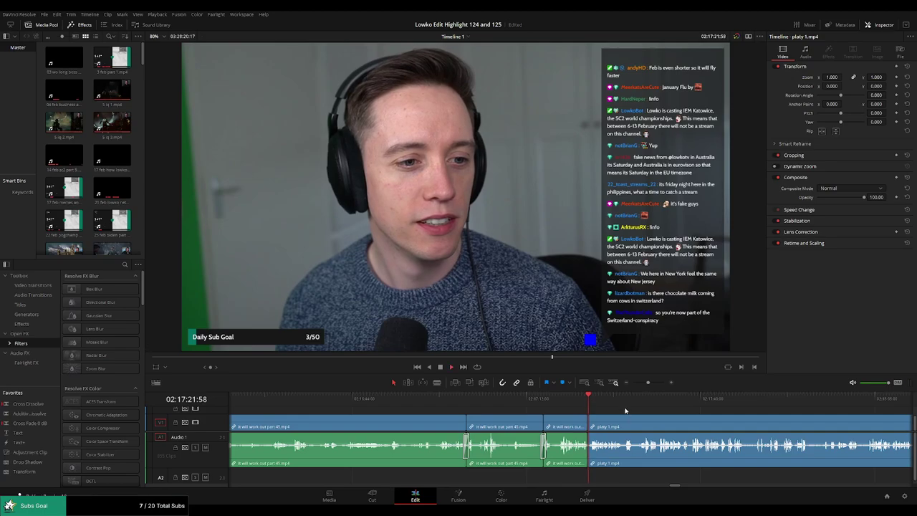
Blade platy 1 at two points and ripple delete the stretch between them.
scroll(625, 411, up, 2)
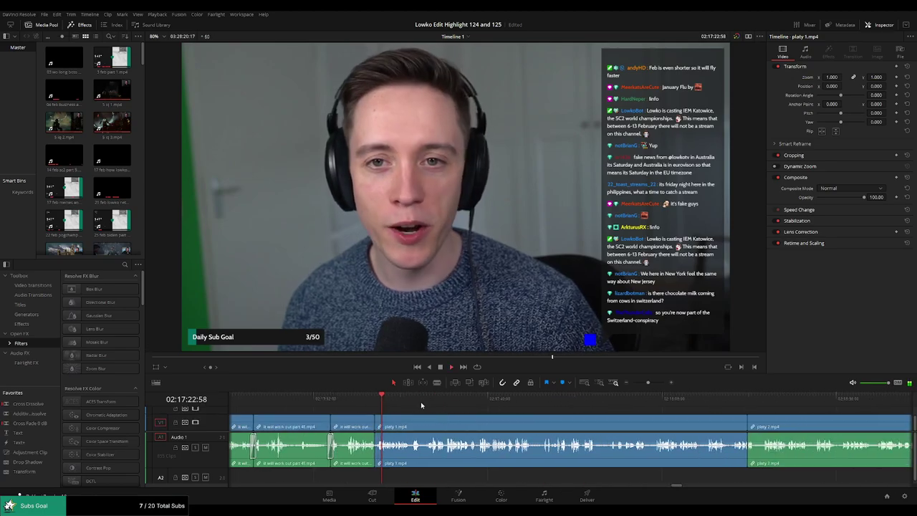
scroll(551, 414, down, 3)
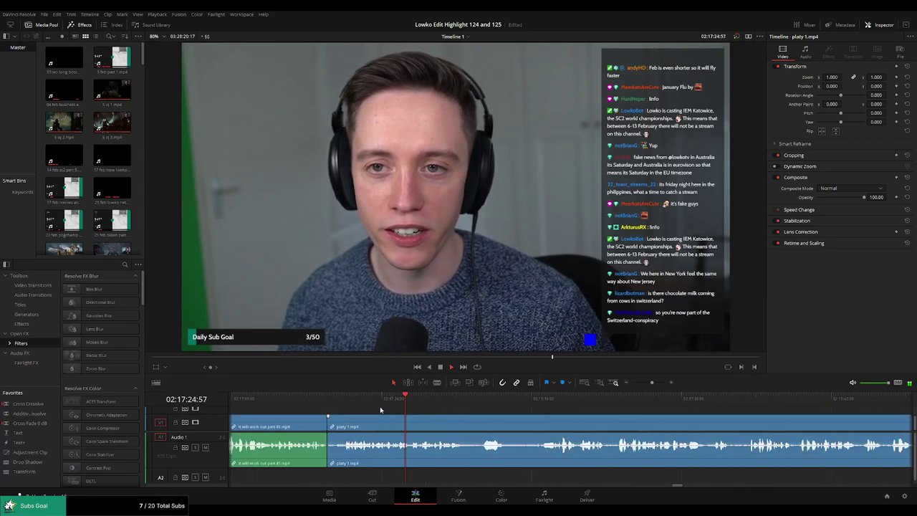
scroll(430, 419, right, 3)
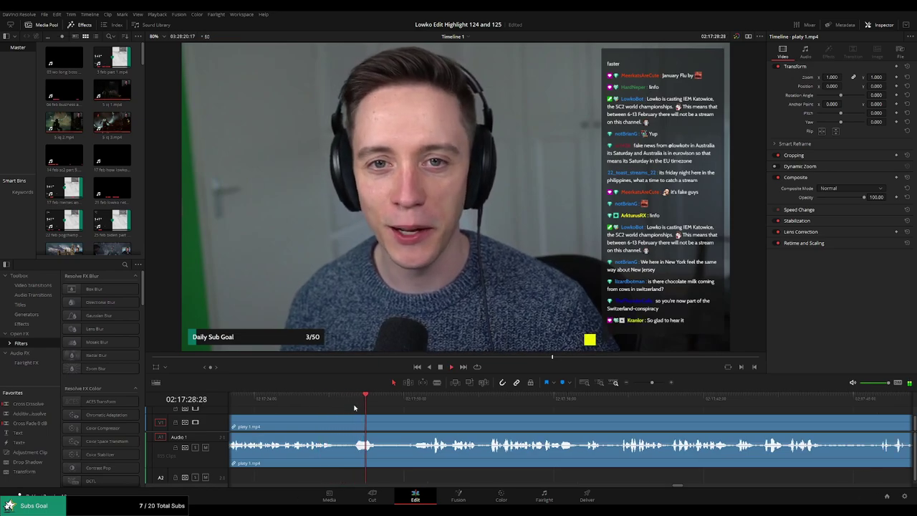
click(342, 400)
key(b)
click(342, 426)
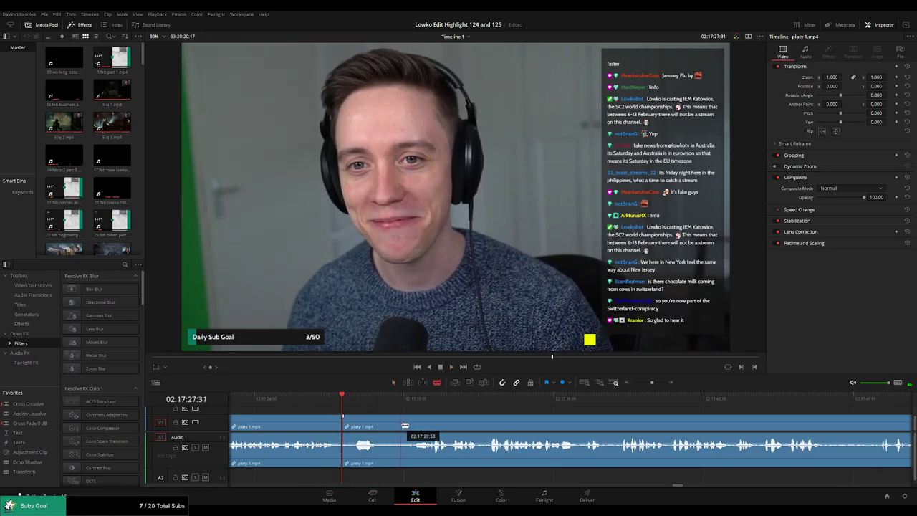
click(412, 427)
key(a)
click(392, 428)
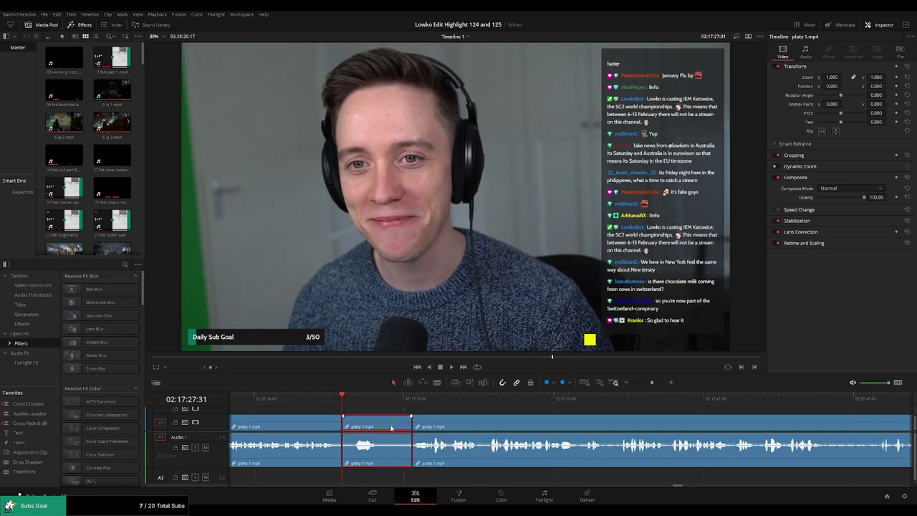
key(Delete)
Replay the footage across the new platy 1 cut.
click(316, 402)
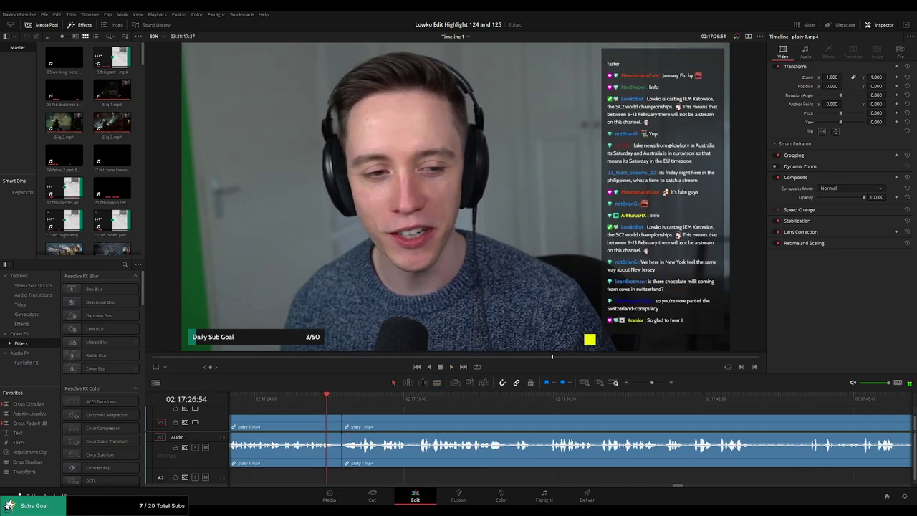
click(324, 404)
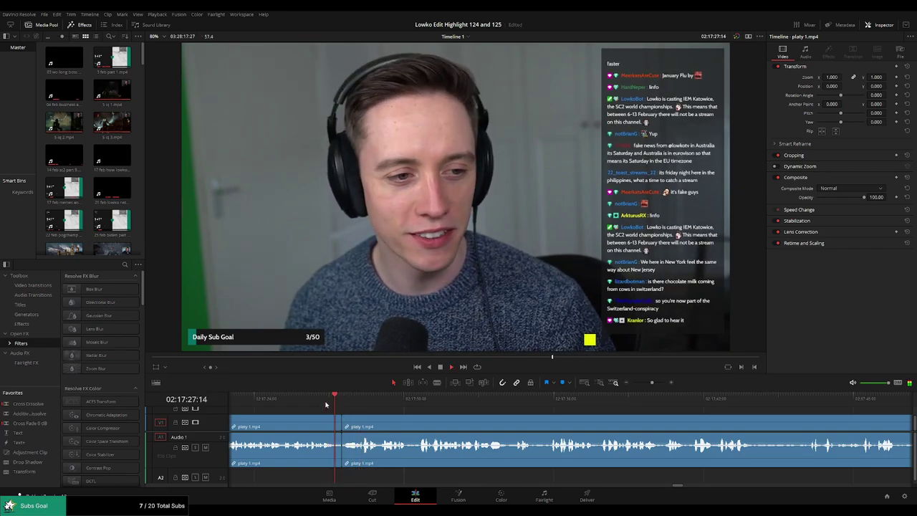
scroll(402, 410, right, 3)
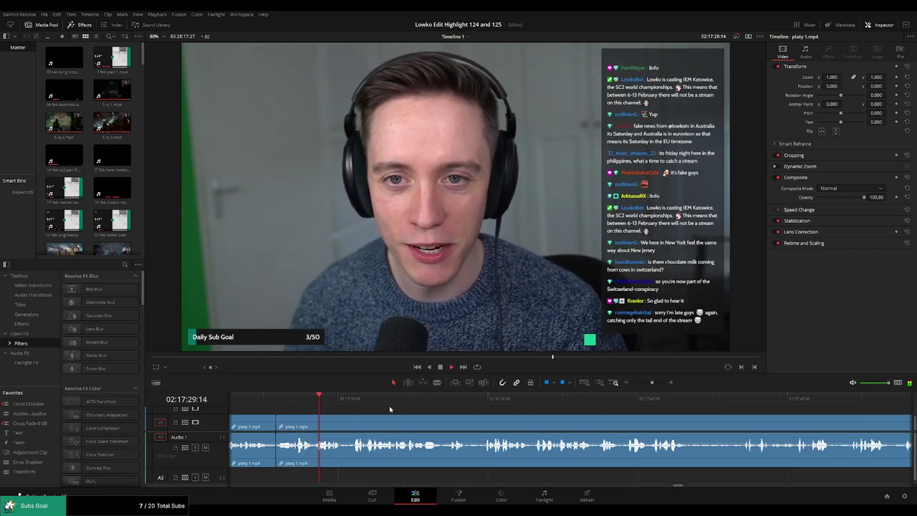
scroll(394, 413, right, 4)
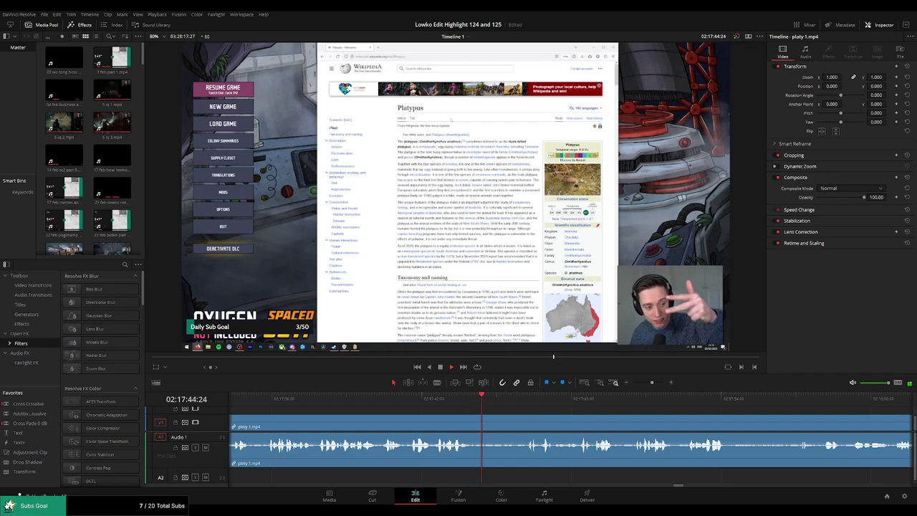
Split platy 1 at the playhead and ripple delete the unwanted section.
click(458, 399)
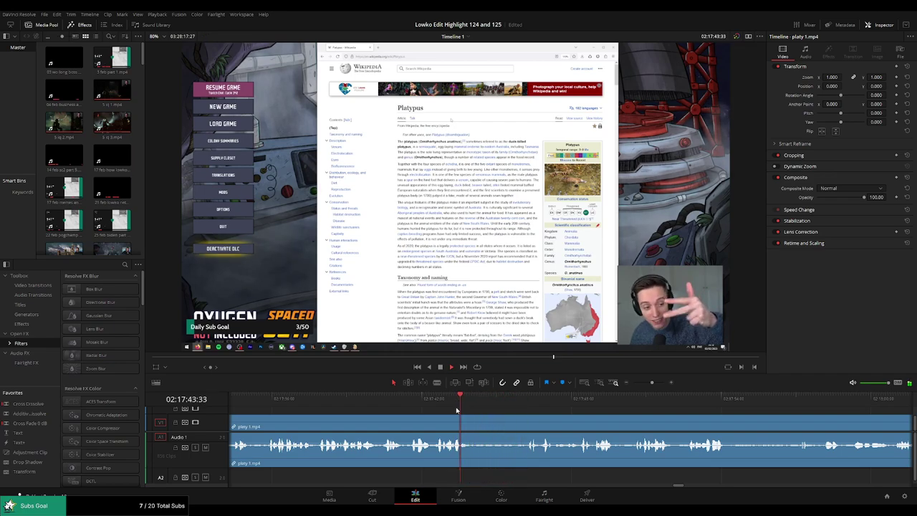
key(ctrl+b)
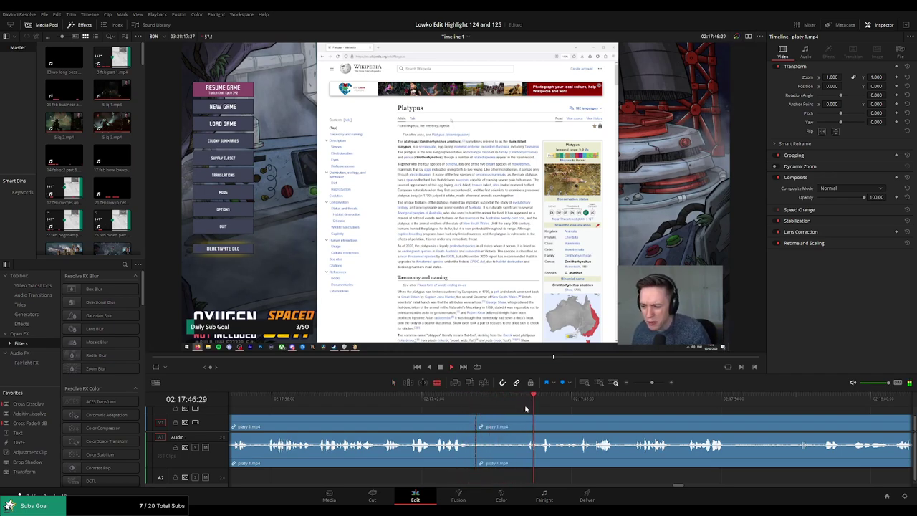
click(511, 428)
key(Delete)
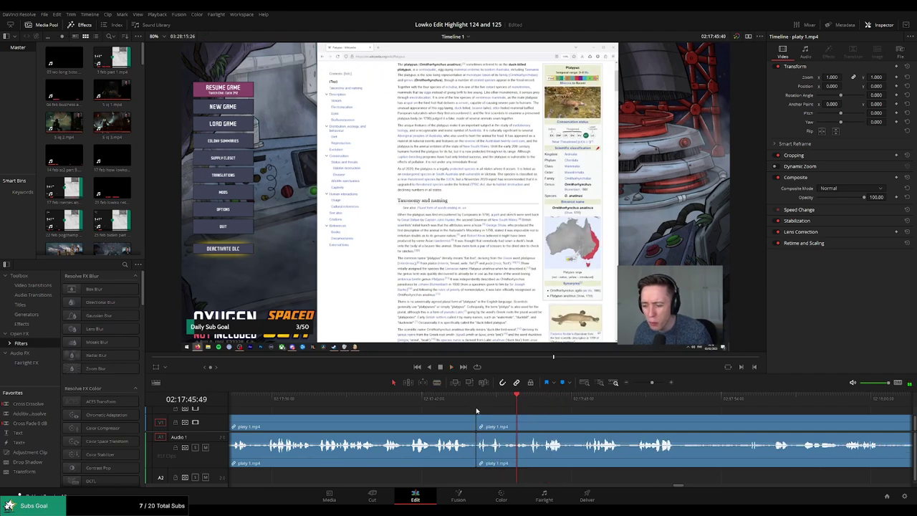
click(466, 410)
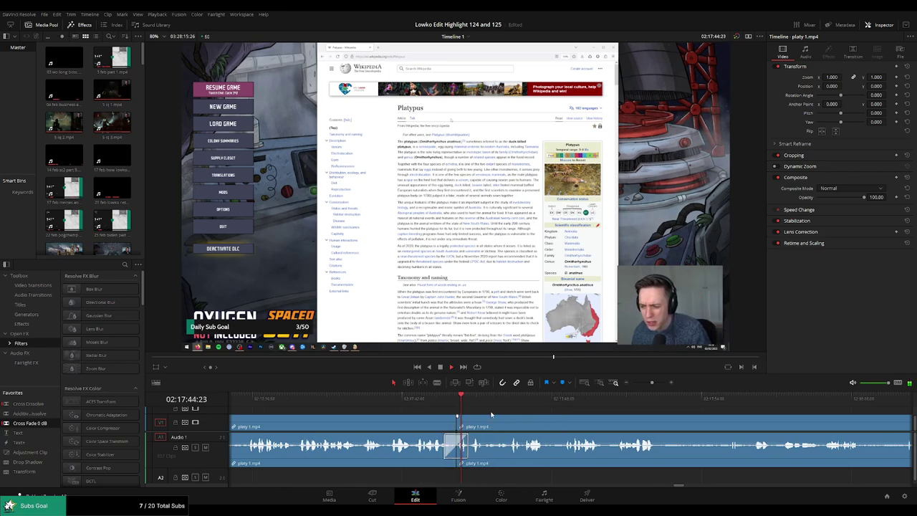
Split platy 1 again further along at the current moment.
scroll(433, 410, right, 3)
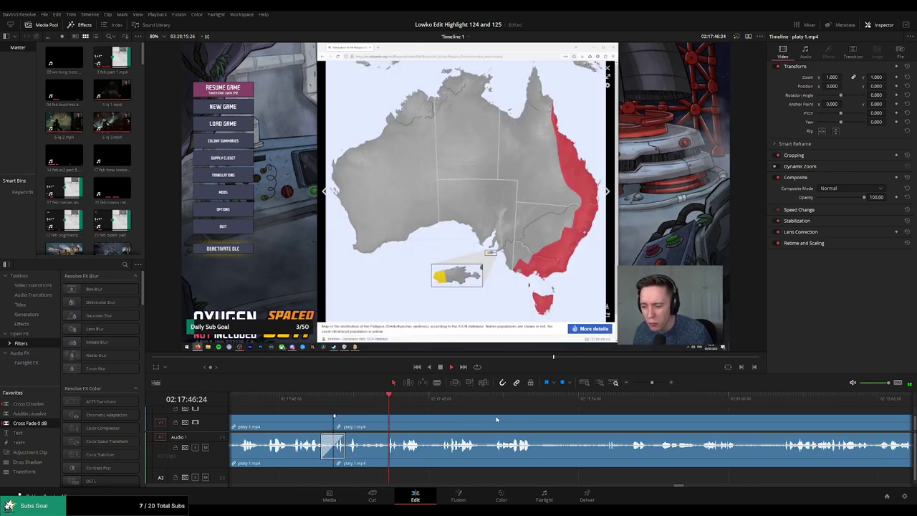
scroll(437, 410, right, 2)
scroll(420, 412, right, 1)
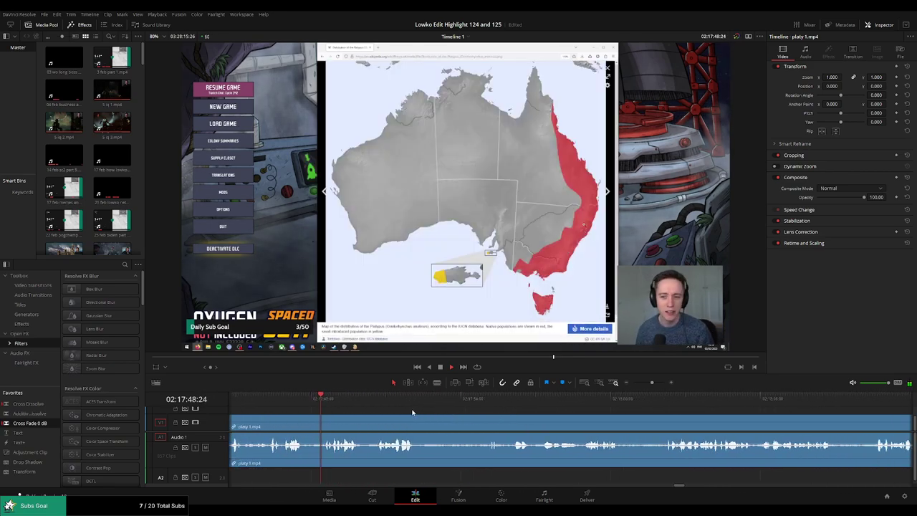
scroll(423, 413, right, 1)
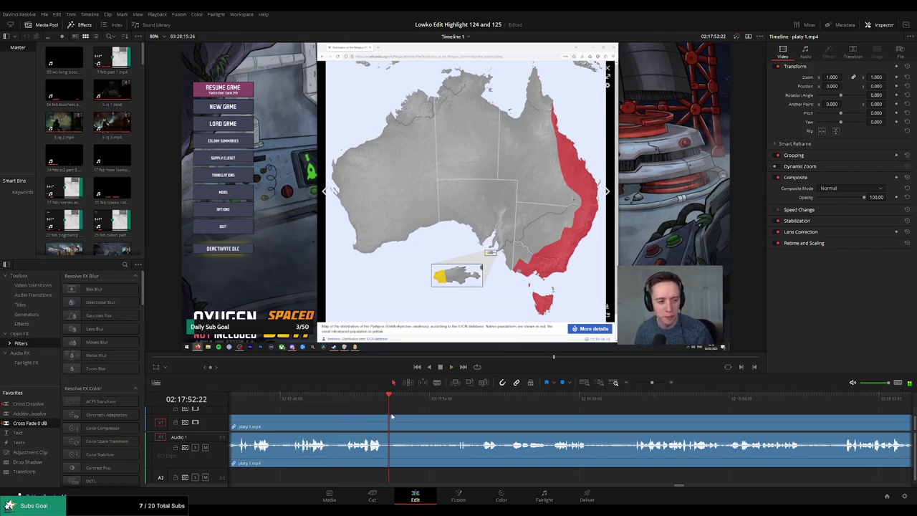
key(b)
click(392, 418)
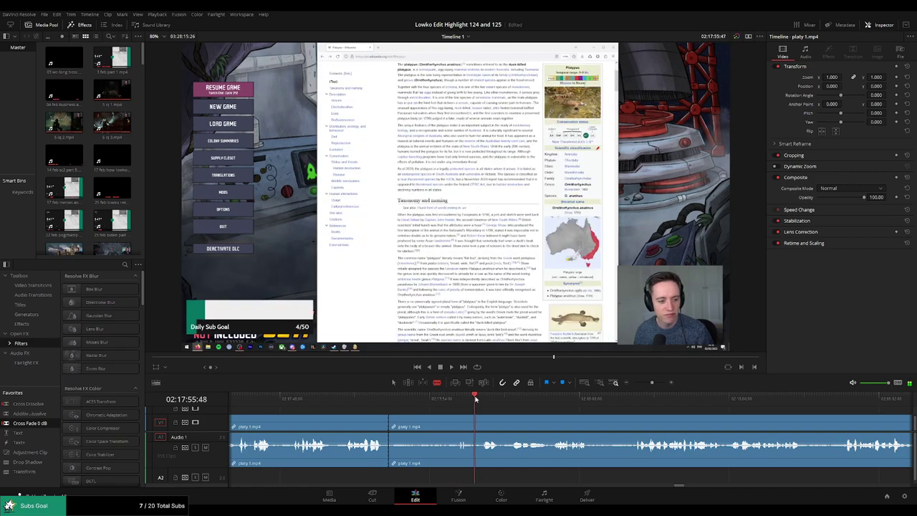
scroll(473, 407, right, 2)
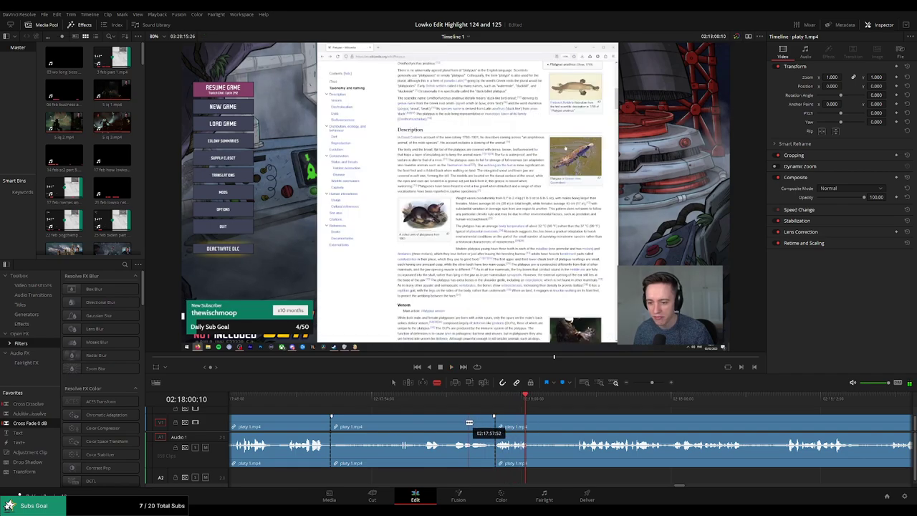
Ripple-trim platy 1 to the playhead and delete its leftover piece so platy 2 follows.
drag(499, 416, 360, 416)
key(space)
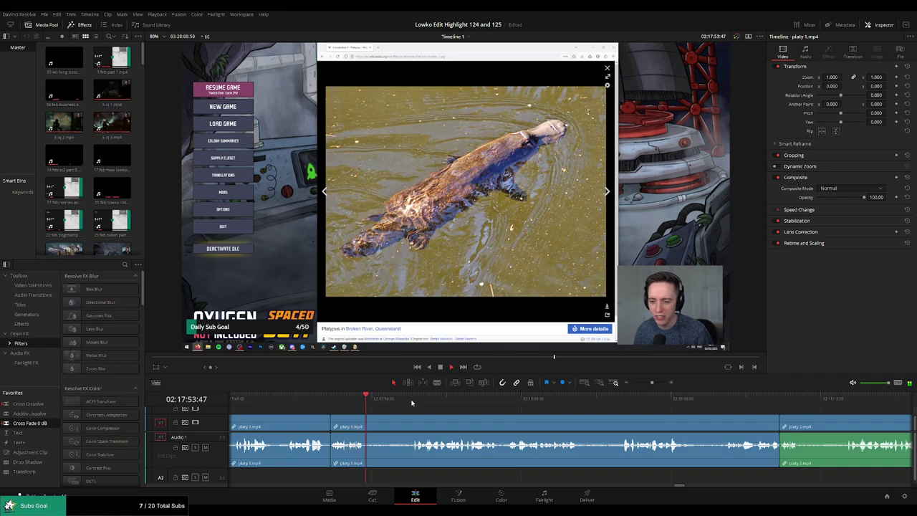
key(ctrl+b)
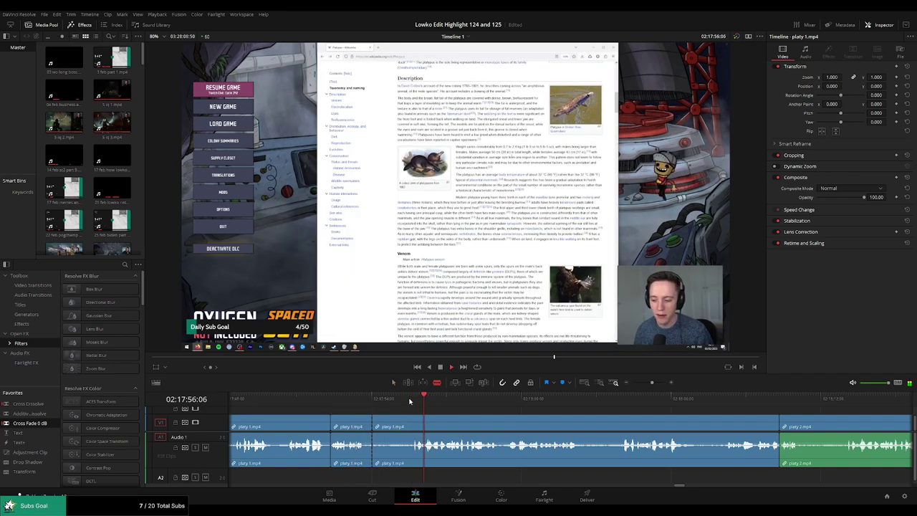
click(409, 400)
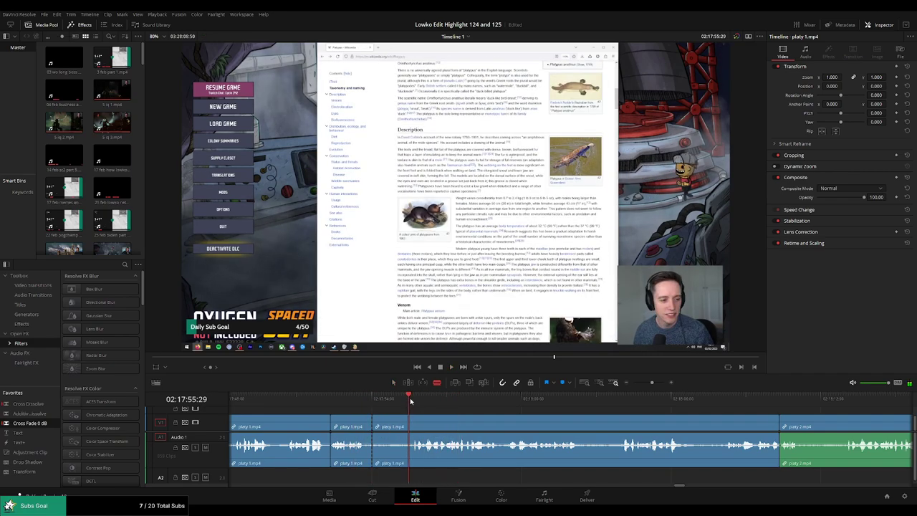
click(779, 399)
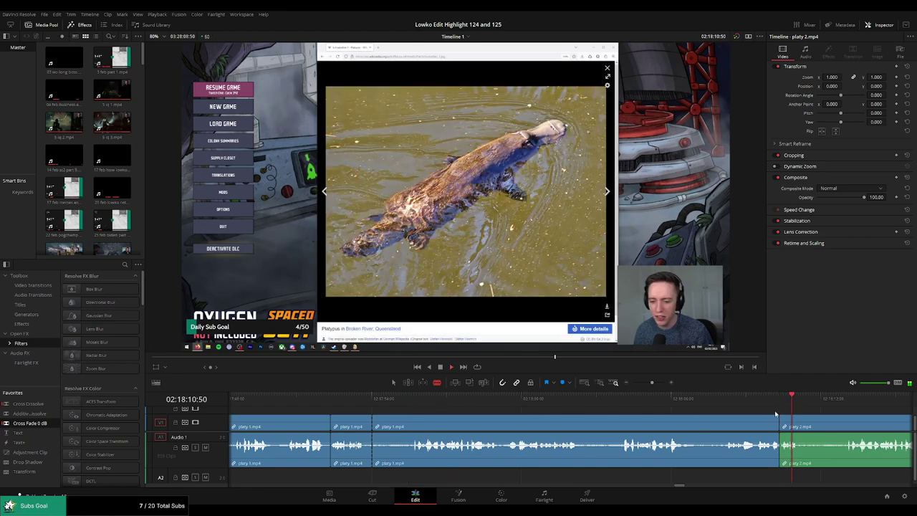
click(773, 425)
key(BackSpace)
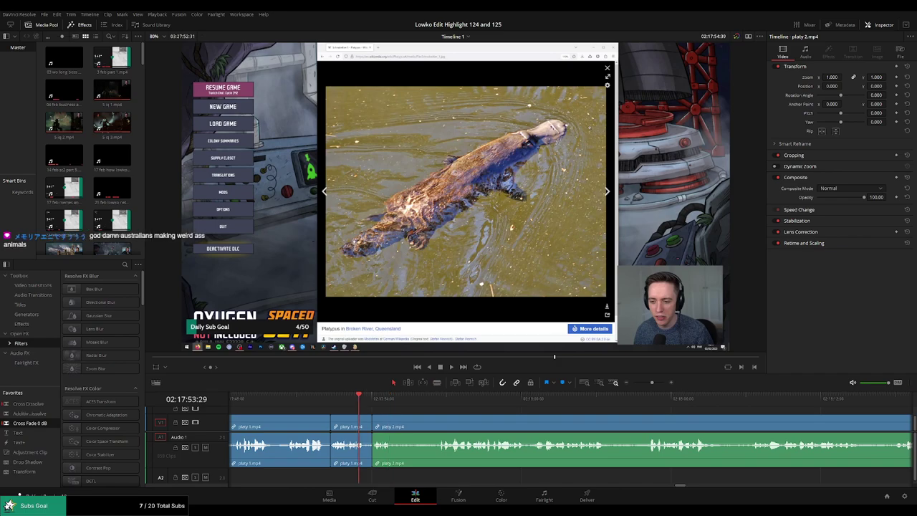
Blade off platy 2's opening moments and ripple delete them.
key(b)
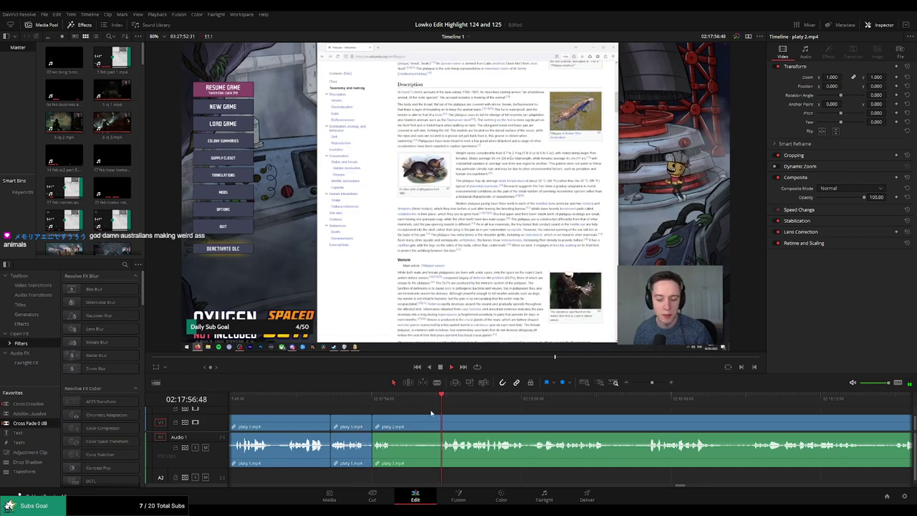
click(439, 421)
click(372, 399)
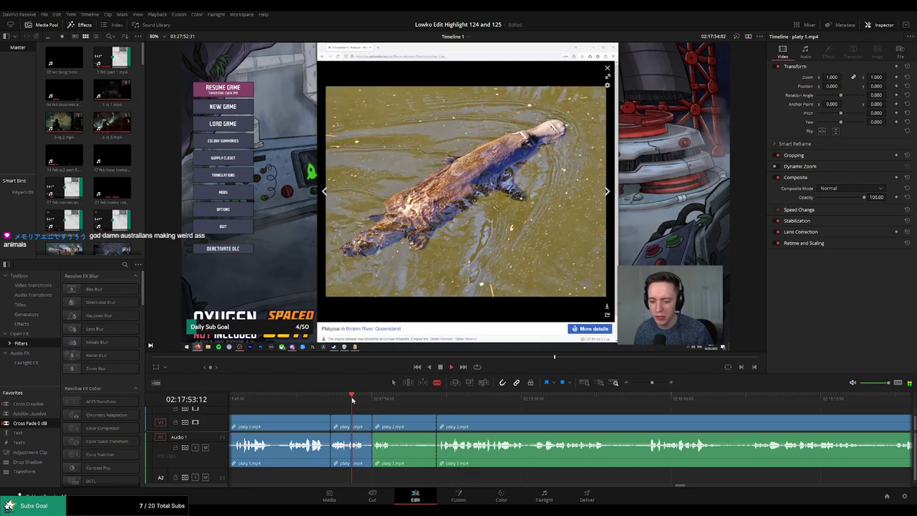
key(a)
click(415, 422)
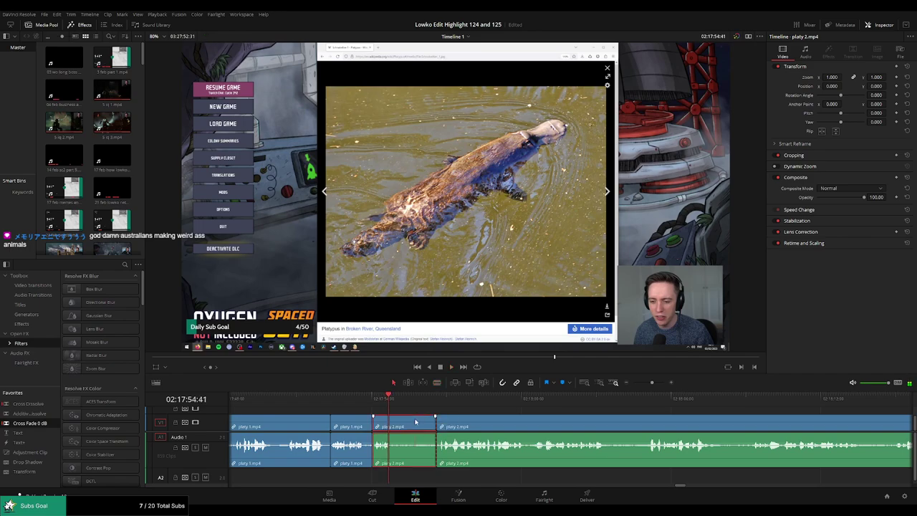
key(Delete)
click(357, 398)
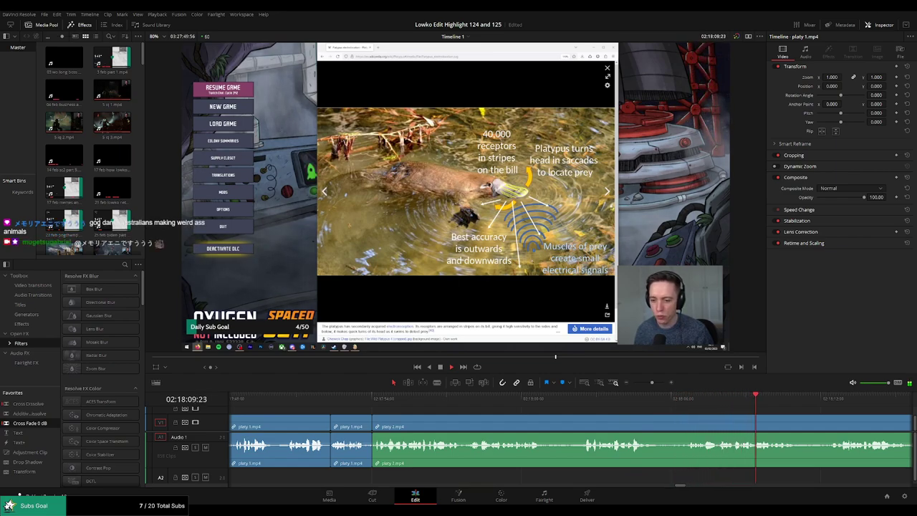
Zoom the timeline out (Ctrl+-) to show platy 1, platy 2, jason 1 and later clips.
key(ctrl+minus)
key(ctrl+minus)
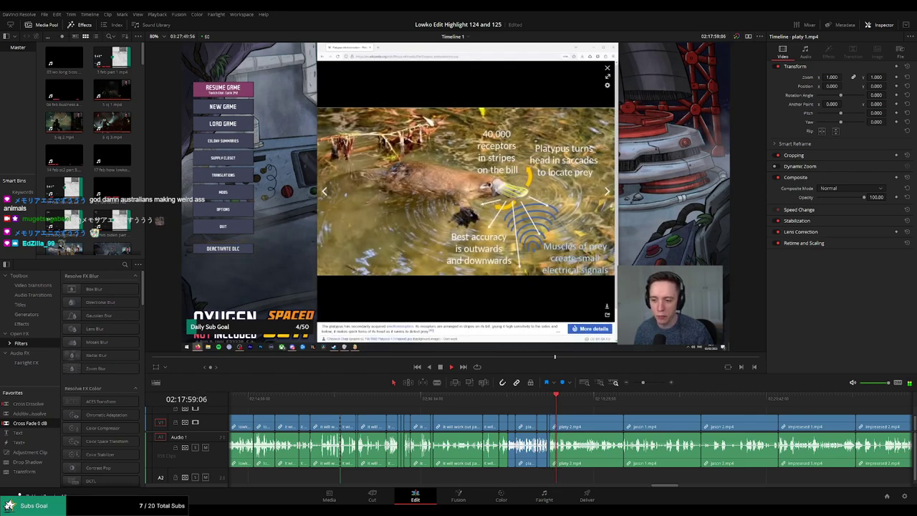
Zoom into the timeline and replay platy 1 to find the moment to cut.
click(524, 399)
scroll(581, 410, up, 3)
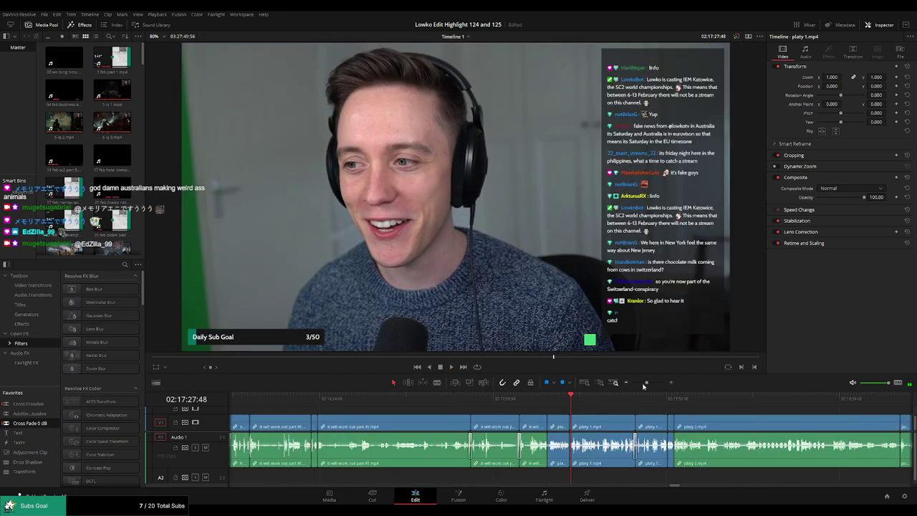
drag(645, 385, 650, 387)
key(slash)
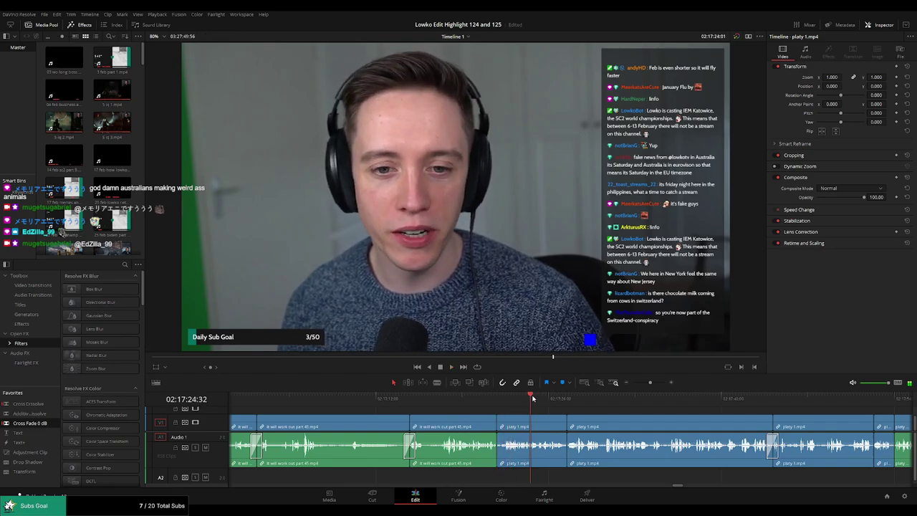
click(409, 399)
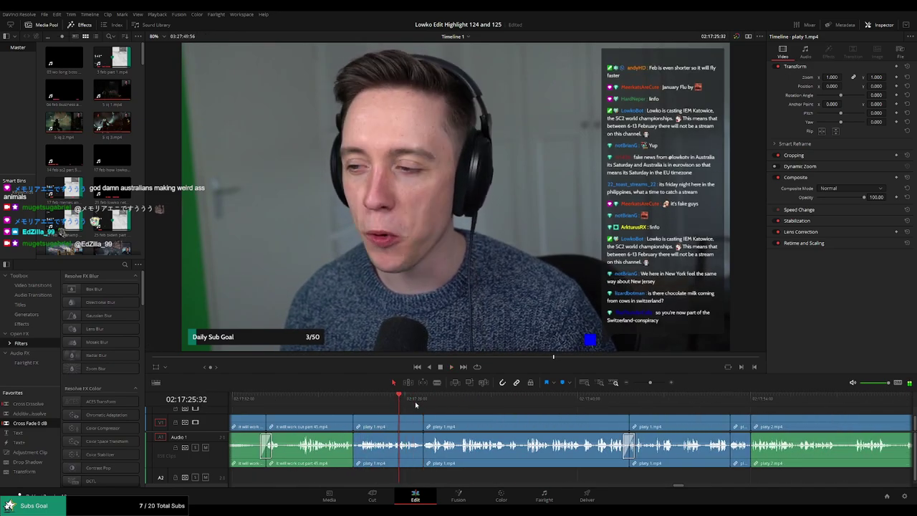
scroll(409, 403, up, 3)
click(143, 208)
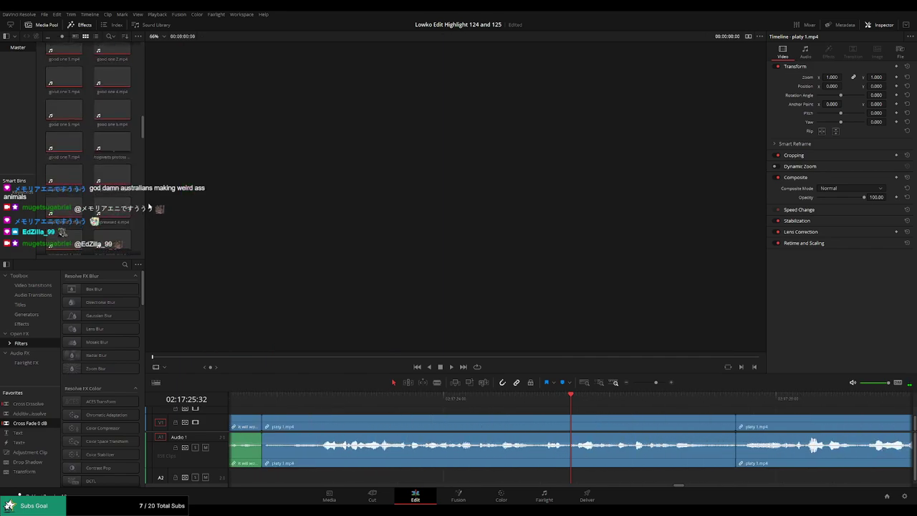
scroll(141, 179, down, 10)
drag(141, 239, 140, 223)
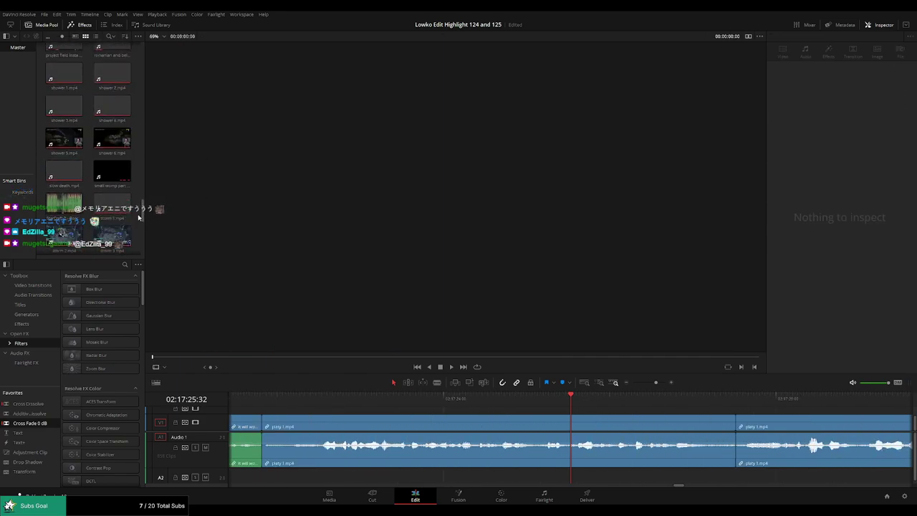
click(601, 428)
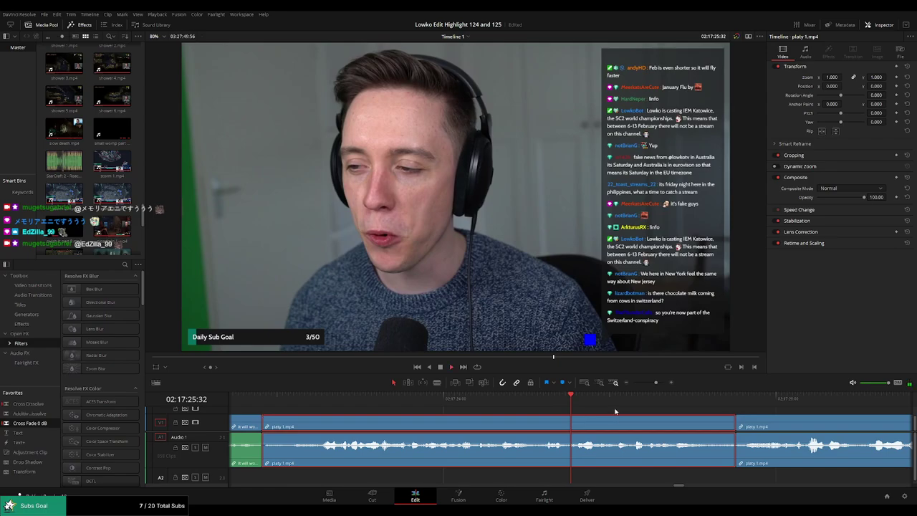
click(627, 407)
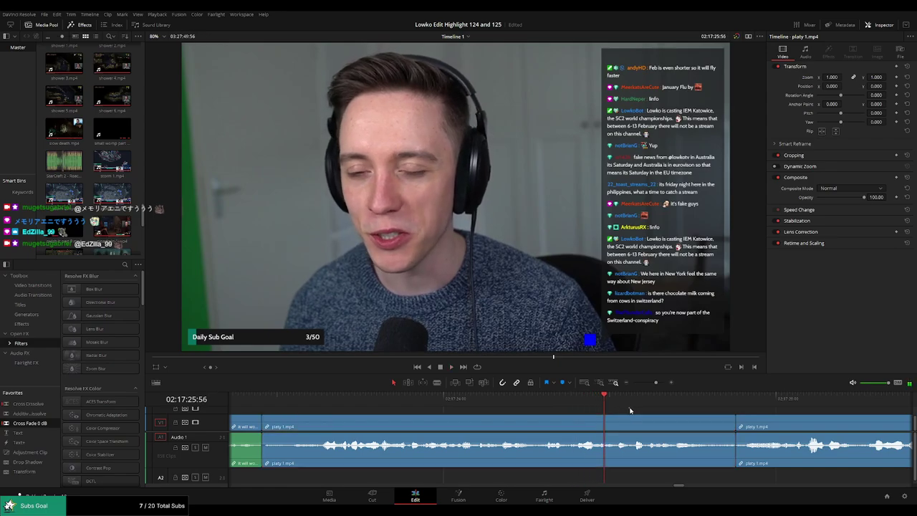
click(548, 402)
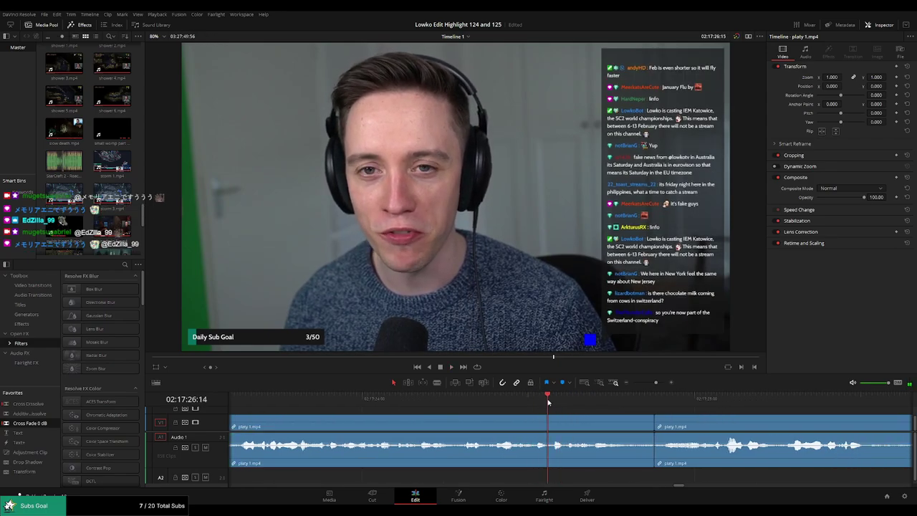
Blade platy 1 at the chosen moment.
click(573, 401)
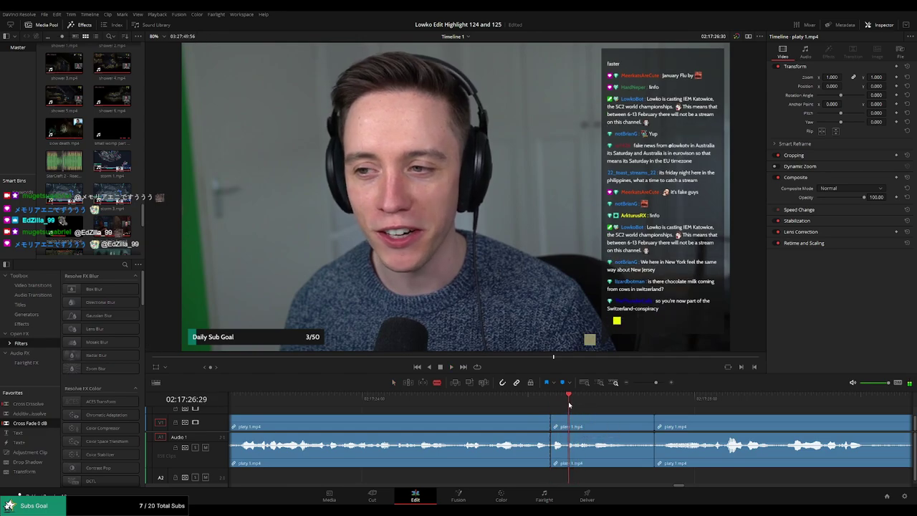
click(576, 446)
key(a)
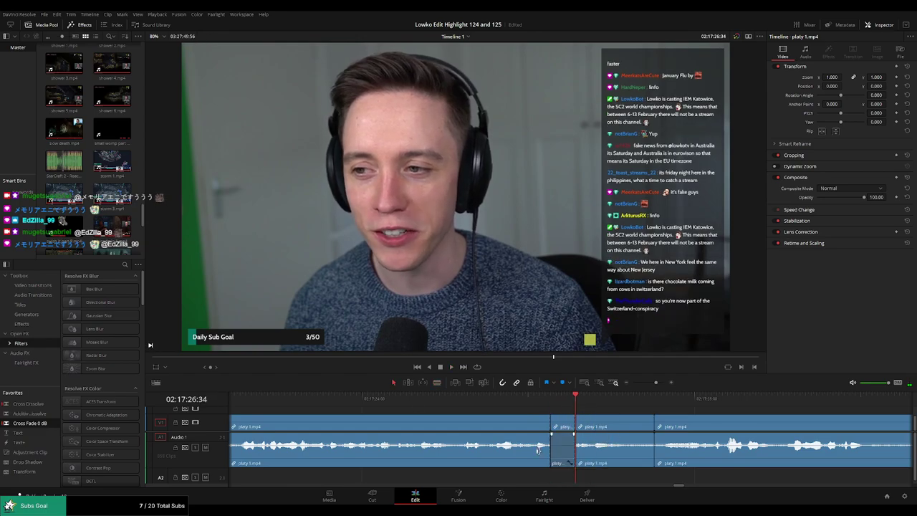
Place StarCraft 2 - Roach Quotes.mp3 on A2, trimmed to end at the cut, at -23 dB.
drag(64, 161, 546, 474)
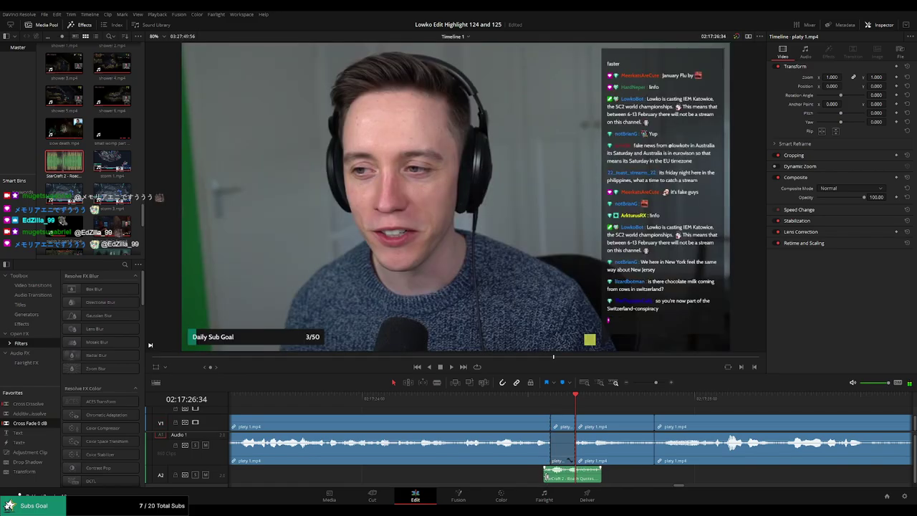
drag(601, 475, 574, 474)
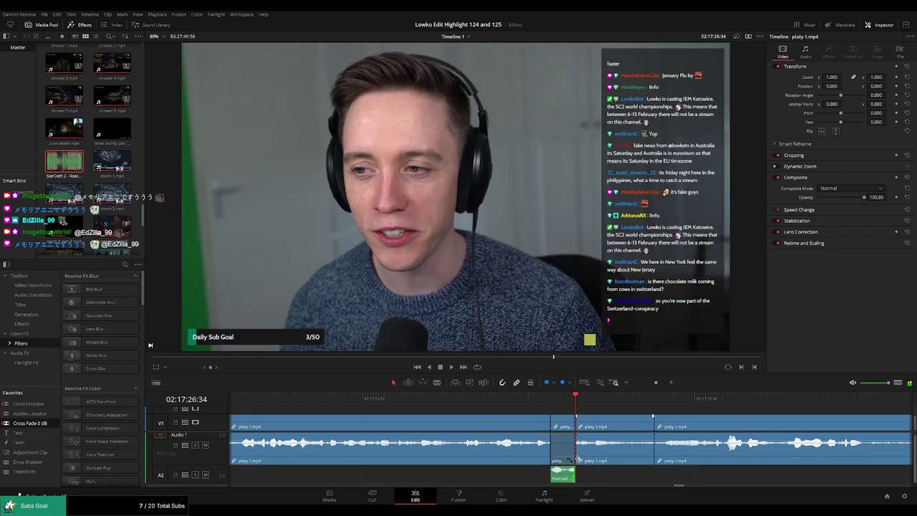
click(563, 473)
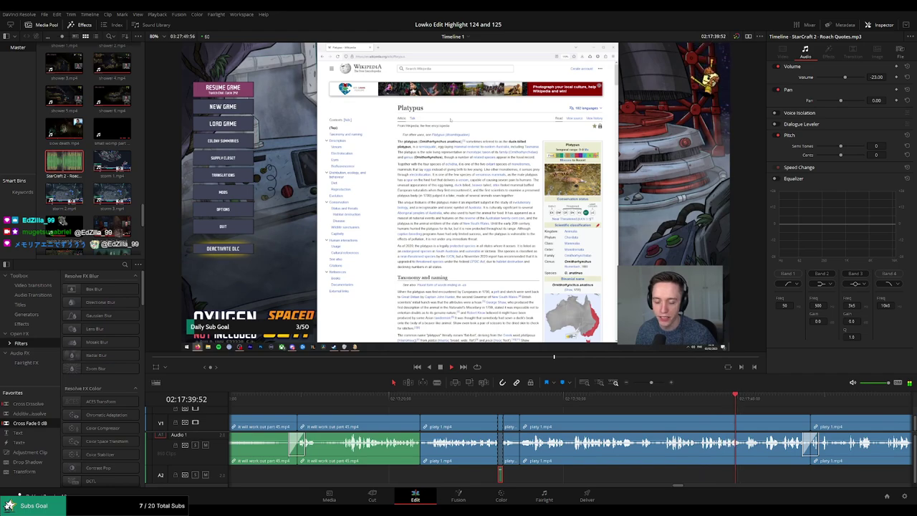
key(q)
key(q)
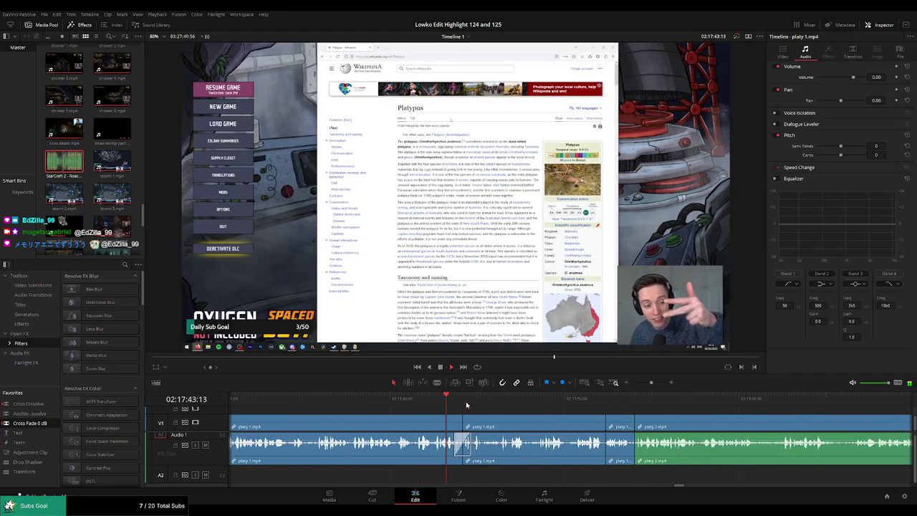
drag(527, 462, 527, 467)
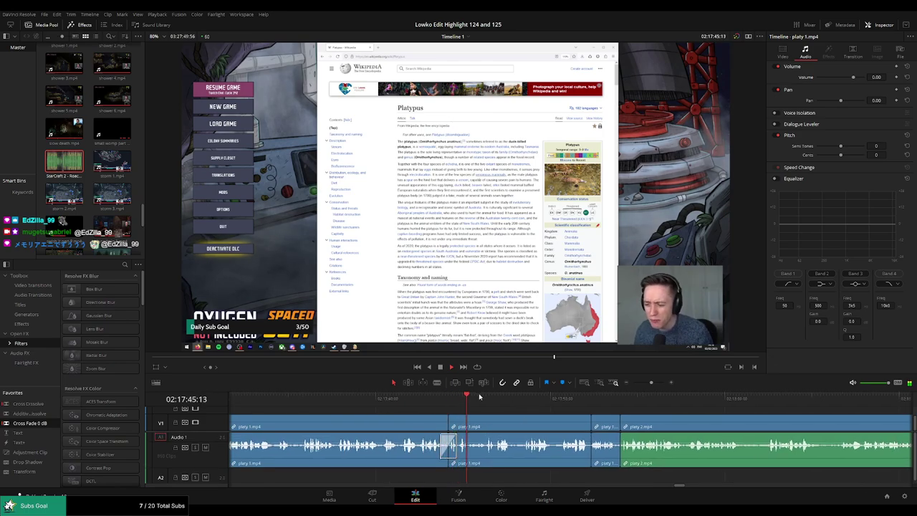
Find the unwanted part of platy 2, blade it and ripple delete the short piece.
click(433, 400)
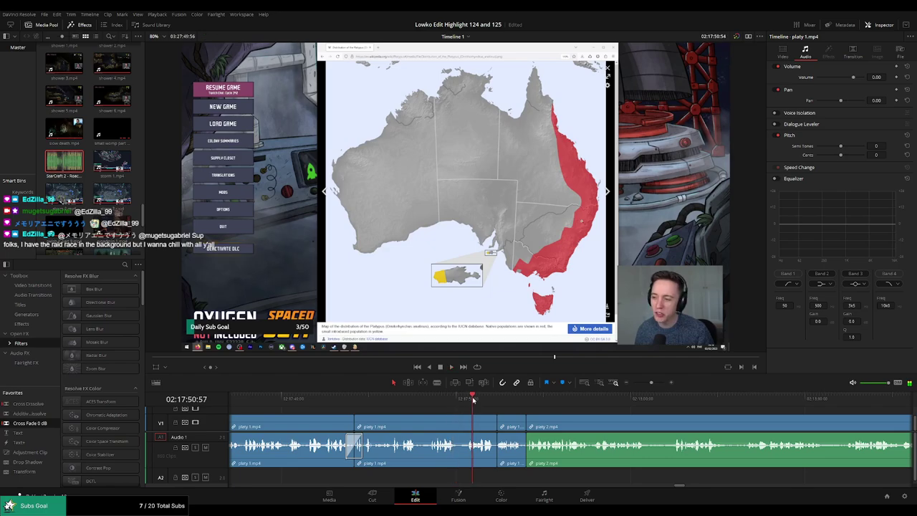
click(511, 399)
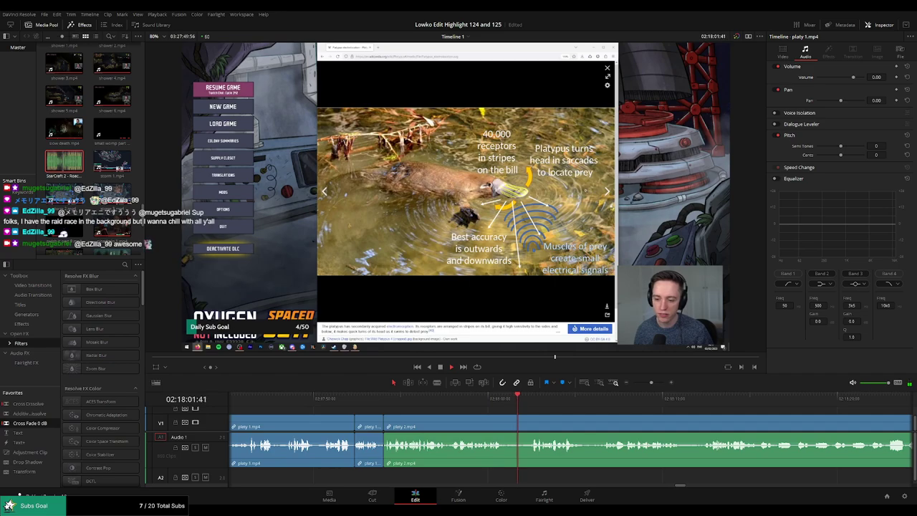
click(479, 409)
click(387, 400)
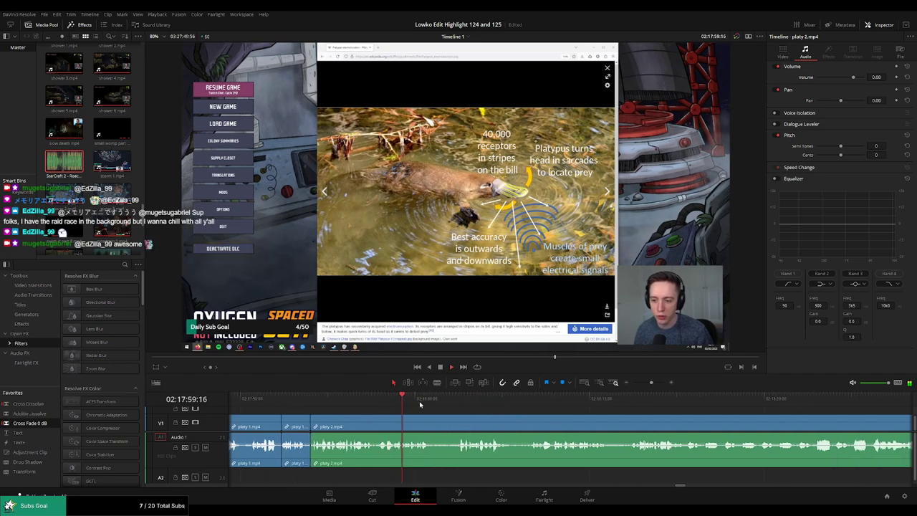
key(b)
click(432, 426)
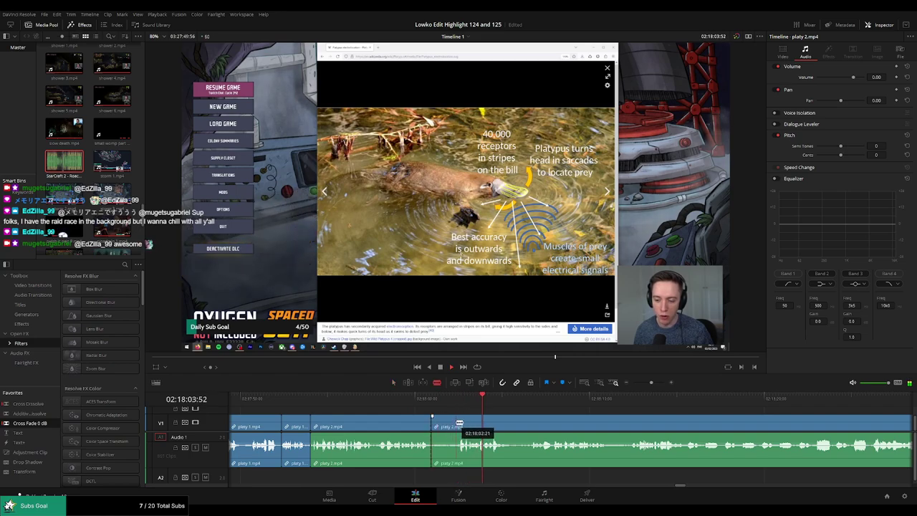
key(Delete)
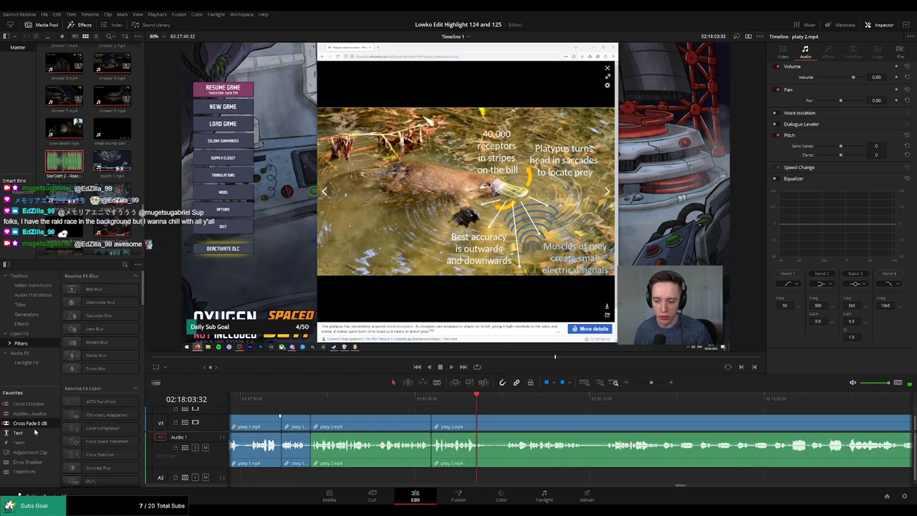
Play back the platy 2 edit across the new join.
key(space)
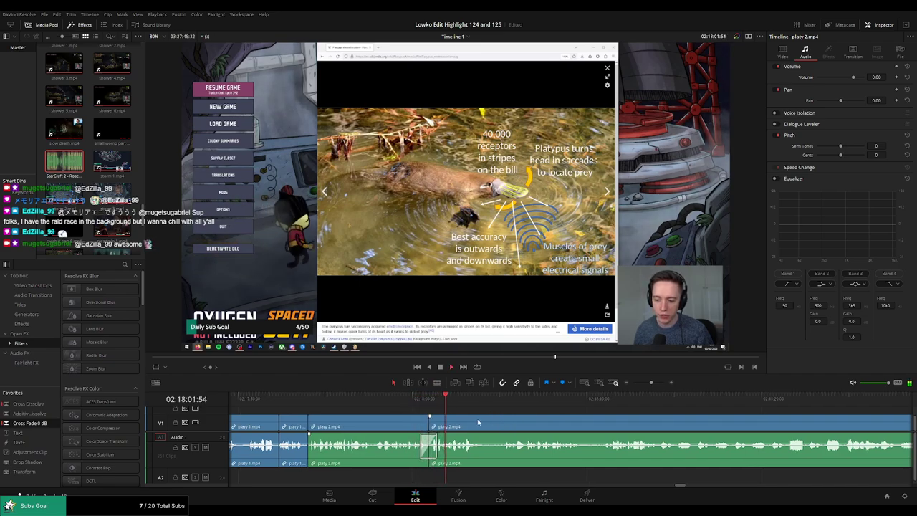
scroll(388, 416, right, 3)
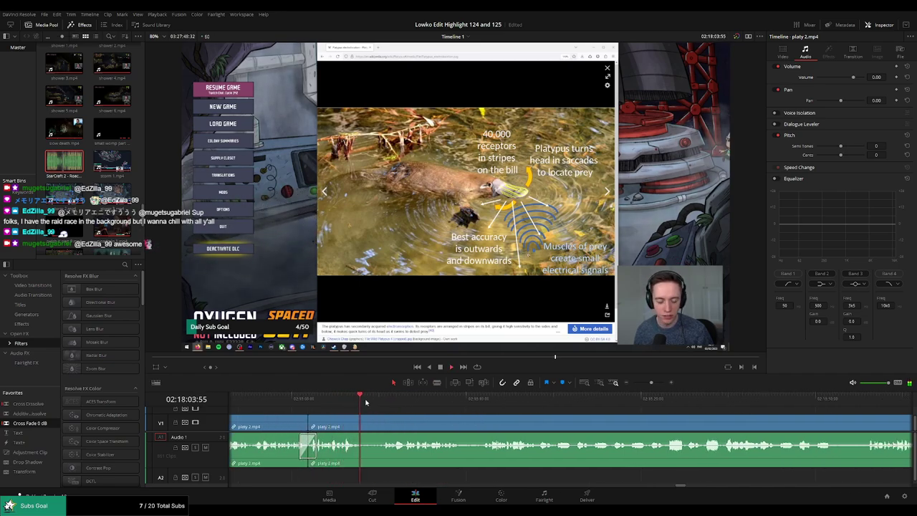
click(381, 403)
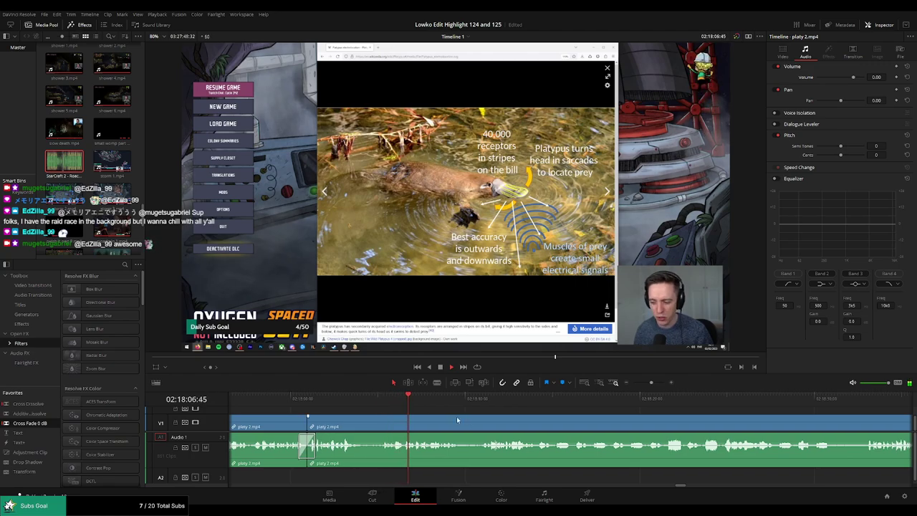
scroll(398, 408, right, 2)
scroll(398, 413, right, 2)
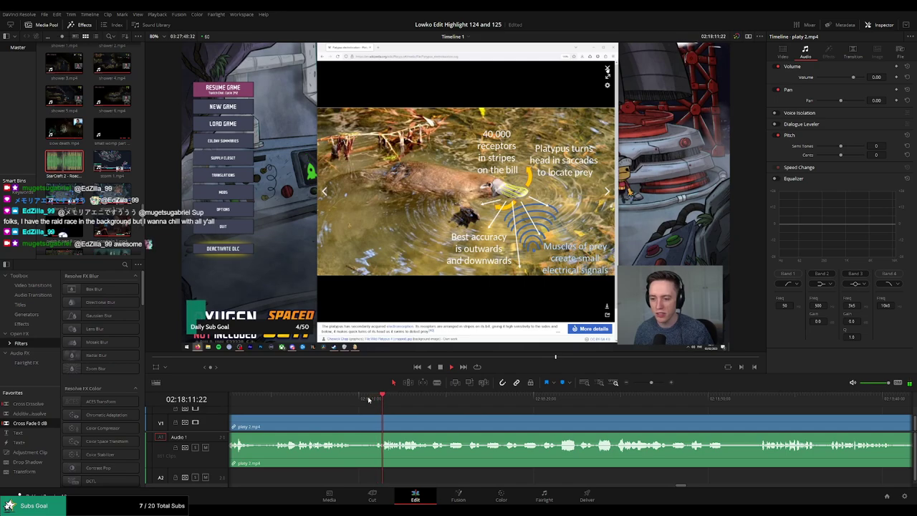
Ripple delete another short platy 2 piece and put a Cross Fade 0 dB on the join.
click(363, 424)
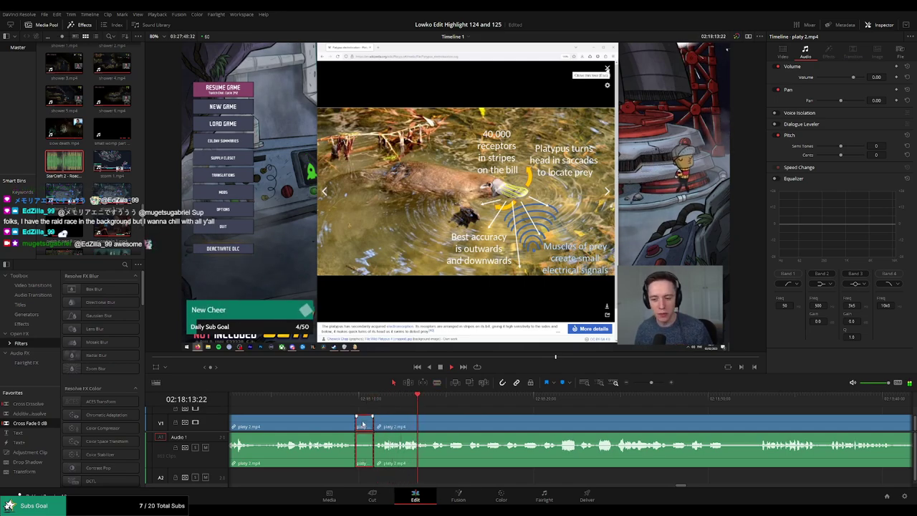
key(Delete)
drag(42, 425, 383, 451)
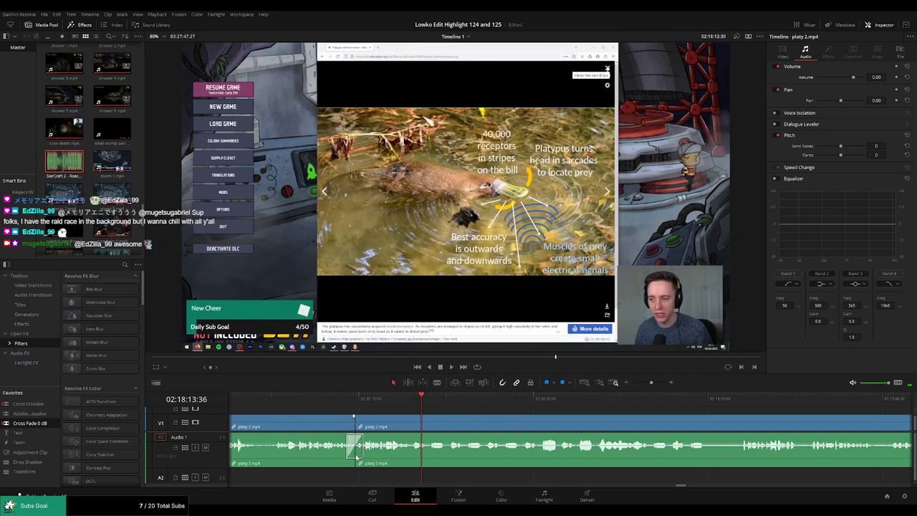
key(space)
click(375, 399)
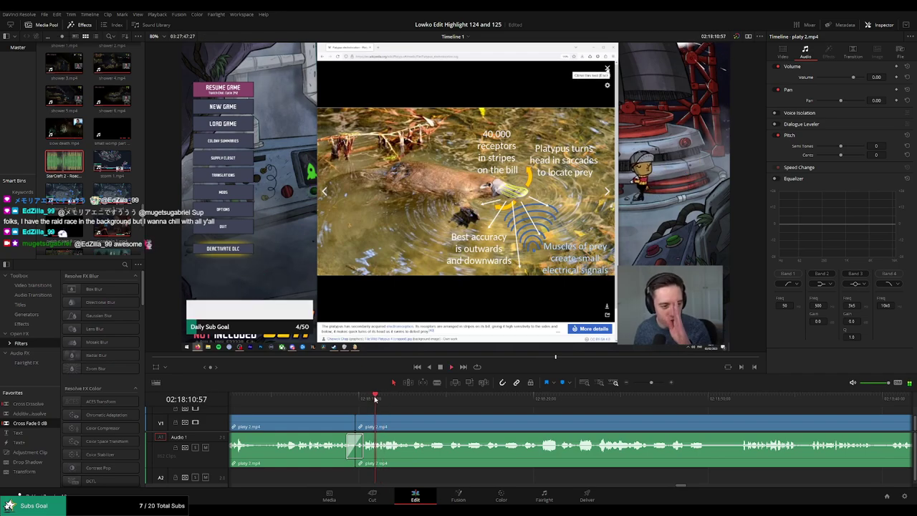
mouse_move(381, 420)
mouse_down()
mouse_move(391, 416)
mouse_move(383, 419)
mouse_up()
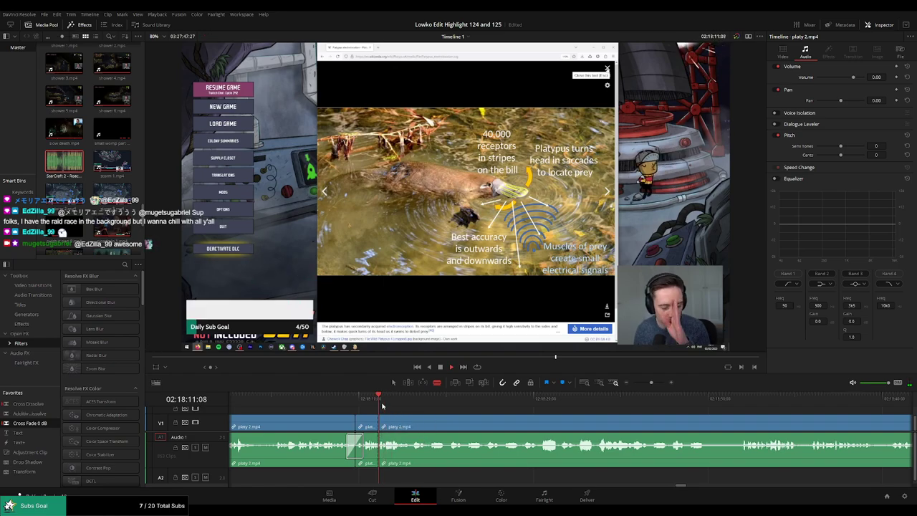
key(Right)
key(a)
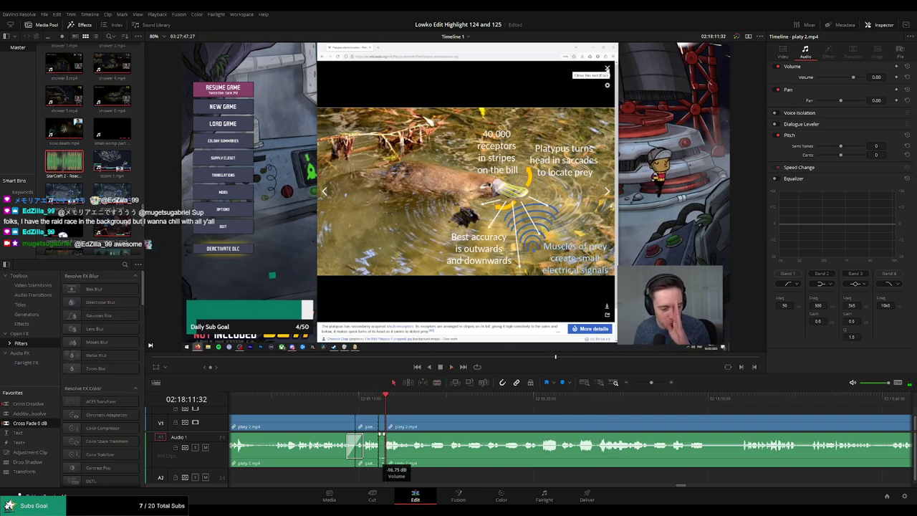
Add another StarCraft 2 - Roach Quotes.mp3 on A2 under the next cut and play it.
key(q)
mouse_move(246, 219)
mouse_down()
mouse_move(408, 475)
mouse_move(568, 484)
mouse_move(559, 478)
mouse_move(571, 476)
mouse_up()
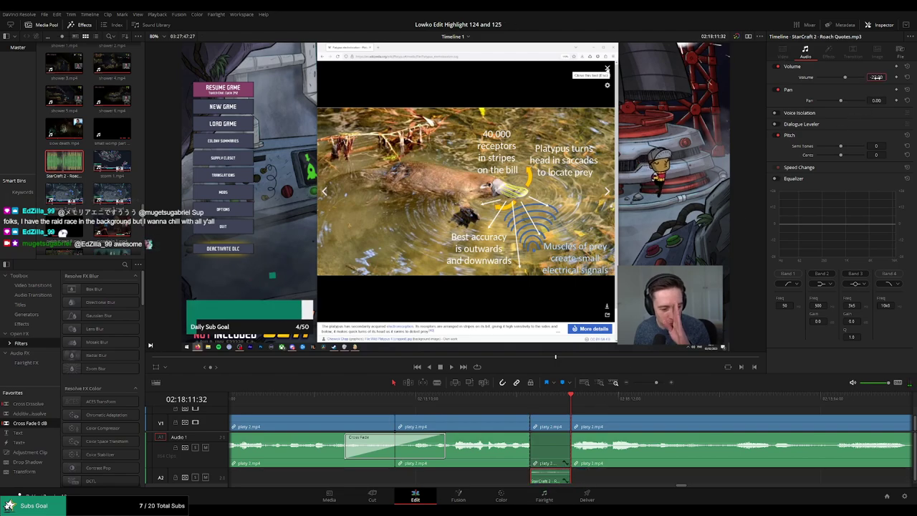
key(space)
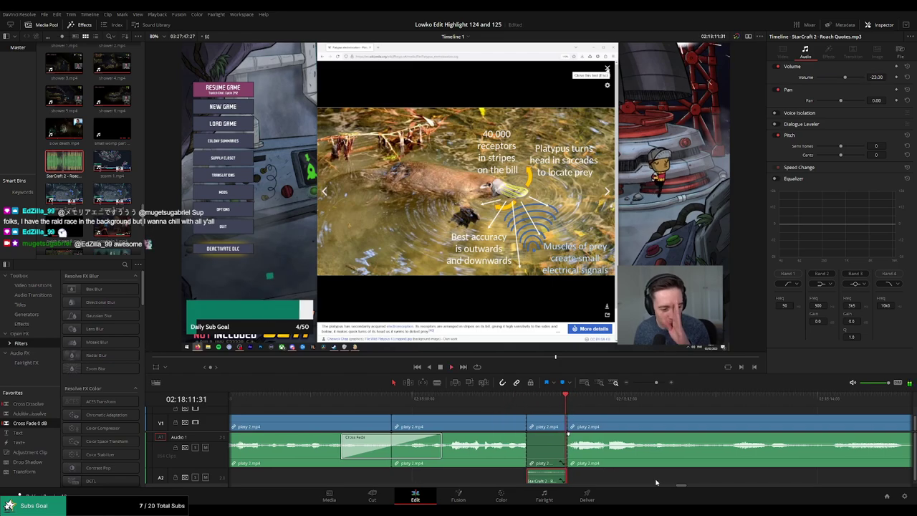
drag(653, 384, 650, 384)
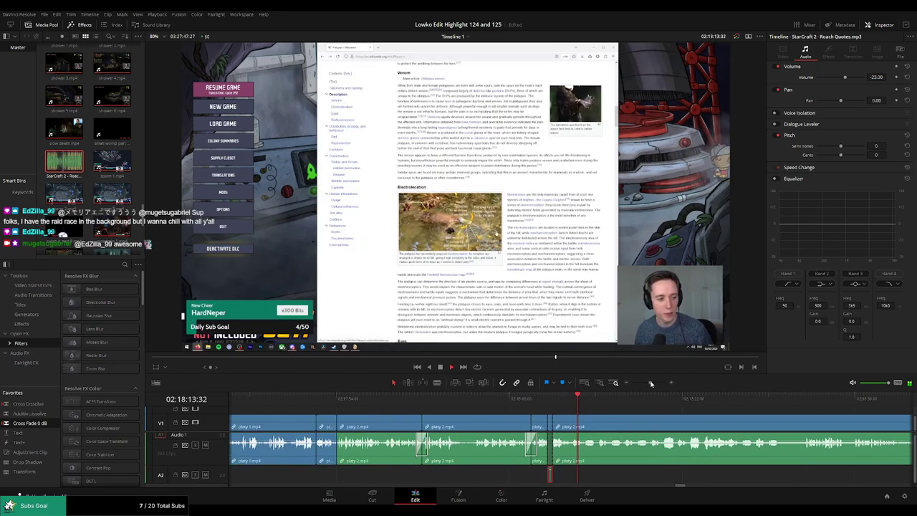
Ripple delete the short platy 2 piece further along the timeline.
click(620, 414)
scroll(461, 403, right, 5)
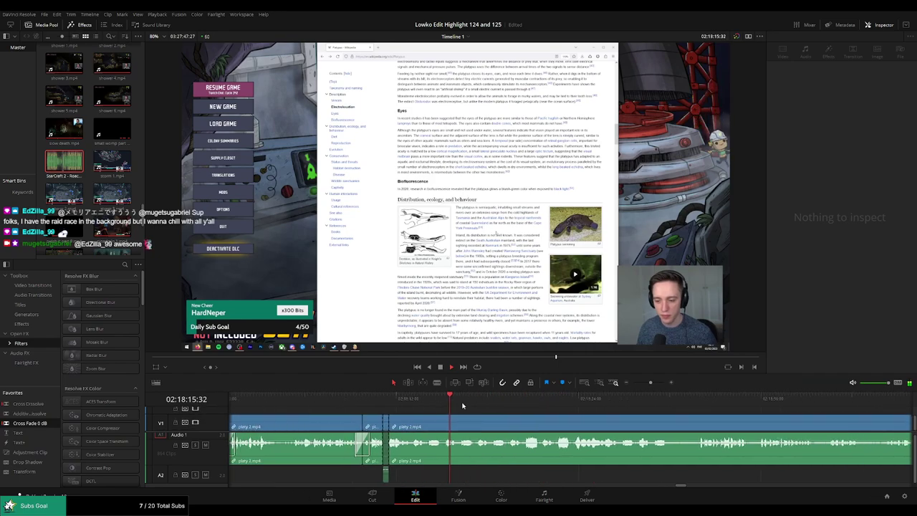
scroll(462, 402, right, 1)
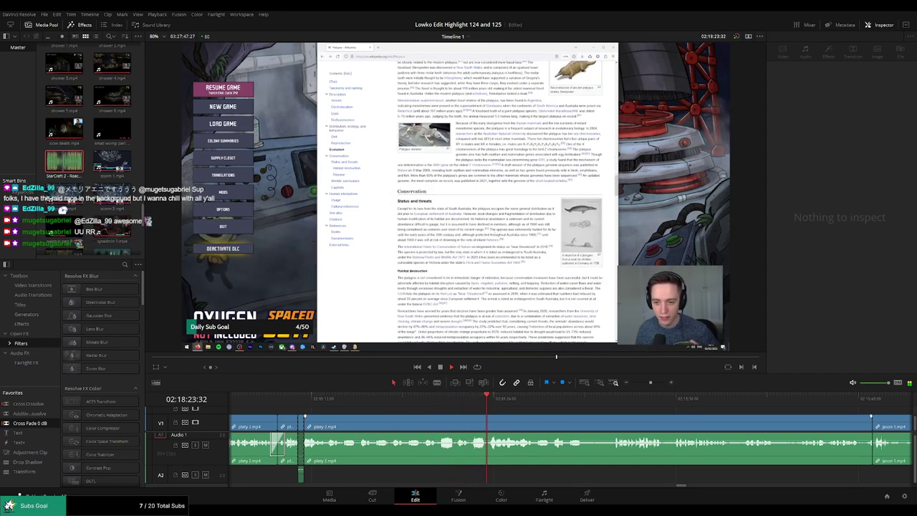
scroll(502, 412, right, 3)
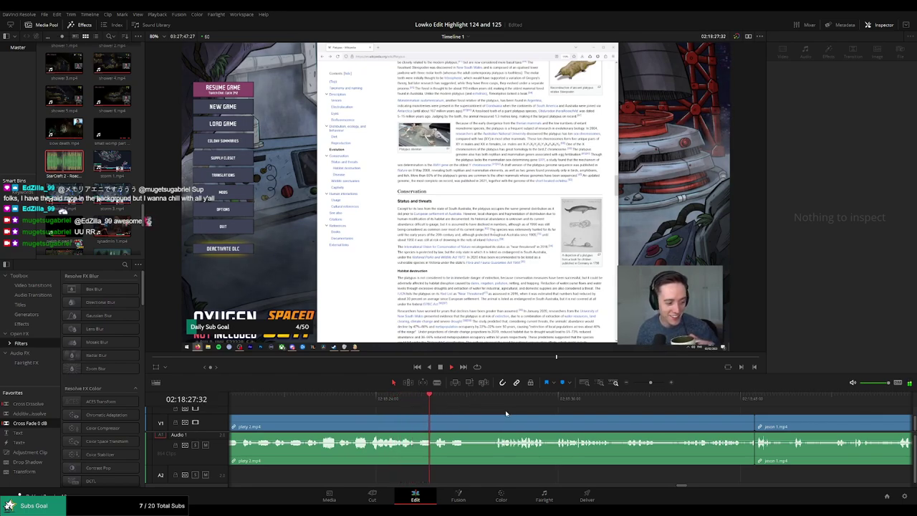
scroll(506, 413, right, 2)
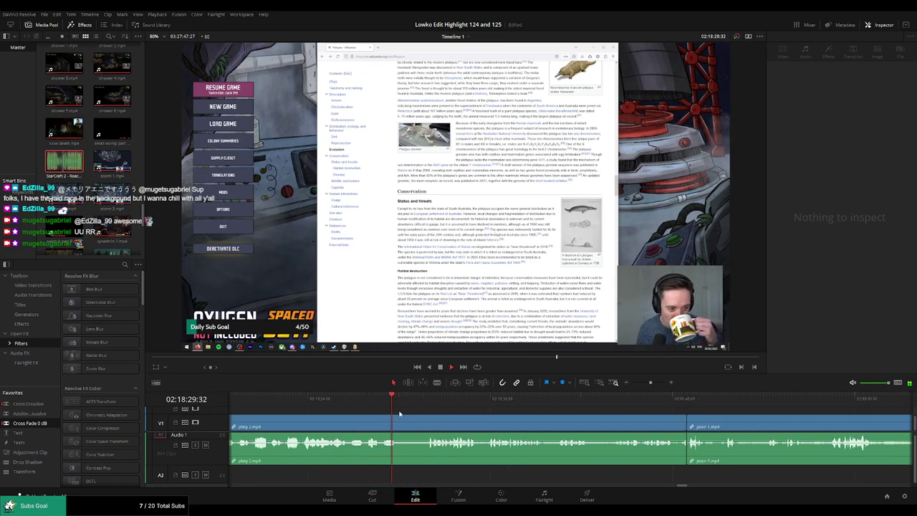
click(401, 420)
click(426, 401)
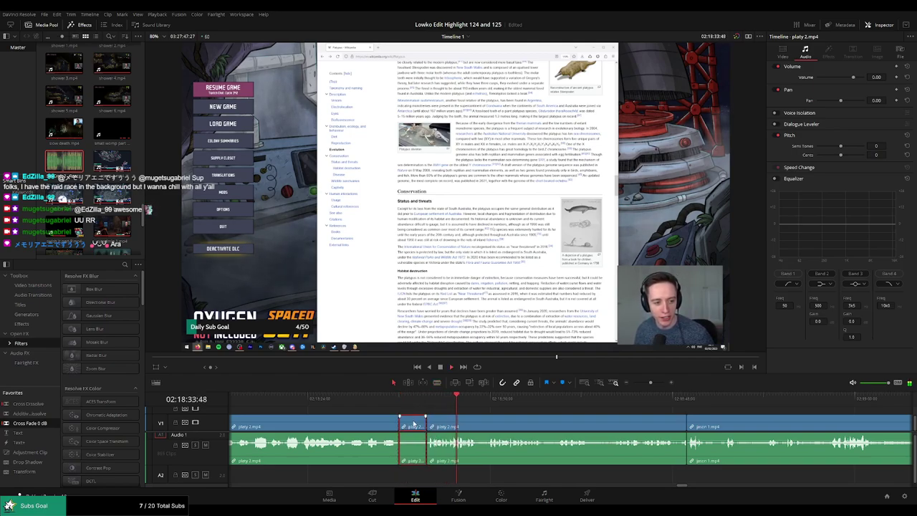
key(Delete)
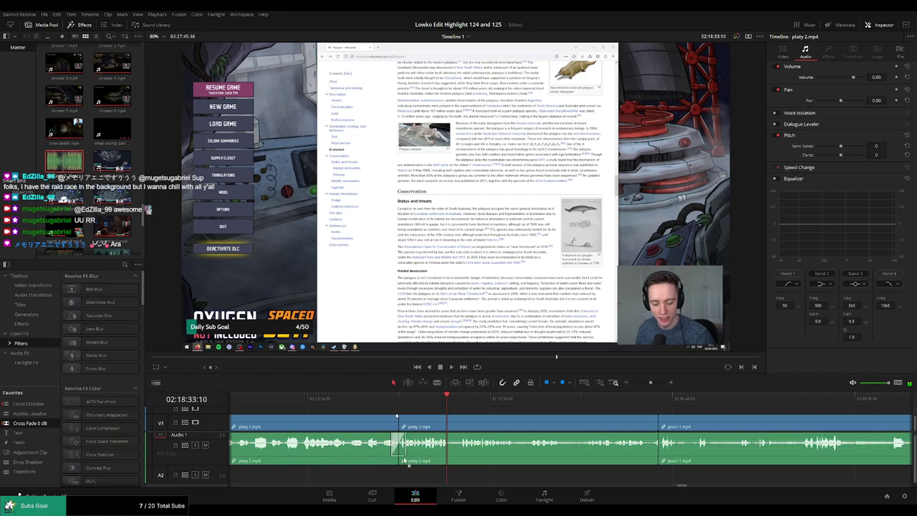
Blade out a second short stretch of platy 2 and close the gap.
scroll(473, 434, right, 3)
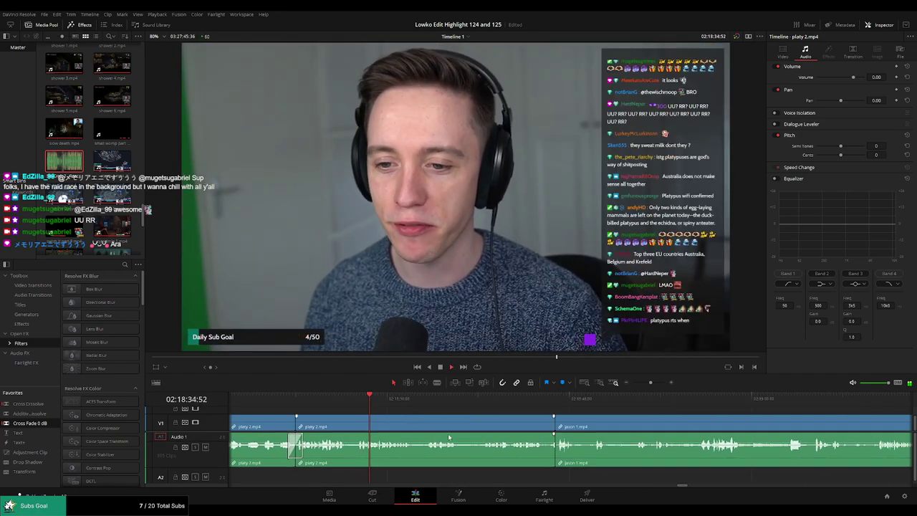
scroll(430, 430, right, 1)
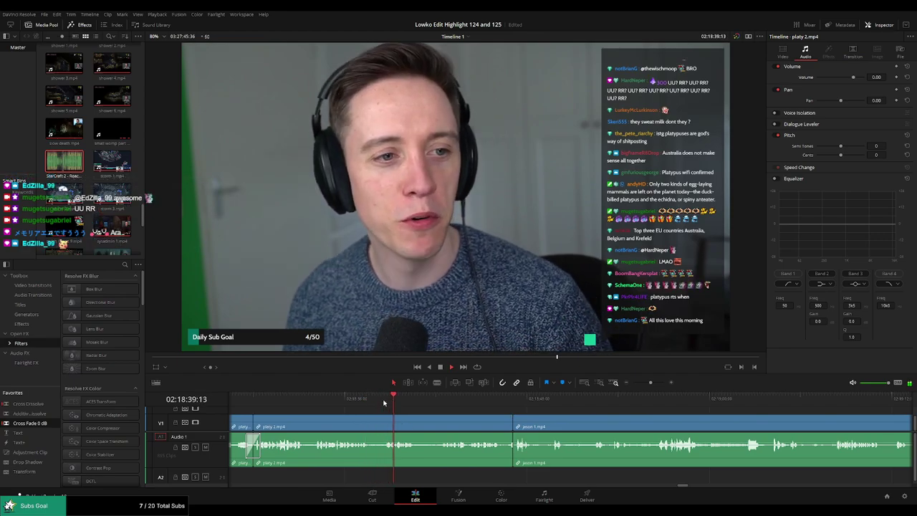
key(space)
key(b)
click(419, 427)
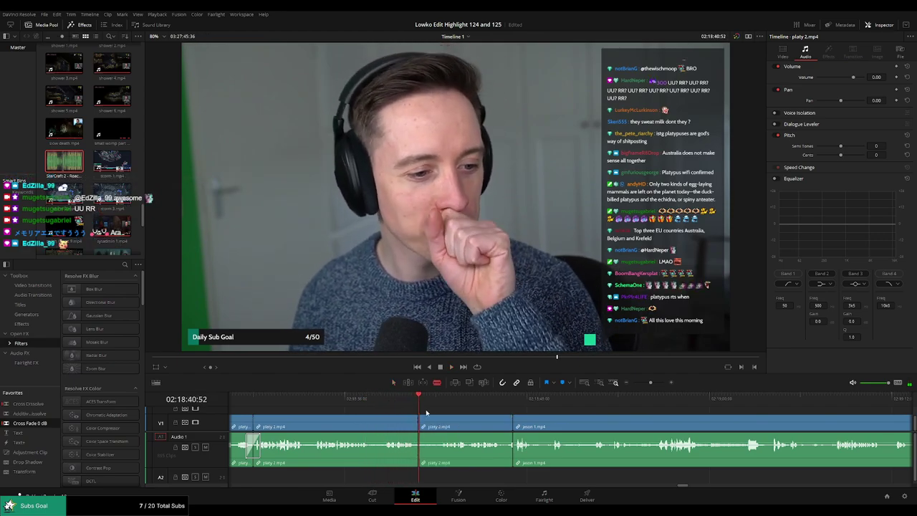
click(436, 430)
key(a)
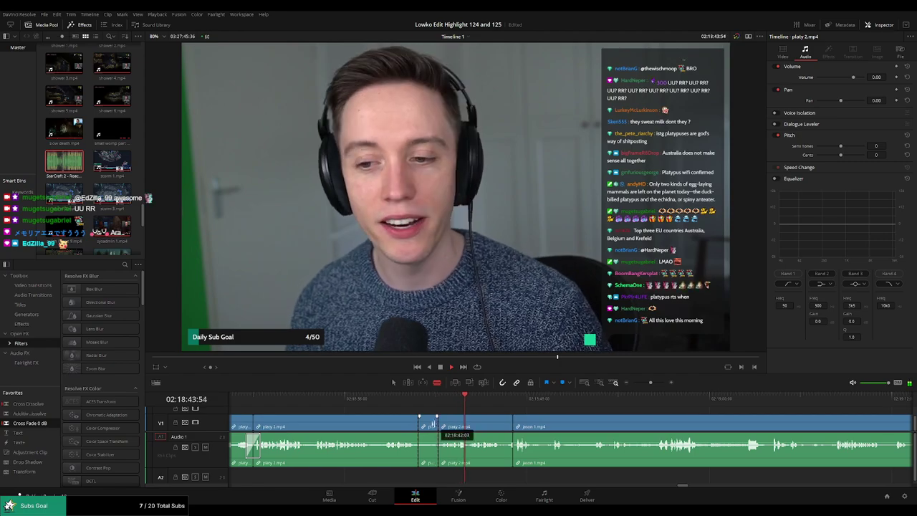
click(427, 430)
key(Delete)
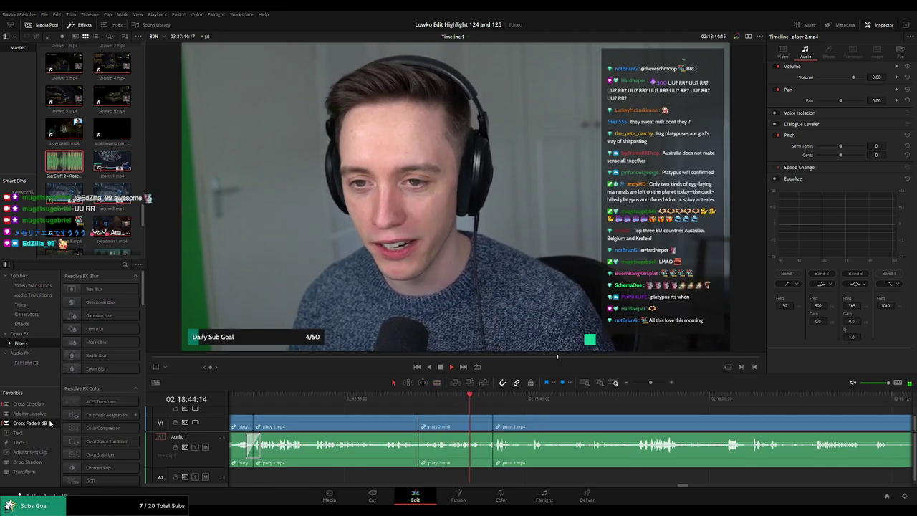
scroll(496, 430, down, 3)
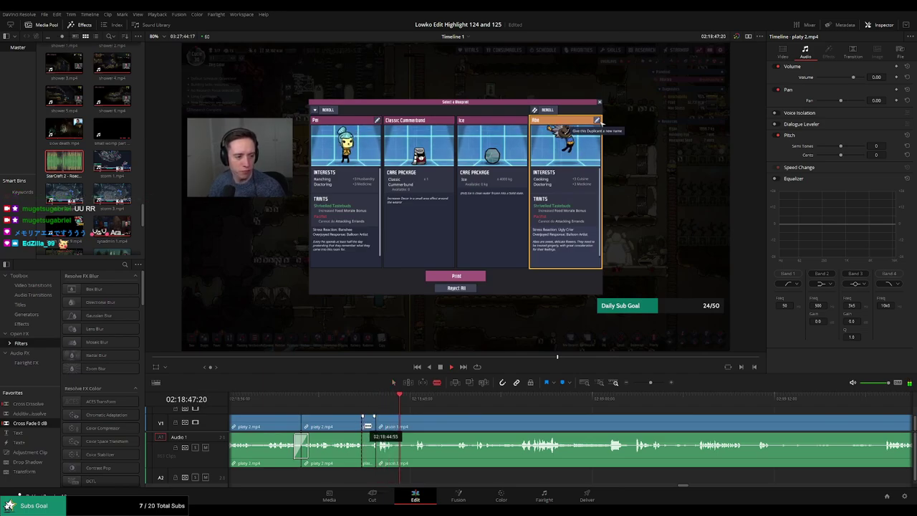
Review the footage and ripple-delete the leftover short platy 2 piece.
drag(411, 405, 510, 406)
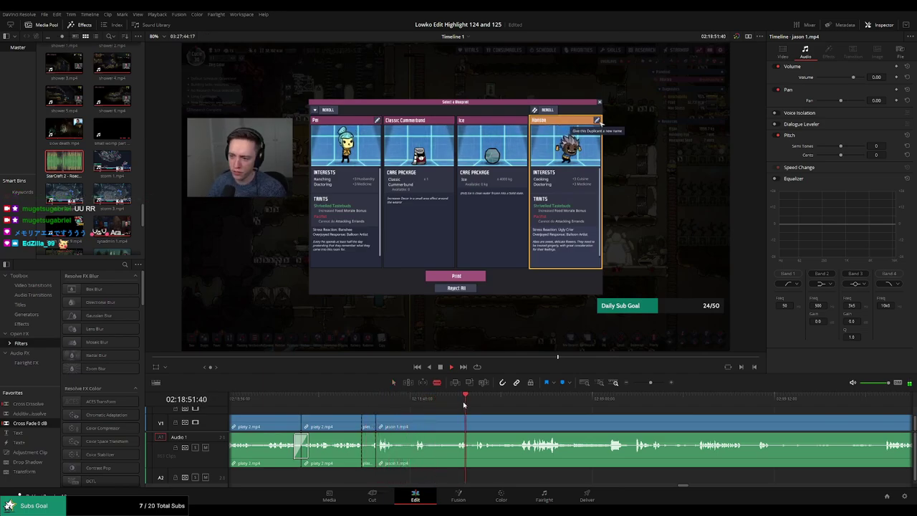
scroll(495, 407, down, 2)
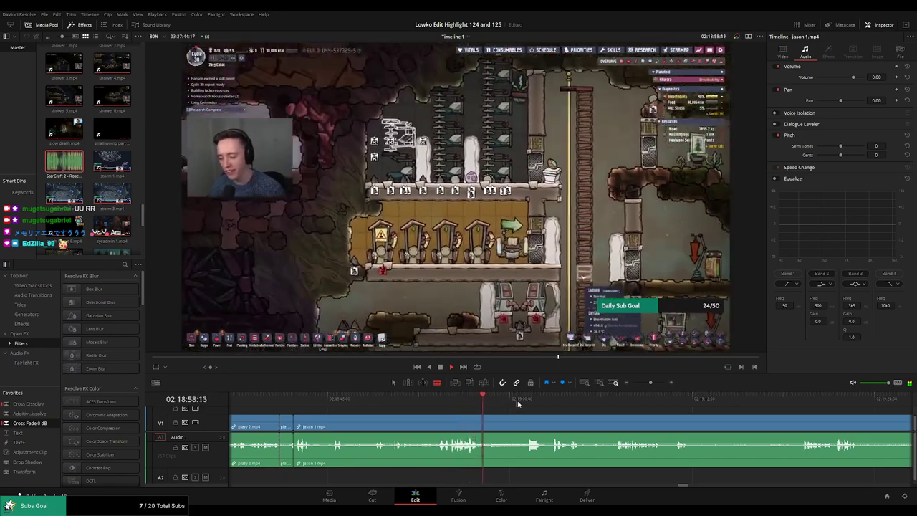
click(519, 405)
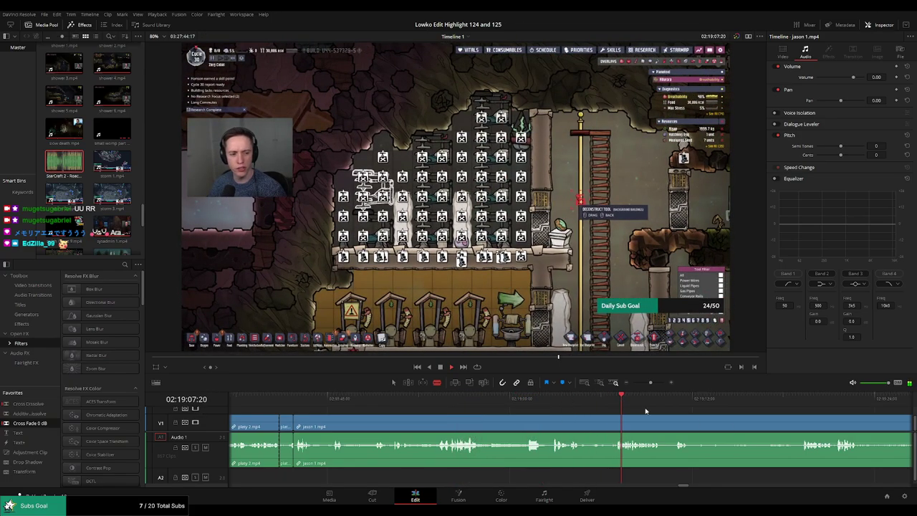
scroll(502, 405, down, 2)
click(603, 400)
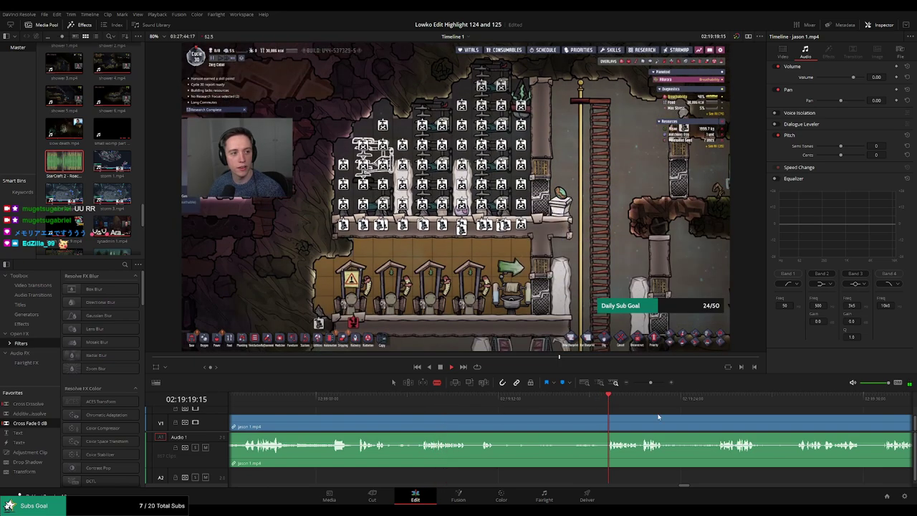
scroll(489, 400, down, 2)
click(545, 400)
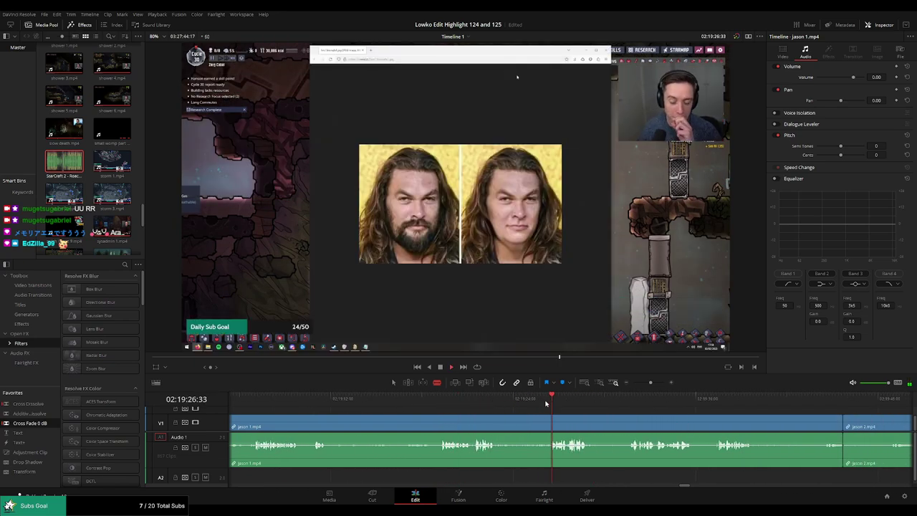
click(438, 400)
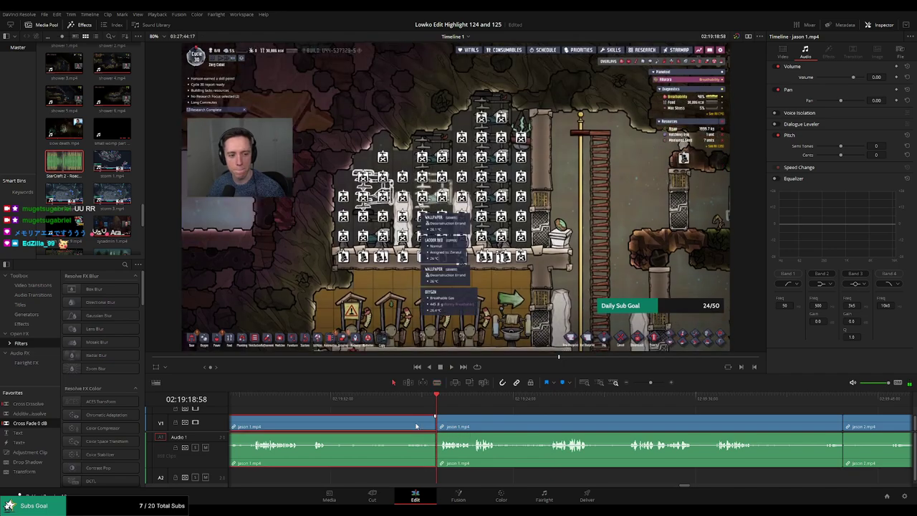
scroll(509, 424, up, 2)
click(547, 406)
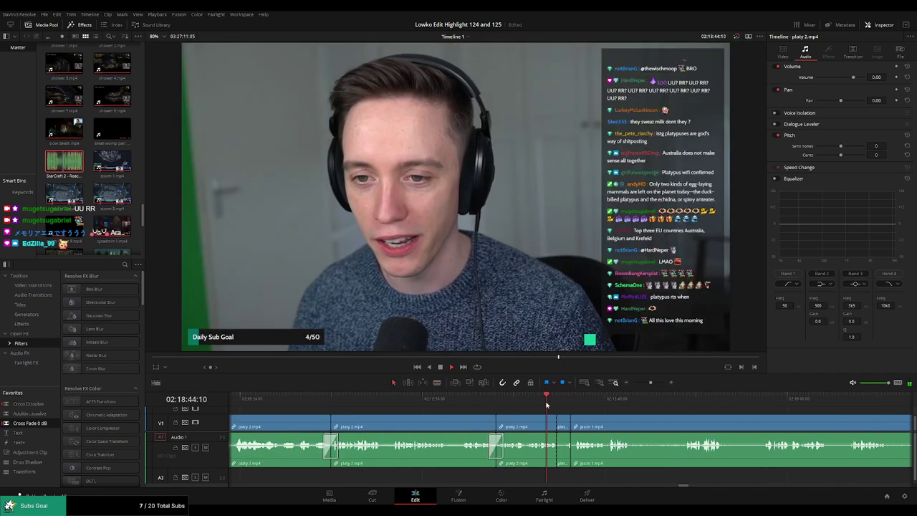
click(566, 425)
key(Delete)
Split jason 1 at the playhead and ripple-delete two unwanted jason 1 pieces.
key(space)
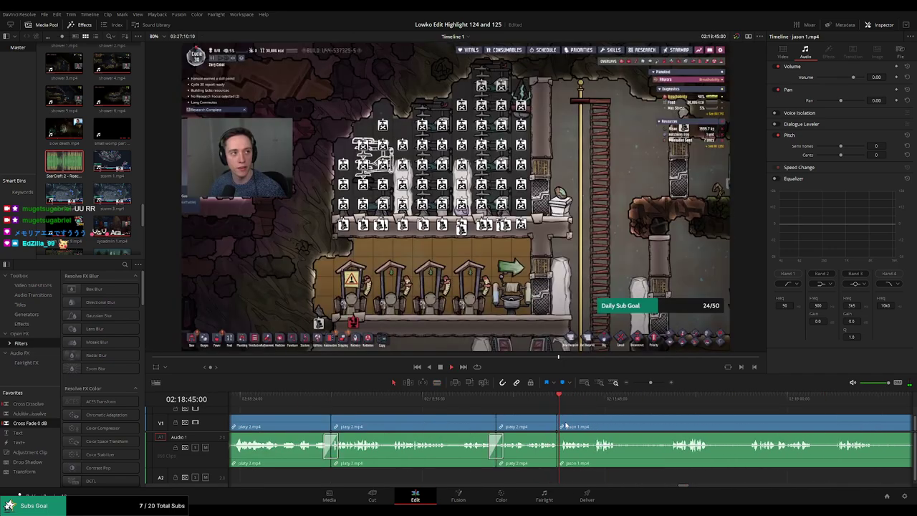
scroll(445, 419, down, 2)
scroll(445, 418, down, 1)
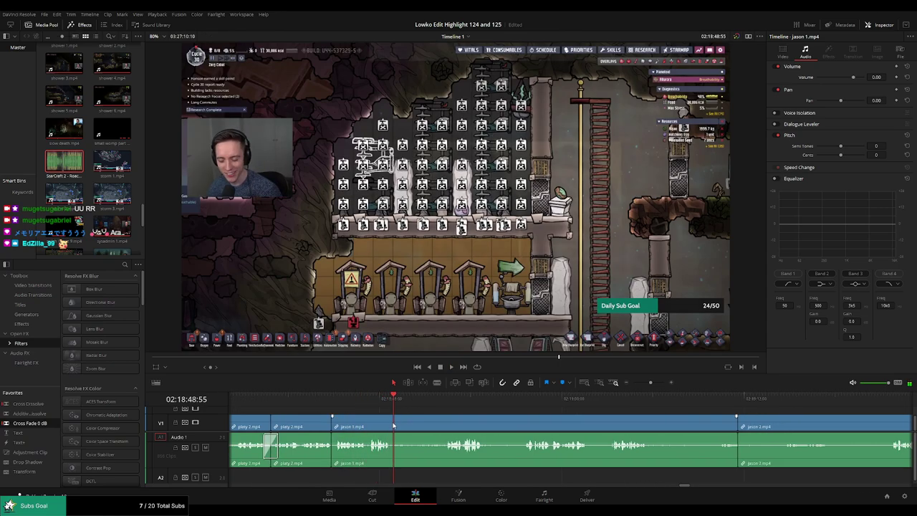
key(ctrl+b)
click(423, 427)
key(Delete)
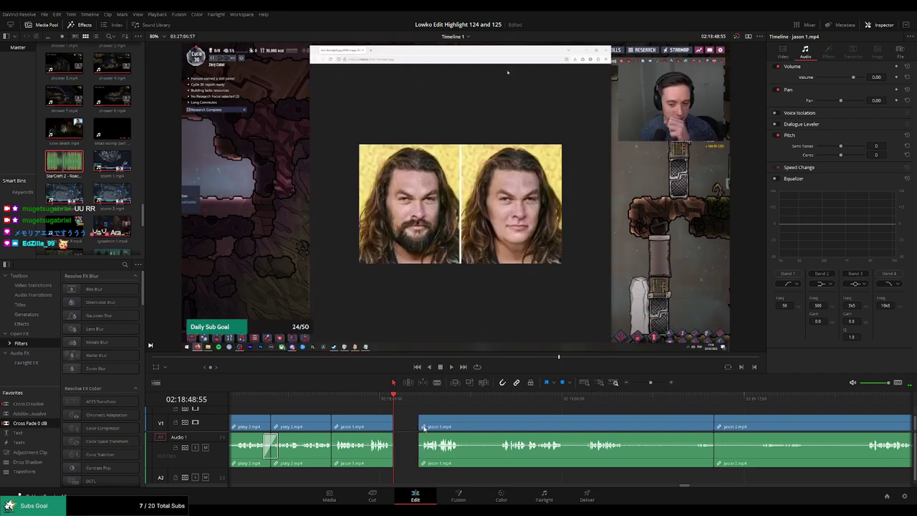
key(space)
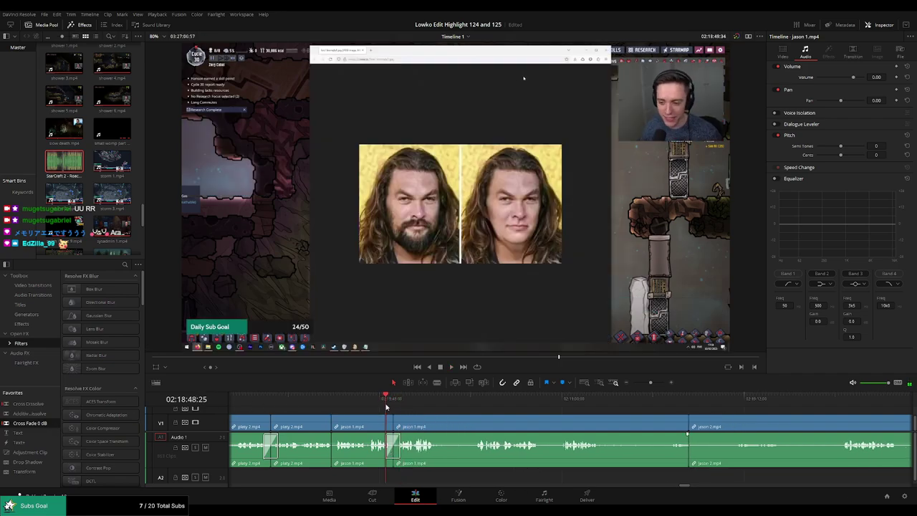
key(space)
scroll(383, 410, down, 2)
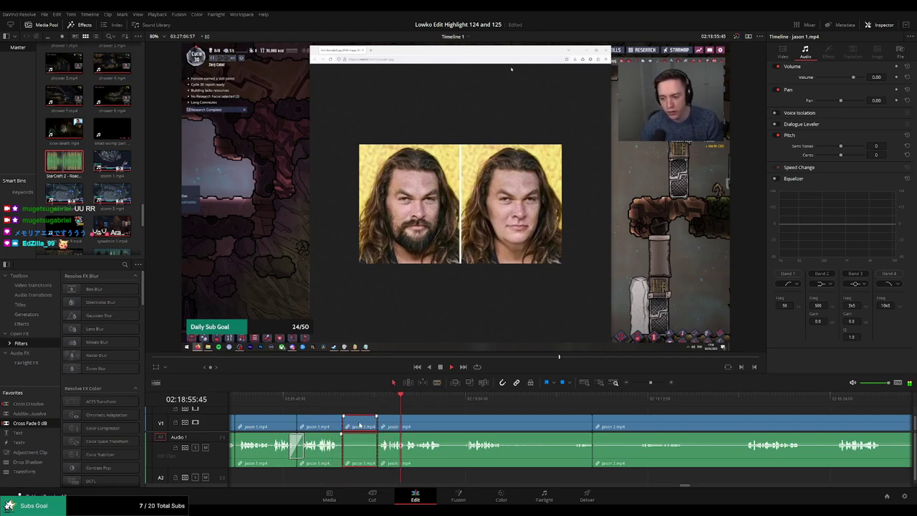
key(Delete)
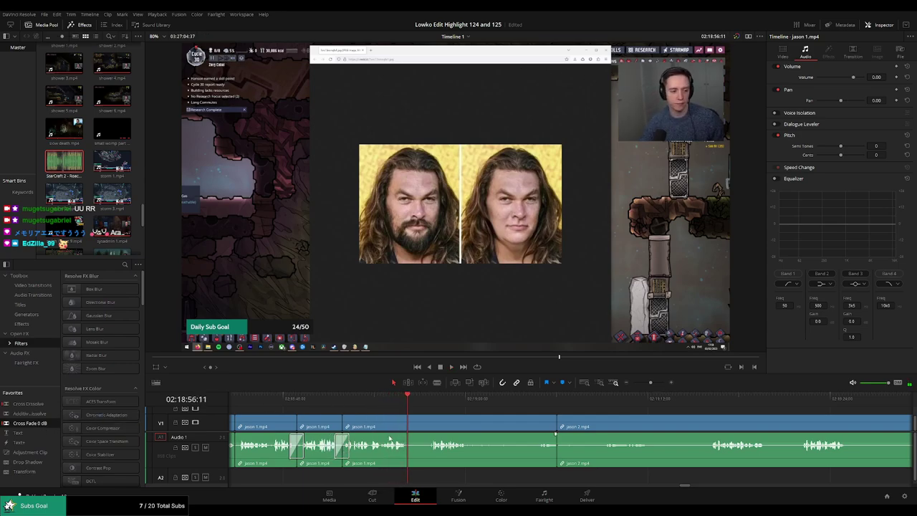
Blade out a short stretch of jason 1 and remove its remainder before jason 2.
key(b)
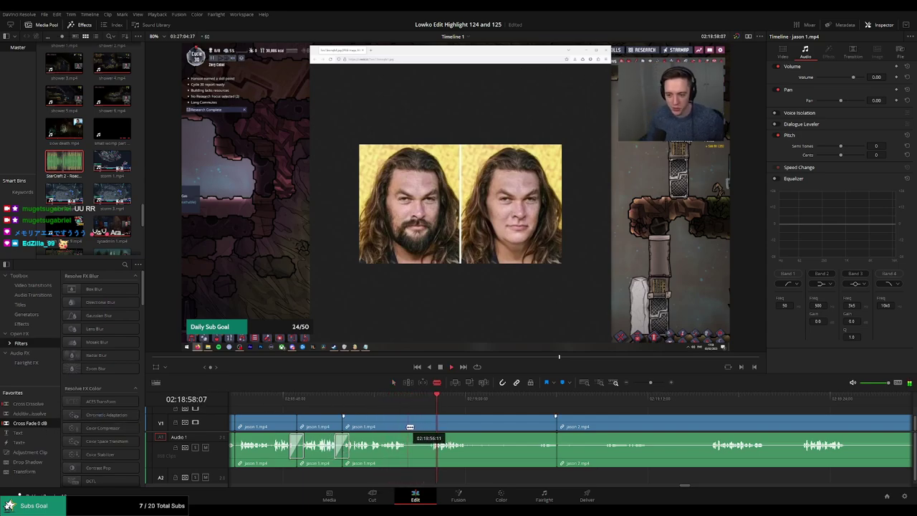
click(407, 427)
click(431, 427)
key(a)
click(421, 431)
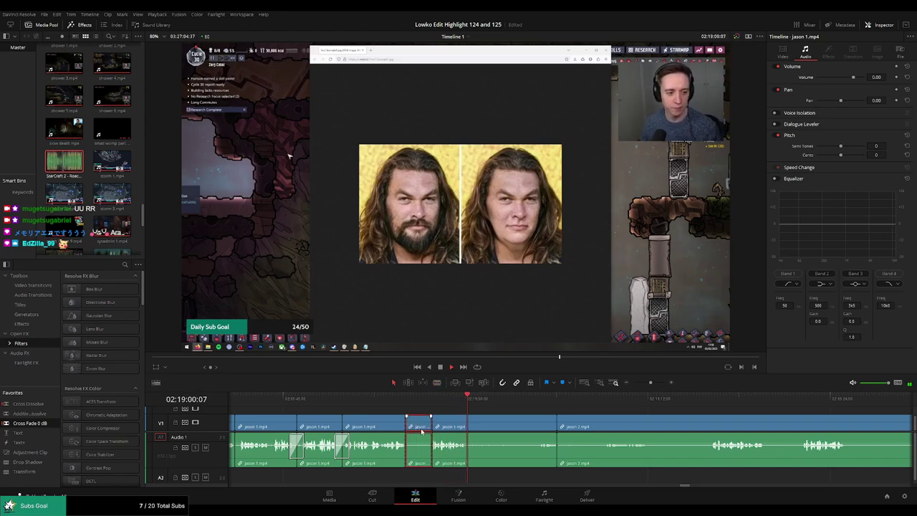
key(Delete)
key(b)
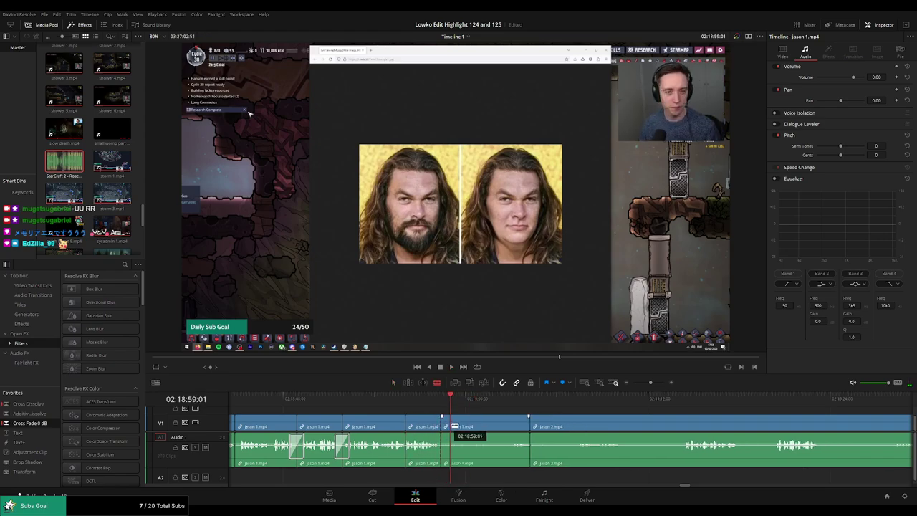
key(a)
click(473, 427)
key(Delete)
Trim the start of jason 2 later and ripple-delete an unwanted jason 2 piece.
click(597, 399)
key(space)
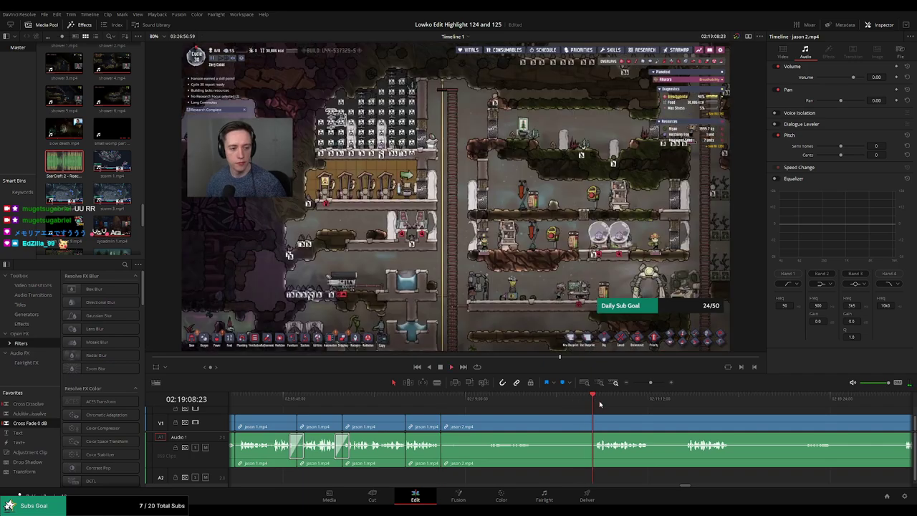
scroll(428, 421, right, 2)
click(326, 399)
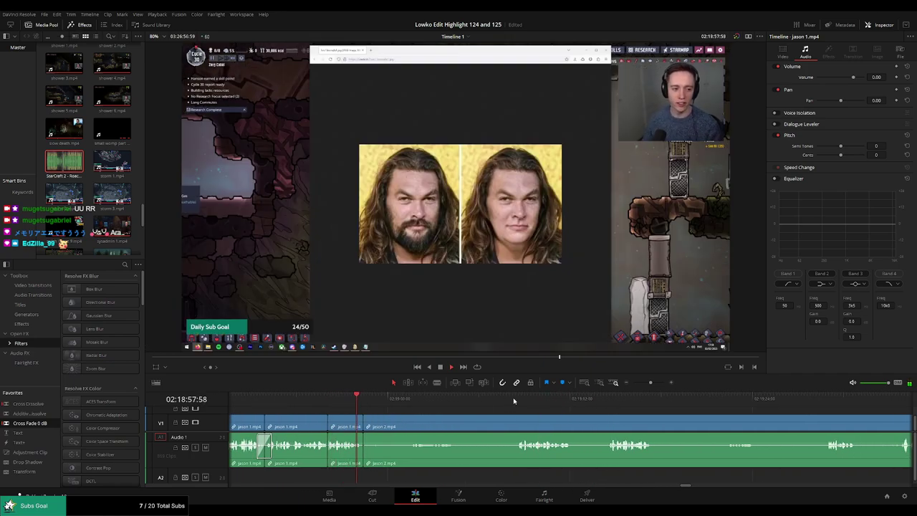
click(610, 399)
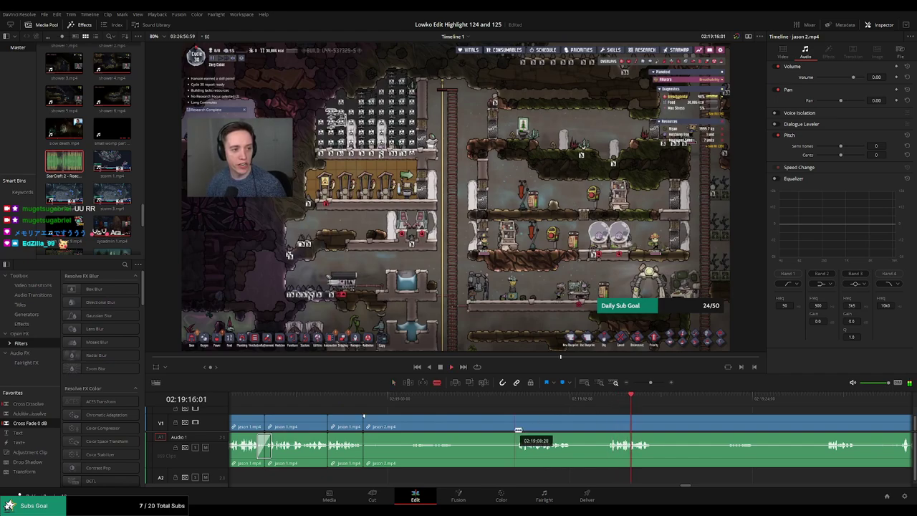
drag(364, 430, 516, 431)
click(490, 430)
key(BackSpace)
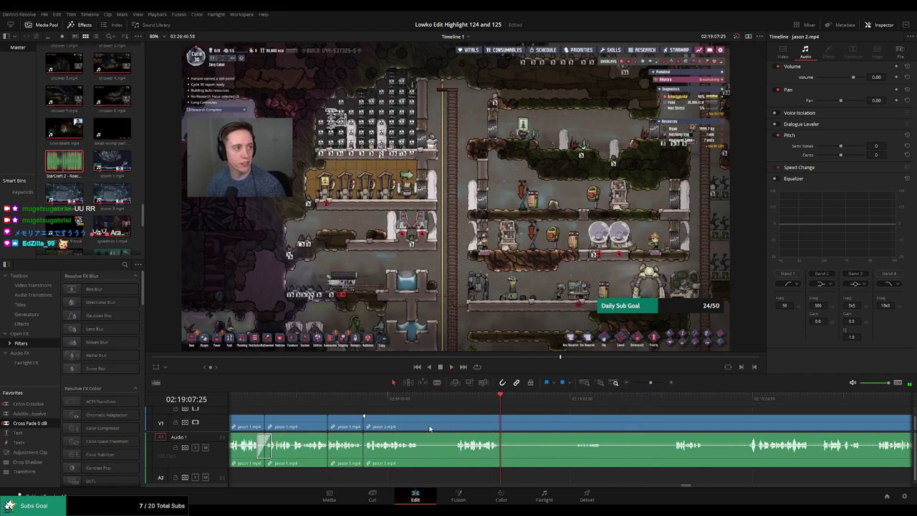
key(b)
click(419, 430)
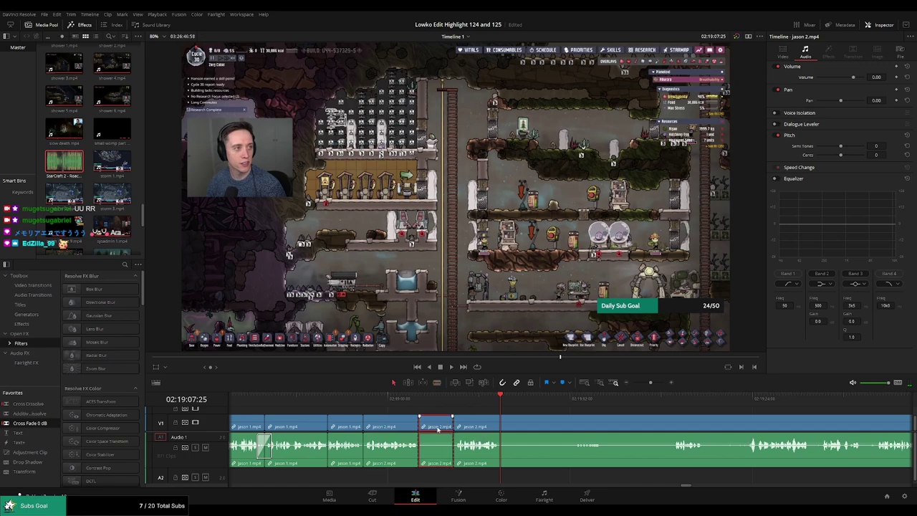
key(Delete)
key(space)
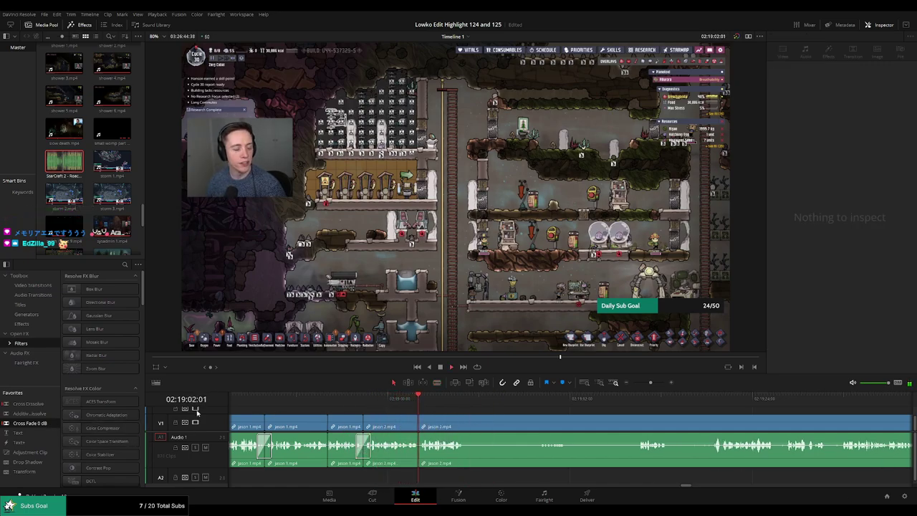
Add Cross Fade 0 dB transitions to the cuts and ripple-delete the silent jason 2 stretch.
drag(51, 423, 418, 452)
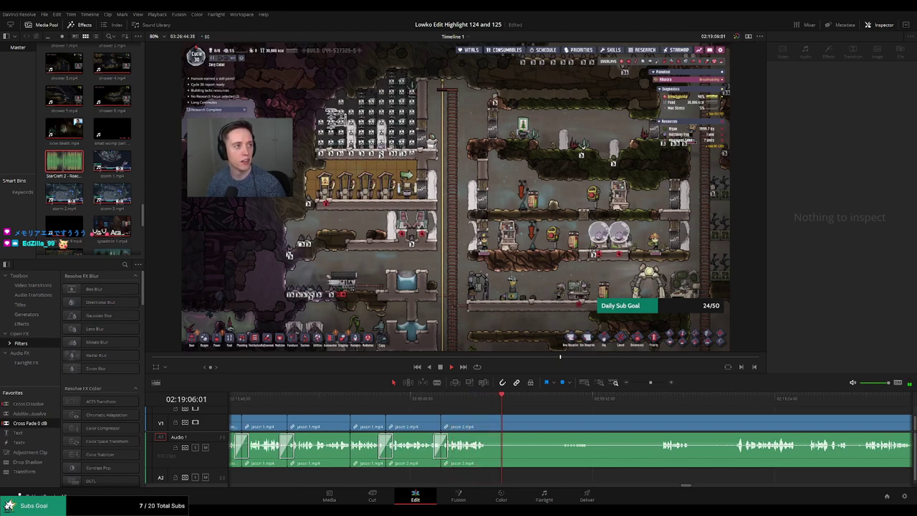
click(523, 422)
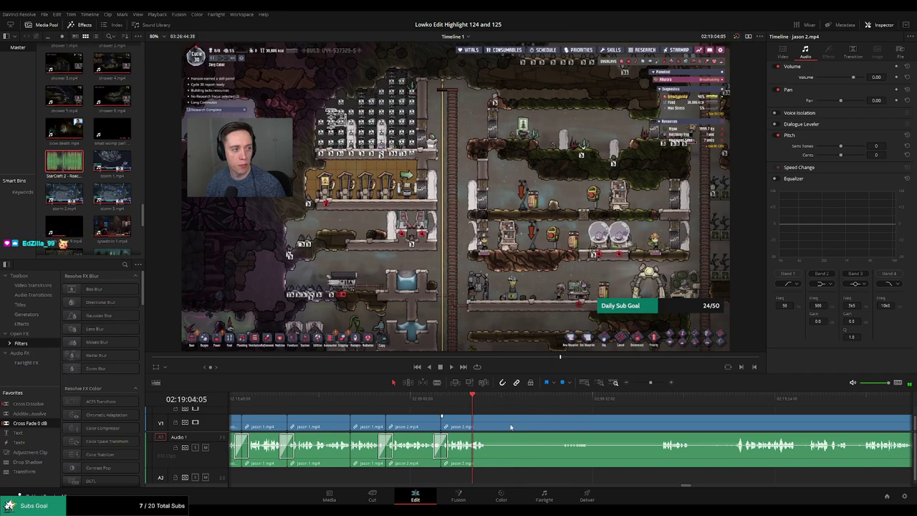
scroll(444, 415, right, 3)
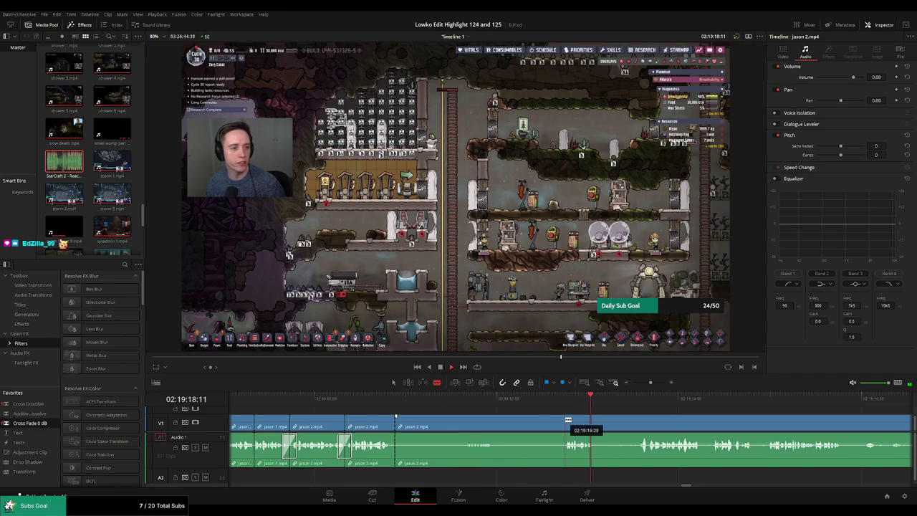
click(502, 428)
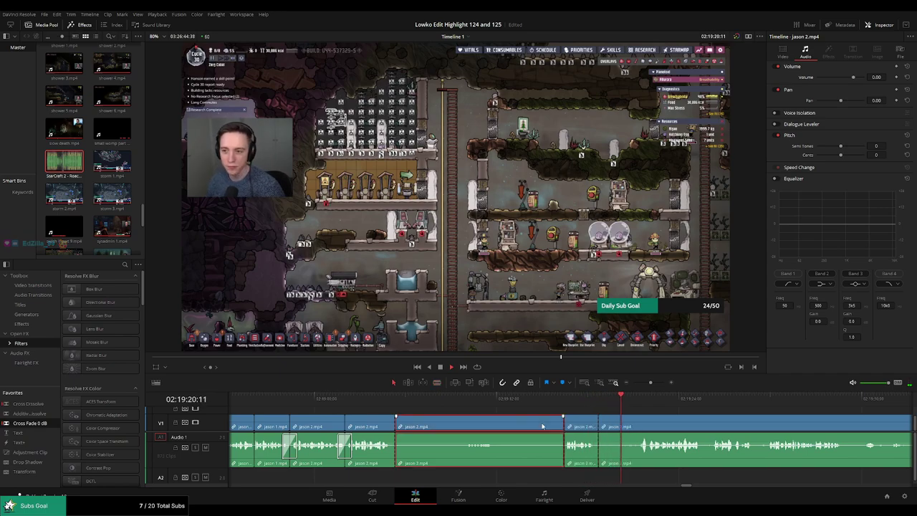
key(Delete)
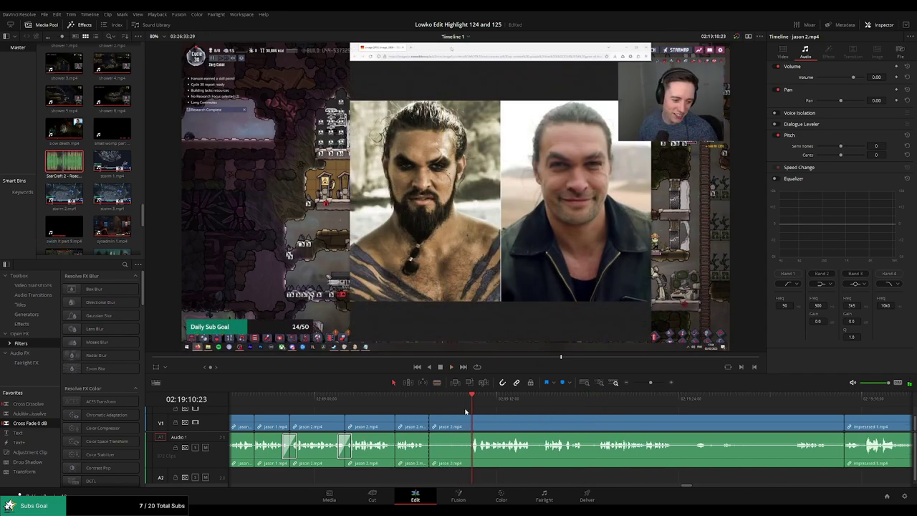
Split jason 2 at a scrubbed frame, remove the piece before it, review, then undo.
drag(471, 405, 481, 405)
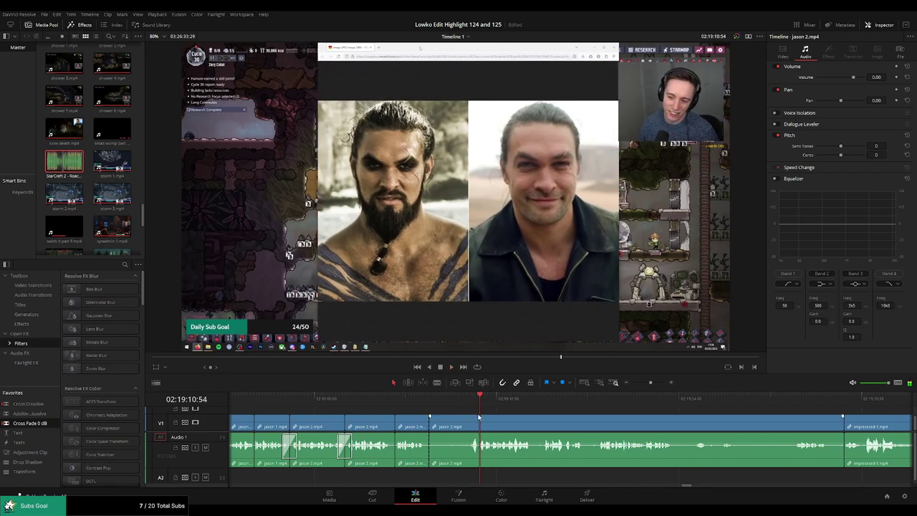
key(ctrl+b)
click(461, 426)
key(Delete)
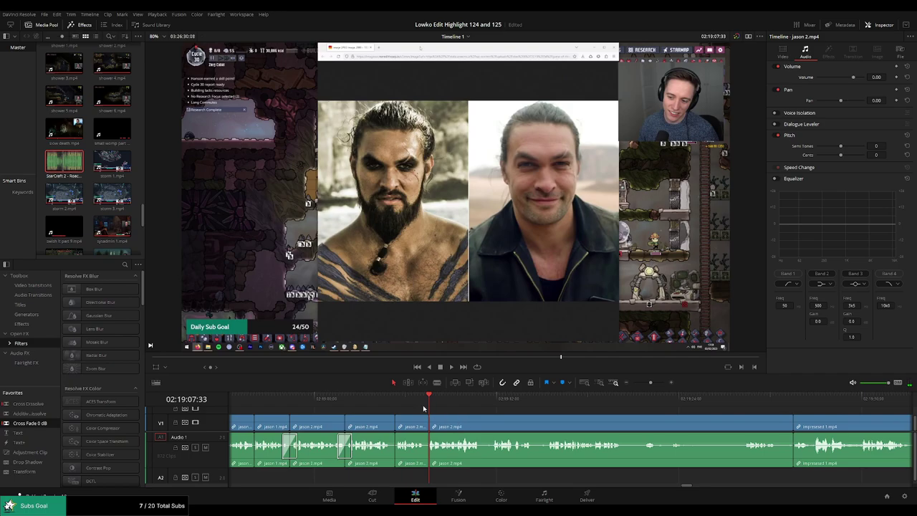
key(space)
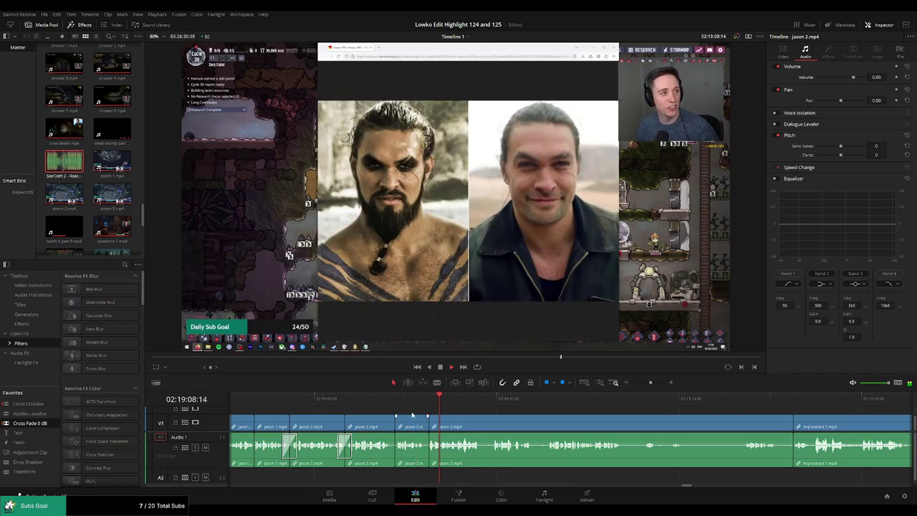
click(385, 398)
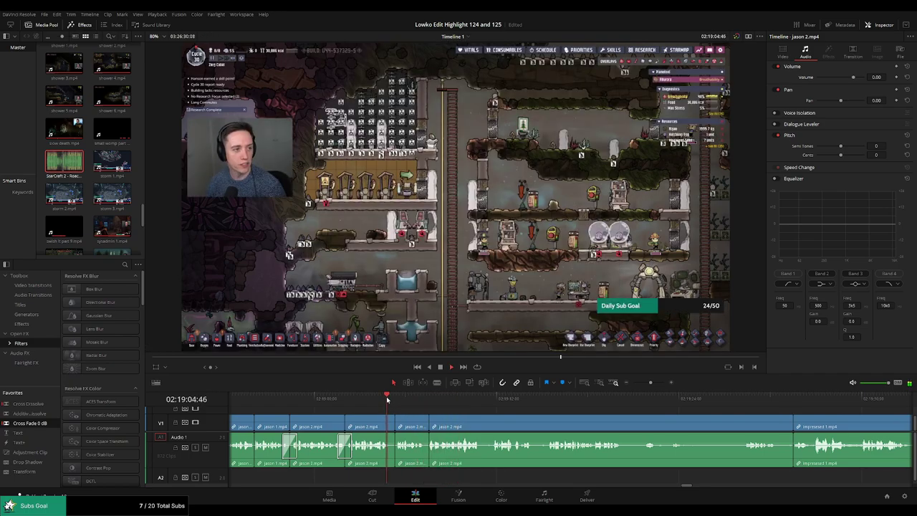
key(space)
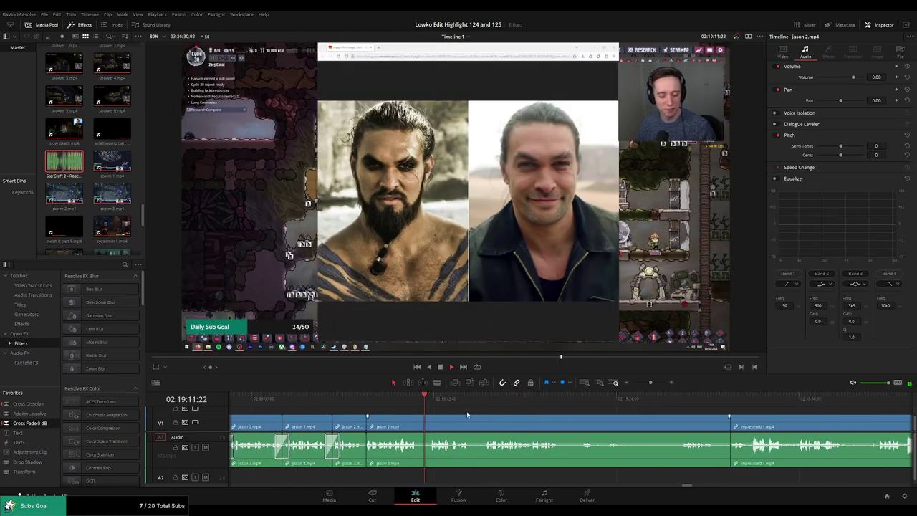
key(ctrl+z)
key(ctrl+z)
Blade out two short unwanted stretches of jason 2 and close the gaps.
key(b)
click(324, 424)
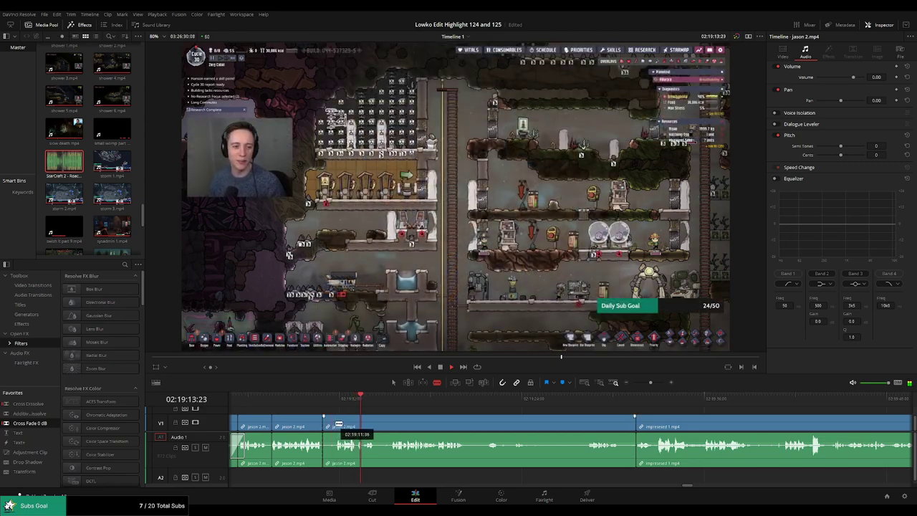
key(Delete)
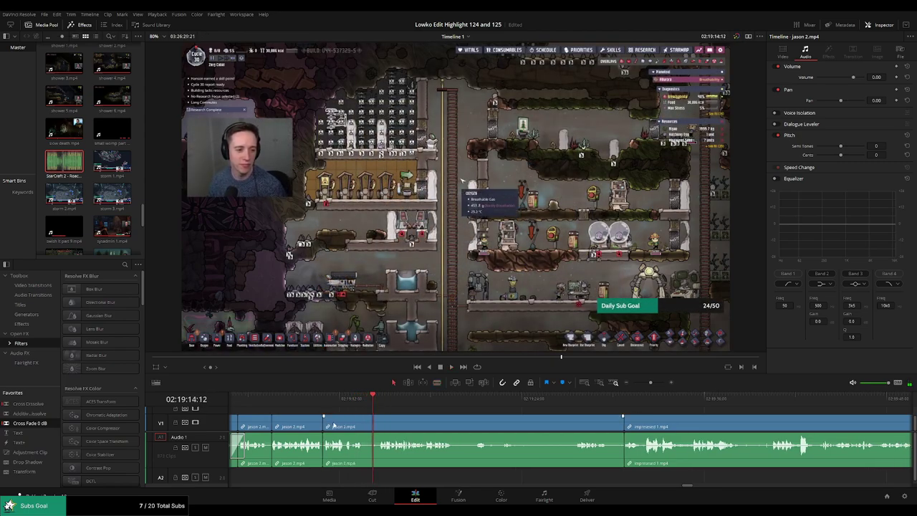
click(312, 398)
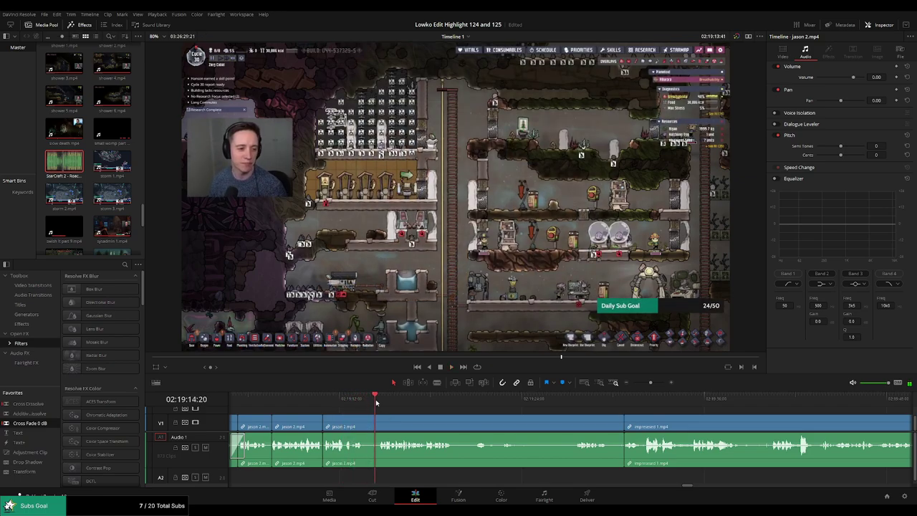
key(b)
click(367, 424)
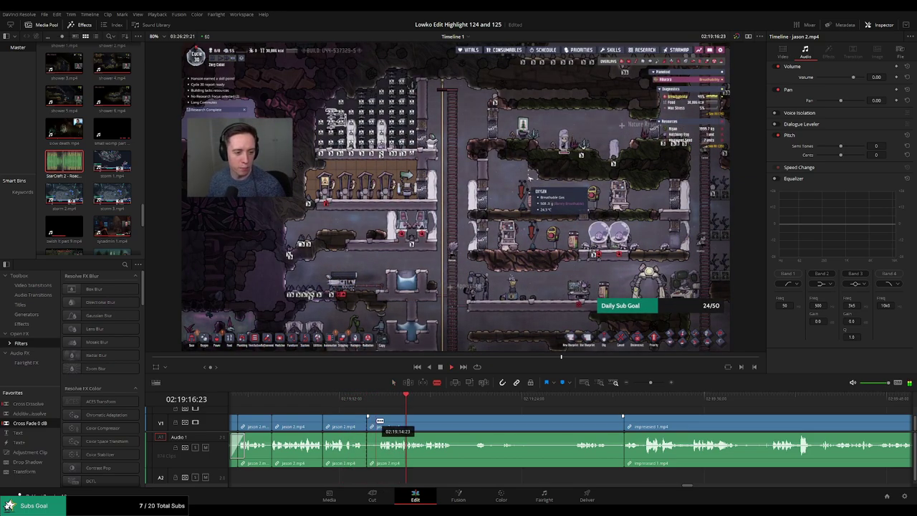
click(377, 424)
key(a)
click(372, 427)
key(Delete)
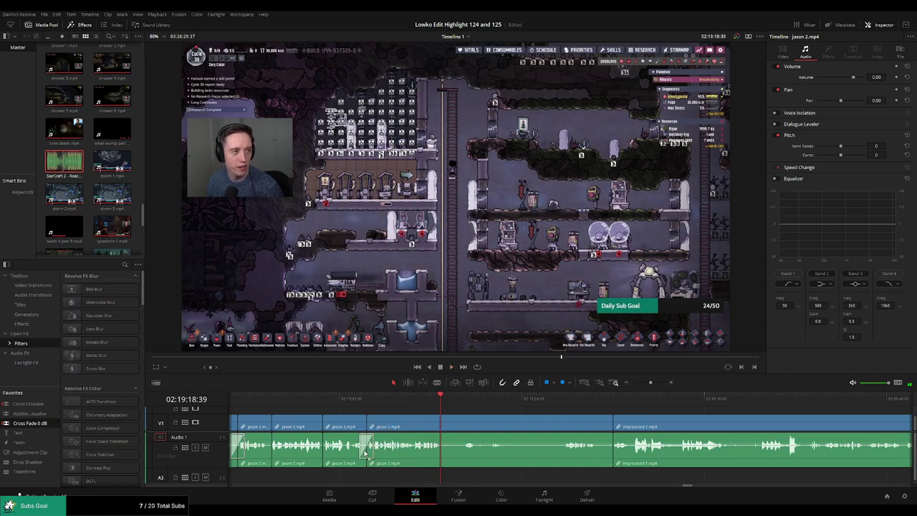
click(357, 402)
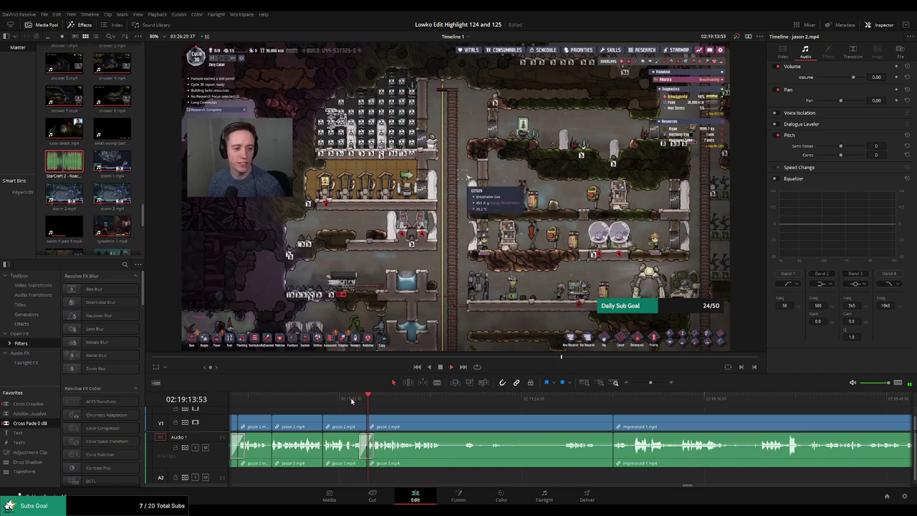
Split jason 2 just before the impressed 1 clip.
click(463, 400)
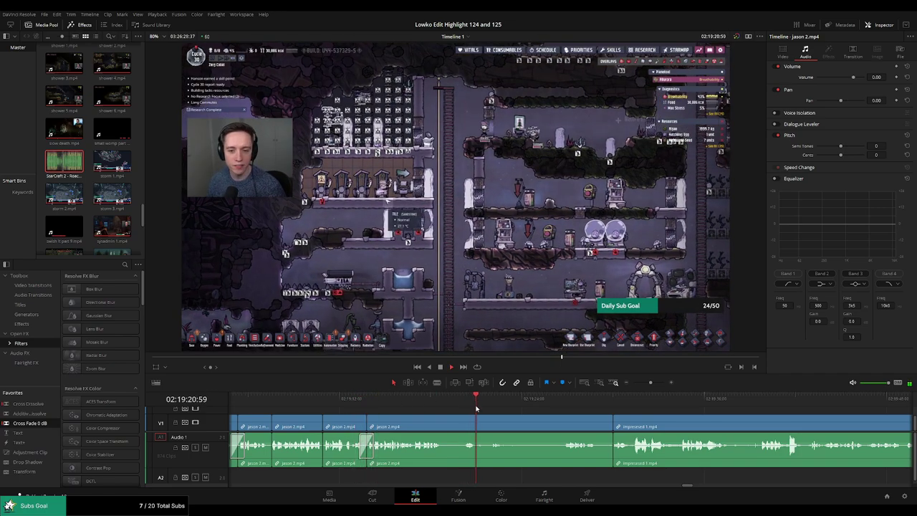
key(b)
click(477, 427)
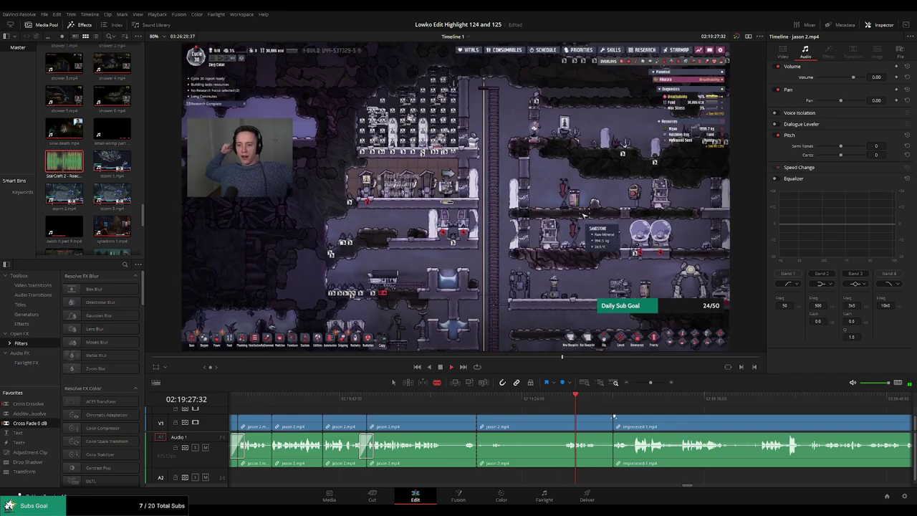
scroll(453, 407, right, 3)
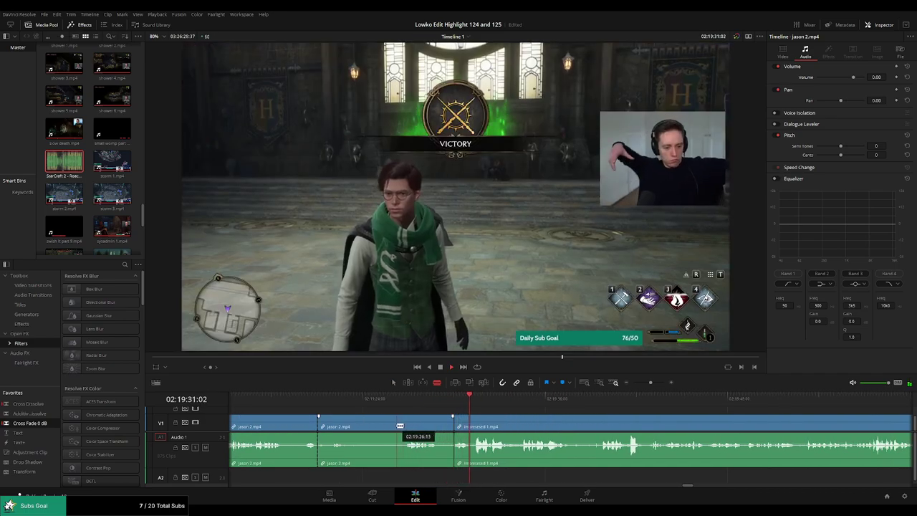
Ripple-delete the leftover jason 2 piece so impressed 1 moves left, then skim impressed 1.
click(397, 427)
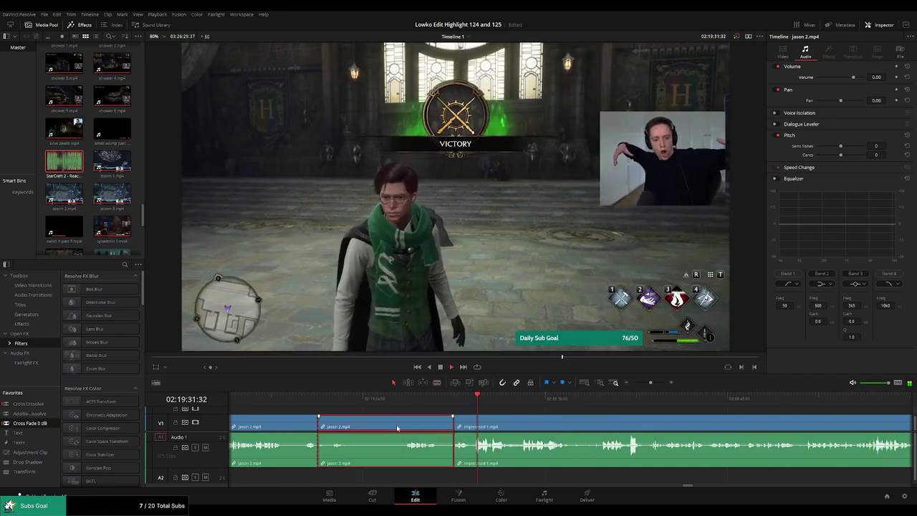
key(Delete)
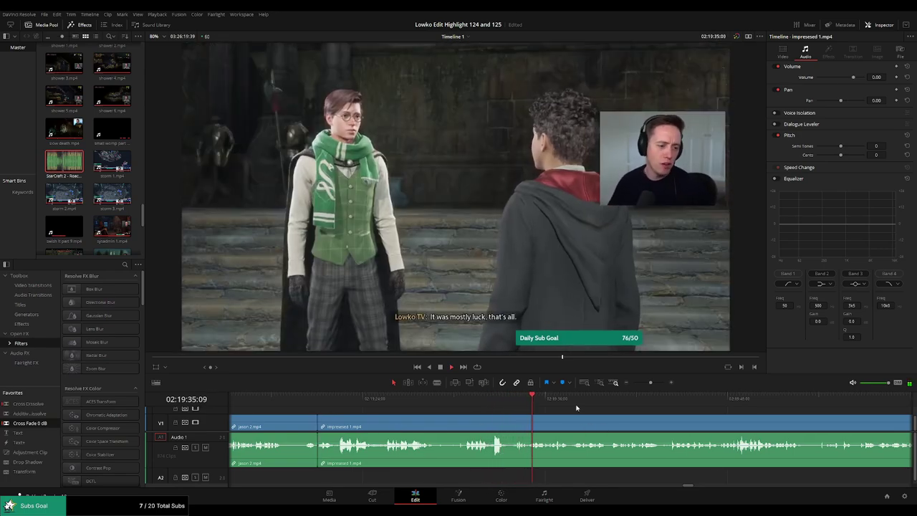
drag(543, 404, 560, 403)
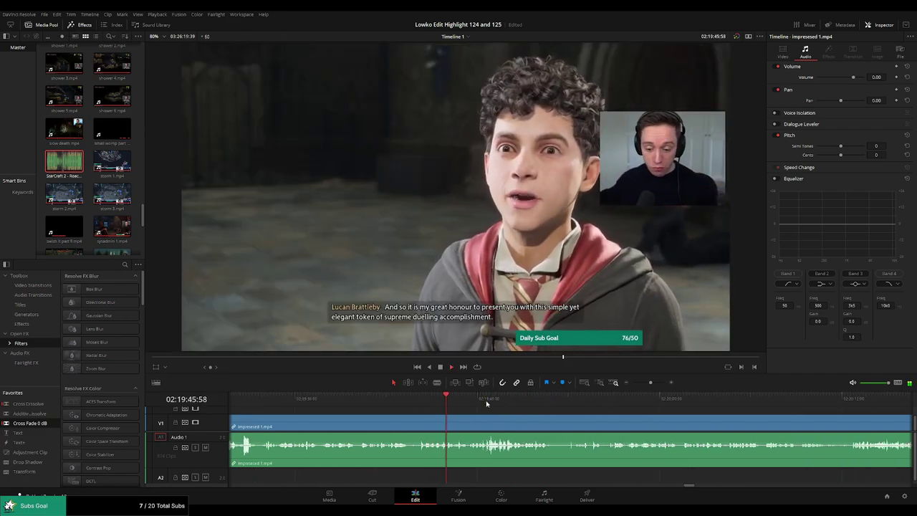
mouse_move(700, 405)
mouse_down()
mouse_move(712, 405)
mouse_move(475, 403)
mouse_up()
key(space)
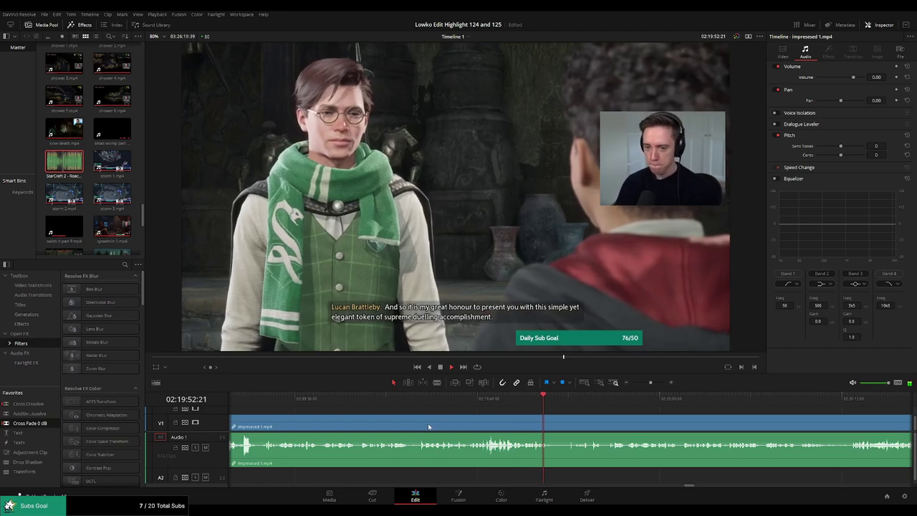
key(l)
key(l)
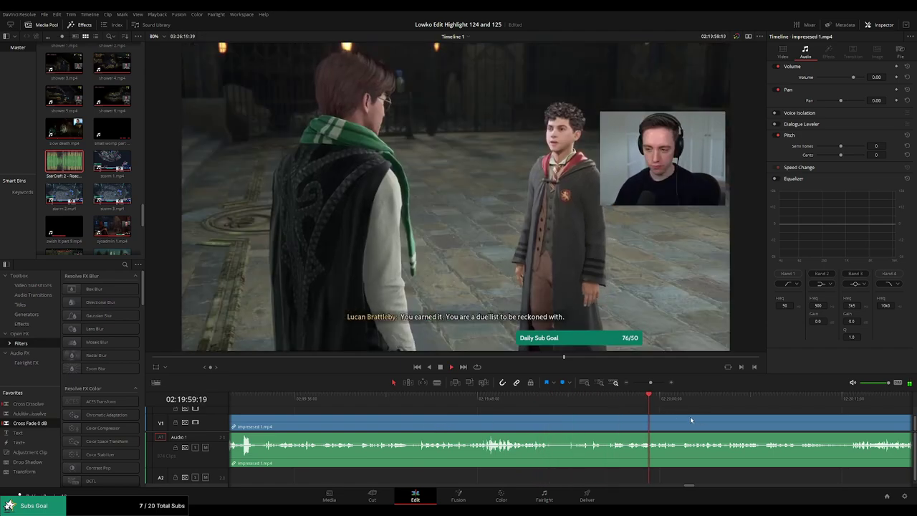
drag(650, 383, 648, 382)
click(304, 400)
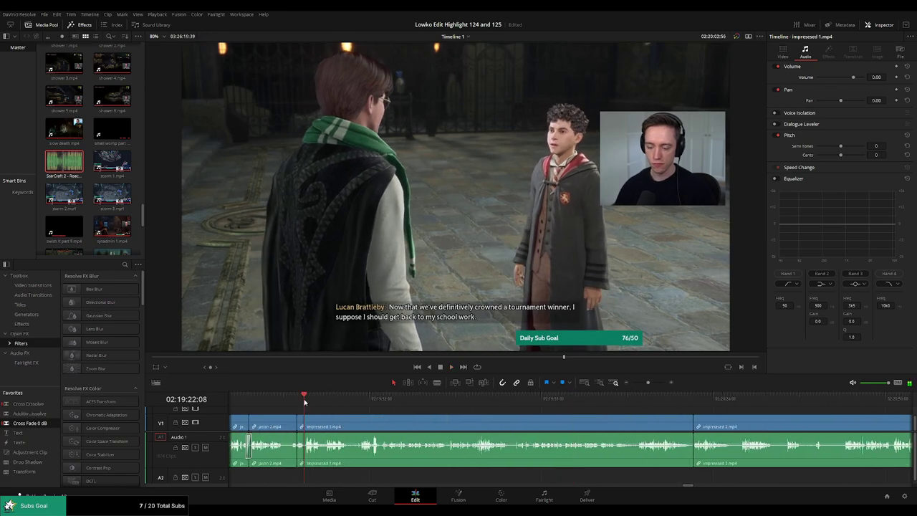
key(space)
scroll(540, 420, up, 2)
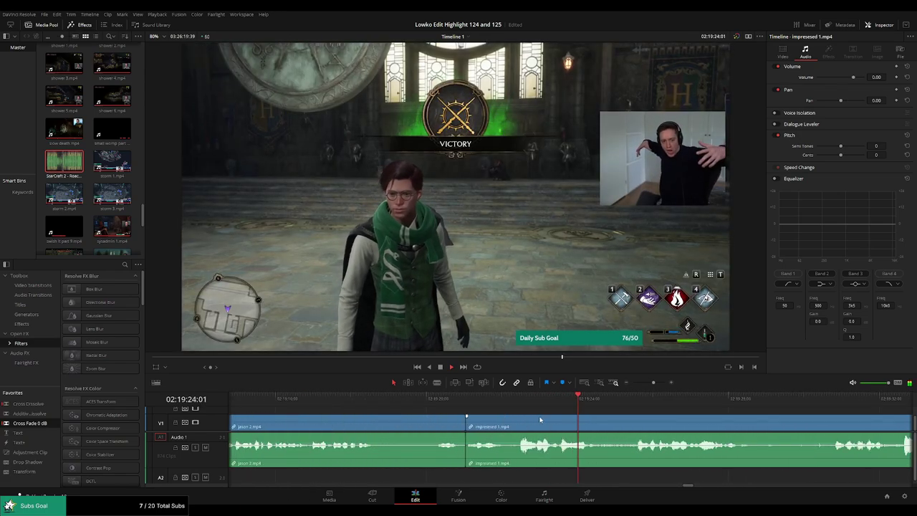
click(473, 400)
scroll(505, 405, right, 2)
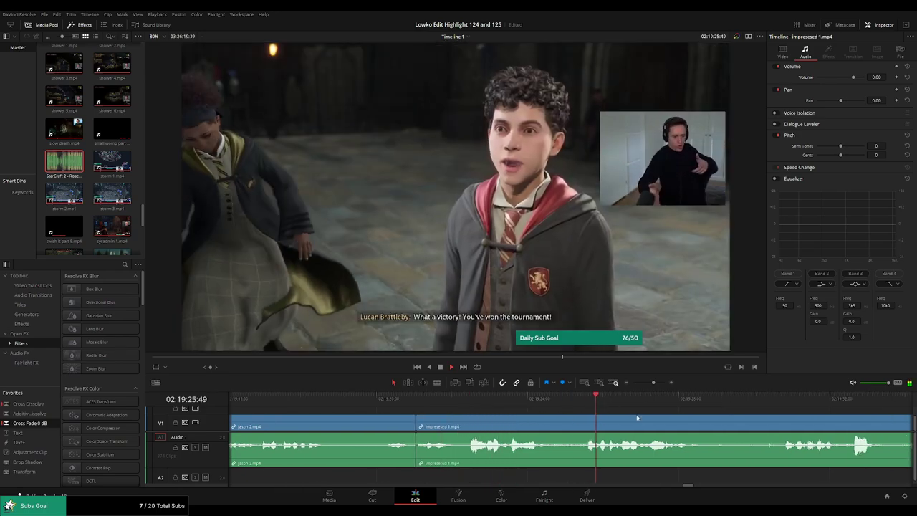
scroll(473, 412, right, 3)
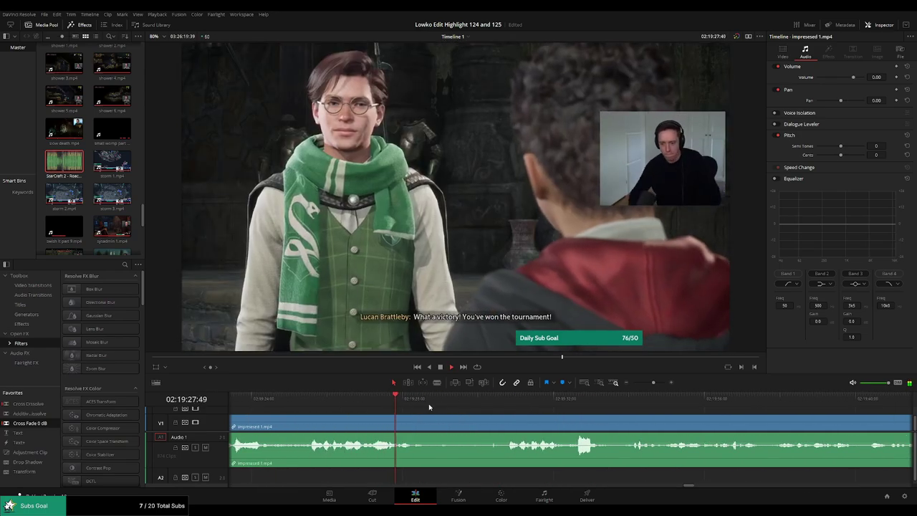
Blade out an unwanted stretch of impressed 1 and close the gap.
key(b)
click(430, 426)
click(507, 426)
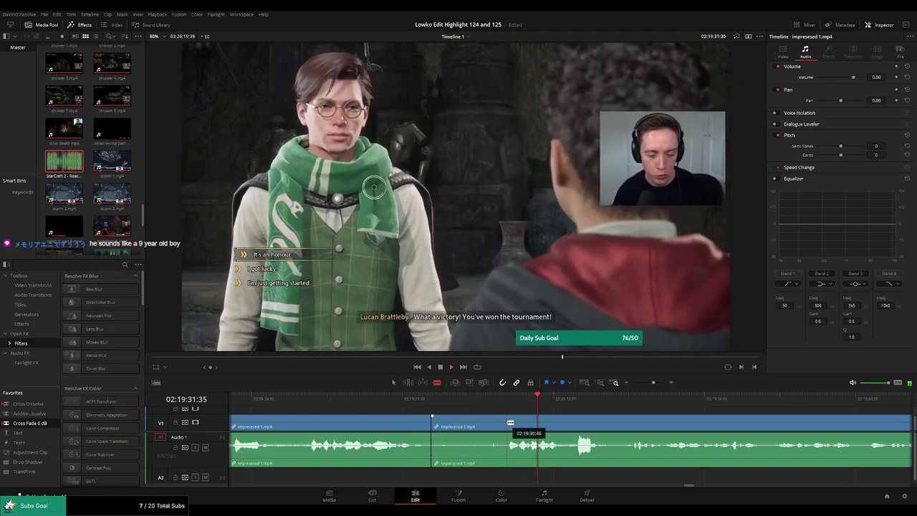
key(a)
click(473, 426)
key(Delete)
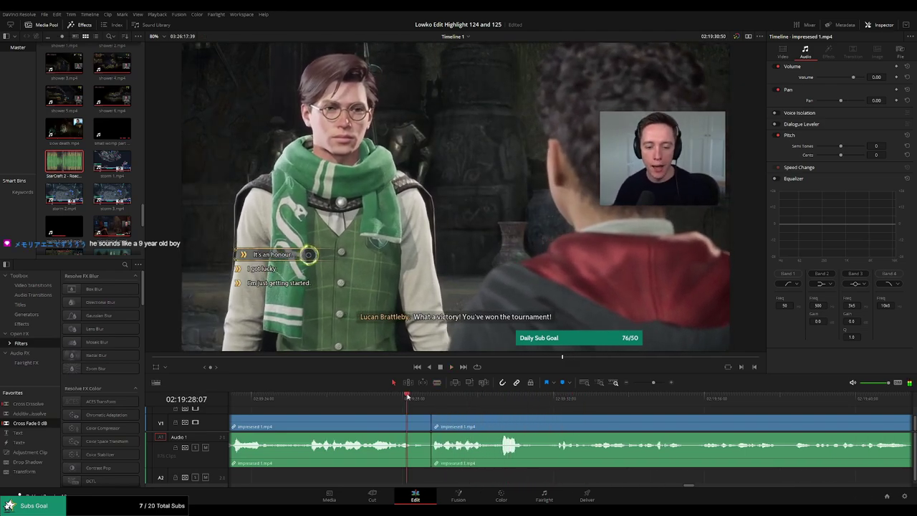
key(space)
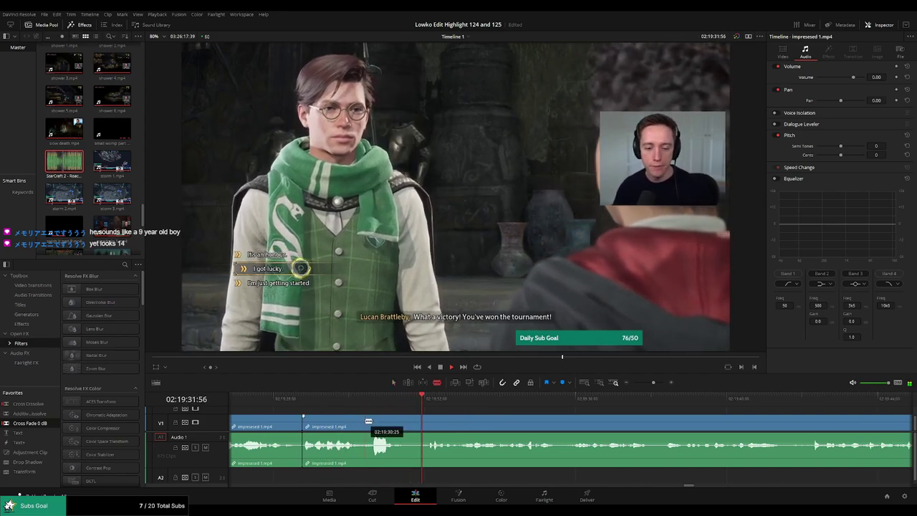
Cut the unwanted part out of an impressed 1 dialogue line and replay across the edit.
click(366, 423)
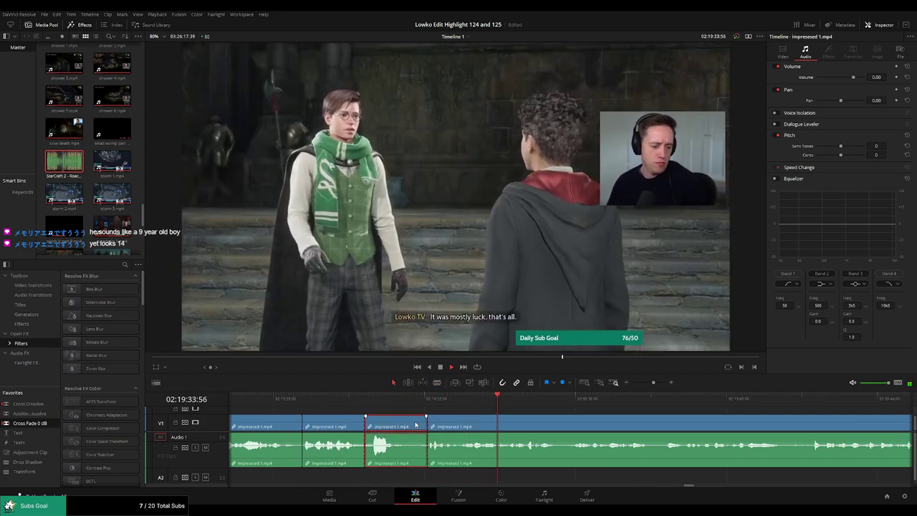
click(350, 398)
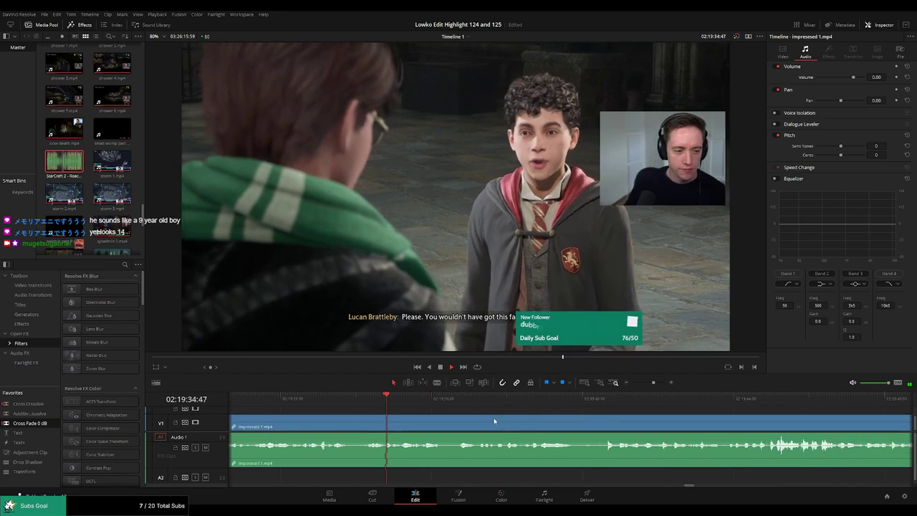
click(580, 398)
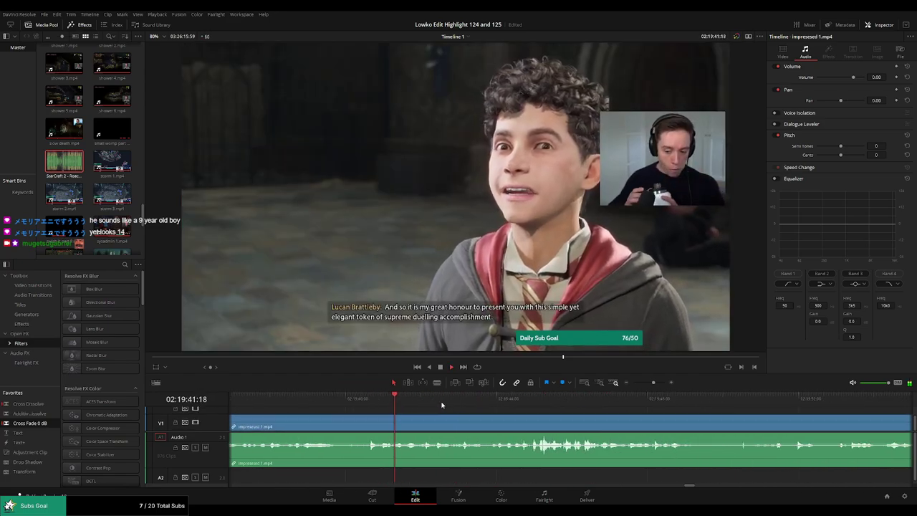
click(483, 399)
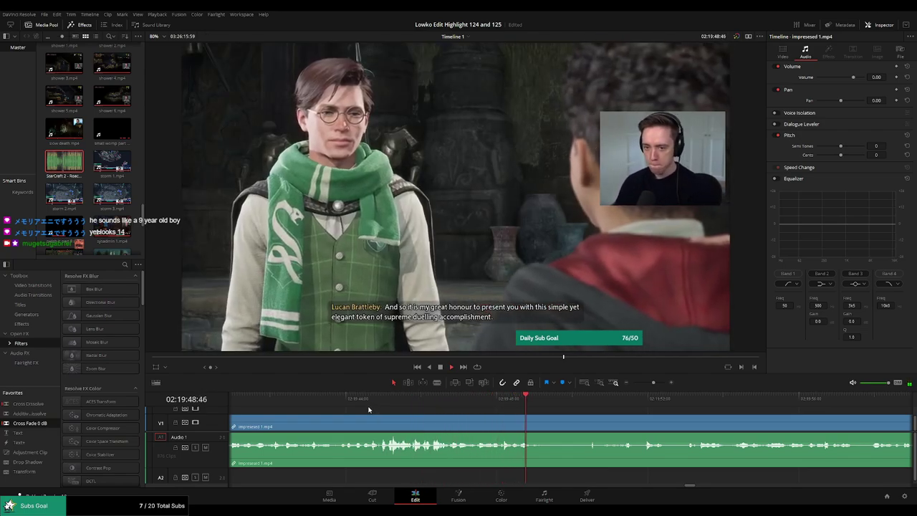
click(345, 410)
key(space)
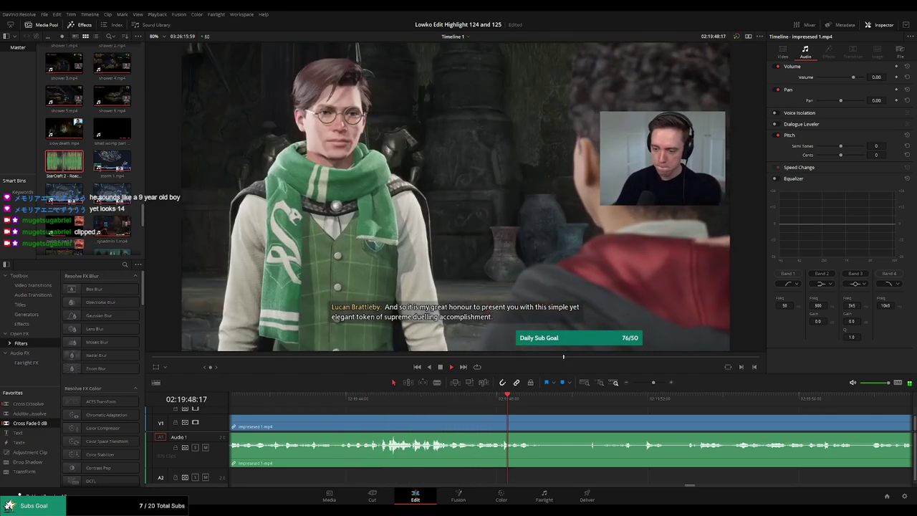
key(ctrl+b)
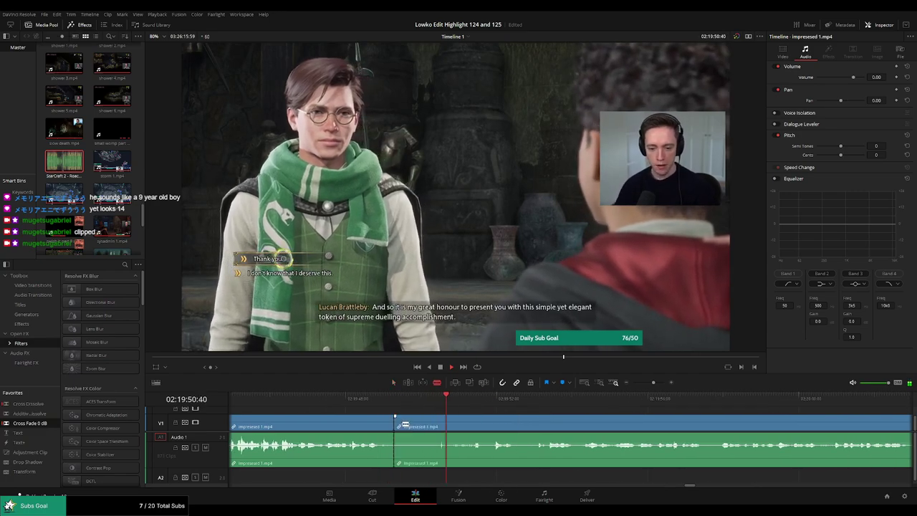
key(ctrl+b)
click(428, 425)
key(Delete)
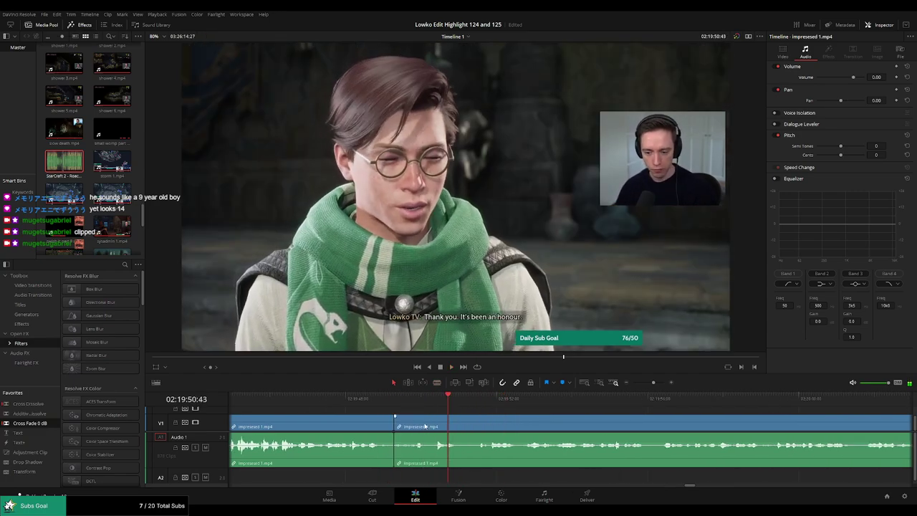
click(383, 395)
key(space)
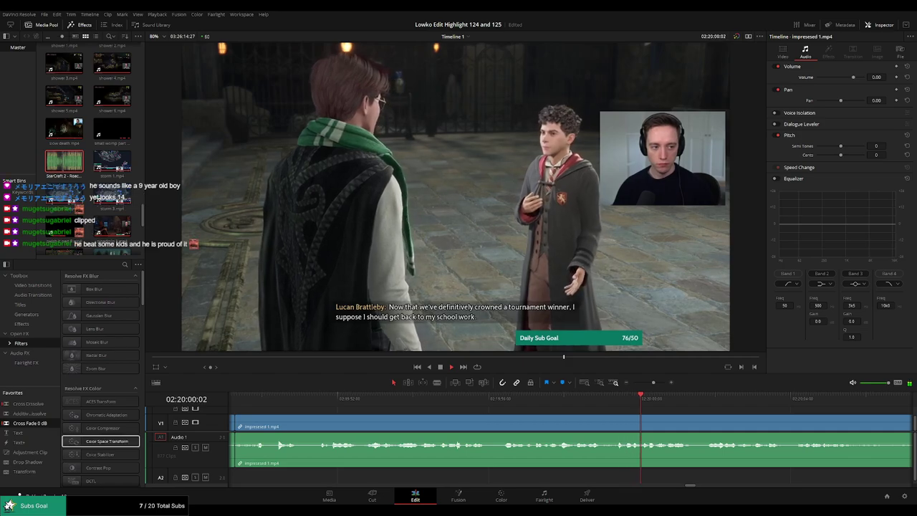
Split impressed 1 near 02:20:13:18 and ripple-delete its tail.
scroll(463, 394, right, 3)
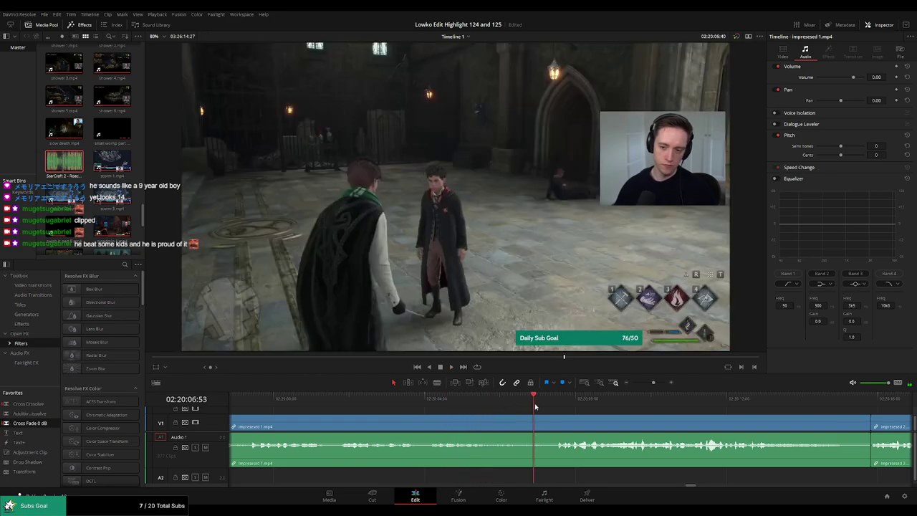
scroll(487, 414, right, 2)
scroll(523, 416, right, 2)
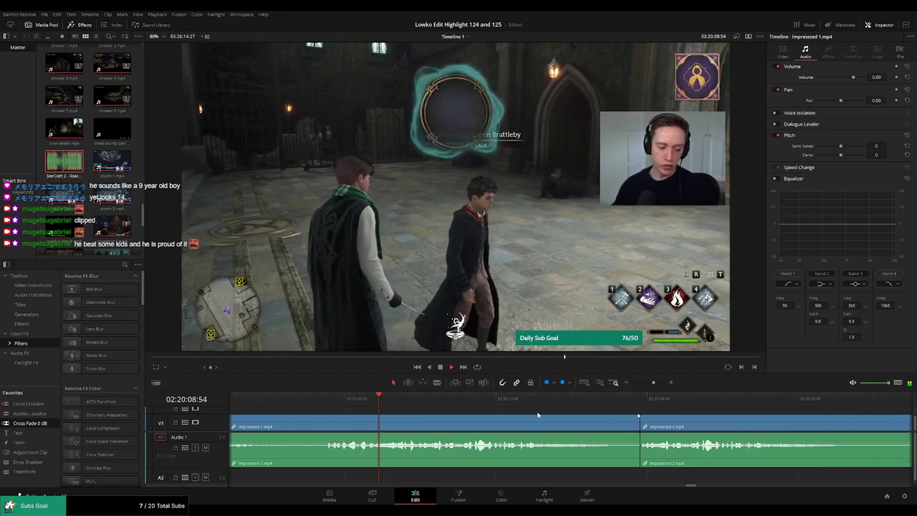
scroll(545, 416, right, 1)
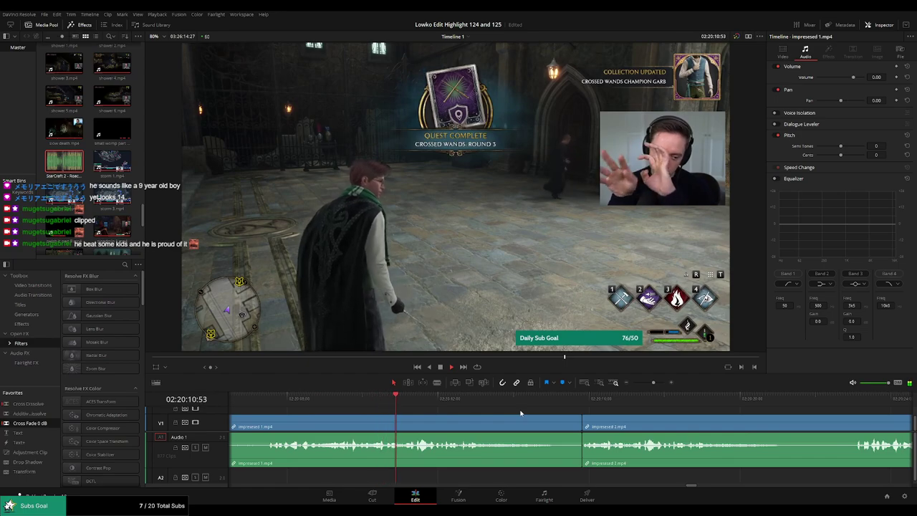
scroll(516, 417, right, 1)
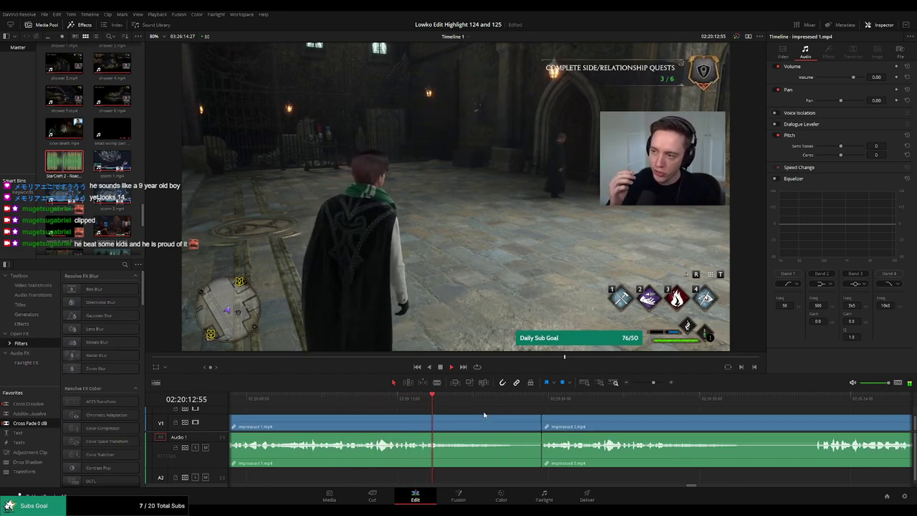
click(416, 408)
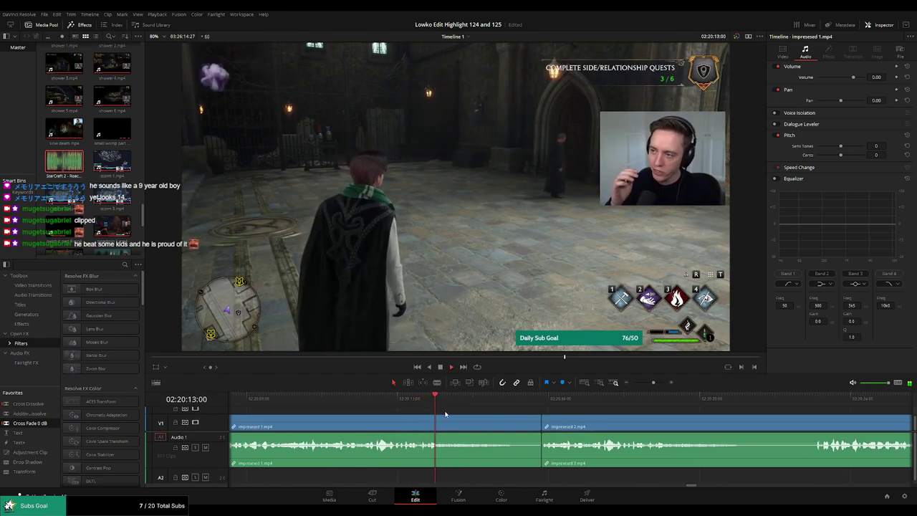
key(space)
key(ctrl+b)
click(481, 428)
key(Delete)
key(space)
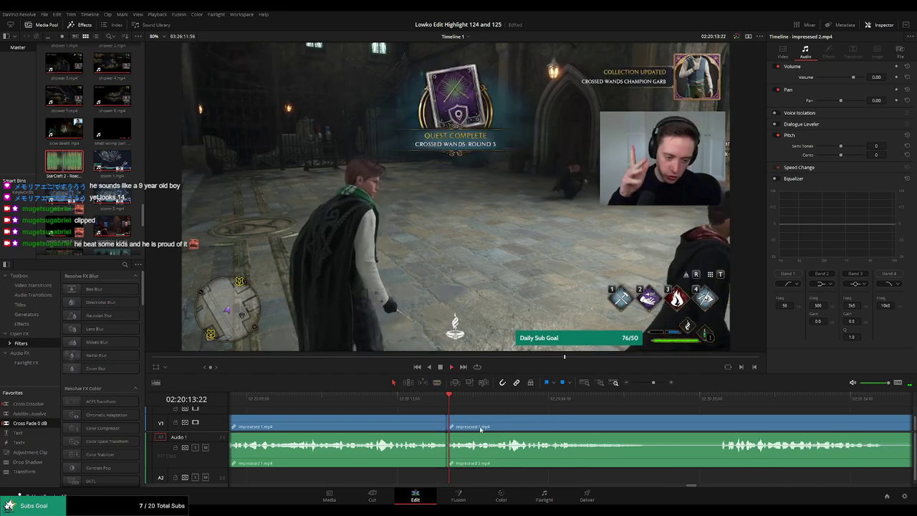
Try moving impressed 2 later, undo it, and review the join.
click(712, 412)
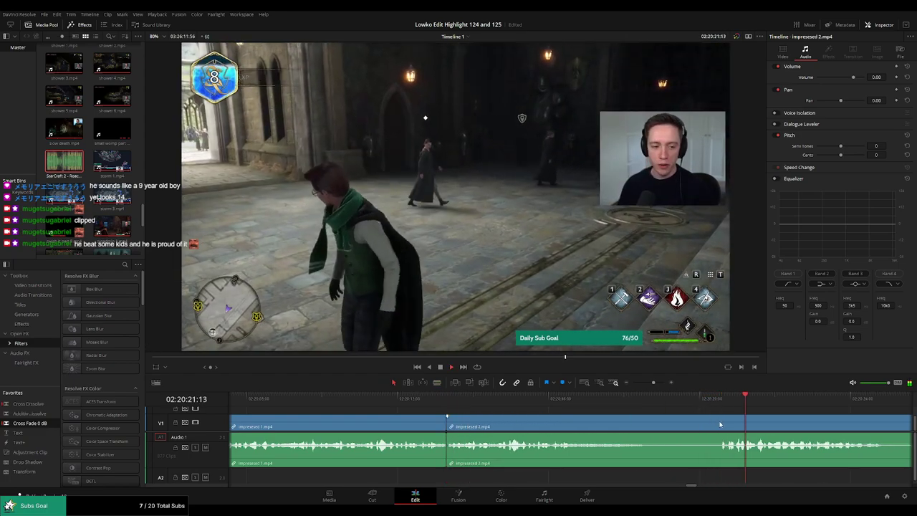
drag(711, 424, 733, 425)
key(ctrl+z)
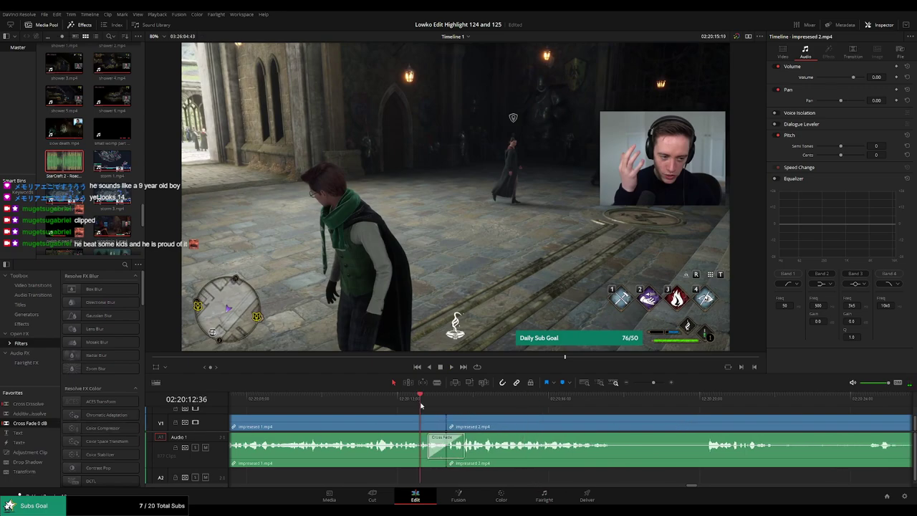
key(space)
scroll(459, 419, right, 3)
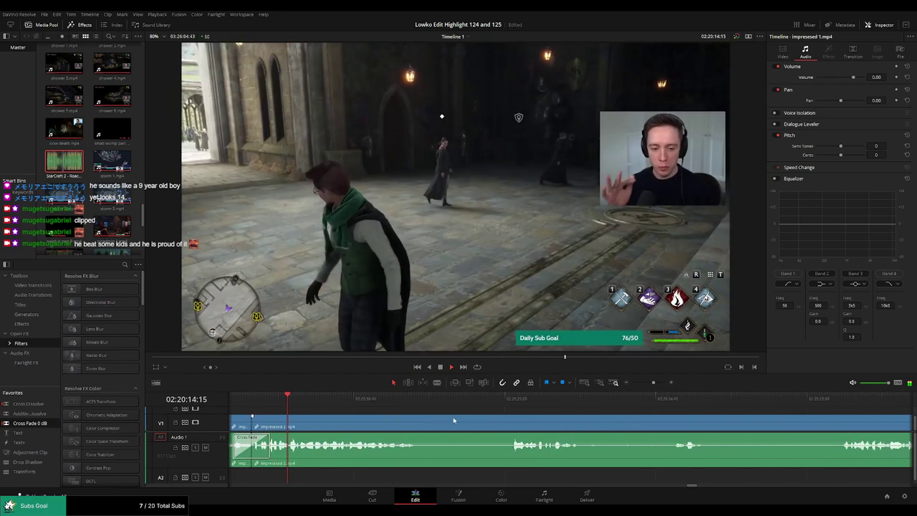
scroll(457, 420, right, 2)
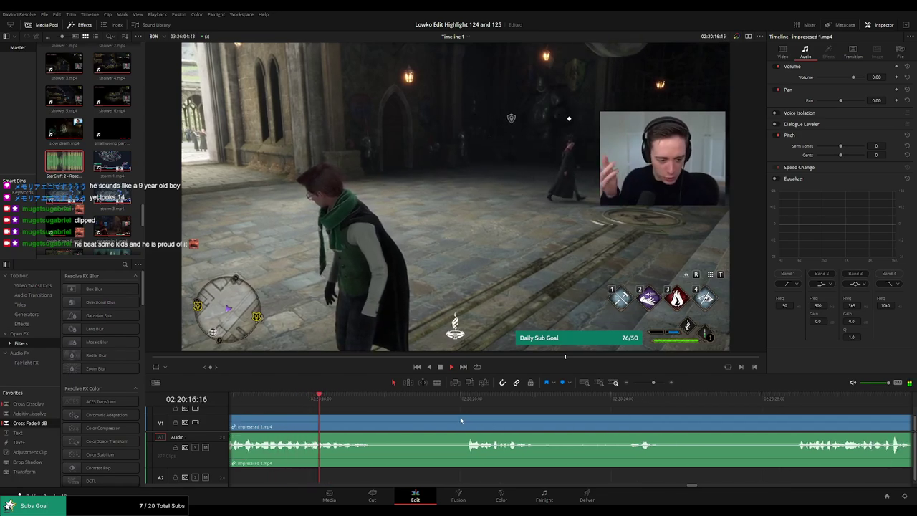
click(326, 400)
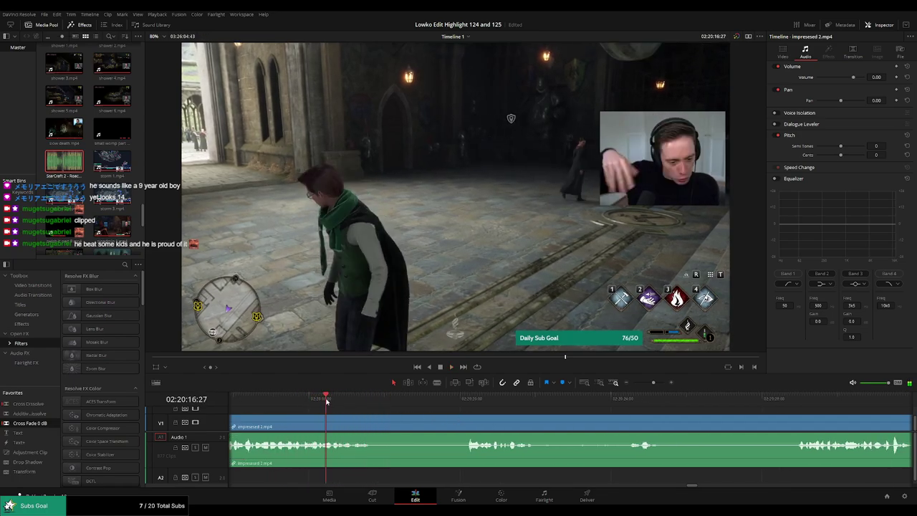
click(347, 400)
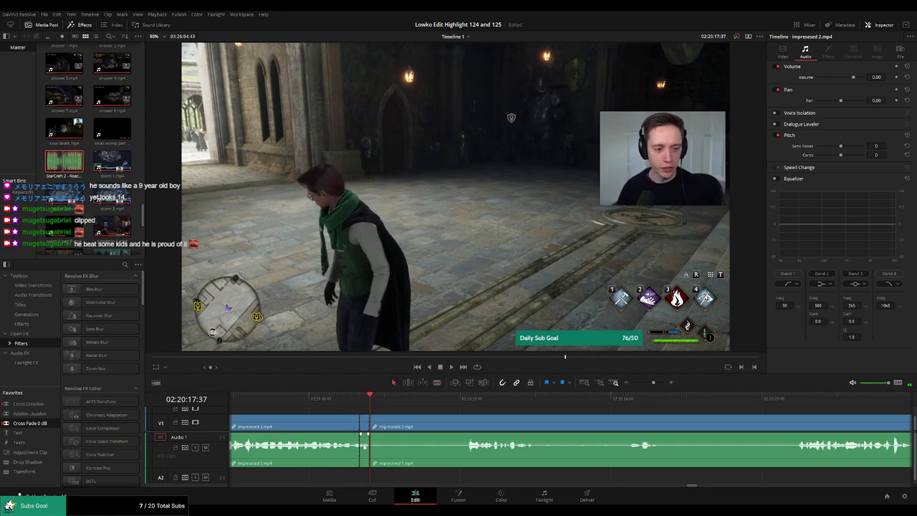
scroll(367, 449, up, 3)
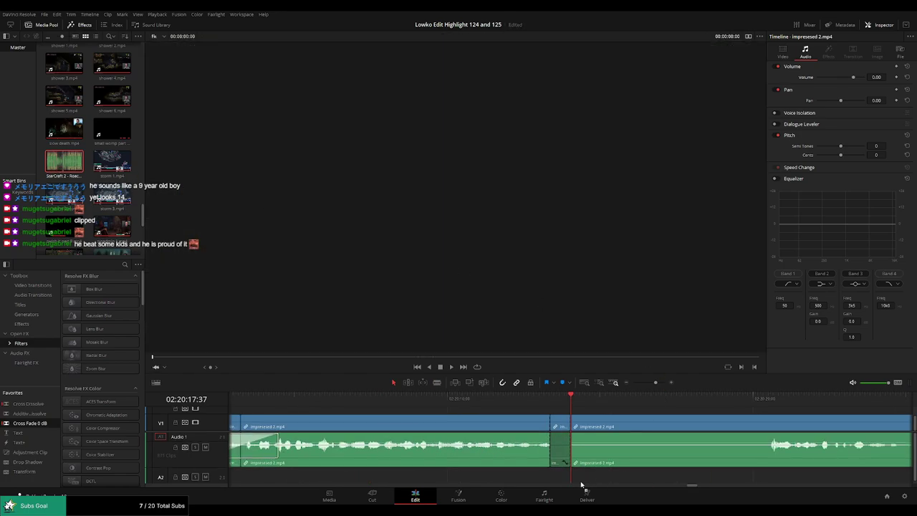
Place the StarCraft sound on A2, then cut a piece out of impressed 2.mp4 and delete it.
mouse_move(552, 462)
mouse_down()
mouse_move(543, 475)
mouse_move(553, 474)
mouse_up()
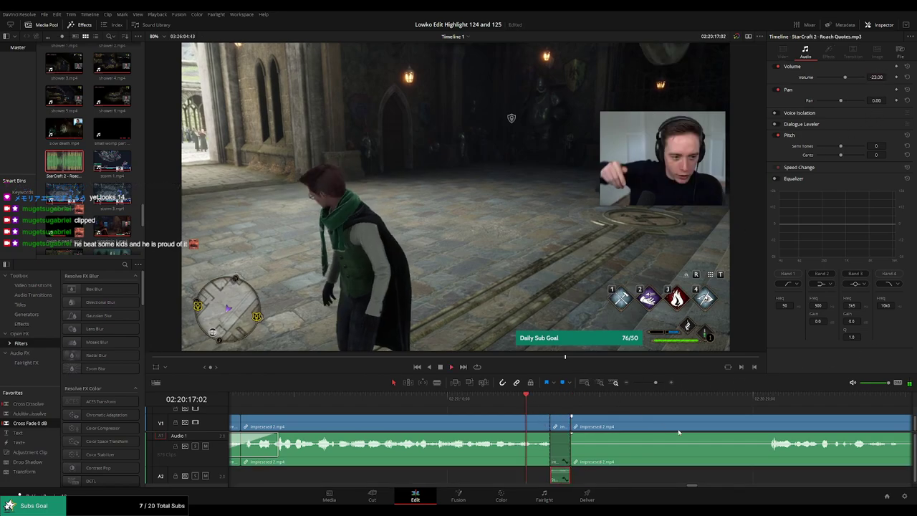
key(b)
key(ctrl+b)
click(599, 426)
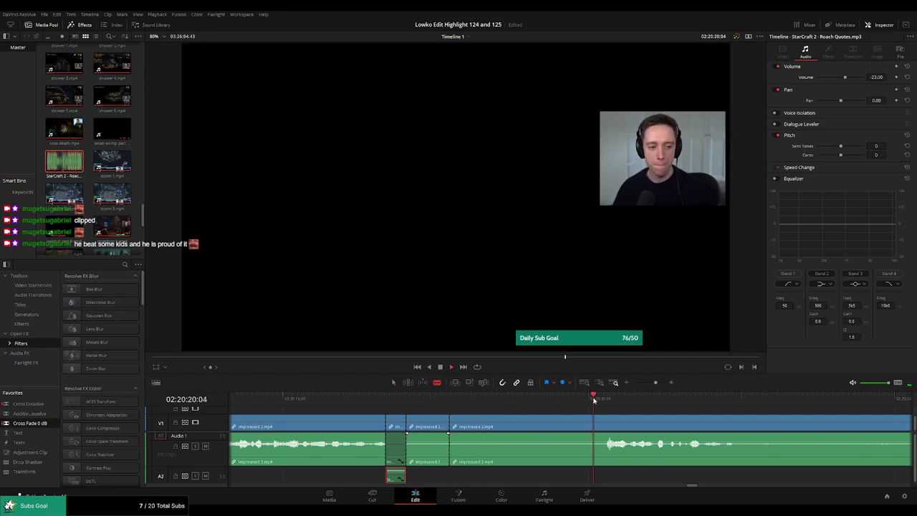
key(a)
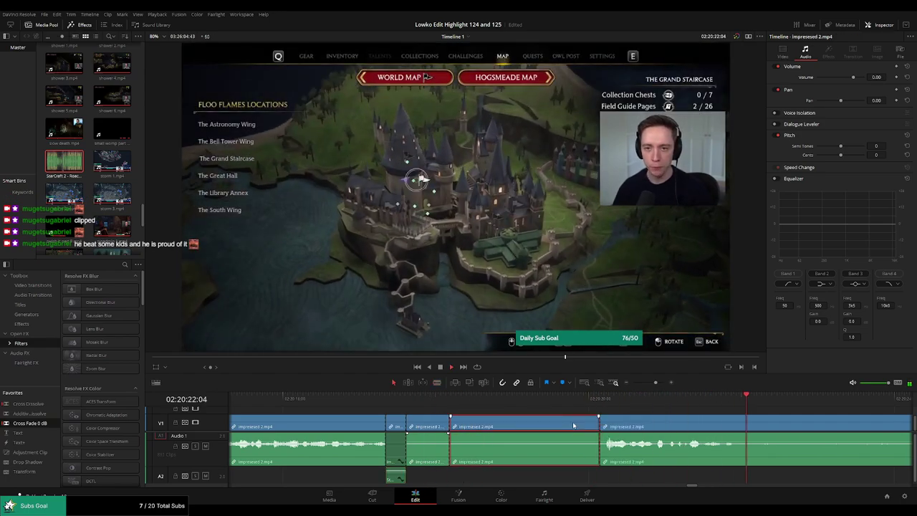
click(576, 425)
key(Delete)
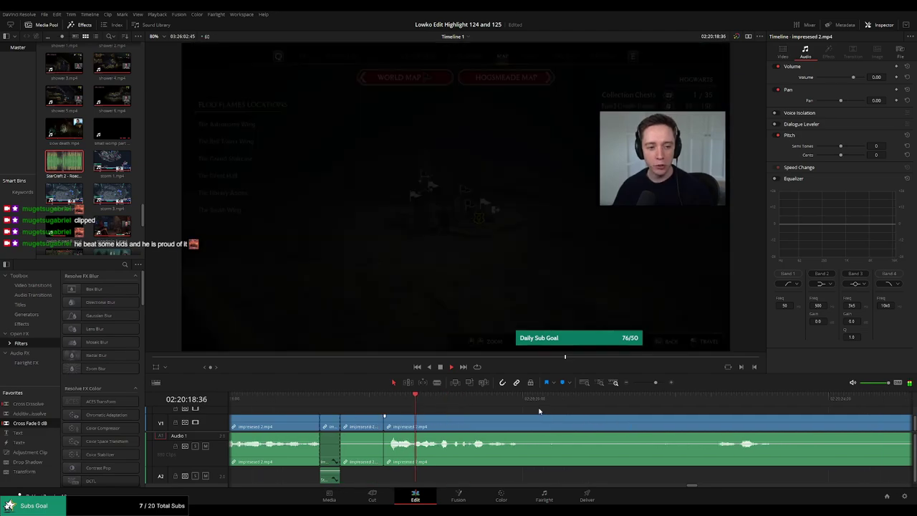
Blade impressed 2.mp4 at two further points, delete the middle piece, and remove the leftover gap.
key(b)
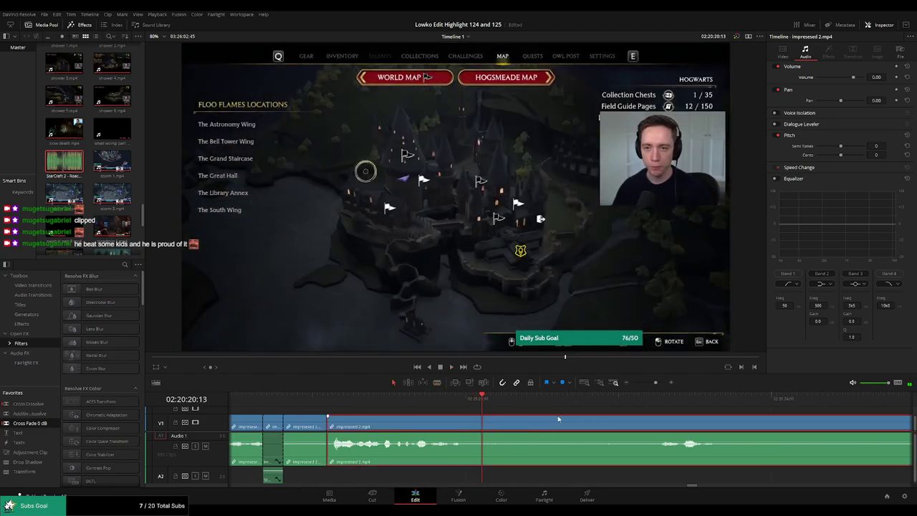
click(486, 427)
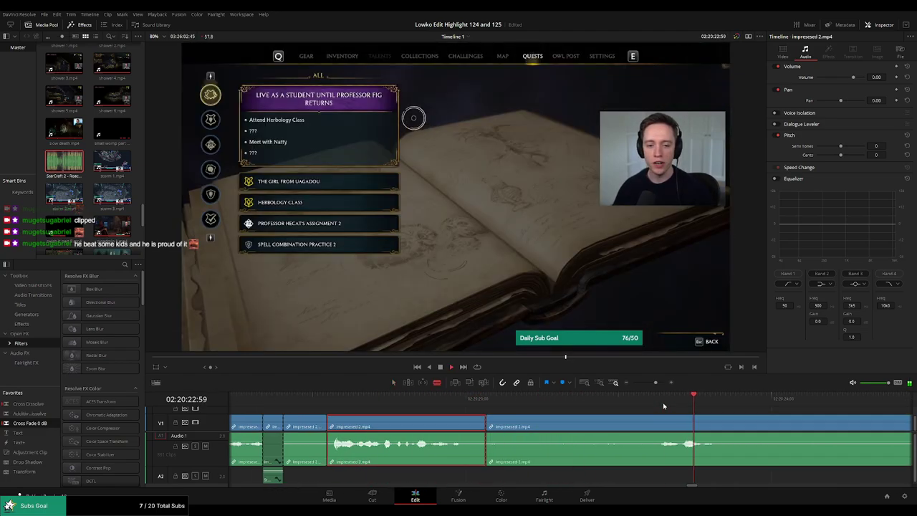
click(655, 426)
key(a)
click(612, 426)
key(BackSpace)
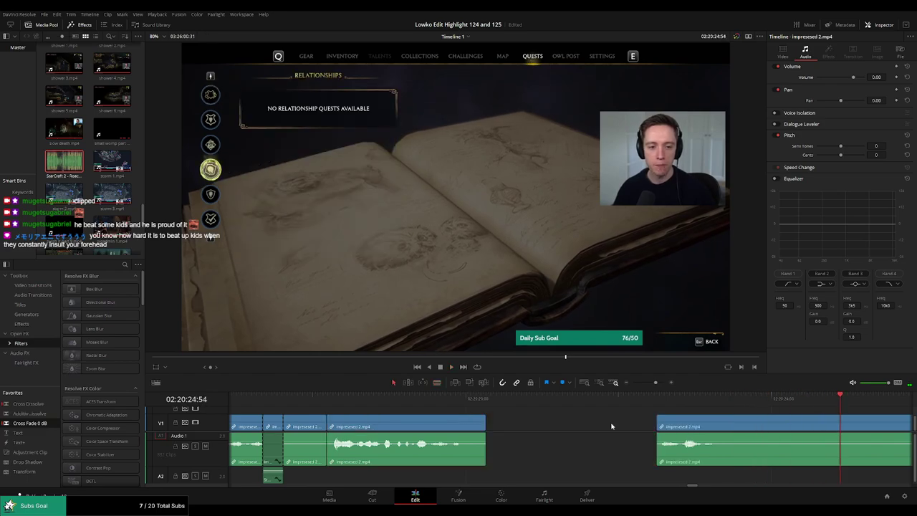
click(545, 426)
key(BackSpace)
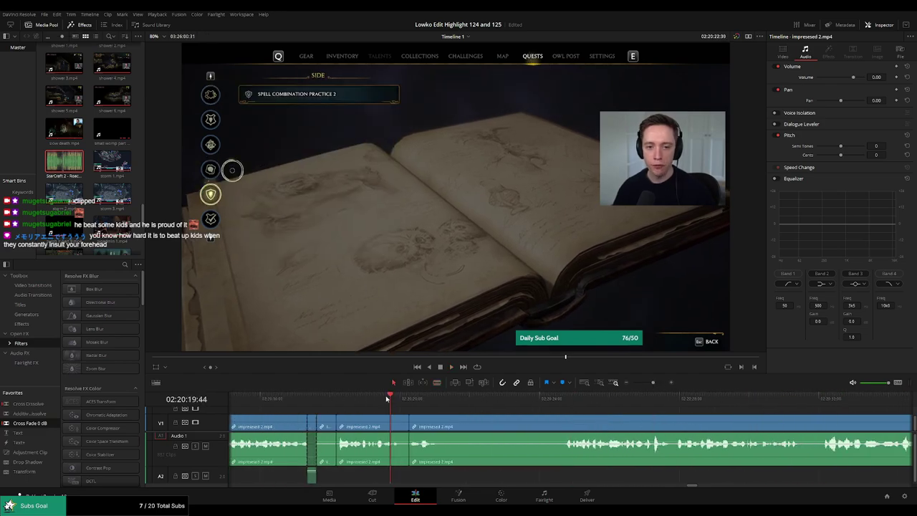
Review the edits, then cut another piece out of impressed 2.mp4 and ripple-delete it.
key(space)
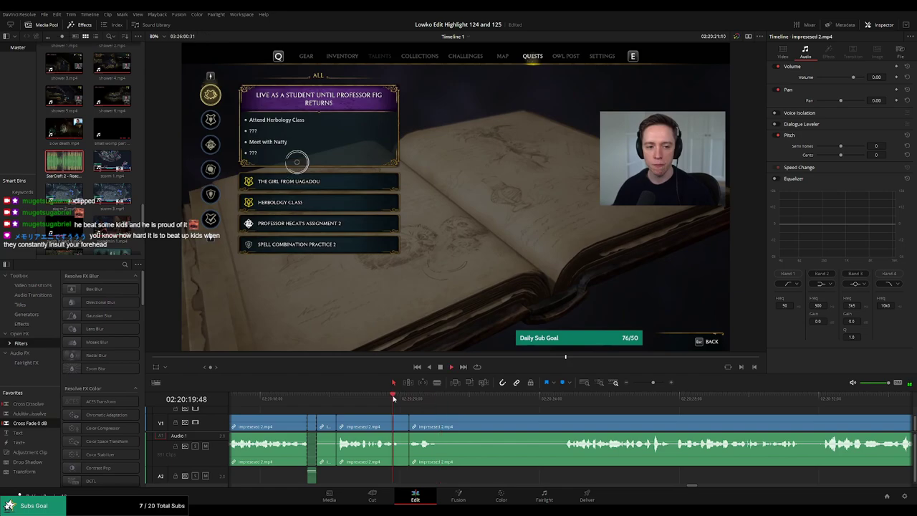
drag(400, 399, 402, 399)
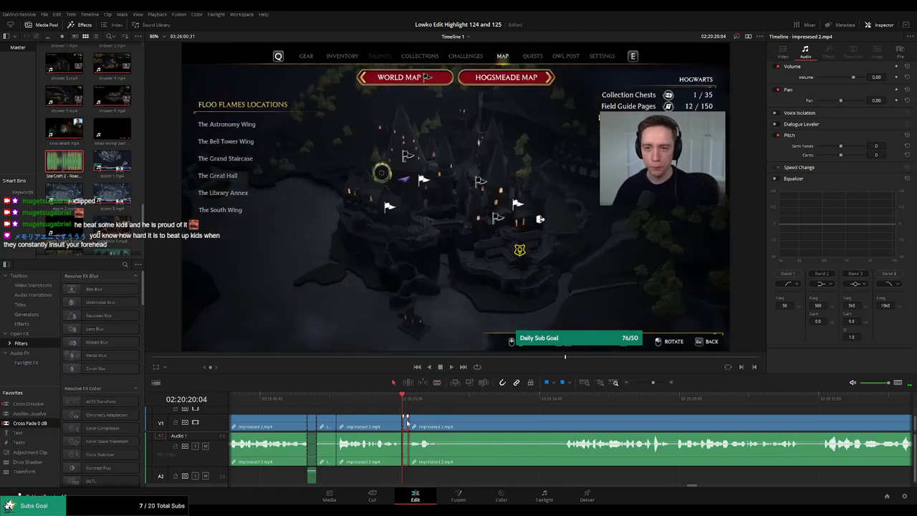
key(space)
drag(403, 400, 440, 400)
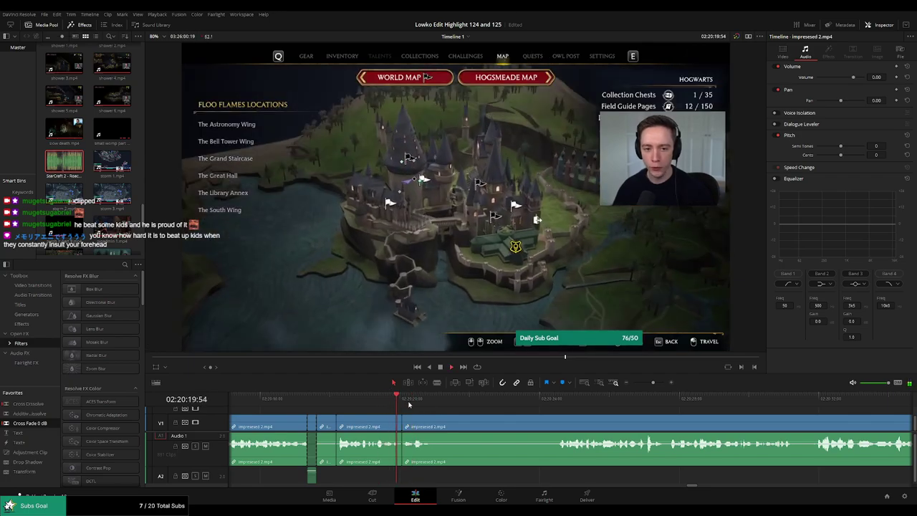
click(443, 426)
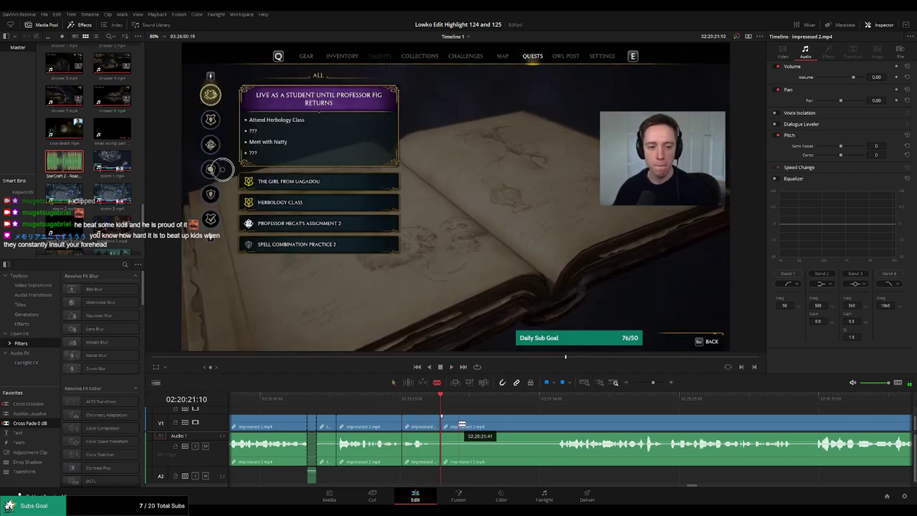
click(556, 400)
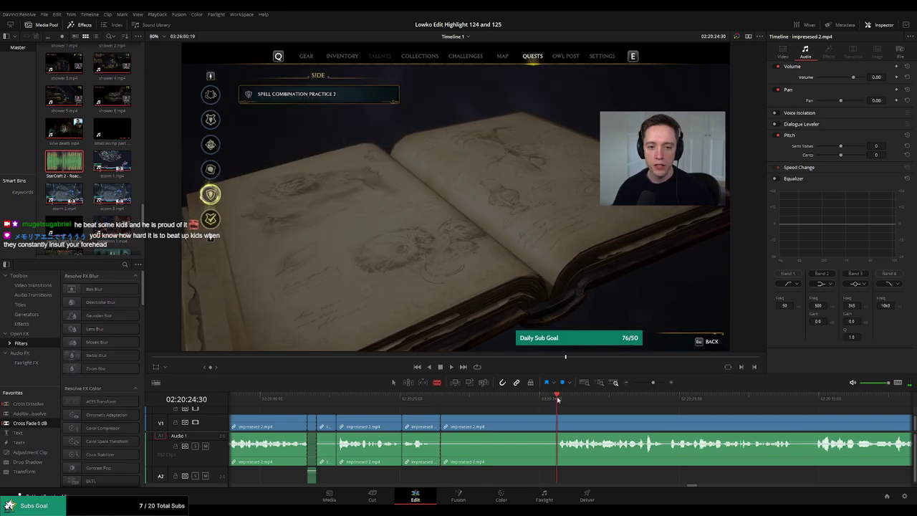
key(ctrl+b)
key(space)
click(536, 424)
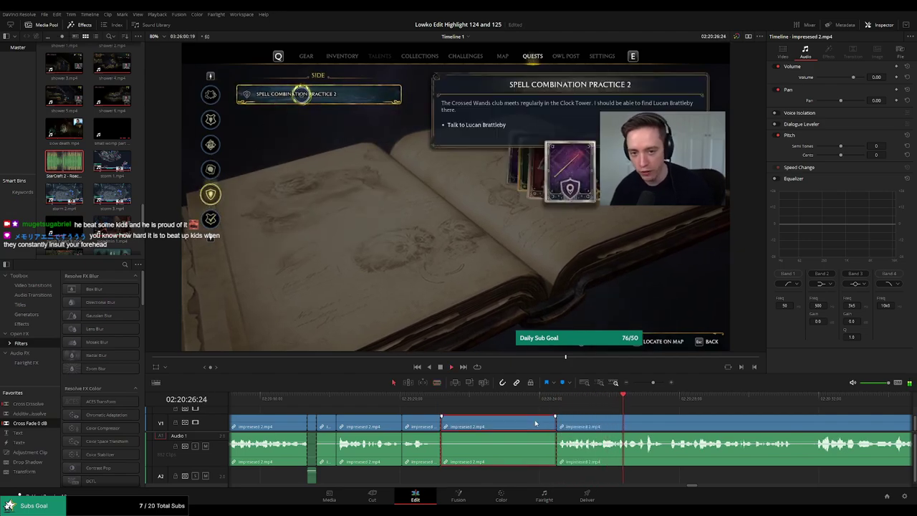
key(Delete)
Further along the timeline, blade out a dull stretch of impressed 2.mp4 and close the gap.
scroll(573, 425, right, 5)
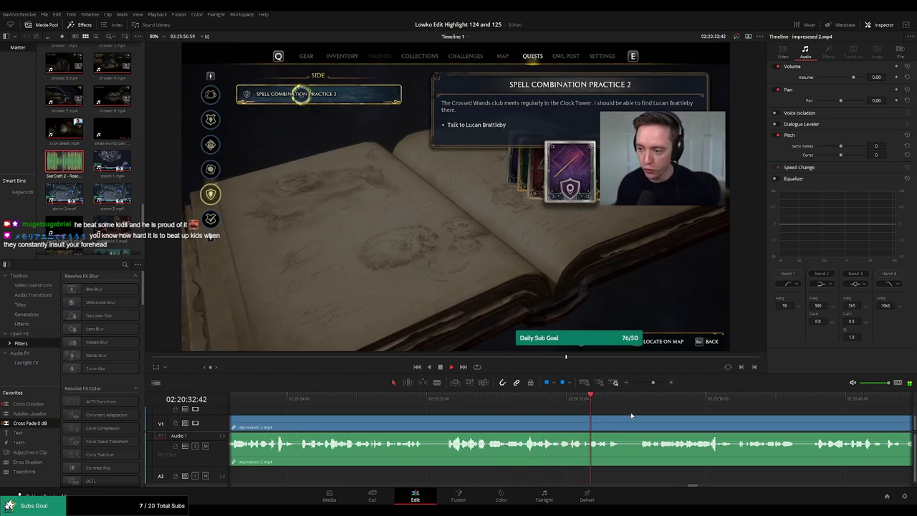
scroll(435, 403, right, 3)
scroll(430, 412, right, 2)
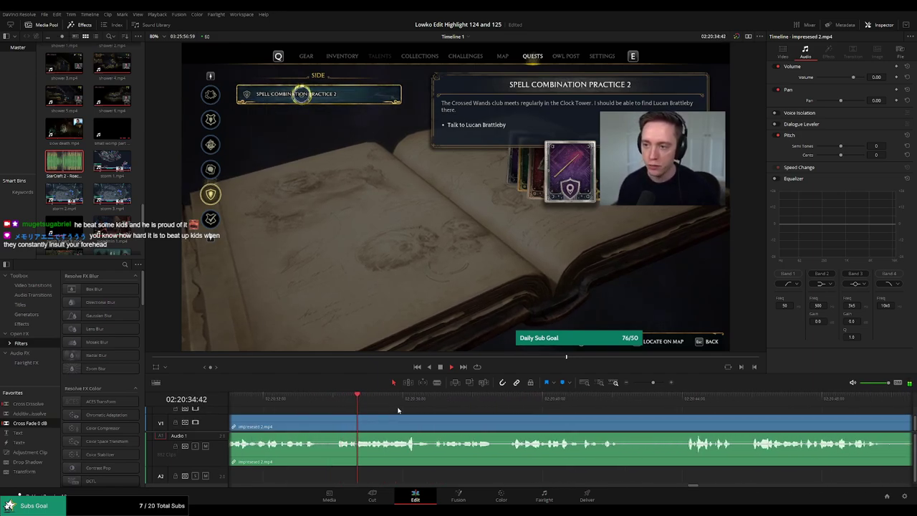
scroll(544, 453, right, 2)
scroll(450, 471, right, 2)
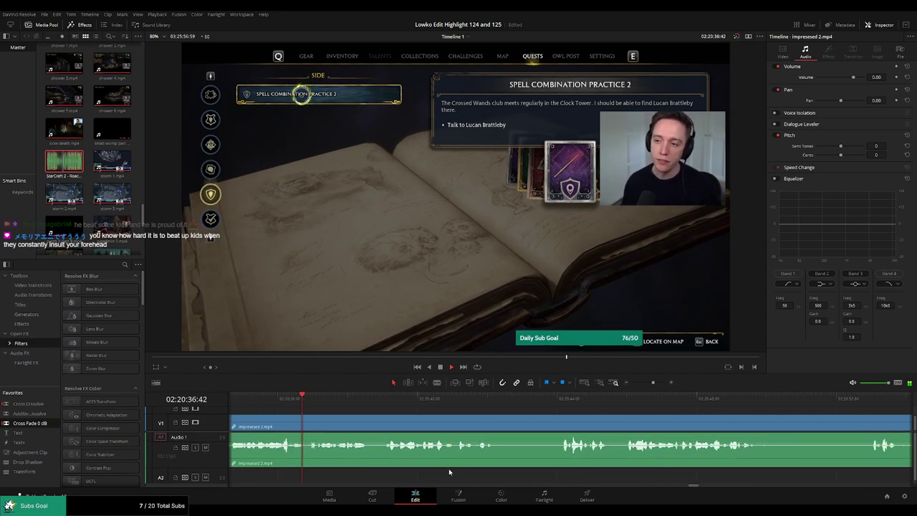
scroll(512, 426, right, 2)
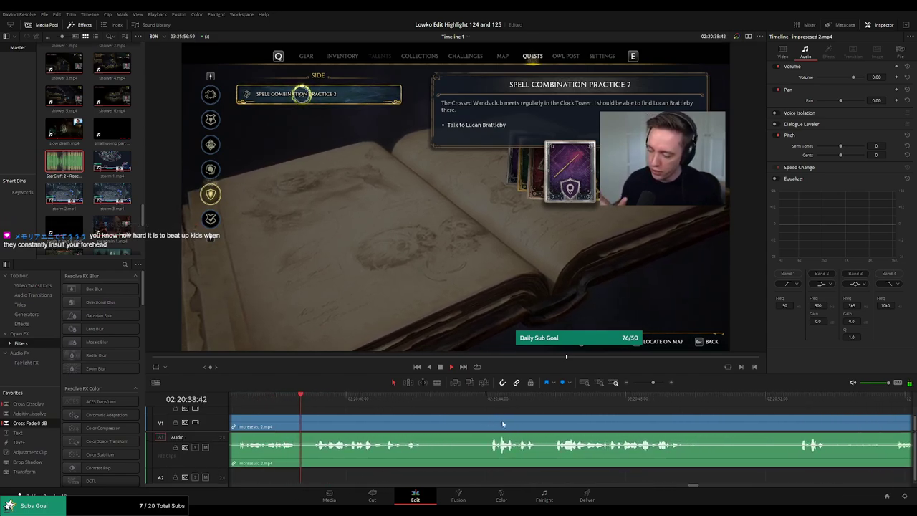
key(b)
click(391, 426)
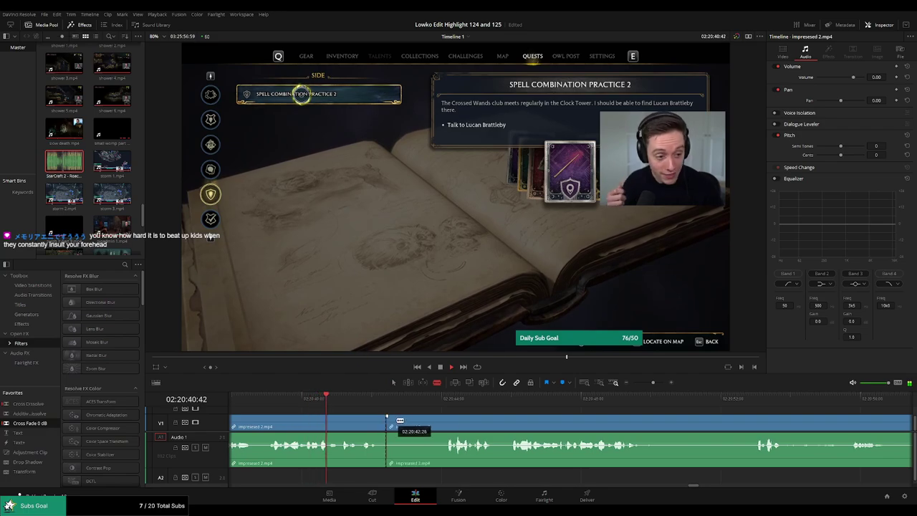
click(448, 425)
key(a)
click(416, 426)
key(BackSpace)
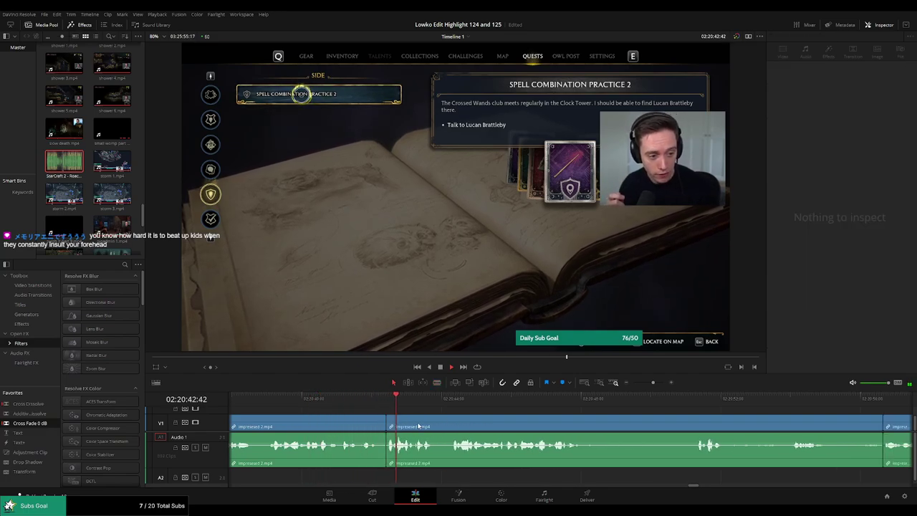
Play back the edit, then delete a later stretch of the clip and close the gap.
key(space)
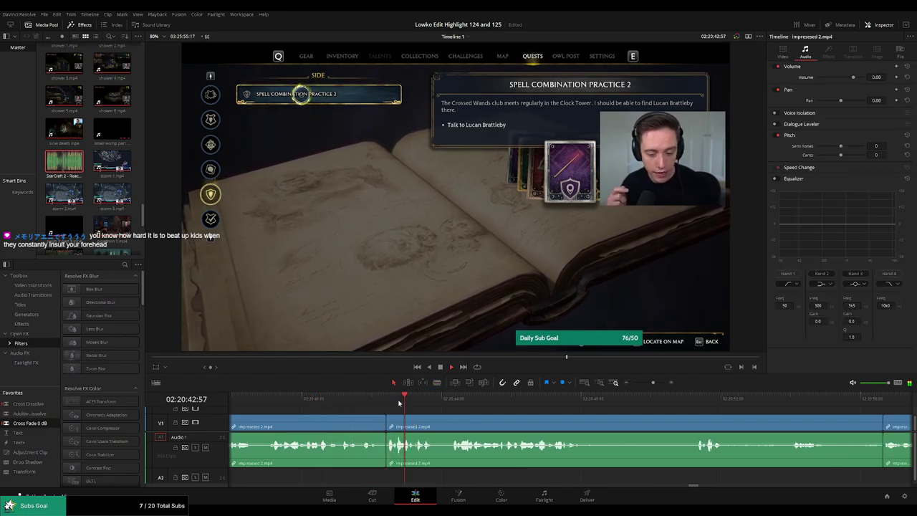
scroll(426, 430, right, 2)
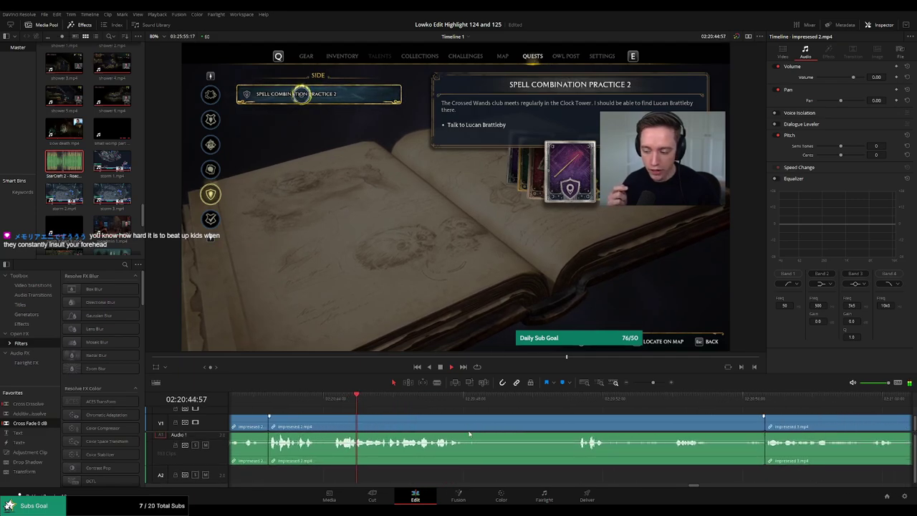
scroll(402, 448, right, 2)
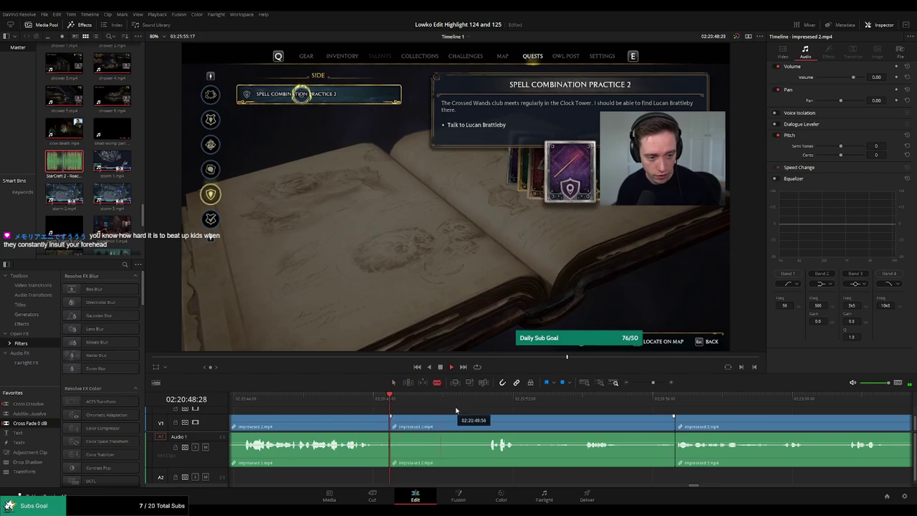
click(487, 410)
click(448, 427)
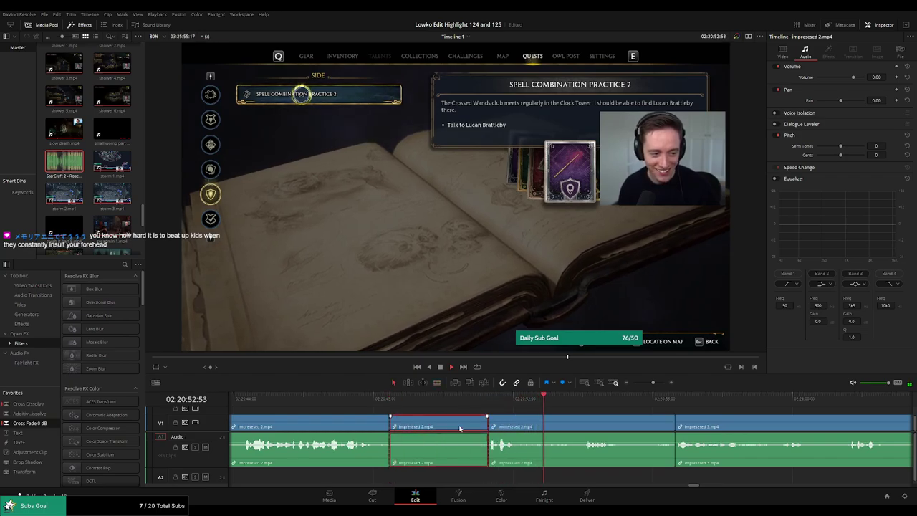
key(BackSpace)
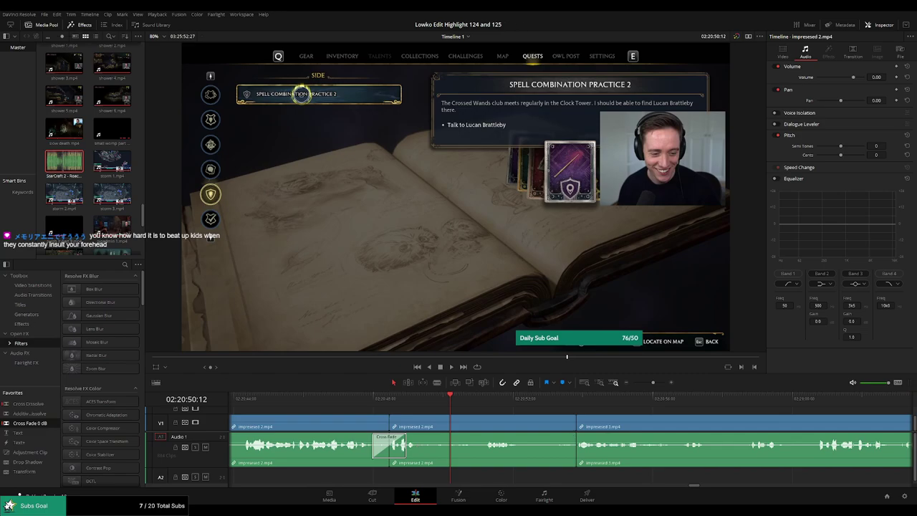
Split the clip twice with Ctrl+B and ripple-delete the short piece between the cuts.
click(388, 407)
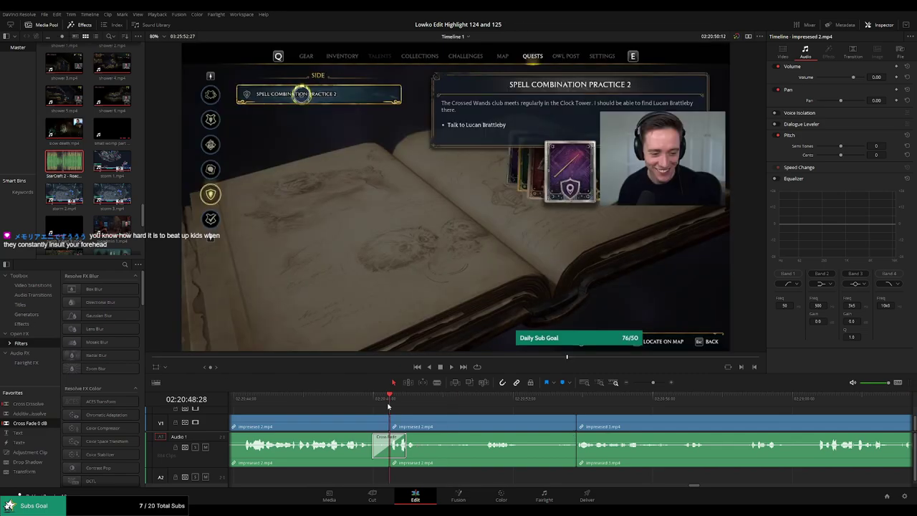
key(ctrl+b)
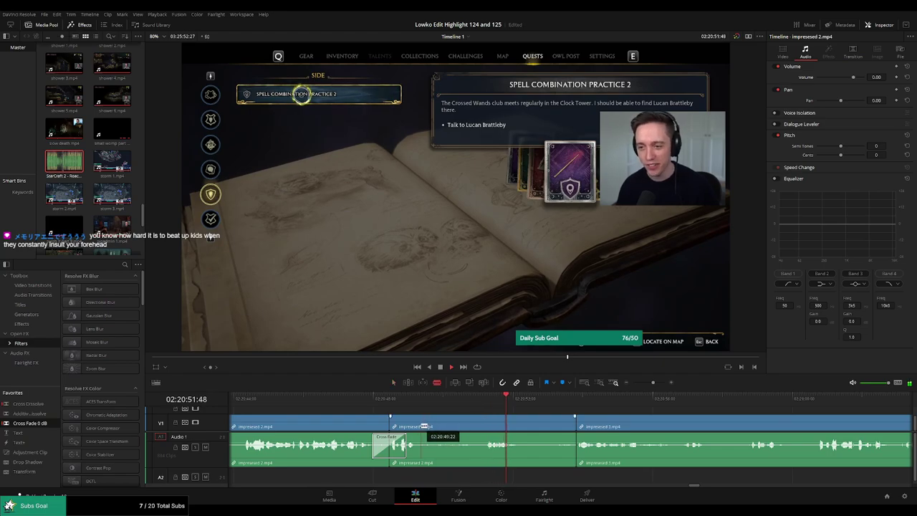
key(ctrl+b)
click(471, 429)
key(BackSpace)
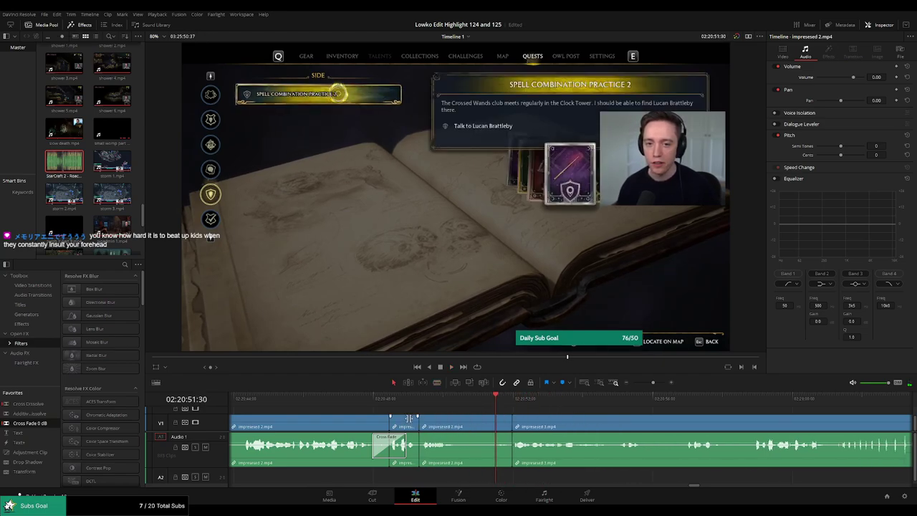
Add a Cross Fade 0 dB to the A1 audio cut and play back the faded section.
drag(29, 424, 414, 449)
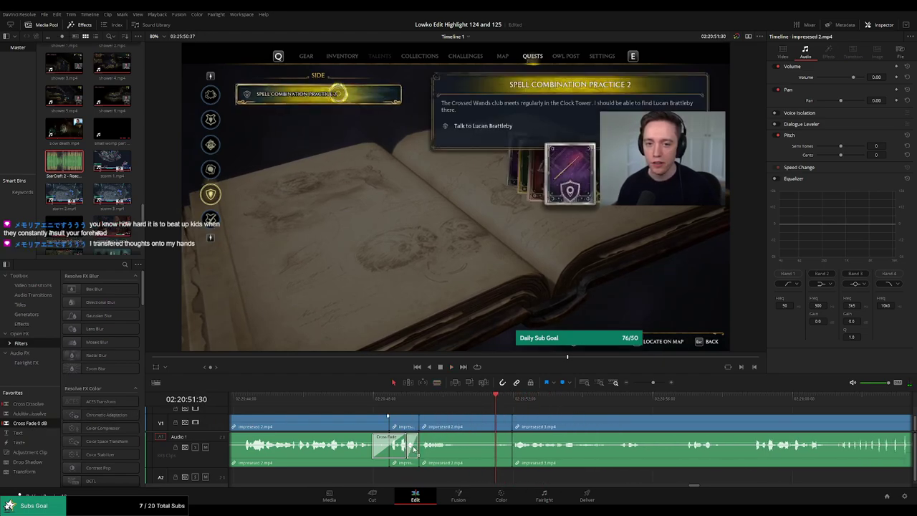
click(415, 406)
key(space)
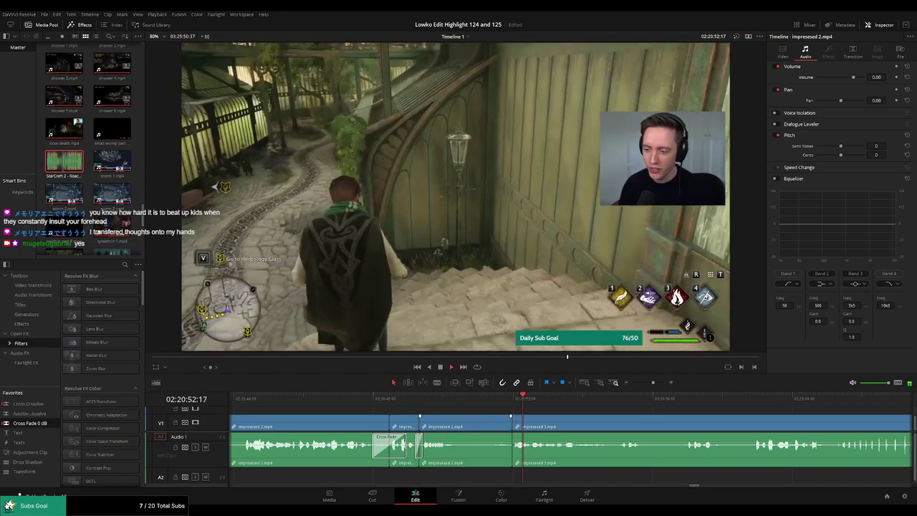
click(461, 427)
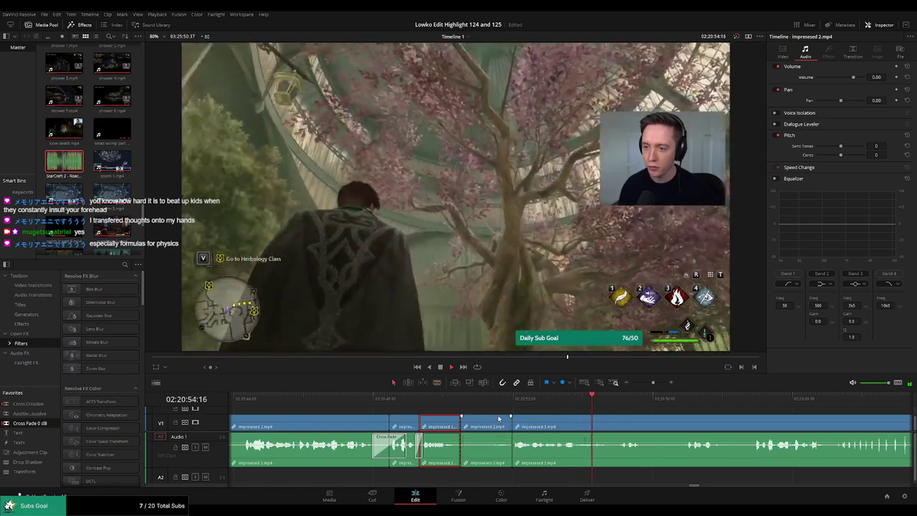
scroll(578, 410, right, 3)
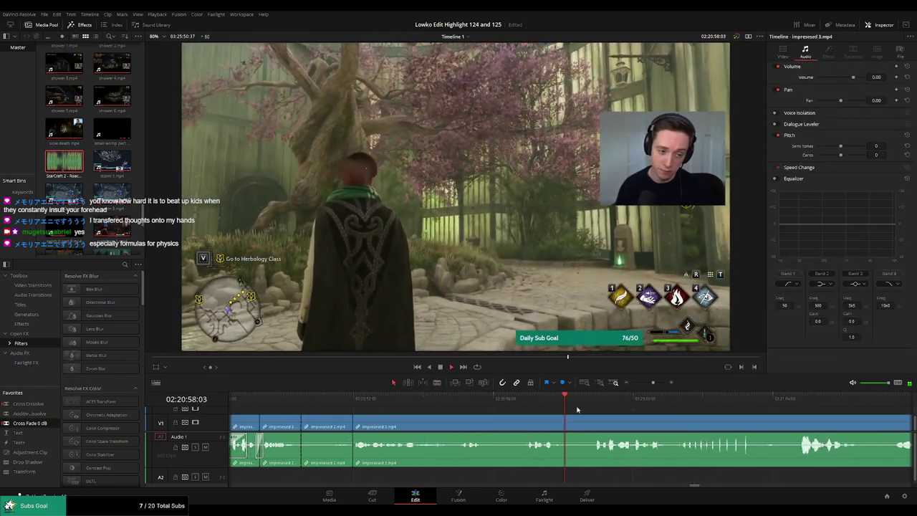
scroll(545, 411, right, 3)
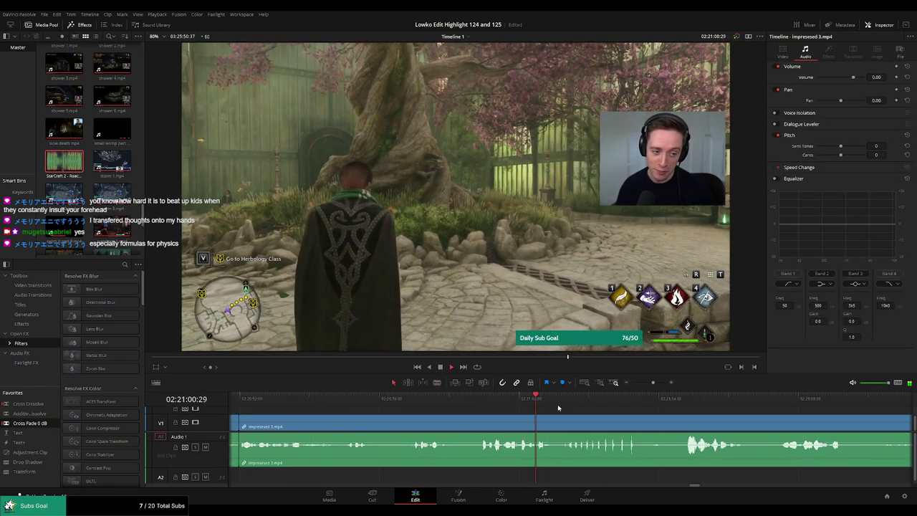
drag(567, 402, 554, 401)
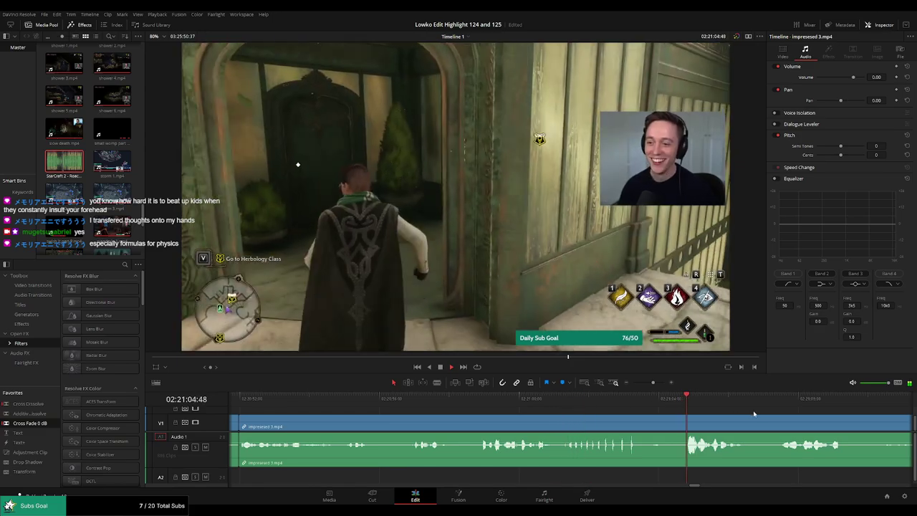
click(685, 400)
scroll(473, 405, right, 5)
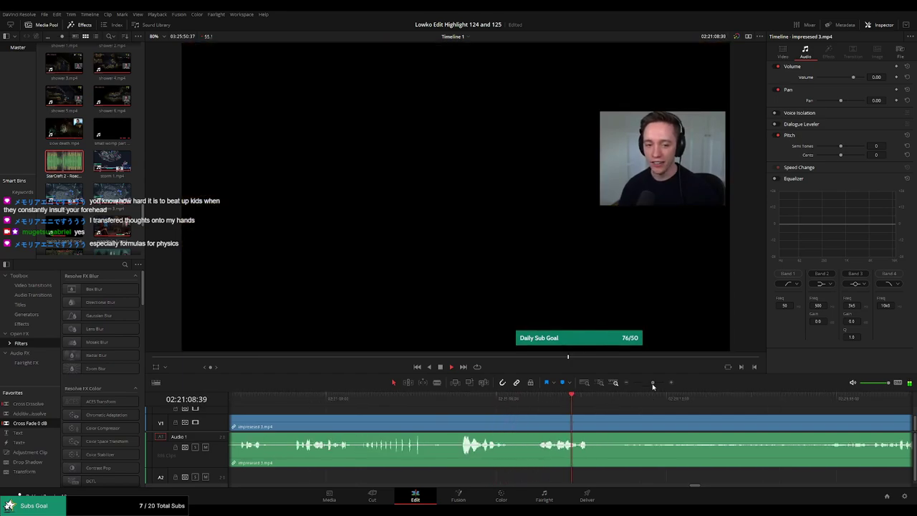
drag(655, 382, 650, 384)
click(672, 399)
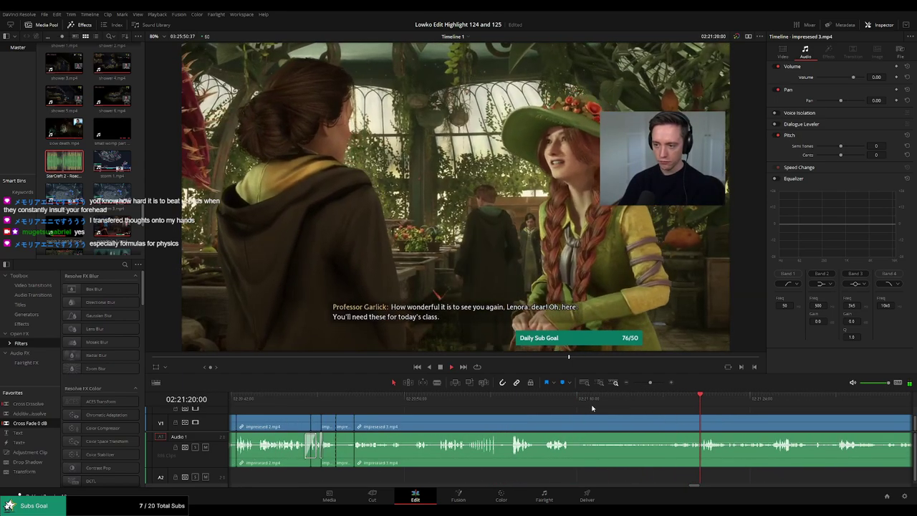
drag(556, 404, 545, 405)
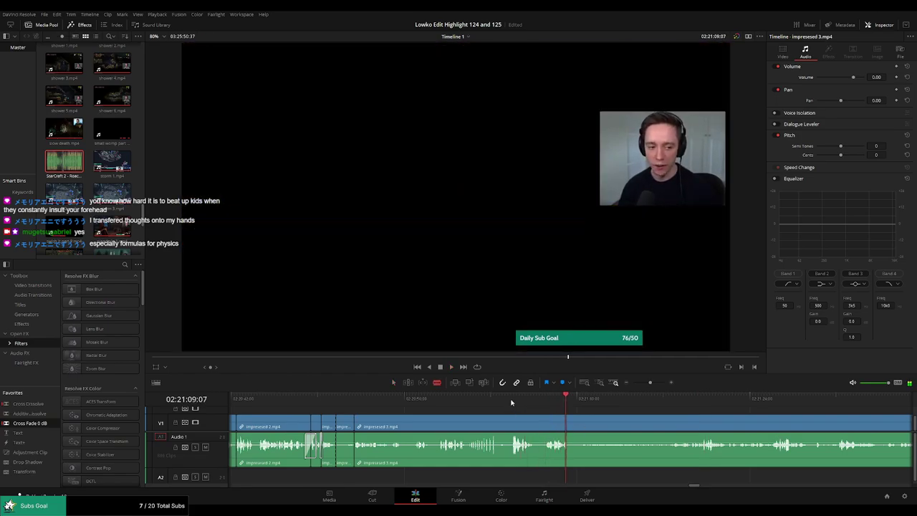
click(511, 403)
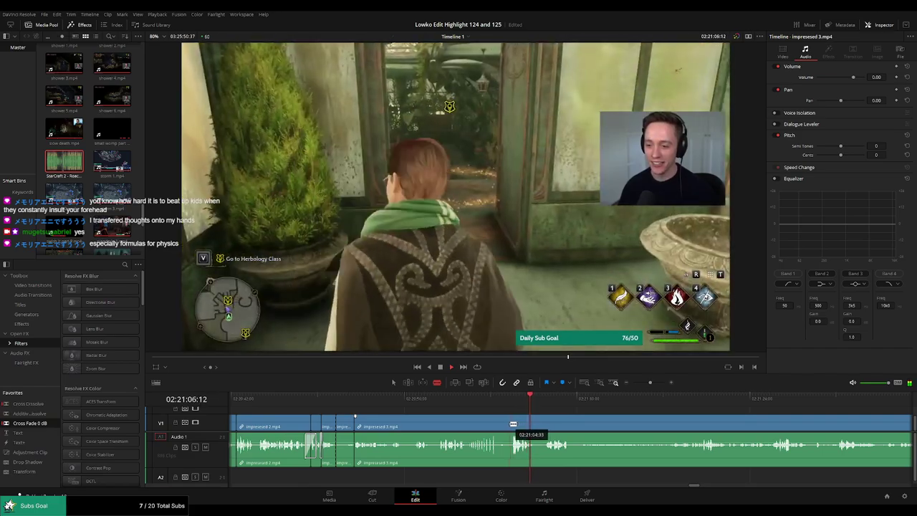
click(359, 400)
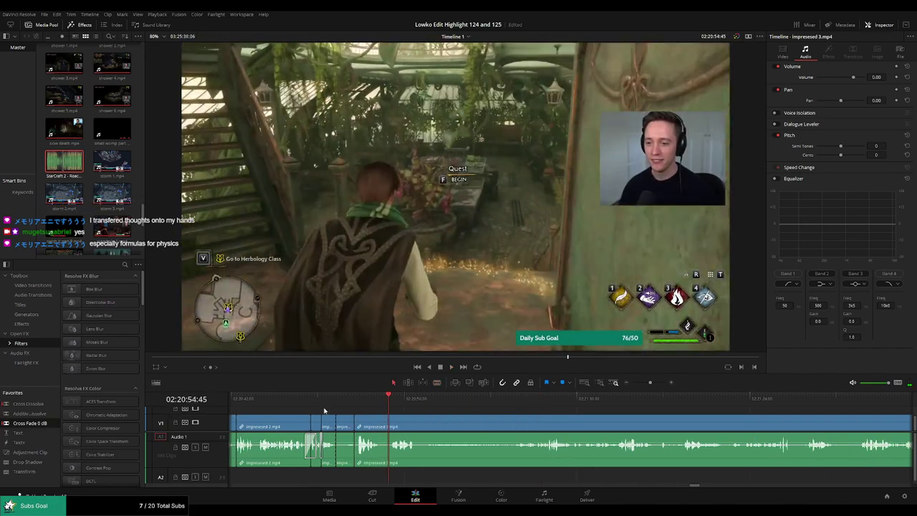
click(345, 400)
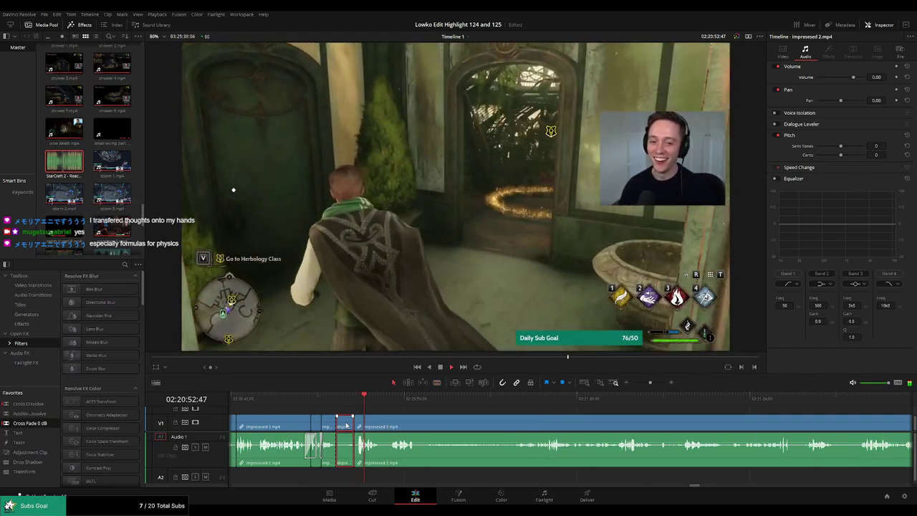
click(345, 403)
click(334, 451)
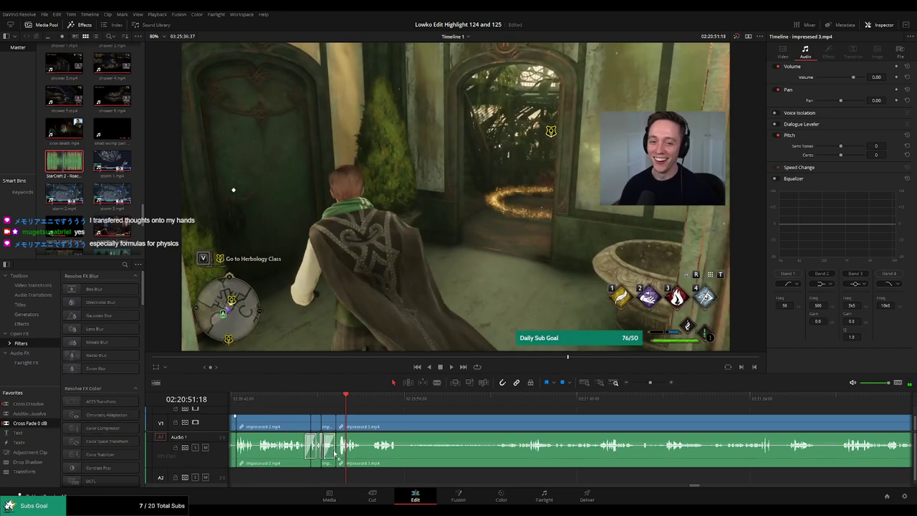
drag(40, 428, 349, 452)
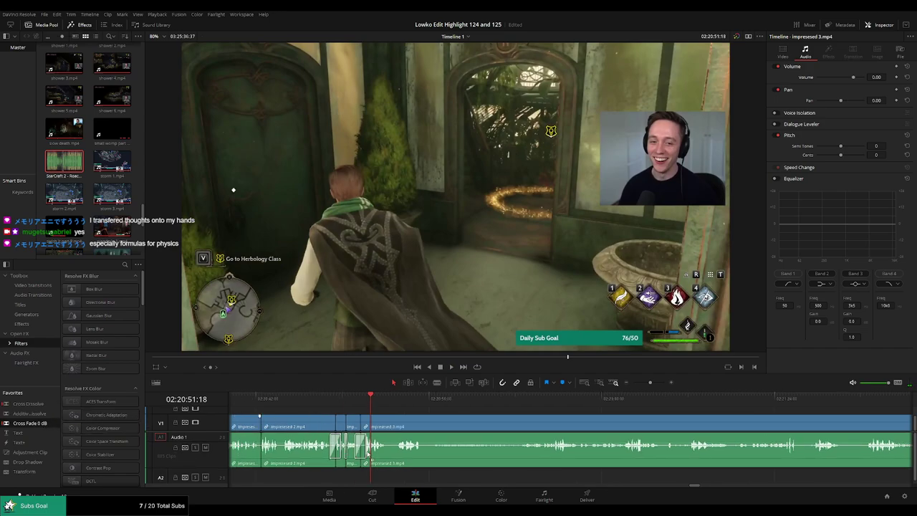
key(space)
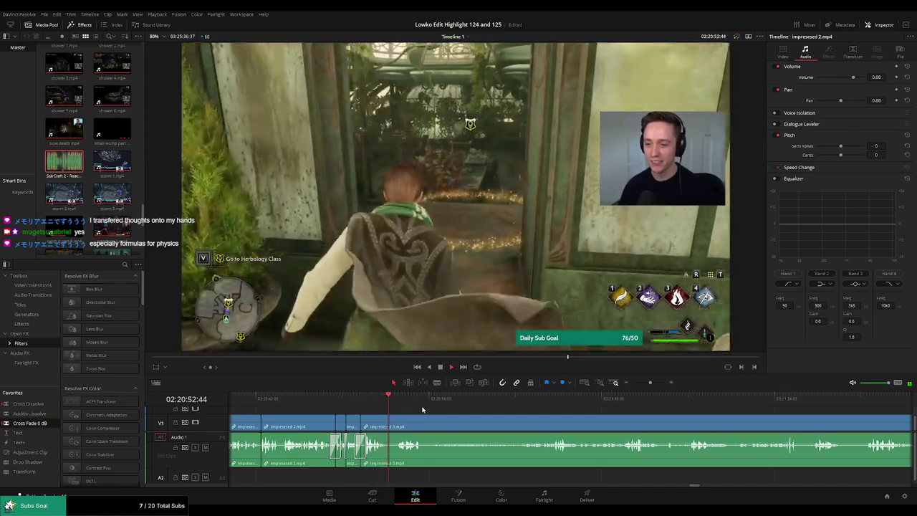
key(b)
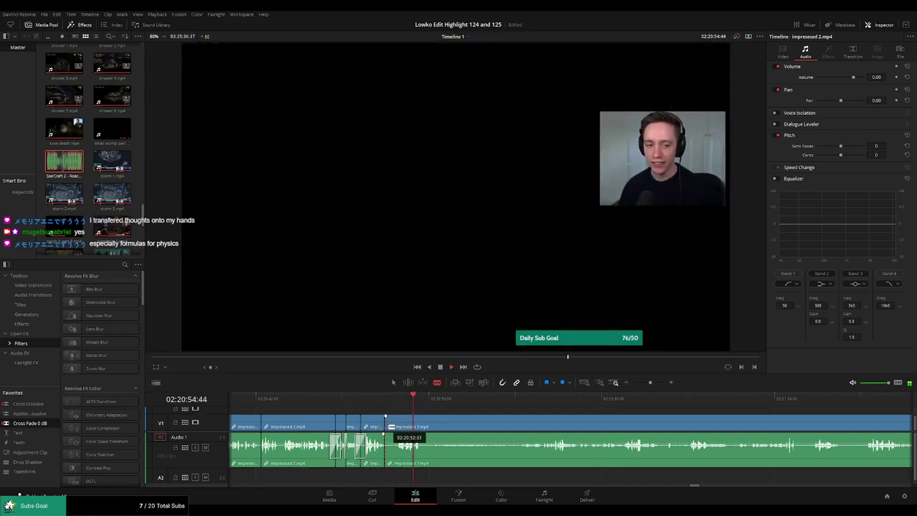
click(394, 427)
key(a)
key(Delete)
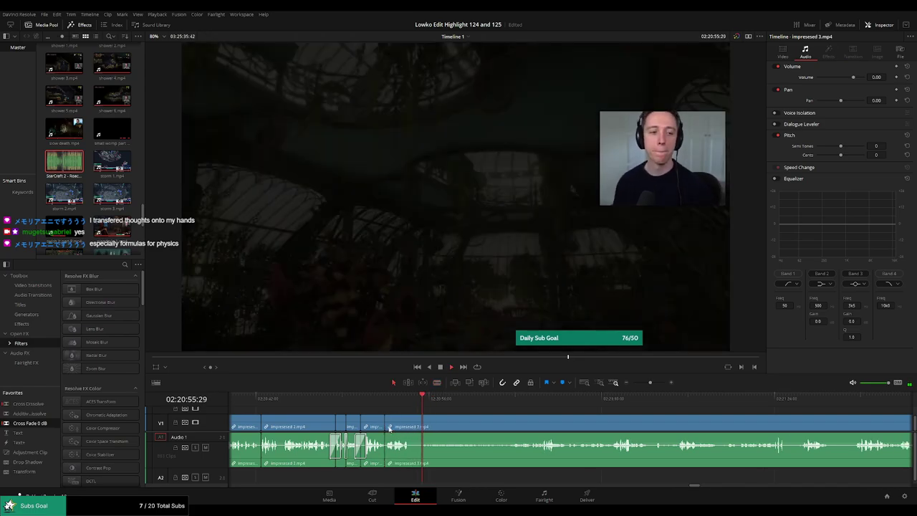
key(space)
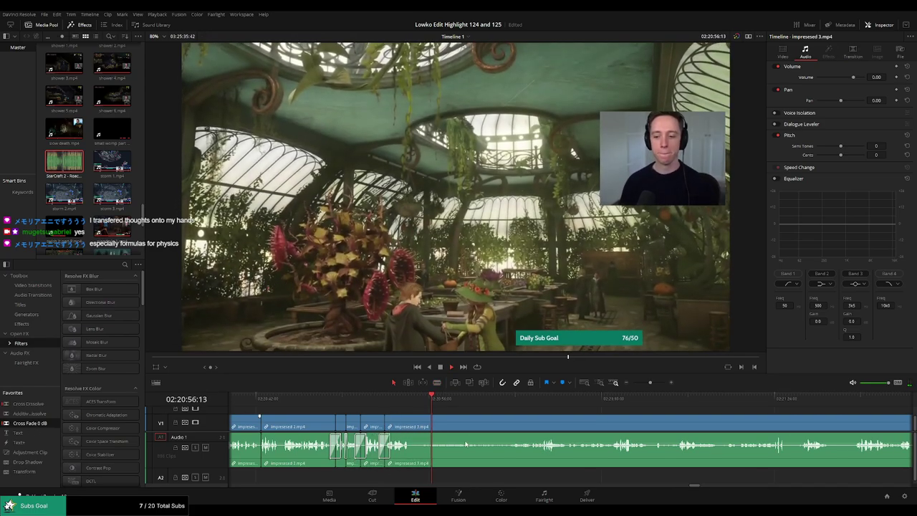
click(476, 401)
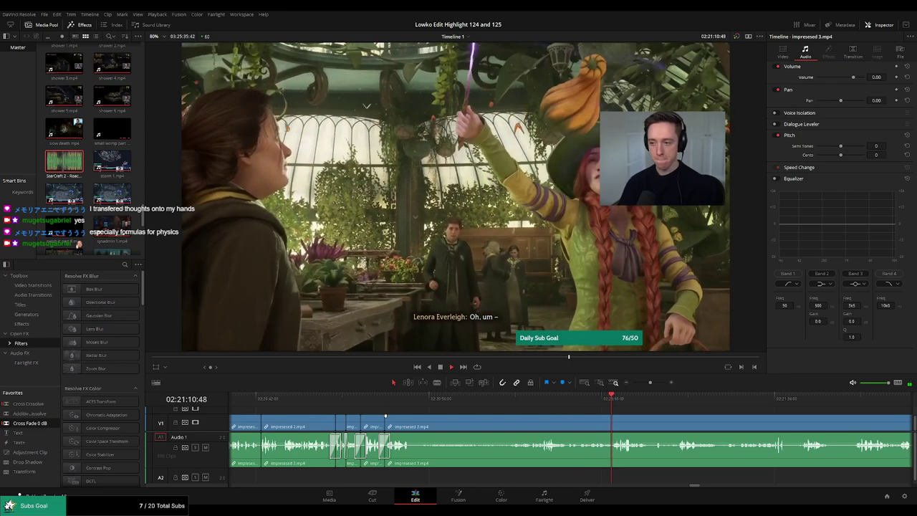
Find the reaction moment in impressed 3.mp4 and blade the video and audio there.
scroll(474, 430, right, 3)
click(474, 398)
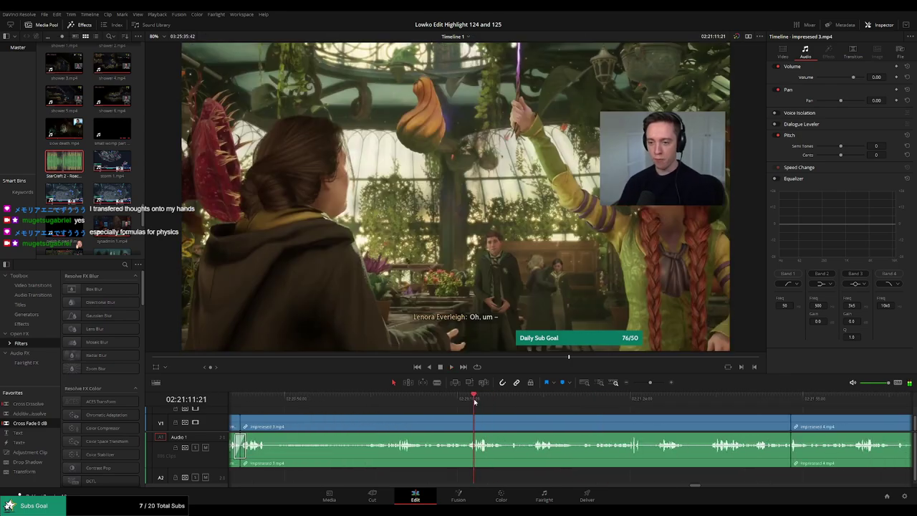
scroll(529, 420, up, 2)
click(542, 396)
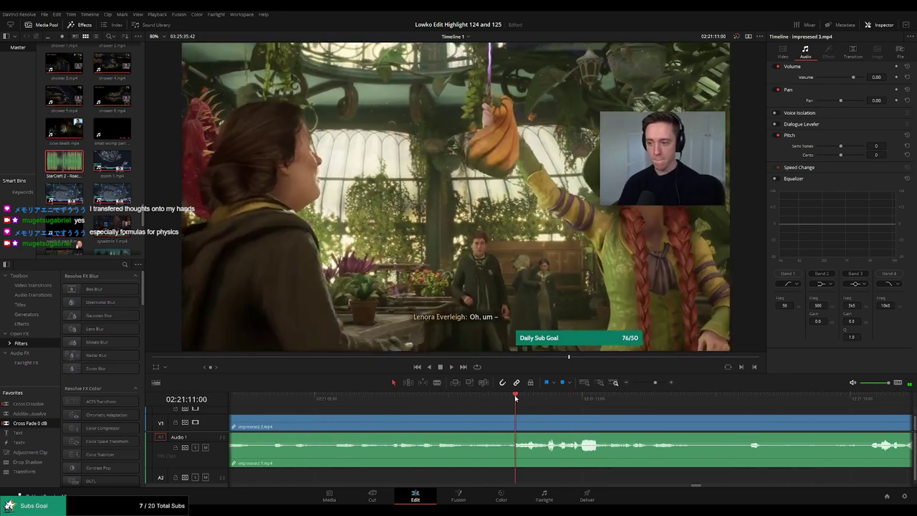
click(495, 396)
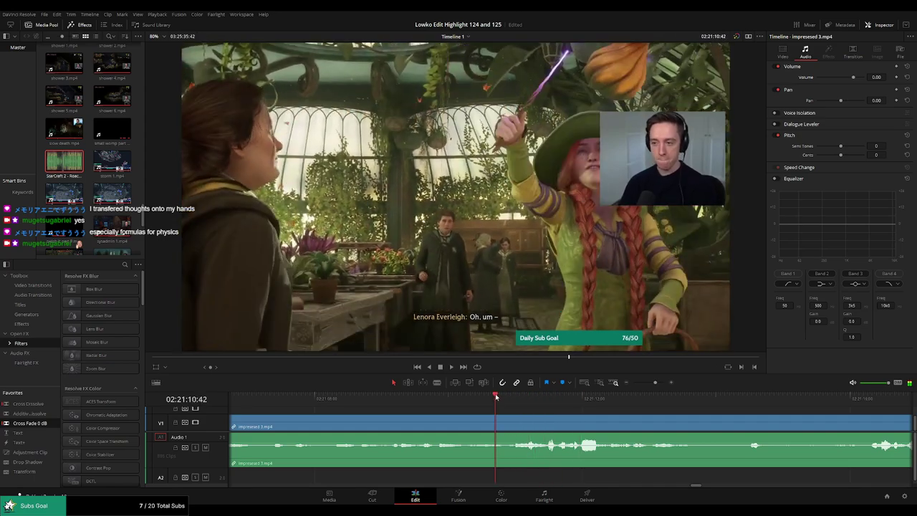
click(551, 426)
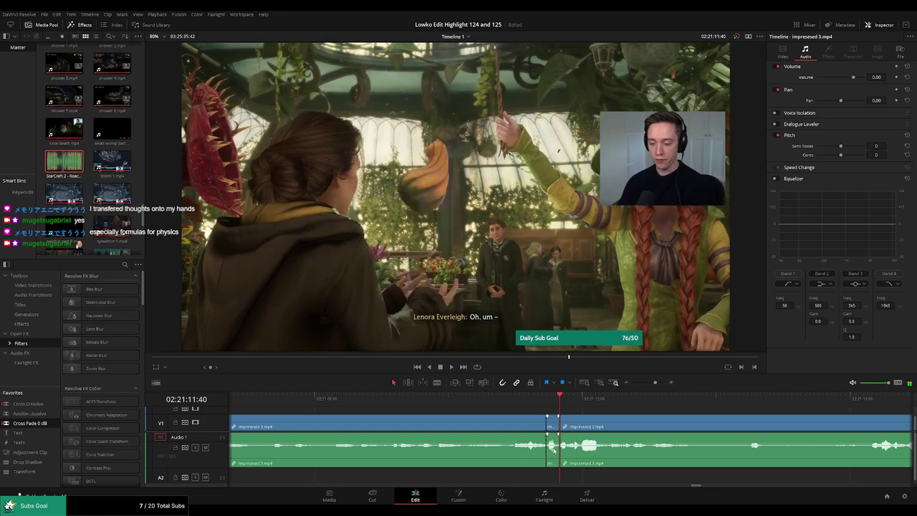
Place StarCraft 2 - Roach Quotes.mp3 on A2 at the cut and play it back.
double_click(59, 170)
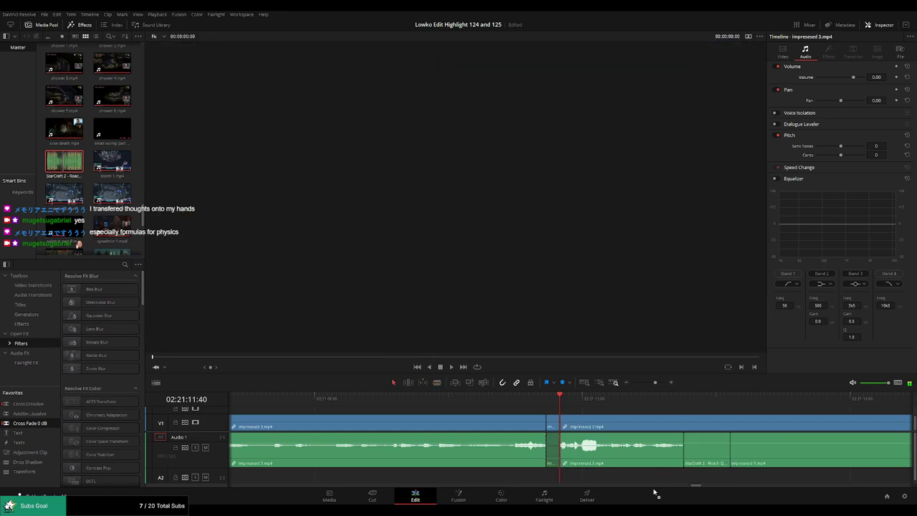
mouse_move(529, 479)
mouse_down()
mouse_move(571, 479)
mouse_move(553, 476)
mouse_up()
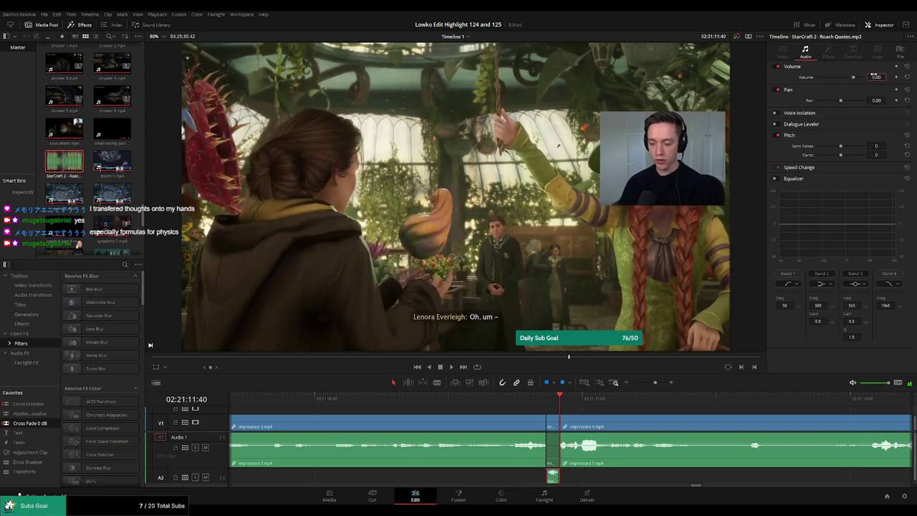
text(-23)
key(slash)
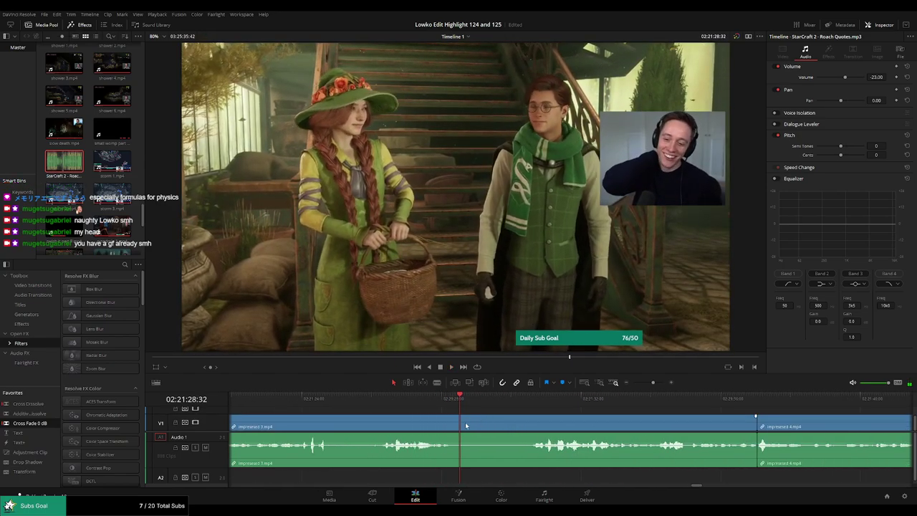
Blade the impressed clips where the unwanted part starts and delete that section, closing the gap.
click(498, 422)
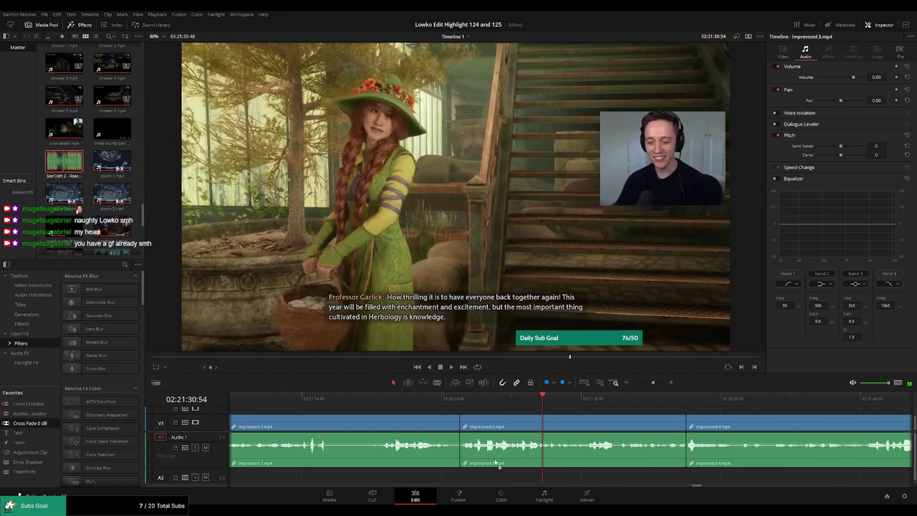
scroll(520, 419, right, 3)
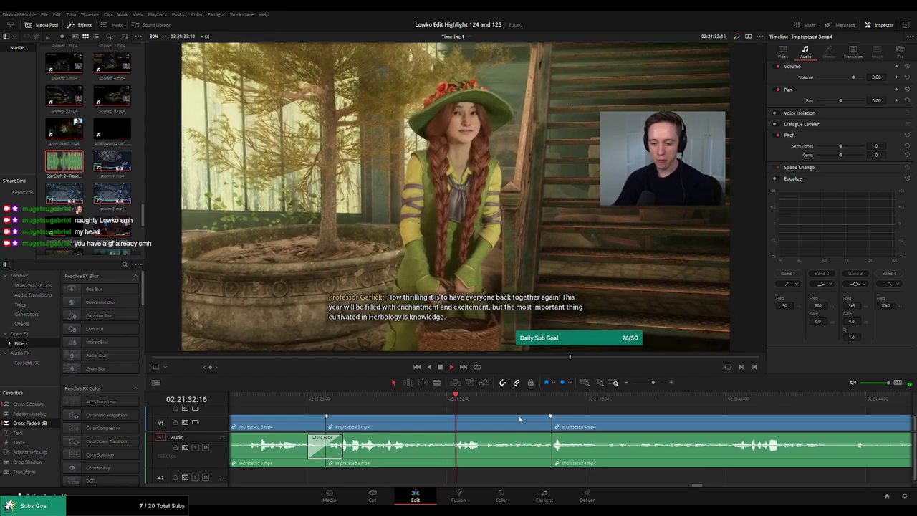
key(b)
click(481, 430)
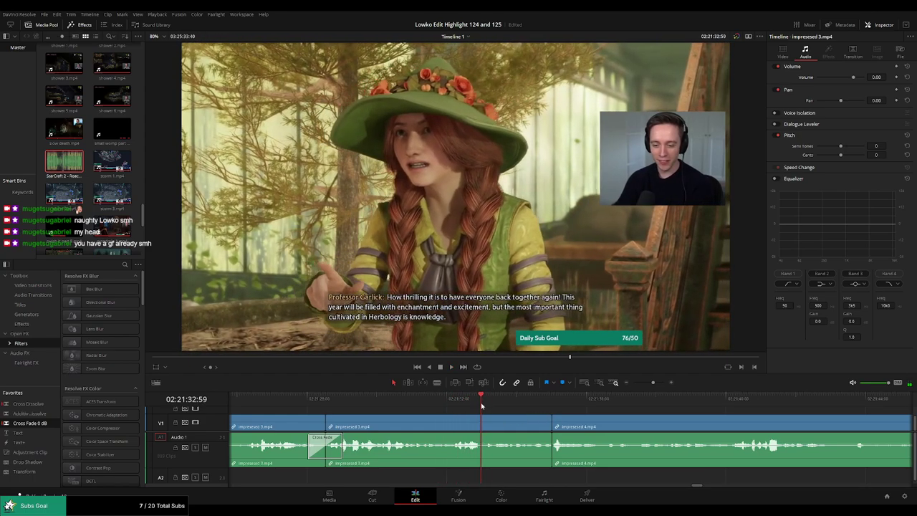
key(a)
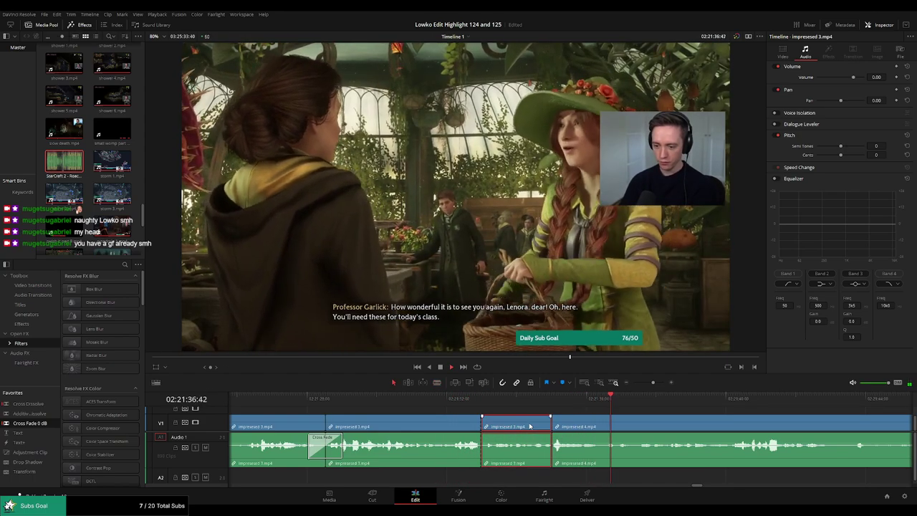
click(516, 430)
key(Delete)
click(516, 430)
key(Delete)
Skip ahead through the footage, then return to the clip start and play back the edit.
scroll(711, 414, right, 5)
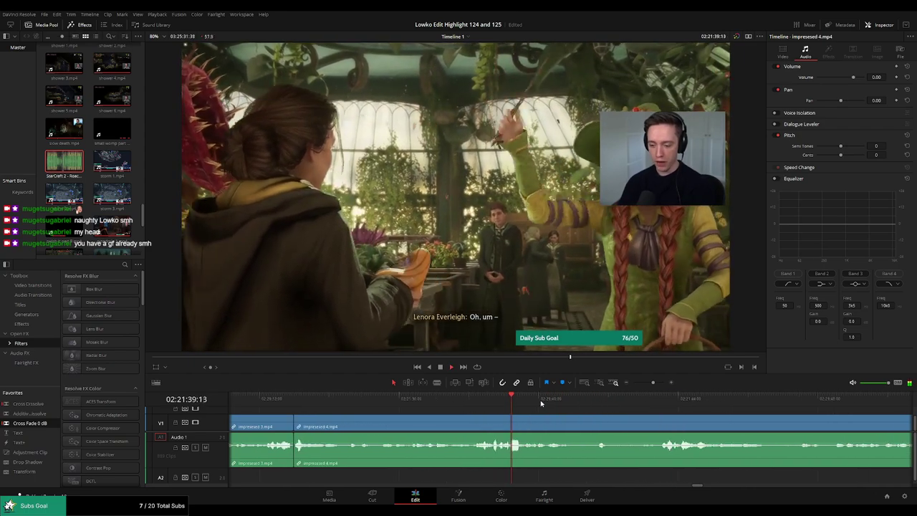
scroll(694, 415, right, 5)
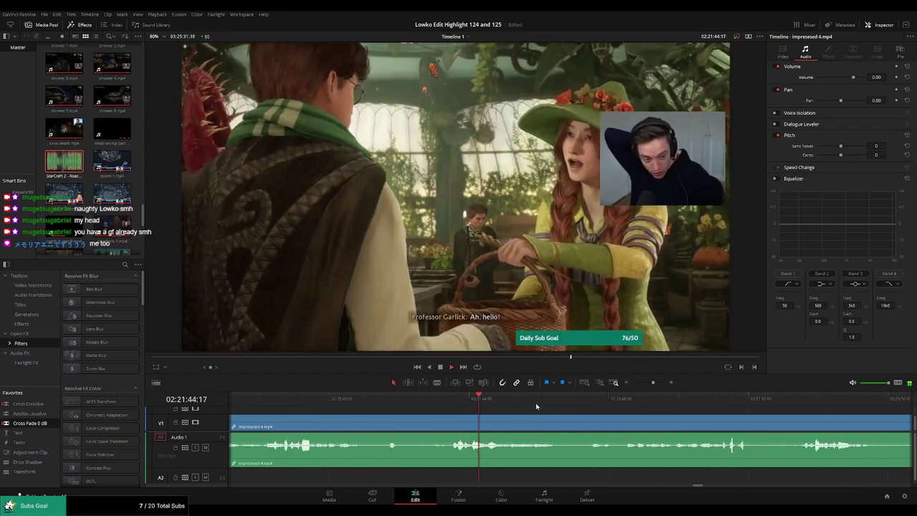
click(706, 399)
scroll(607, 399, right, 5)
click(607, 399)
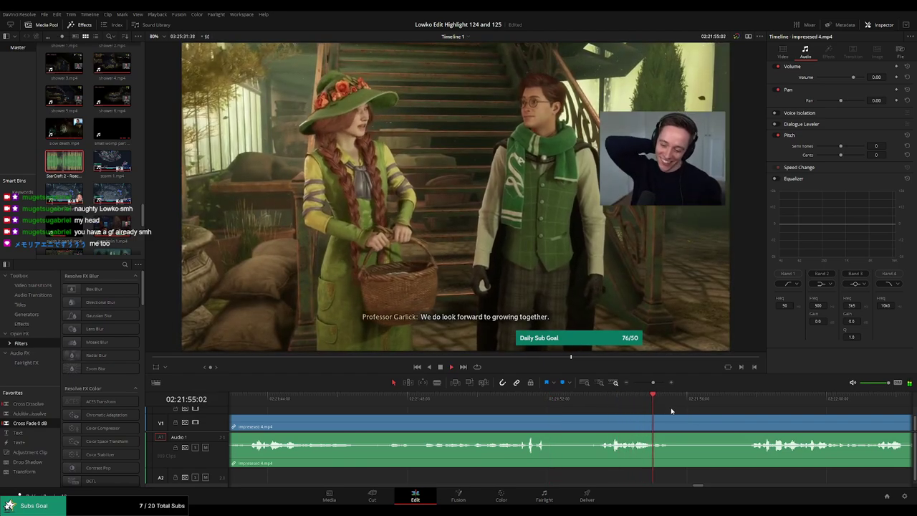
scroll(605, 405, right, 3)
click(633, 399)
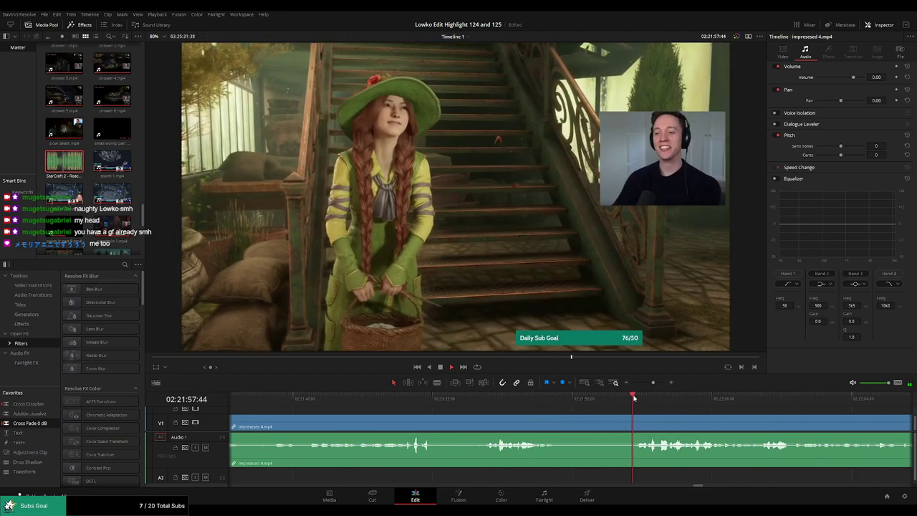
scroll(609, 405, right, 4)
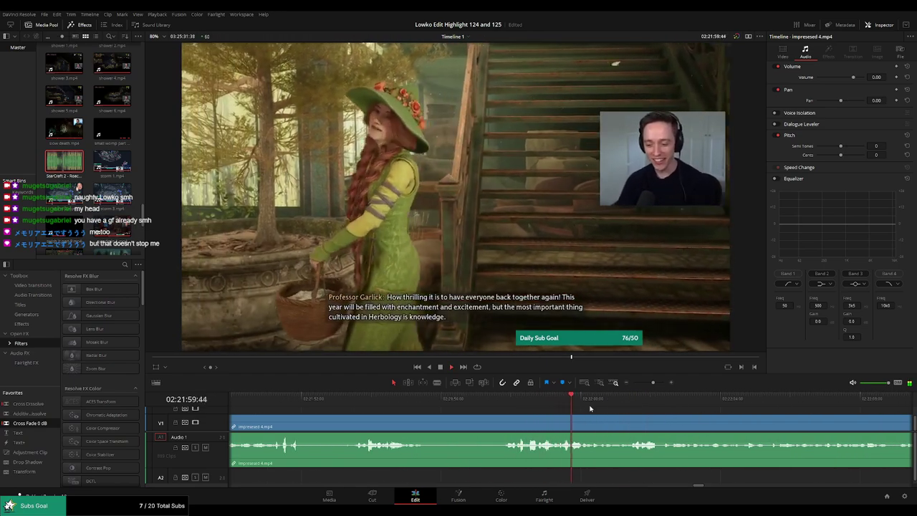
scroll(572, 409, right, 4)
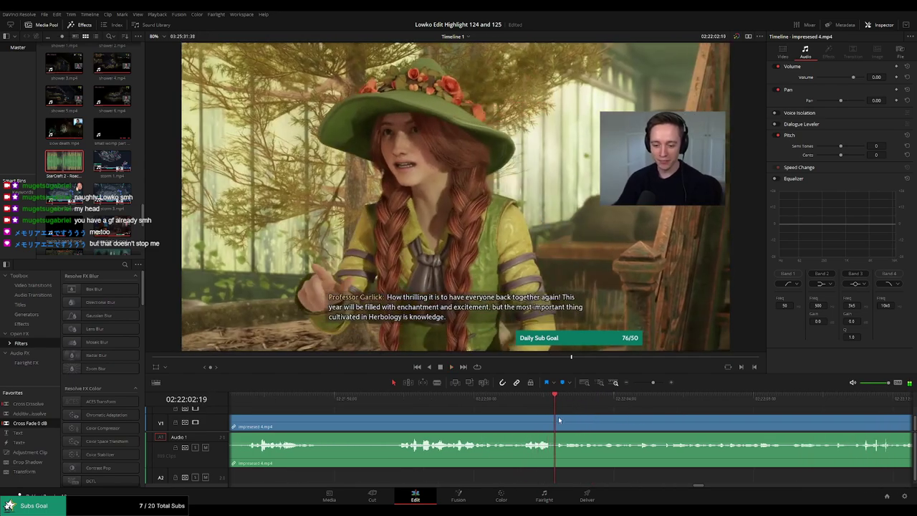
key(space)
key(Up)
key(Up)
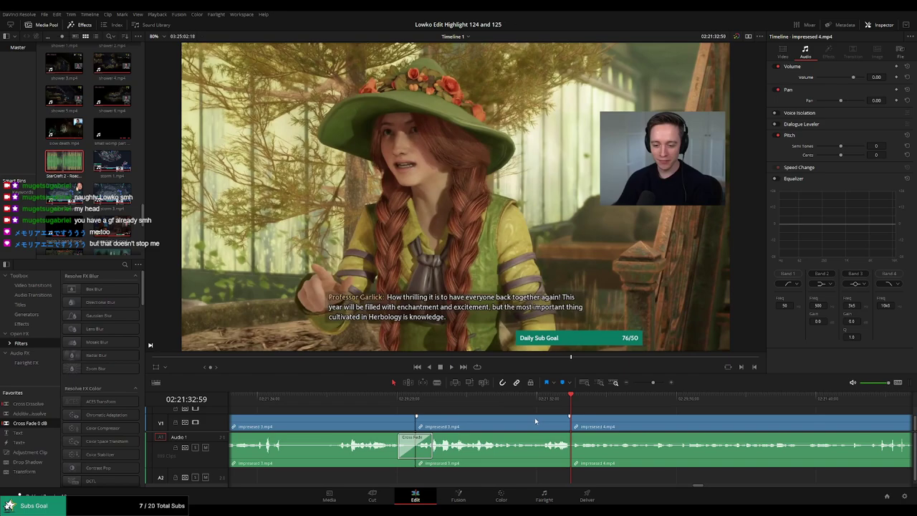
key(space)
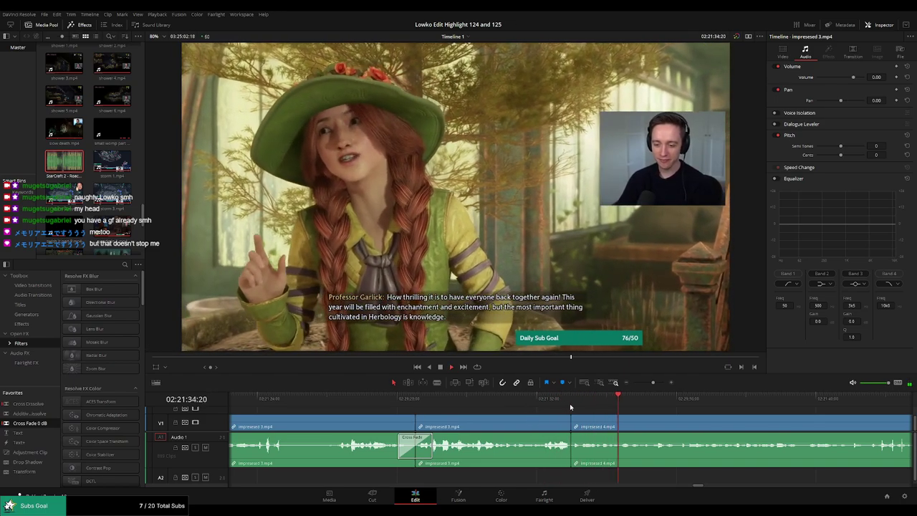
key(space)
Move the playhead back to the cut point, fine-tune it frame by frame, and resume playback.
scroll(568, 406, up, 2)
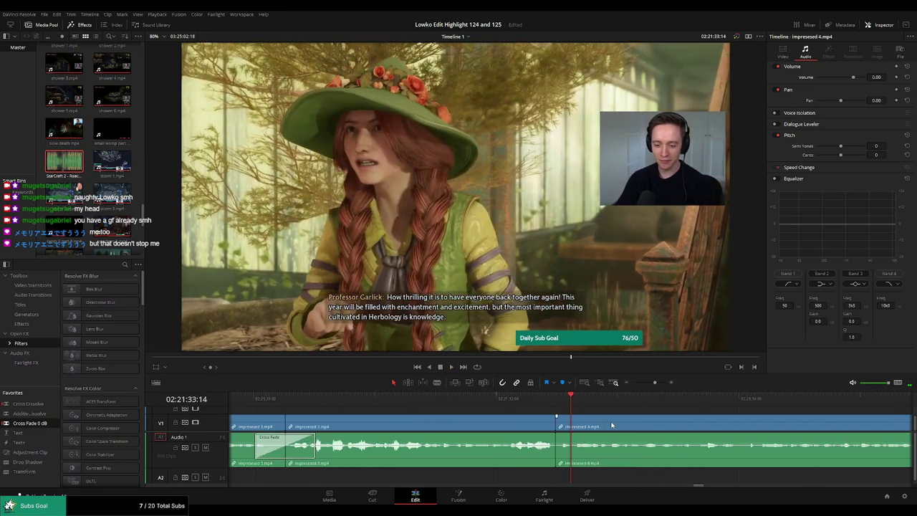
click(543, 403)
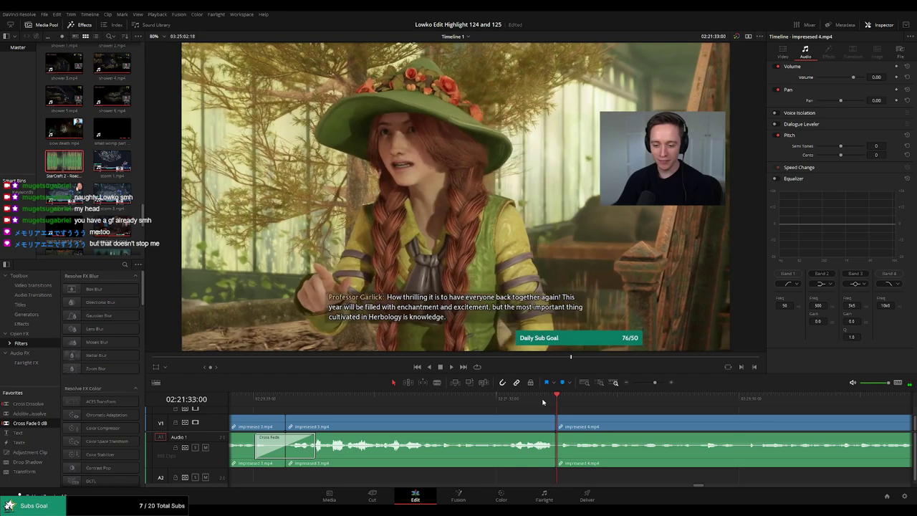
key(Left)
key(Left)
key(Left)
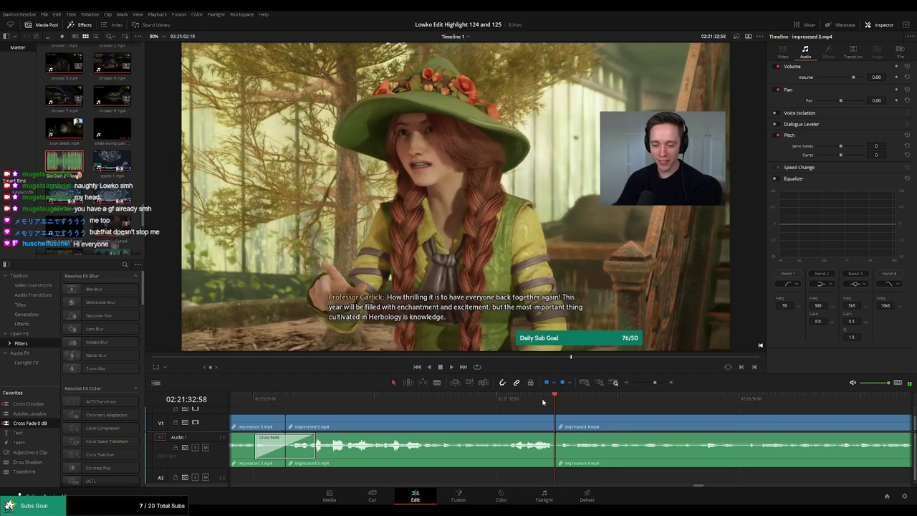
key(Right)
key(Right)
key(Right)
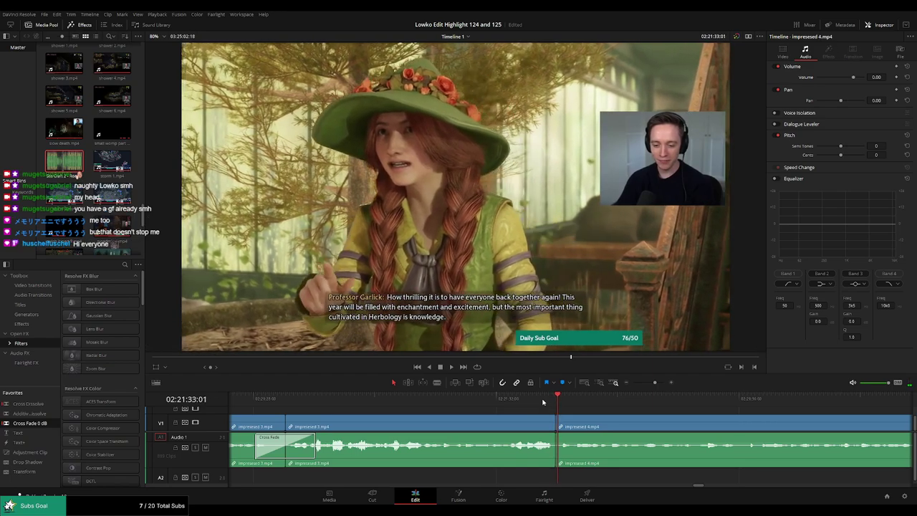
key(space)
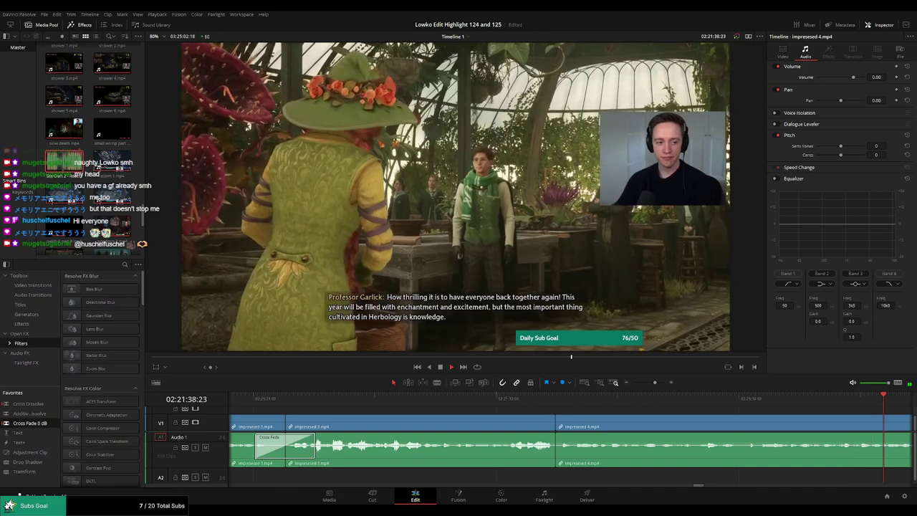
scroll(628, 471, down, 2)
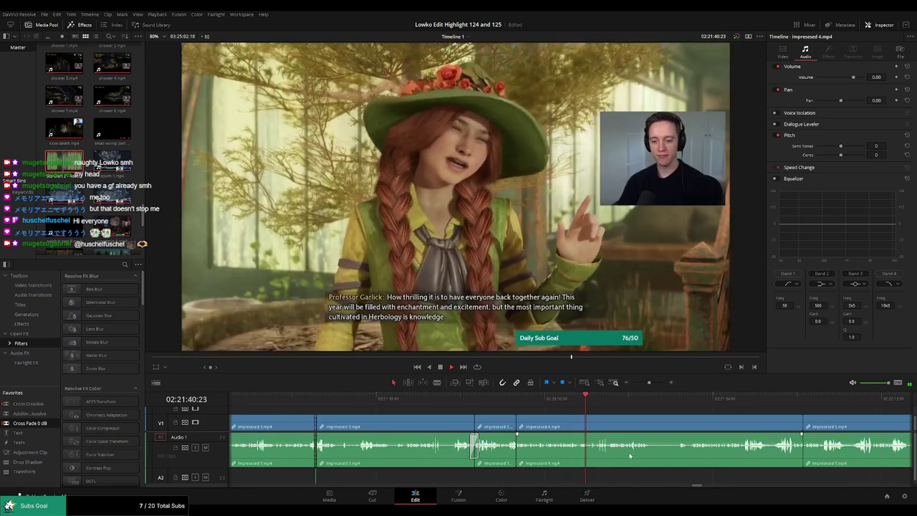
scroll(642, 434, up, 1)
scroll(555, 423, up, 1)
scroll(566, 422, right, 2)
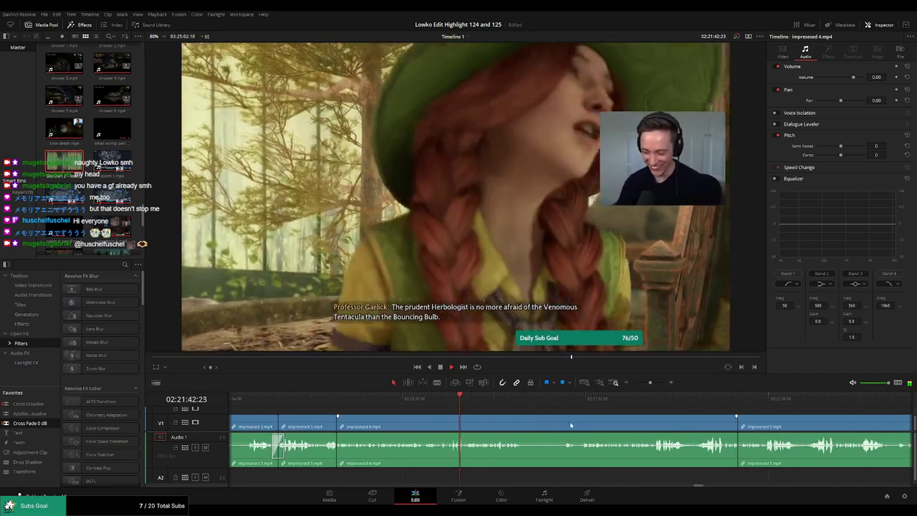
scroll(515, 425, right, 2)
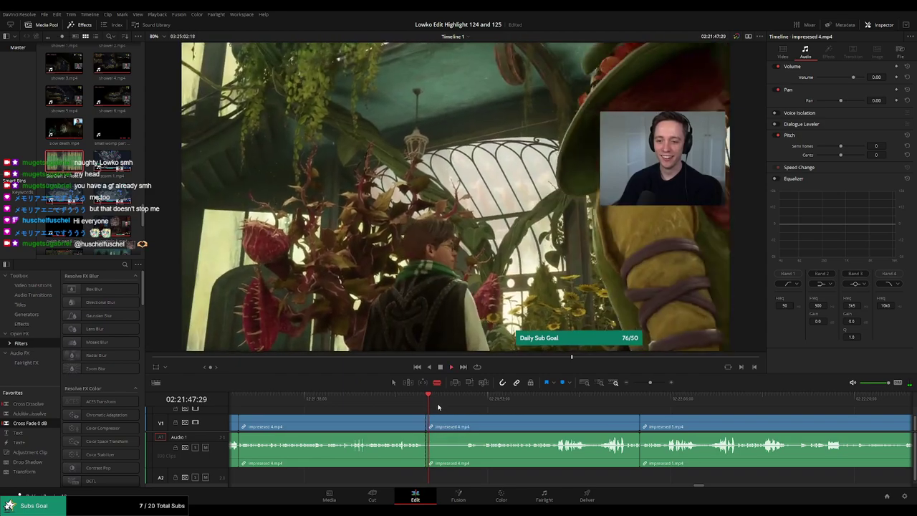
Split at the playhead and ripple-delete the unwanted pieces of impressed 4.mp4 before the cut.
click(459, 403)
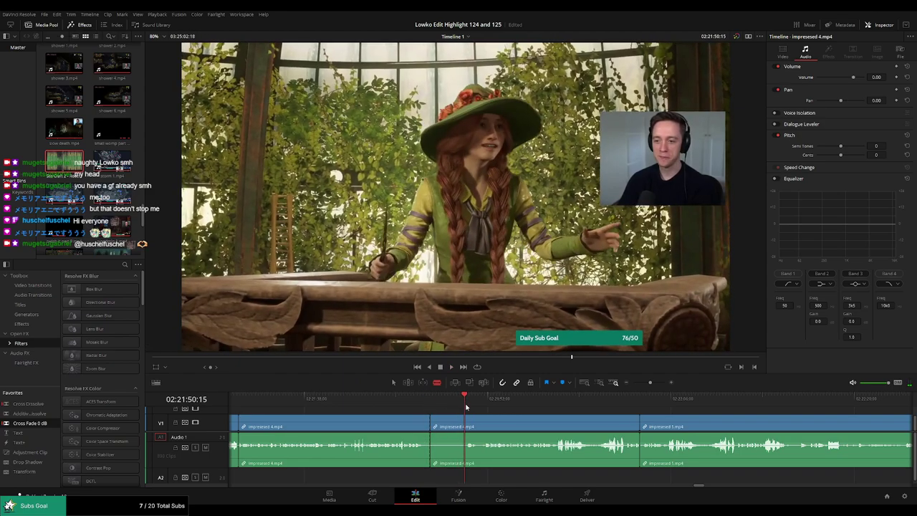
key(ctrl+b)
click(449, 428)
key(Delete)
key(space)
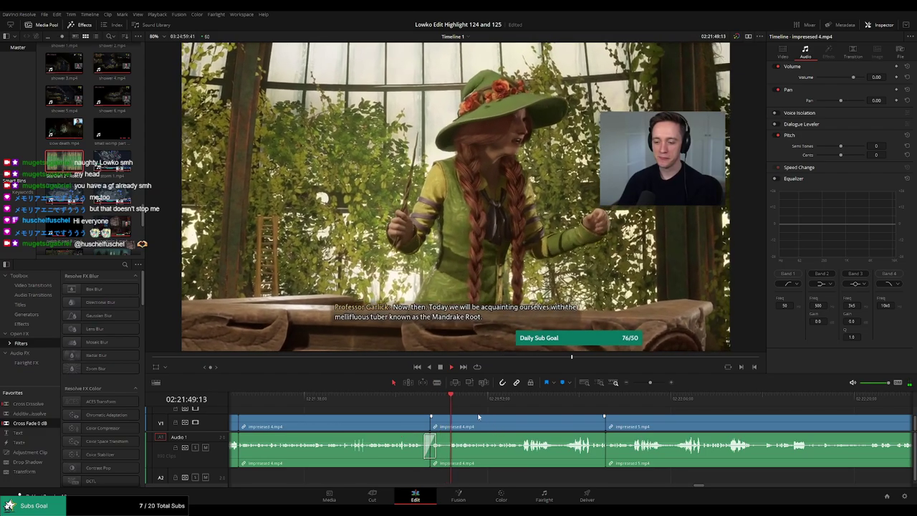
scroll(495, 410, right, 3)
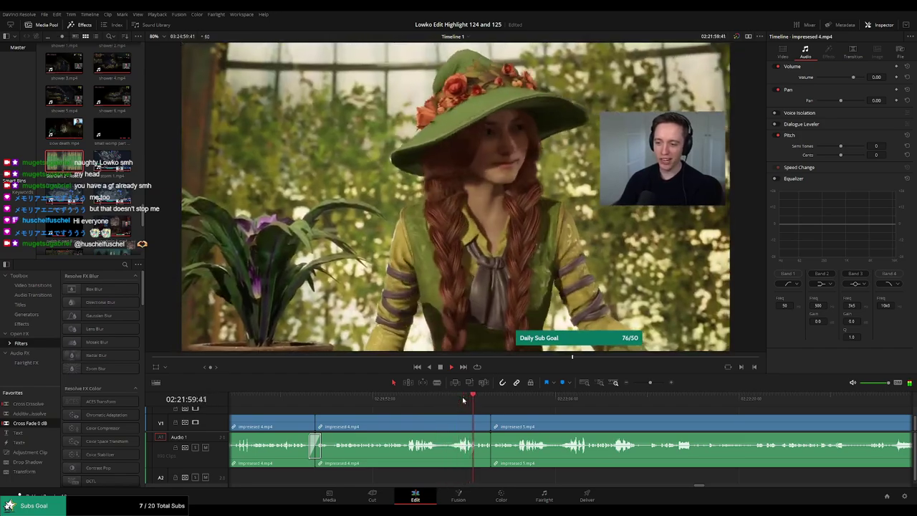
key(Delete)
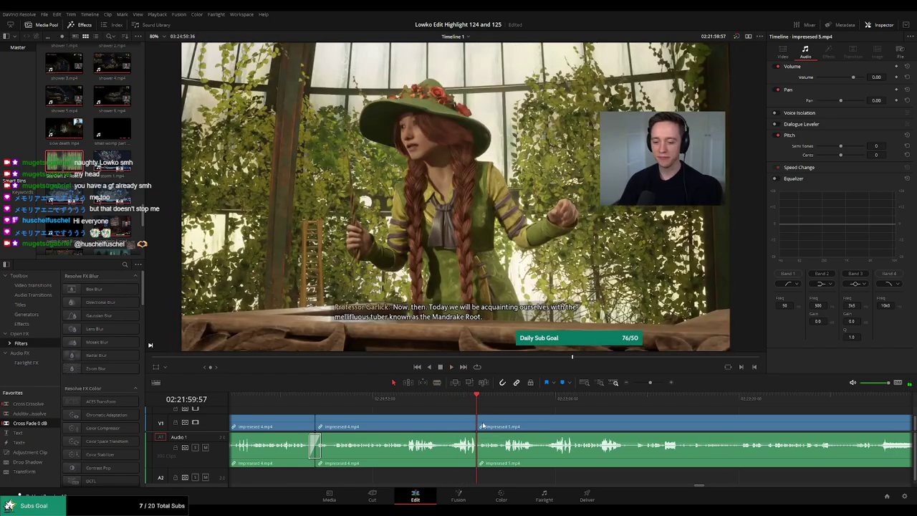
Split impressed 5.mp4 at the playhead, ripple-delete the unwanted stretch, and play from the cut.
click(568, 406)
key(ctrl+b)
click(544, 430)
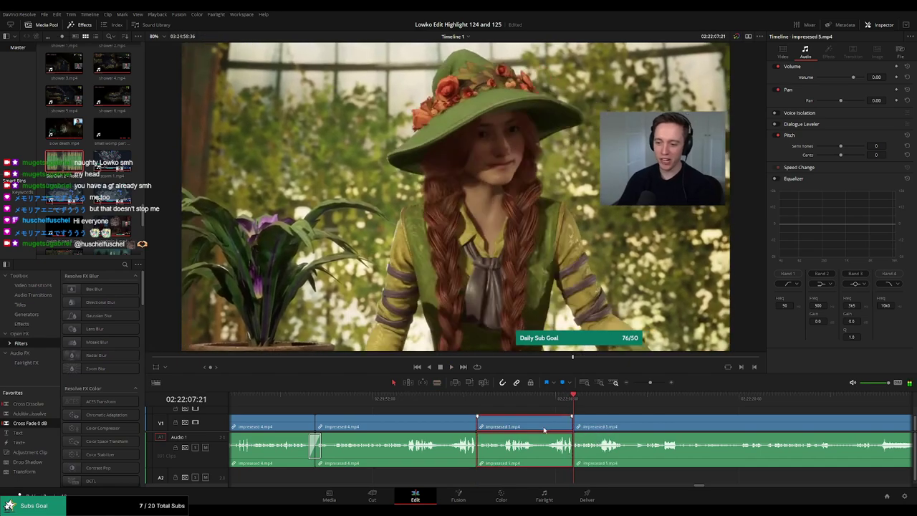
key(Delete)
key(space)
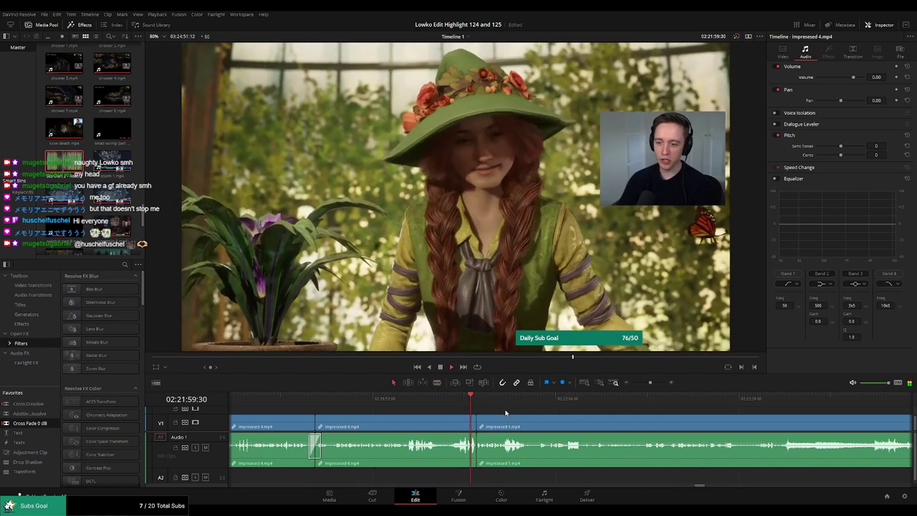
Scrub and replay the timeline through to the tend to you 1.mp4 clip to review the edit.
scroll(489, 415, down, 3)
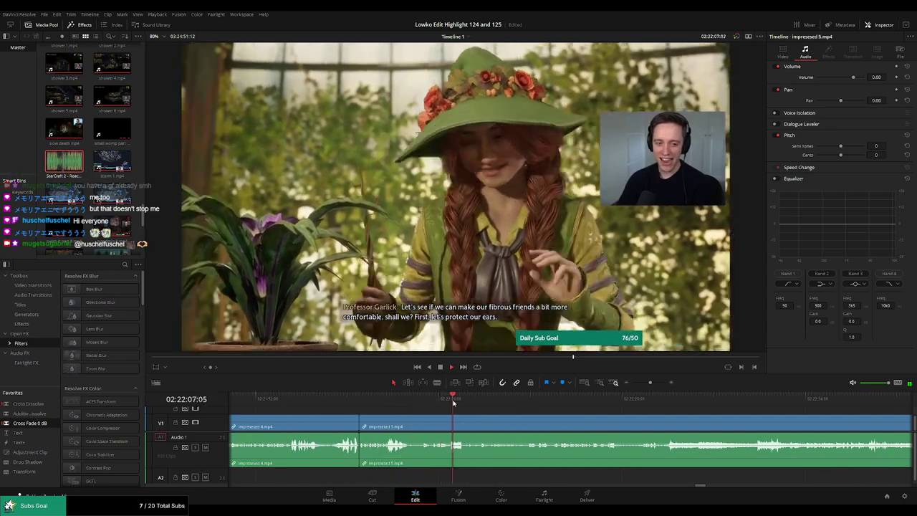
click(533, 406)
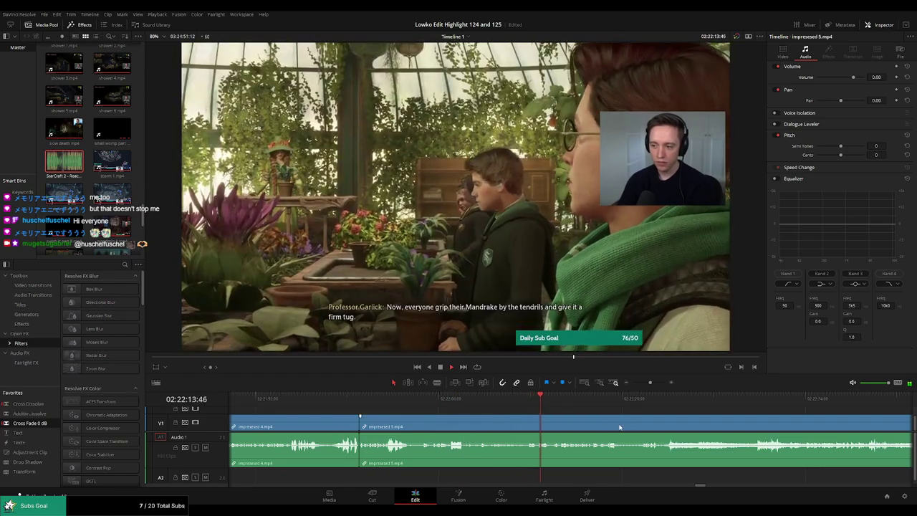
scroll(461, 412, right, 3)
drag(437, 402, 468, 400)
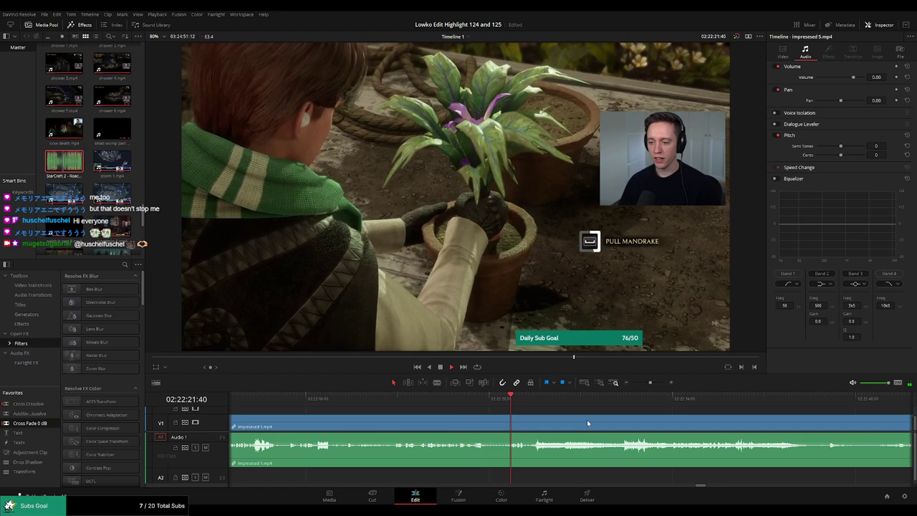
scroll(479, 416, right, 3)
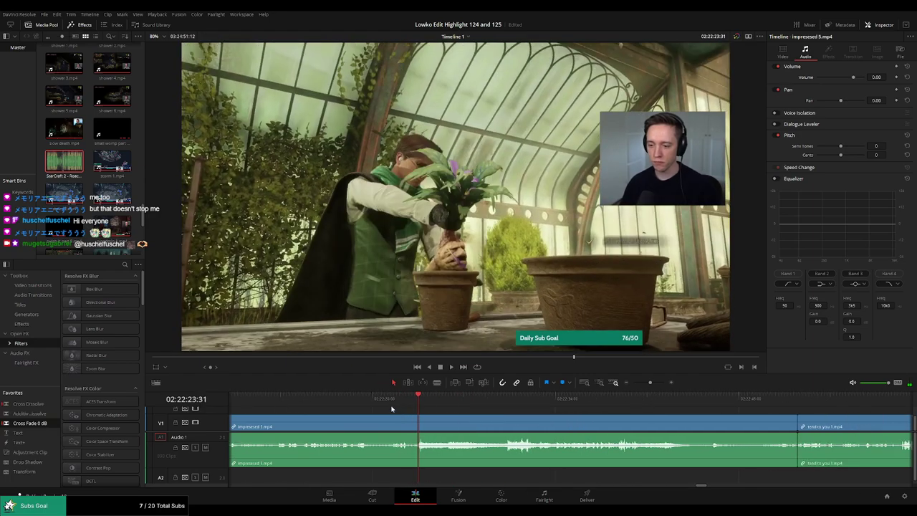
click(391, 408)
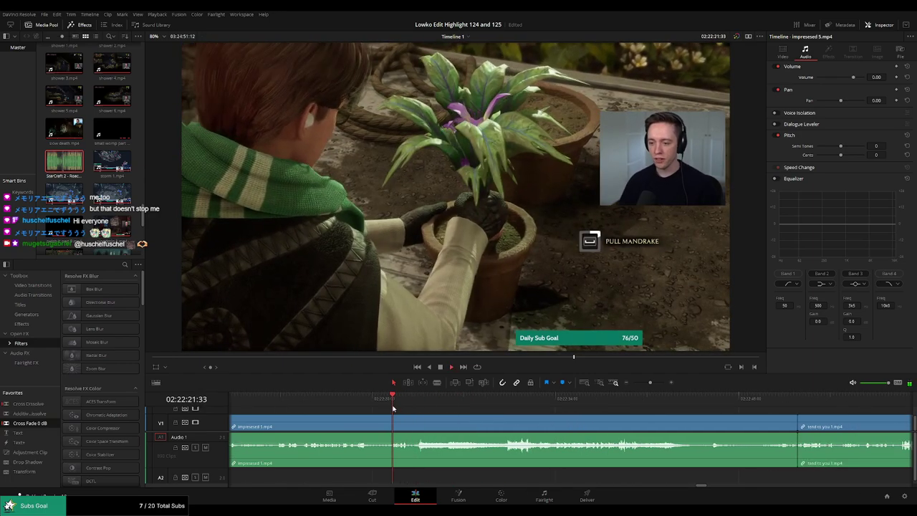
click(352, 407)
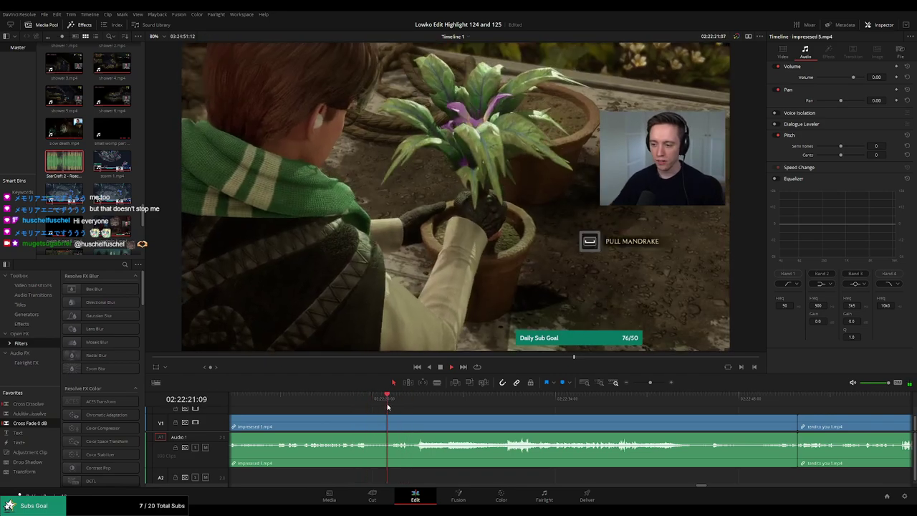
click(333, 405)
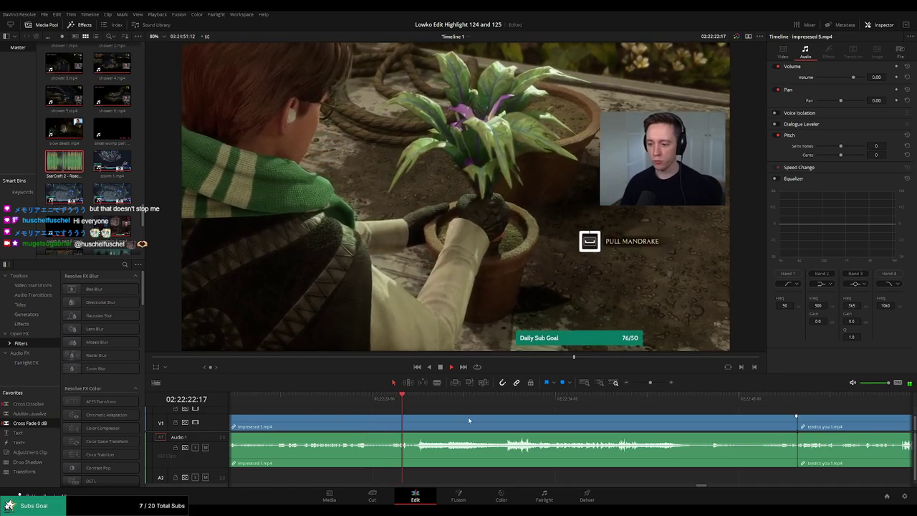
scroll(488, 423, right, 2)
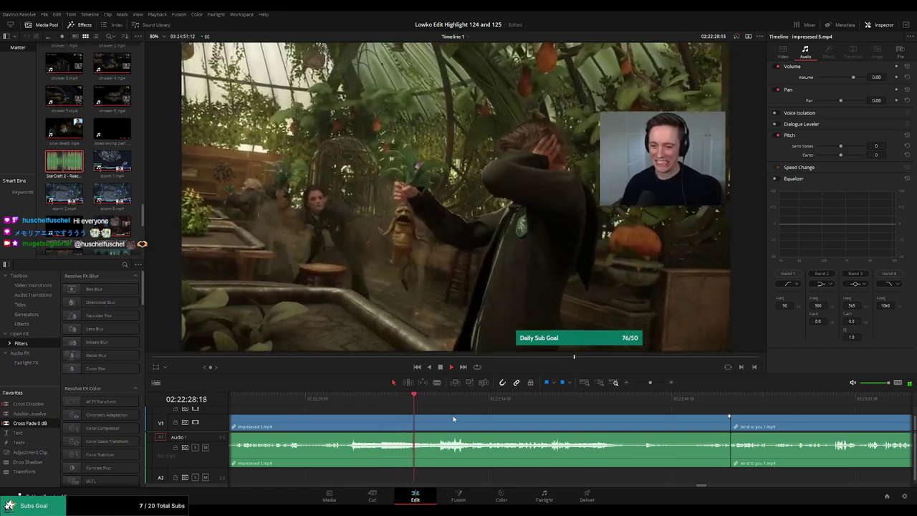
scroll(481, 418, right, 2)
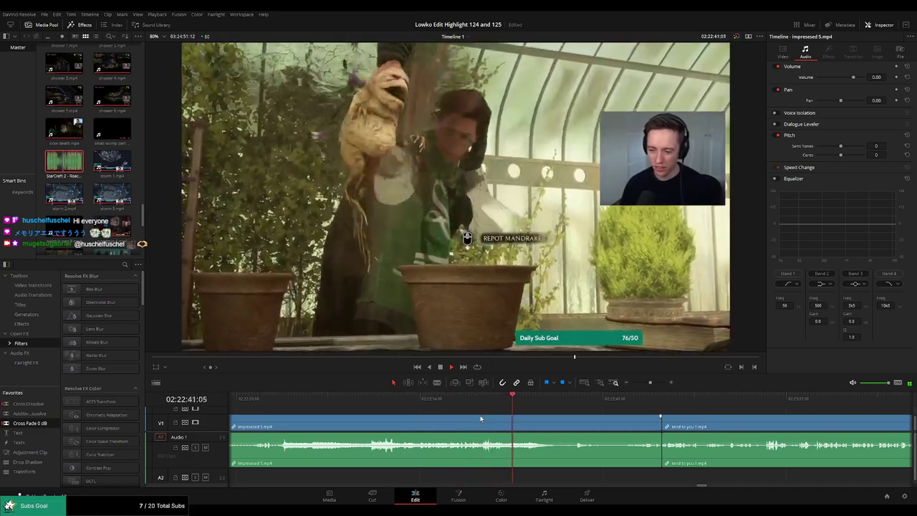
scroll(500, 416, right, 2)
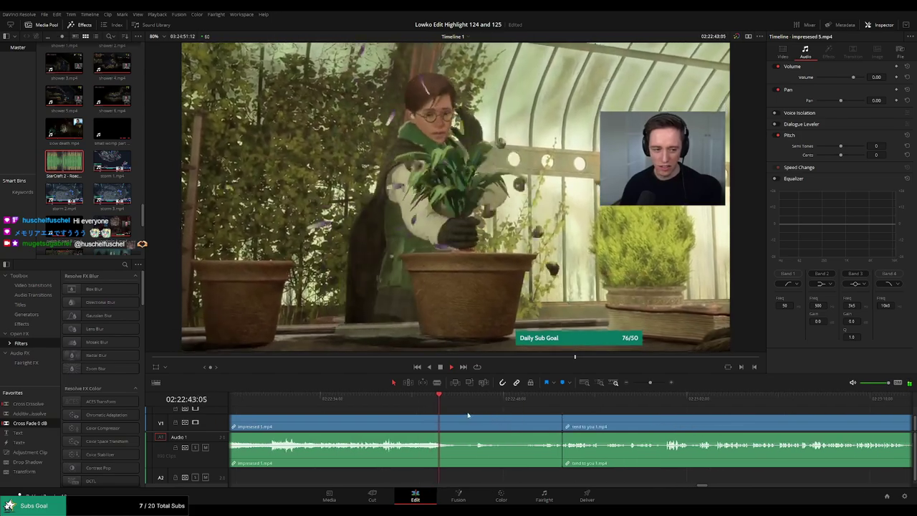
scroll(455, 413, right, 2)
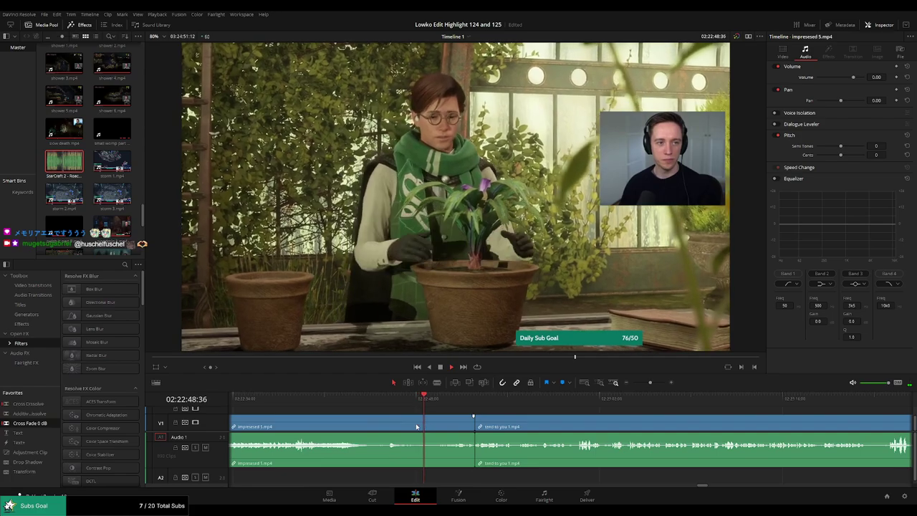
Blade Impressed 5 where it should end and ripple-delete the leftover tail.
key(b)
click(416, 427)
click(468, 407)
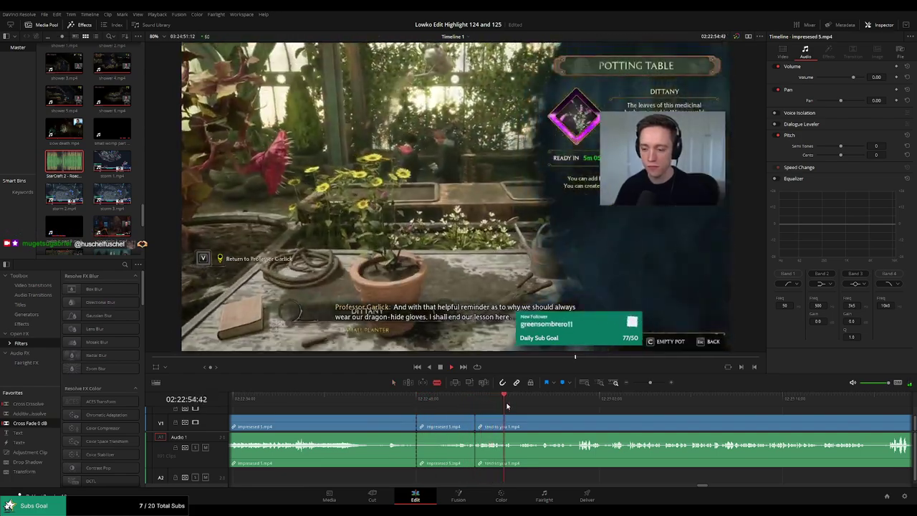
click(466, 402)
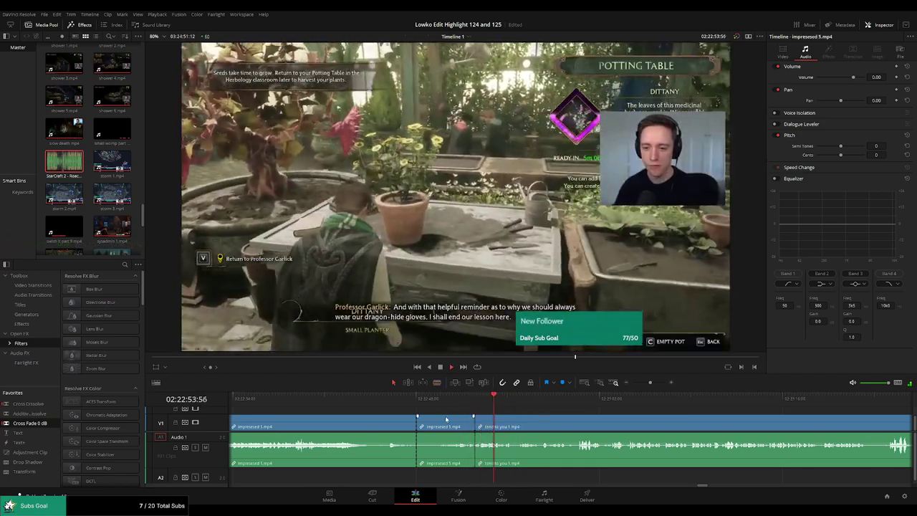
click(446, 419)
key(Delete)
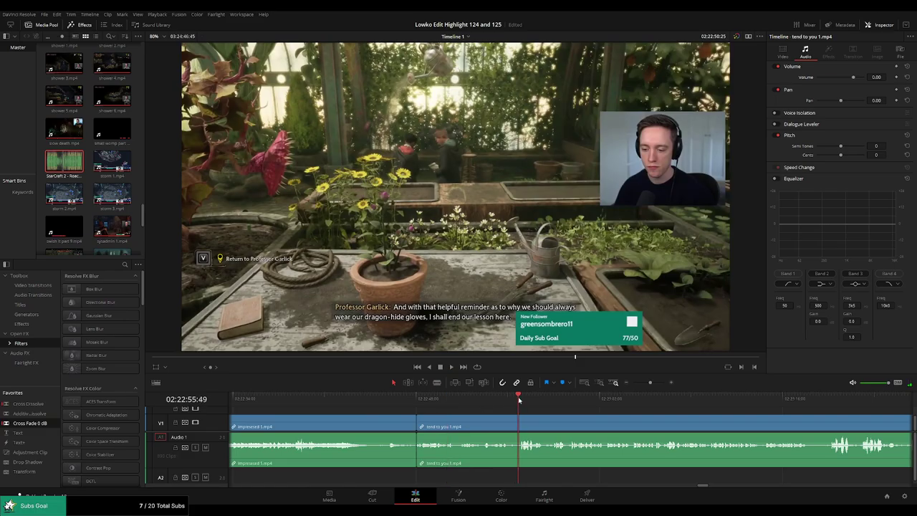
Rewatch the new join and skim into the tend to you 1 clip.
click(483, 401)
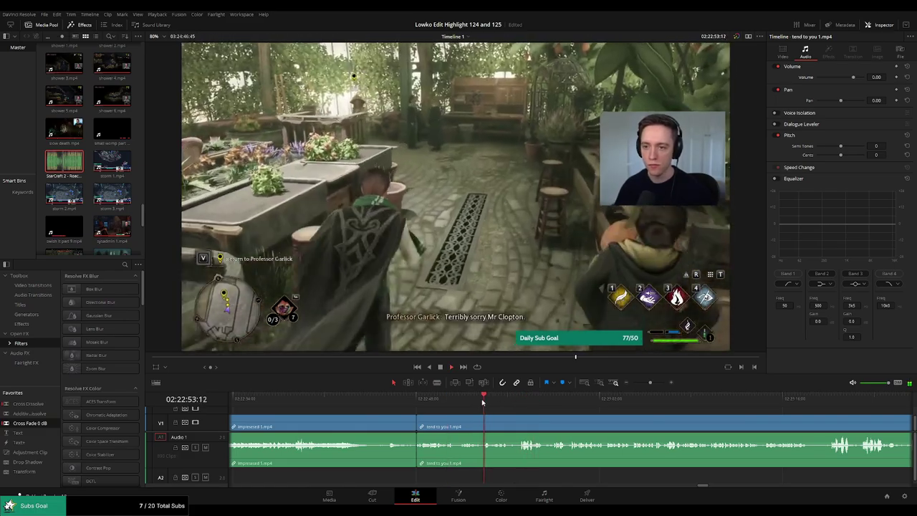
click(453, 401)
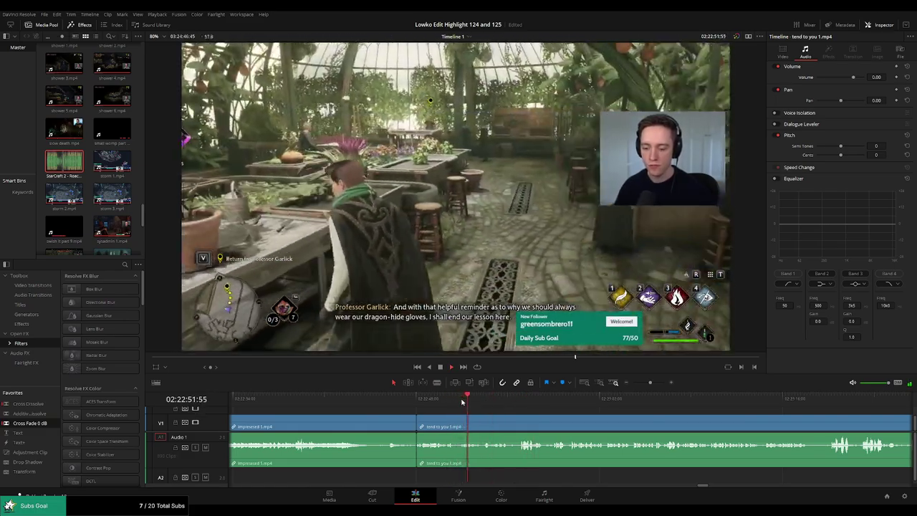
click(420, 402)
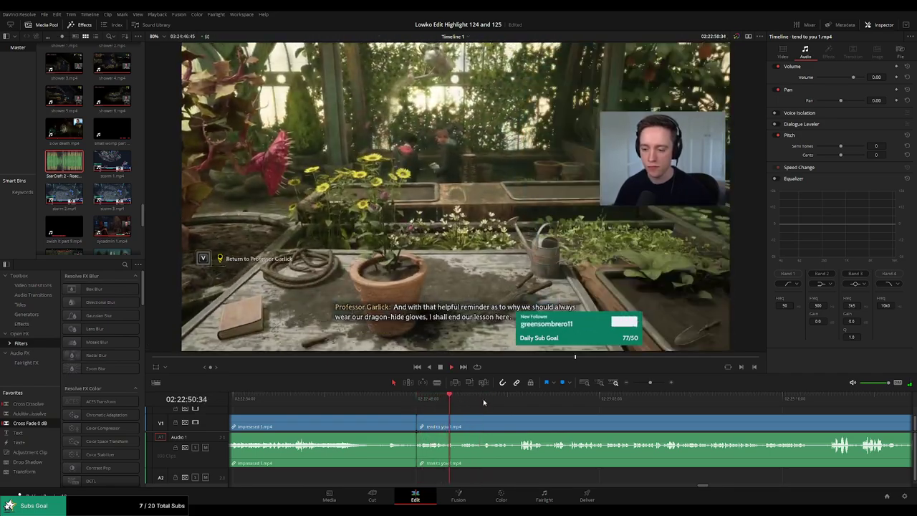
click(522, 400)
click(572, 400)
Split tend to you 1 at the chosen point and ripple-delete its opening stretch.
scroll(510, 409, right, 2)
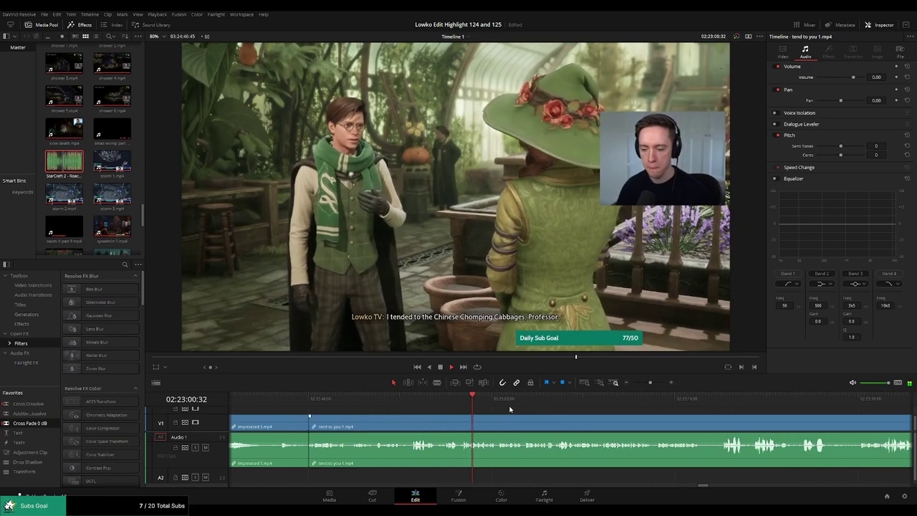
scroll(494, 407, right, 1)
click(431, 399)
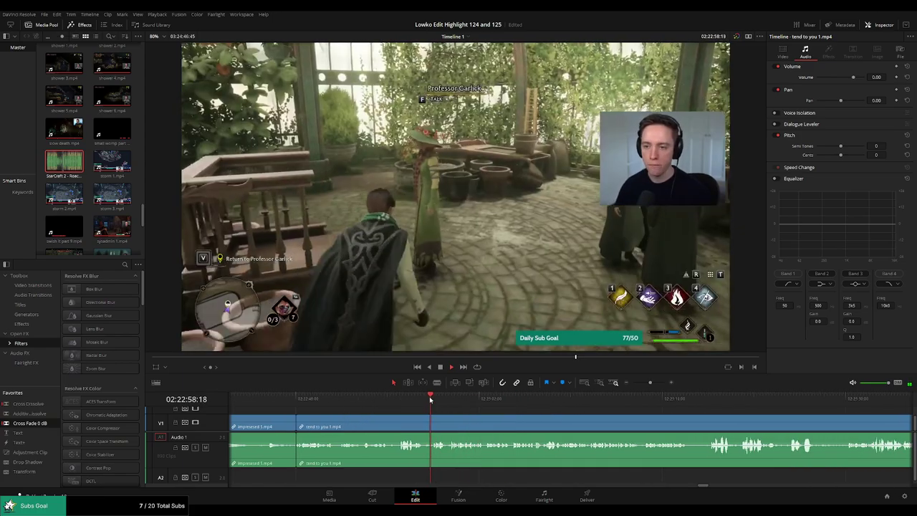
drag(430, 400, 425, 400)
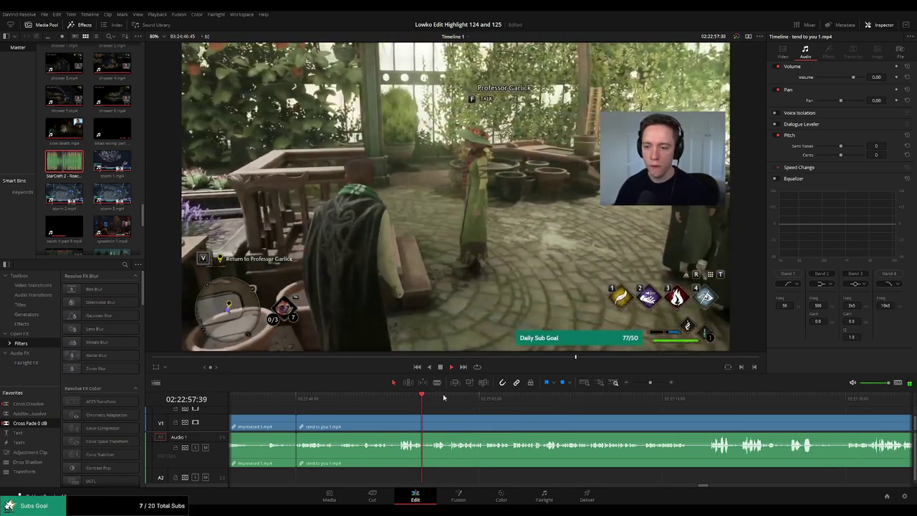
key(ctrl+backslash)
click(402, 428)
key(Delete)
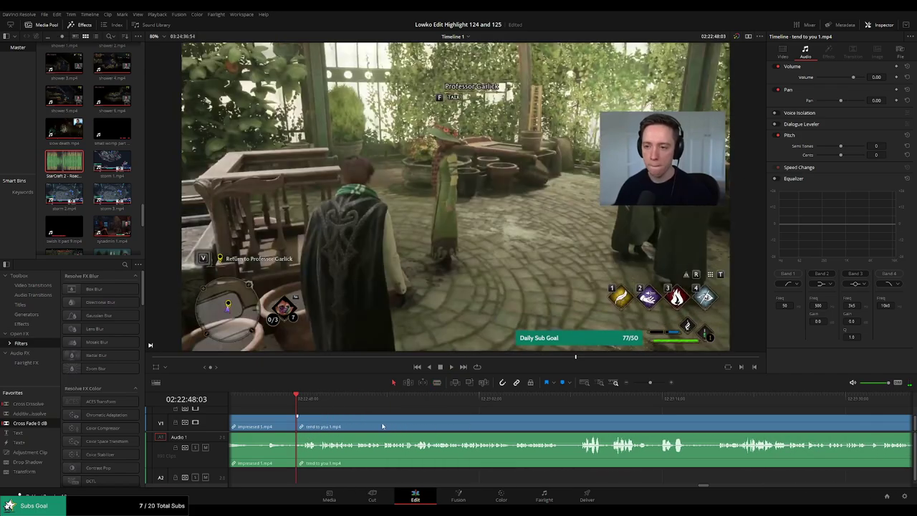
Play back the tightened join and preview around the selected edit point.
key(space)
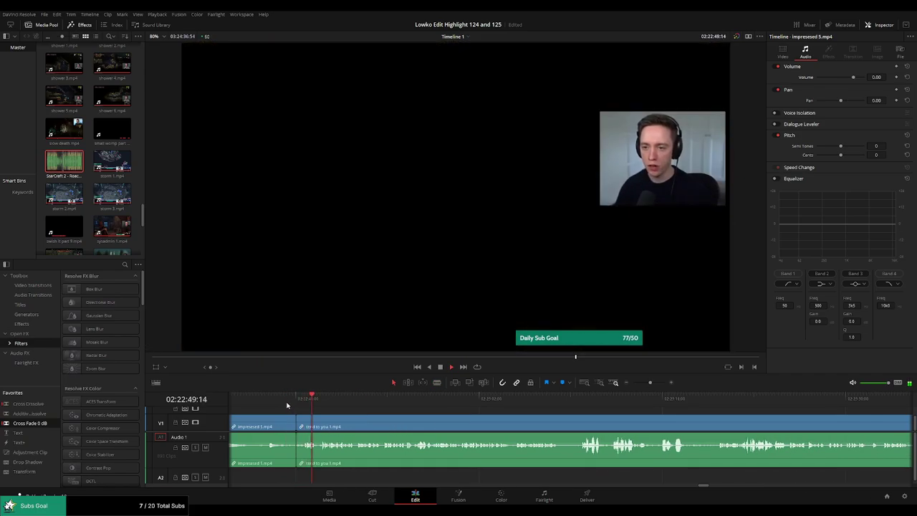
click(285, 406)
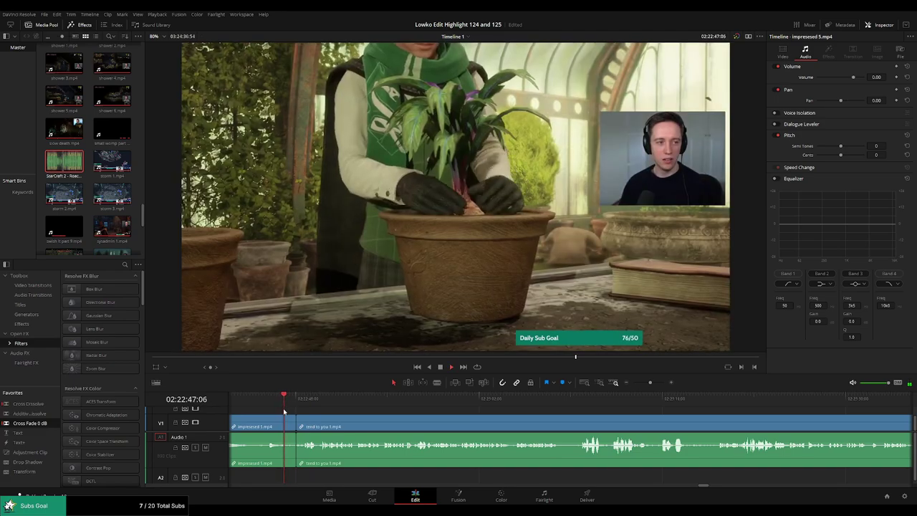
click(287, 405)
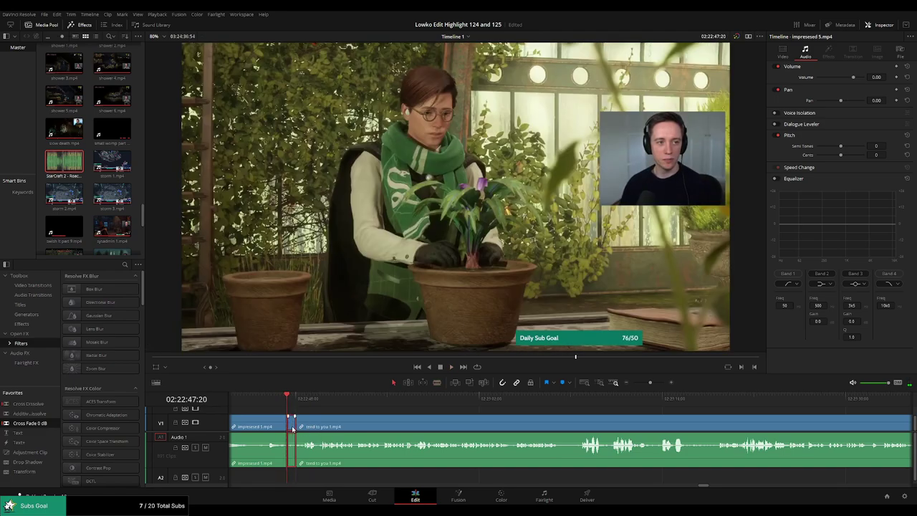
key(space)
click(278, 416)
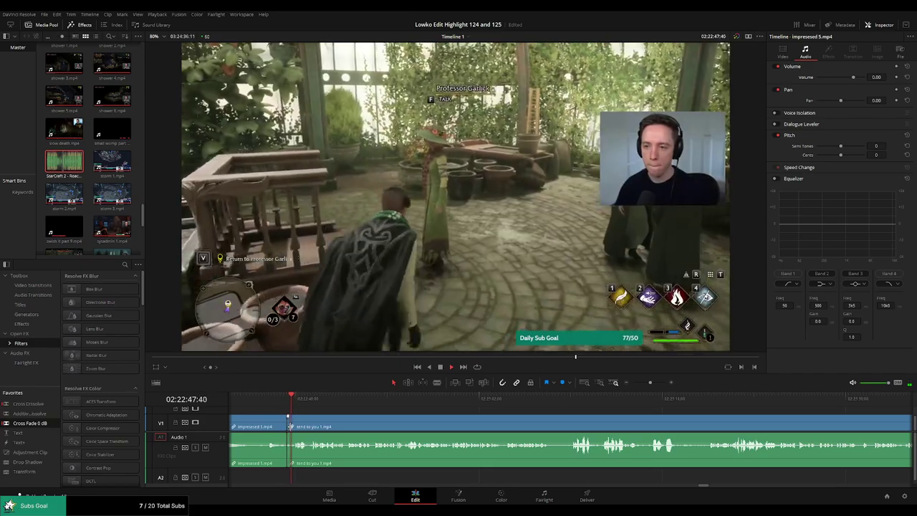
click(286, 424)
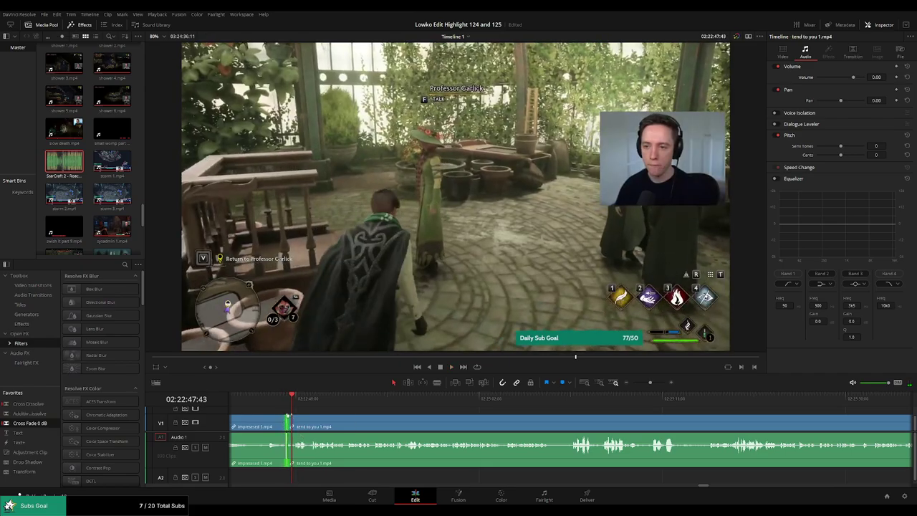
key(slash)
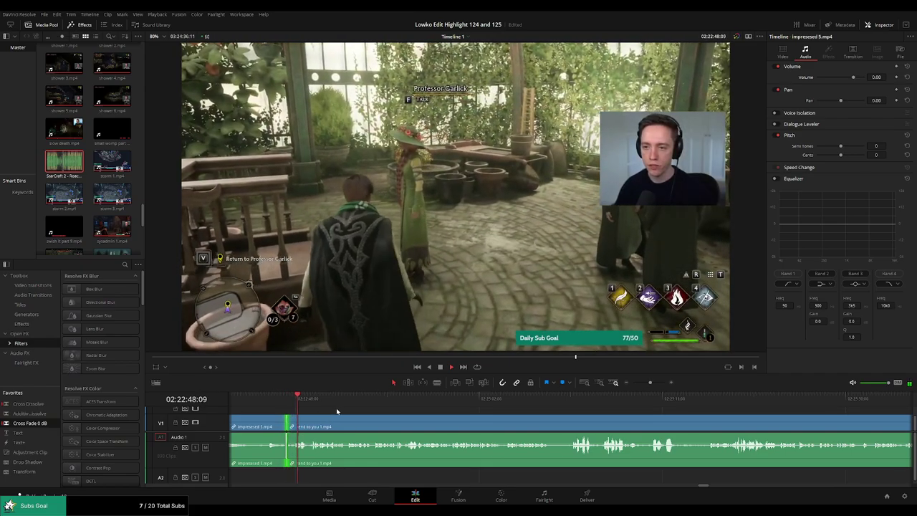
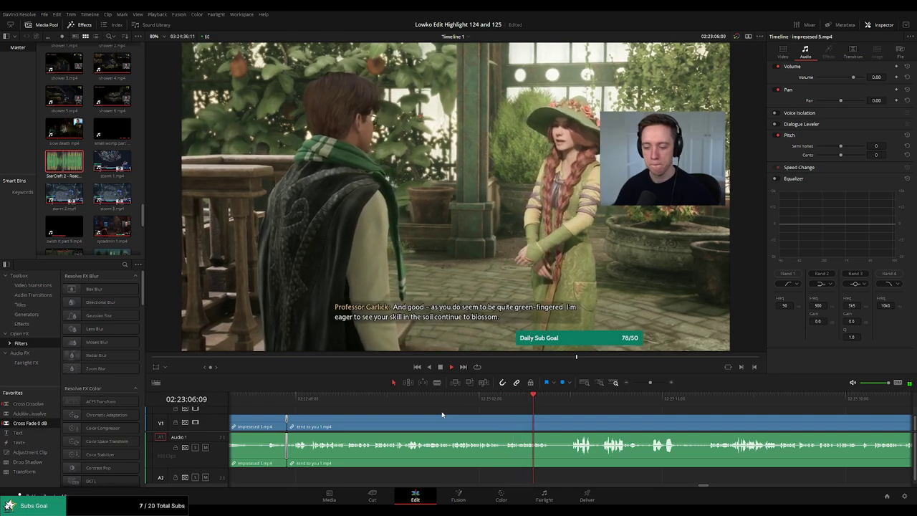
Split the 'tend to you 1.mp4' dialogue clip and trim dead air off the middle piece.
scroll(430, 405, down, 3)
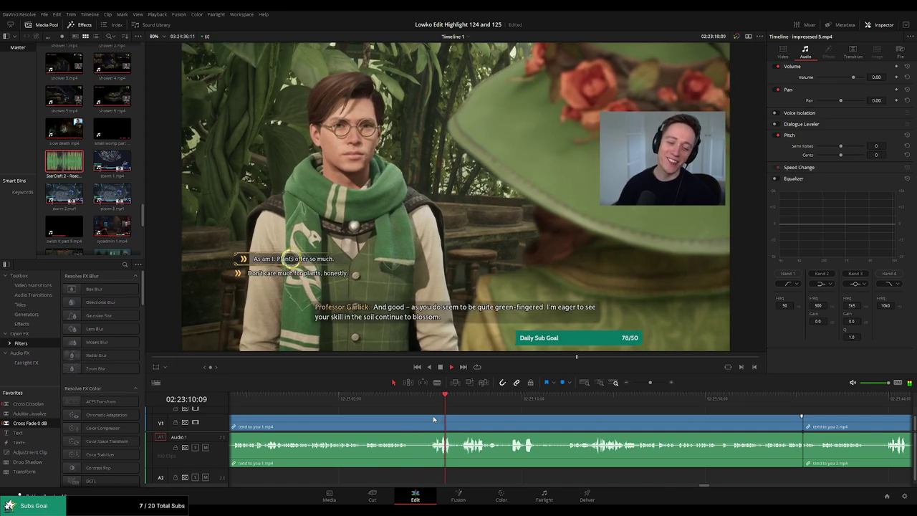
scroll(544, 430, up, 2)
scroll(645, 434, down, 1)
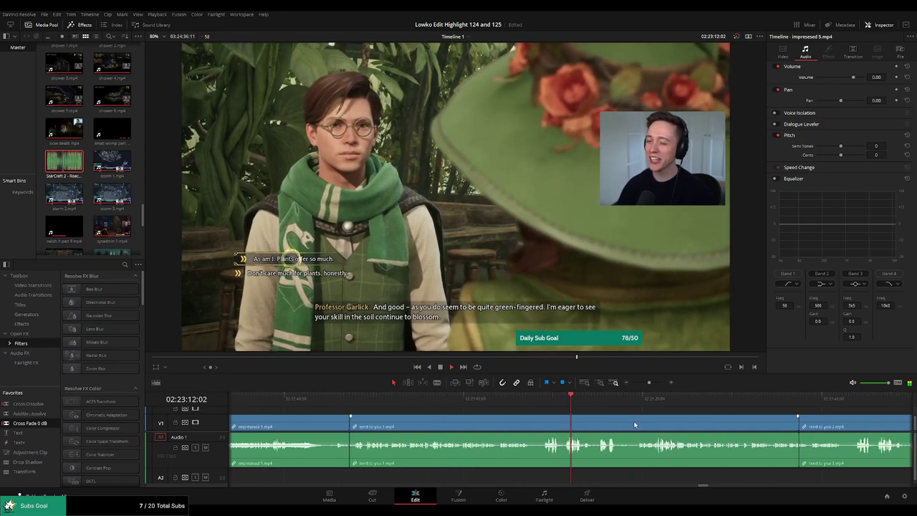
scroll(638, 430, down, 1)
scroll(631, 427, down, 1)
scroll(623, 424, down, 1)
scroll(609, 423, up, 2)
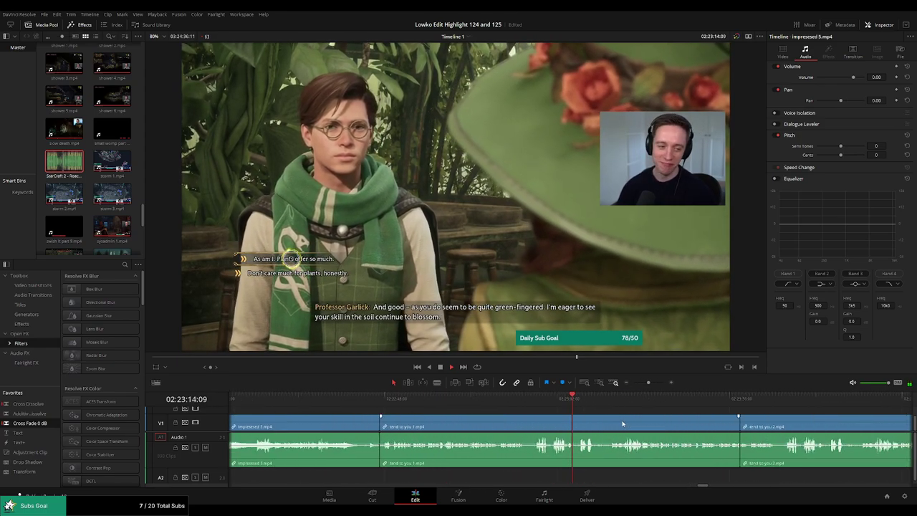
scroll(552, 420, up, 2)
scroll(524, 414, up, 2)
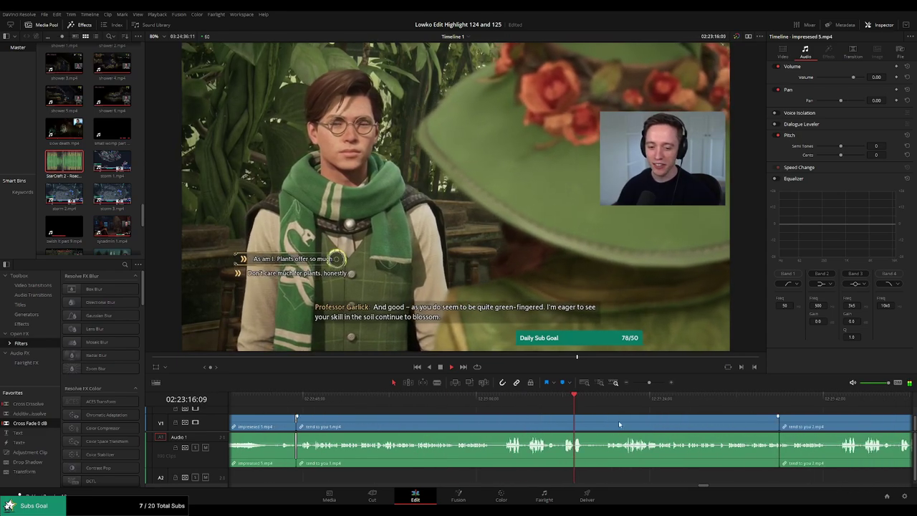
scroll(474, 407, down, 1)
click(418, 428)
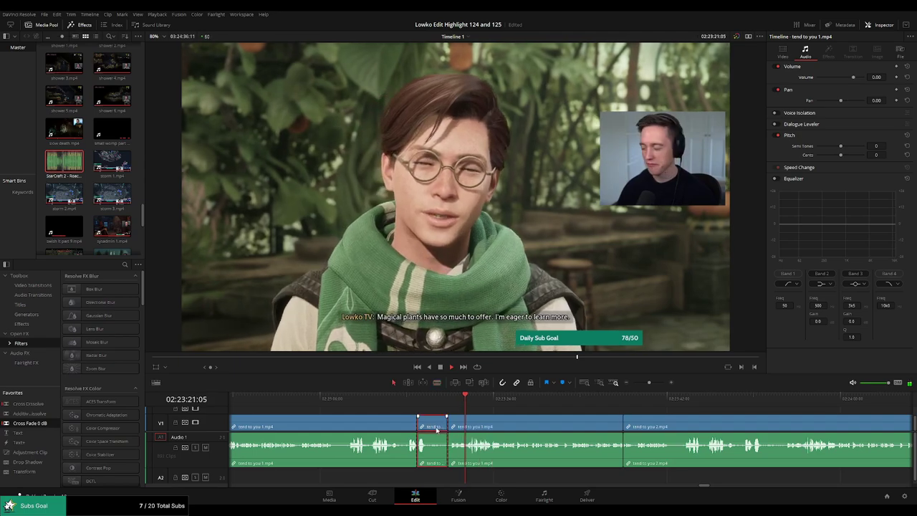
drag(452, 429, 448, 428)
click(408, 404)
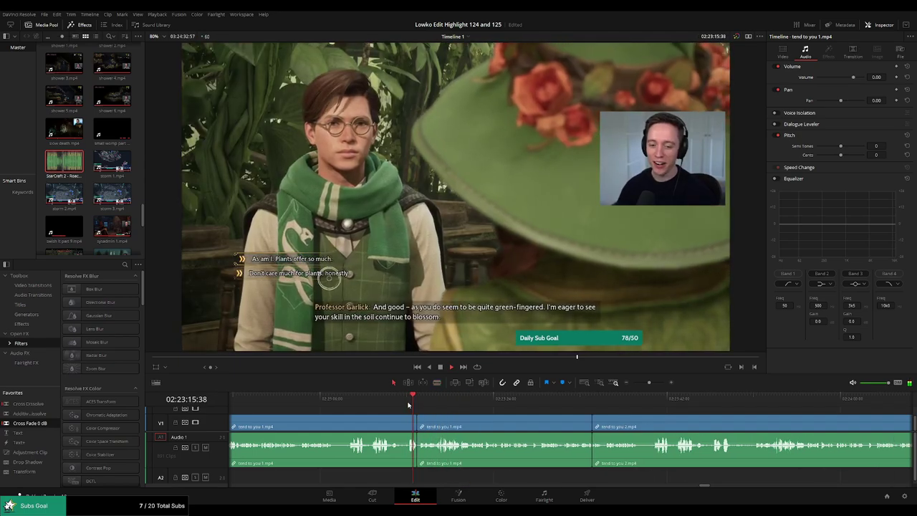
Undo the trim, then delete the short restored clip and close the gap.
key(ctrl+z)
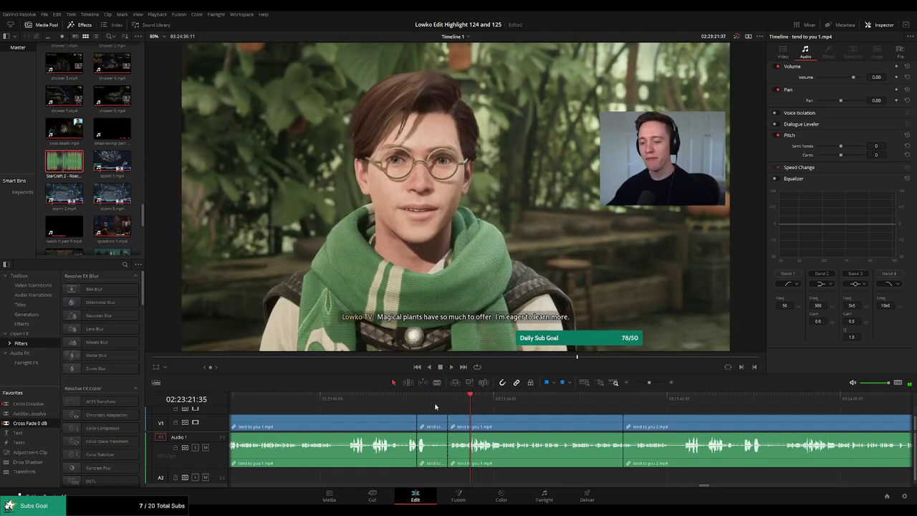
click(447, 406)
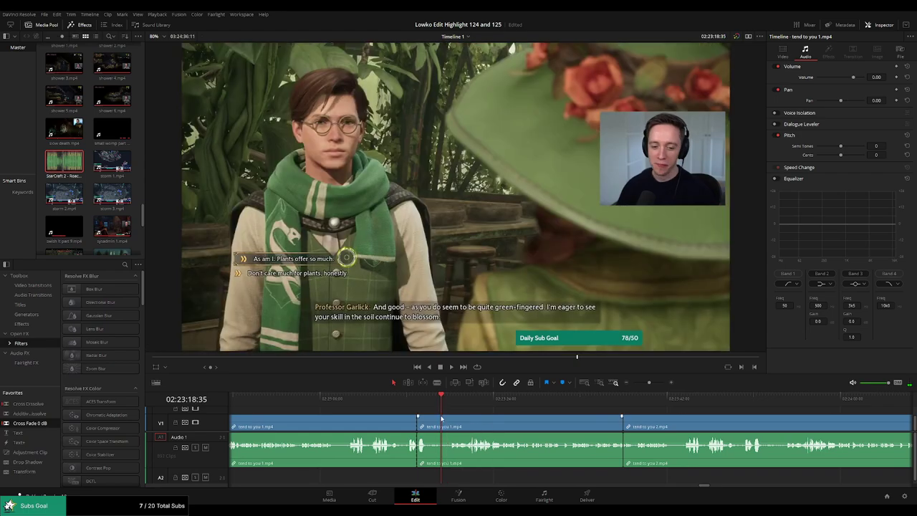
key(Delete)
click(411, 405)
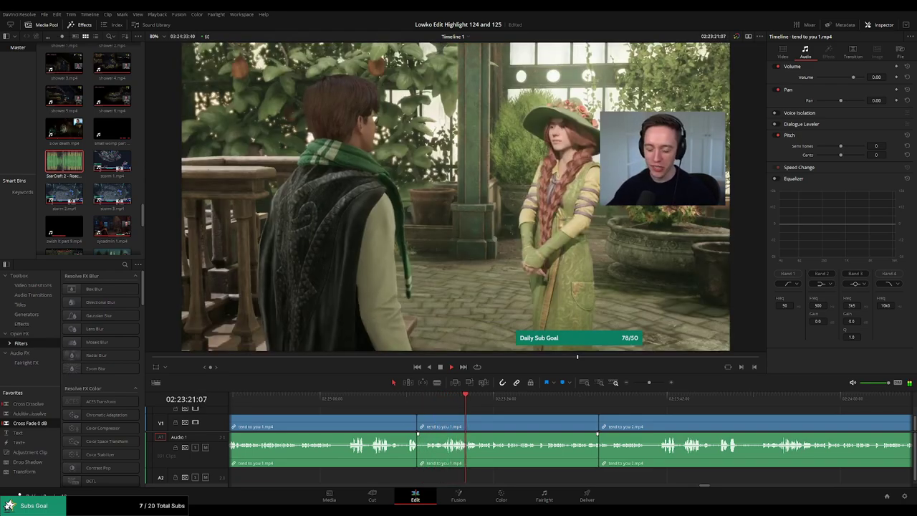
Blade a later pause at its start and end, then ripple delete the dead-air piece.
scroll(445, 407, right, 3)
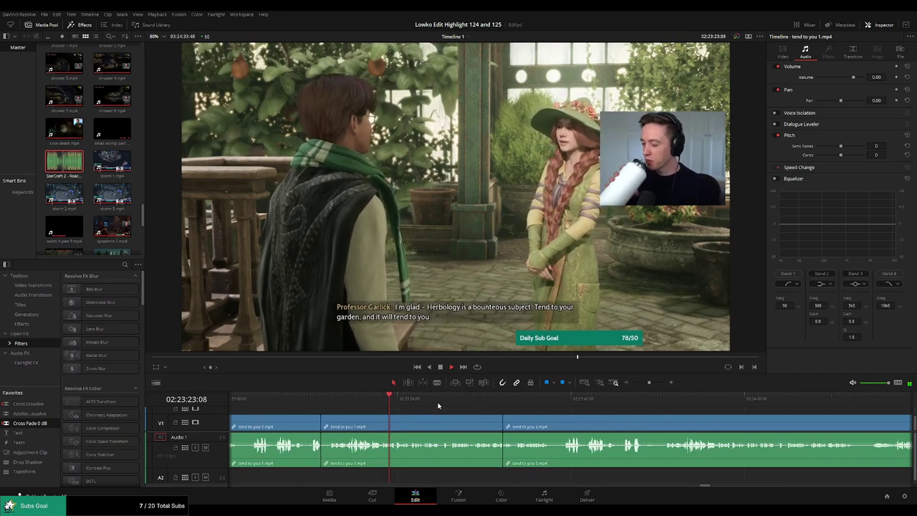
drag(428, 407, 497, 407)
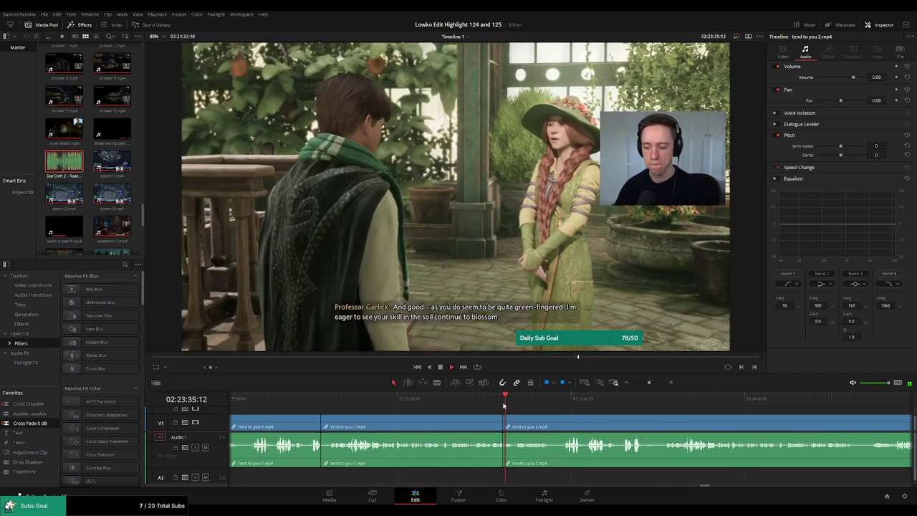
click(433, 400)
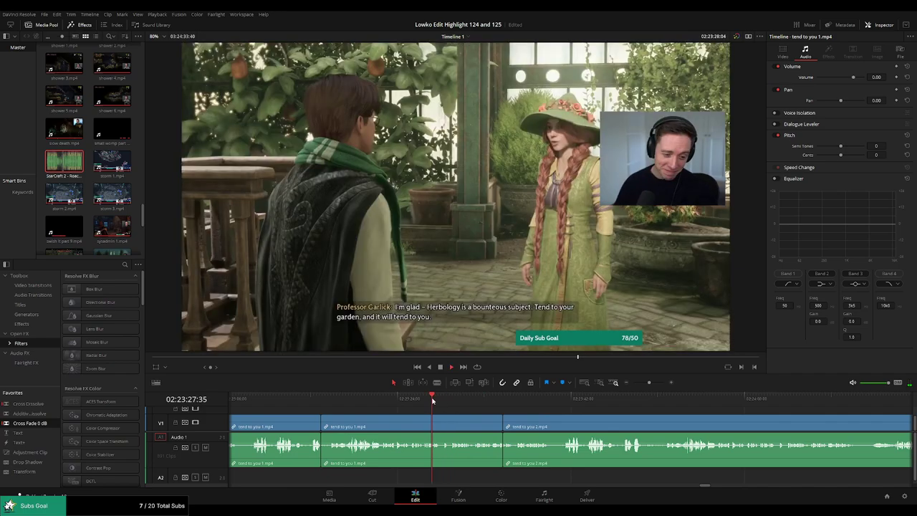
key(b)
click(442, 420)
key(a)
click(470, 427)
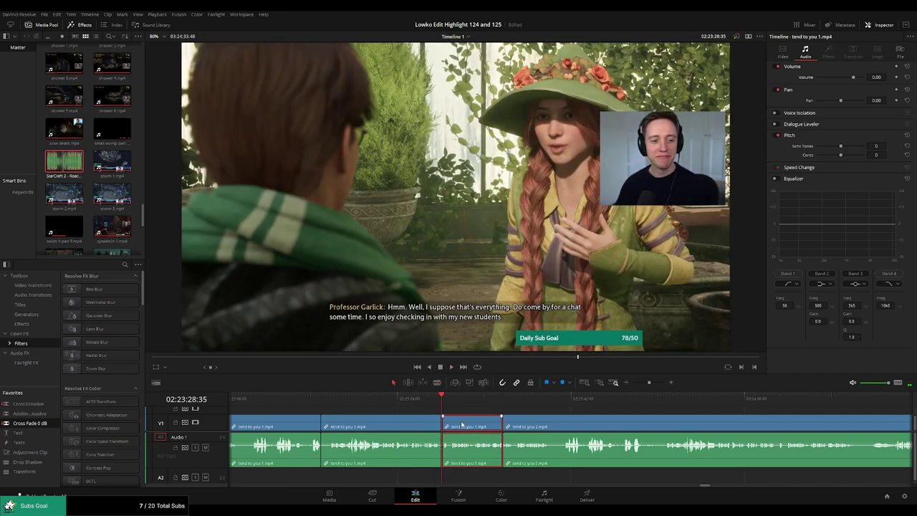
key(BackSpace)
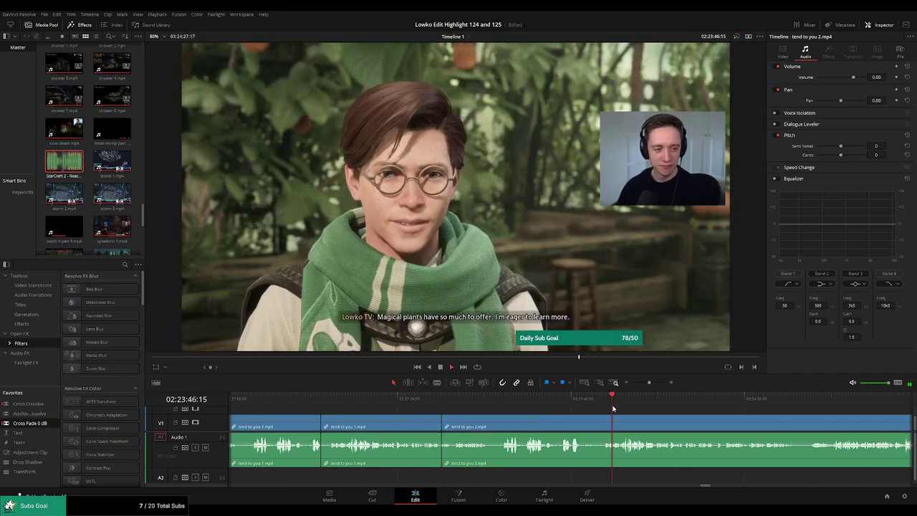
Play back the Professor Garlick dialogue to review the cuts and find the next pause.
click(660, 399)
click(681, 398)
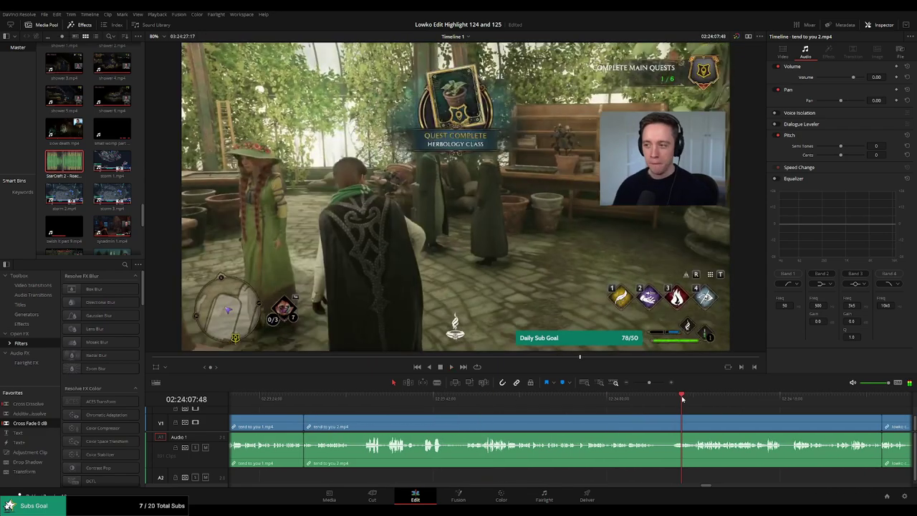
click(594, 398)
click(580, 398)
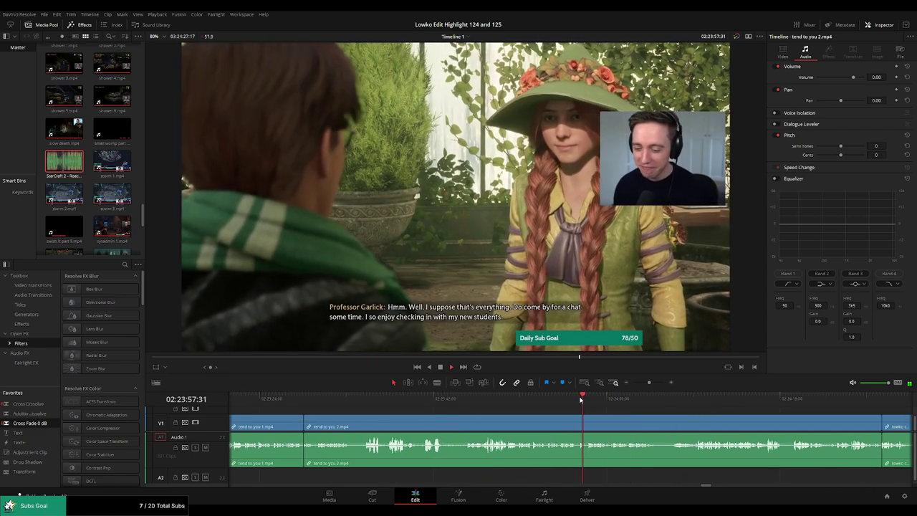
click(304, 397)
key(space)
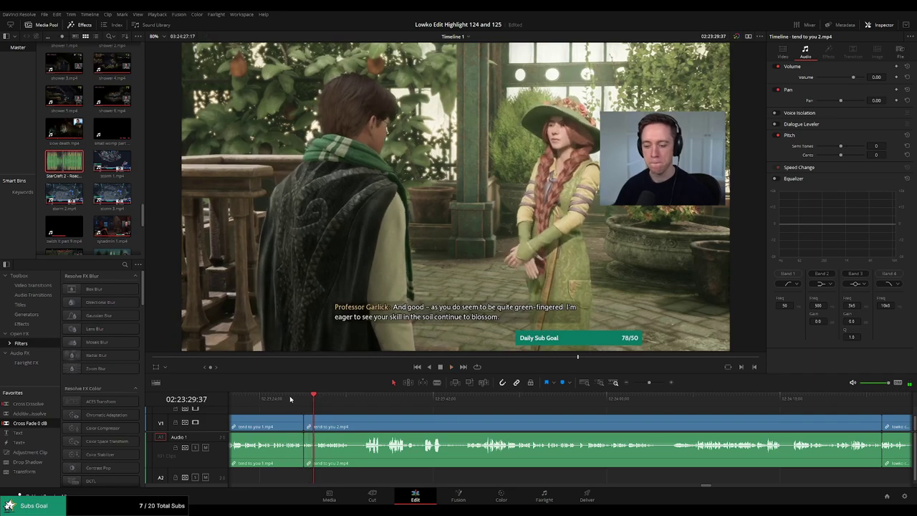
click(291, 399)
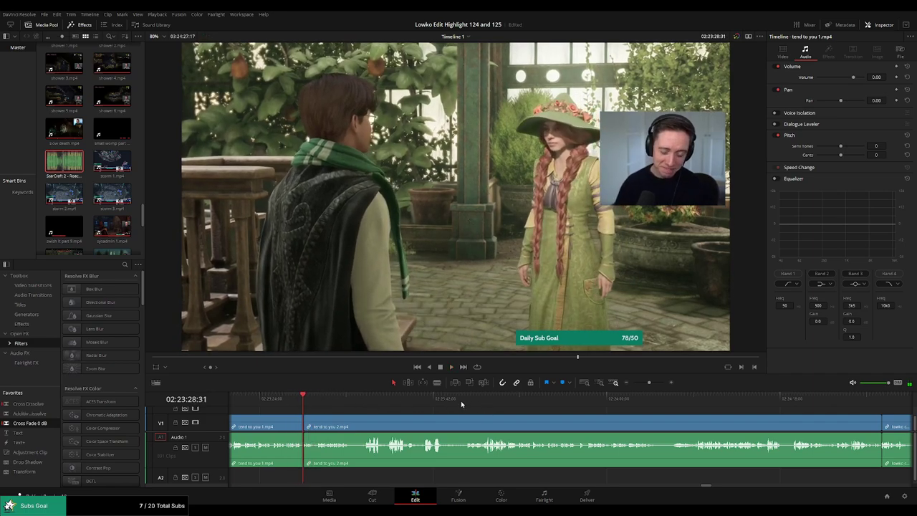
key(space)
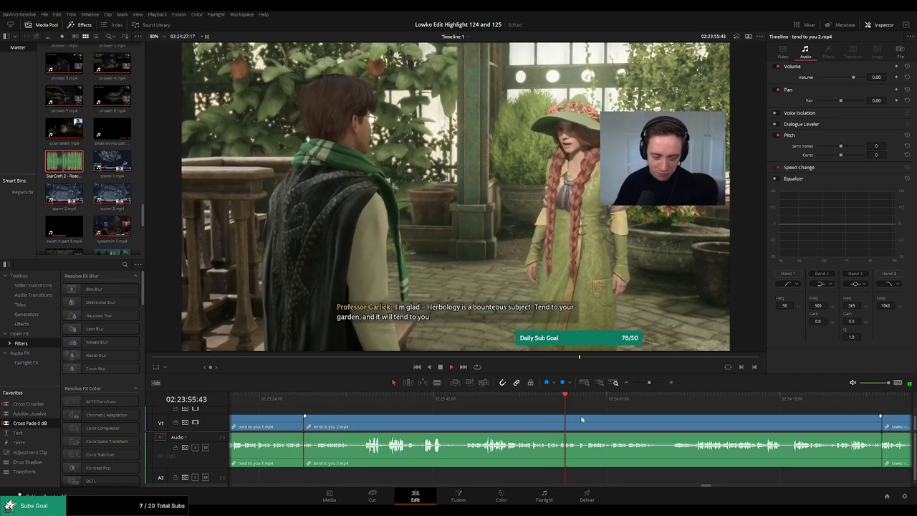
key(space)
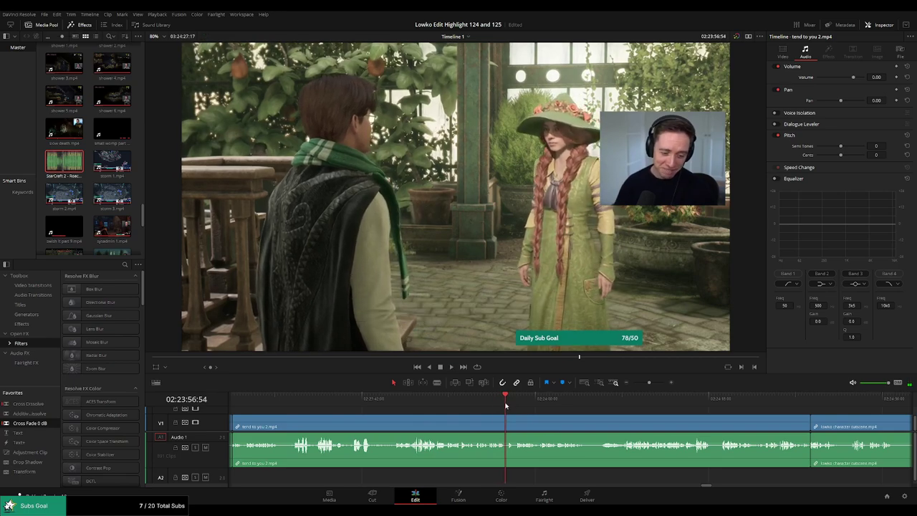
click(474, 428)
key(ctrl+b)
key(Delete)
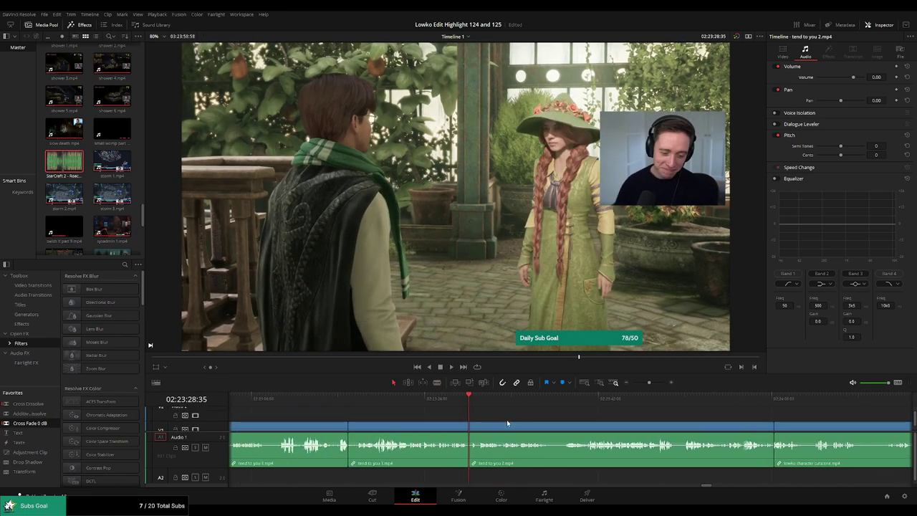
key(space)
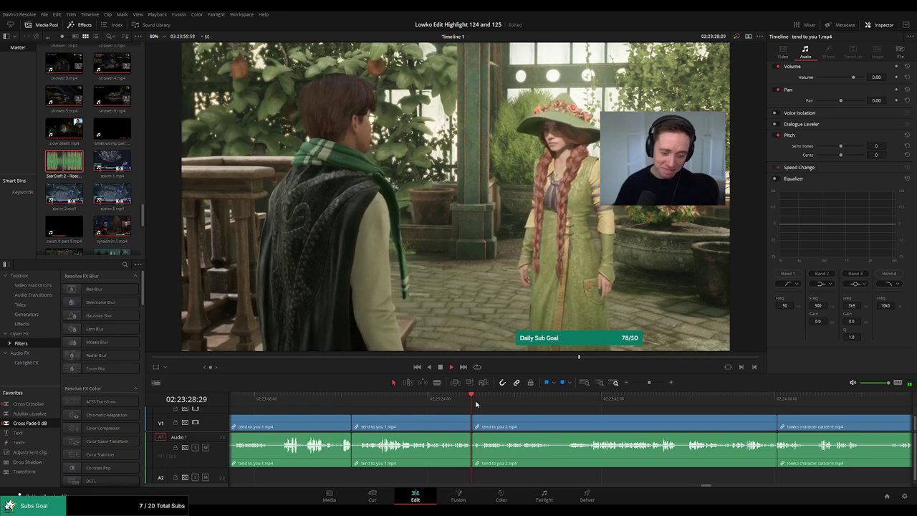
scroll(501, 430, up, 2)
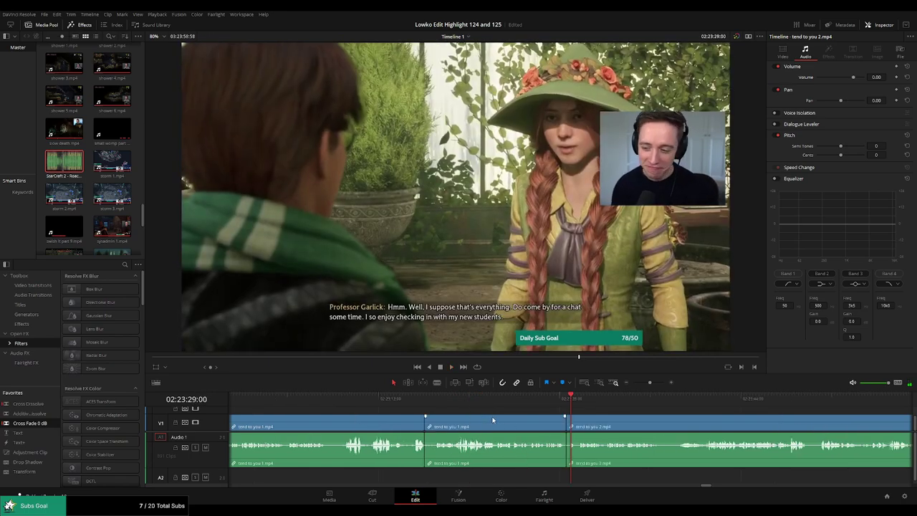
click(557, 399)
drag(558, 399, 559, 399)
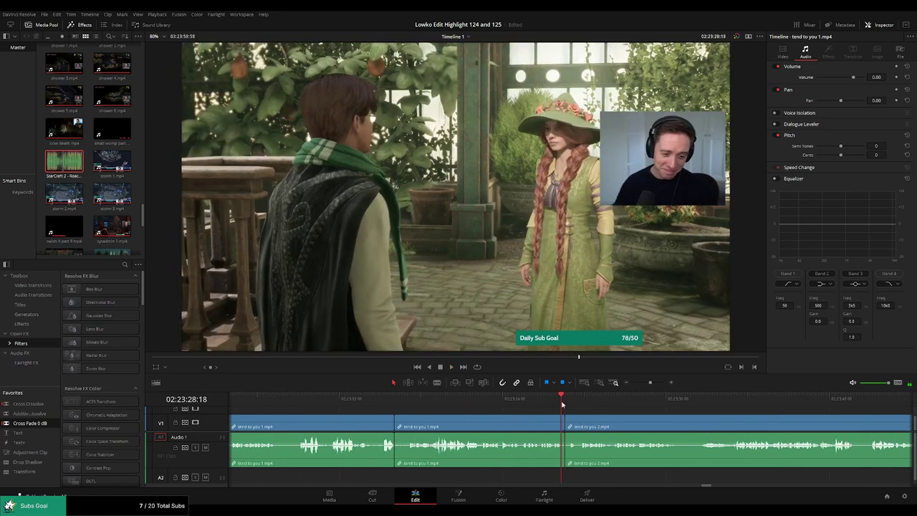
scroll(567, 415, up, 1)
drag(648, 384, 645, 388)
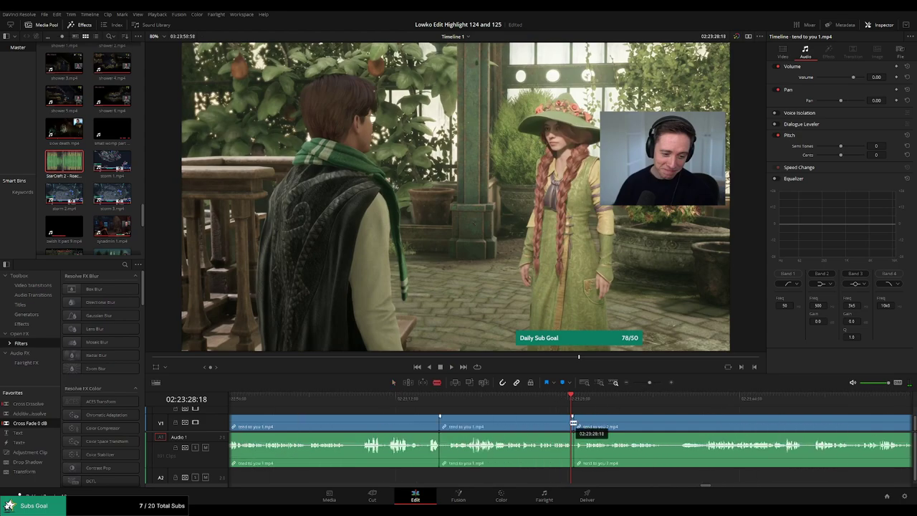
drag(570, 403, 563, 406)
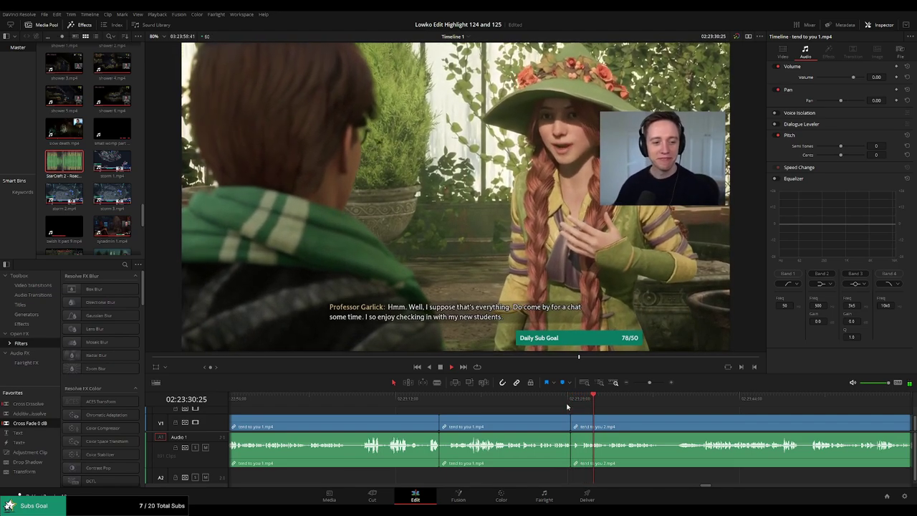
drag(649, 383, 651, 384)
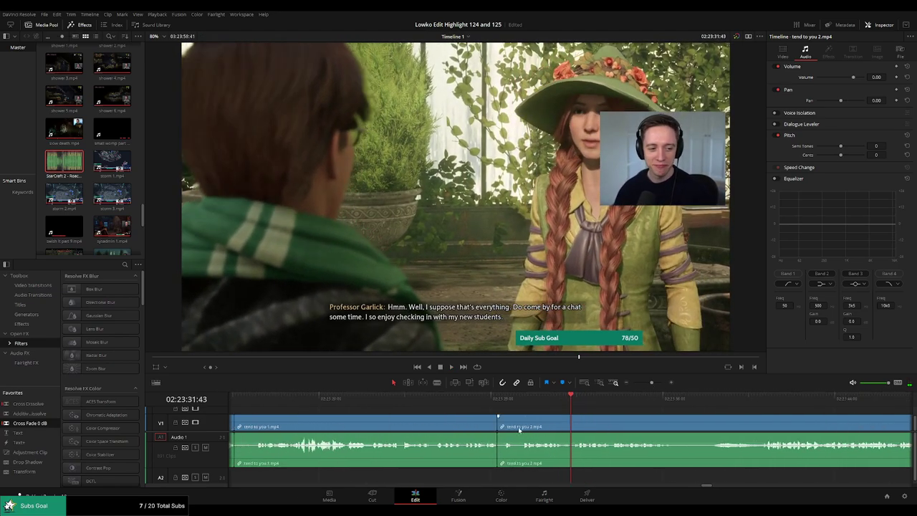
drag(498, 426, 502, 426)
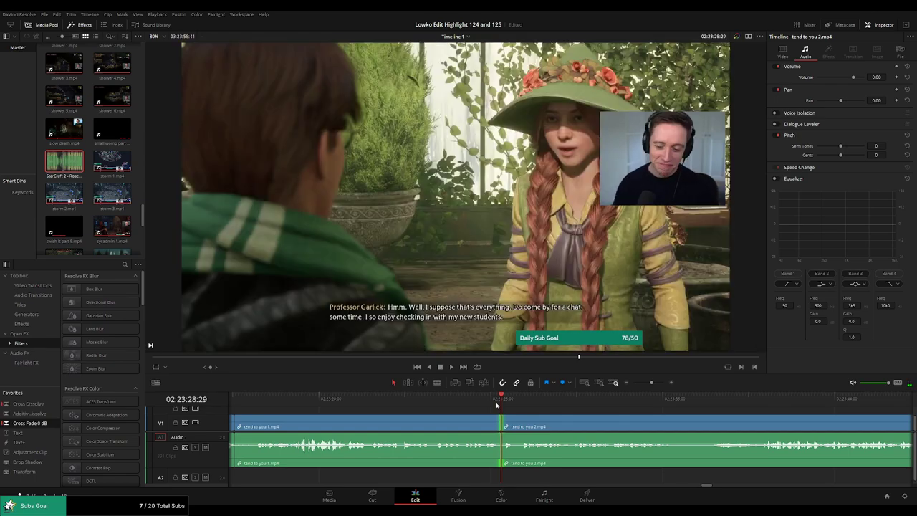
key(space)
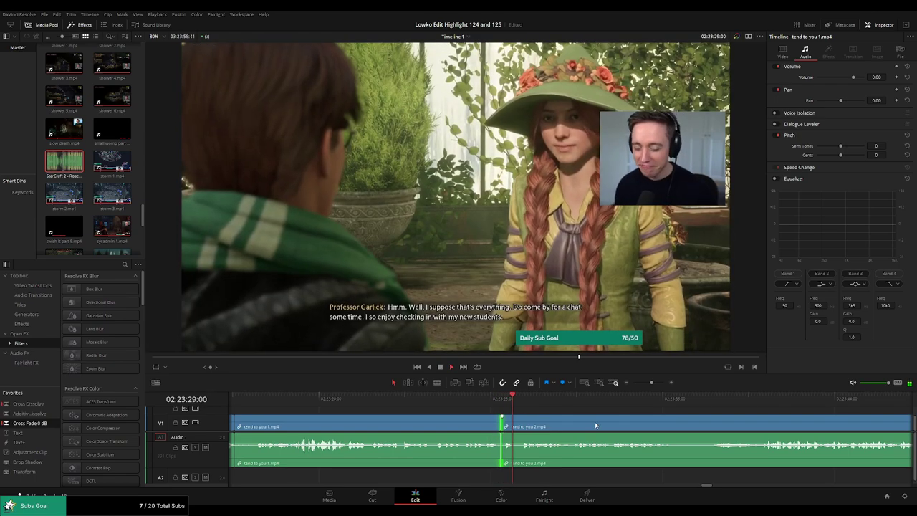
scroll(480, 405, right, 3)
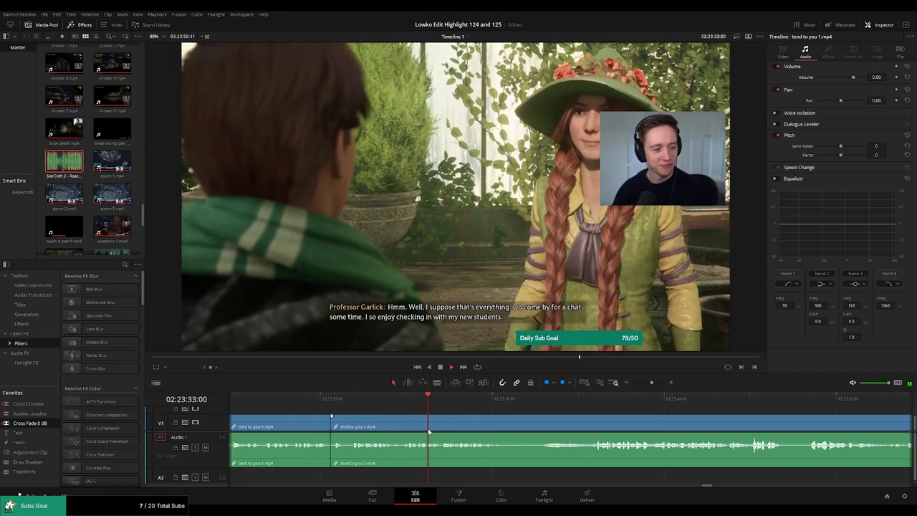
scroll(430, 409, left, 2)
click(350, 398)
click(342, 399)
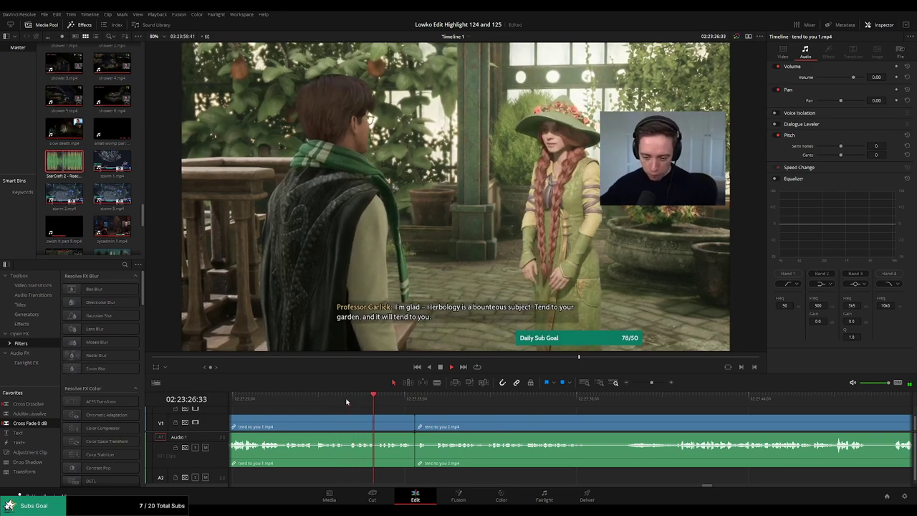
scroll(521, 412, right, 2)
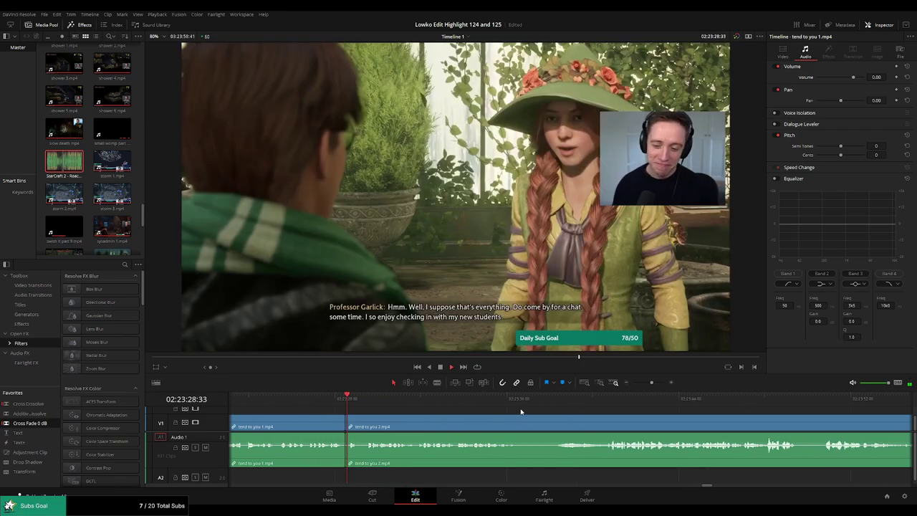
click(475, 400)
scroll(488, 411, right, 3)
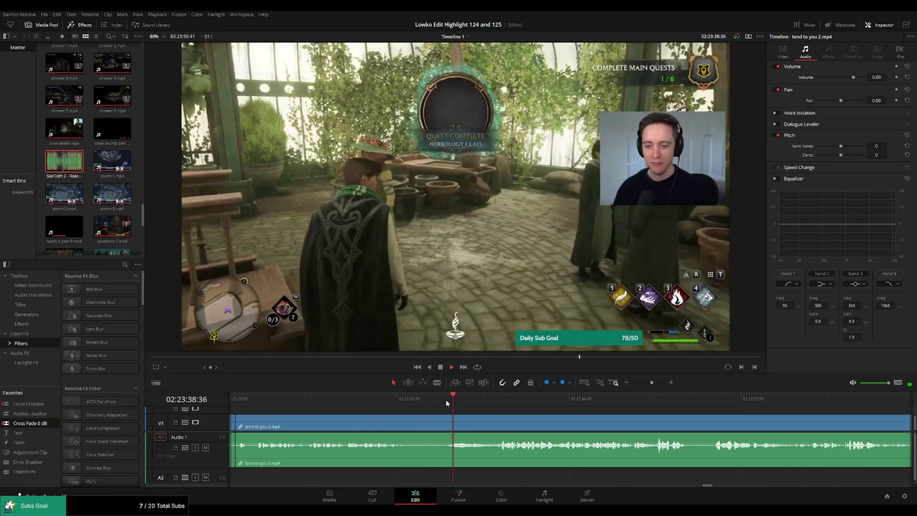
Blade 'tend to you 2.mp4' where the pause begins and ripple delete the leftover sliver.
click(494, 399)
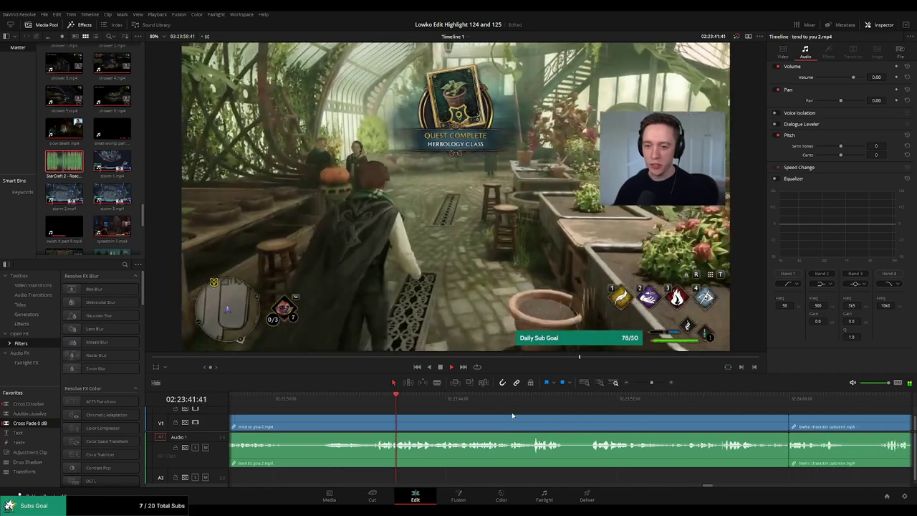
scroll(511, 419, right, 3)
click(373, 402)
key(space)
key(b)
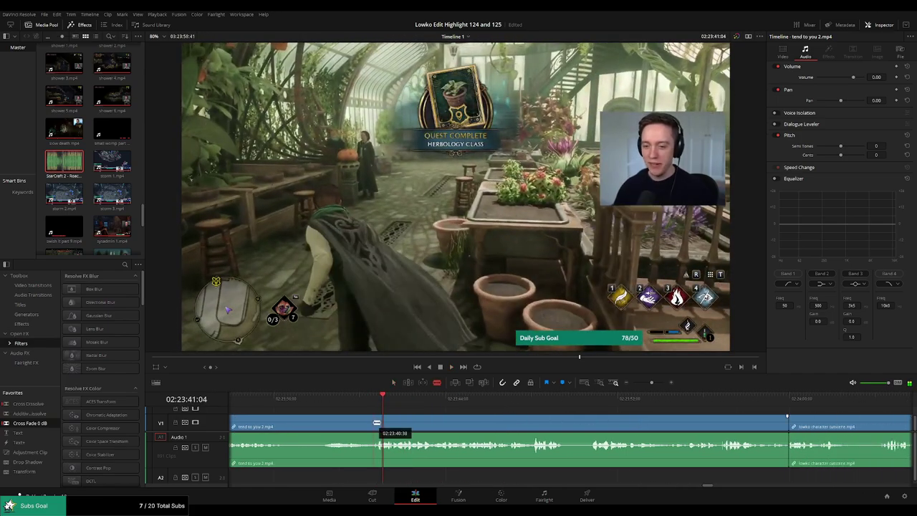
key(a)
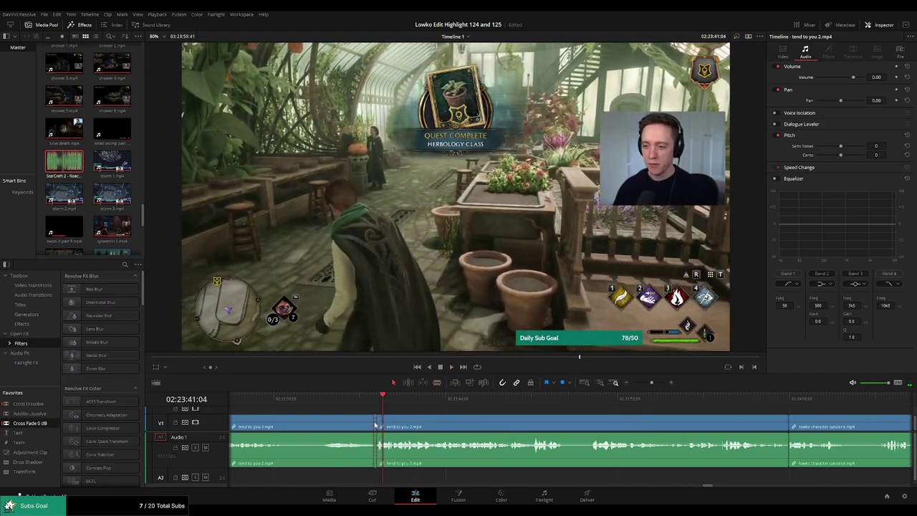
click(376, 426)
key(Delete)
key(space)
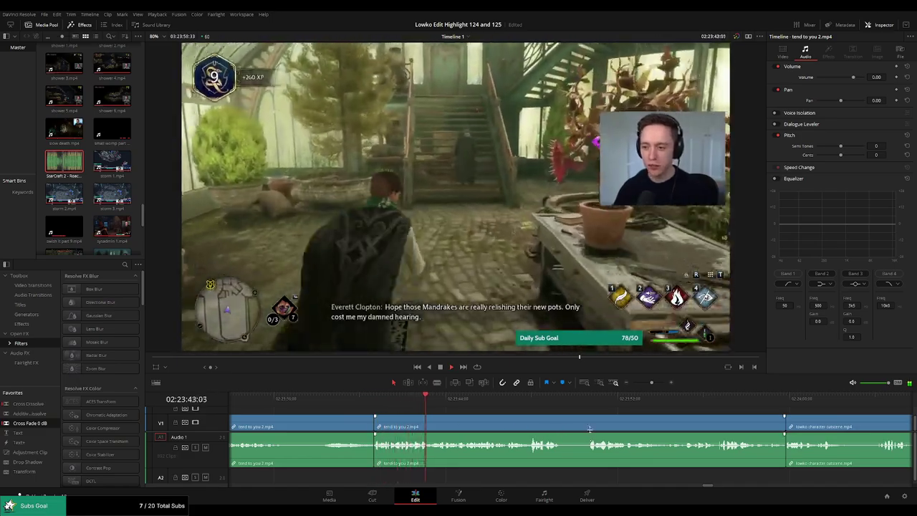
Remove another short dead-air piece and drag the clips together so no gap remains.
scroll(539, 416, right, 2)
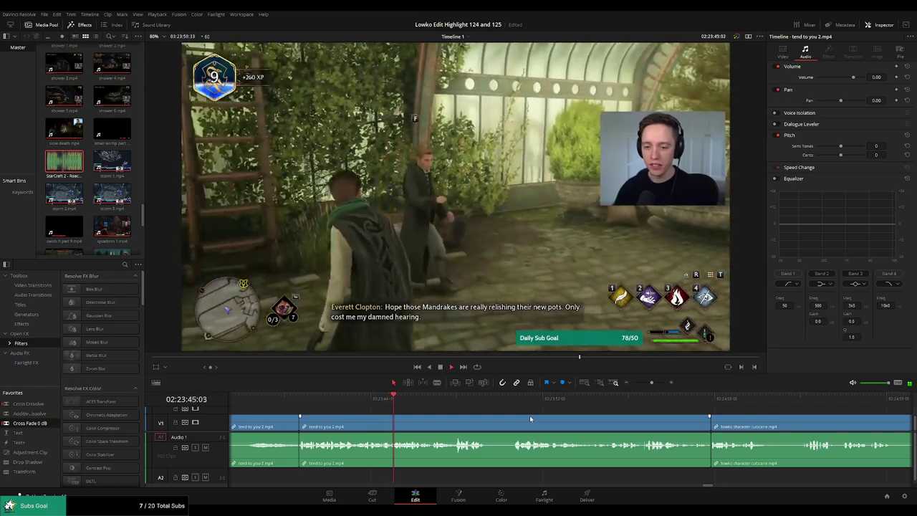
scroll(502, 419, right, 2)
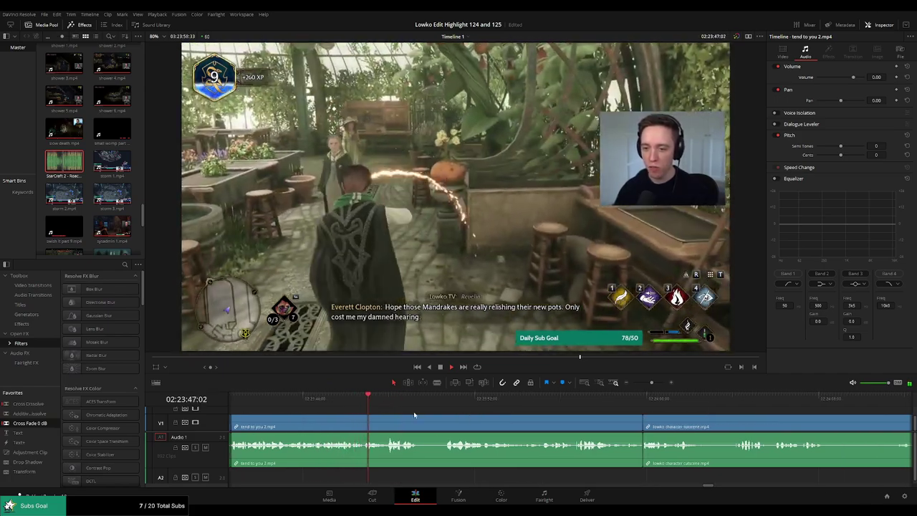
scroll(401, 417, right, 1)
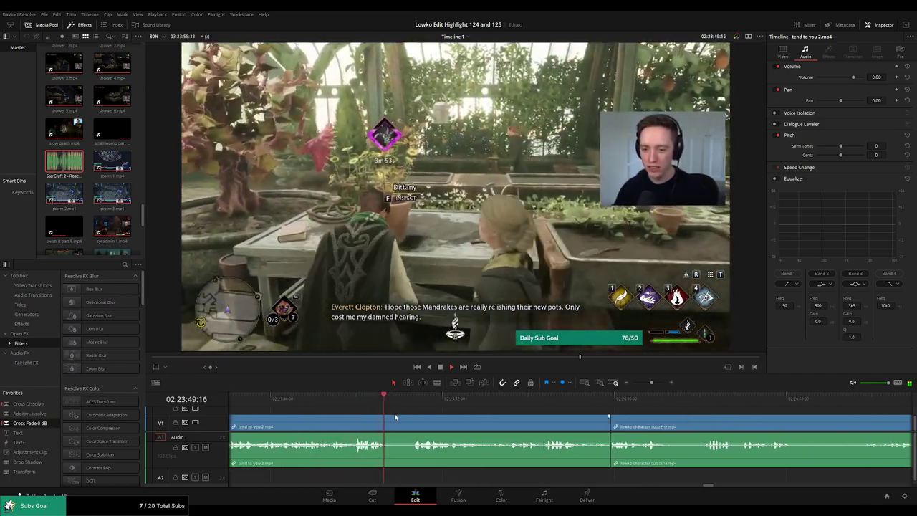
key(b)
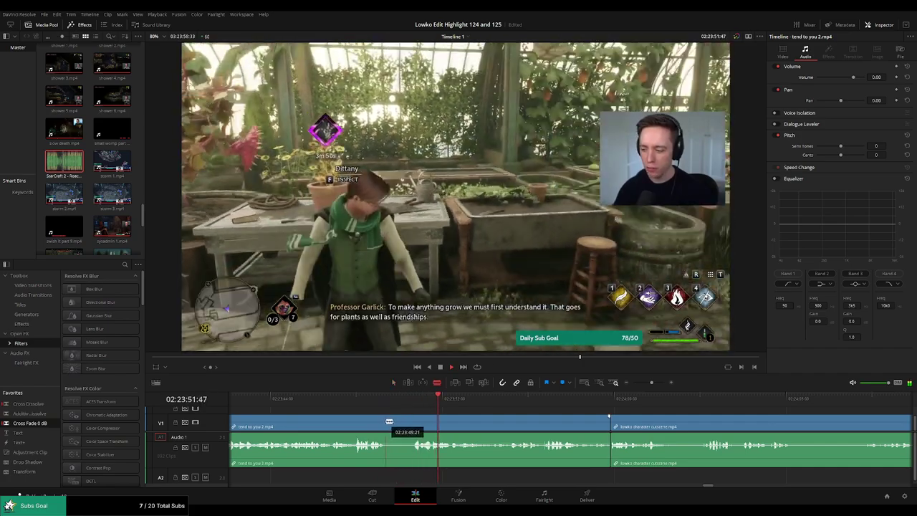
key(BackSpace)
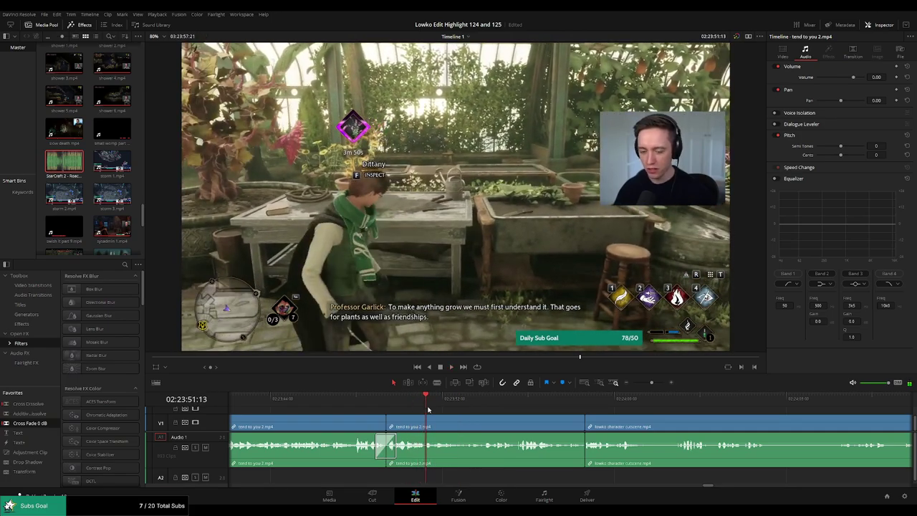
click(498, 406)
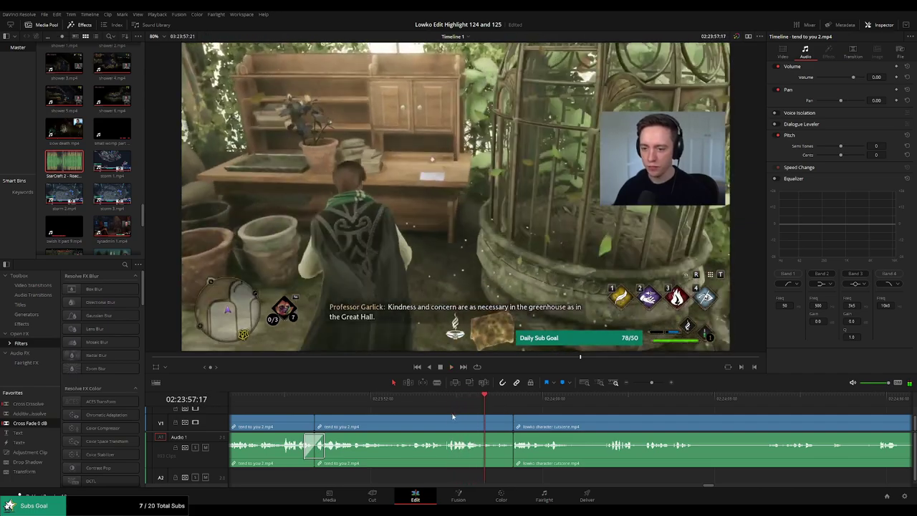
drag(448, 424, 480, 426)
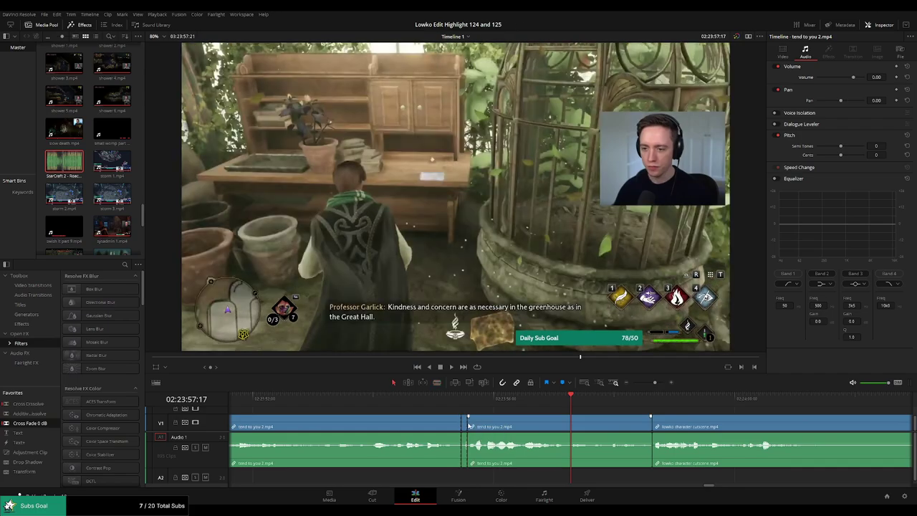
drag(466, 426, 443, 417)
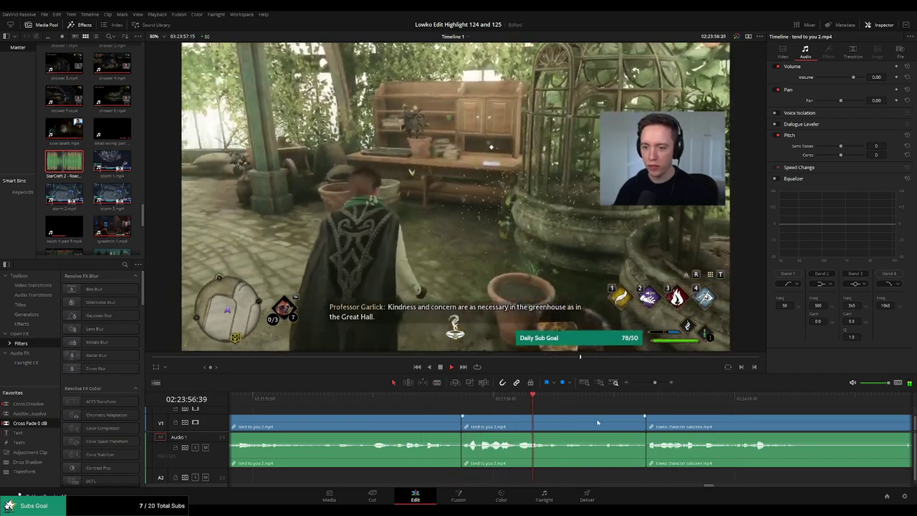
Cut out a further dead-air segment with Ctrl+B and zoom the timeline out.
scroll(530, 416, right, 3)
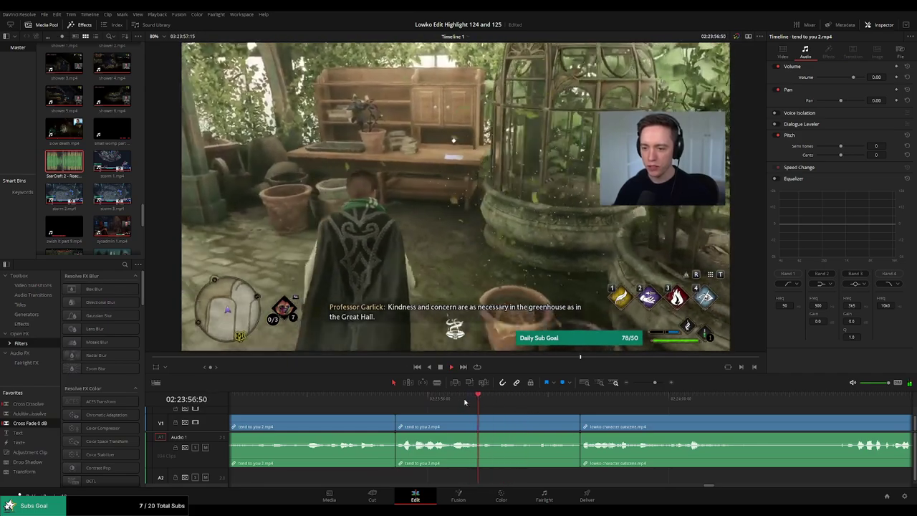
key(ctrl+b)
click(534, 428)
key(Delete)
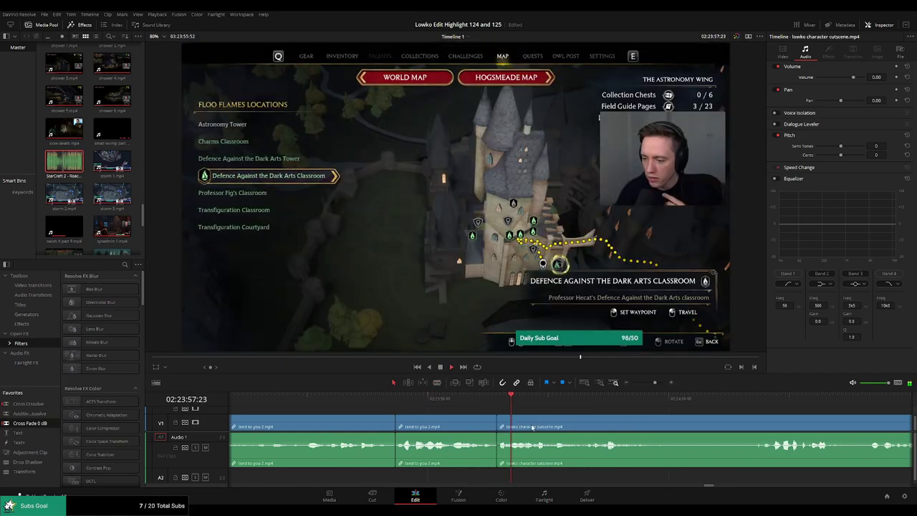
drag(655, 382, 652, 383)
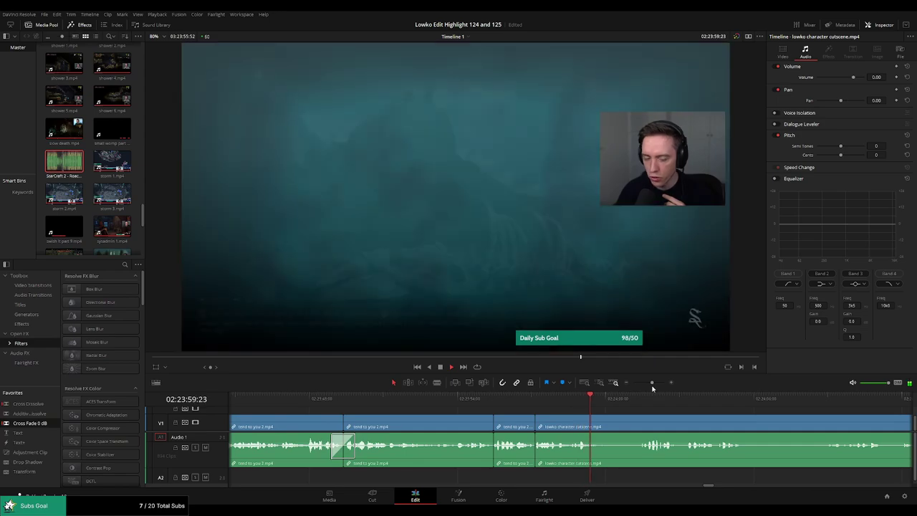
scroll(681, 416, right, 3)
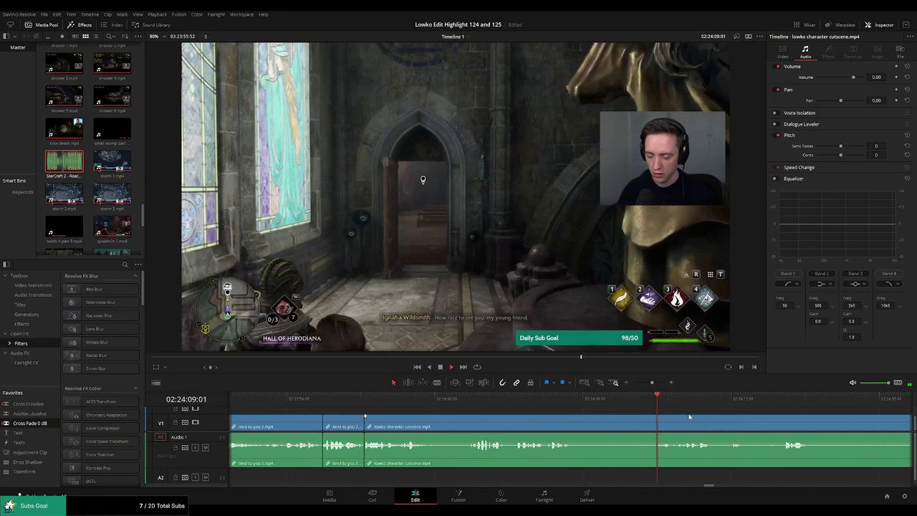
scroll(596, 408, right, 2)
Locate the unwanted part of 'lowko character cutscene.mp4' near the Revelio hint screen and delete it.
click(634, 400)
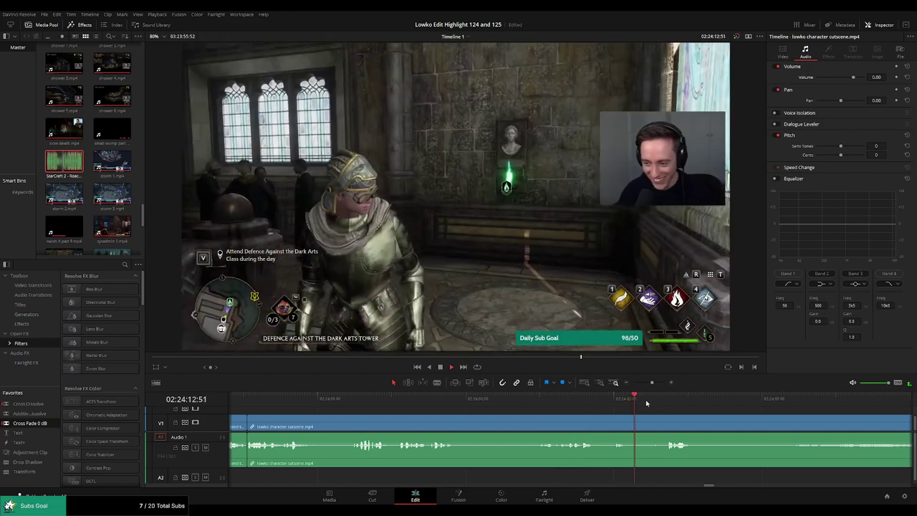
click(615, 400)
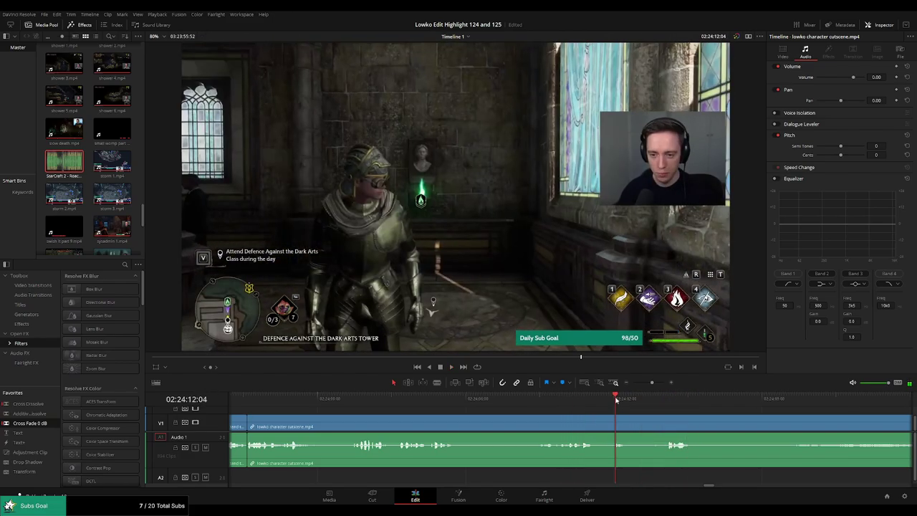
click(603, 400)
click(571, 398)
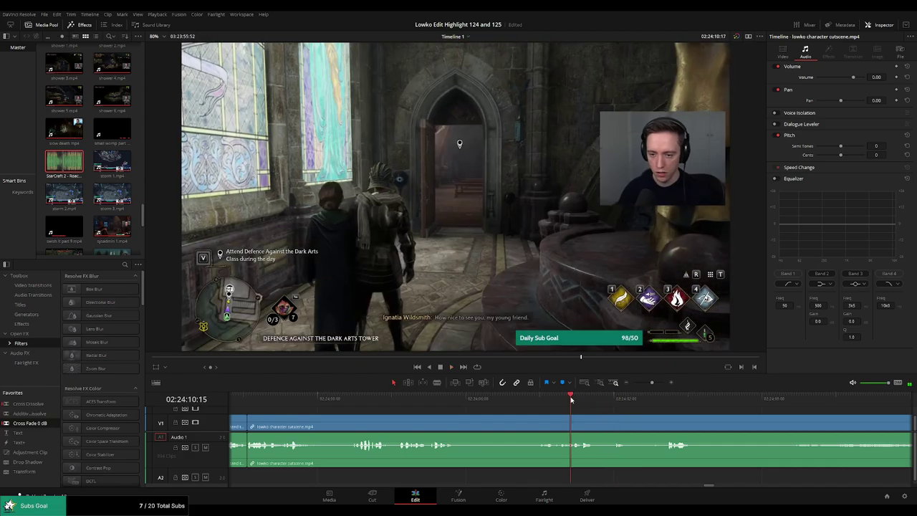
click(537, 403)
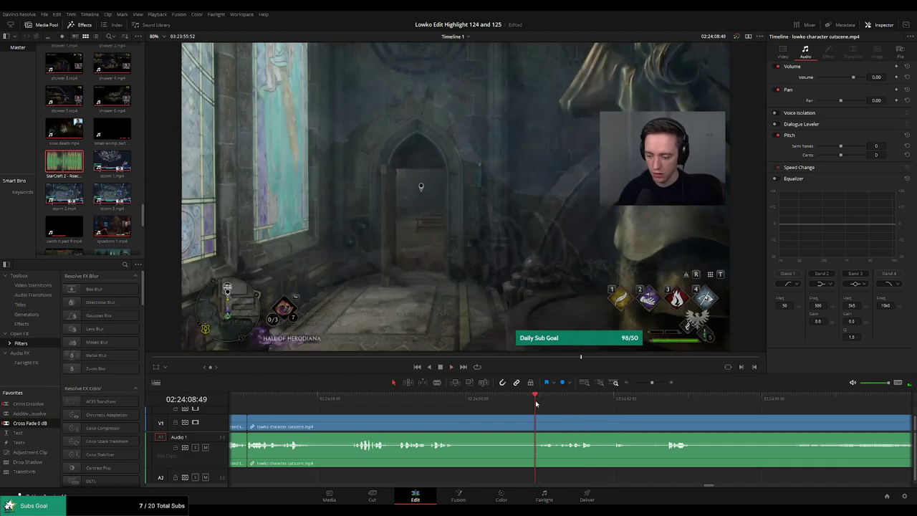
click(513, 403)
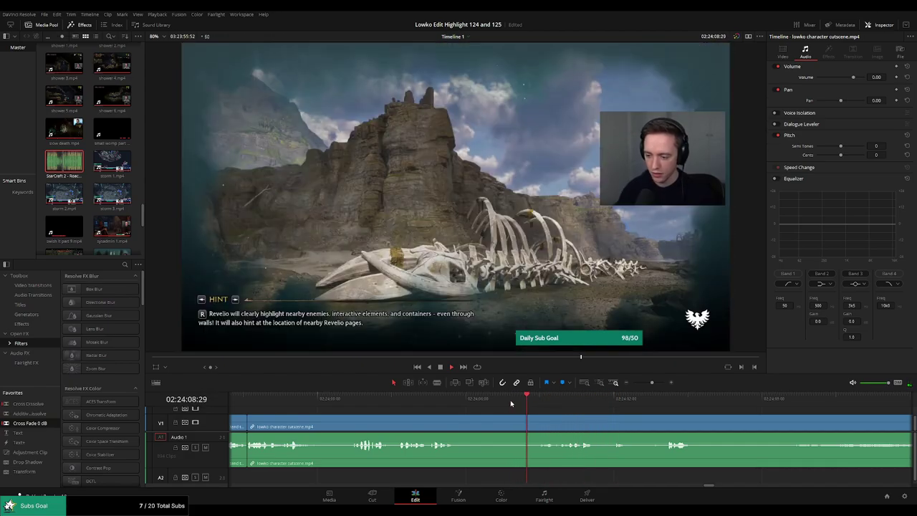
click(507, 404)
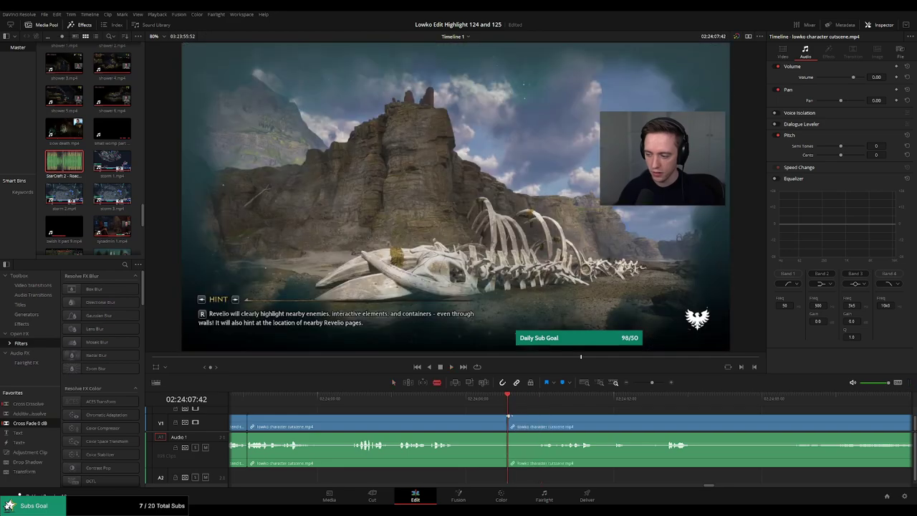
key(Delete)
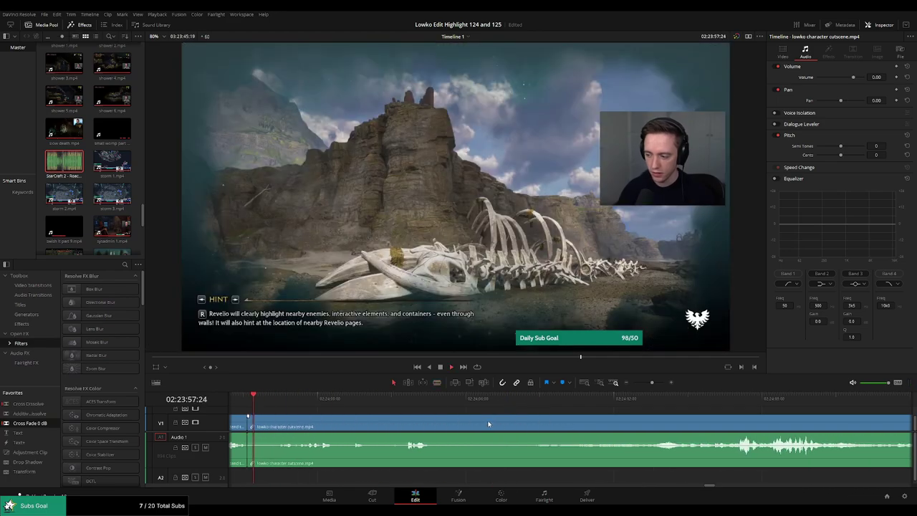
Undo the split to rejoin 'lowko character cutscene.mp4' and scrub through it toward 'peak 1.mp4'.
click(399, 421)
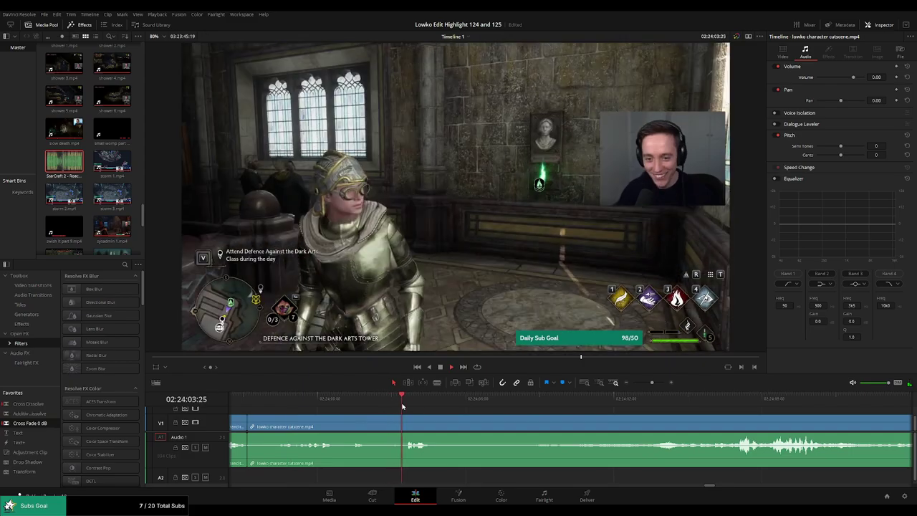
scroll(426, 424, right, 1)
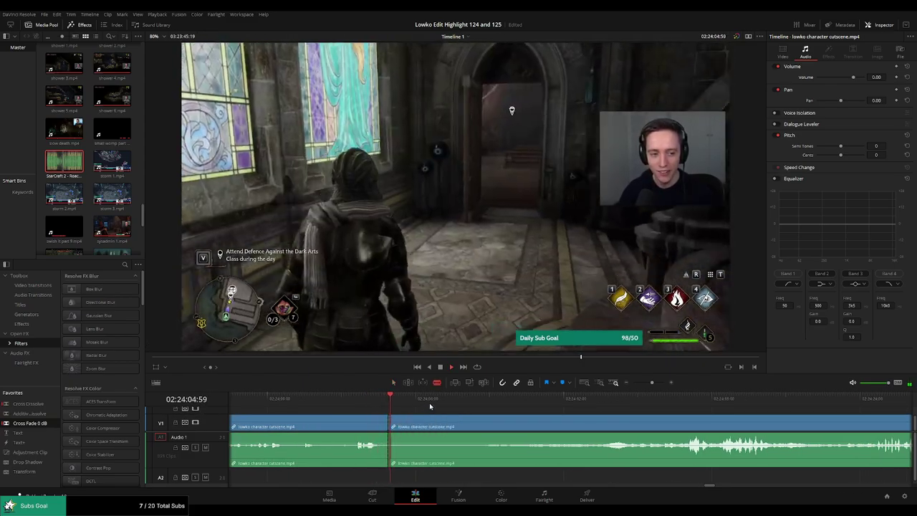
drag(430, 402, 443, 401)
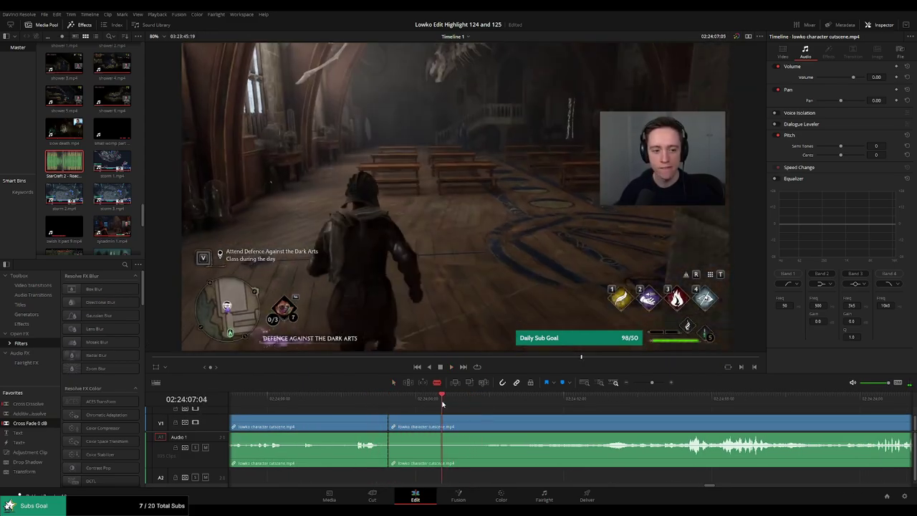
key(ctrl+z)
key(space)
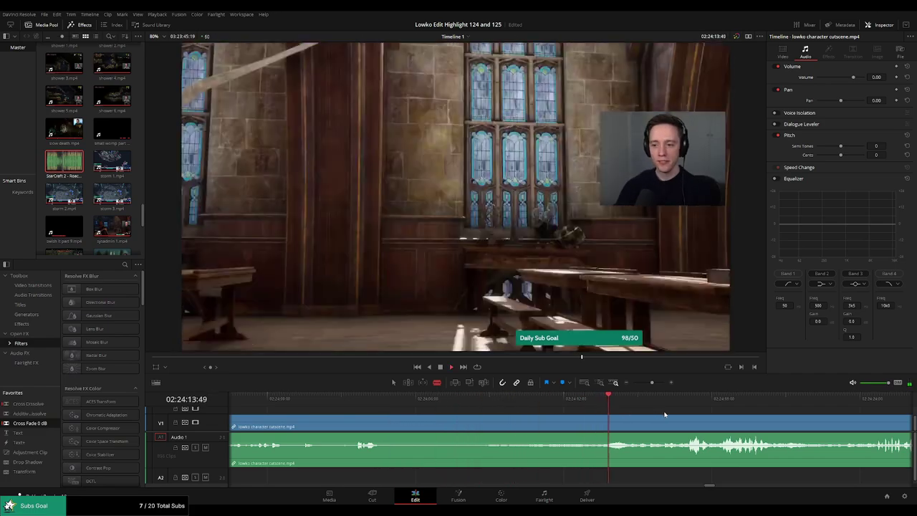
click(494, 399)
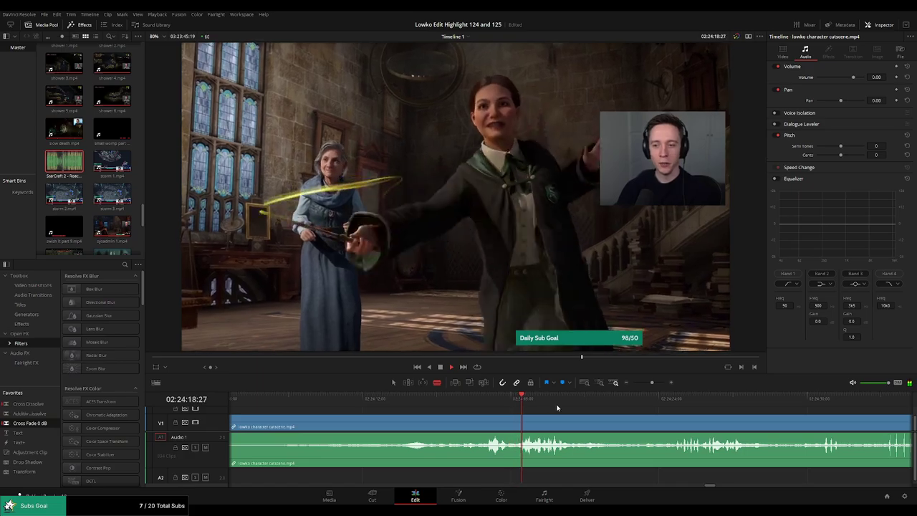
click(506, 404)
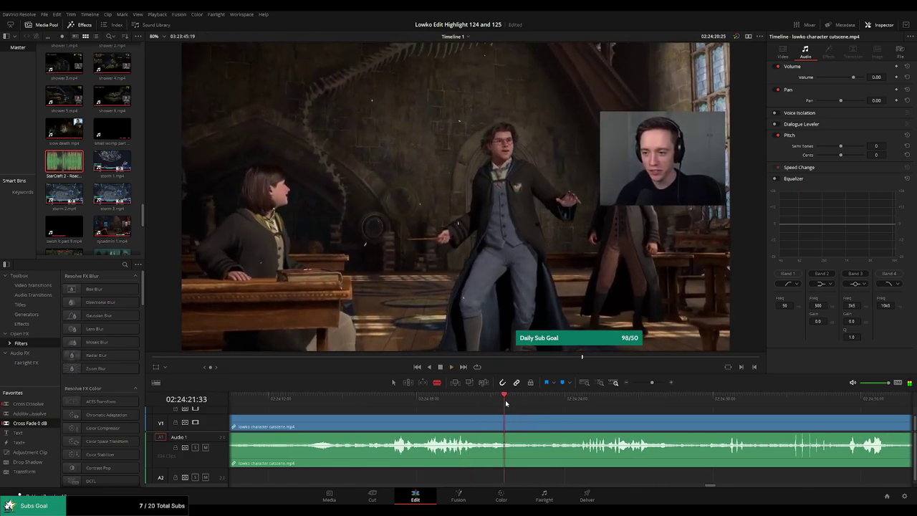
drag(506, 404, 546, 403)
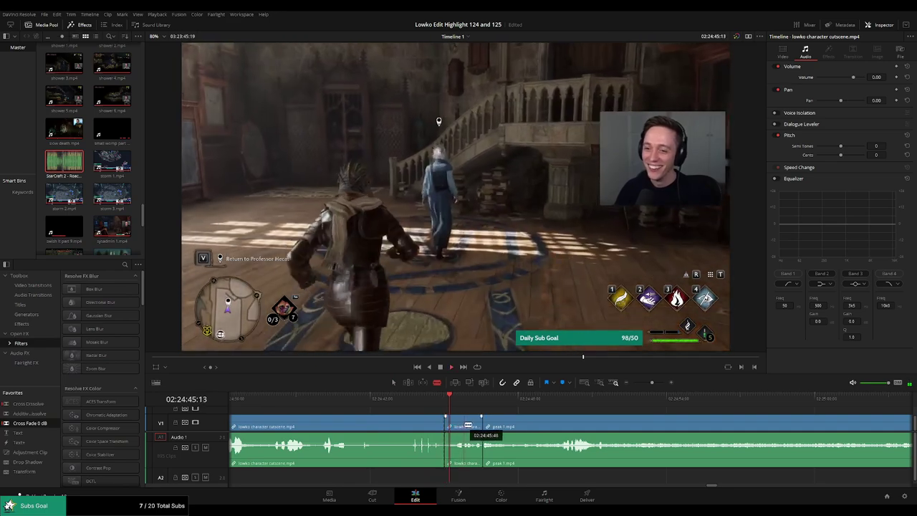
Ripple delete the leftover cutscene piece and find where the audiolog line starts in 'peak 1.mp4'.
click(467, 427)
key(Delete)
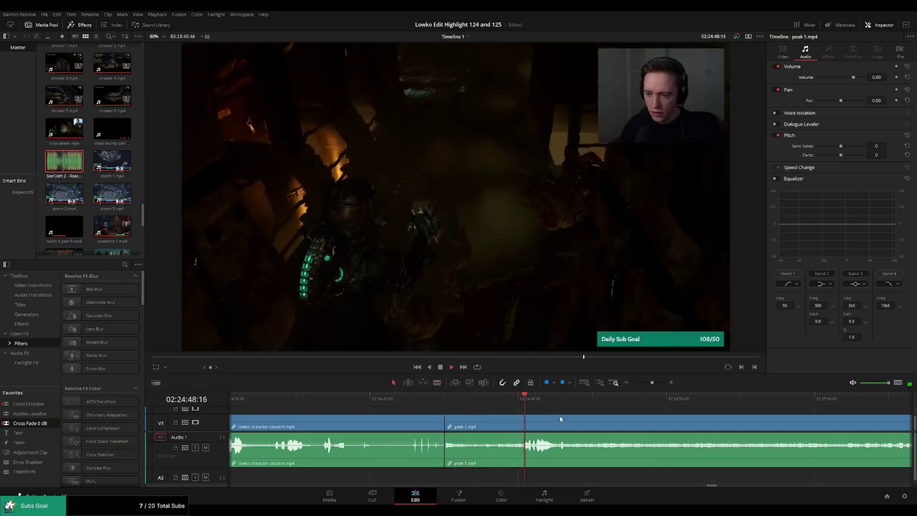
click(728, 411)
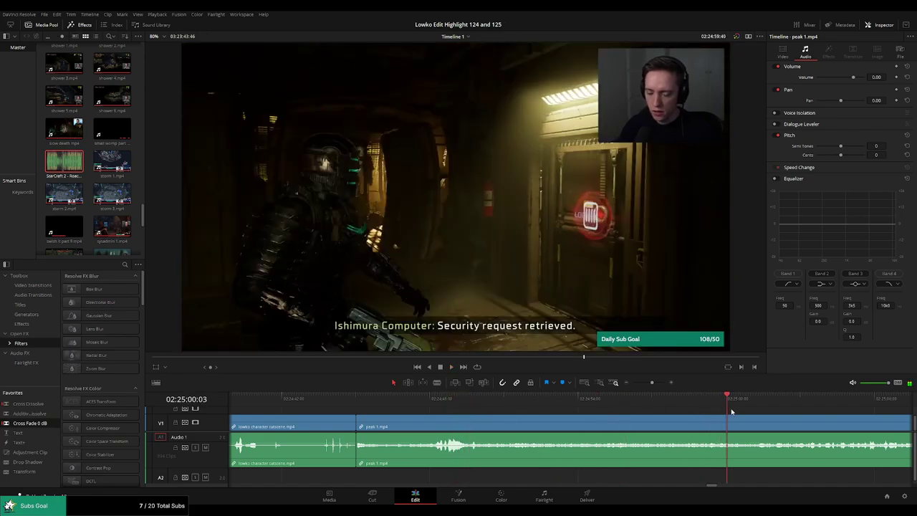
key(space)
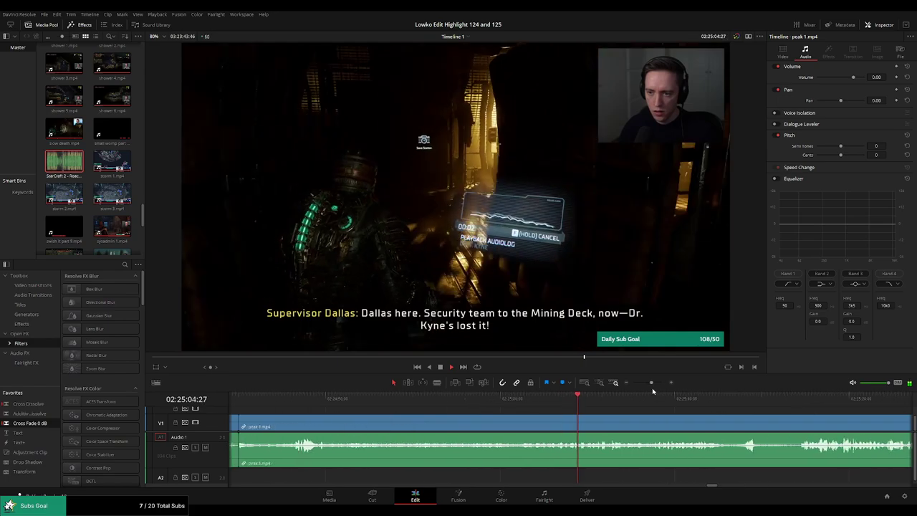
click(693, 412)
click(737, 414)
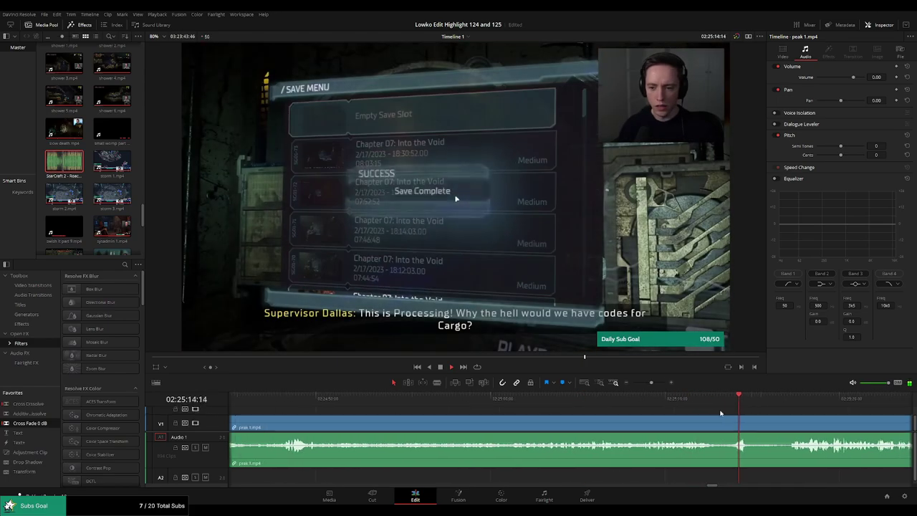
click(592, 402)
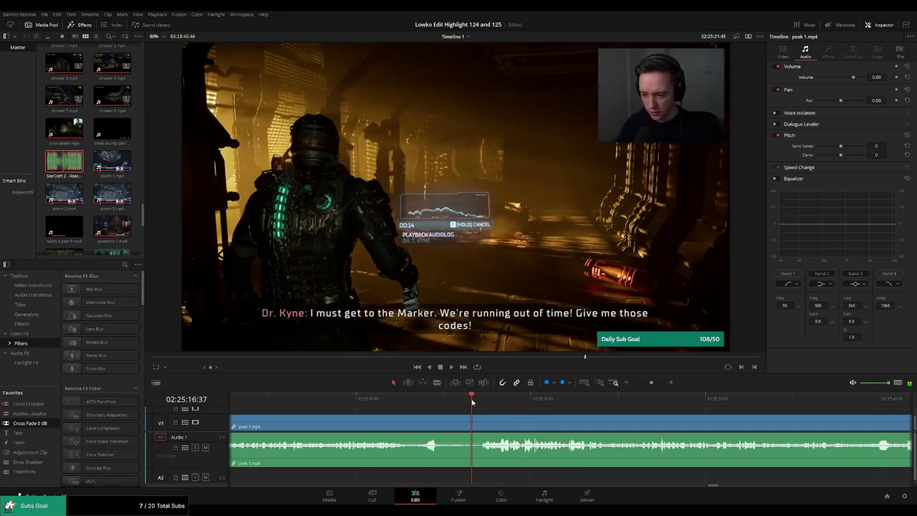
drag(471, 402, 466, 406)
Cut 'peak 1.mp4' at the playhead and delete the stretch before the cut.
key(ctrl+b)
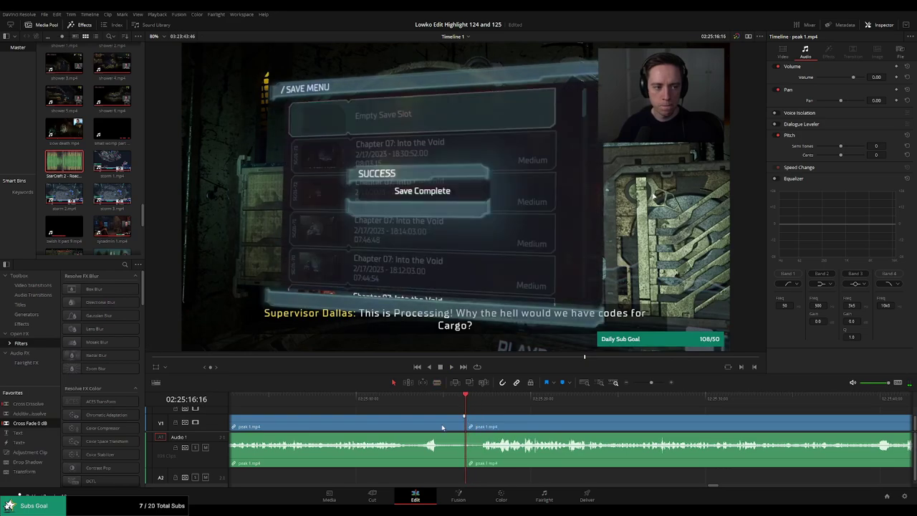
click(442, 428)
key(Delete)
key(space)
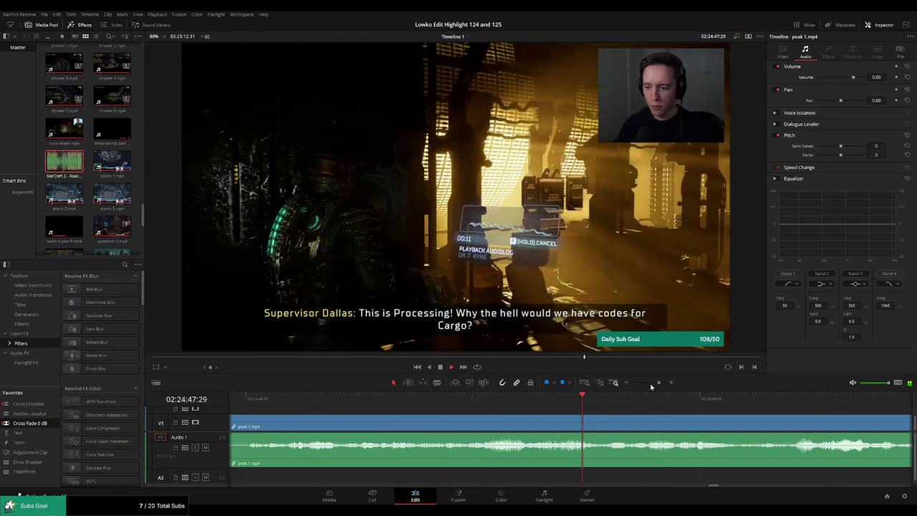
Zoom the timeline out and find where the 'peak 1.mp4' dialogue line ends.
mouse_move(651, 382)
mouse_down()
mouse_move(635, 385)
mouse_move(650, 387)
mouse_up()
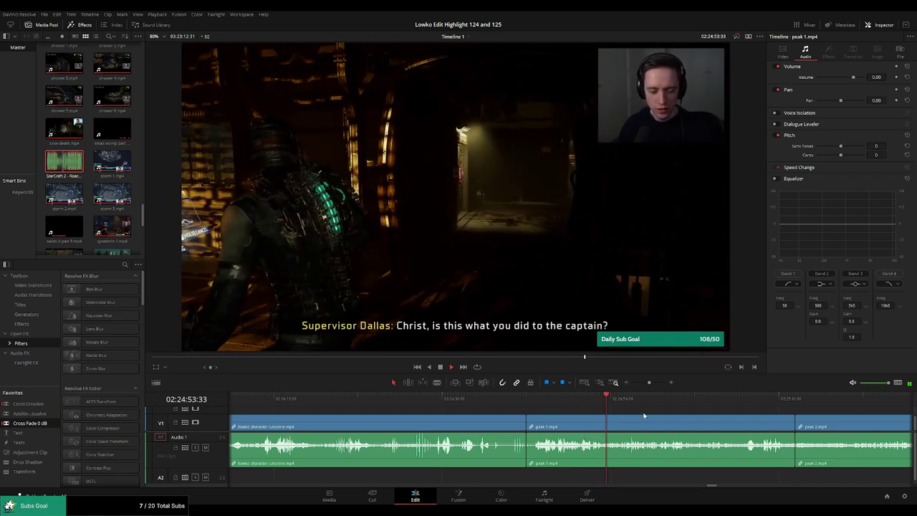
scroll(413, 405, right, 3)
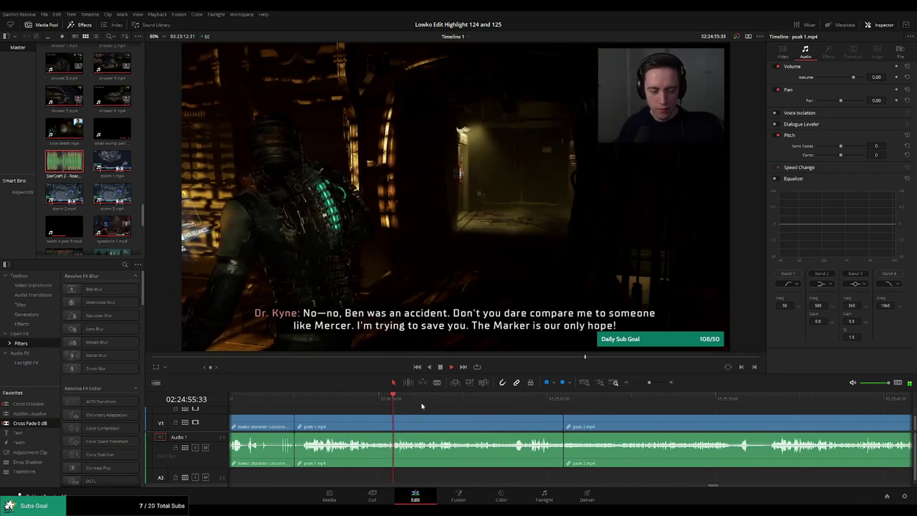
scroll(415, 406, right, 1)
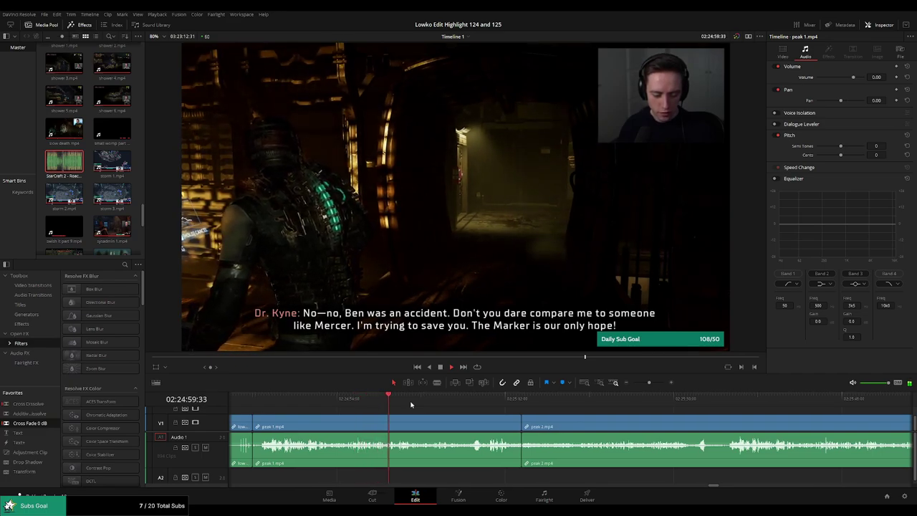
click(439, 402)
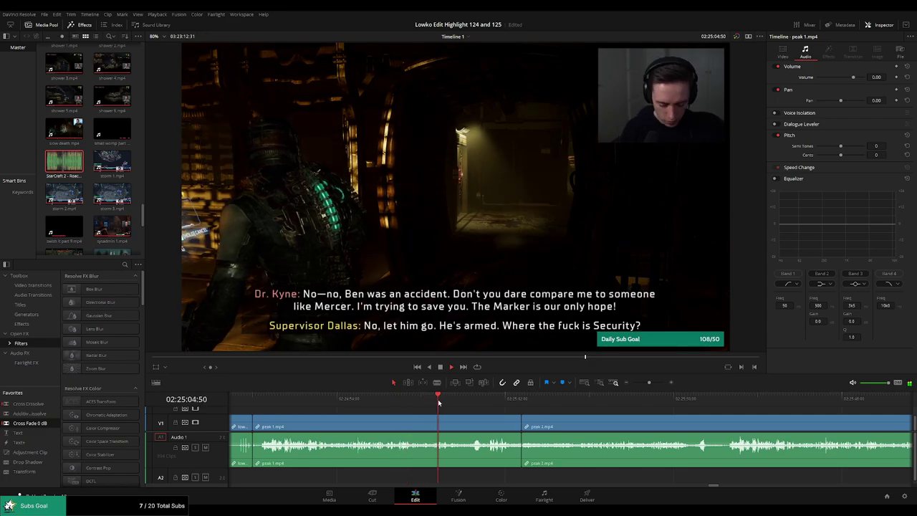
click(473, 402)
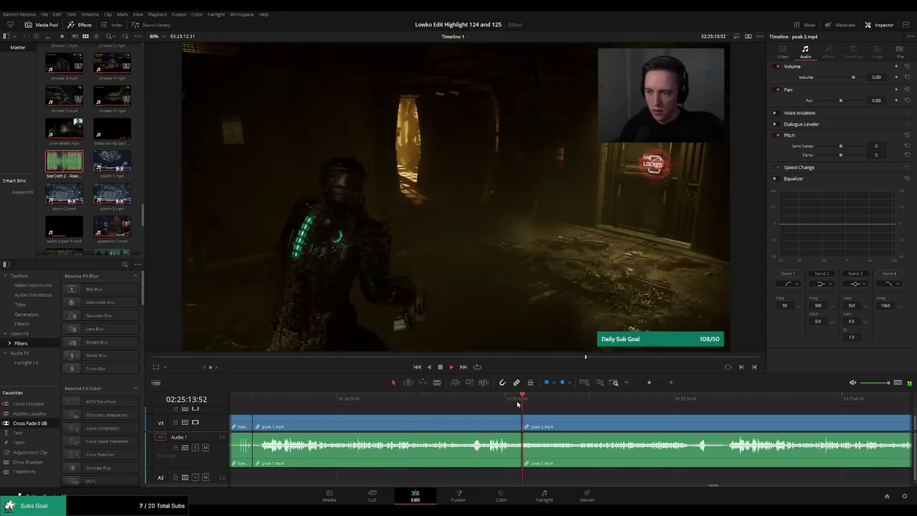
click(468, 402)
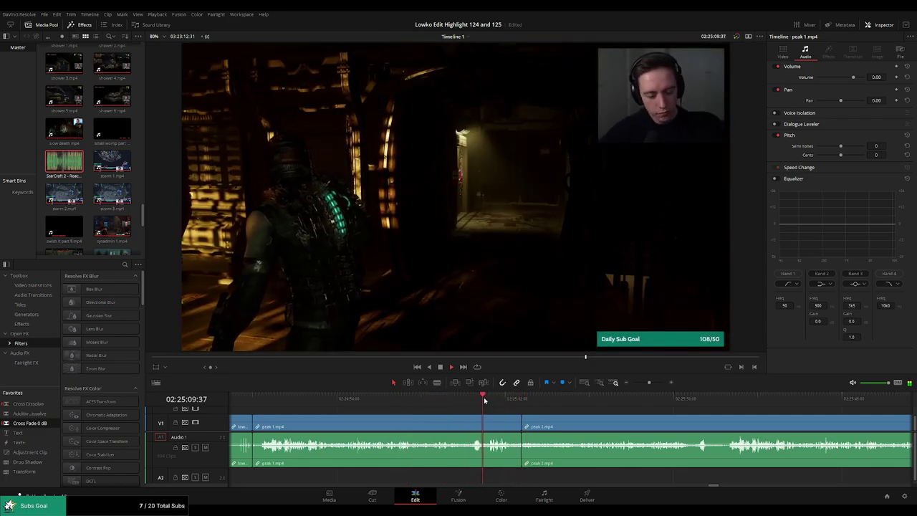
scroll(504, 420, left, 3)
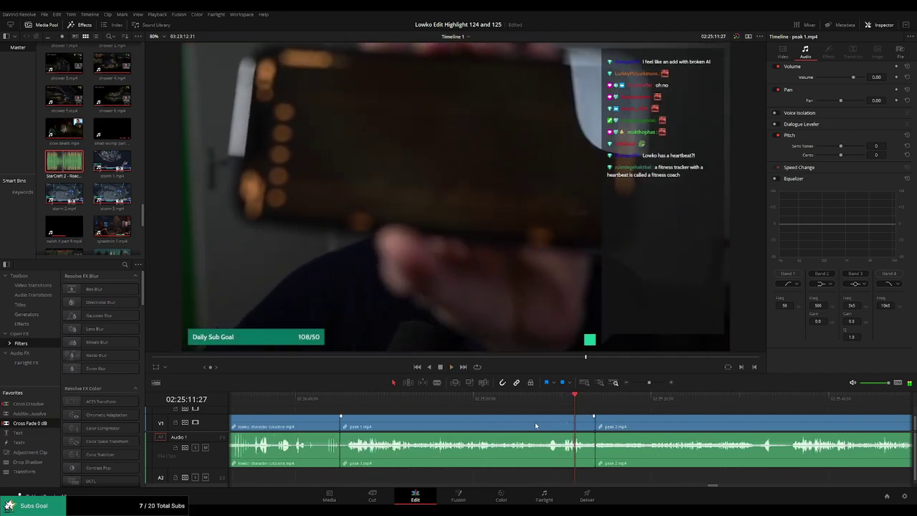
Split off the end of 'peak 1.mp4' and delete the short piece before 'peak 2.mp4'.
scroll(515, 421, up, 2)
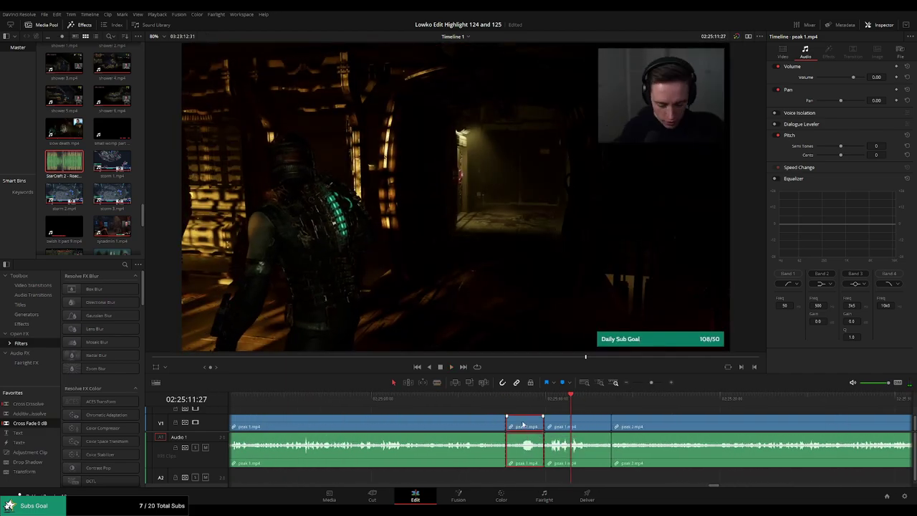
drag(510, 424, 506, 409)
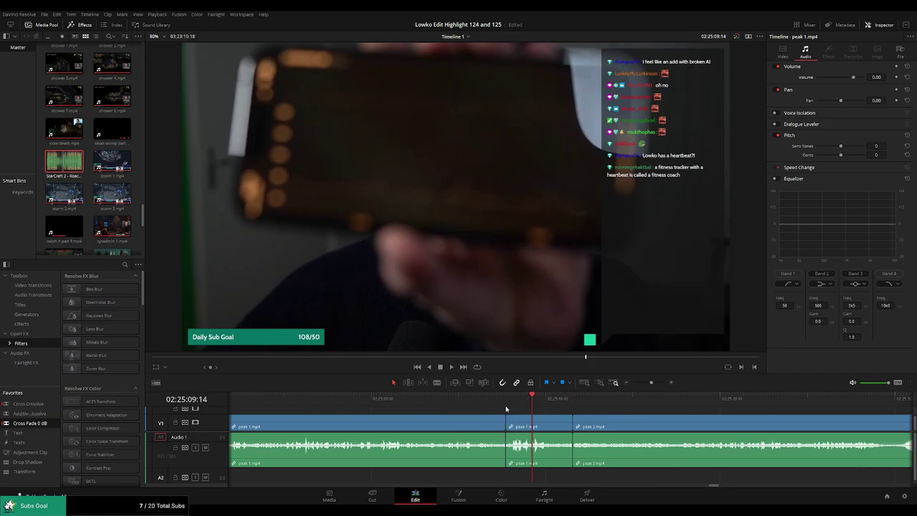
key(slash)
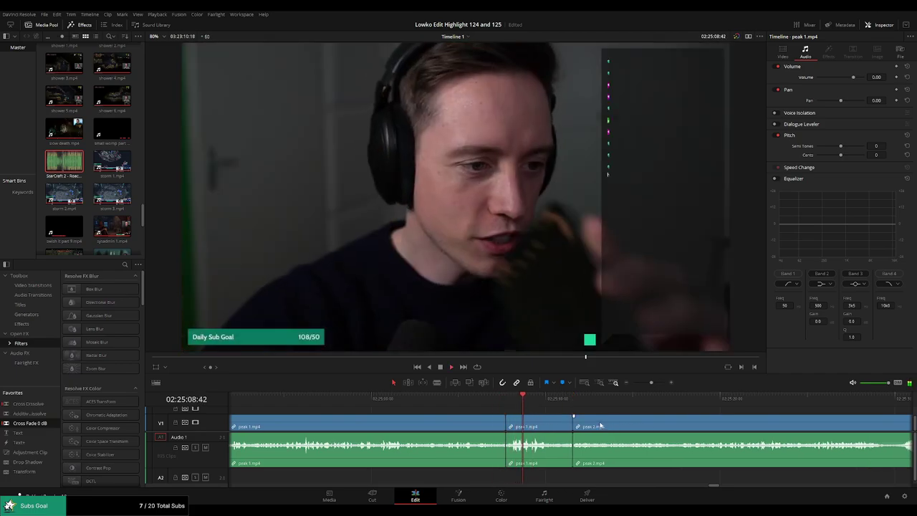
scroll(533, 413, right, 2)
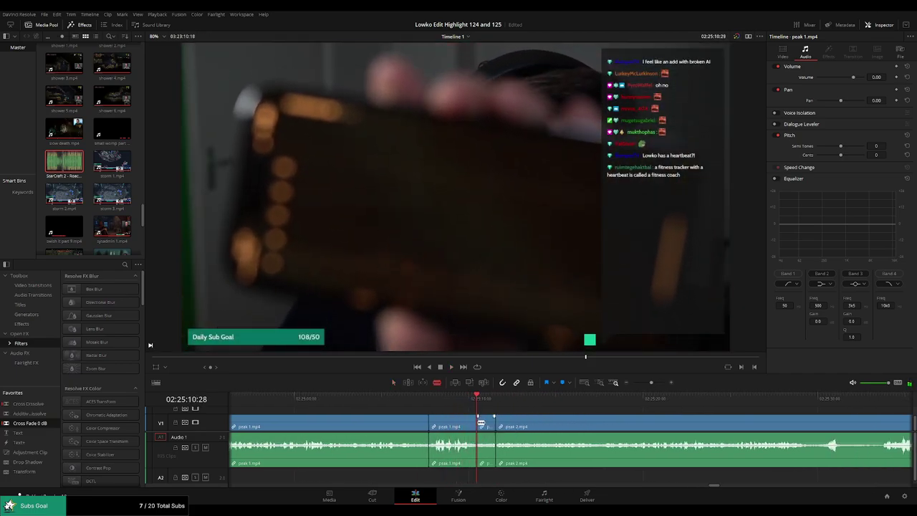
click(481, 423)
key(Delete)
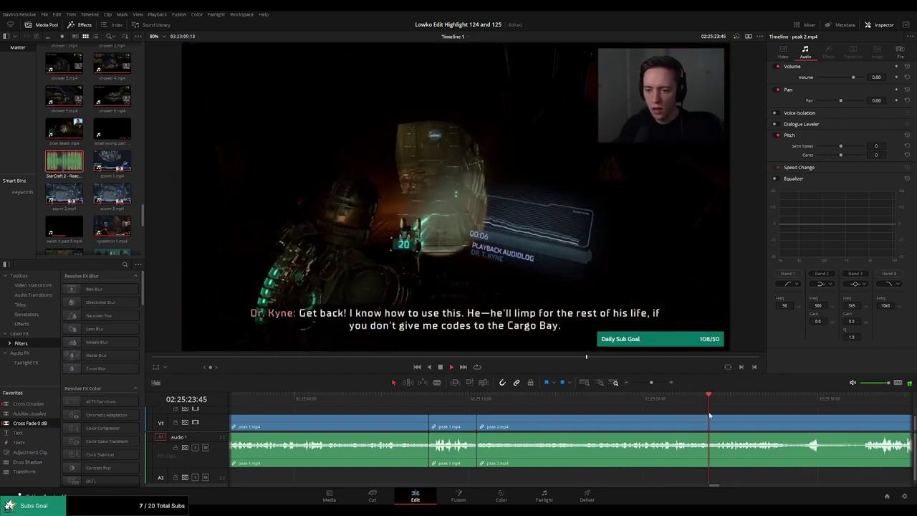
Review 'peak 2.mp4' and cut it at the playhead with Ctrl+B.
click(533, 399)
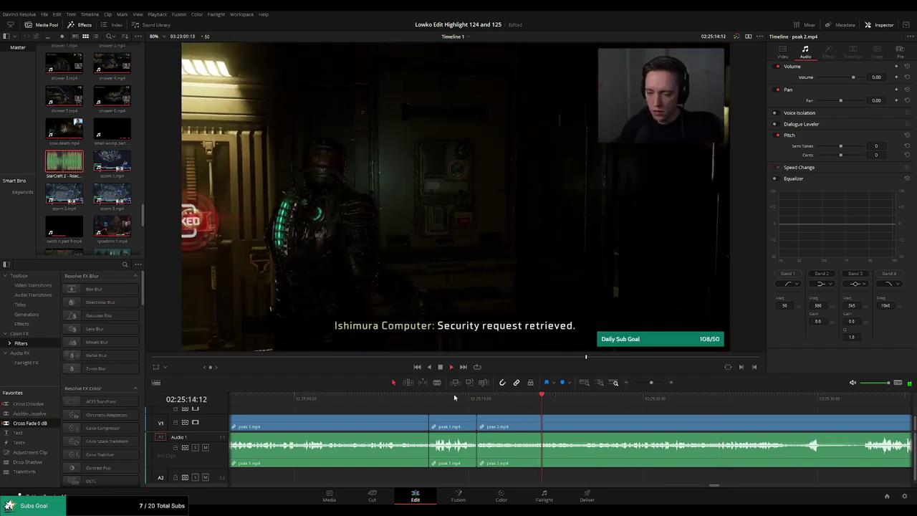
click(643, 400)
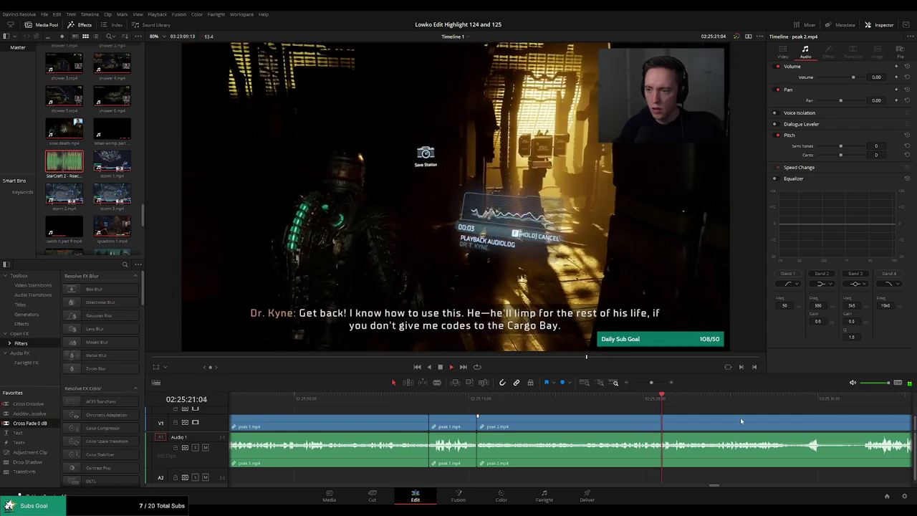
click(703, 421)
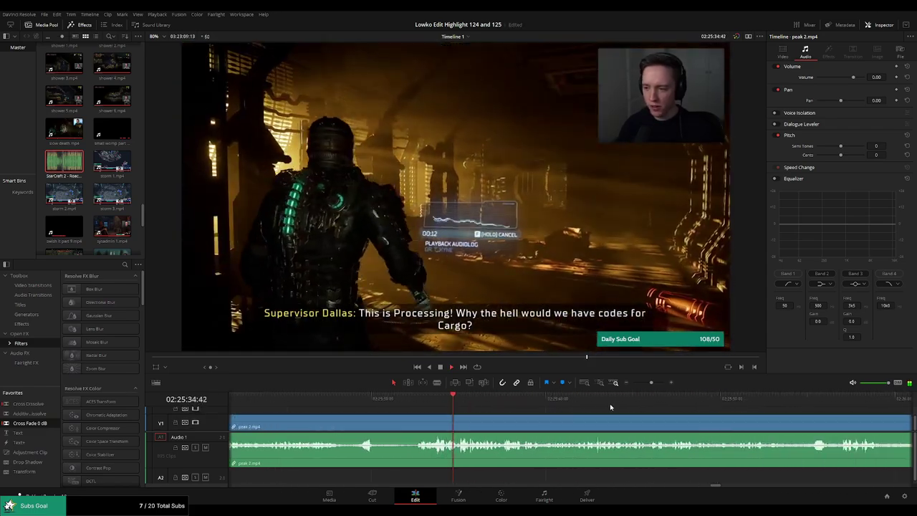
click(761, 399)
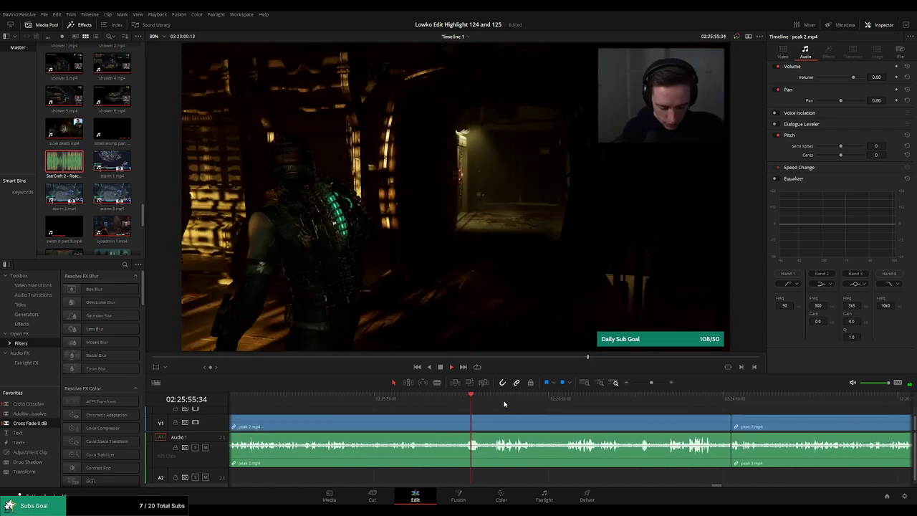
click(543, 400)
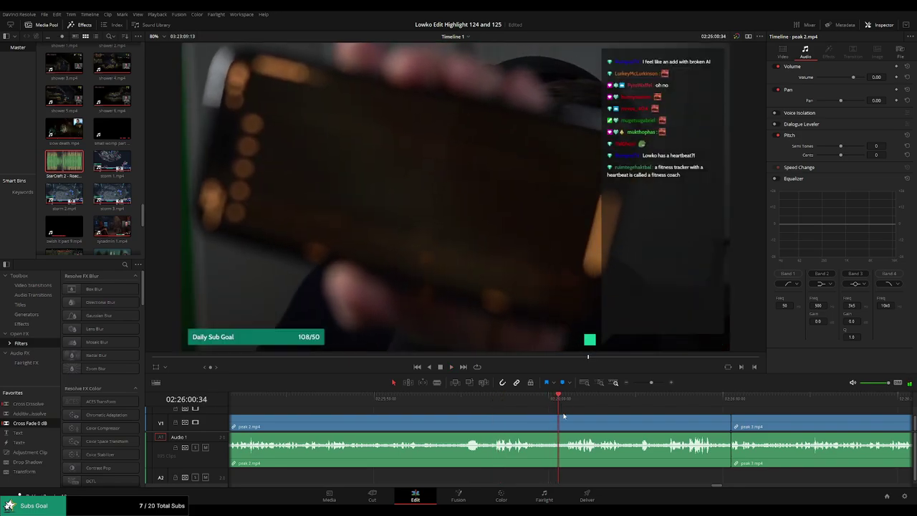
key(ctrl+b)
key(ctrl+b)
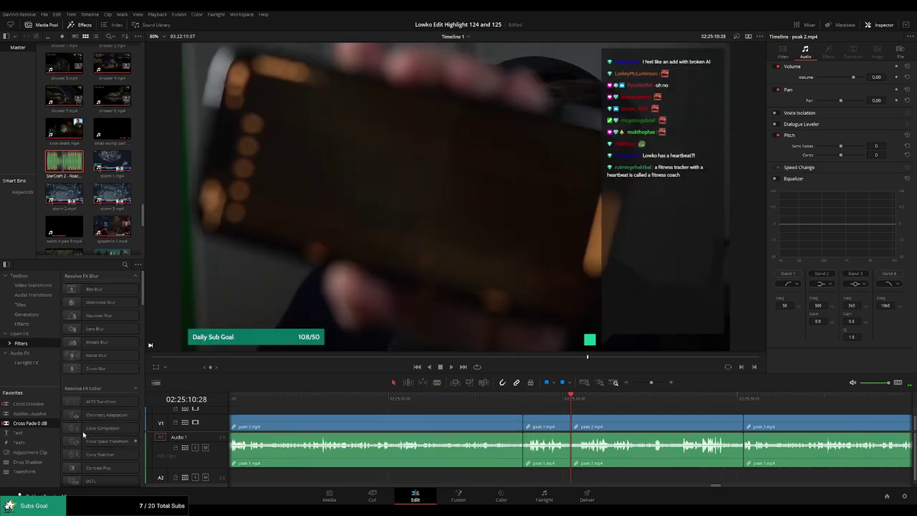
key(/)
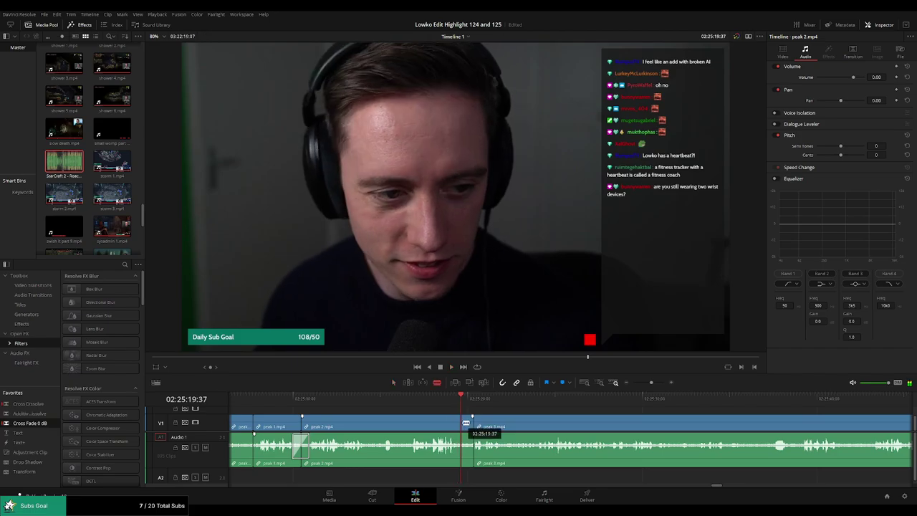
Fast-forward to the game footage in 'peak 3.mp4', blade it, then undo the cut.
key(l)
key(l)
key(l)
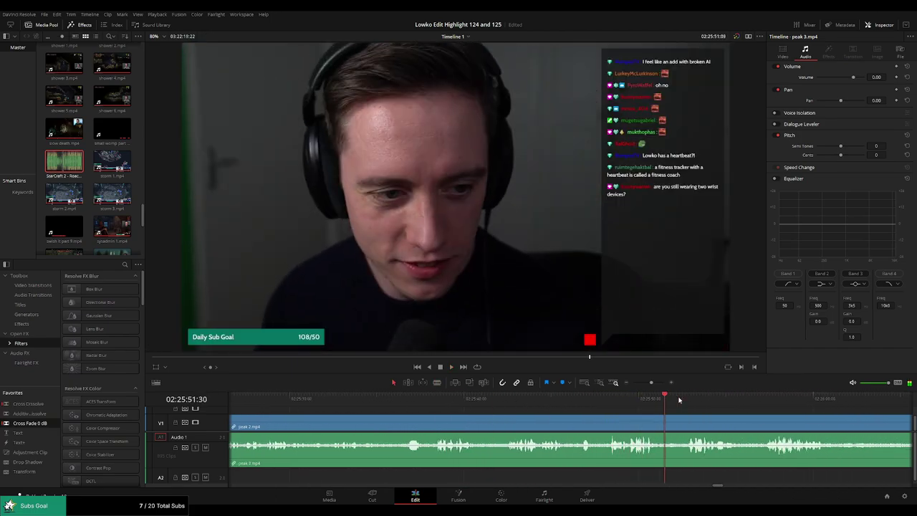
click(678, 400)
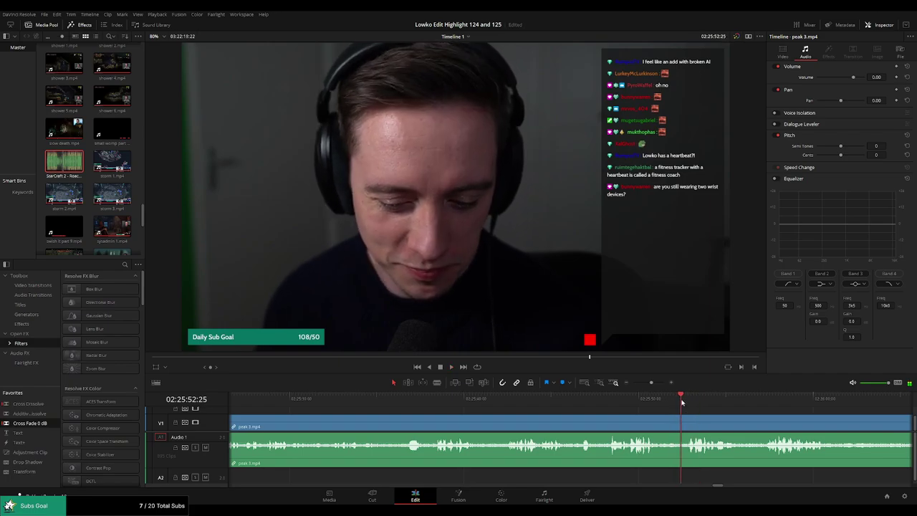
click(757, 405)
key(space)
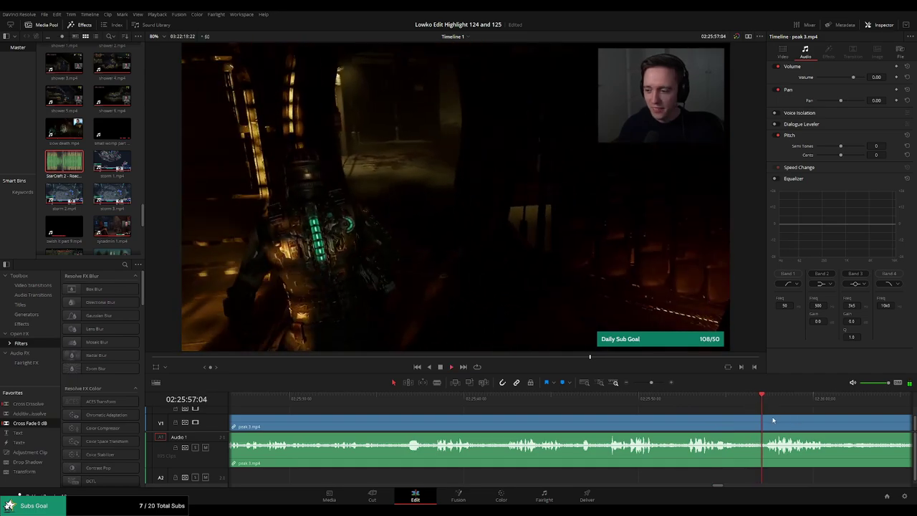
key(ctrl+b)
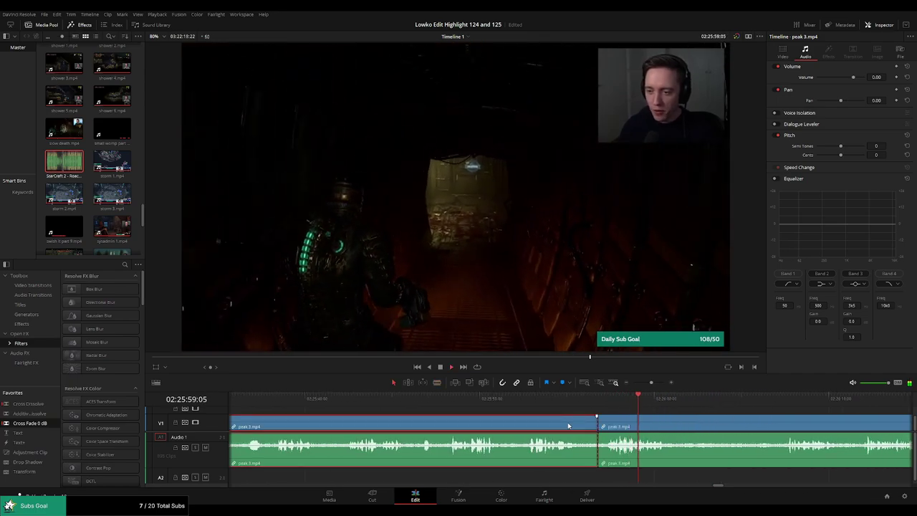
key(ctrl+z)
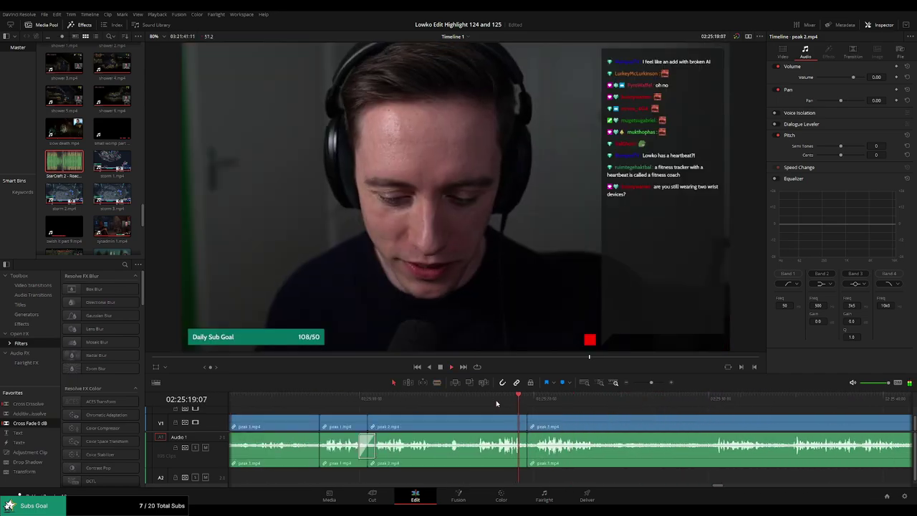
Drag a Cross Fade 0 dB onto the A1 join between 'peak 2.mp4' and 'peak 3.mp4'.
drag(32, 423, 536, 448)
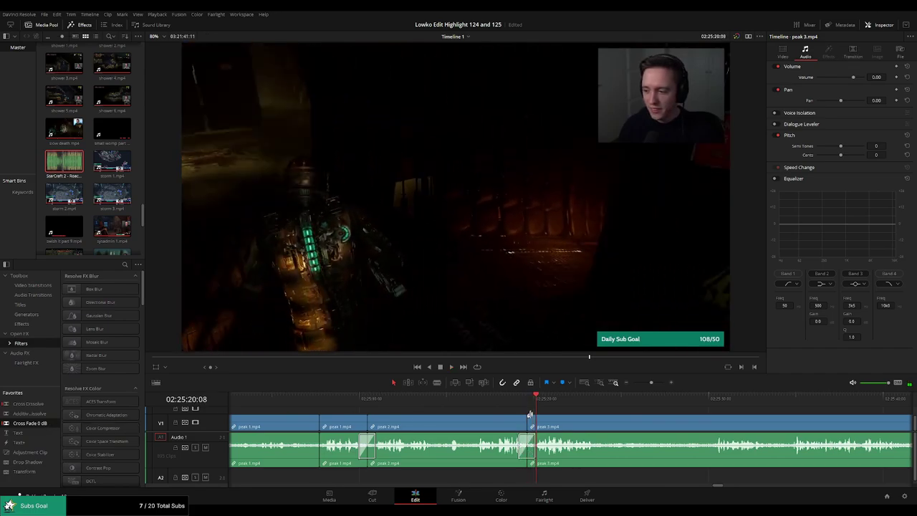
click(529, 398)
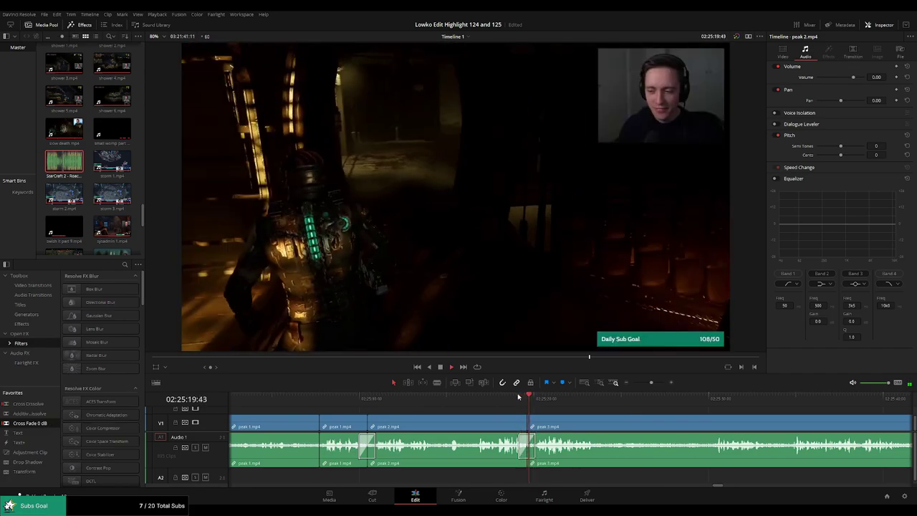
click(519, 396)
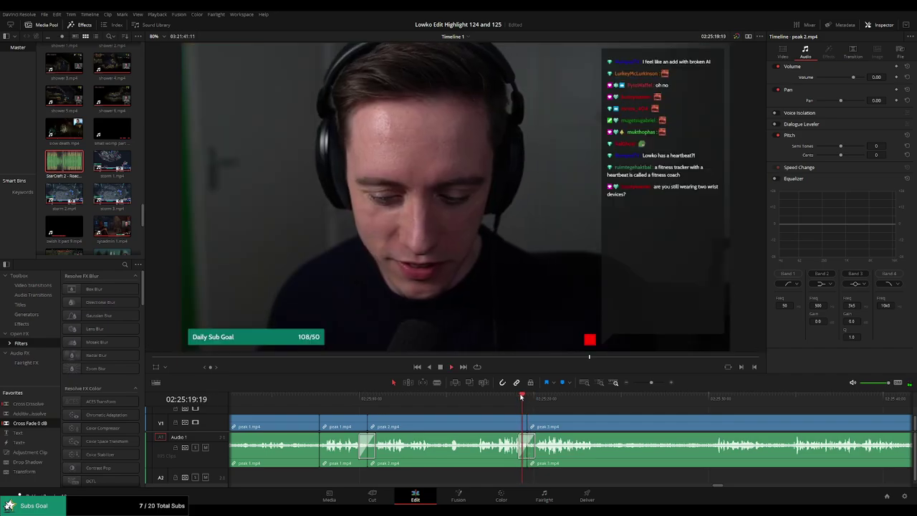
scroll(545, 407, right, 3)
scroll(545, 407, right, 1)
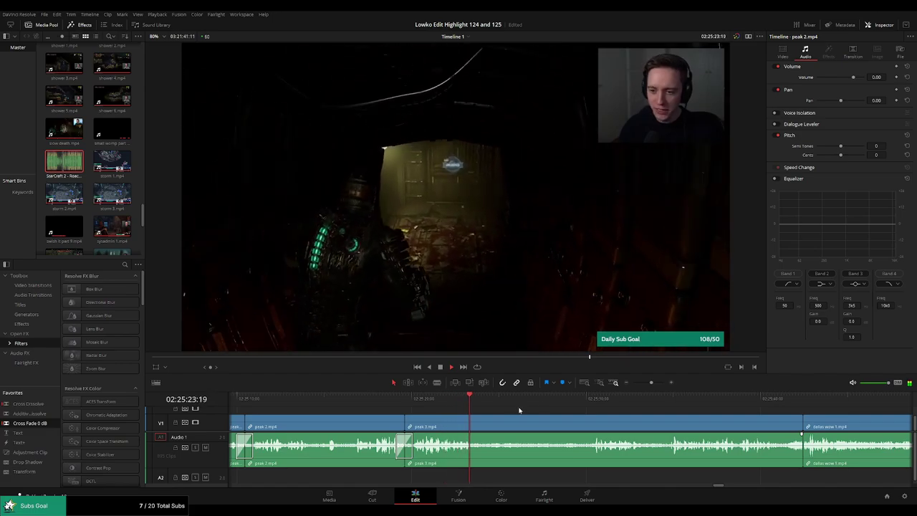
Blade and ripple delete a dead-air stretch in 'peak 3.mp4', then check the join.
key(b)
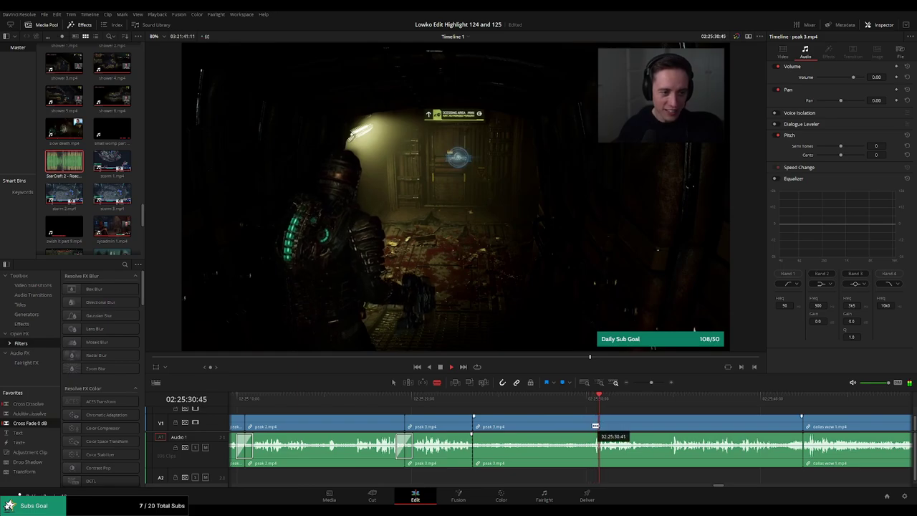
key(Delete)
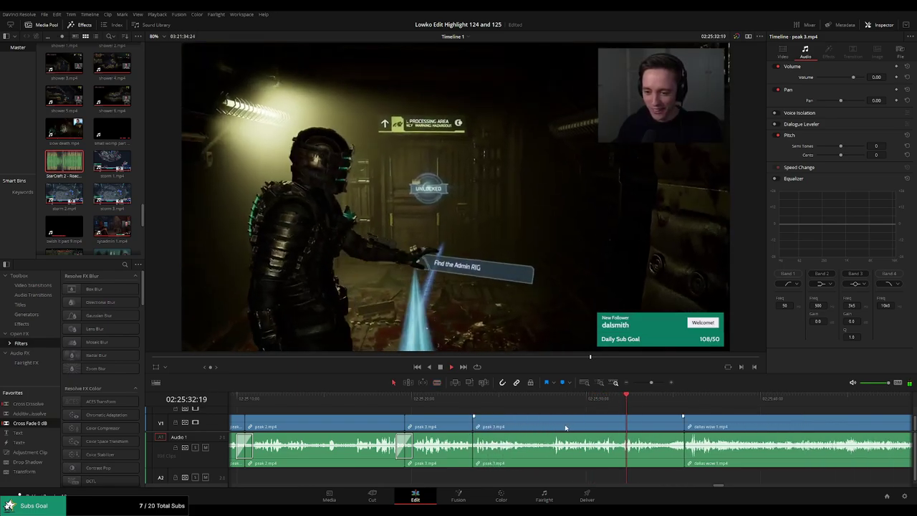
click(481, 399)
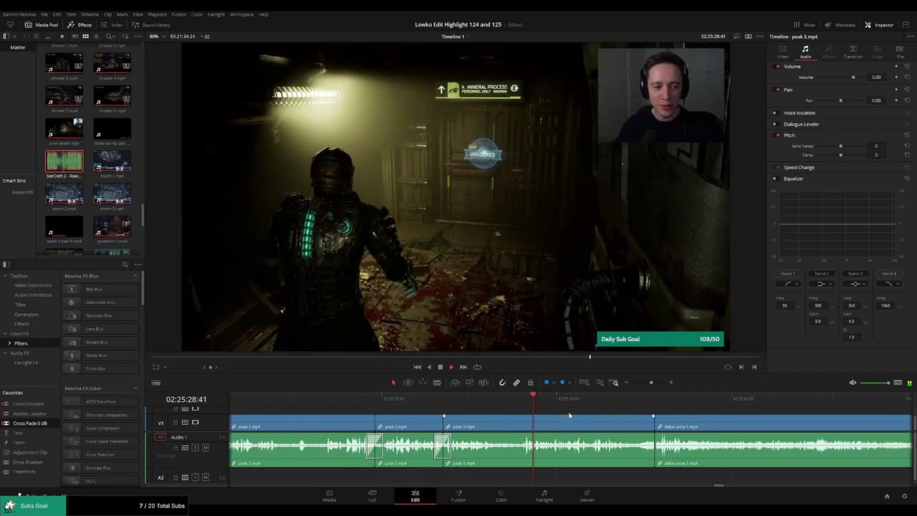
Cut and delete the short leftover segment before 'dallas wow 1.mp4', then play back the edit.
scroll(517, 407, right, 4)
scroll(498, 411, right, 1)
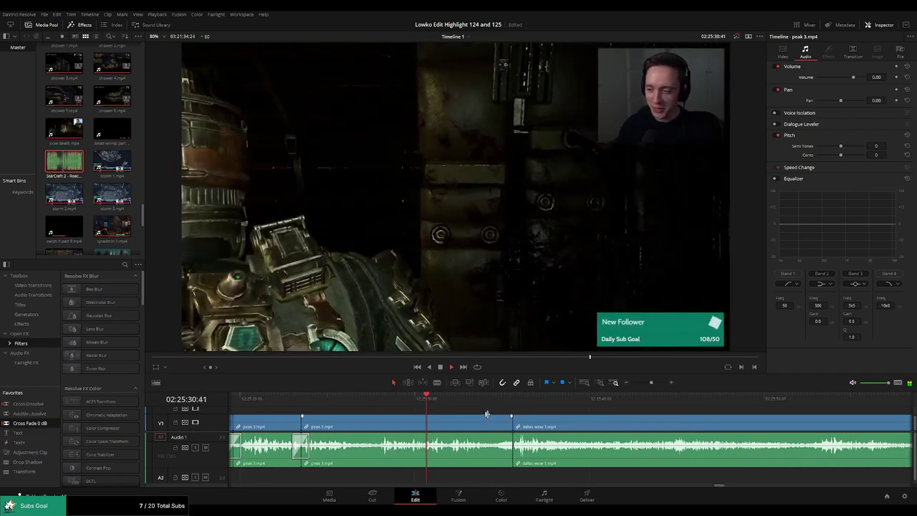
scroll(488, 415, right, 1)
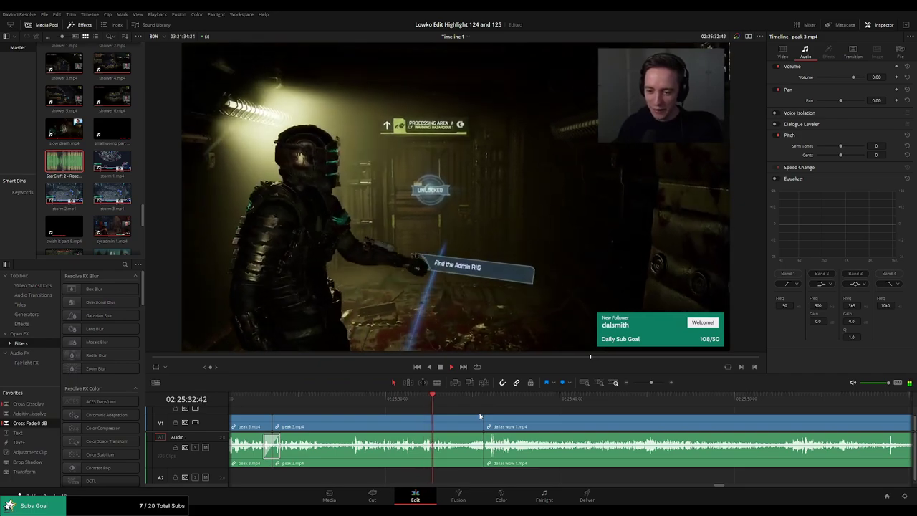
key(space)
key(ctrl+b)
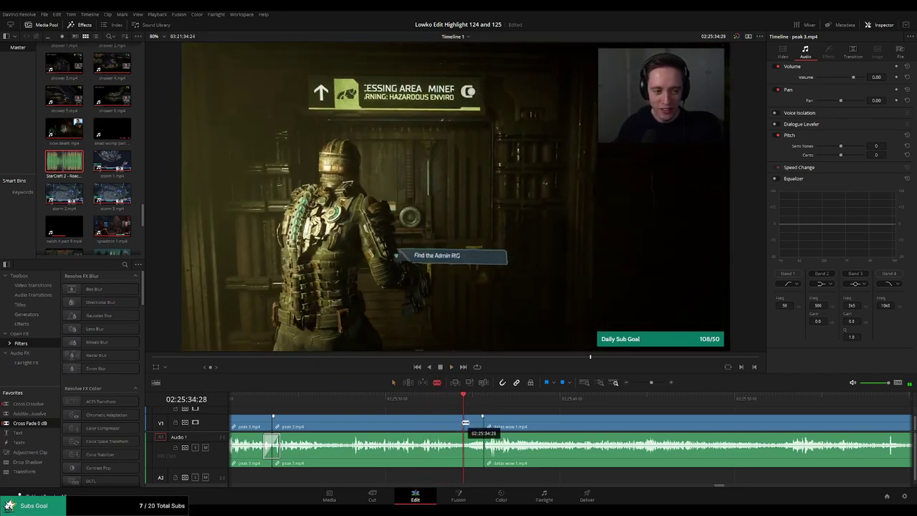
click(473, 427)
key(Delete)
drag(501, 399, 587, 398)
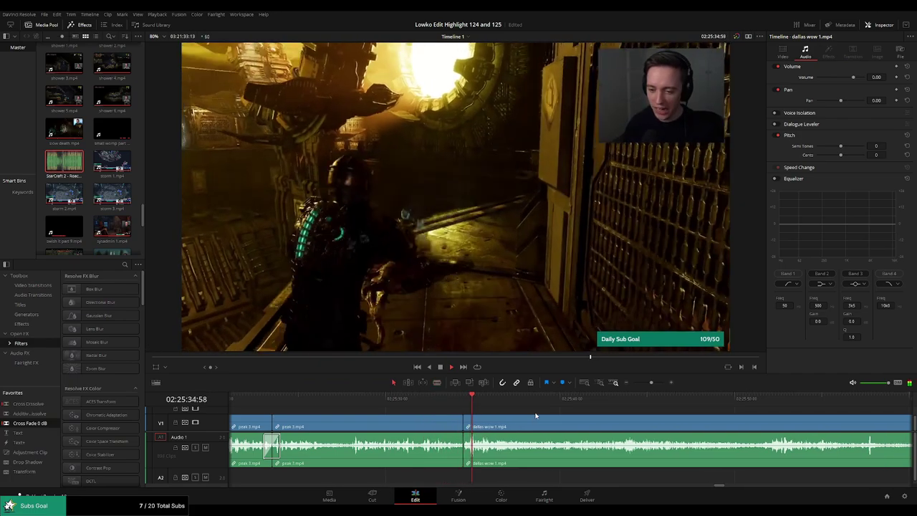
key(space)
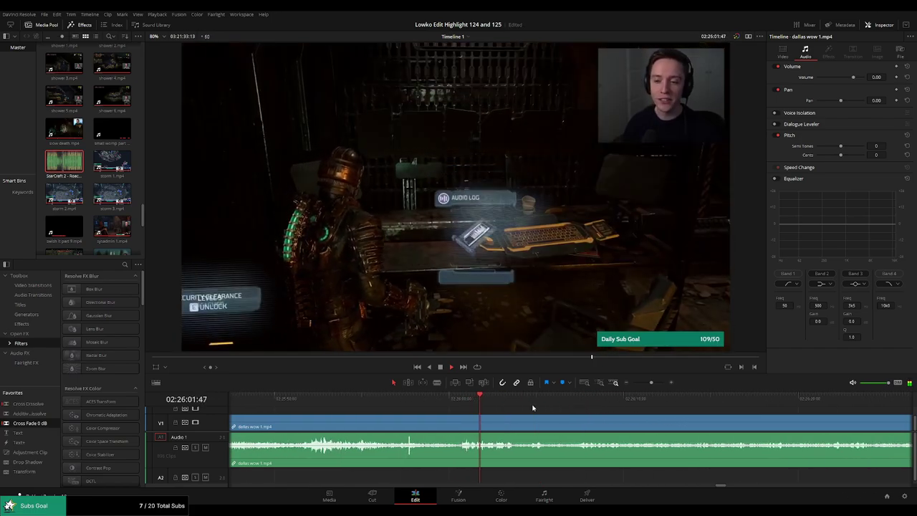
Split 'dallas wow 1.mp4' with Ctrl+B and ripple delete the part before the cut.
key(ctrl+b)
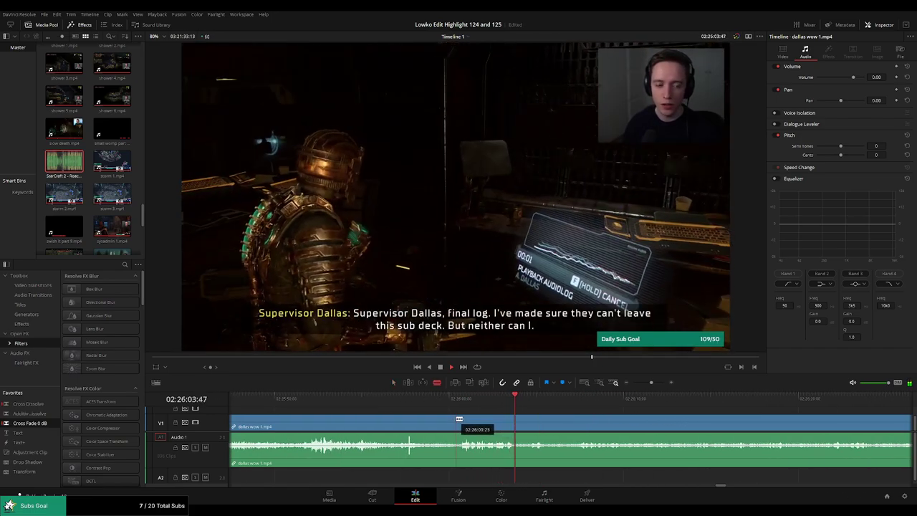
click(428, 421)
key(Delete)
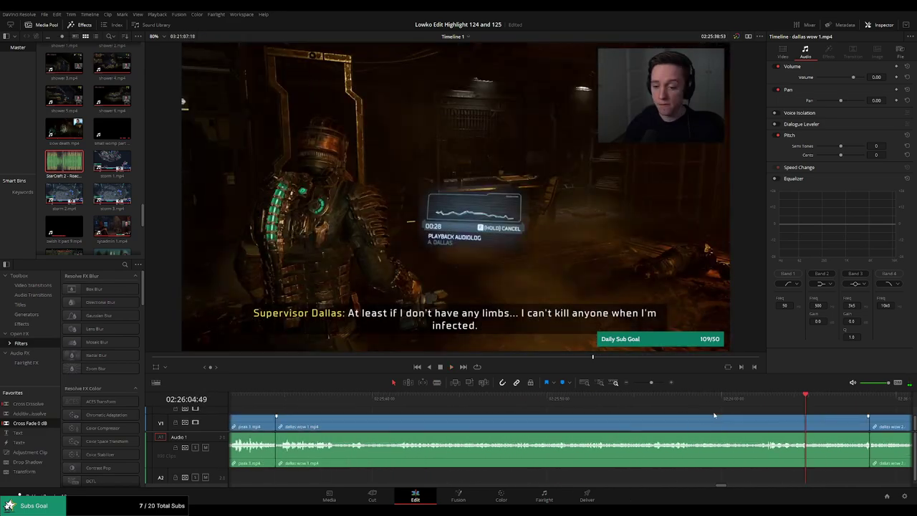
Select 'dallas wow 1.mp4' near where it meets 'dallas wow 2.mp4'.
scroll(497, 415, right, 2)
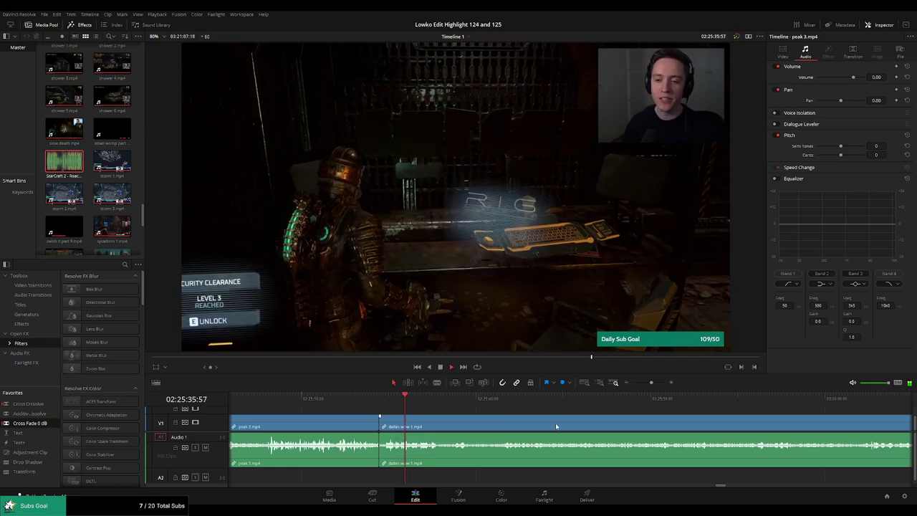
scroll(487, 421, right, 2)
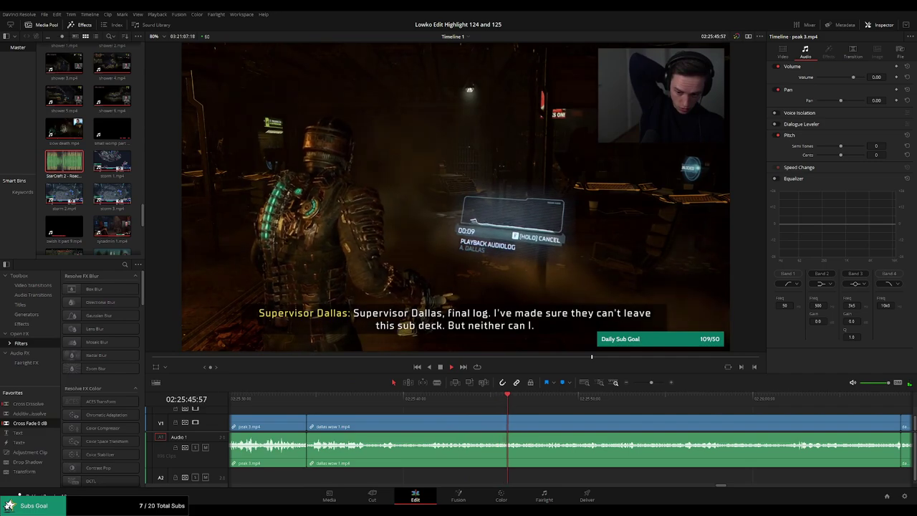
scroll(577, 411, right, 5)
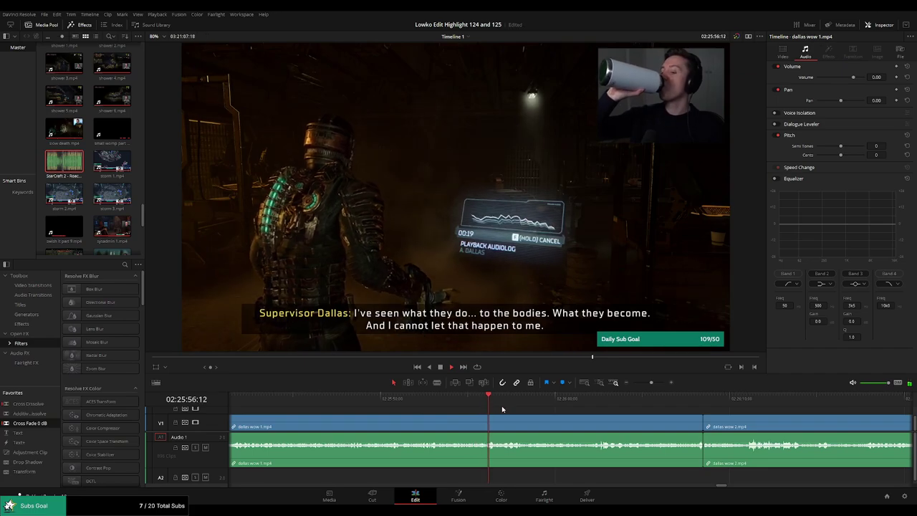
click(585, 419)
scroll(585, 416, right, 2)
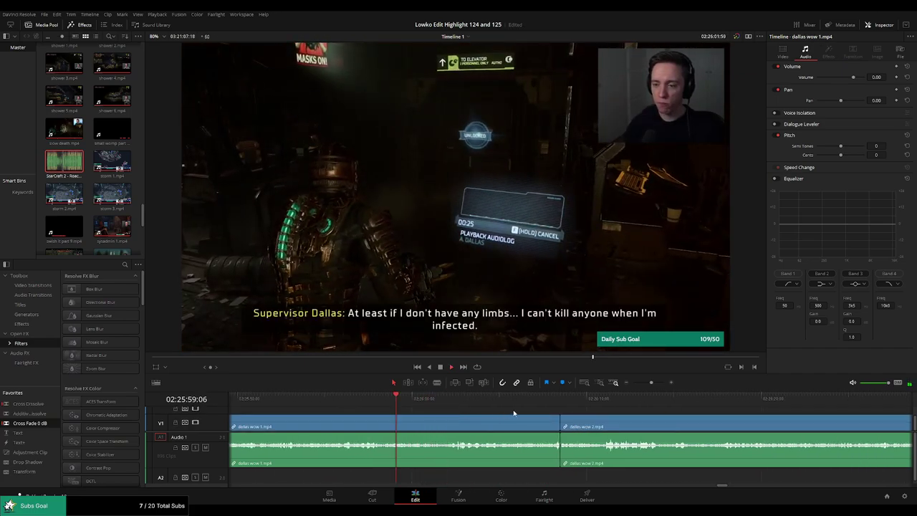
scroll(491, 414, right, 1)
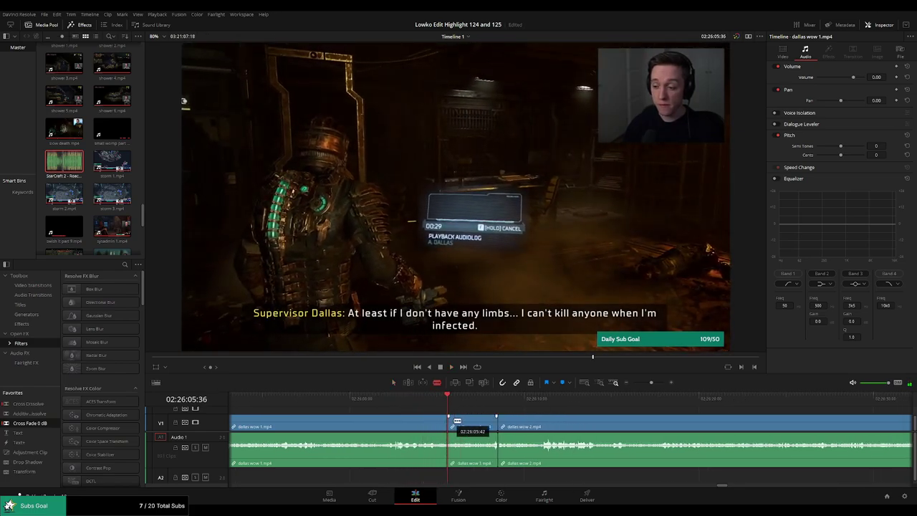
Delete the short leftover piece between dallas wow 1 and dallas wow 2, closing the gap.
key(a)
click(464, 424)
key(Delete)
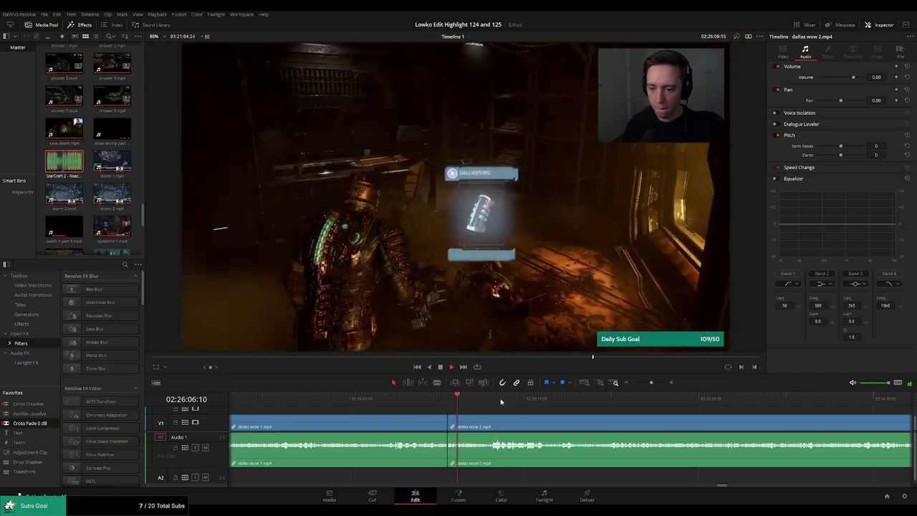
click(732, 396)
scroll(643, 414, right, 3)
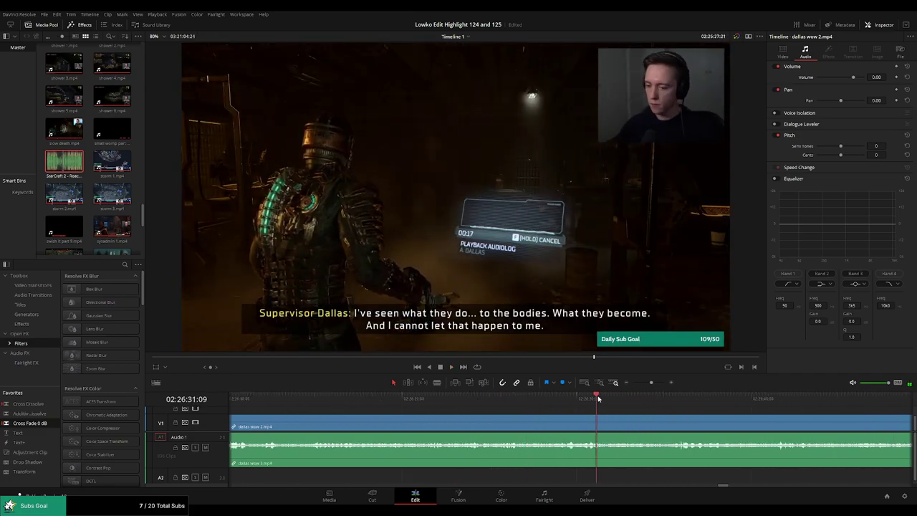
Split dallas wow 2.mp4 further along and ripple-delete the part before the split.
click(596, 395)
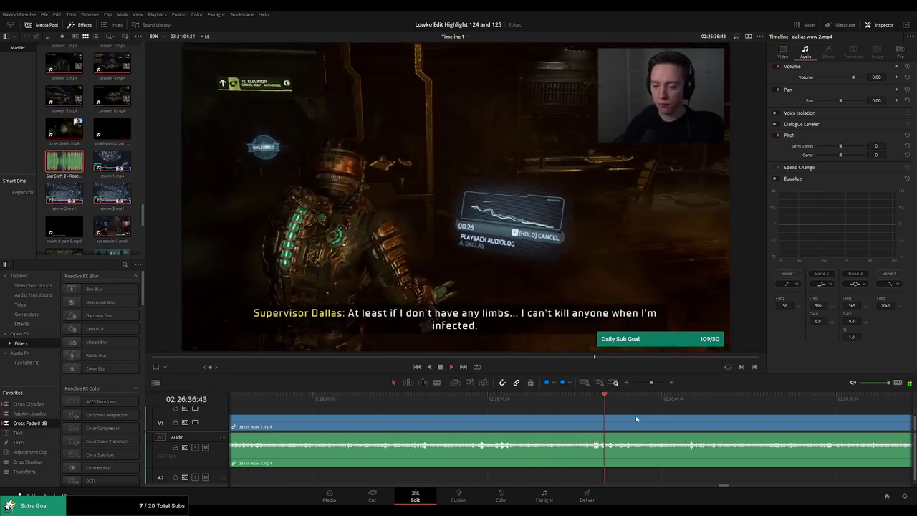
scroll(636, 415, right, 2)
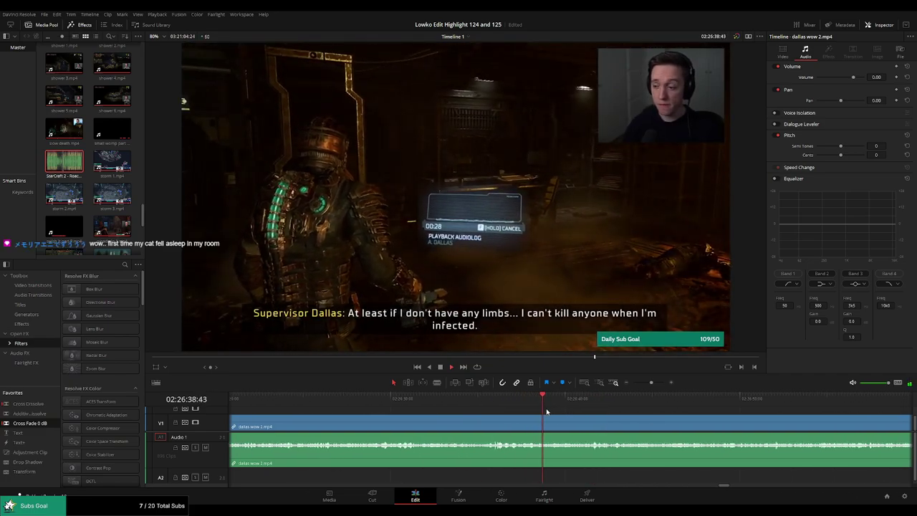
click(552, 419)
key(a)
click(501, 425)
key(BackSpace)
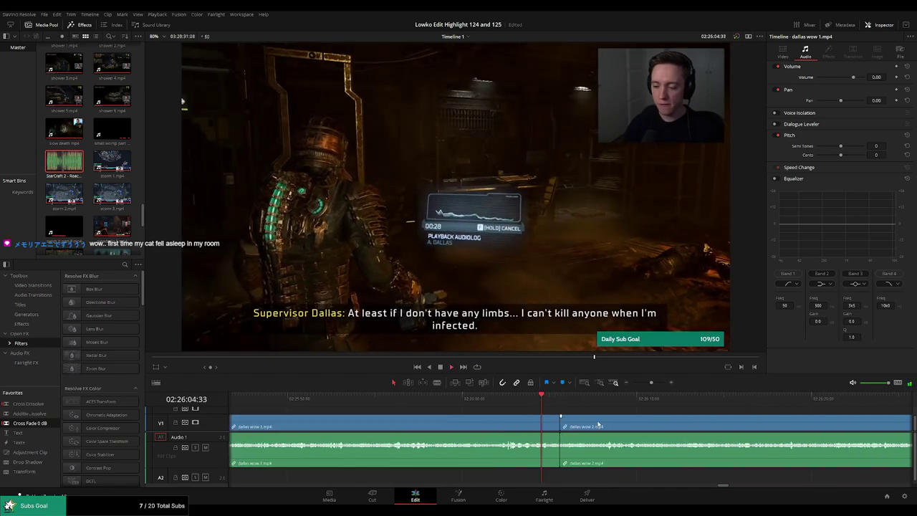
Ripple-trim the dallas wow 1 / wow 2 cut earlier to drop dead air, then play it back.
key(space)
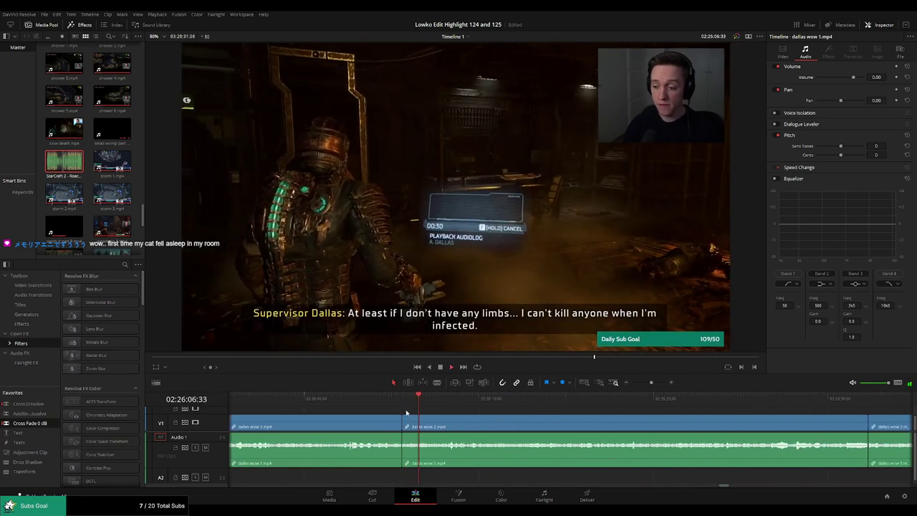
key(Up)
click(405, 428)
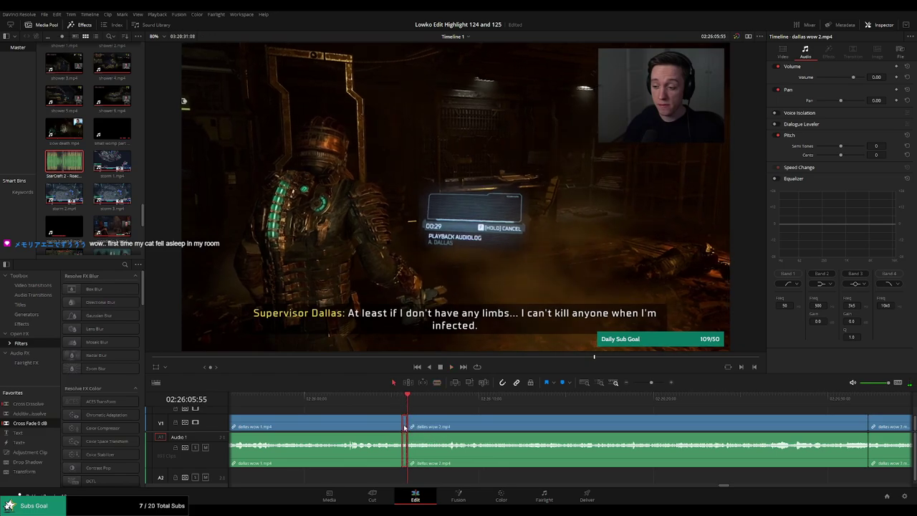
drag(405, 428, 399, 406)
key(slash)
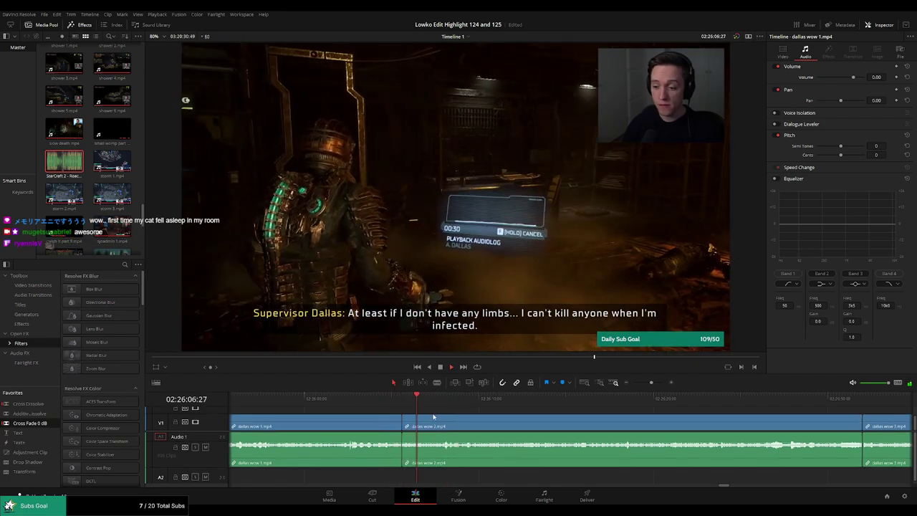
drag(420, 423, 408, 426)
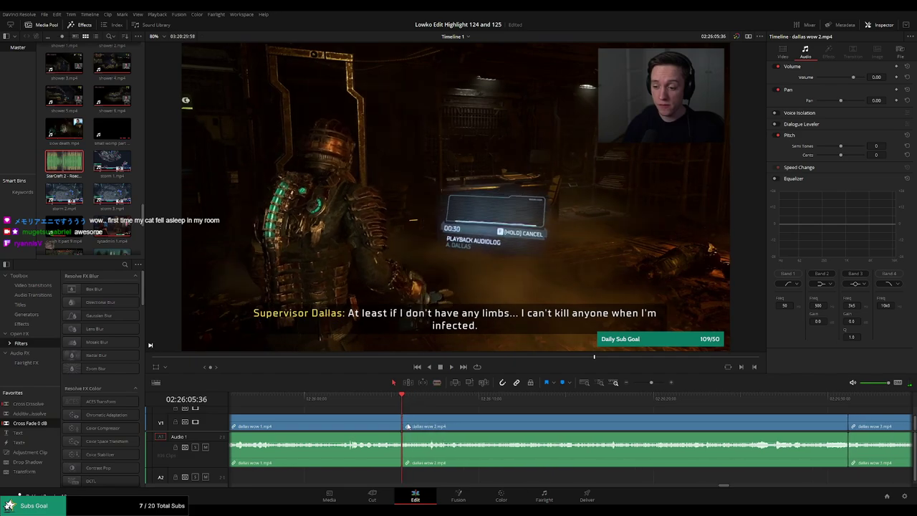
key(space)
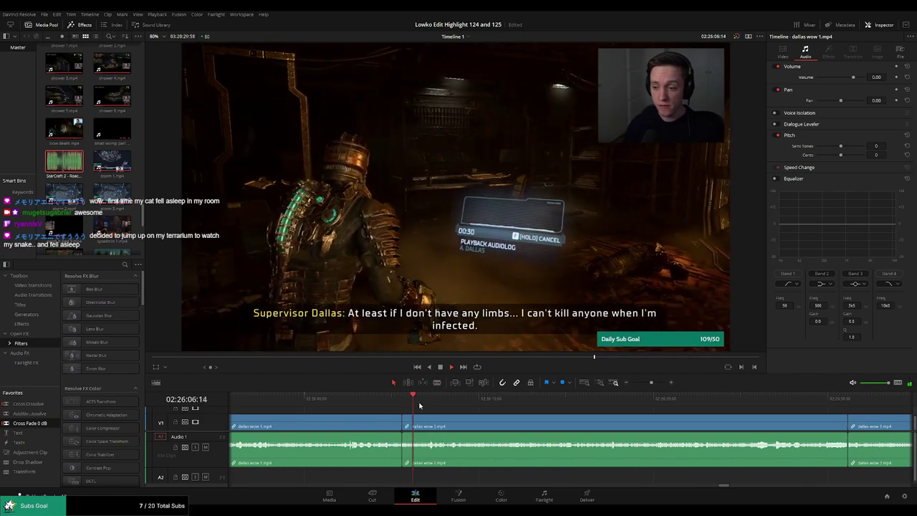
scroll(483, 412, right, 2)
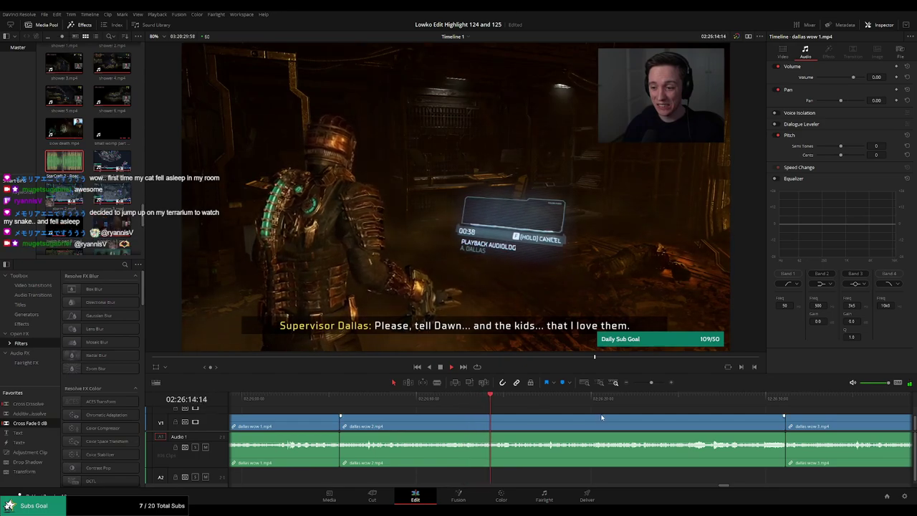
scroll(602, 417, right, 3)
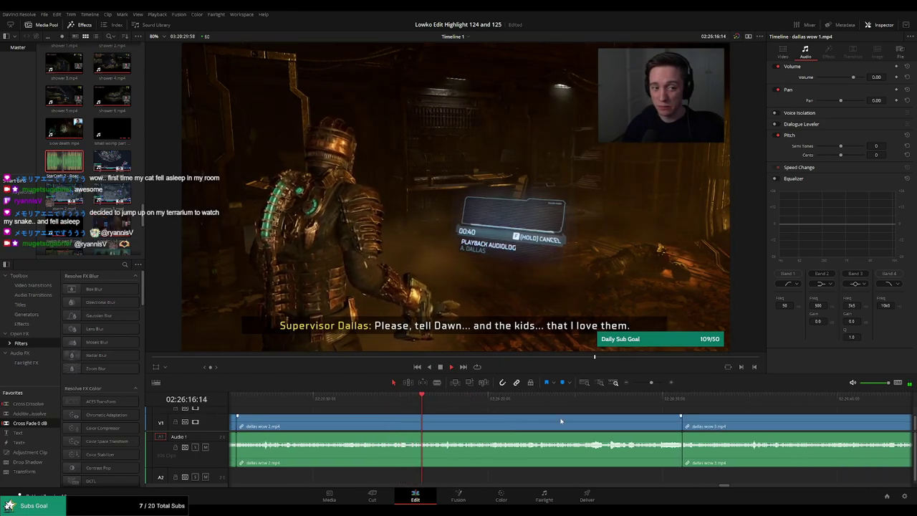
scroll(561, 421, right, 2)
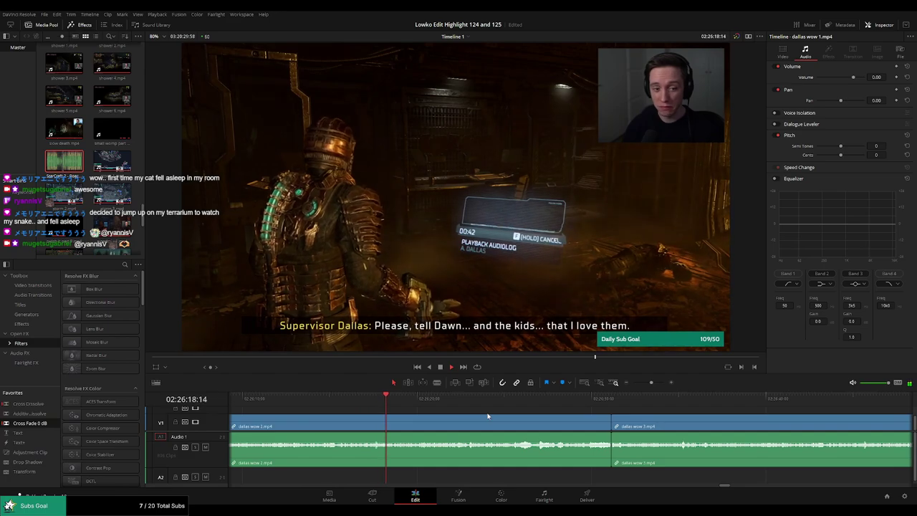
Ripple-delete the short dead-air piece and trim the dallas wow 3 edit point.
scroll(511, 421, right, 1)
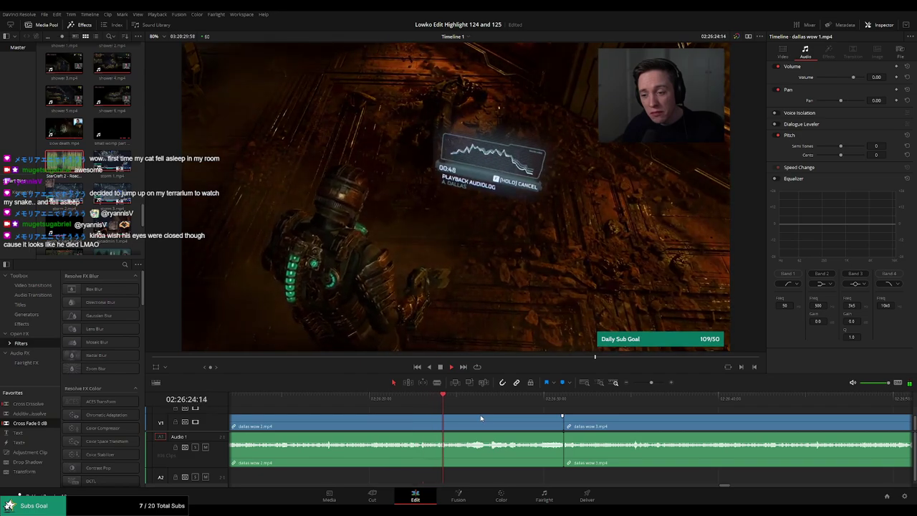
click(465, 401)
key(space)
scroll(479, 411, right, 1)
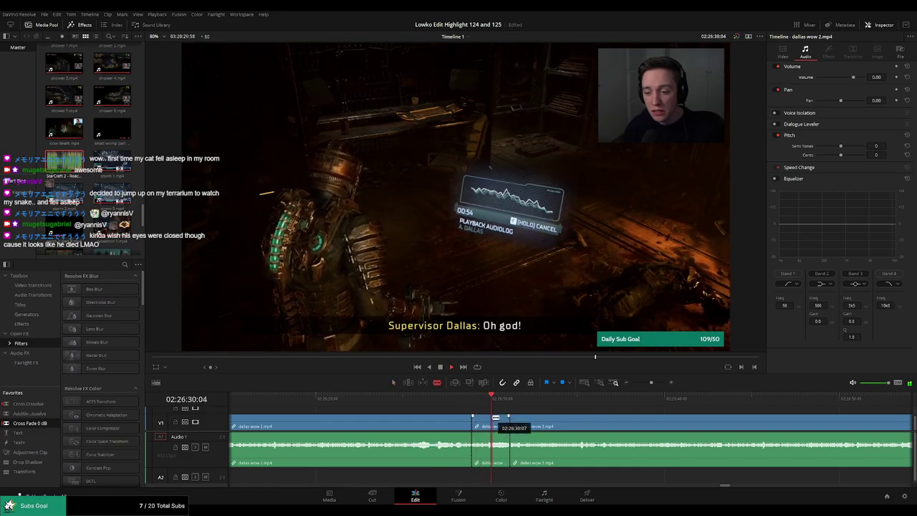
key(Delete)
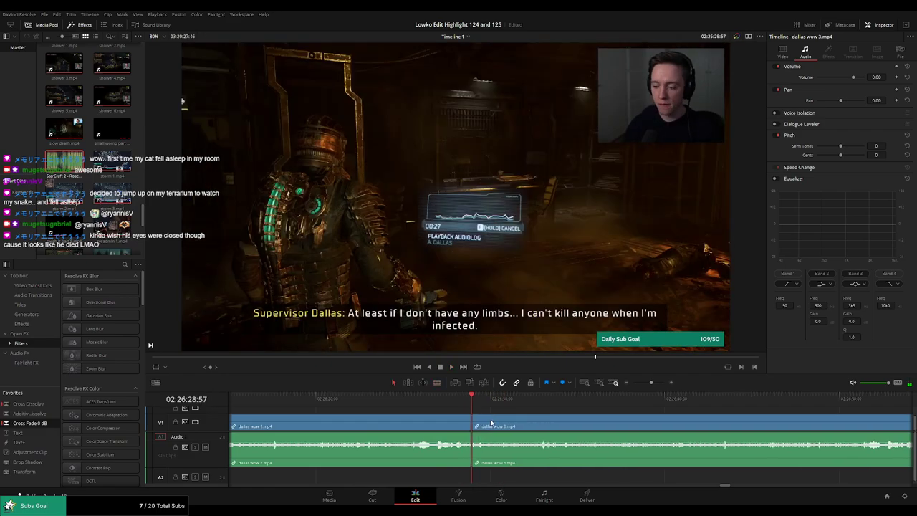
drag(625, 406, 597, 402)
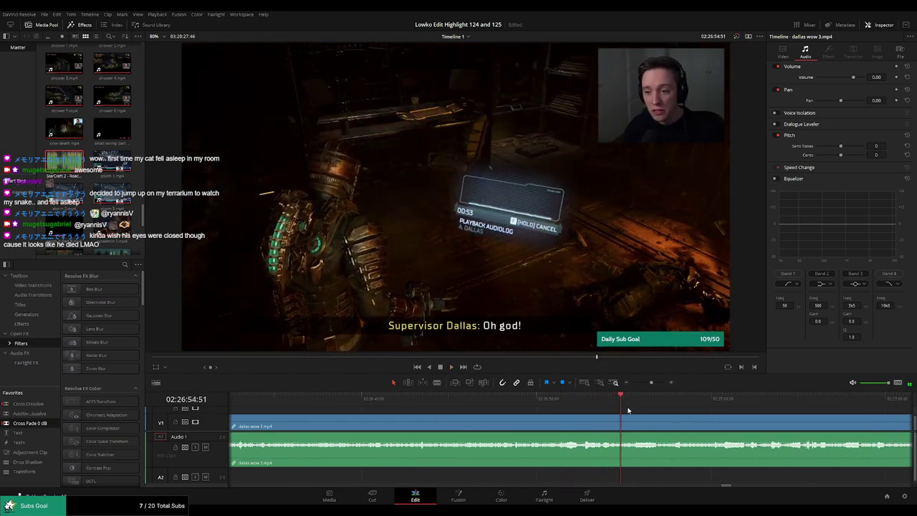
drag(621, 421, 562, 420)
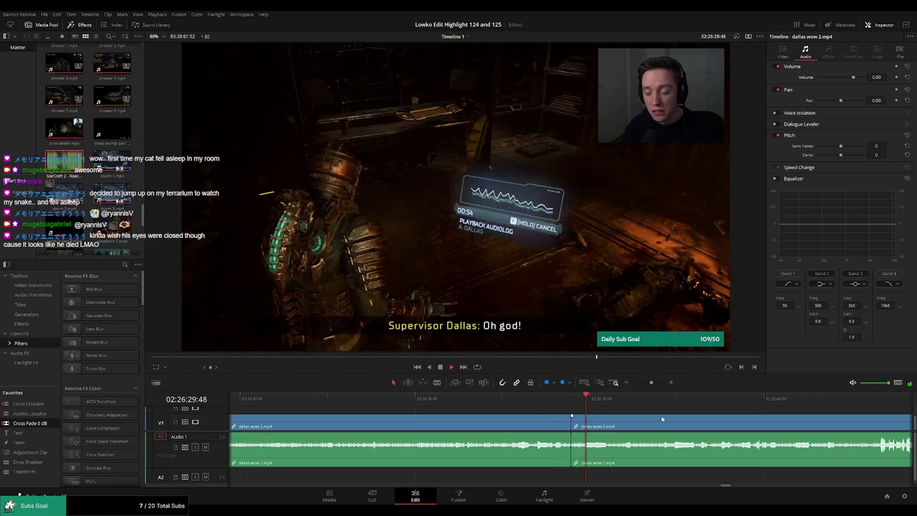
Drag the short dallas wow 3 audio piece's volume line down to -100 dB.
scroll(539, 404, right, 5)
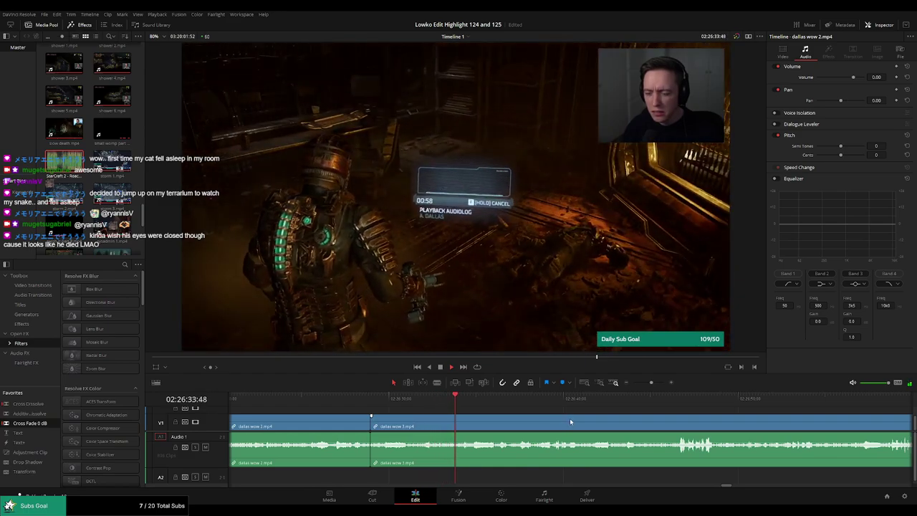
scroll(552, 421, right, 2)
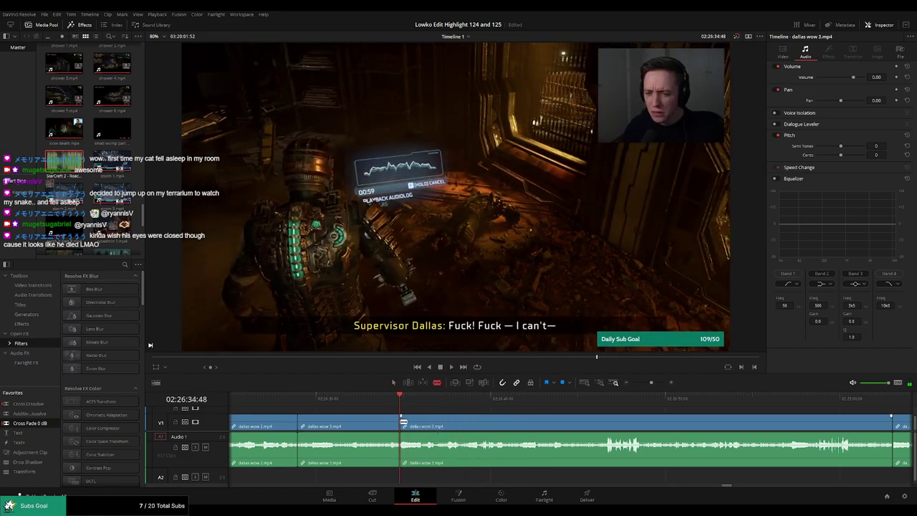
click(430, 416)
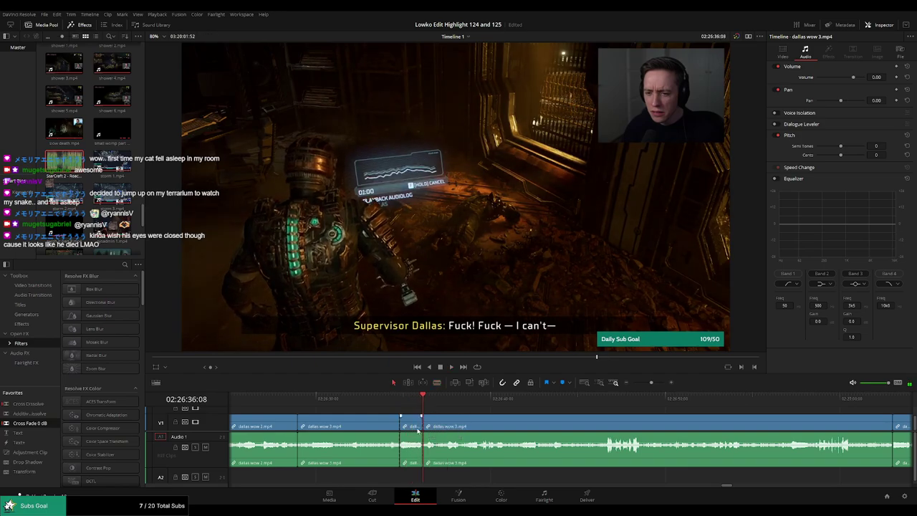
drag(415, 447, 414, 463)
Place two StarCraft 2 - Roach Quotes.mp3 stingers on A2 under the silenced gap.
drag(137, 243, 407, 474)
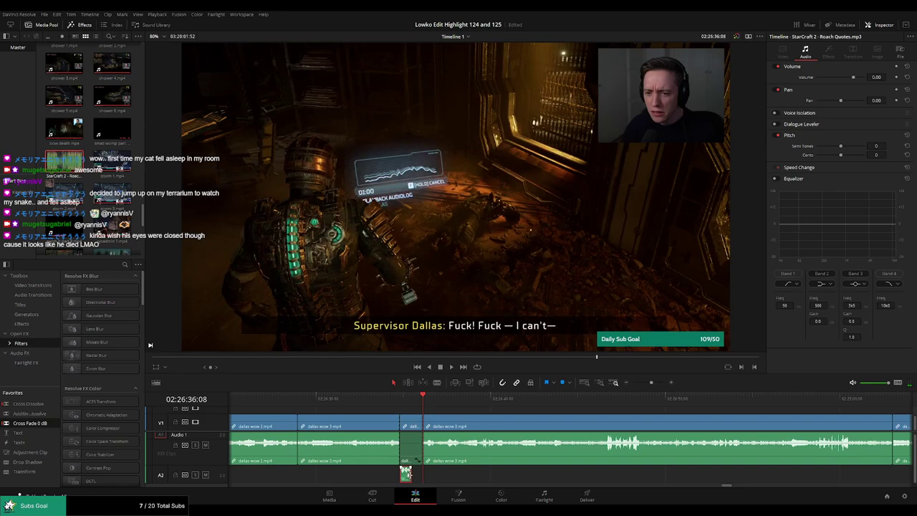
mouse_move(114, 138)
mouse_down()
mouse_move(424, 479)
mouse_move(416, 478)
mouse_up()
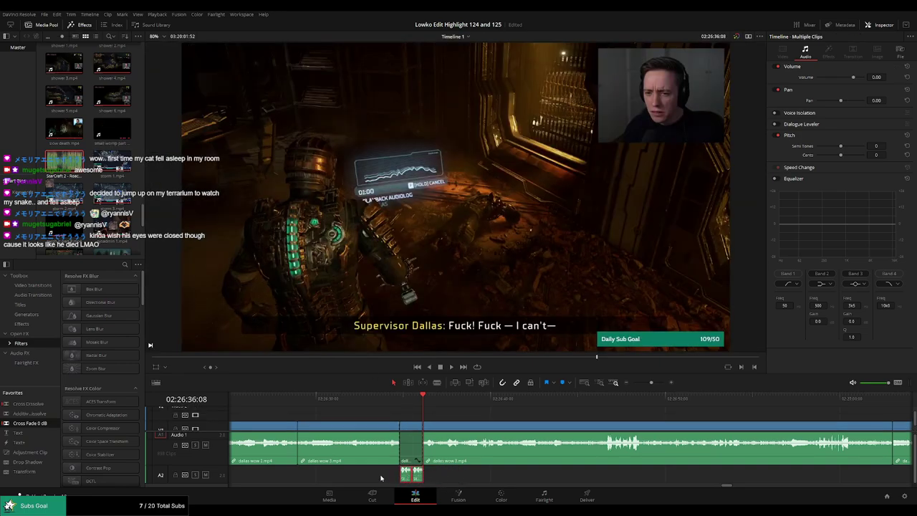
click(450, 462)
text(-23)
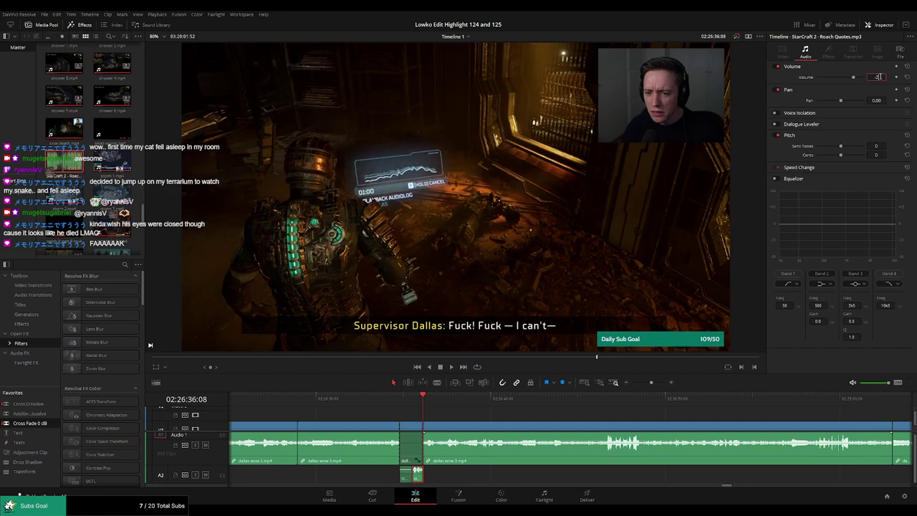
key(slash)
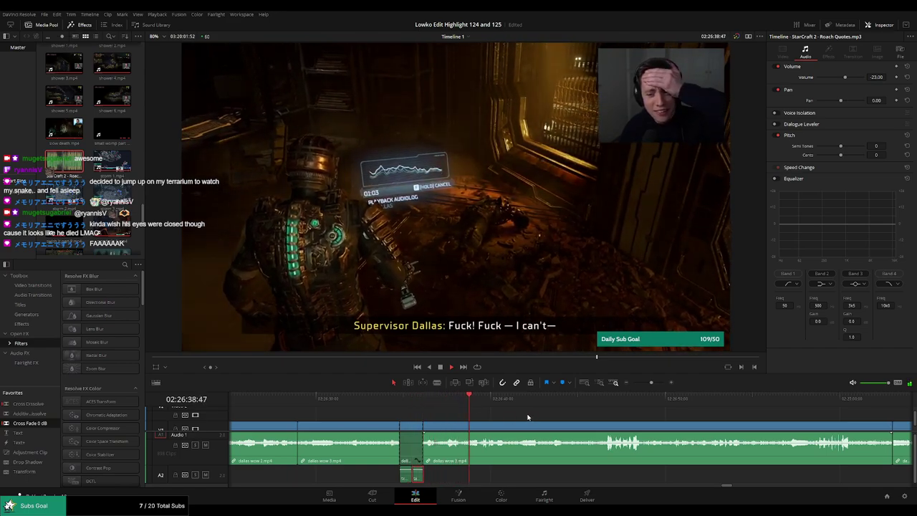
Replay the section around the new stingers to check how they sound.
click(447, 403)
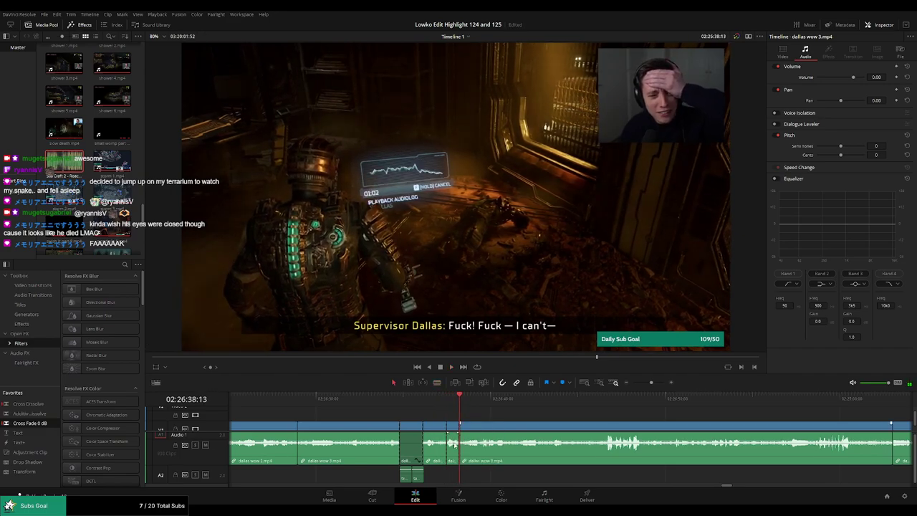
key(q)
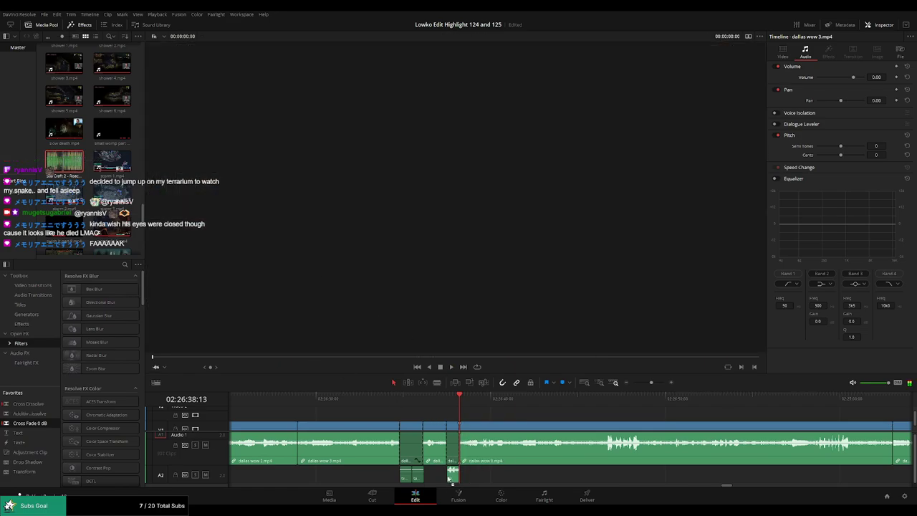
key(q)
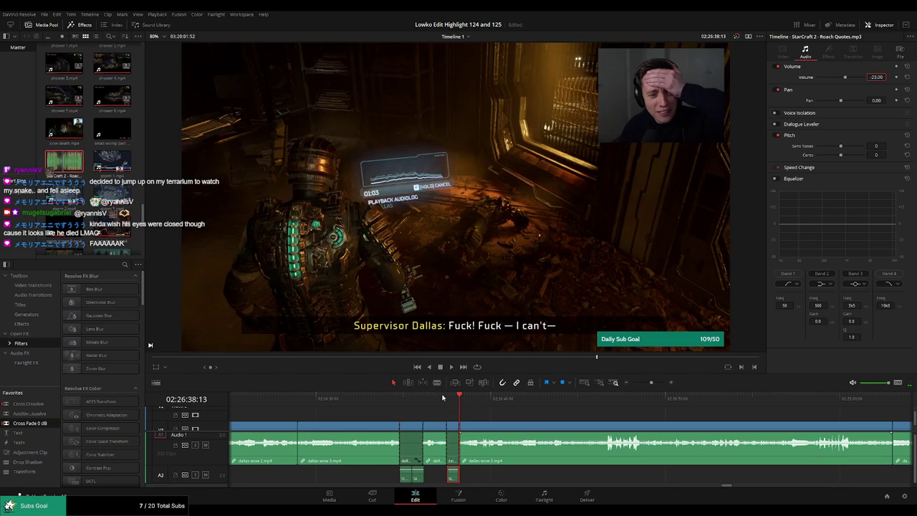
click(443, 398)
key(space)
click(504, 416)
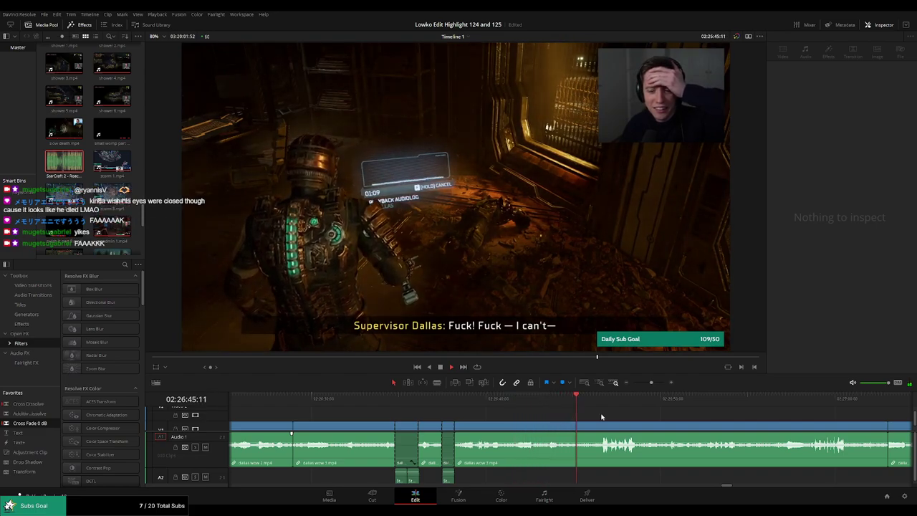
click(544, 402)
click(545, 403)
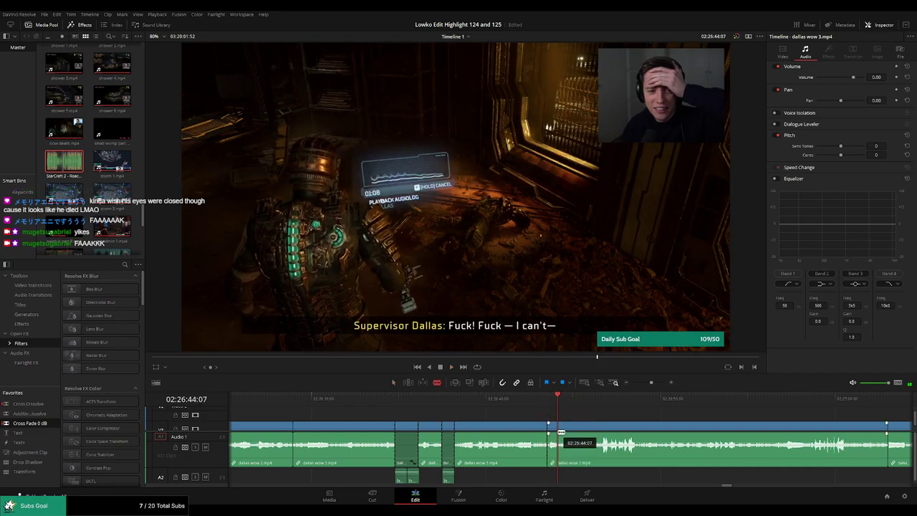
Mute the next short stretch of dallas audio, split it, and drop another Roach Quotes stinger there.
drag(558, 457, 559, 464)
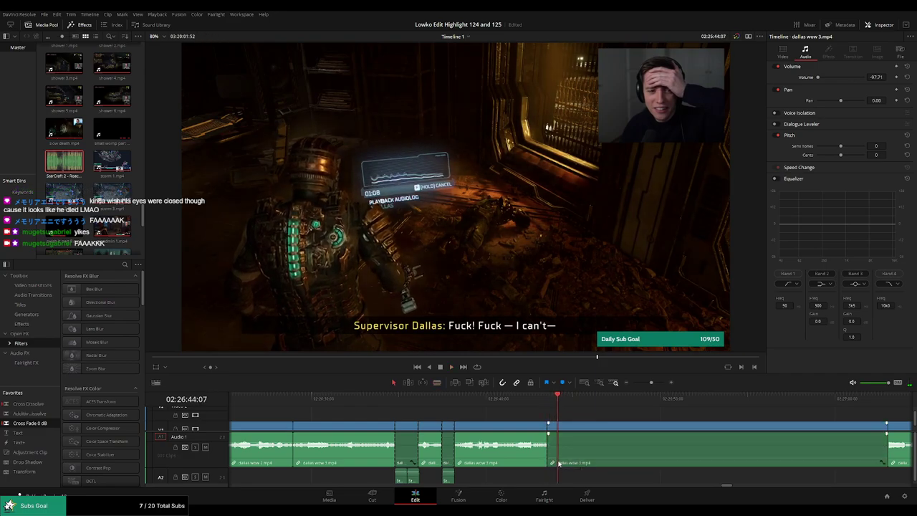
key(b)
click(558, 424)
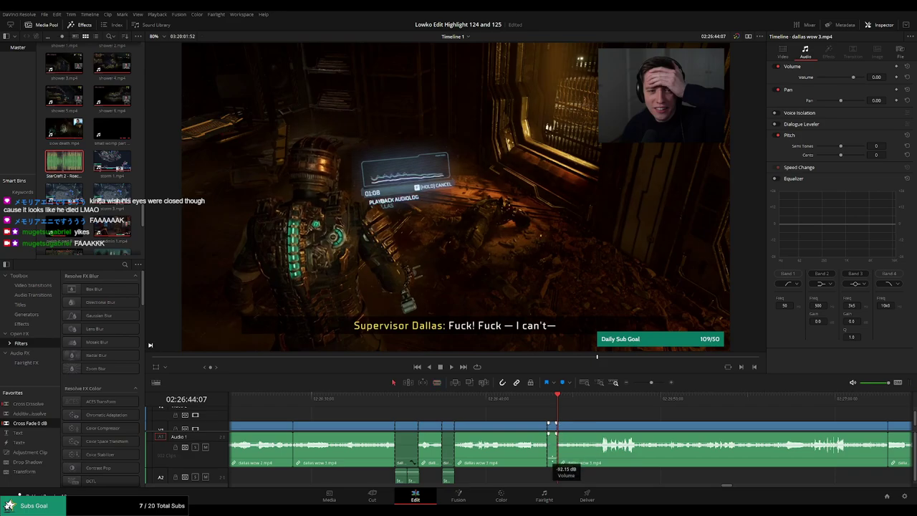
drag(114, 238, 555, 487)
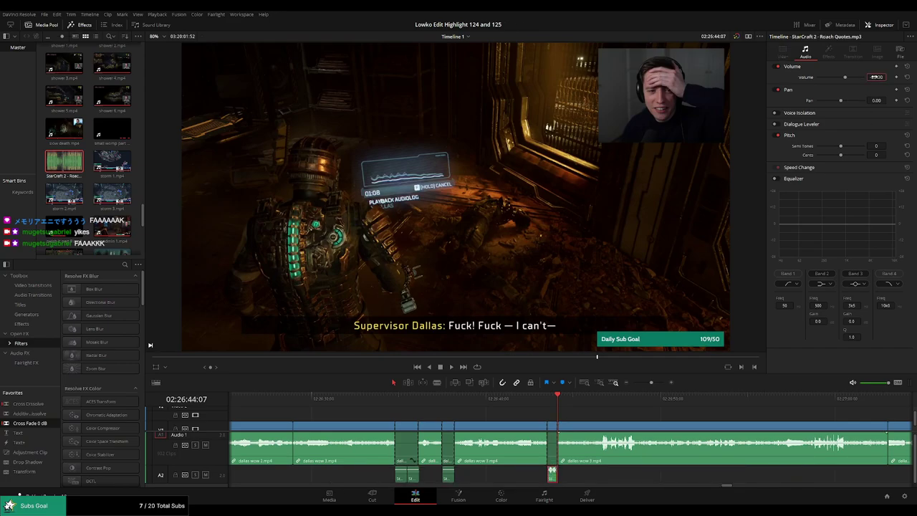
click(524, 403)
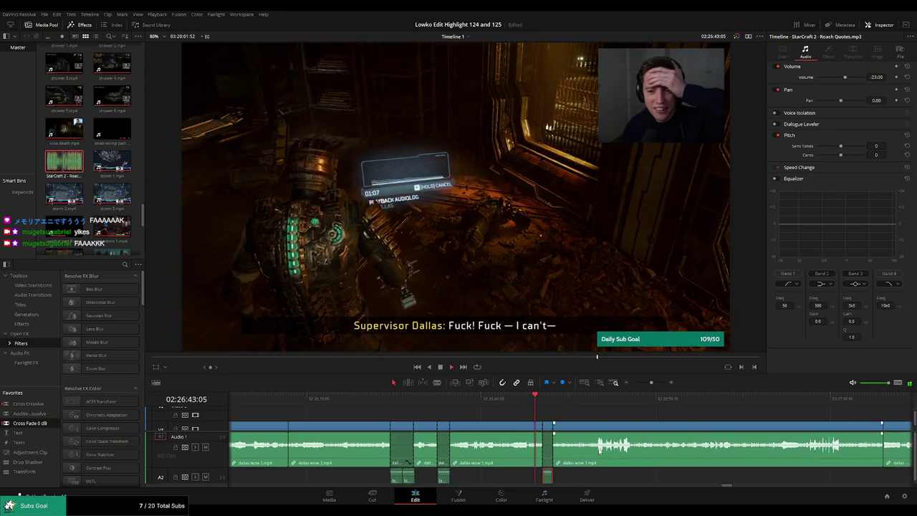
click(580, 407)
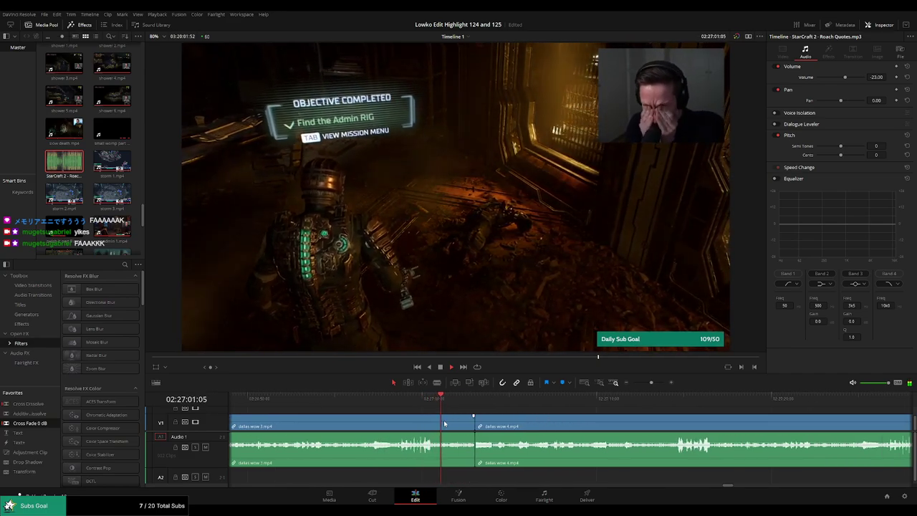
Trim away the short segment before dallas wow 4 and play the clip from its start.
drag(460, 424, 459, 425)
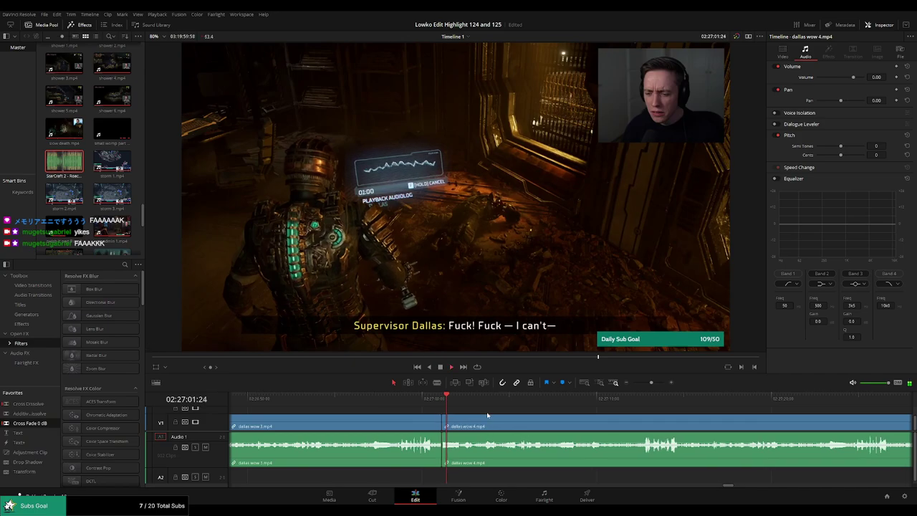
key(space)
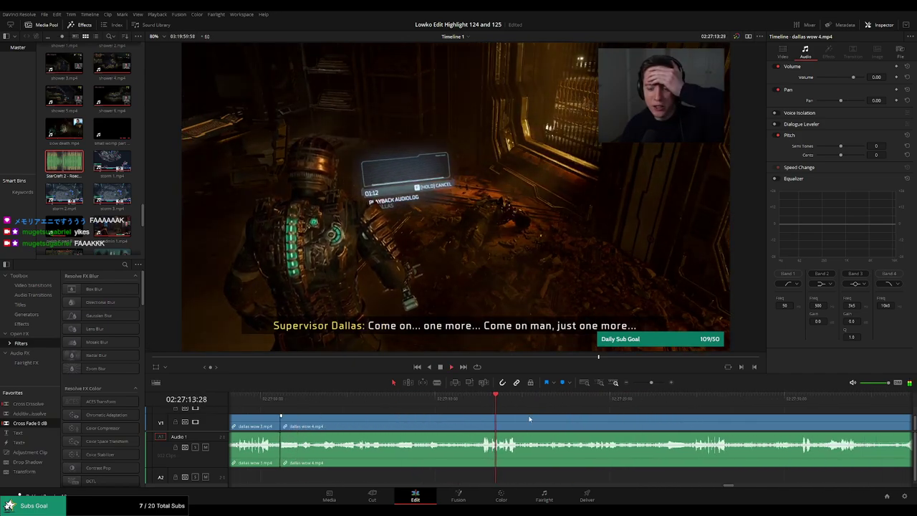
click(654, 406)
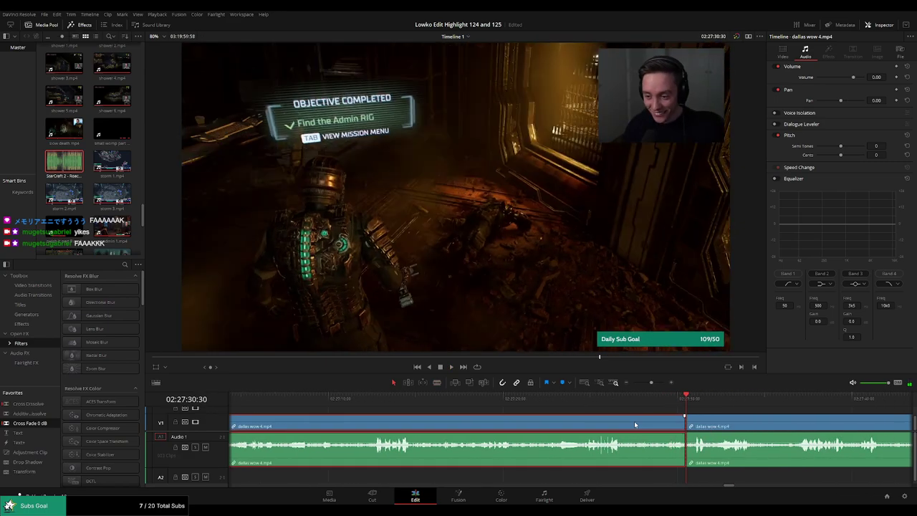
key(space)
key(Up)
key(Up)
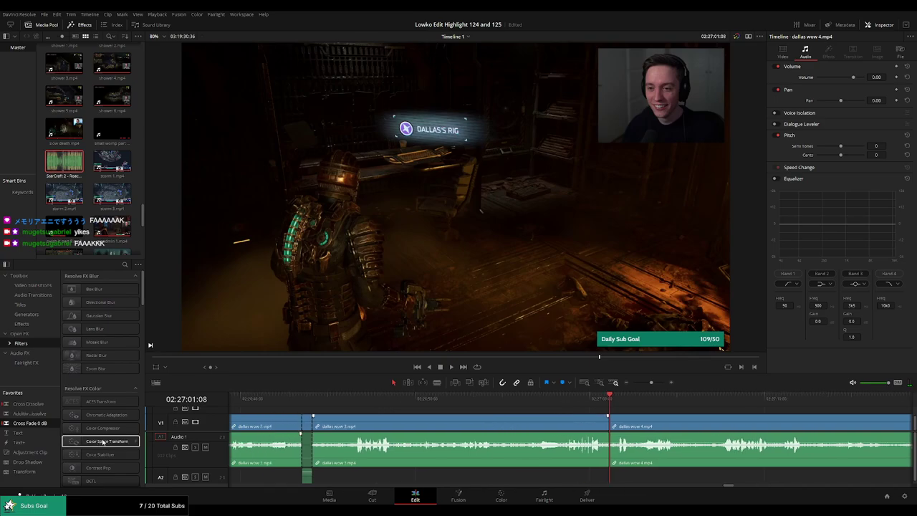
key(space)
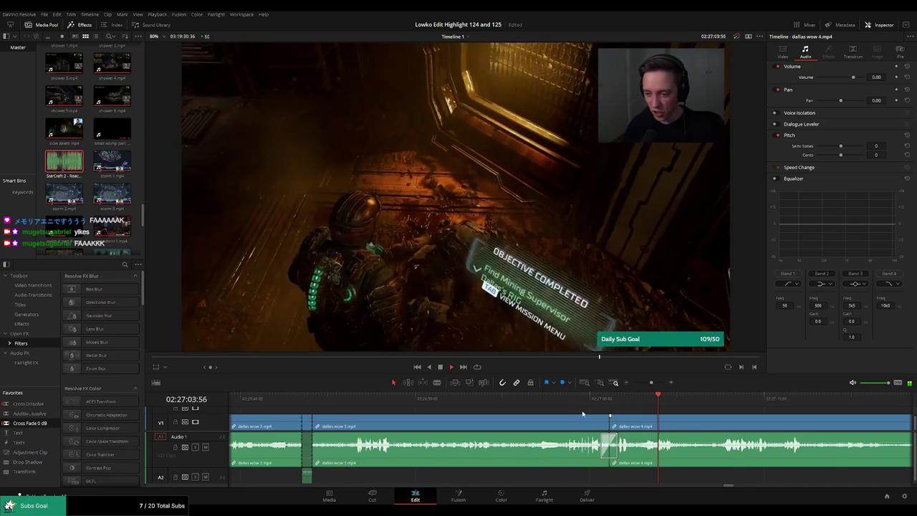
Blade out the dead-air piece in dallas wow 4 and add a Cross Fade 0 dB at the cut.
key(b)
click(543, 426)
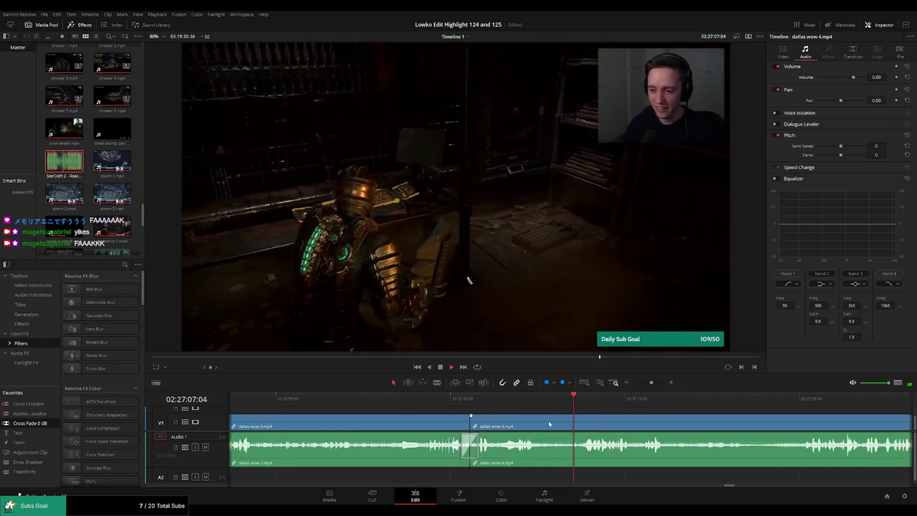
click(579, 427)
key(a)
click(558, 426)
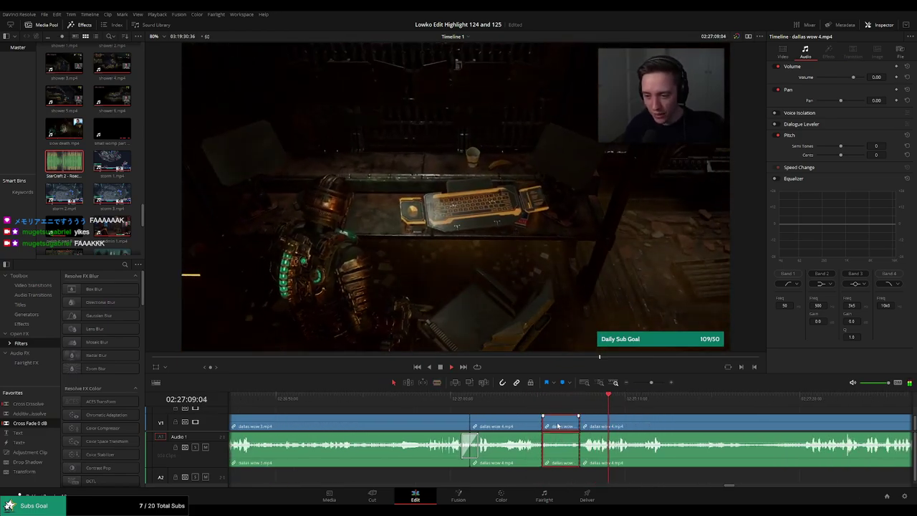
drag(66, 409, 409, 417)
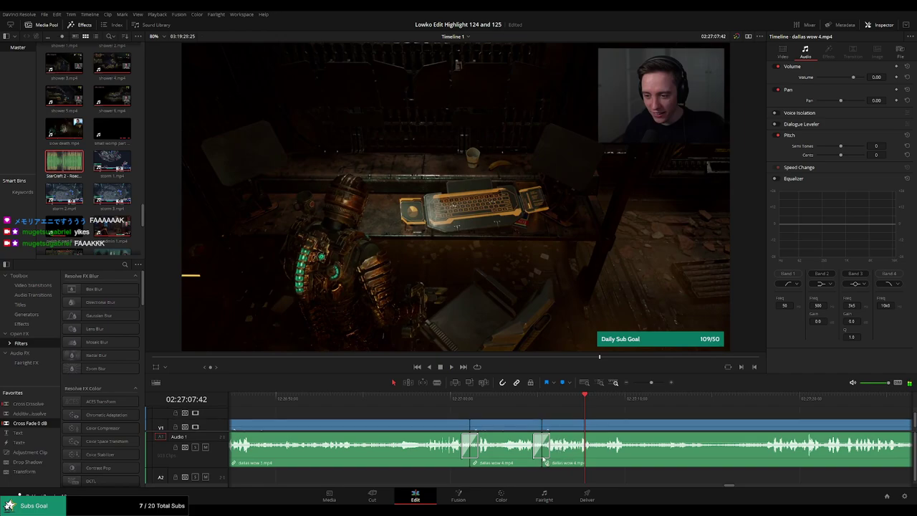
Cut out the next dull stretch and add a cross-fade at the new A1 audio join.
scroll(521, 415, right, 3)
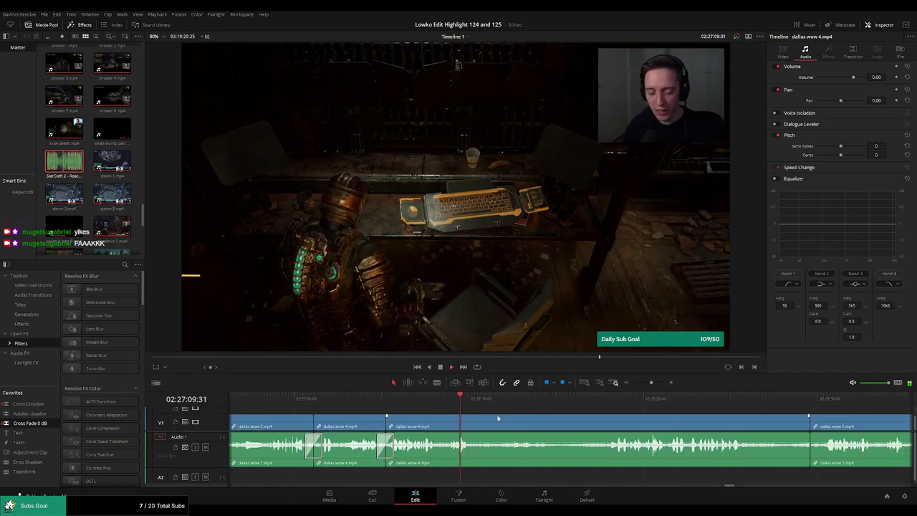
key(b)
click(473, 426)
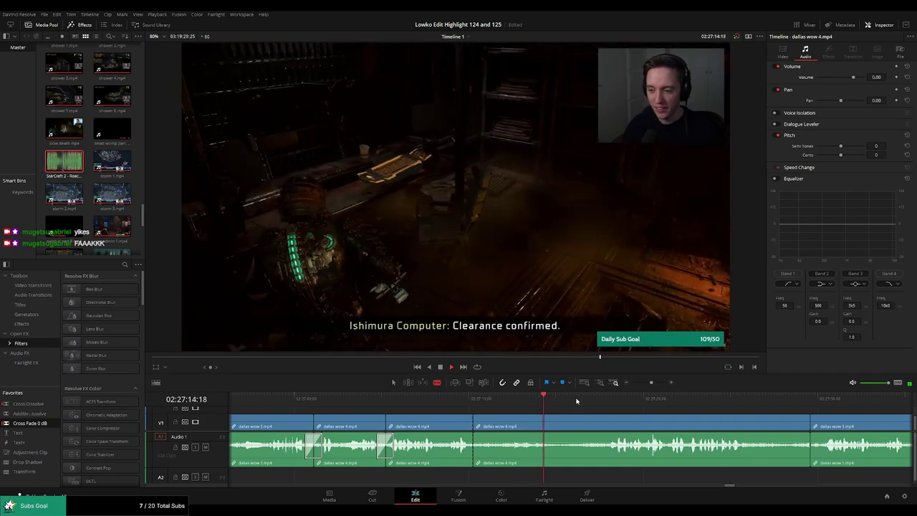
scroll(584, 407, right, 1)
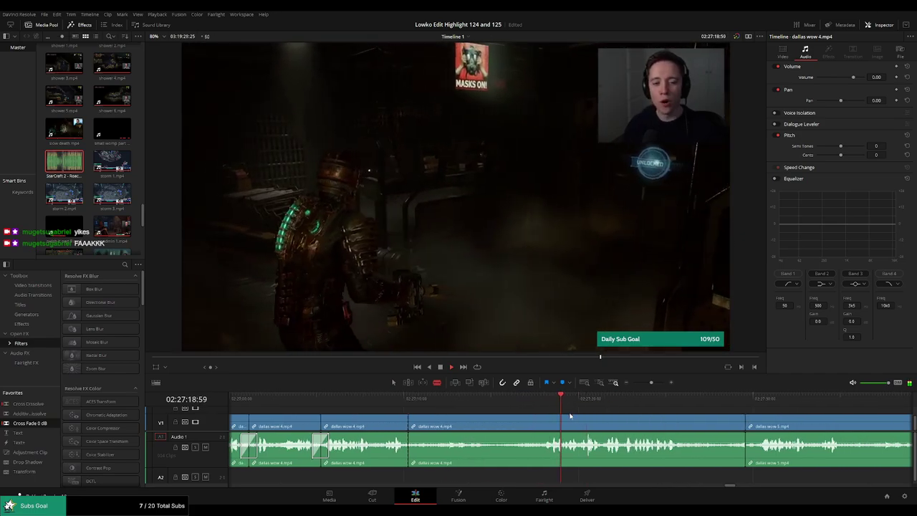
key(a)
click(498, 426)
key(BackSpace)
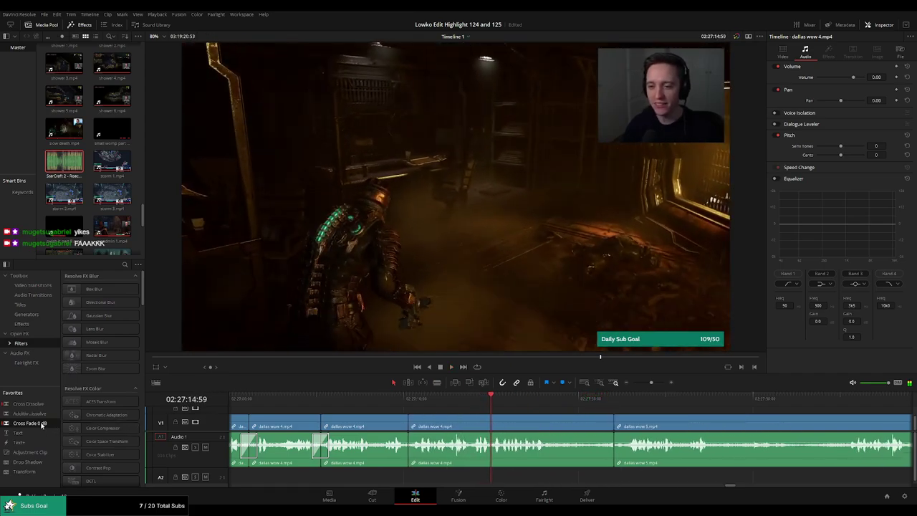
drag(413, 459, 413, 459)
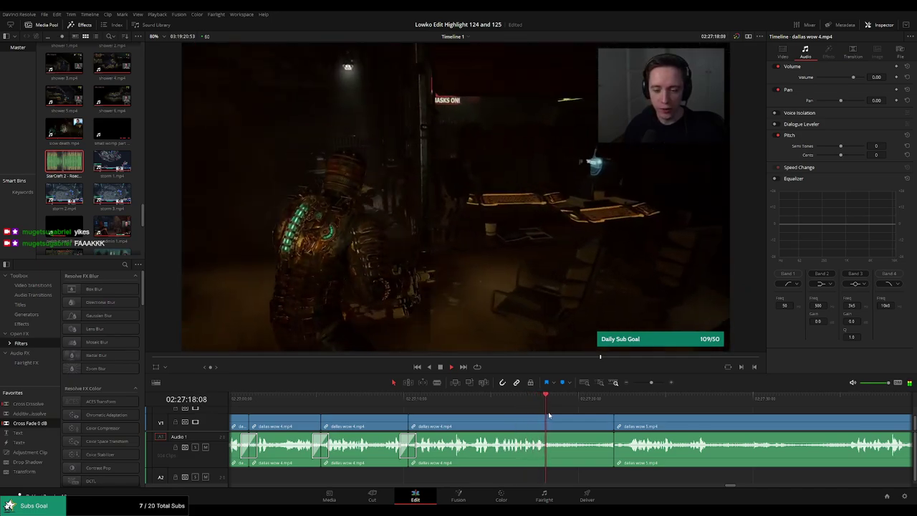
Blade and ripple-delete the following dead-air segment.
key(ctrl+b)
click(580, 426)
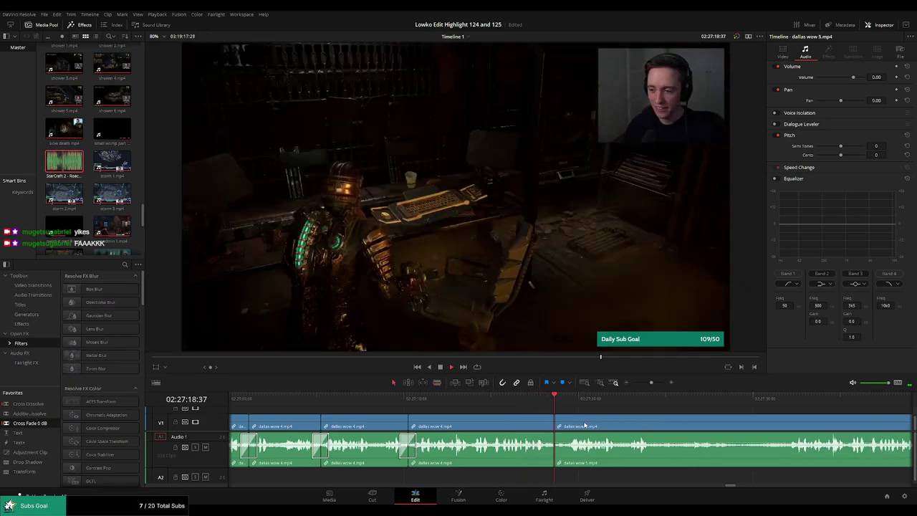
key(Delete)
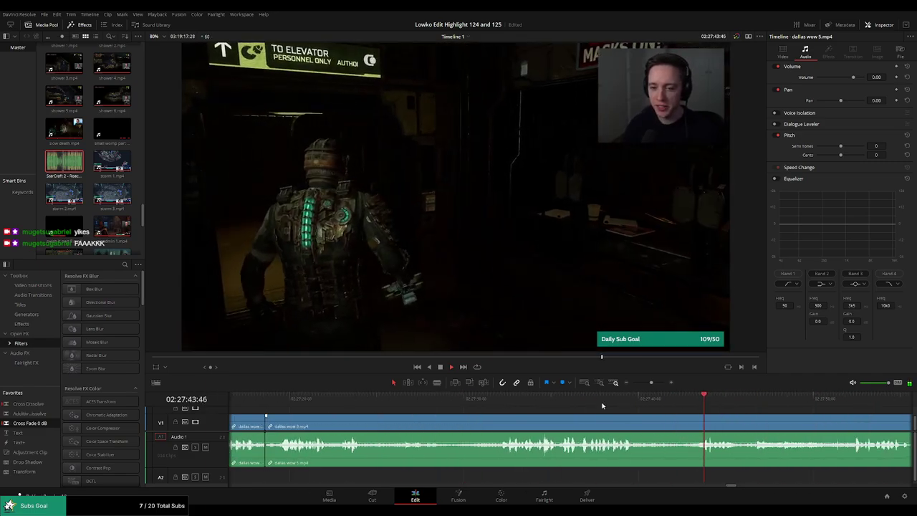
Review the dallas wow 4 / wow 5 edit point and split dallas wow 5 further along.
click(343, 398)
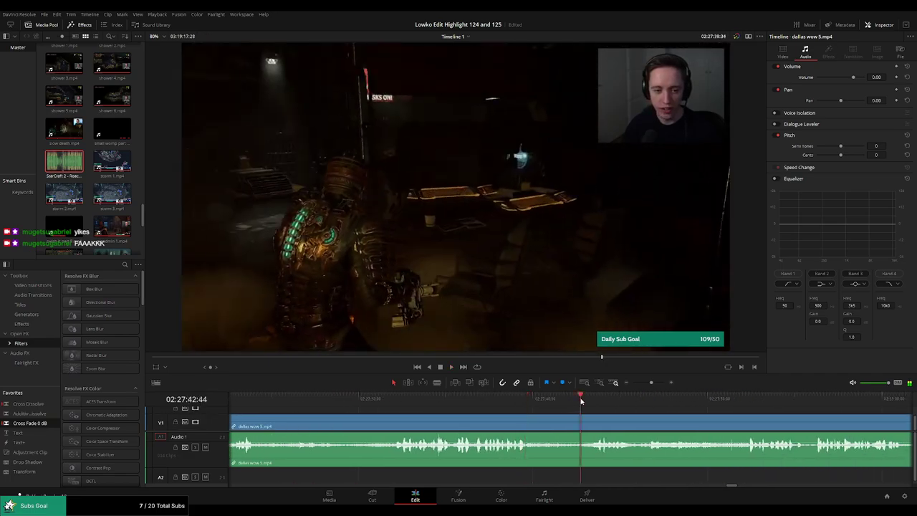
key(b)
key(Up)
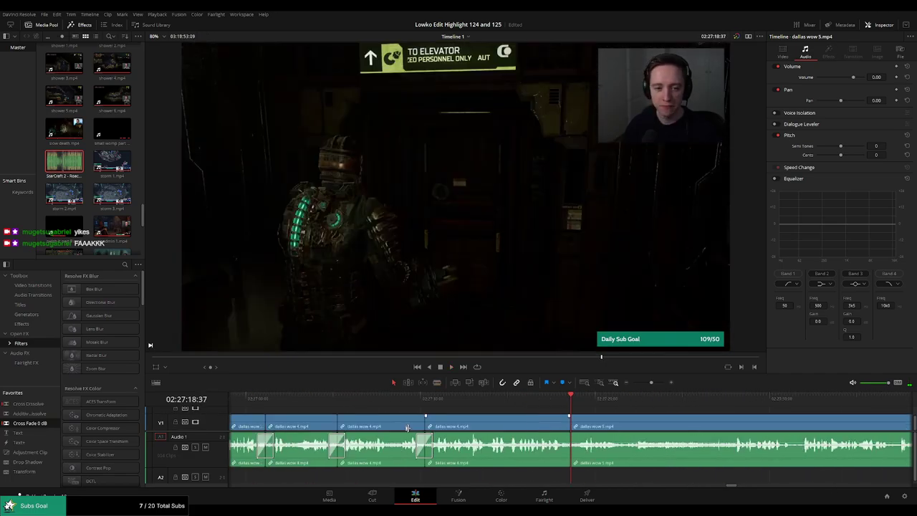
key(space)
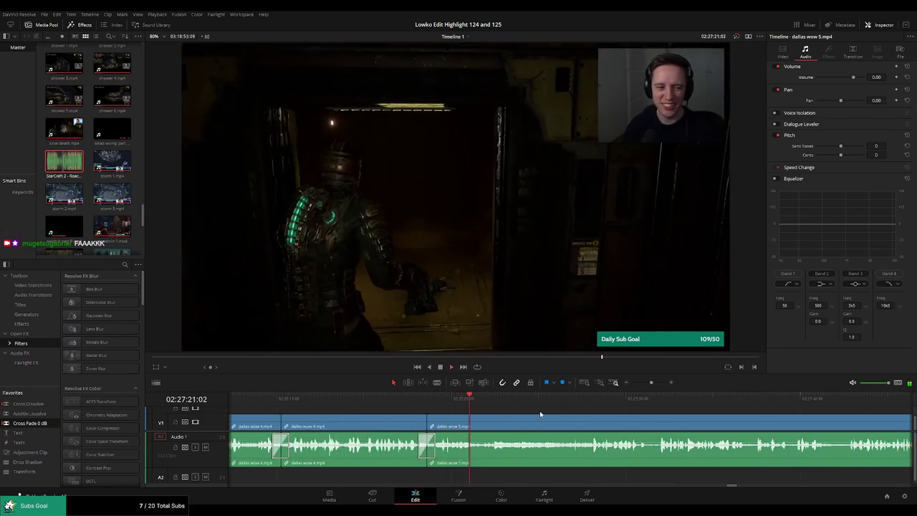
click(572, 405)
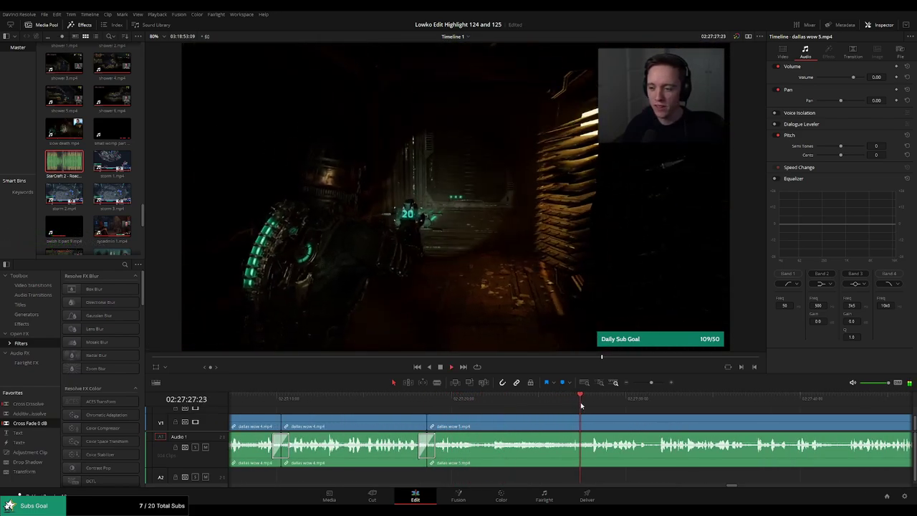
key(b)
click(486, 426)
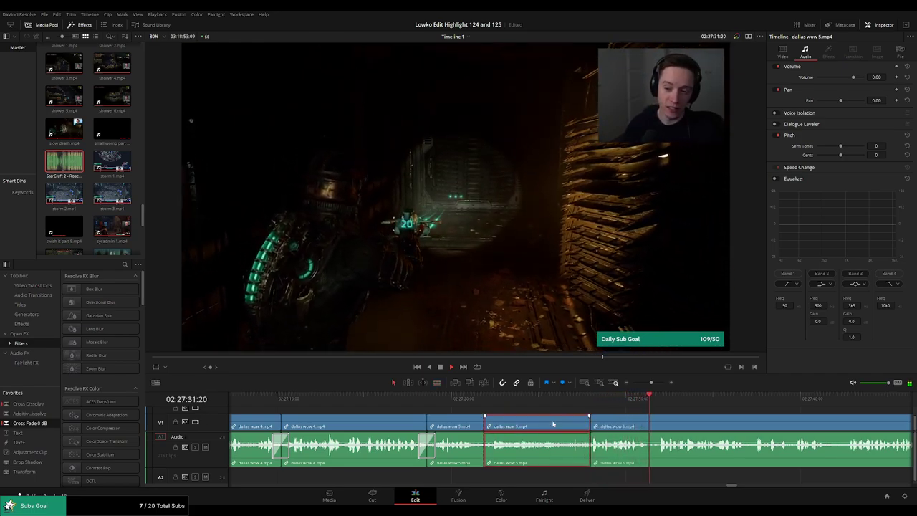
Select the new Cross Fade on the dallas wow 5 cut and set its Duration to 1.0 seconds.
click(475, 406)
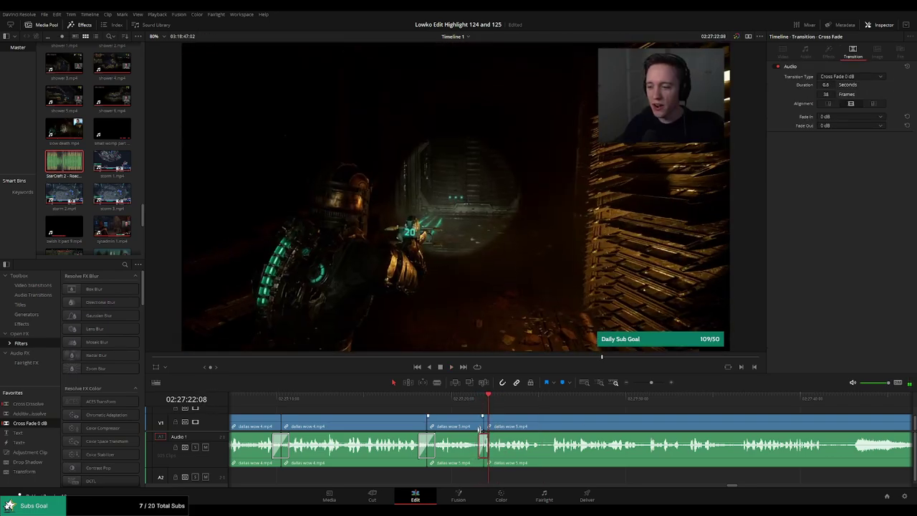
click(465, 402)
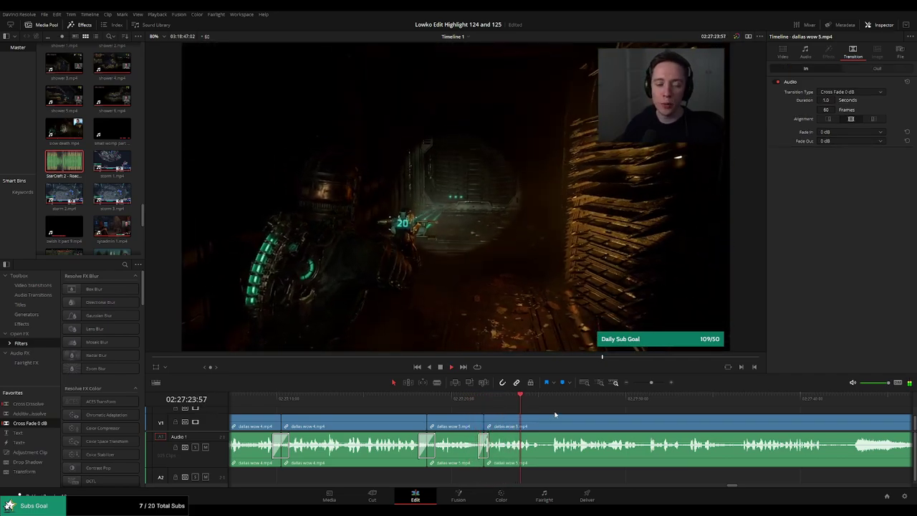
click(473, 406)
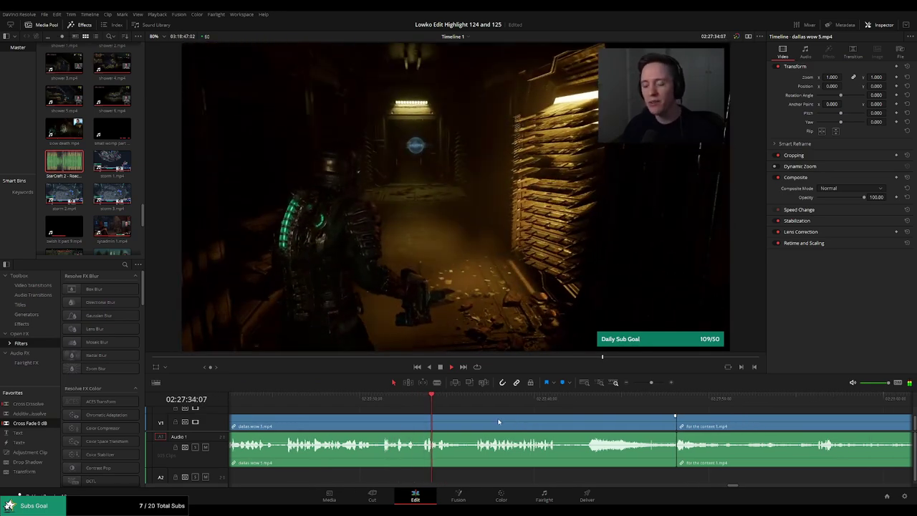
Blade at the playhead and ripple-delete the dead-air segment.
click(470, 399)
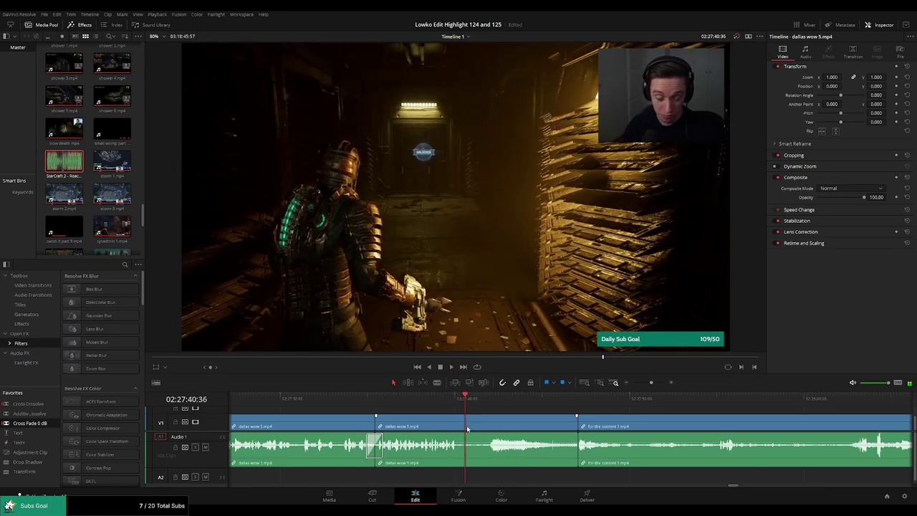
key(b)
click(467, 428)
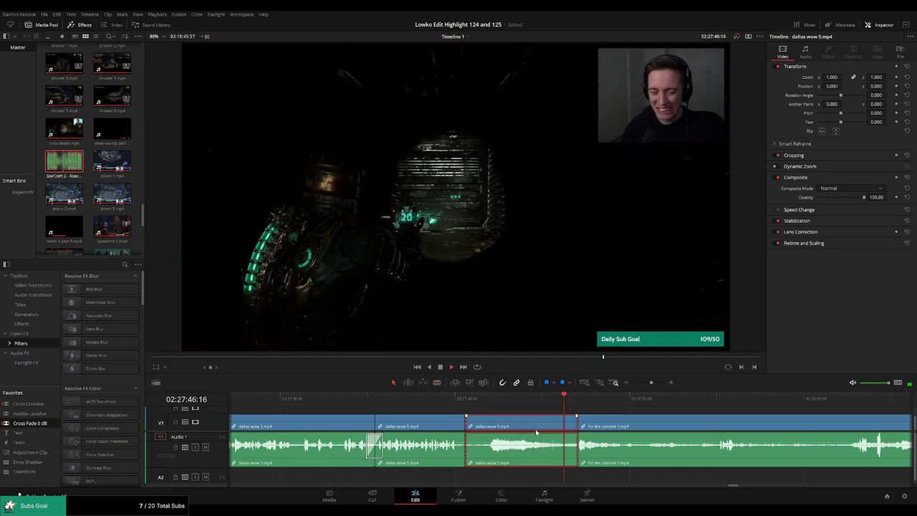
key(Delete)
Cut for the content 1 and ripple-delete the unwanted stretch before the cut.
click(604, 402)
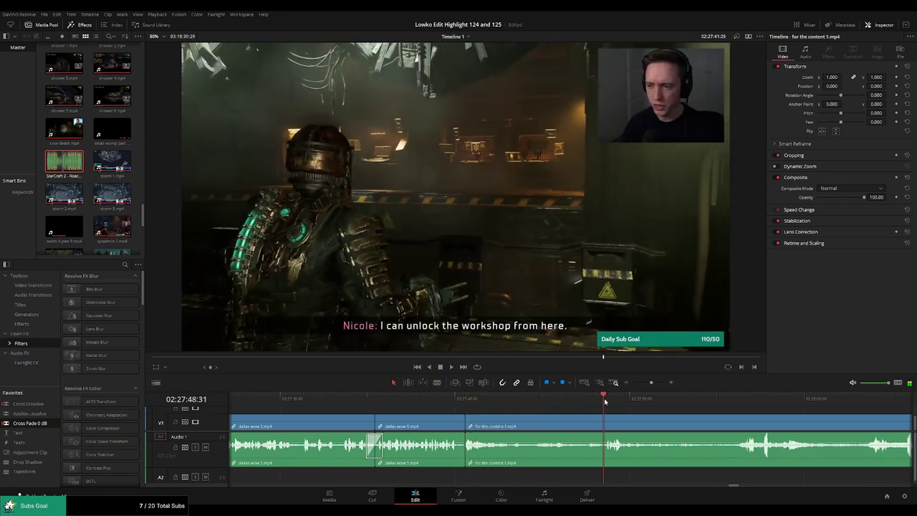
key(space)
scroll(548, 412, right, 2)
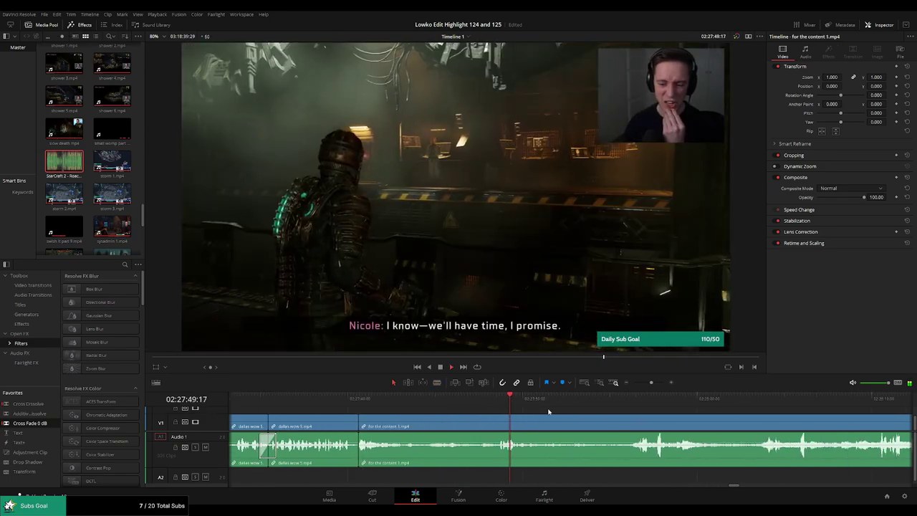
click(621, 399)
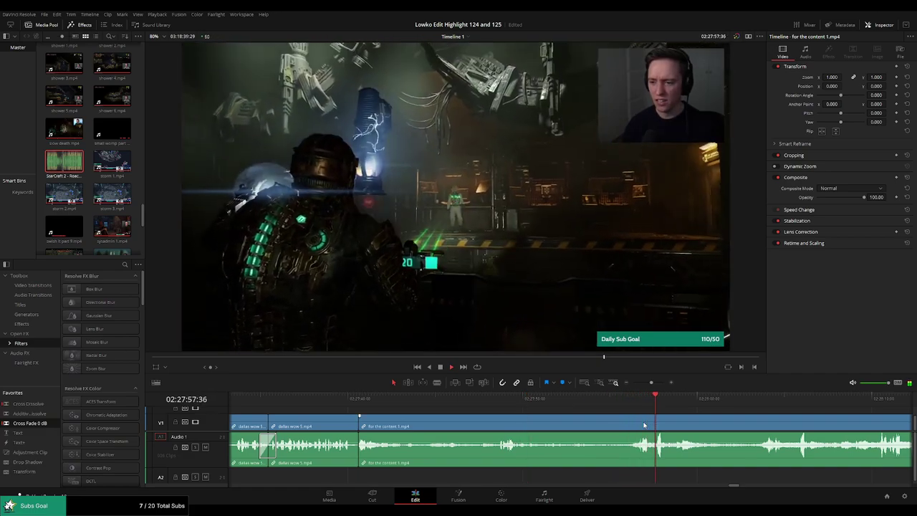
key(b)
click(621, 425)
key(a)
click(579, 426)
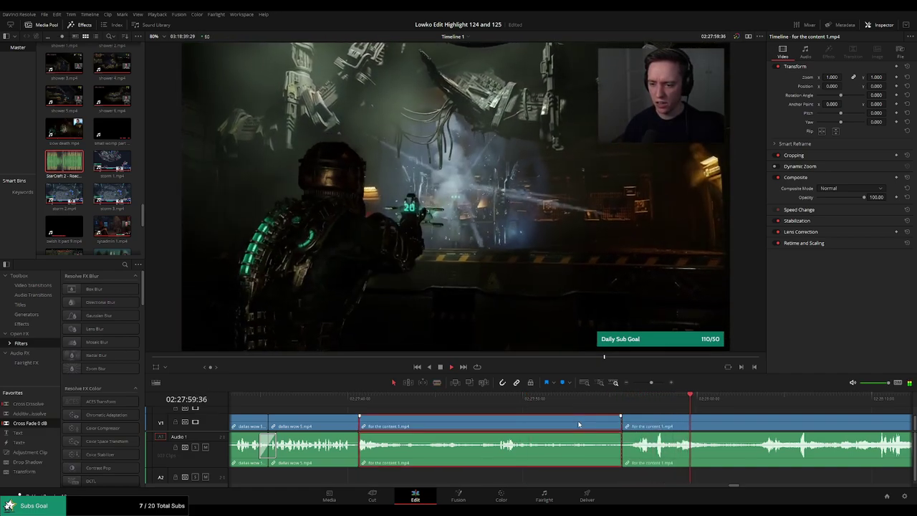
key(Delete)
Scrub through the for the content footage to locate the next quiet stretch.
click(488, 398)
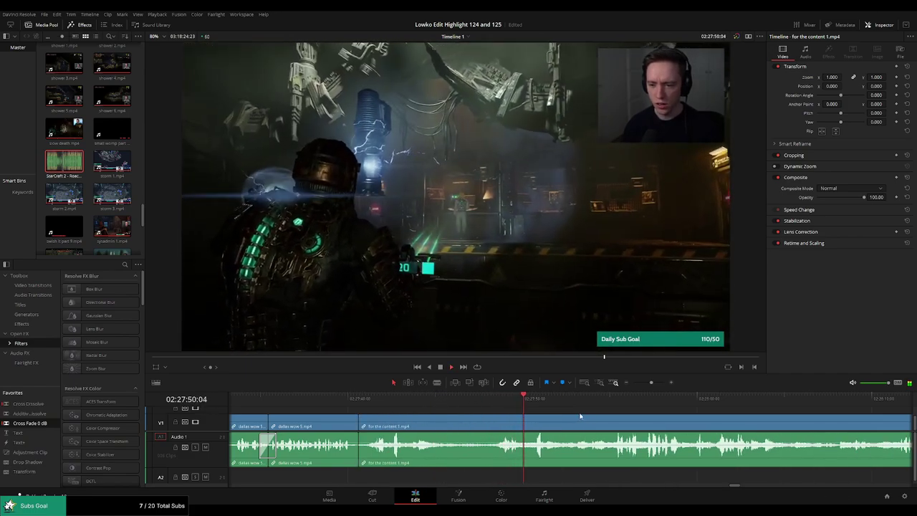
scroll(492, 409, right, 2)
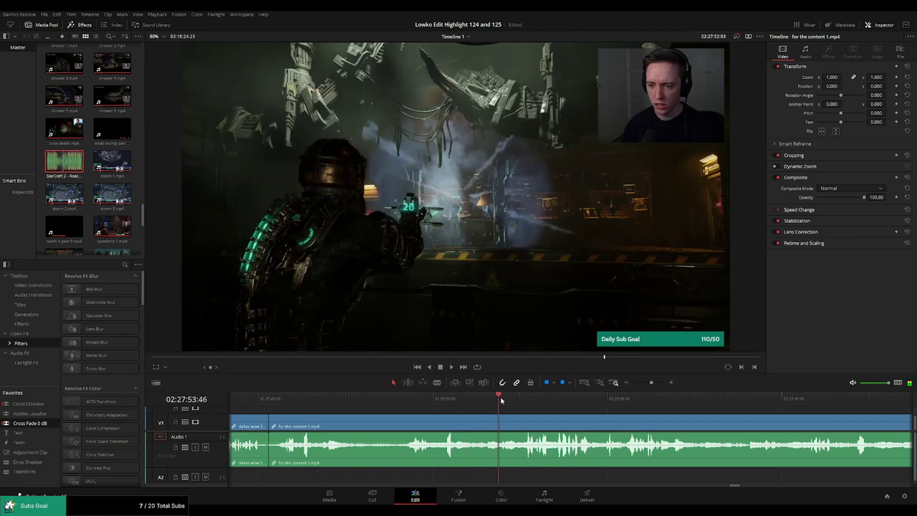
click(489, 399)
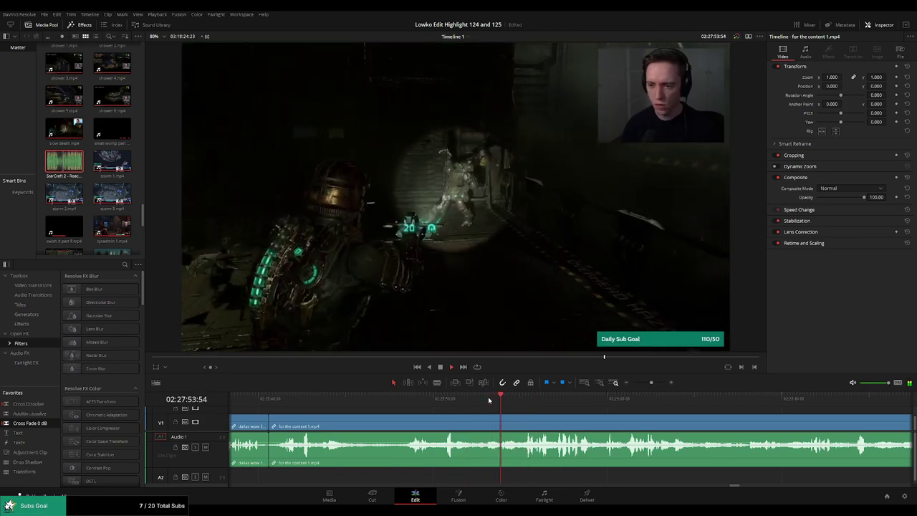
scroll(501, 407, right, 2)
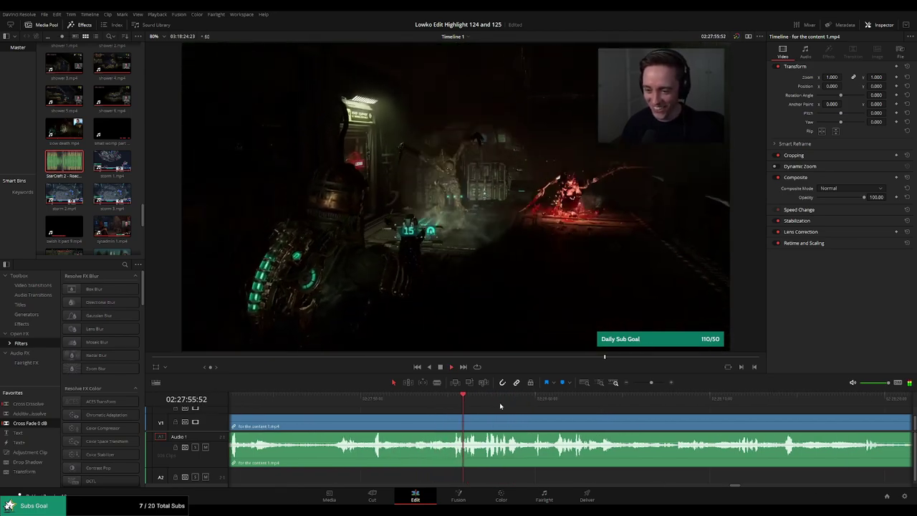
scroll(500, 406, right, 2)
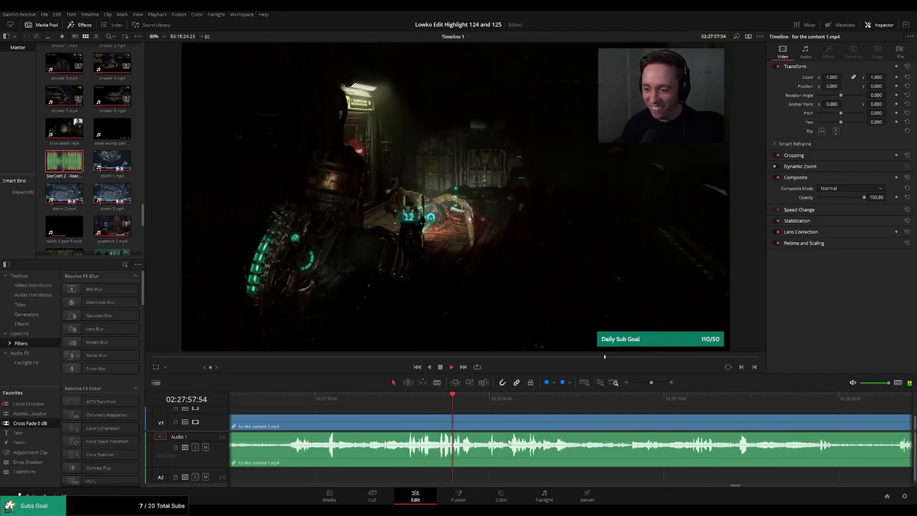
scroll(514, 416, right, 3)
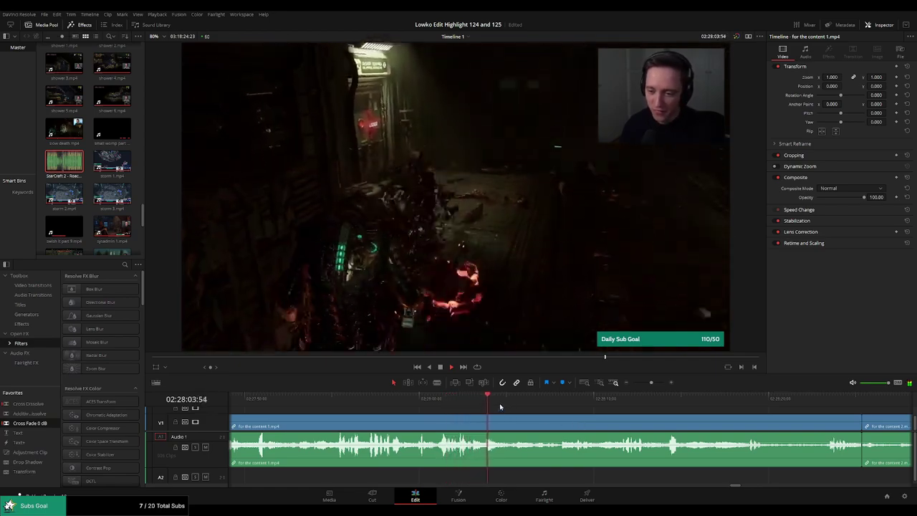
click(539, 406)
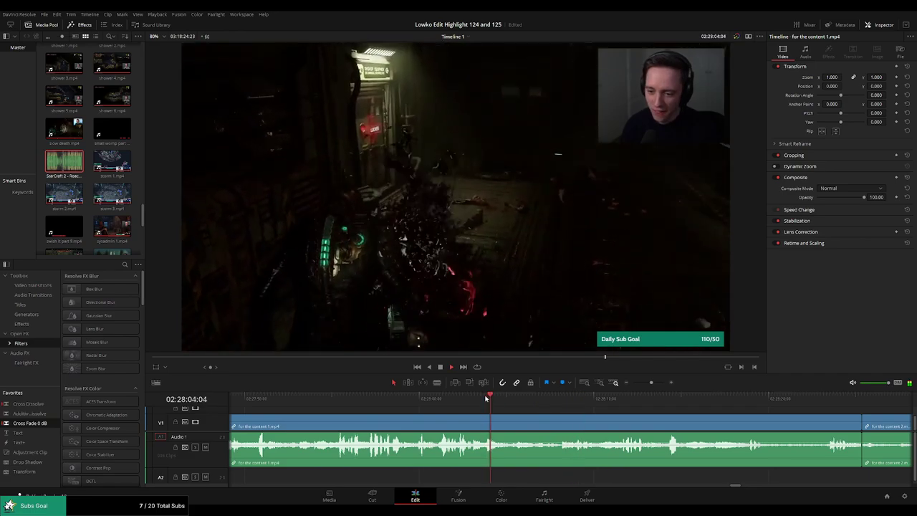
drag(517, 401, 518, 401)
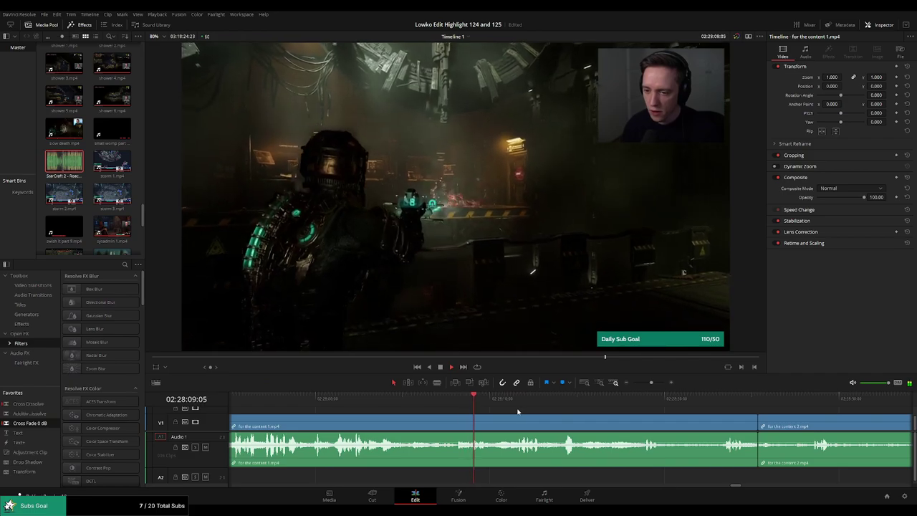
drag(441, 402, 422, 403)
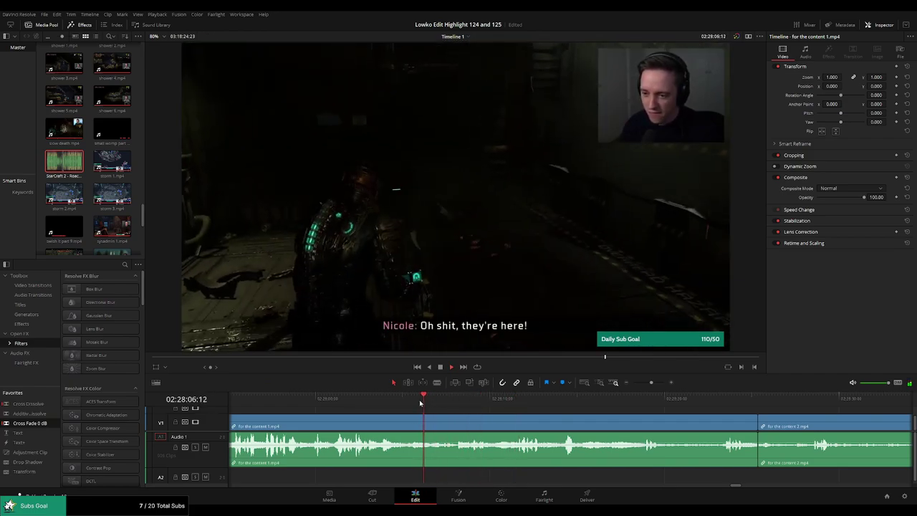
click(518, 402)
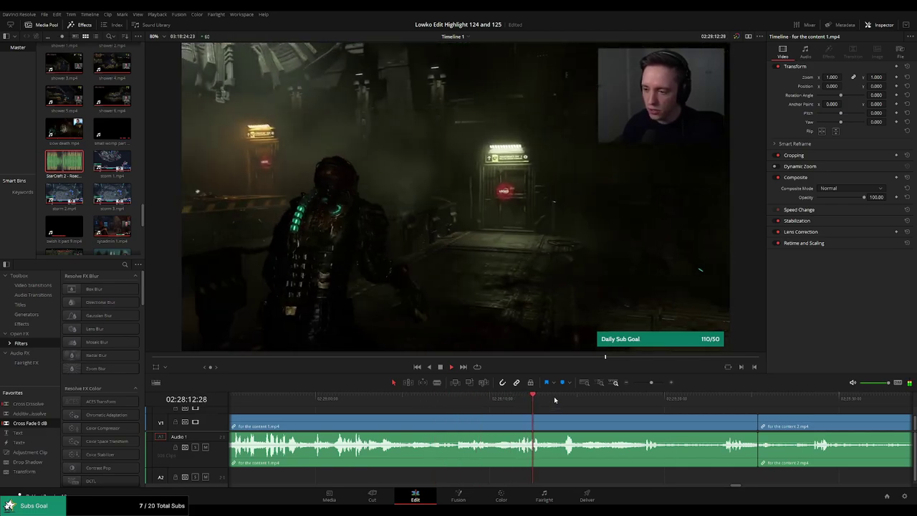
click(508, 402)
drag(456, 398, 532, 400)
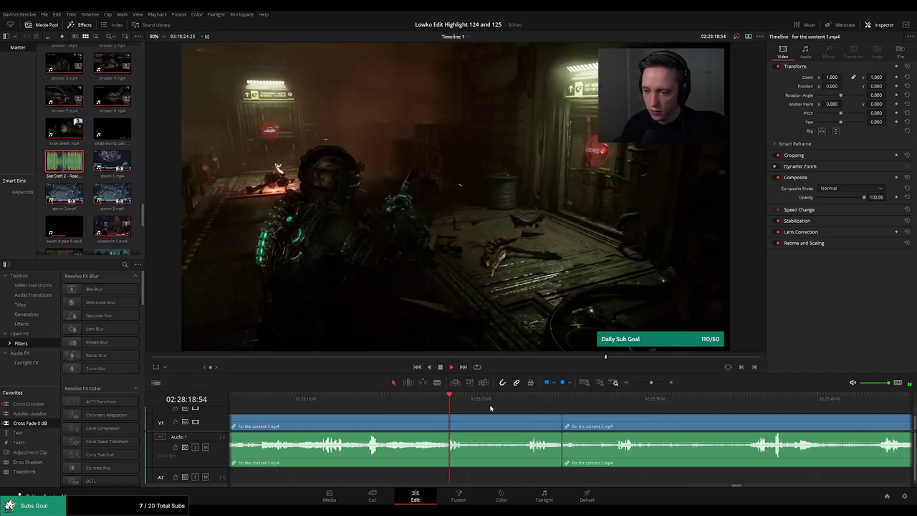
Blade where the dead air begins, ripple-delete the piece, and play back the cut.
key(space)
key(b)
click(469, 419)
click(523, 405)
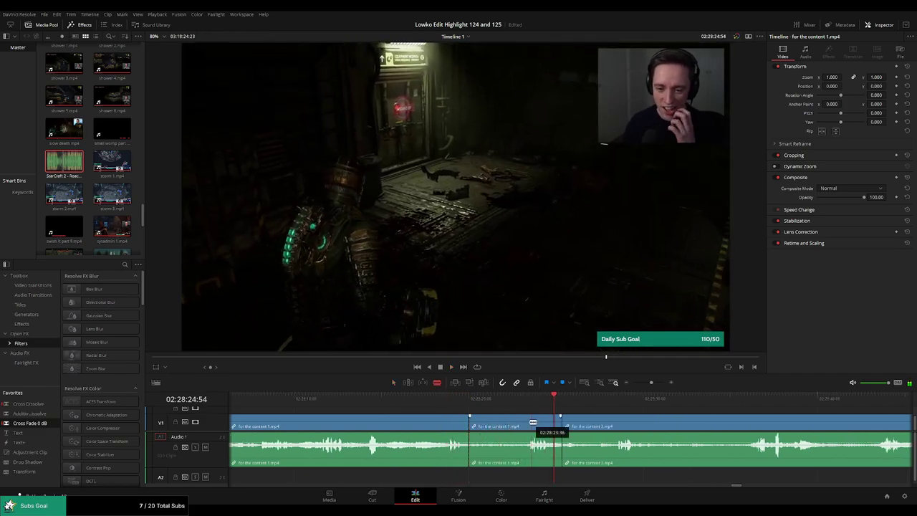
drag(601, 397, 612, 396)
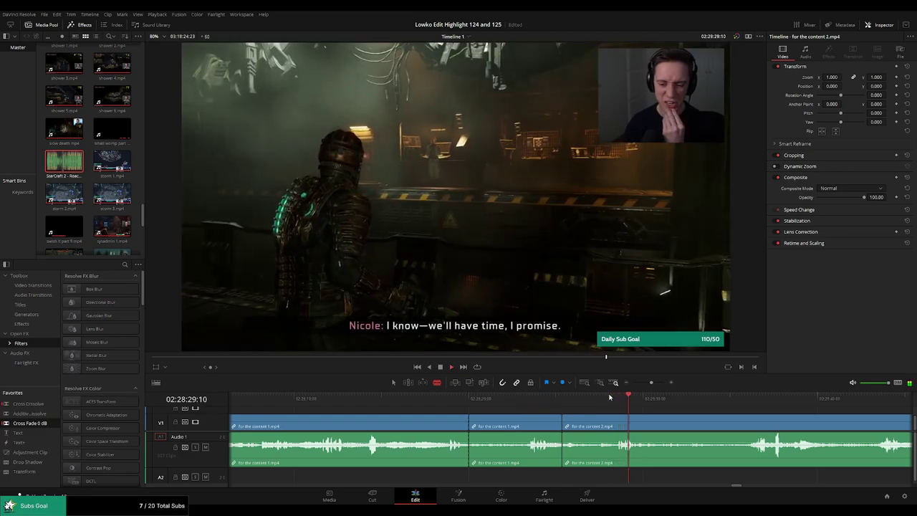
key(a)
key(Delete)
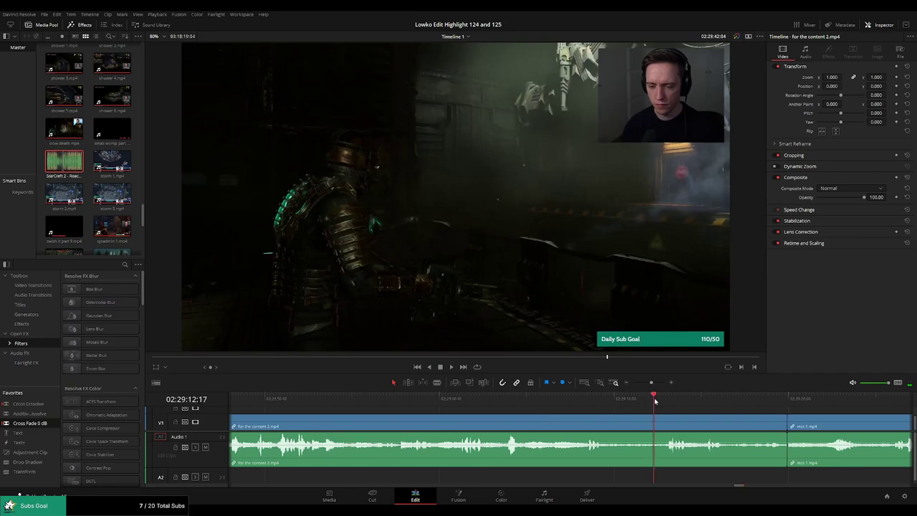
key(space)
key(space)
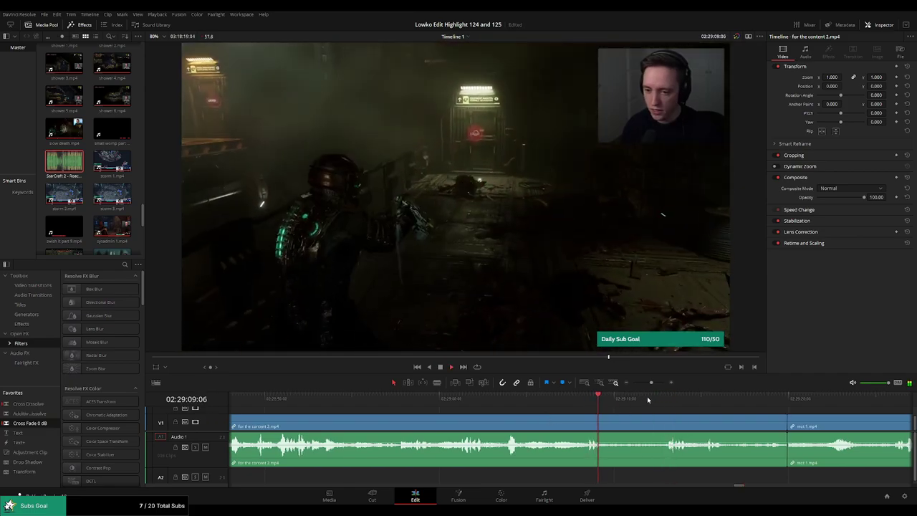
Trim the tail of for the content 2 so mot 1 follows directly, then replay the join.
click(661, 398)
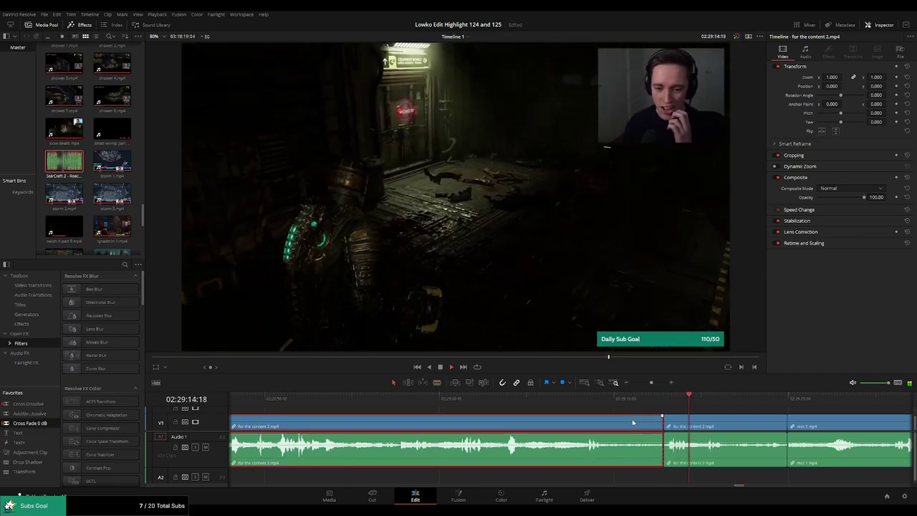
drag(668, 419, 666, 419)
key(space)
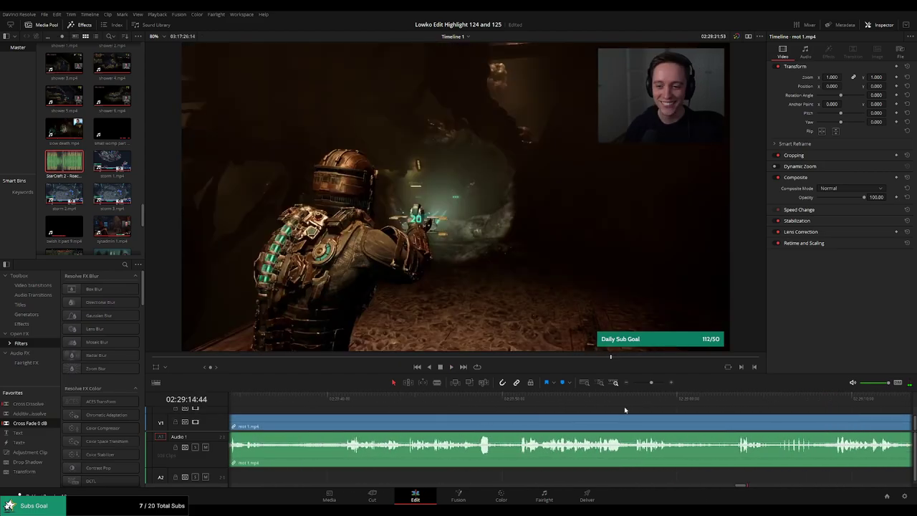
click(473, 398)
key(space)
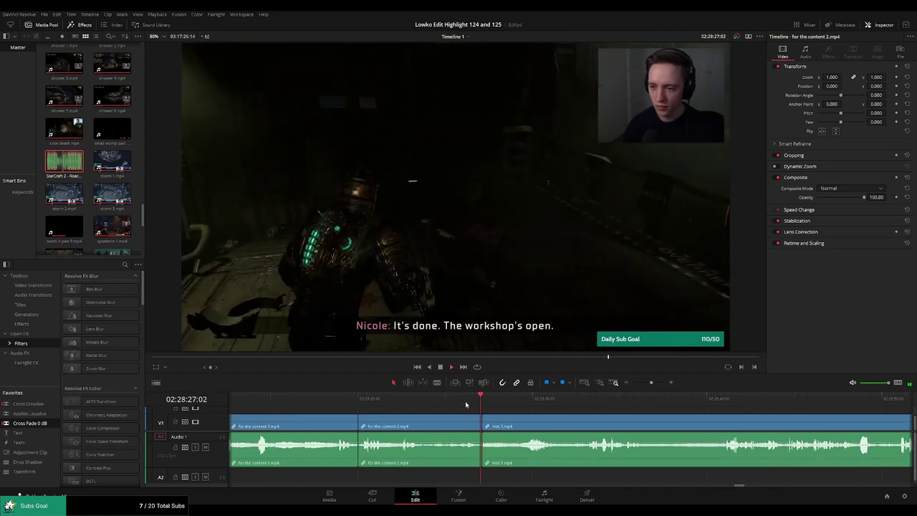
Split off the remaining unwanted part, ripple-delete it, and replay the join.
click(357, 406)
key(space)
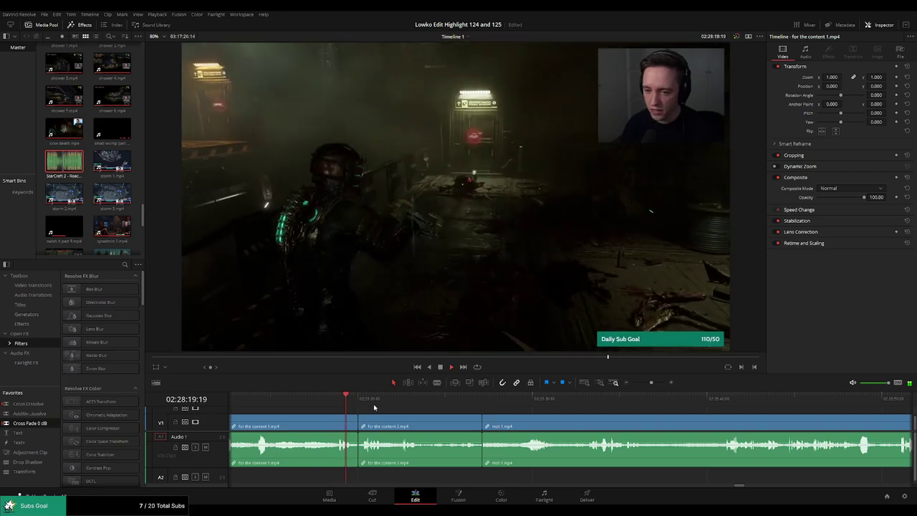
key(space)
key(ctrl+b)
click(459, 426)
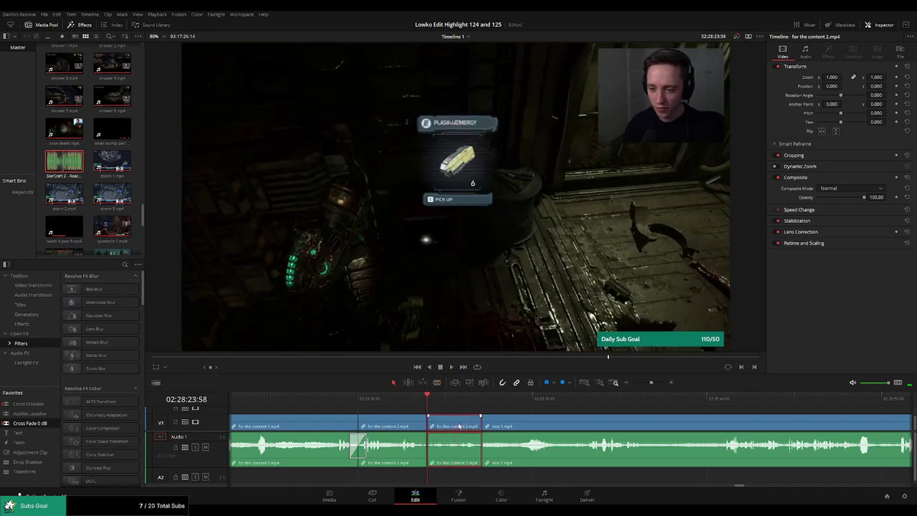
key(Delete)
key(space)
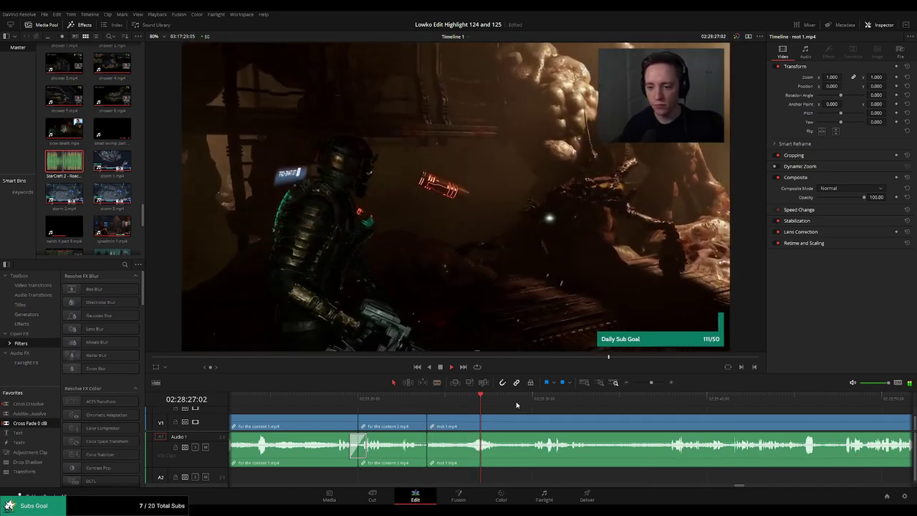
Split mot 1.mp4 at the playhead and delete its unwanted opening stretch.
click(531, 400)
click(666, 401)
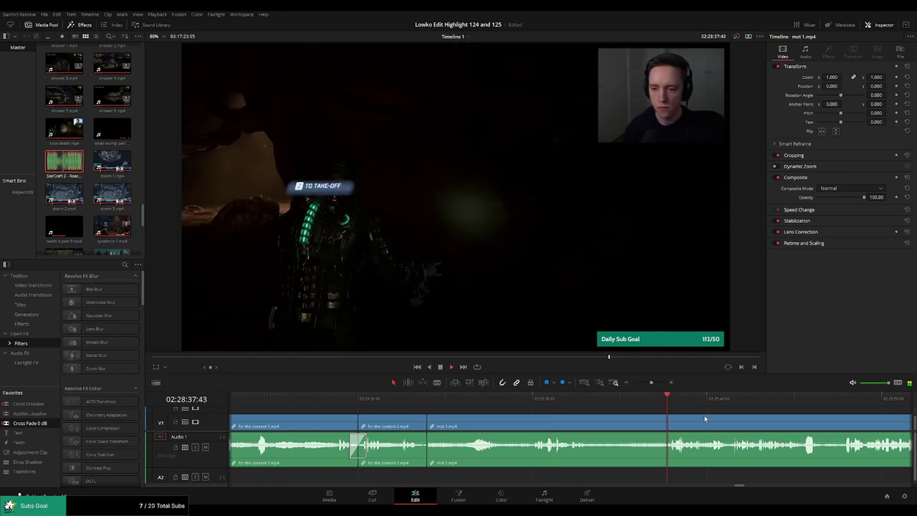
scroll(554, 406, right, 3)
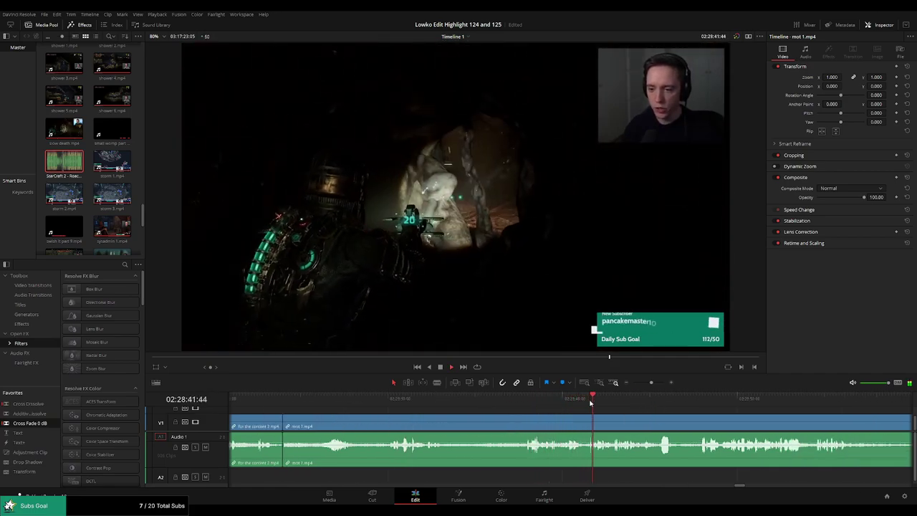
key(b)
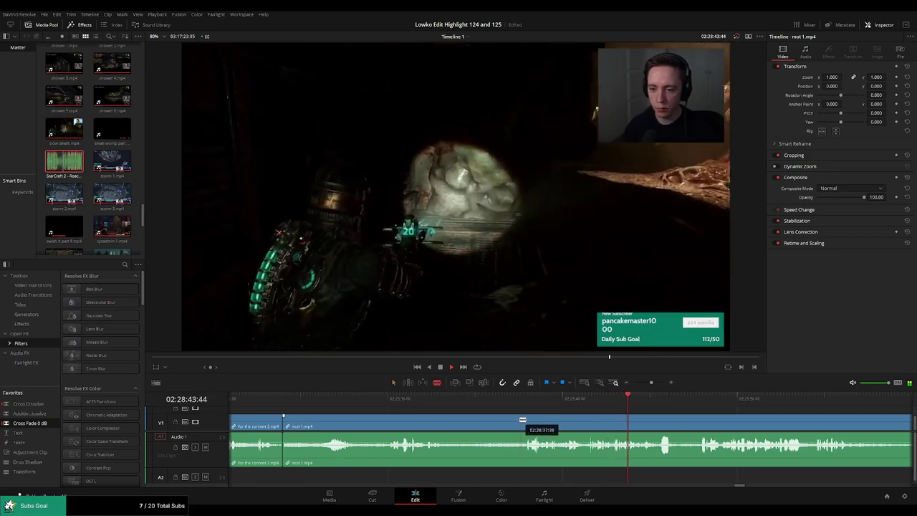
click(516, 423)
key(a)
key(space)
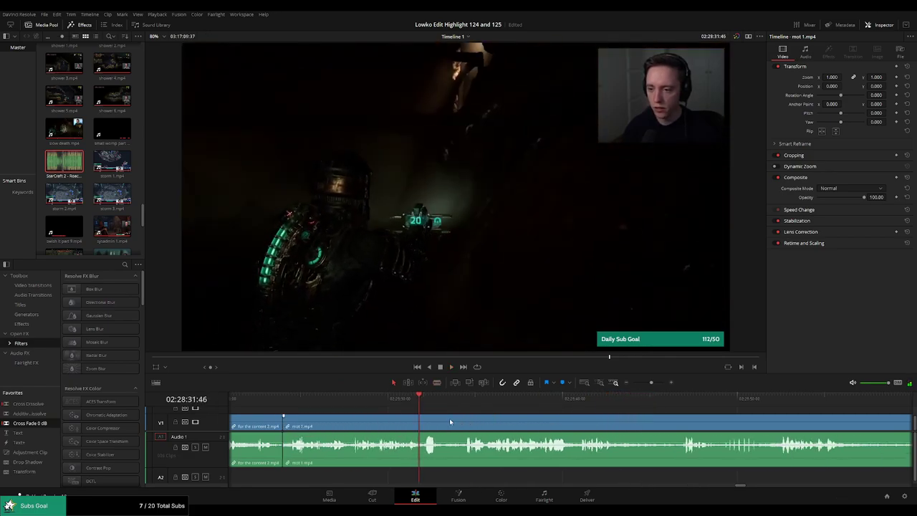
click(396, 398)
key(space)
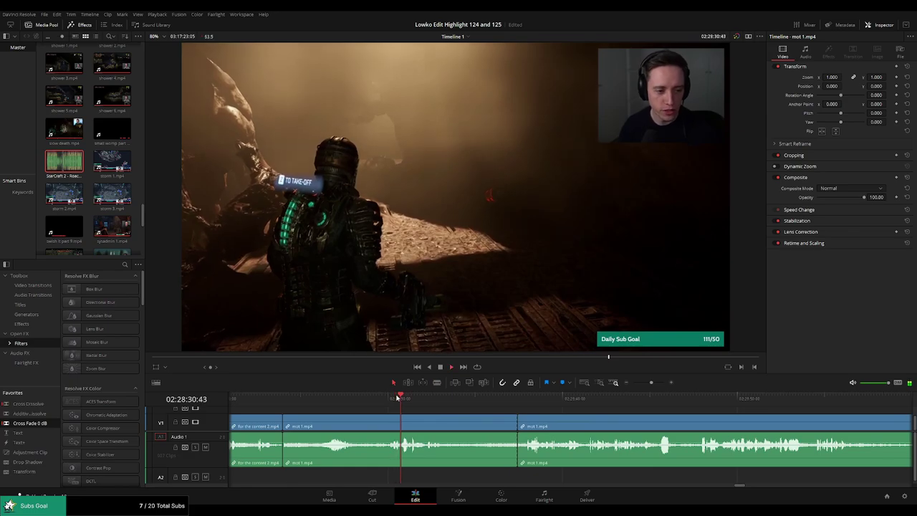
click(405, 423)
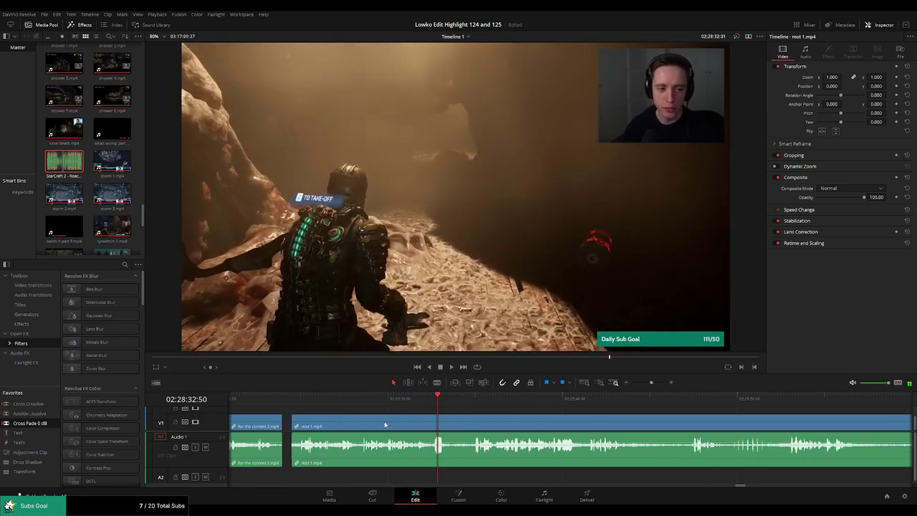
key(Delete)
Replay the new join and drag the later mot 1 piece left to close the gap.
click(300, 399)
click(289, 402)
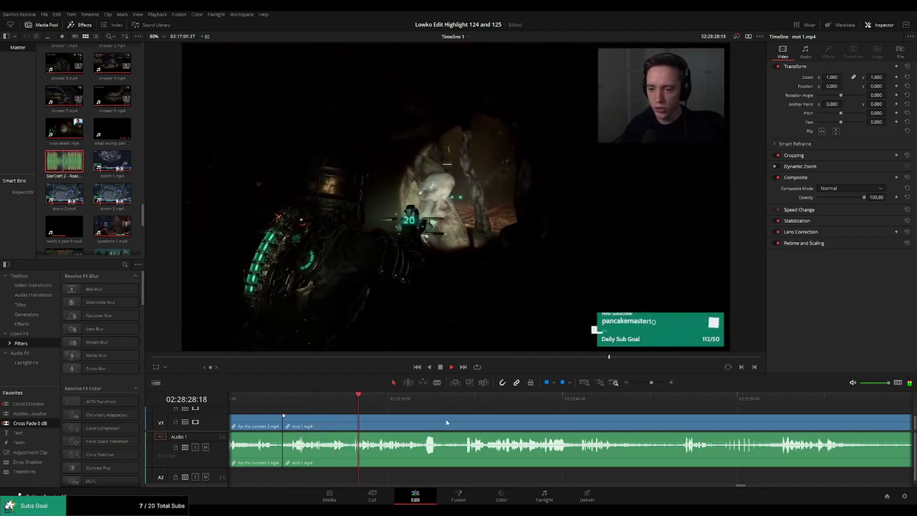
scroll(358, 409, right, 1)
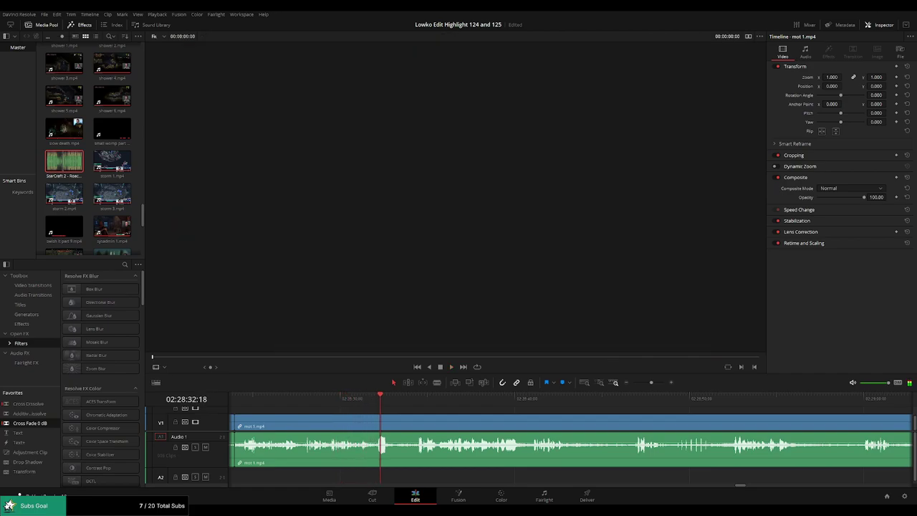
key(space)
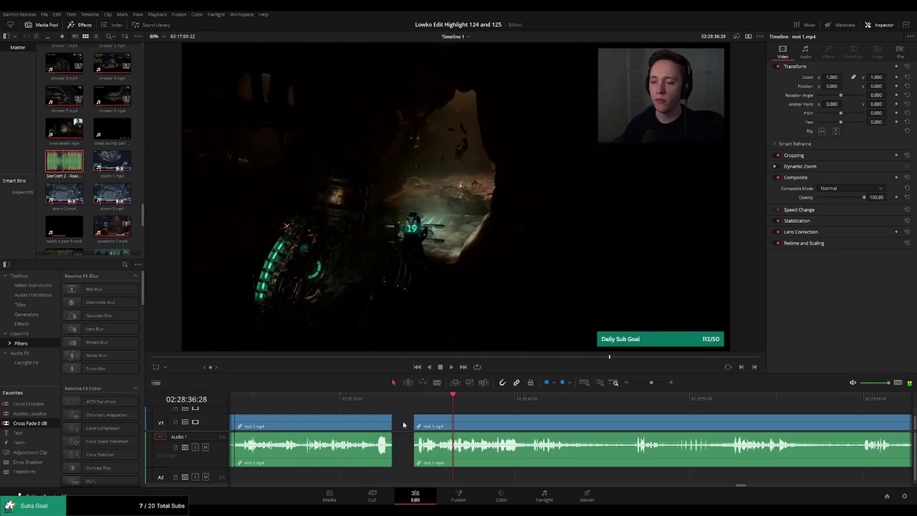
drag(418, 422, 397, 423)
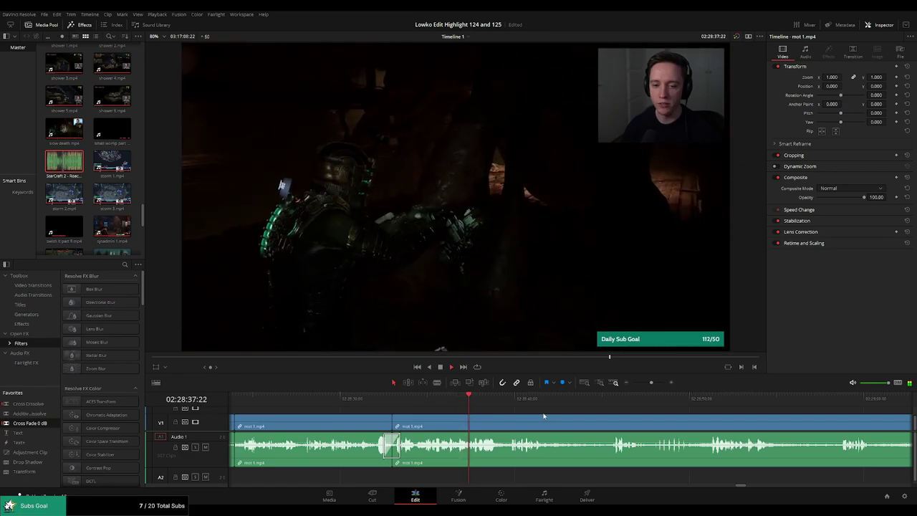
Blade both ends of the first dead-air stretch and ripple-delete the piece between.
scroll(494, 411, right, 2)
scroll(493, 411, right, 1)
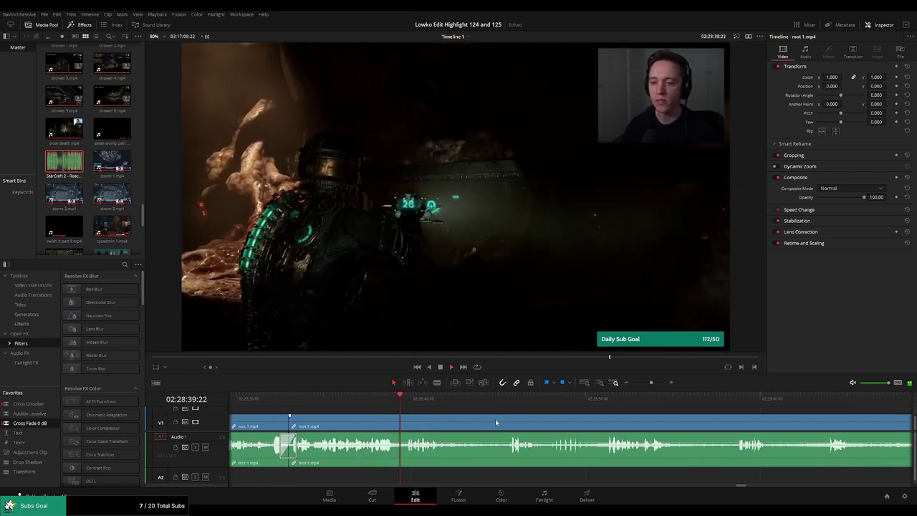
click(446, 426)
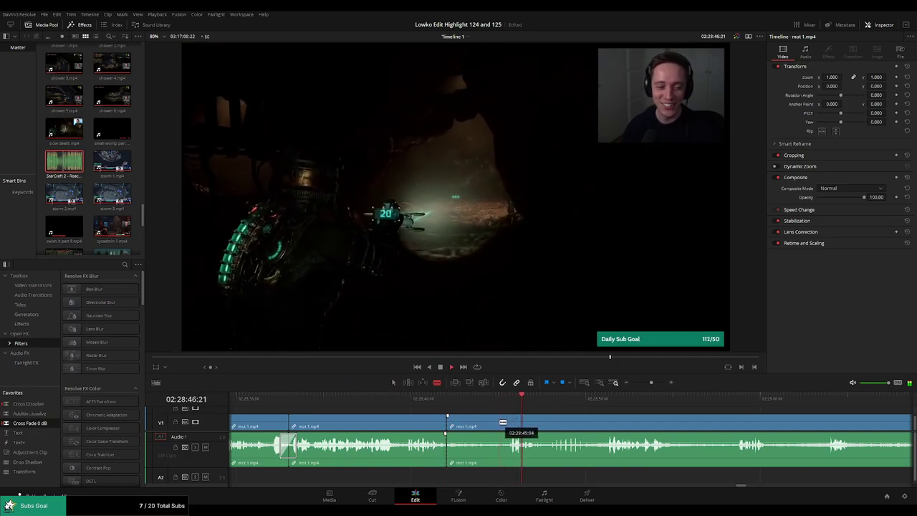
key(space)
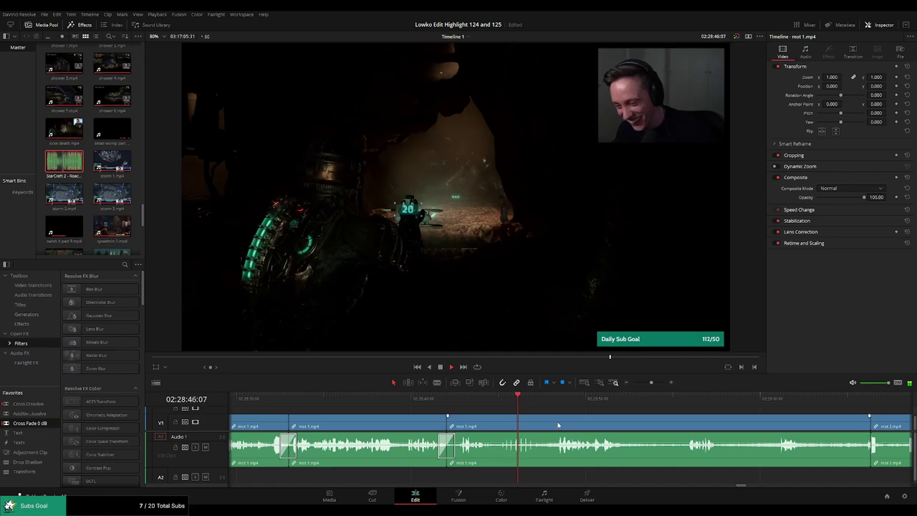
scroll(531, 406, right, 3)
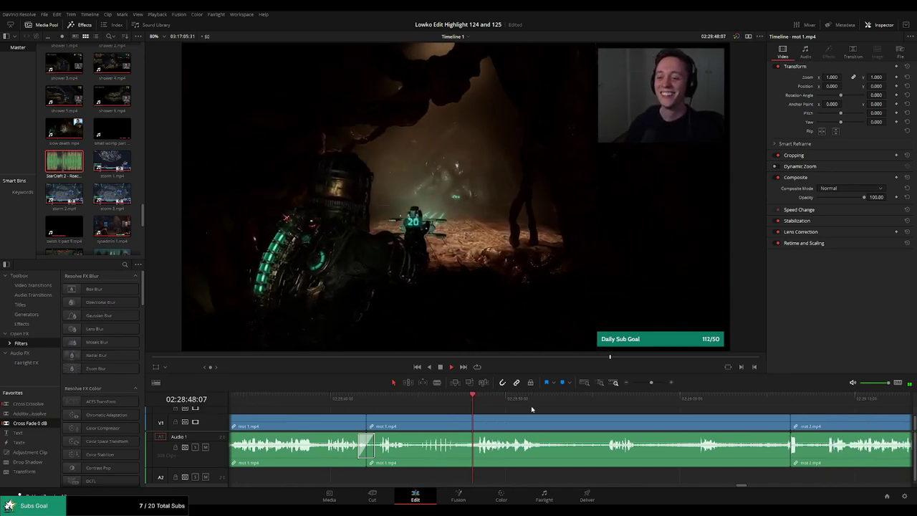
scroll(581, 414, right, 2)
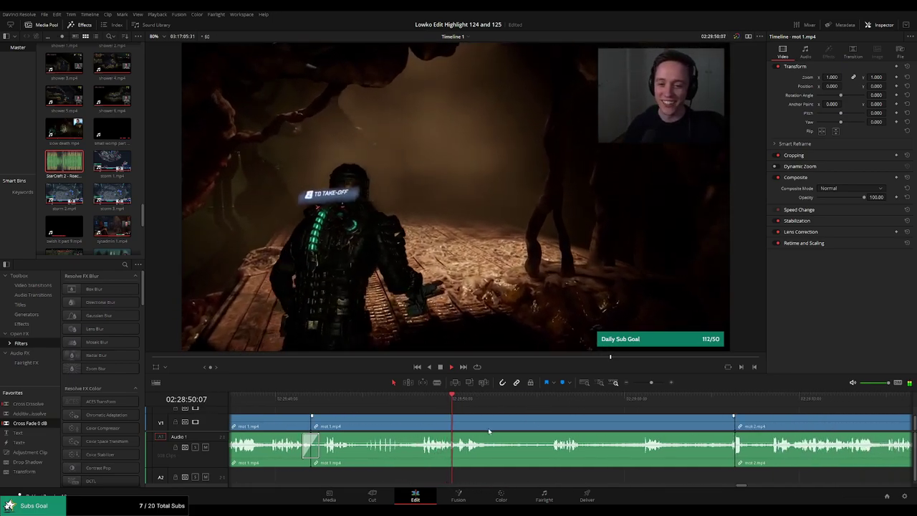
key(b)
click(493, 426)
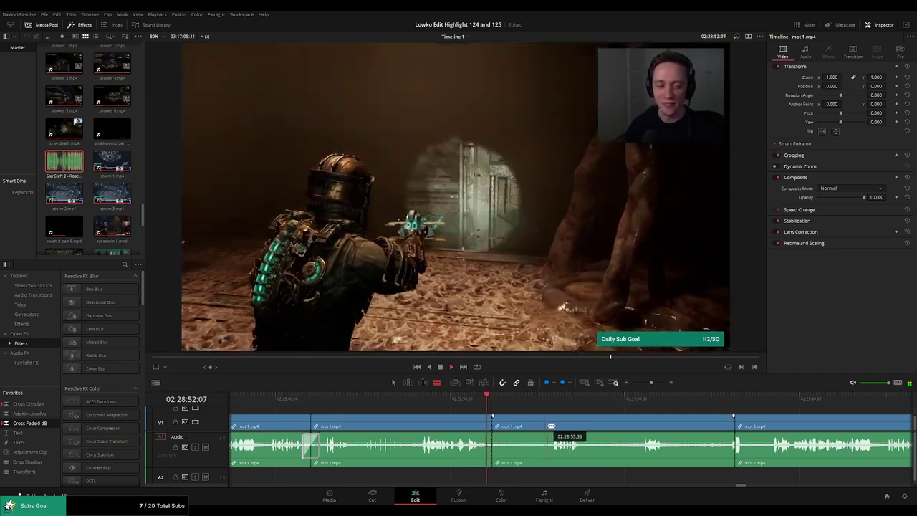
click(545, 427)
key(a)
click(527, 426)
key(Delete)
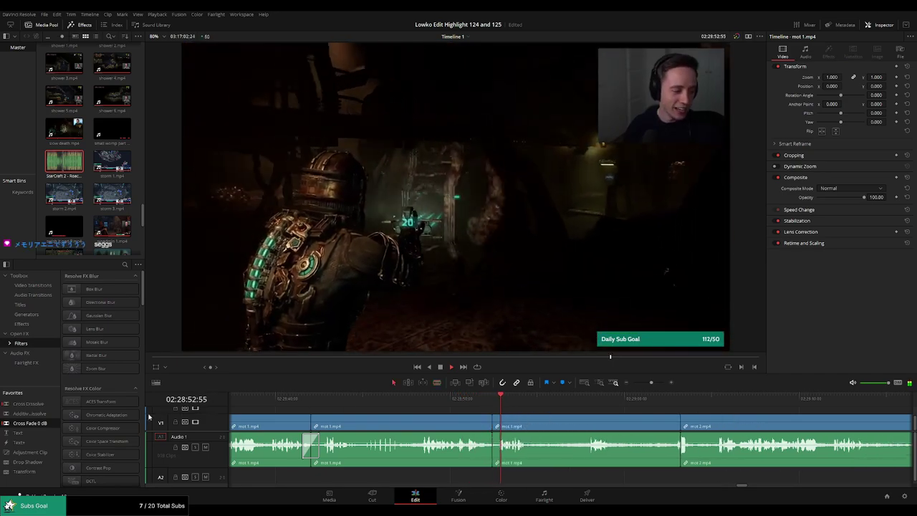
Try trimming the start of the next mot 1 clip later, then undo it.
click(580, 400)
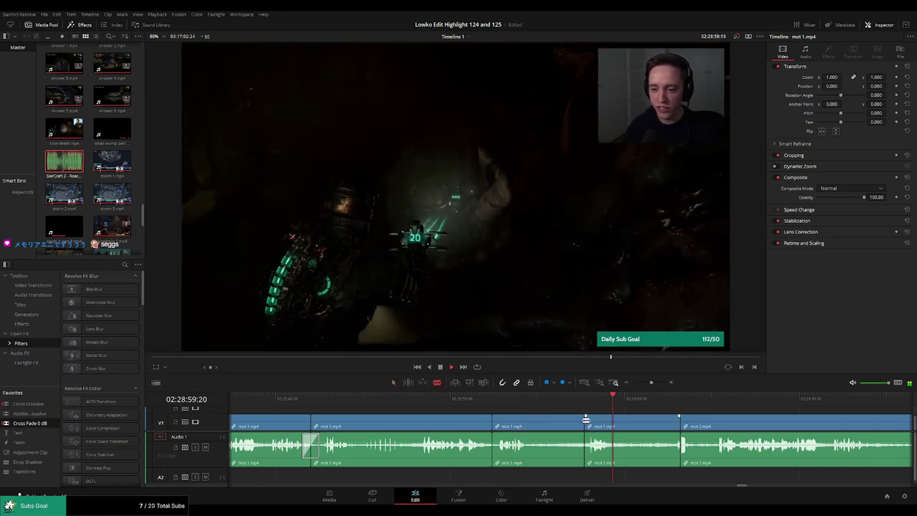
click(545, 427)
drag(540, 426, 562, 423)
key(ctrl+z)
key(space)
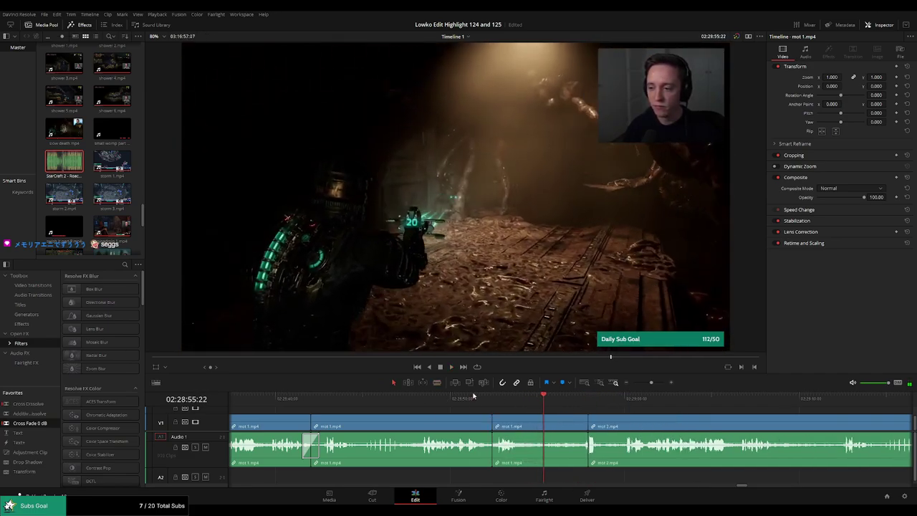
Cut off the dead-air part of mot 1 and remove it so mot 2 moves left.
scroll(201, 425, up, 2)
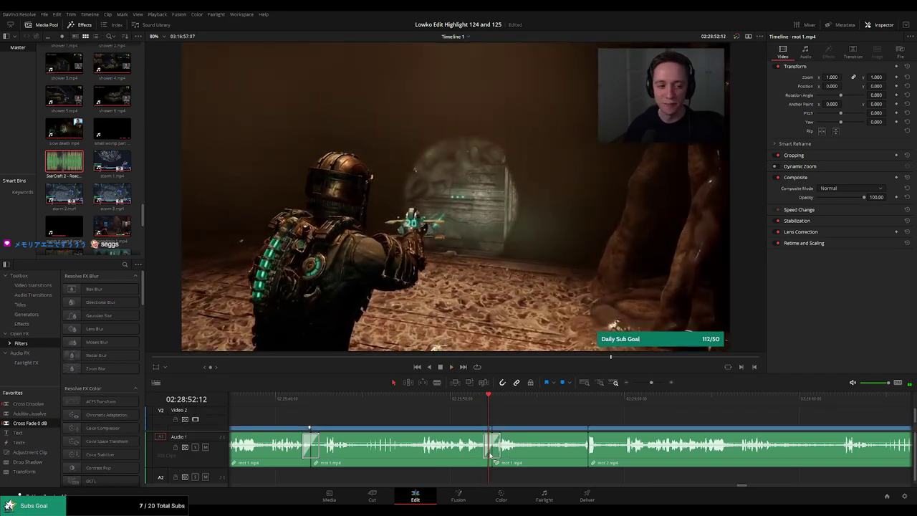
scroll(551, 462, down, 2)
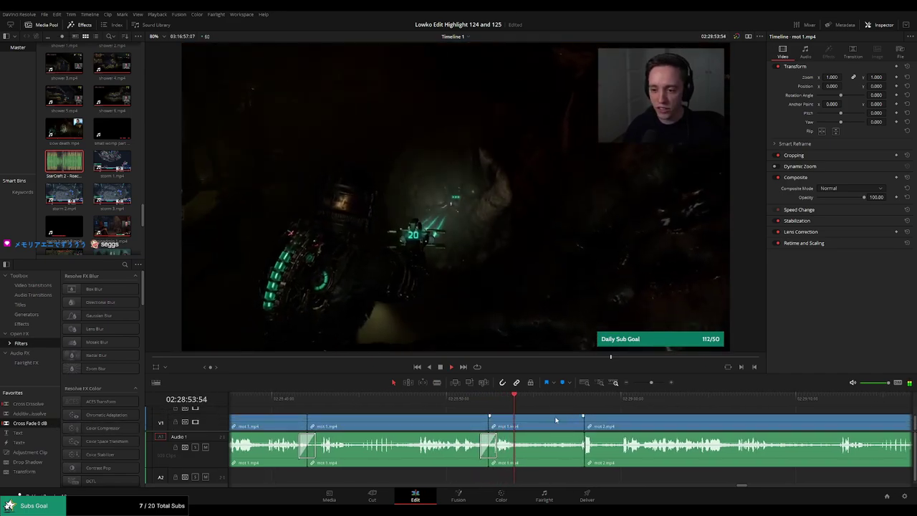
key(b)
click(534, 421)
key(a)
click(554, 424)
key(BackSpace)
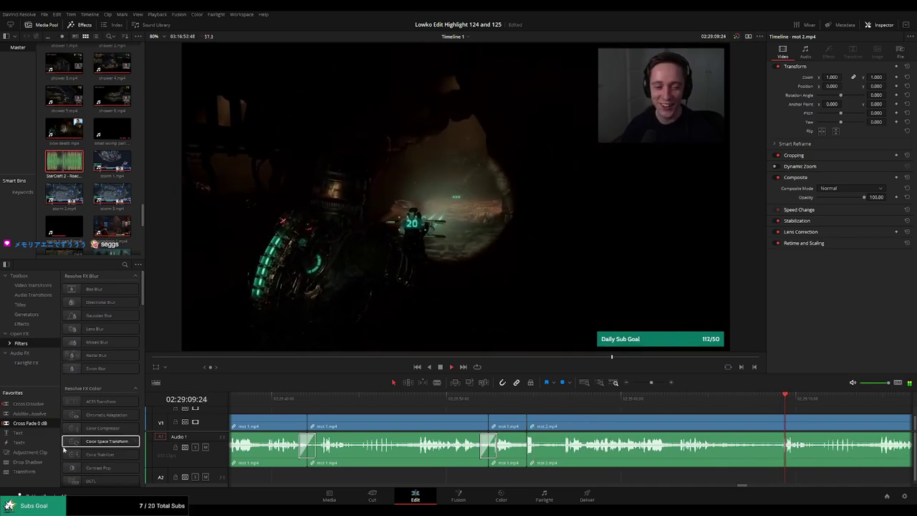
Cut mot 2 where the action resumes and delete the dead air before it.
scroll(662, 424, down, 3)
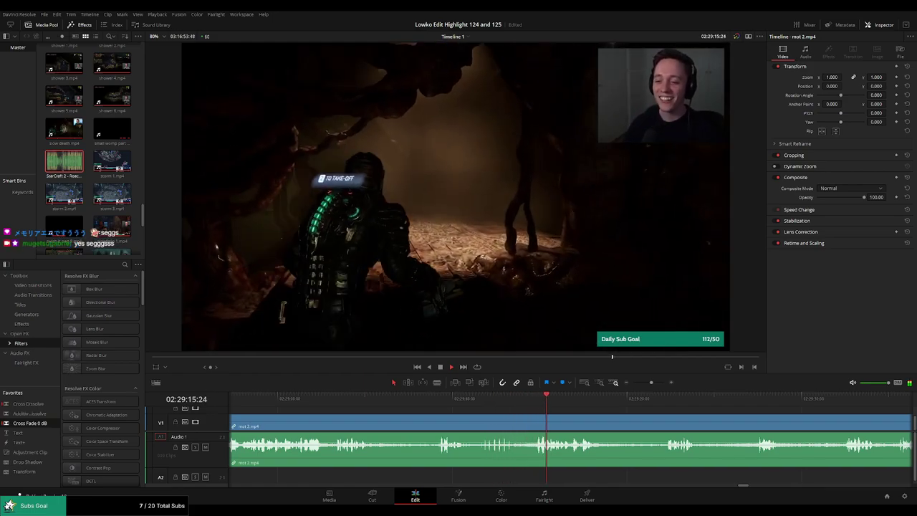
click(663, 402)
click(758, 401)
click(835, 405)
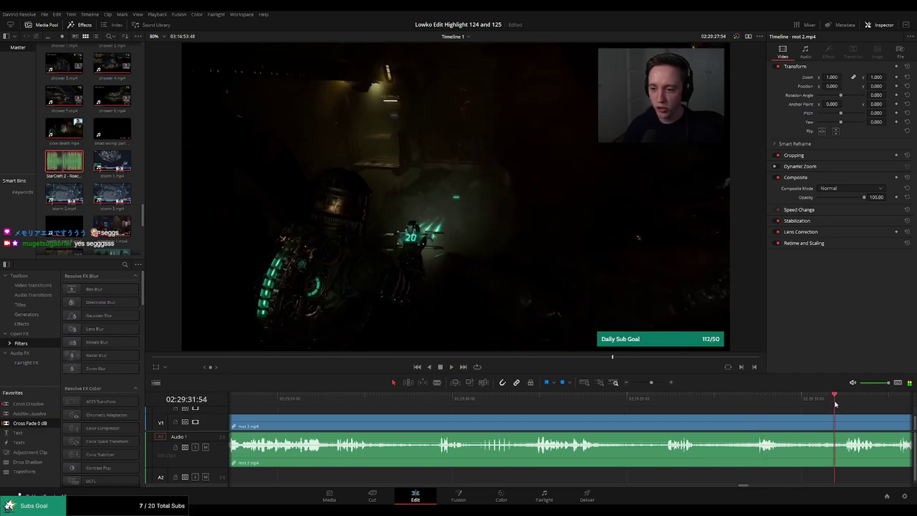
click(759, 402)
click(579, 401)
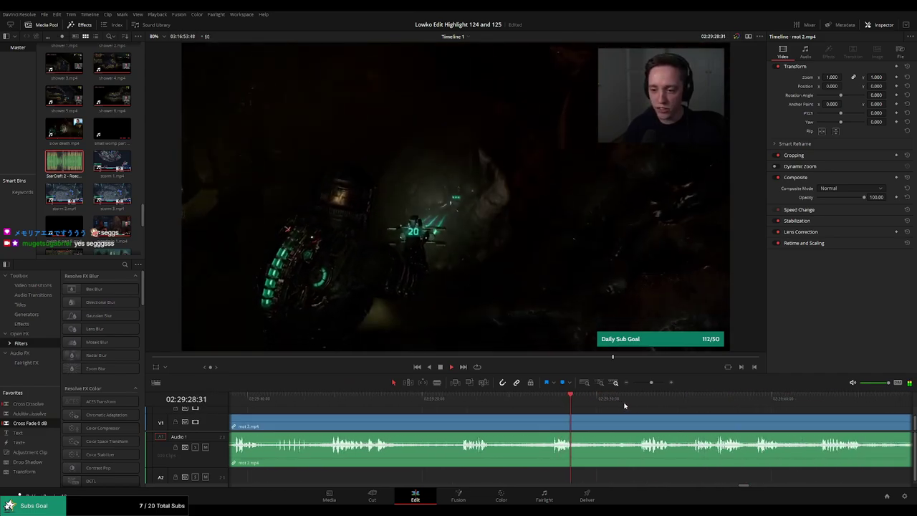
click(633, 400)
key(ctrl+b)
click(607, 426)
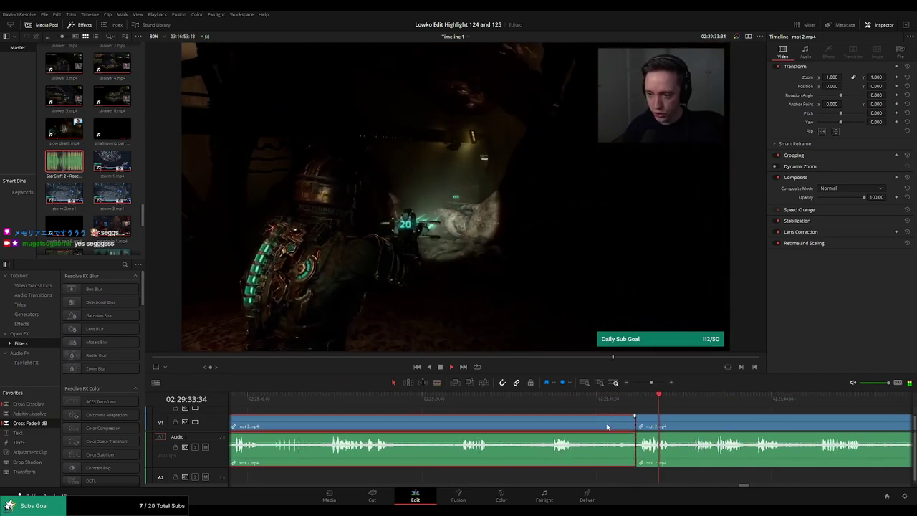
key(Delete)
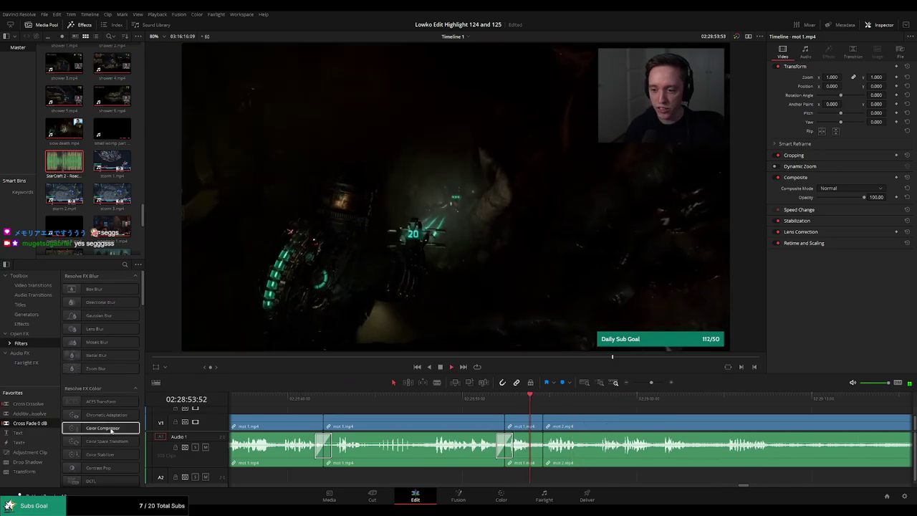
Add a Cross Fade 0 dB audio transition at the new mot 2 cut.
drag(43, 429, 556, 451)
key(space)
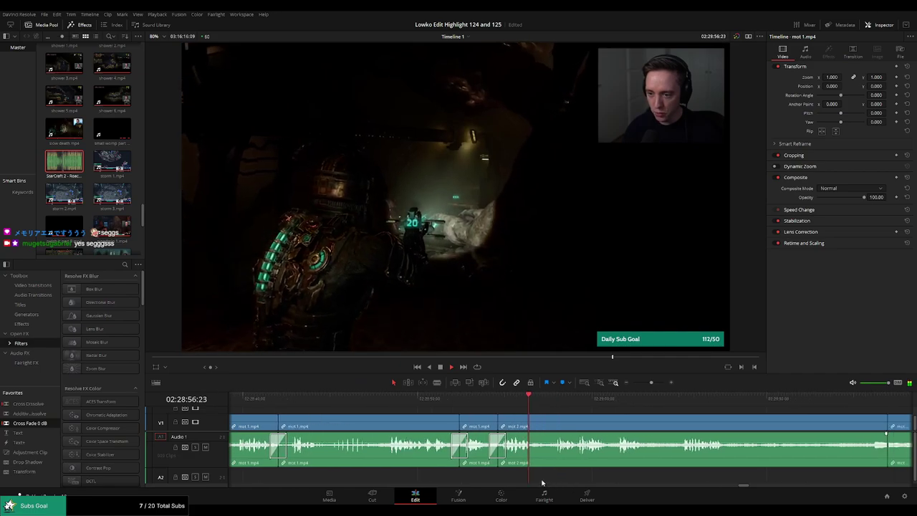
scroll(467, 432, right, 5)
Blade out a short dead-air piece of mot 2 and ripple-delete it.
key(b)
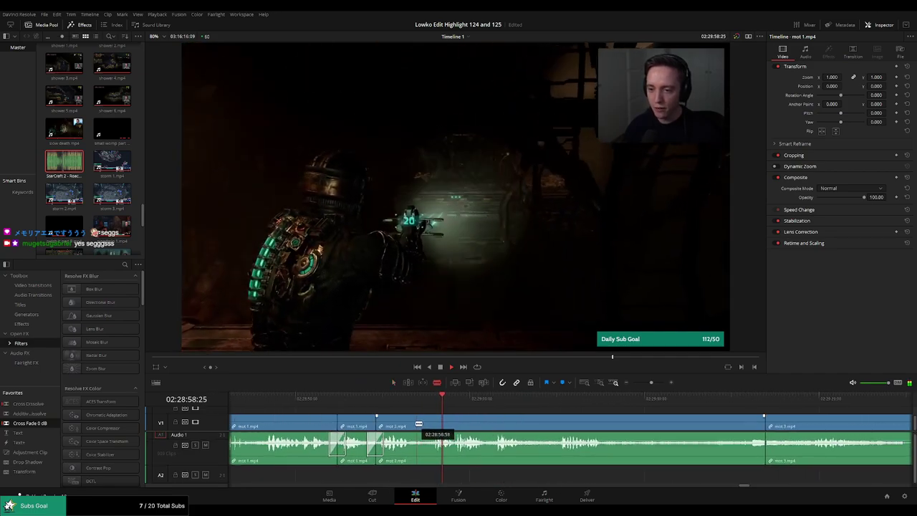
click(413, 424)
click(430, 423)
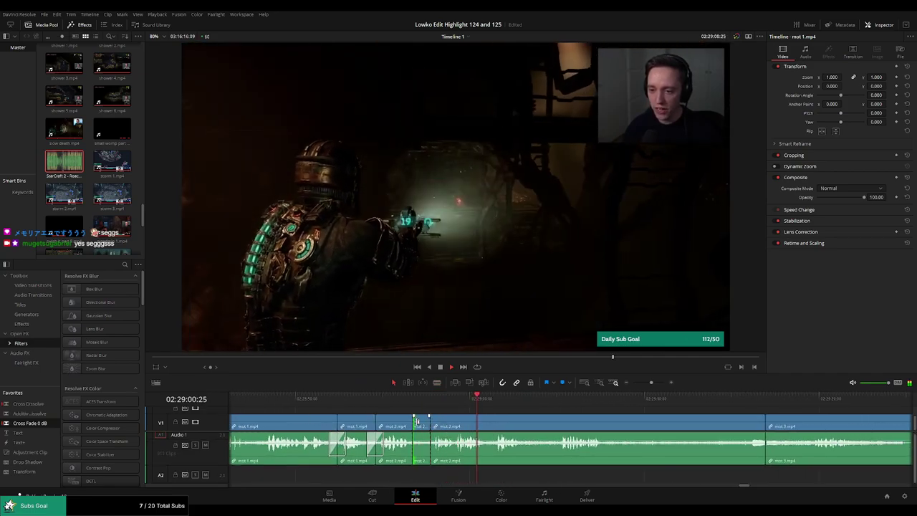
key(a)
click(422, 426)
key(Delete)
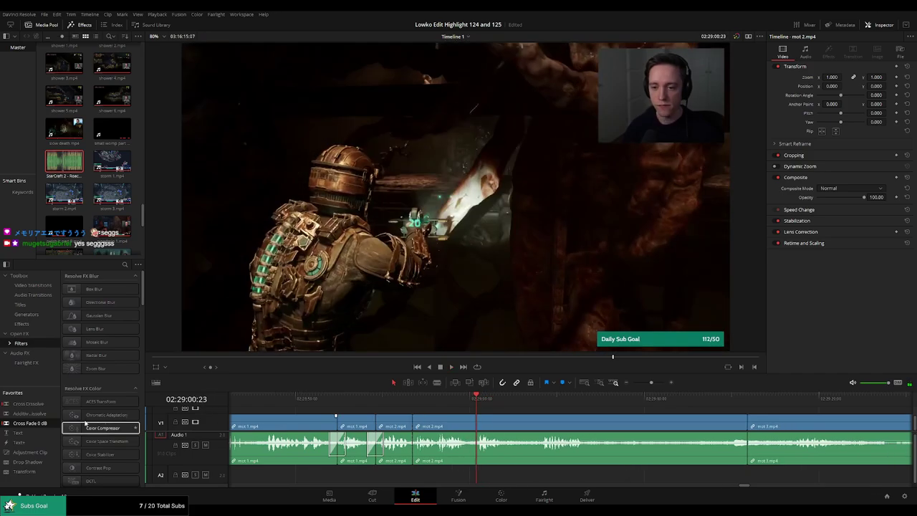
Add a Cross Fade 0 dB audio transition at the latest mot 2 cut.
key(space)
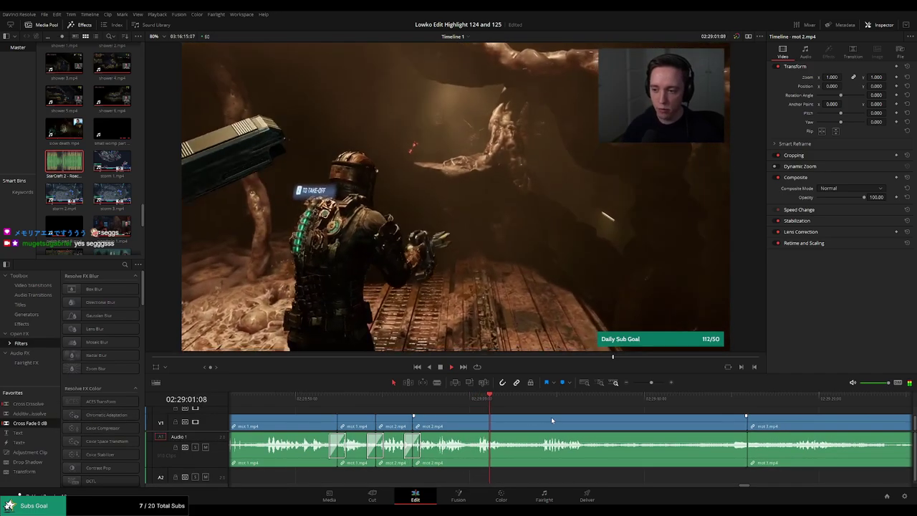
key(ctrl+v)
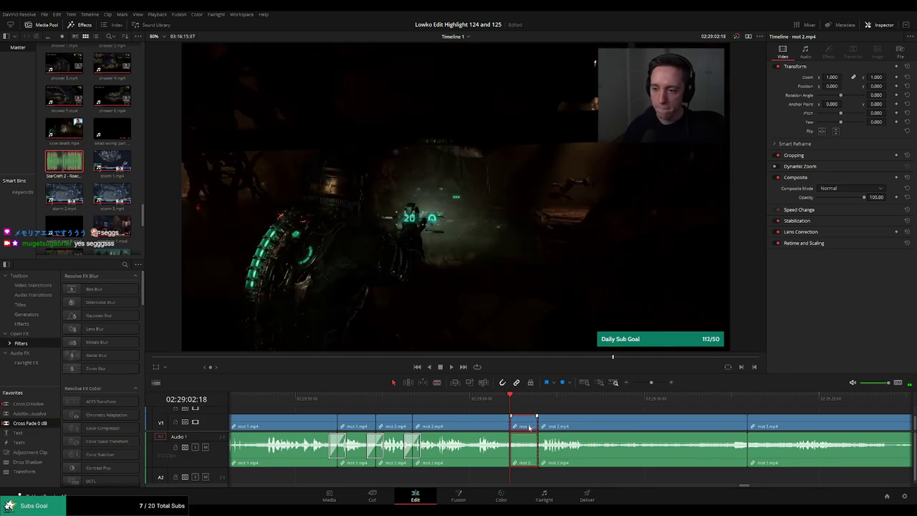
key(ctrl+z)
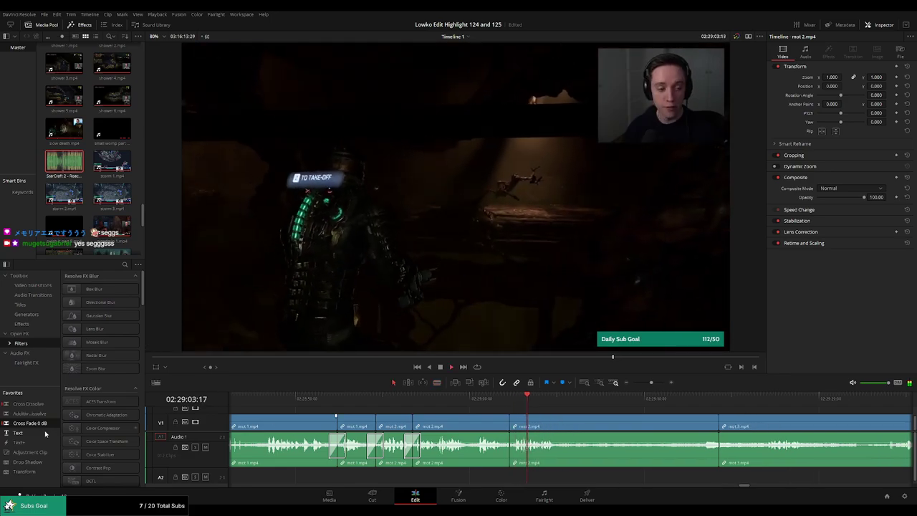
drag(45, 424, 470, 414)
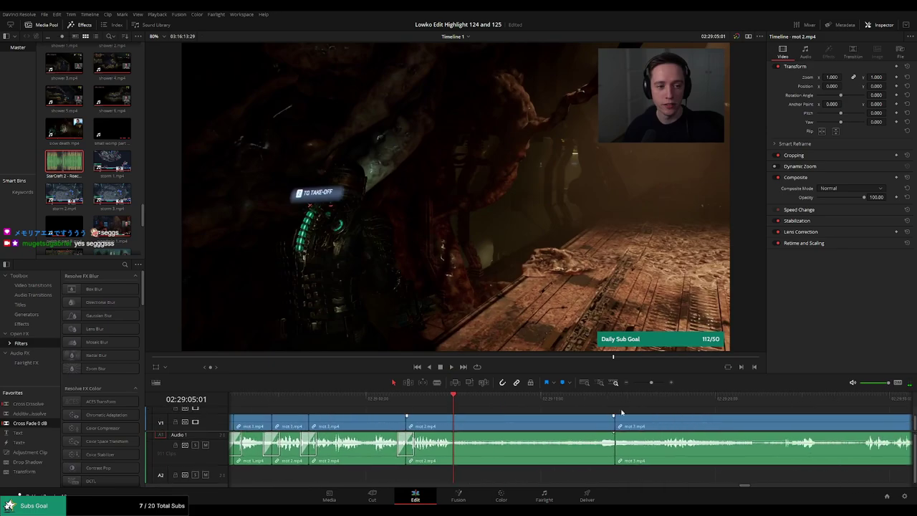
Cut out the final dull stretch of mot 2 so mot 3 follows straight after.
drag(621, 400, 663, 405)
click(597, 405)
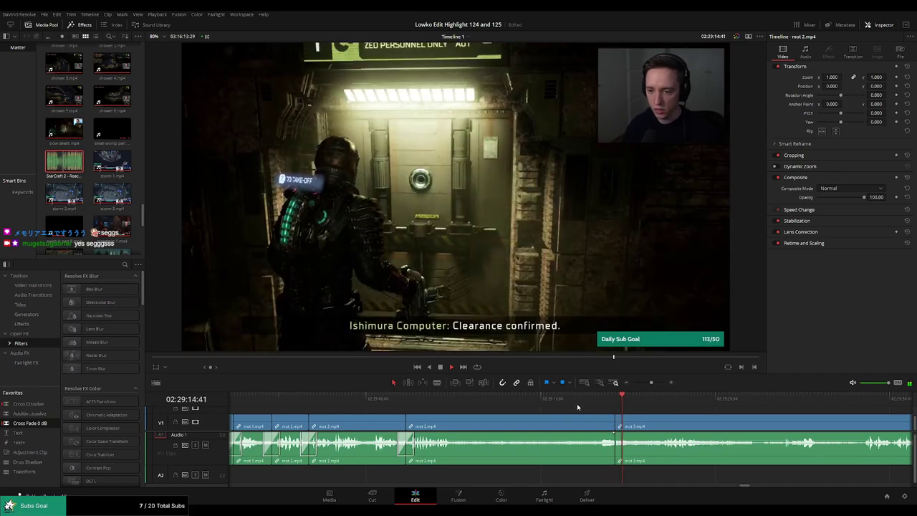
click(503, 403)
key(b)
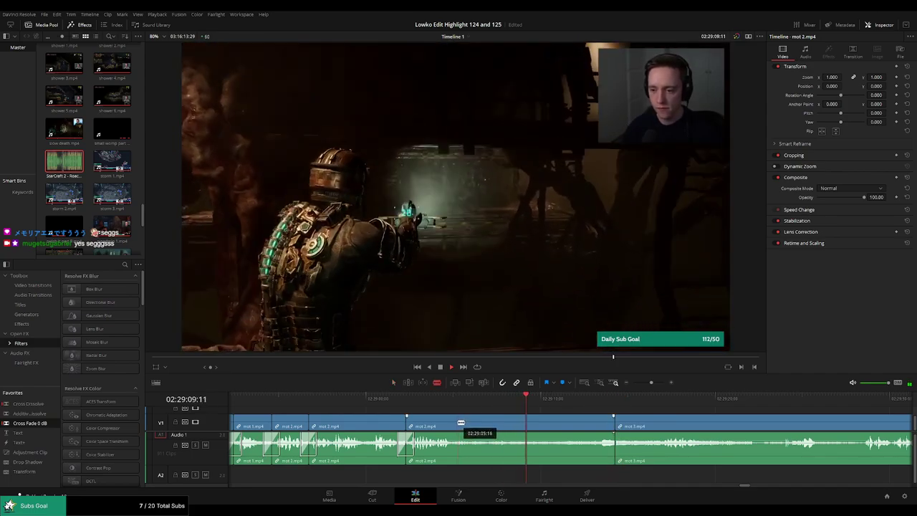
click(457, 427)
click(772, 406)
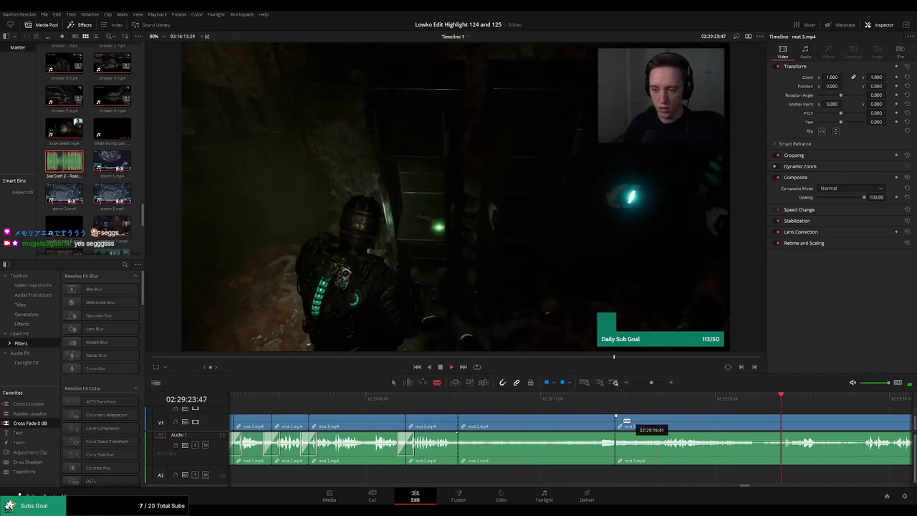
key(a)
click(582, 428)
key(Delete)
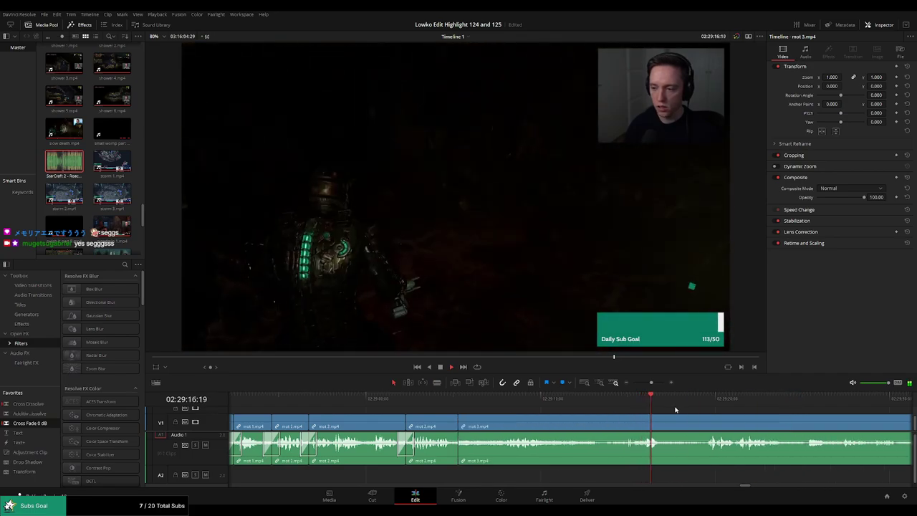
Review the footage near the pause menu, then ripple-delete the empty gap between clips.
scroll(600, 410, right, 3)
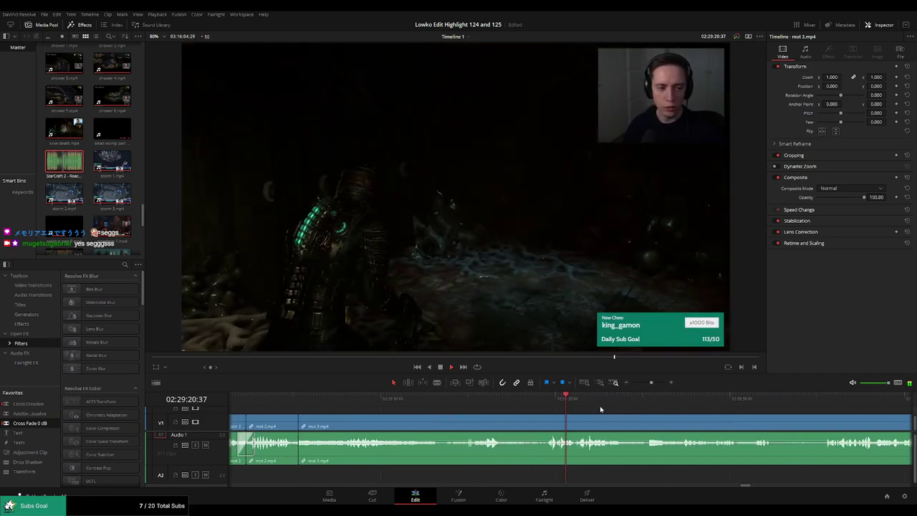
scroll(583, 413, right, 2)
click(579, 410)
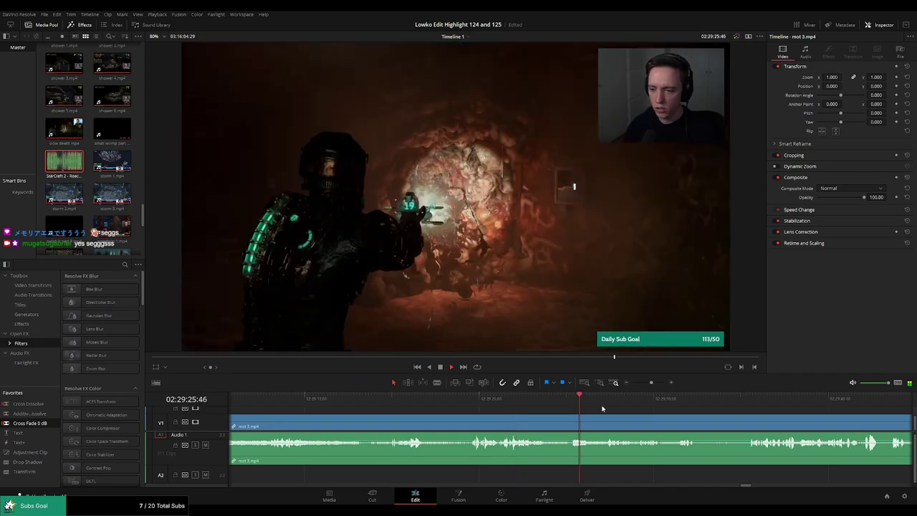
scroll(613, 408, right, 3)
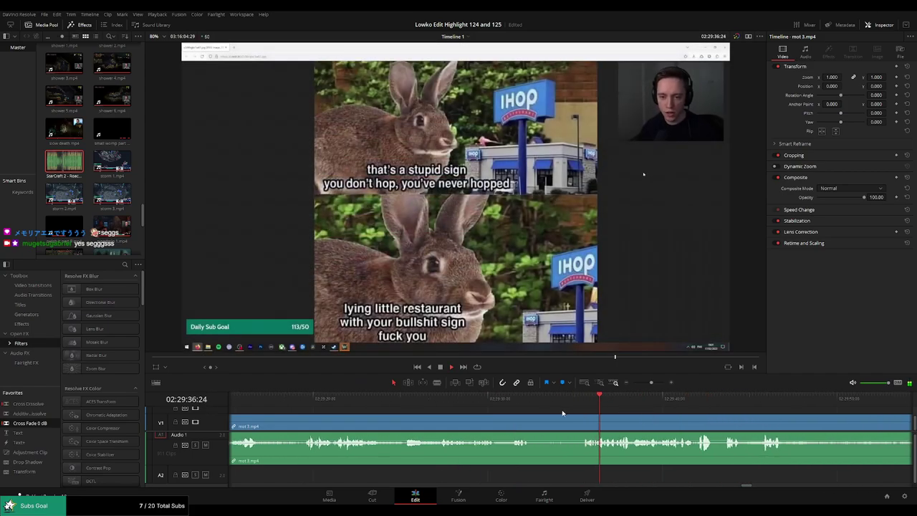
click(520, 402)
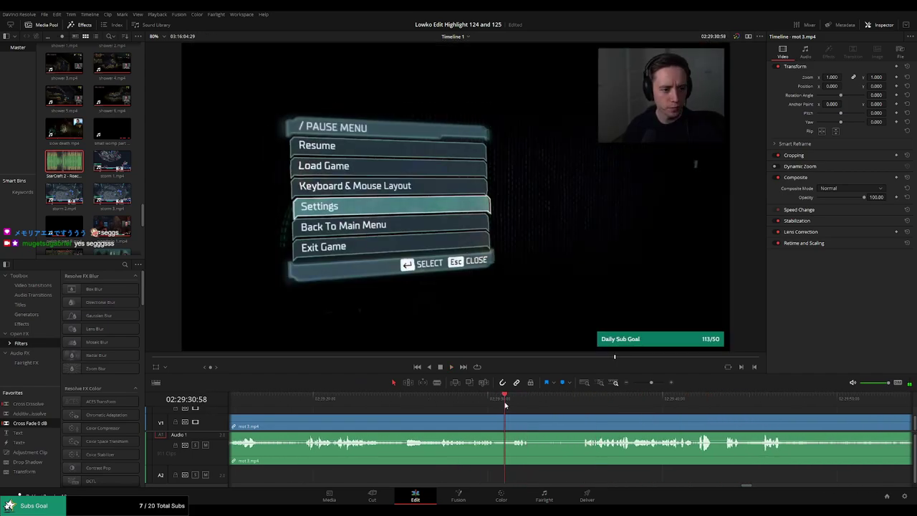
drag(476, 403, 506, 404)
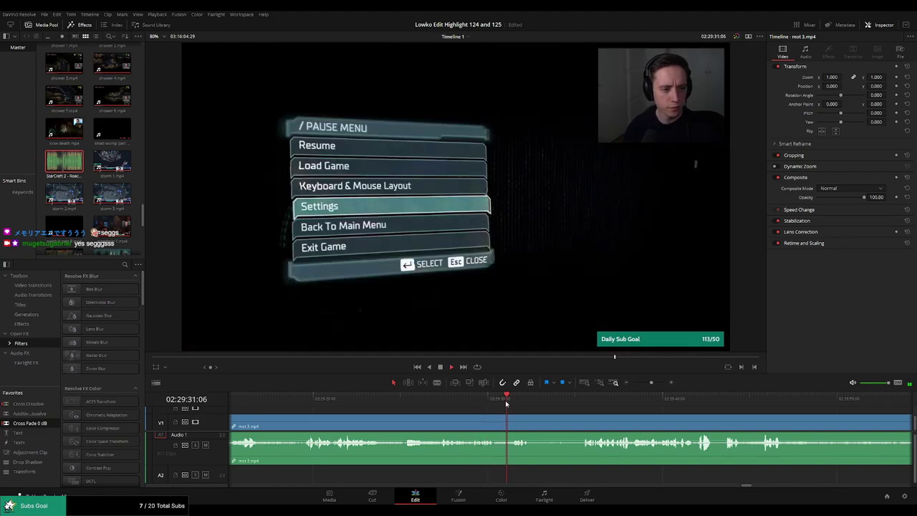
scroll(491, 425, left, 3)
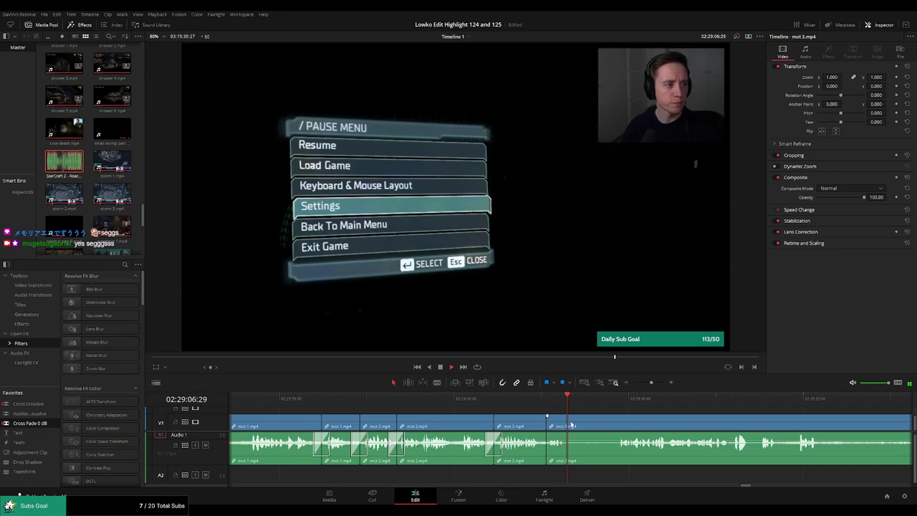
click(613, 406)
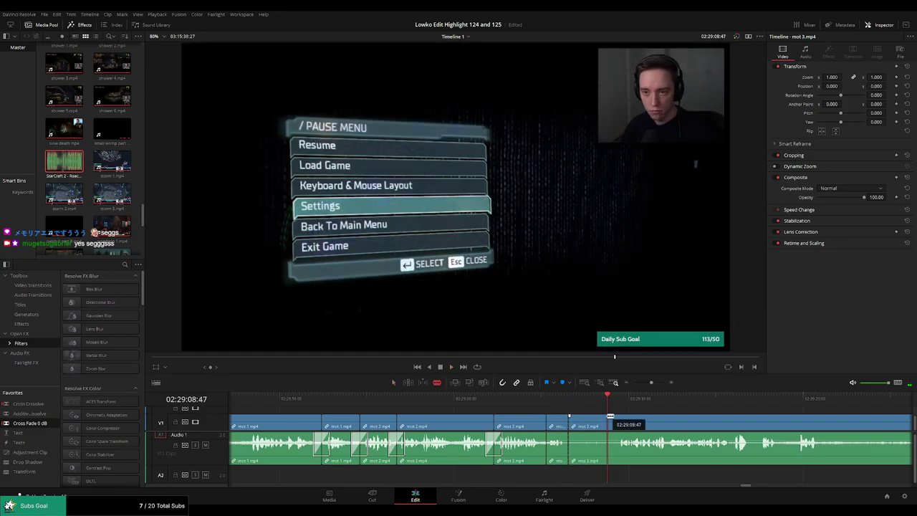
click(592, 428)
key(Delete)
Zoom the timeline in around the mot 3.mp4 clip.
click(559, 403)
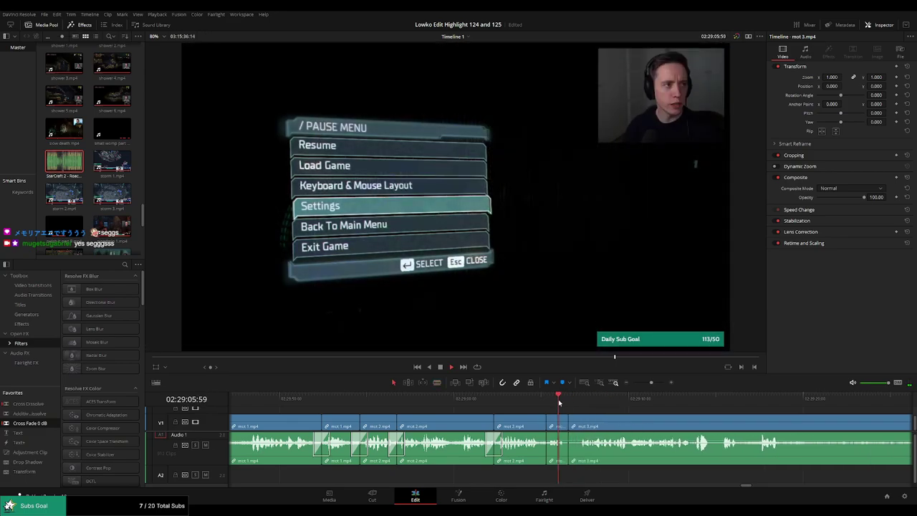
scroll(557, 422, right, 3)
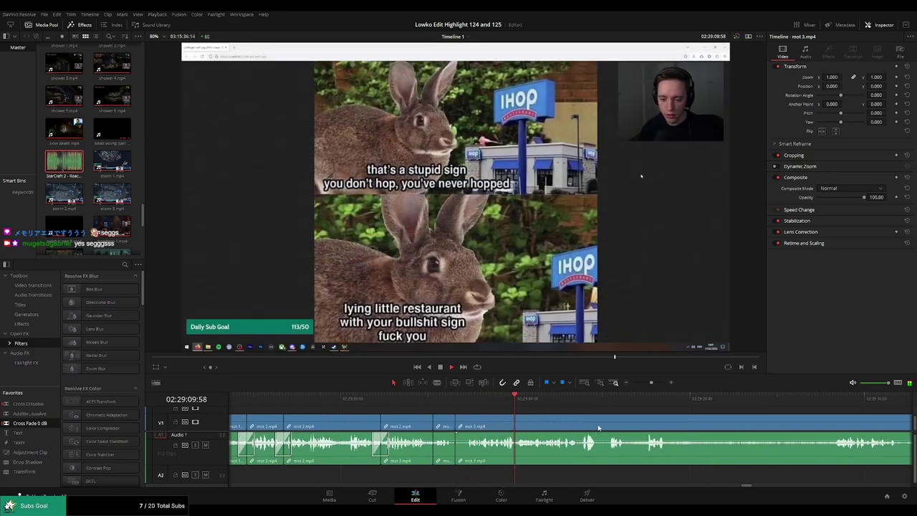
scroll(620, 433, right, 3)
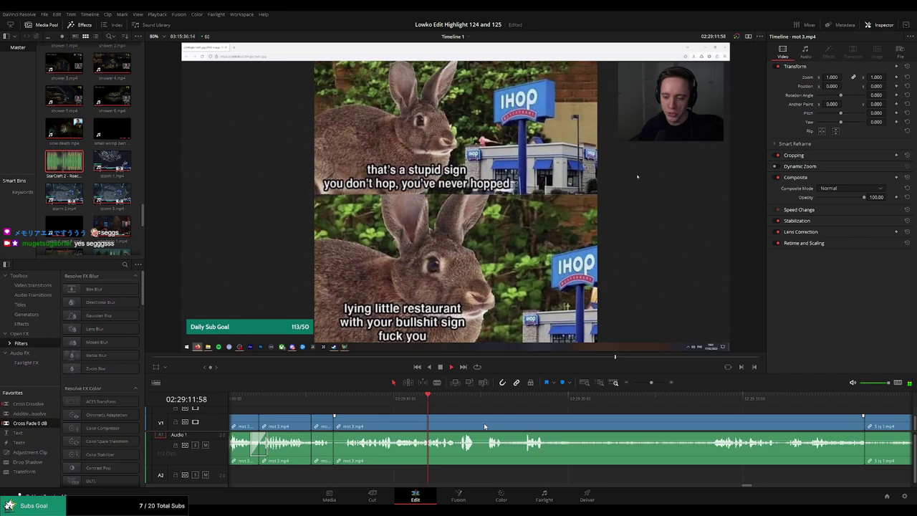
drag(651, 383, 658, 384)
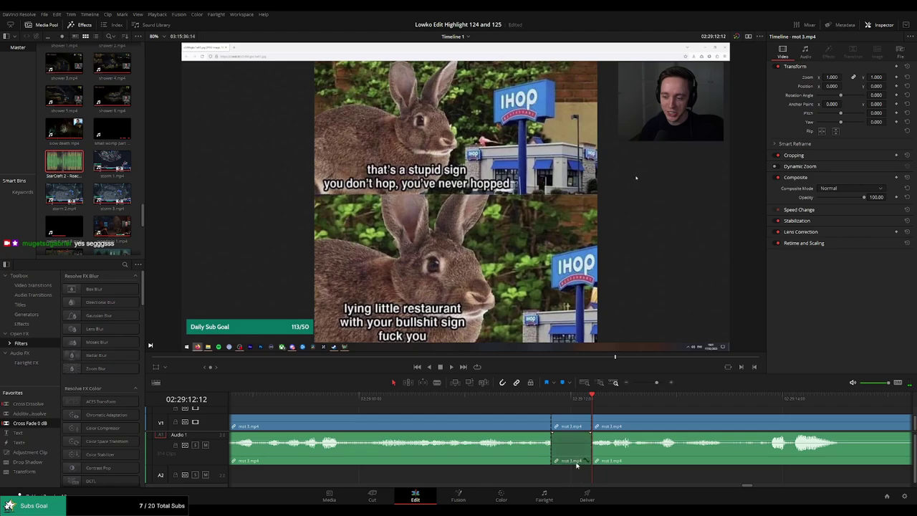
Place a Roach Quotes stinger on A2, trim both ends and set its volume to -23 dB.
click(62, 185)
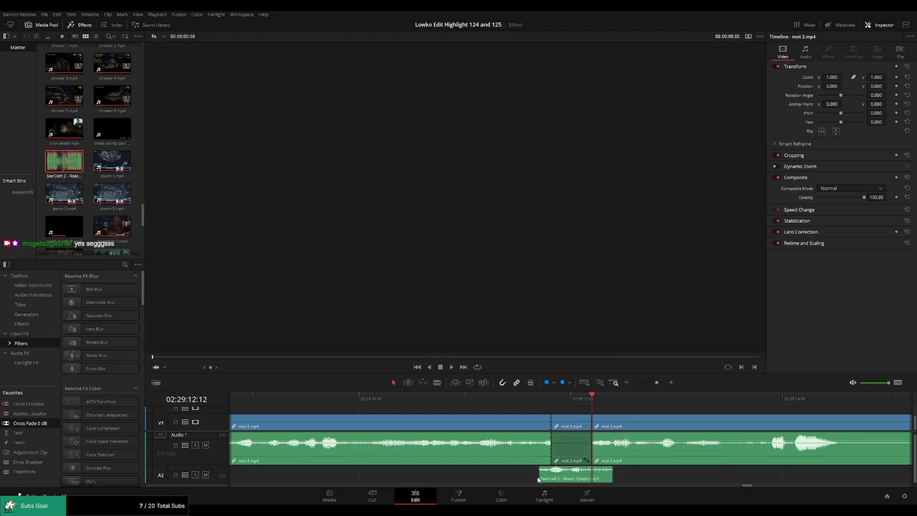
drag(539, 479, 554, 474)
double_click(599, 478)
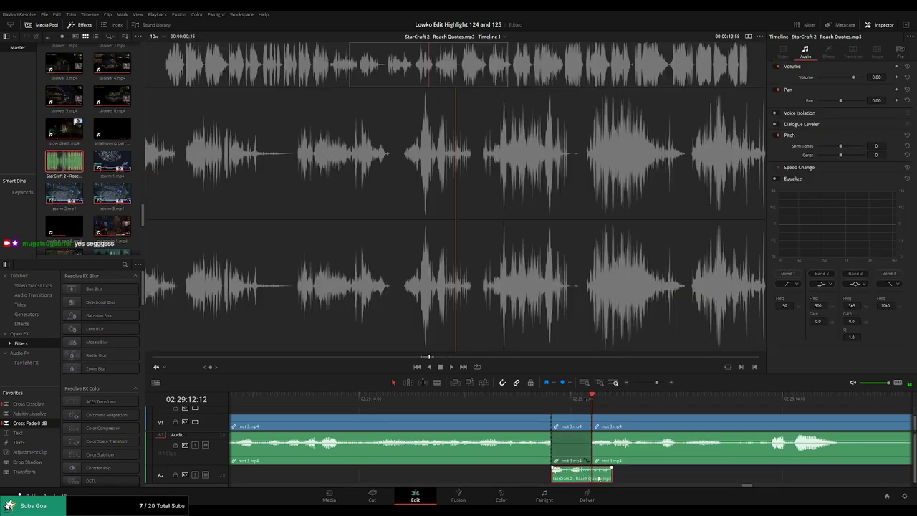
drag(611, 473, 587, 471)
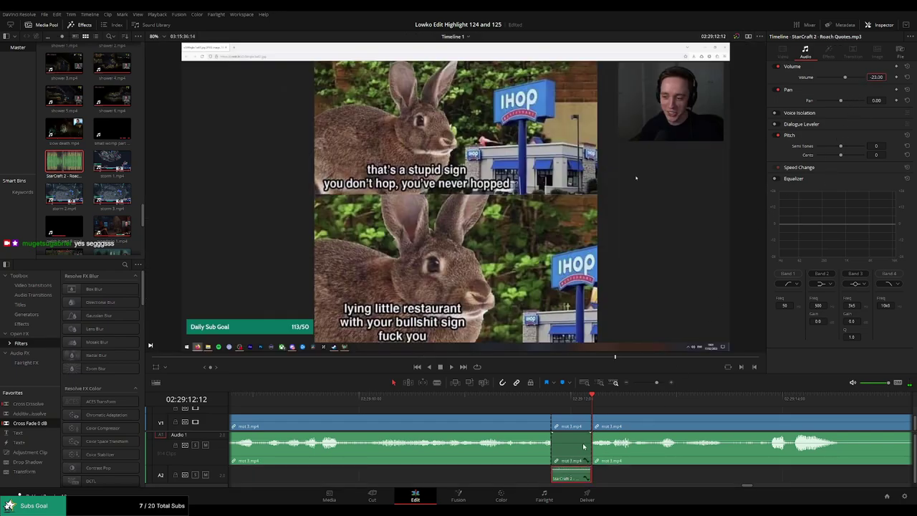
key(space)
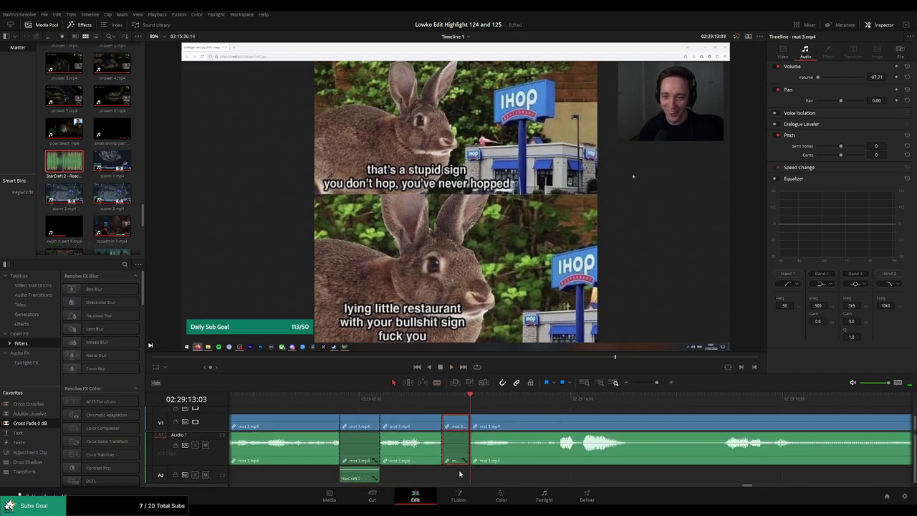
Add a second StarCraft 2 Roach Quotes stinger on A2.
double_click(64, 162)
mouse_move(194, 201)
mouse_down()
mouse_move(443, 485)
mouse_move(442, 475)
mouse_up()
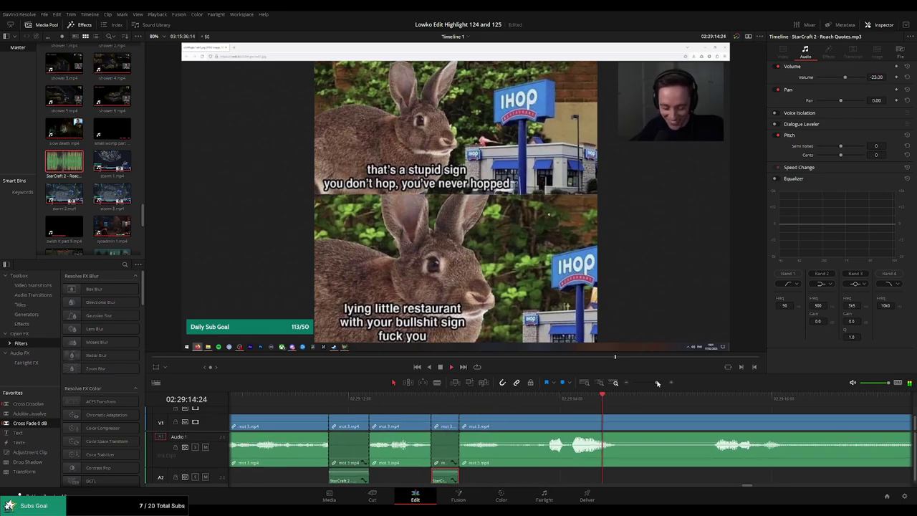
drag(658, 384, 653, 383)
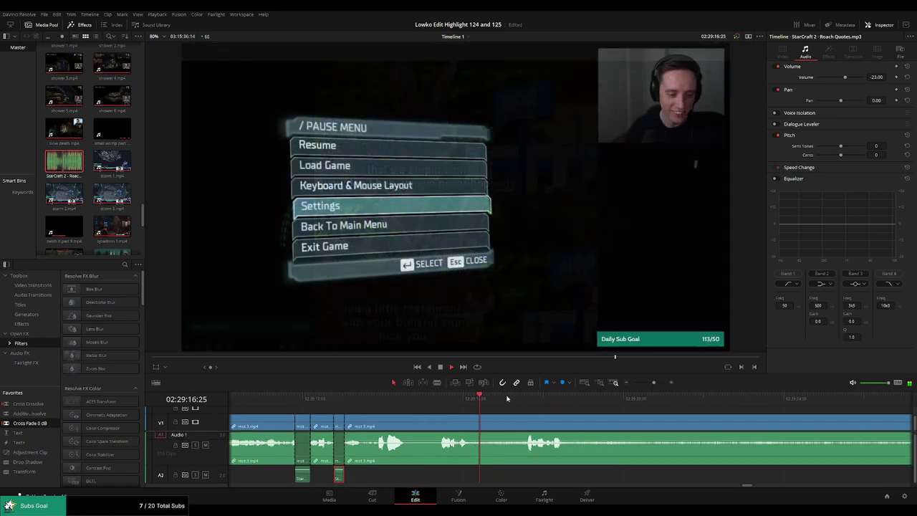
Split both ends of the first dead-air section and ripple-delete it.
key(ctrl+backslash)
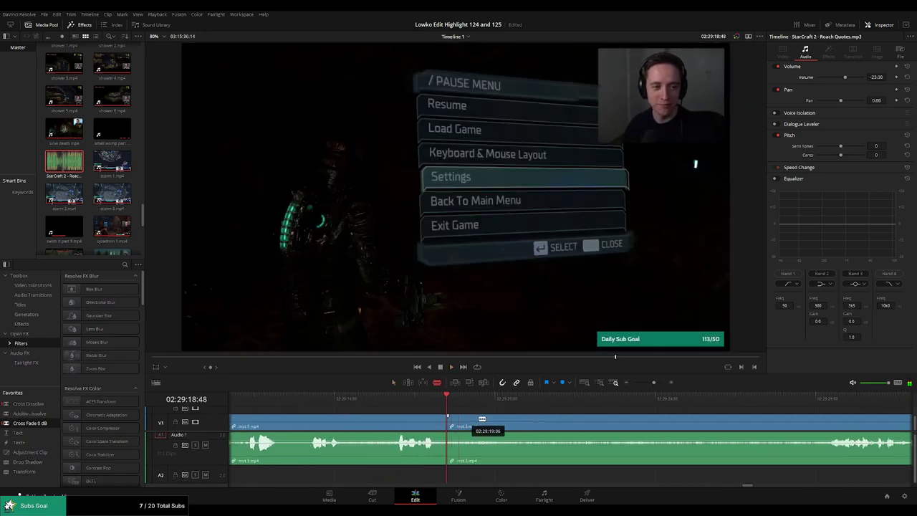
drag(762, 398, 819, 399)
key(space)
key(ctrl+backslash)
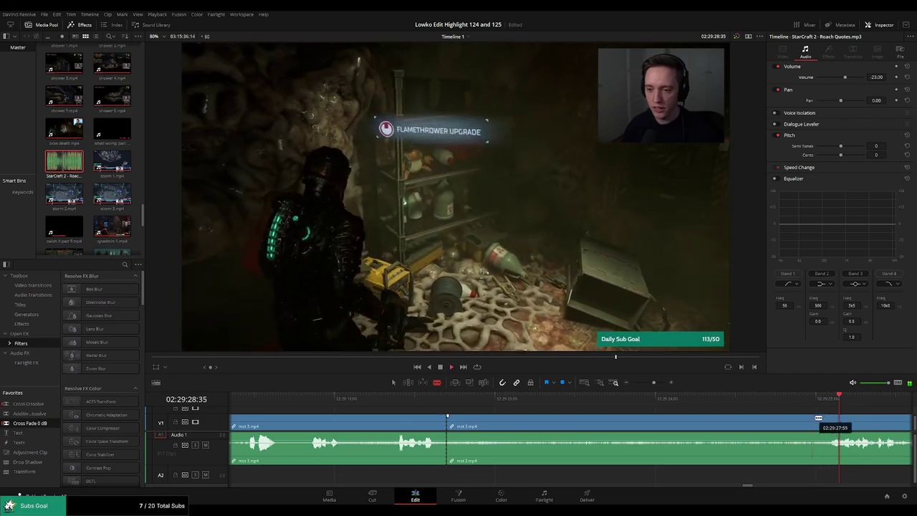
click(752, 428)
key(Delete)
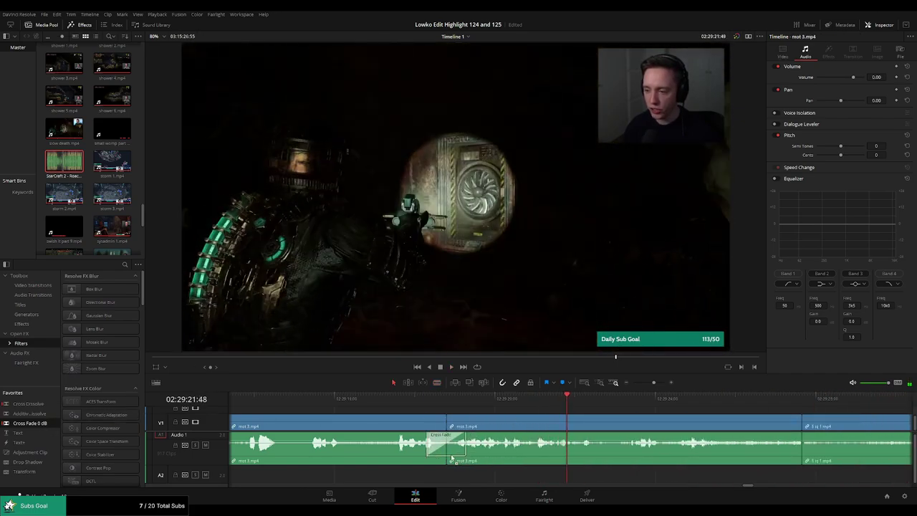
Split at the next dull stretch further along and ripple-delete it.
scroll(534, 414, right, 3)
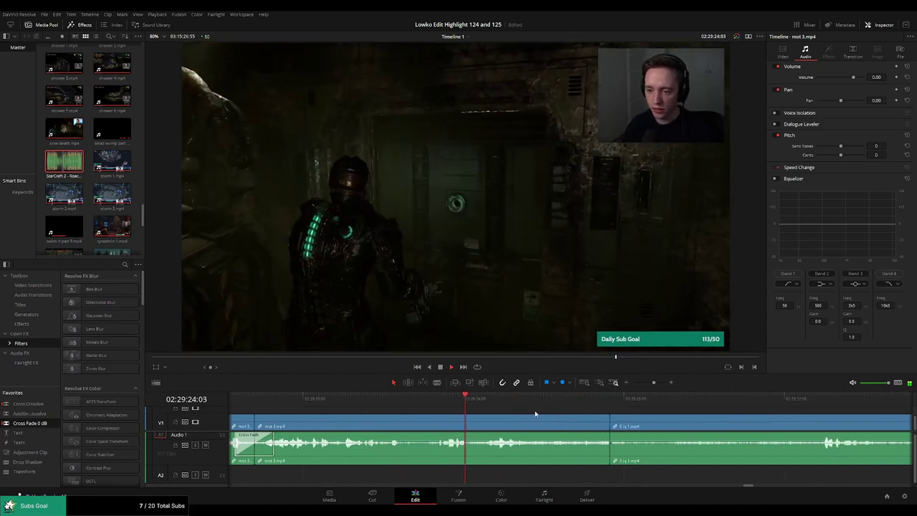
scroll(572, 425, right, 1)
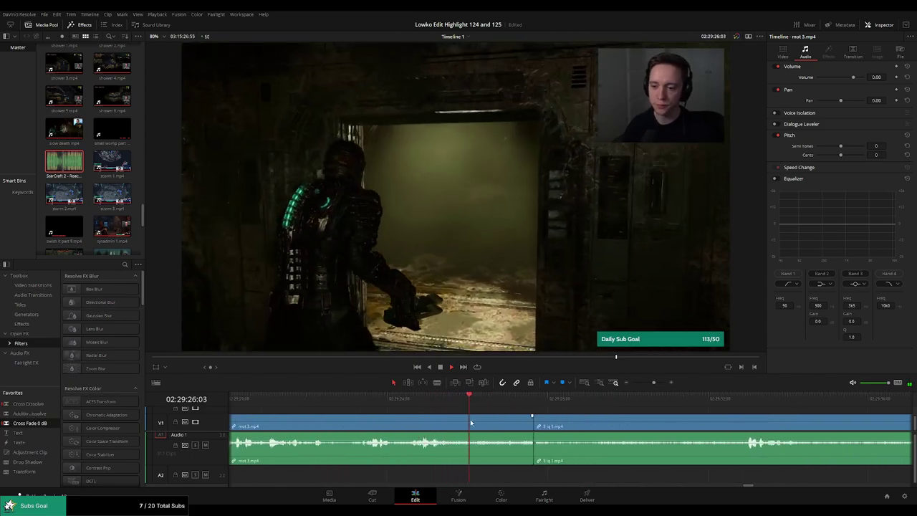
key(space)
key(ctrl+backslash)
click(502, 426)
key(Delete)
key(space)
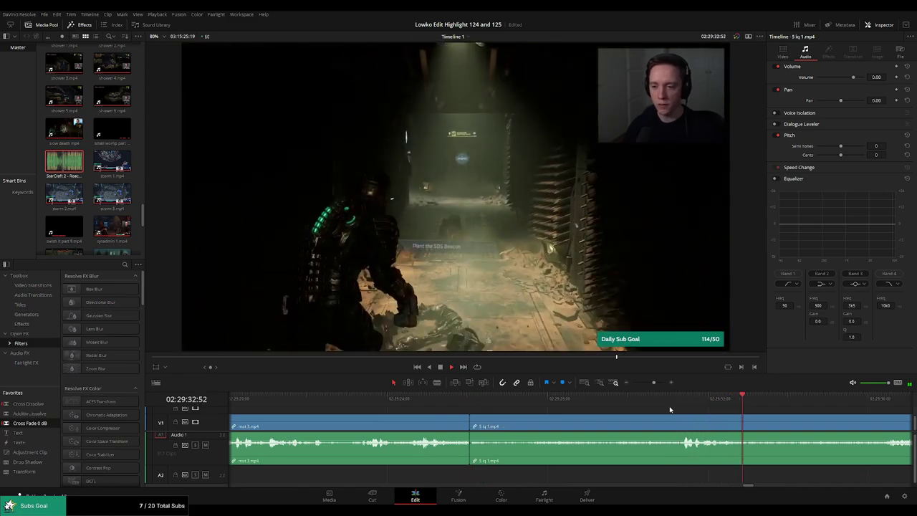
Delete the middle gameplay clip so mot 3.mp4 runs straight into 5 sq 1.mp4.
scroll(645, 410, down, 2)
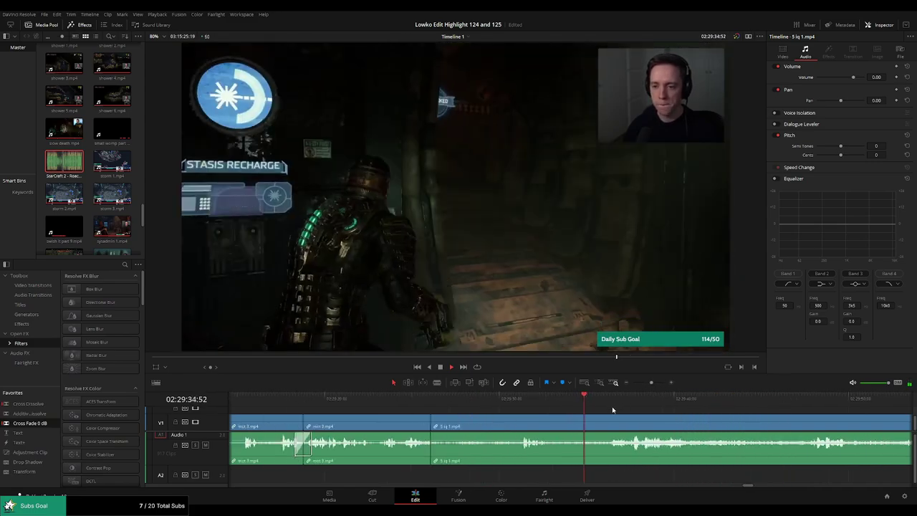
click(614, 409)
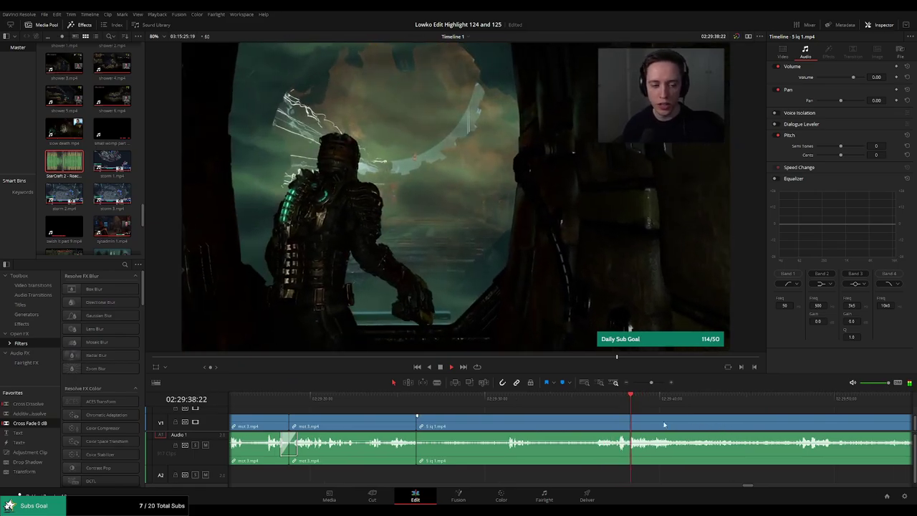
key(Delete)
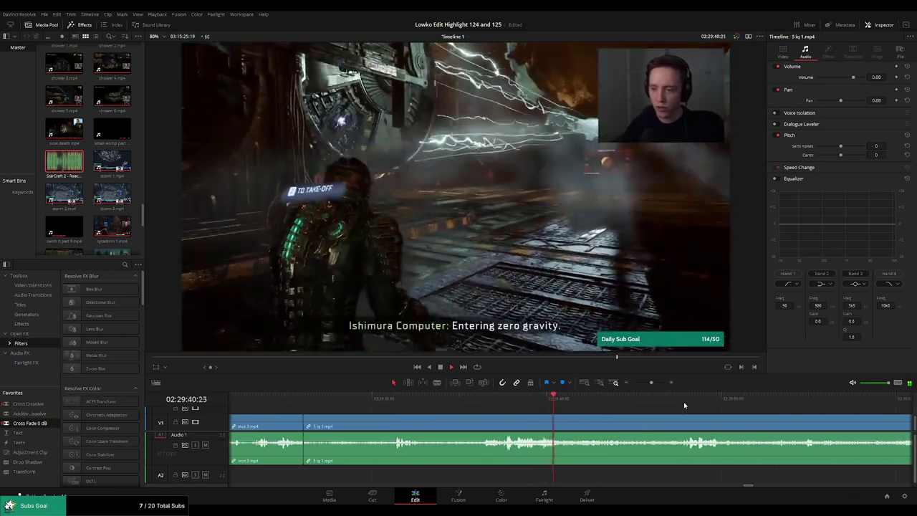
click(681, 410)
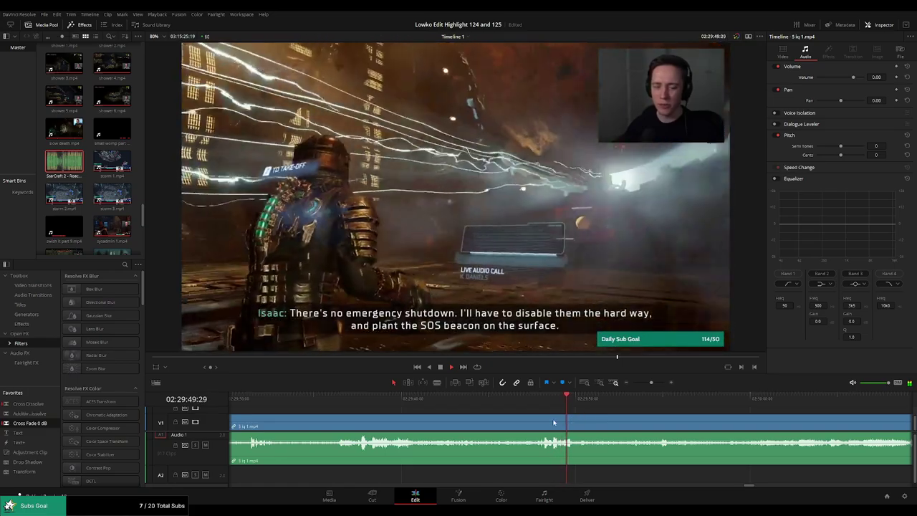
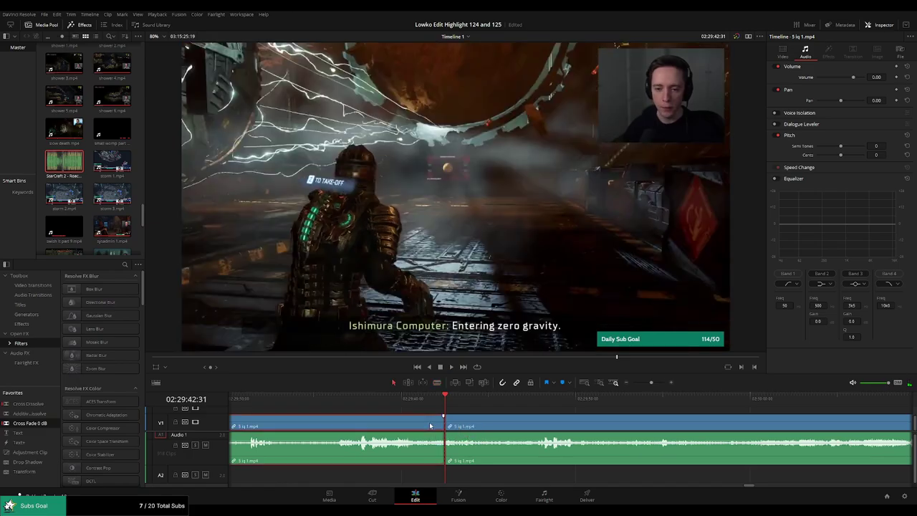
Review the 5 lq 1 clip from its start, skipping ahead and back to find the moment.
key(Up)
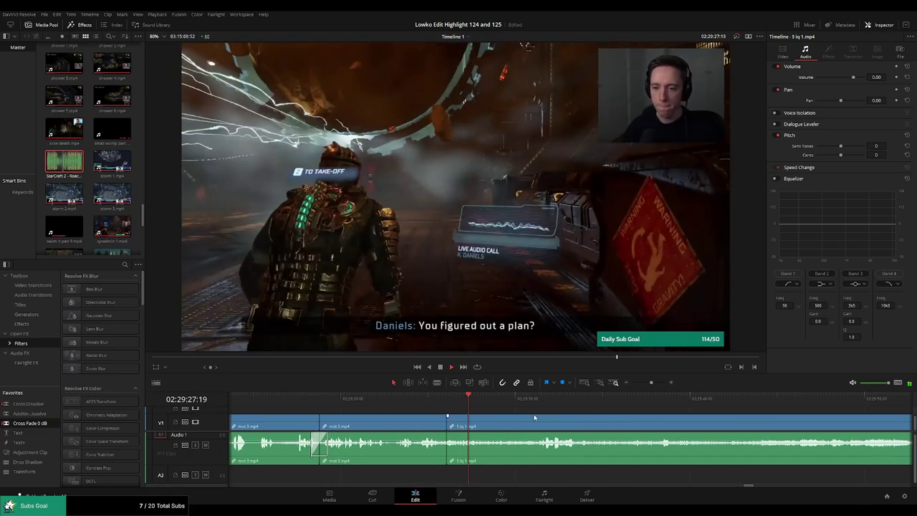
click(515, 407)
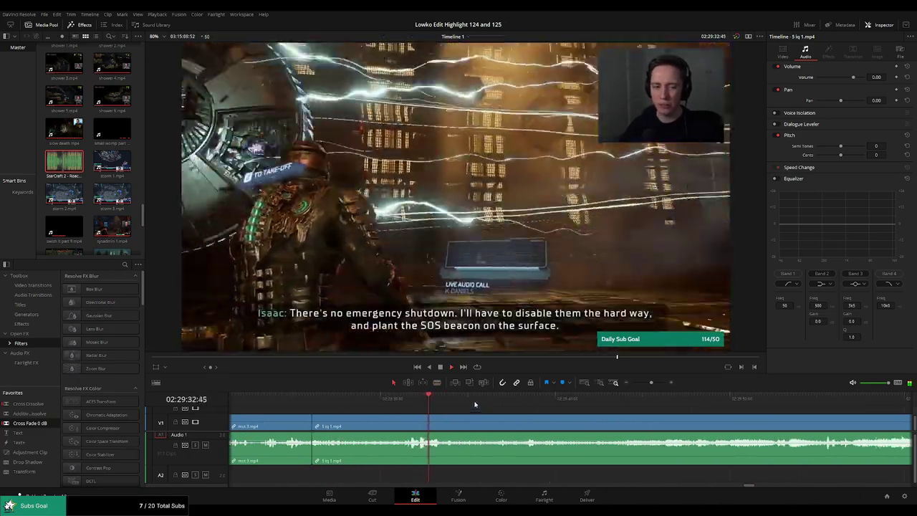
click(653, 411)
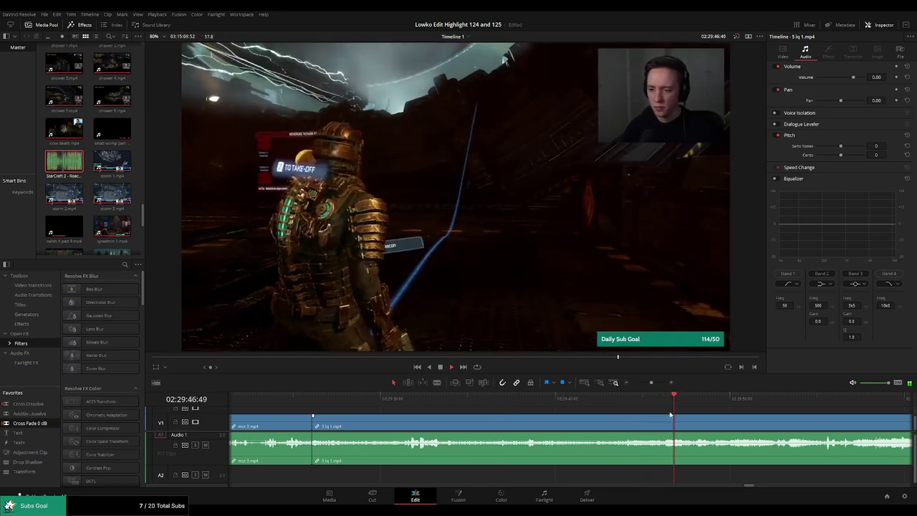
drag(671, 414, 812, 403)
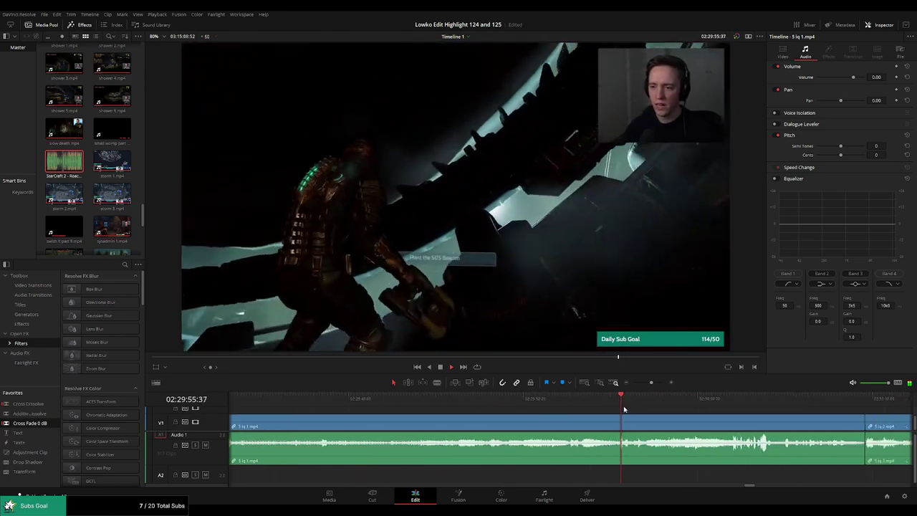
click(601, 408)
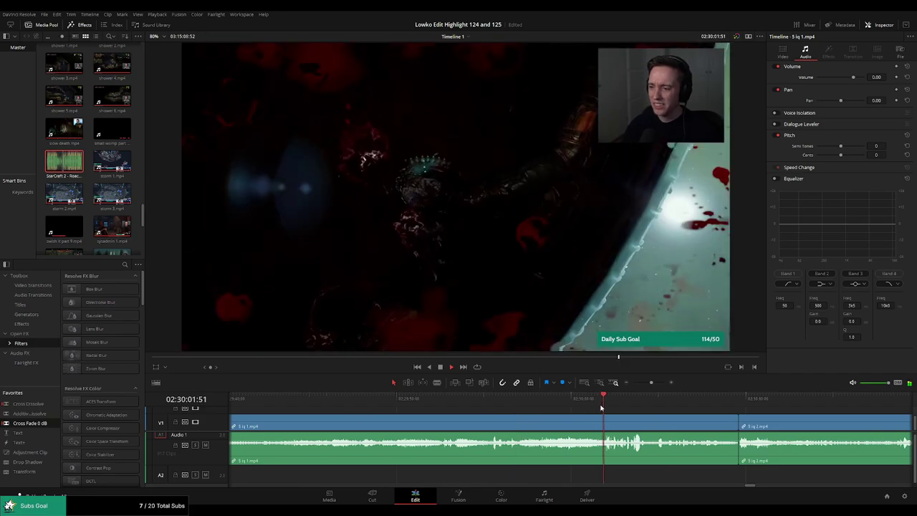
click(504, 406)
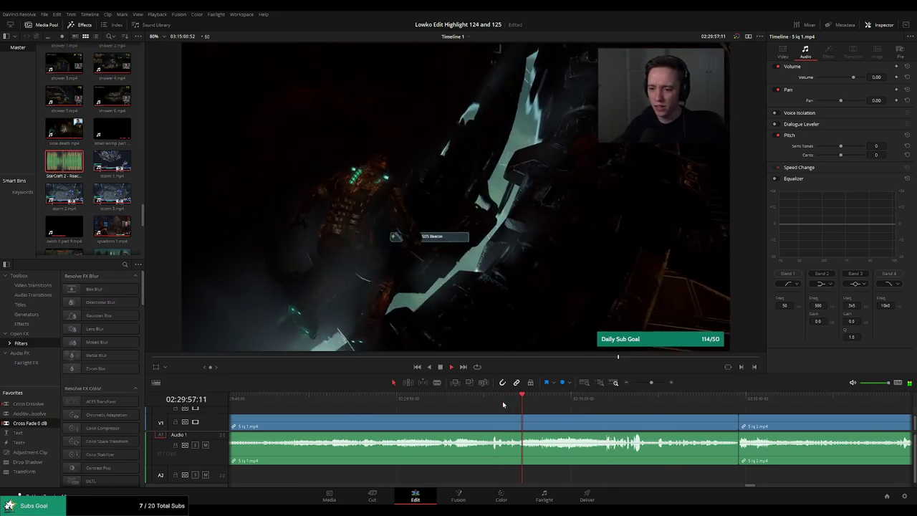
click(478, 405)
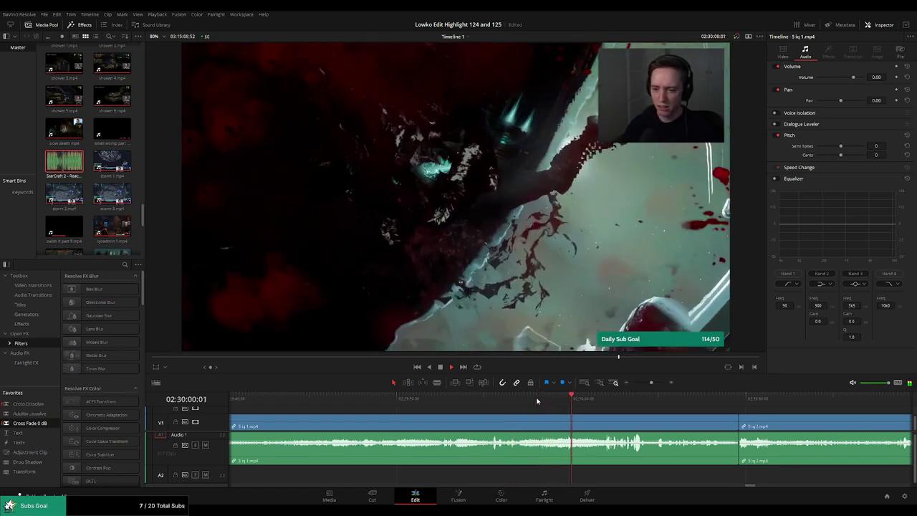
Stop near 02:30:02 and blade the video and audio twice at the playhead.
scroll(680, 425, up, 2)
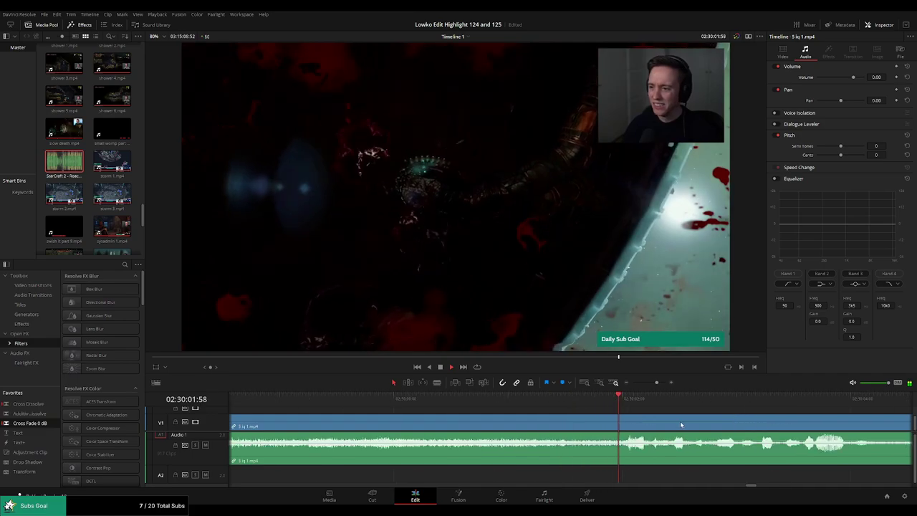
key(space)
scroll(468, 395, right, 5)
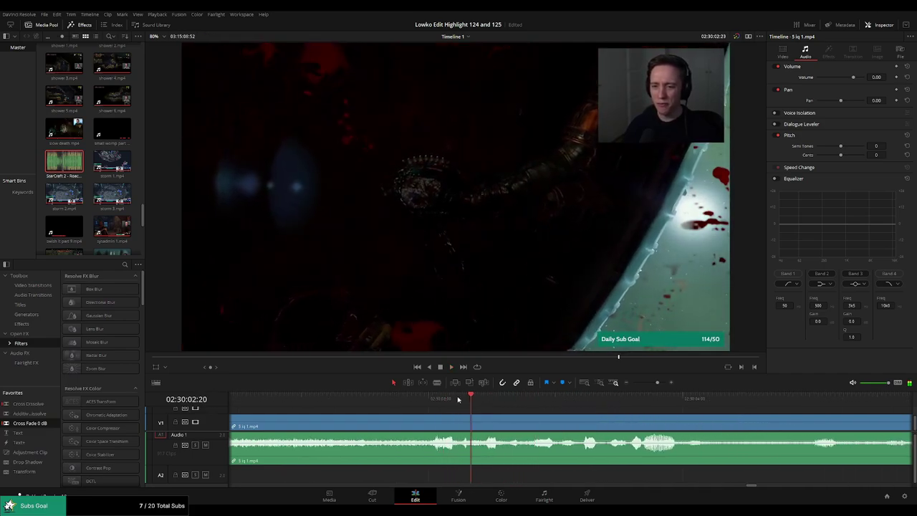
key(Right)
key(b)
click(480, 426)
click(507, 430)
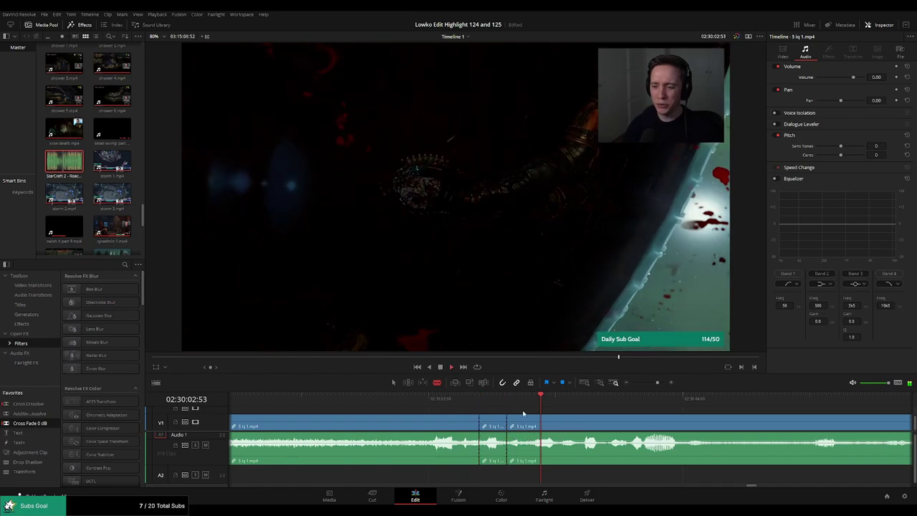
Drop StarCraft 2 - Roach Quotes.mp3 onto A2 at the cut, trim its end back, and preview it.
key(a)
drag(64, 161, 483, 471)
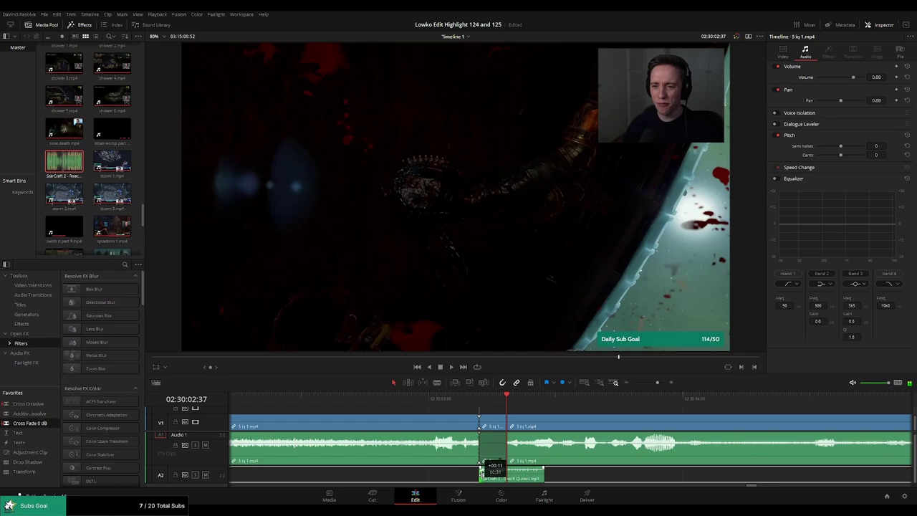
drag(543, 471, 506, 471)
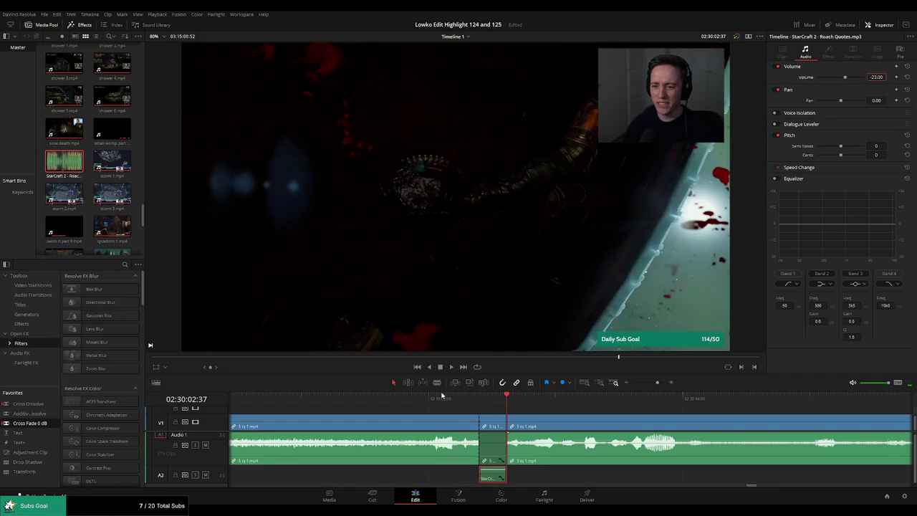
key(space)
drag(658, 382, 653, 384)
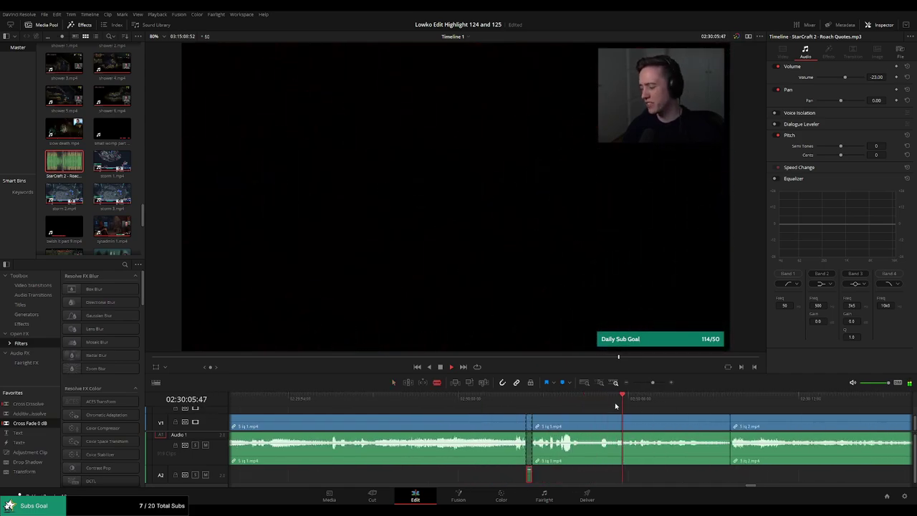
Play through the edit and zoom in to locate 02:30:46 in 5 lq 2.
scroll(684, 401, right, 3)
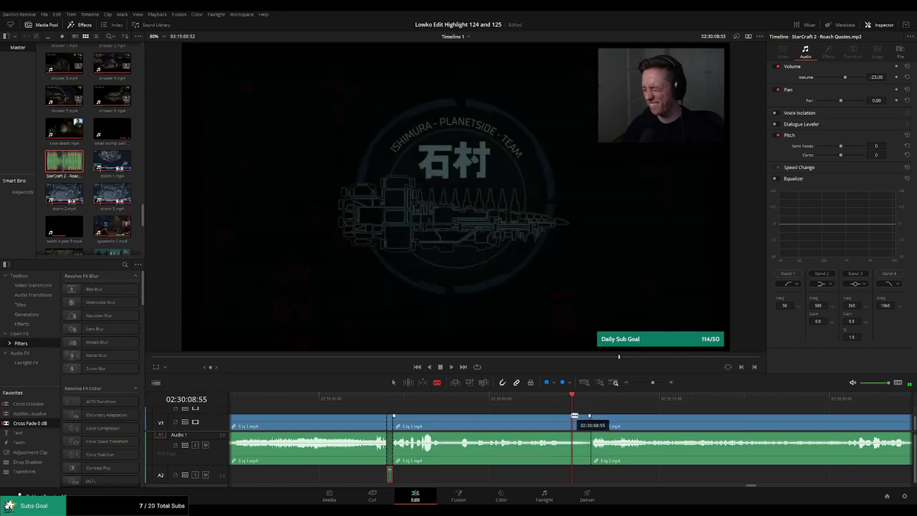
drag(452, 407, 436, 409)
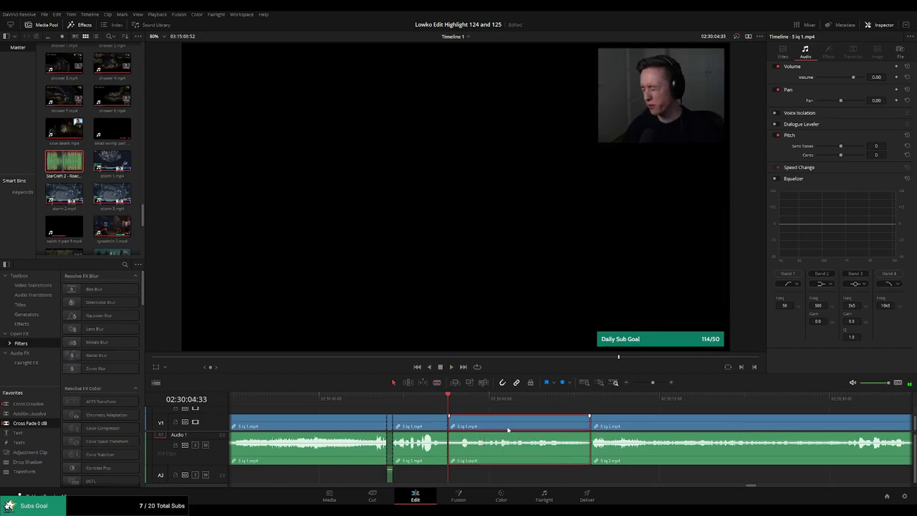
key(space)
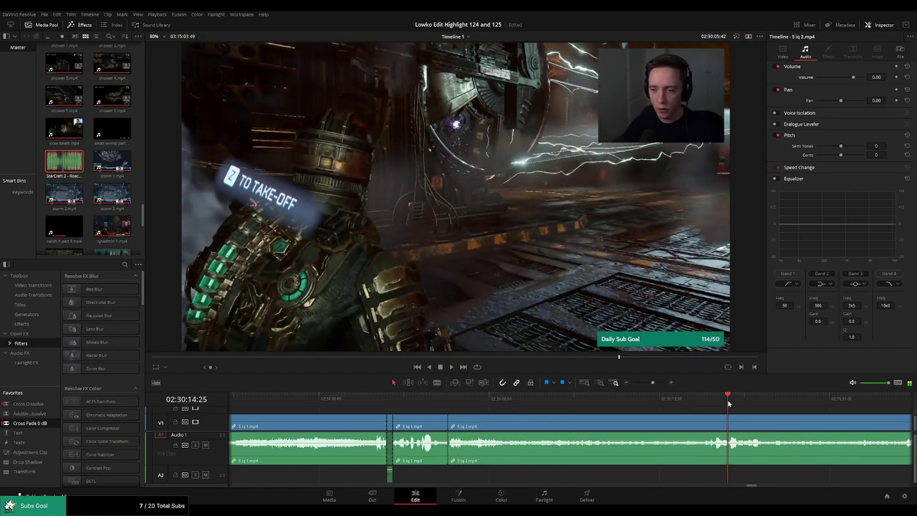
click(535, 411)
drag(653, 383, 647, 383)
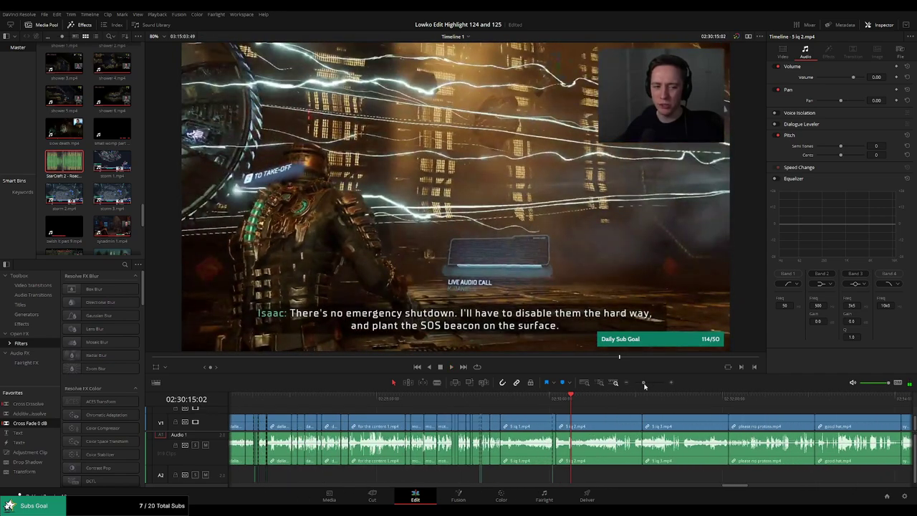
click(698, 406)
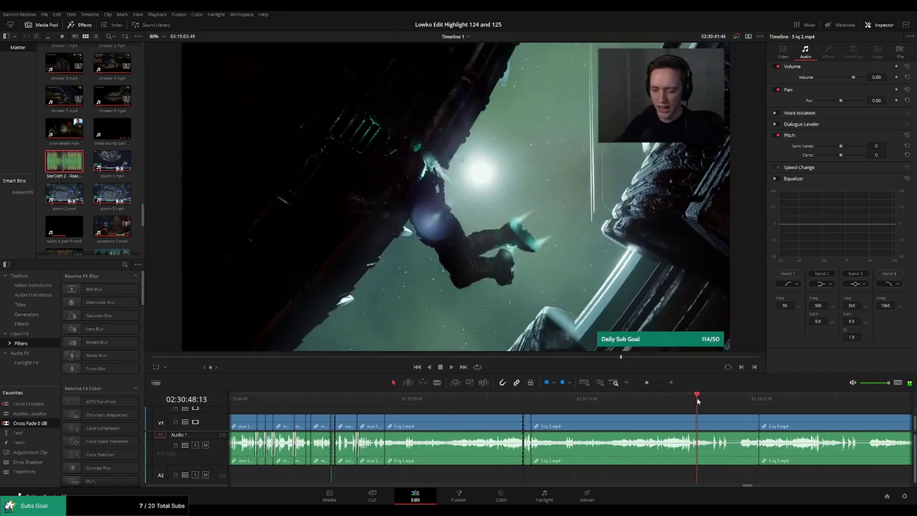
key(ctrl+equal)
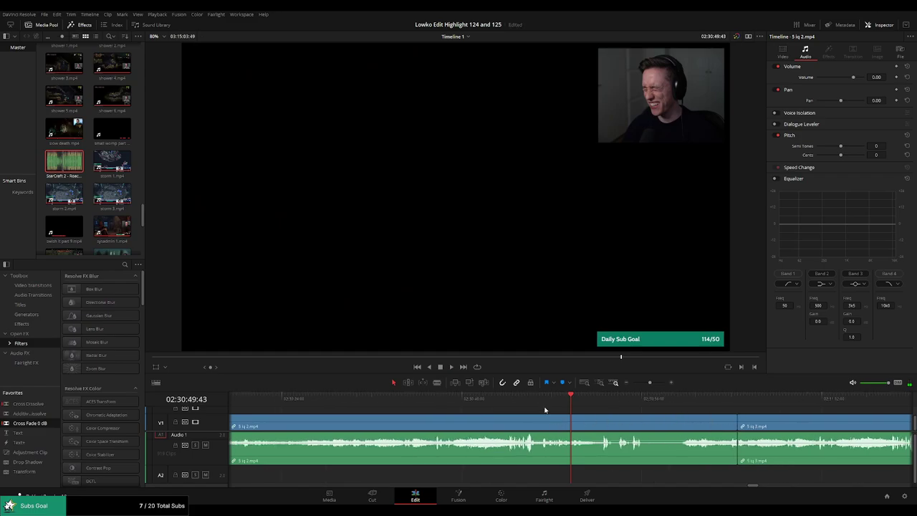
click(533, 411)
Cut 5 lq 2 at 02:30:46 and ripple-delete the unwanted stretch.
click(542, 425)
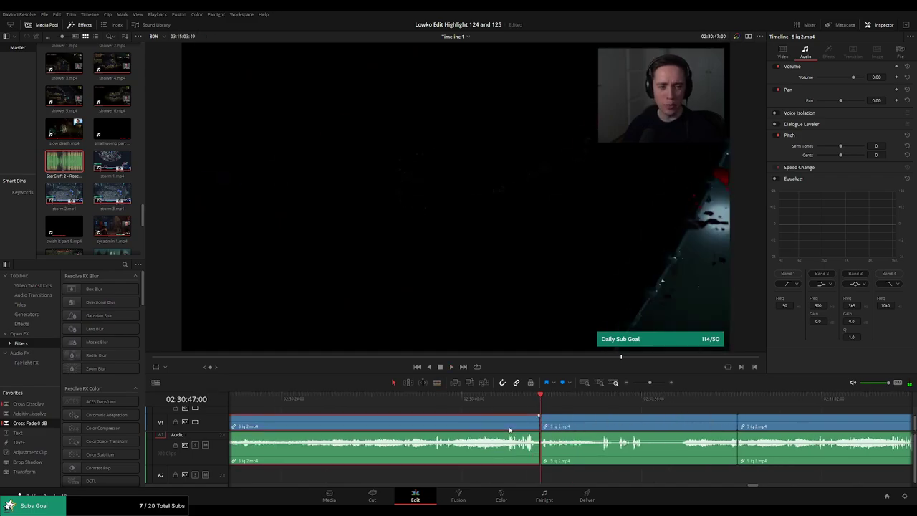
key(a)
key(space)
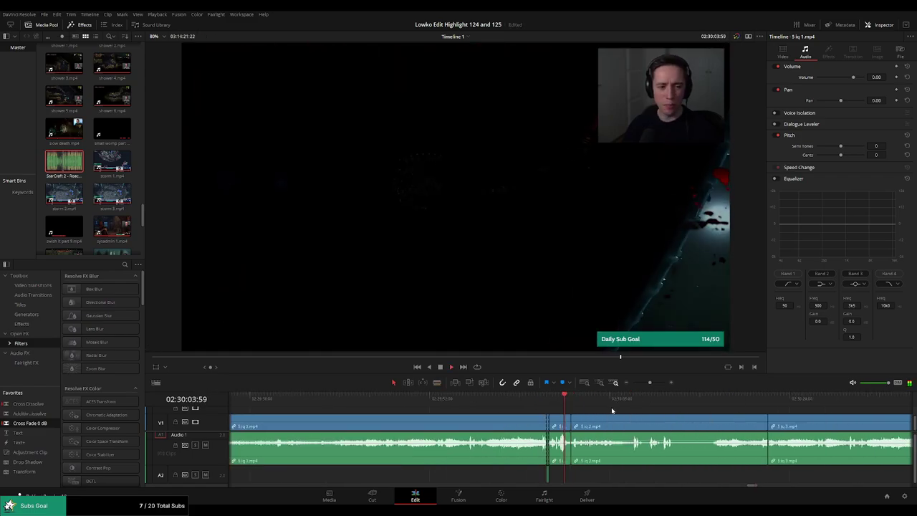
scroll(573, 414, right, 3)
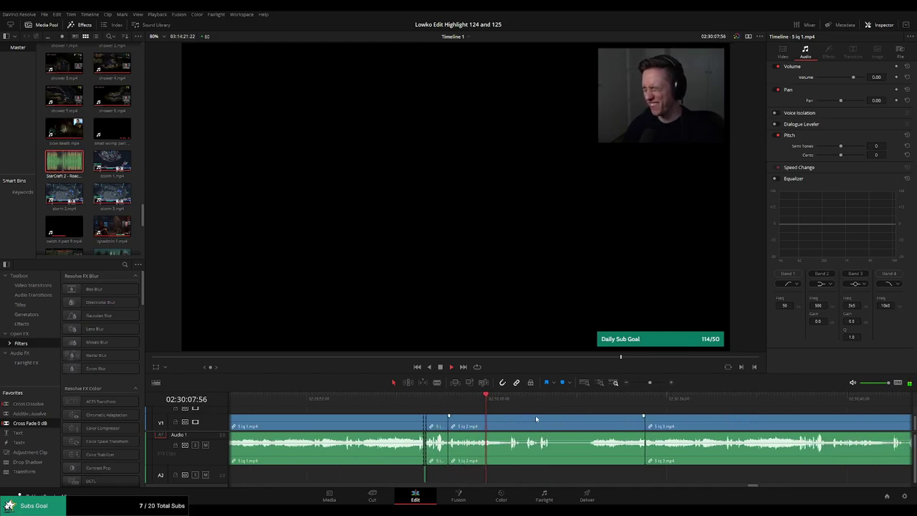
scroll(531, 416, right, 2)
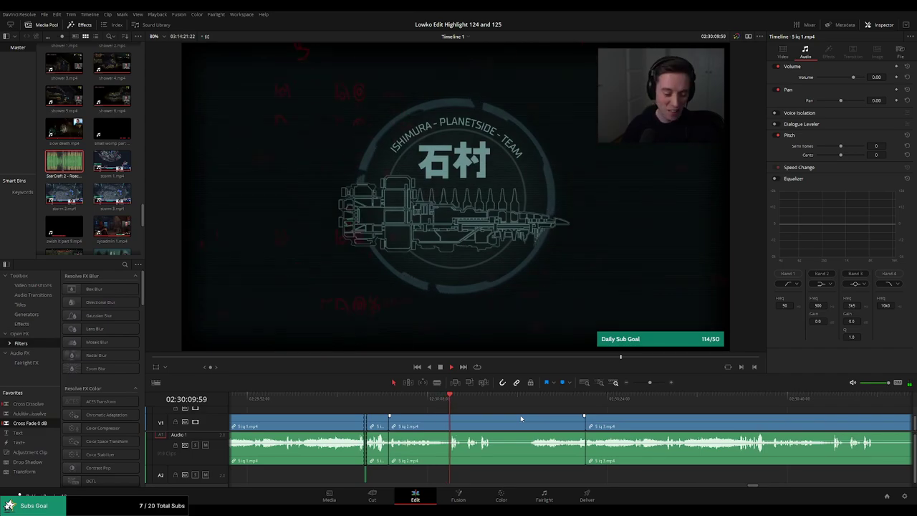
scroll(502, 415, right, 2)
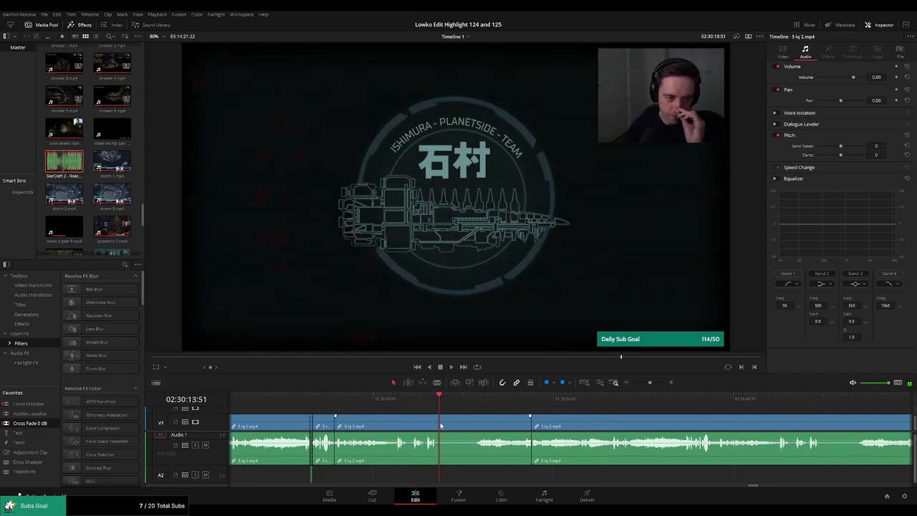
click(465, 426)
key(Delete)
key(space)
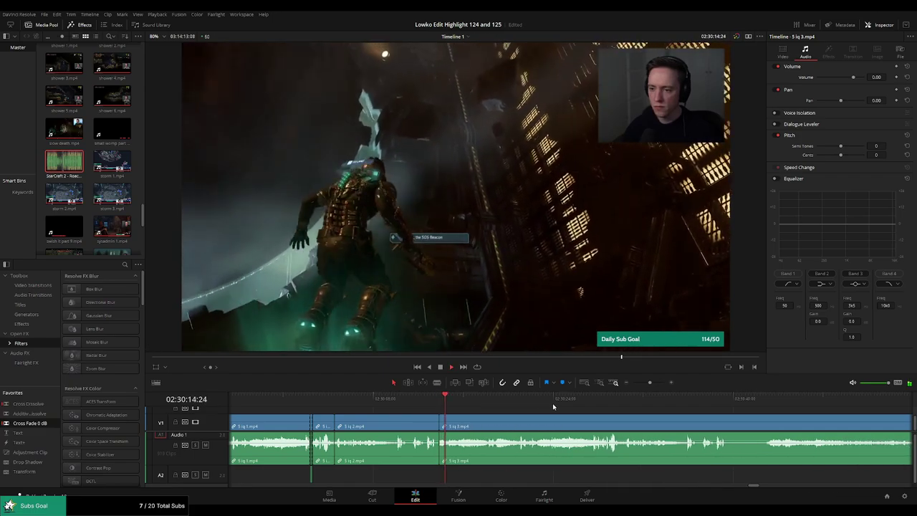
Split 5 lq 3 near 02:30:53 and ripple-delete the piece before the cut.
key(l)
key(l)
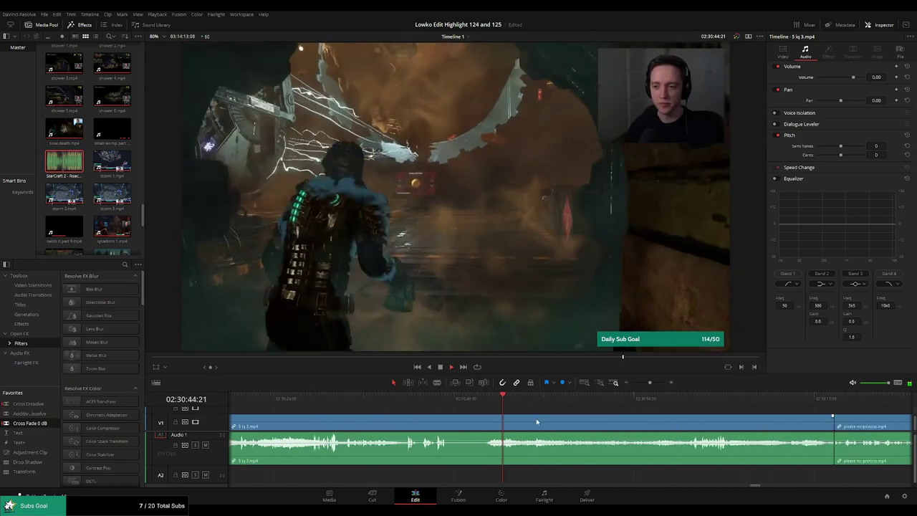
click(660, 398)
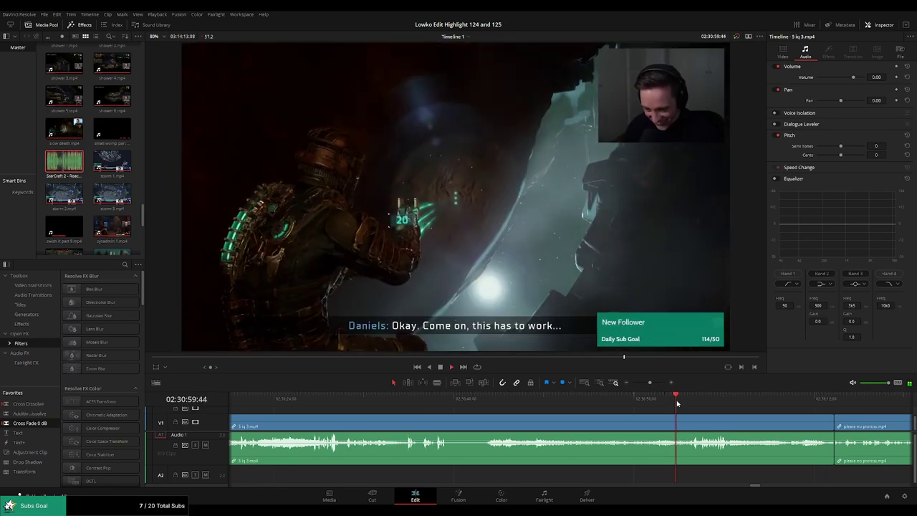
click(637, 407)
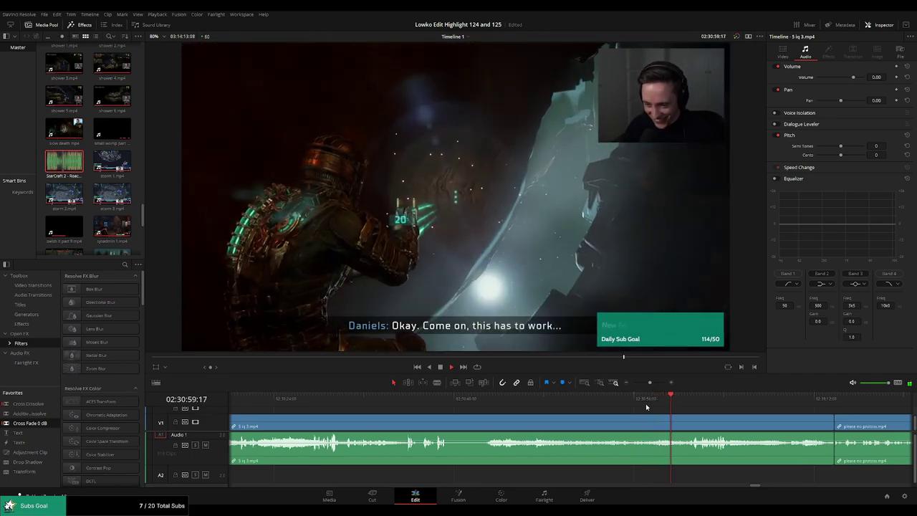
click(632, 407)
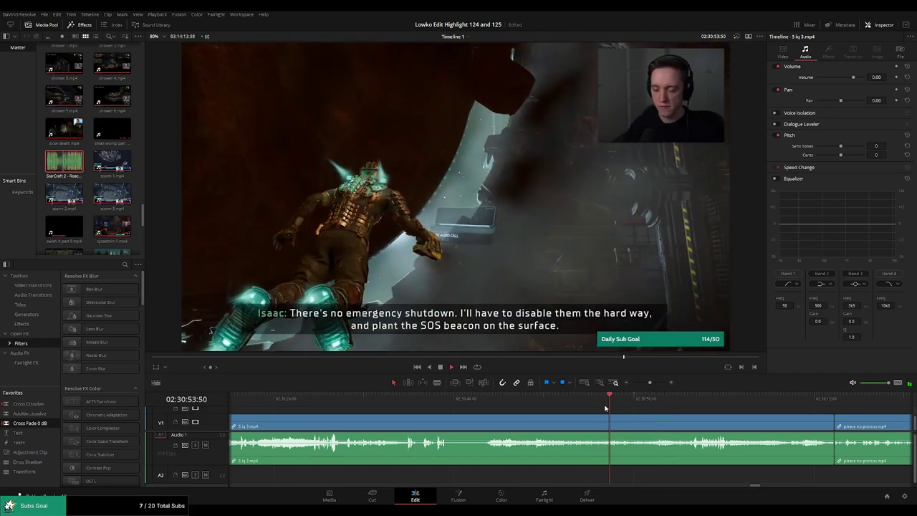
click(605, 408)
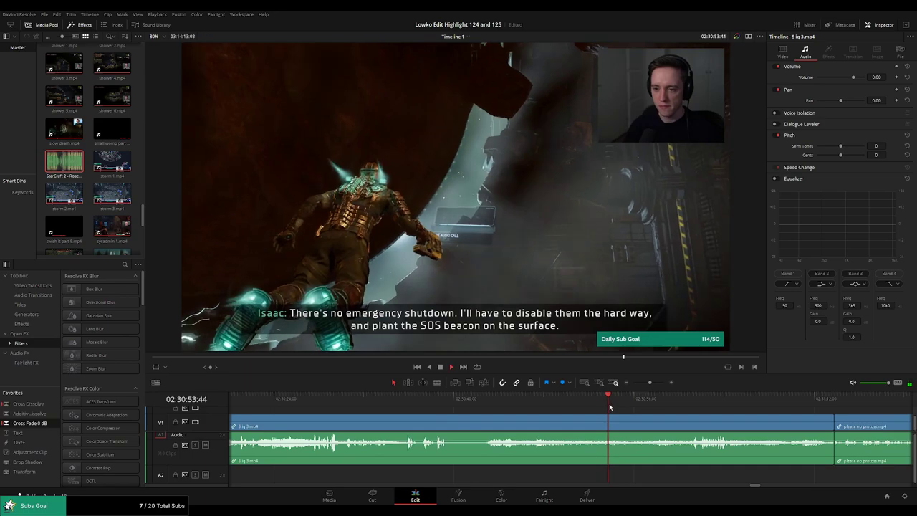
click(610, 407)
key(ctrl+b)
click(574, 429)
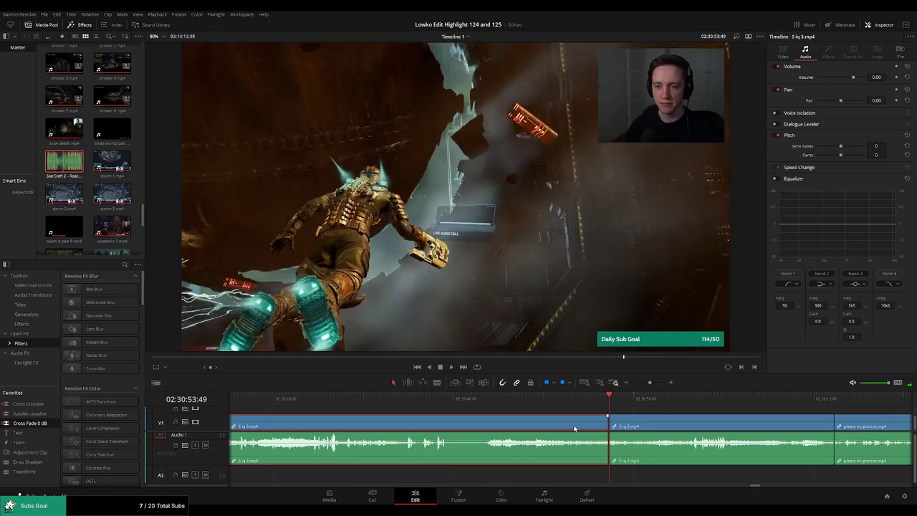
key(Delete)
Apply a Cross Fade 0 dB to the audio edit and play across it to check.
drag(38, 426, 546, 454)
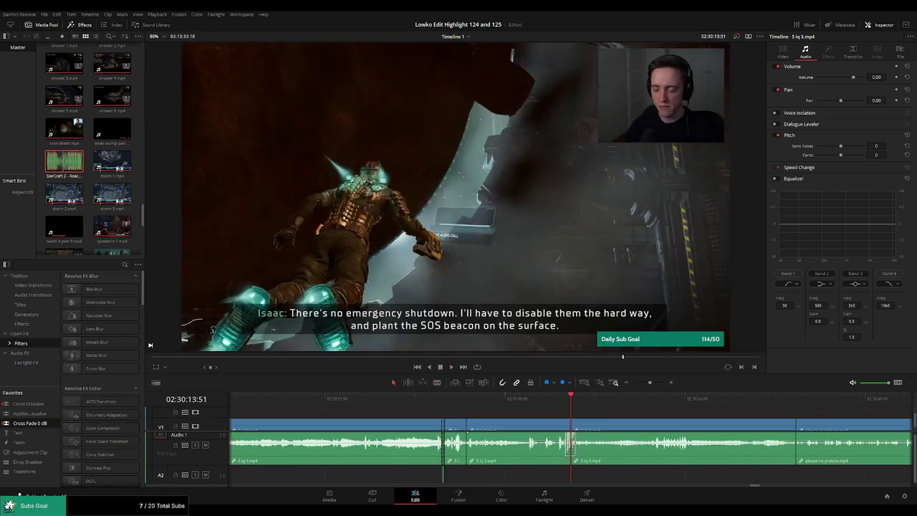
key(/)
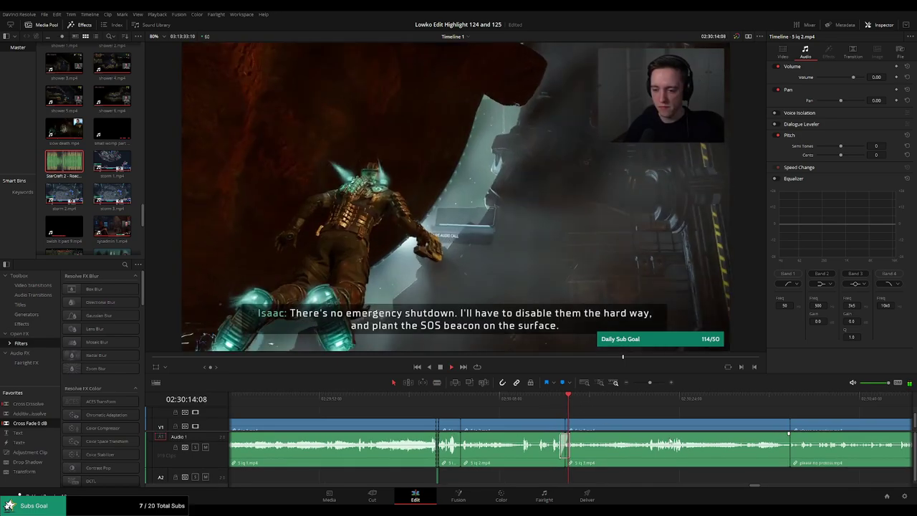
scroll(489, 410, right, 3)
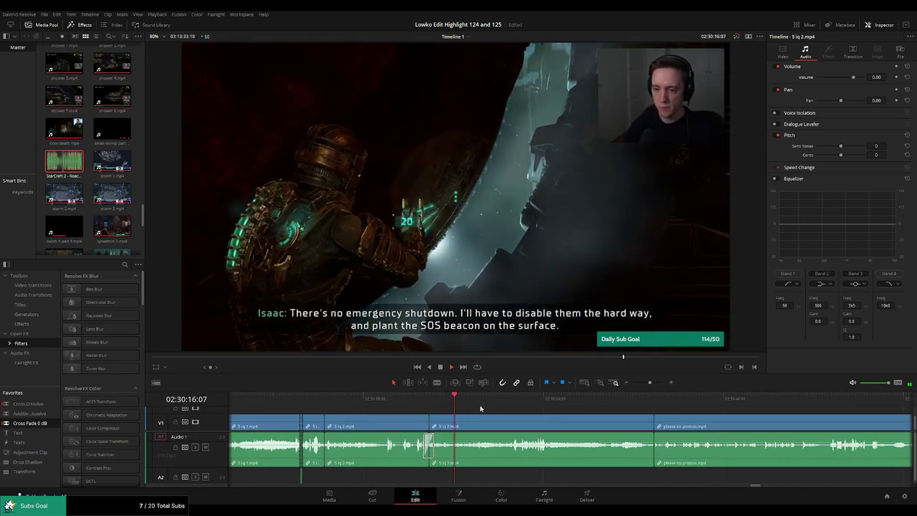
click(488, 408)
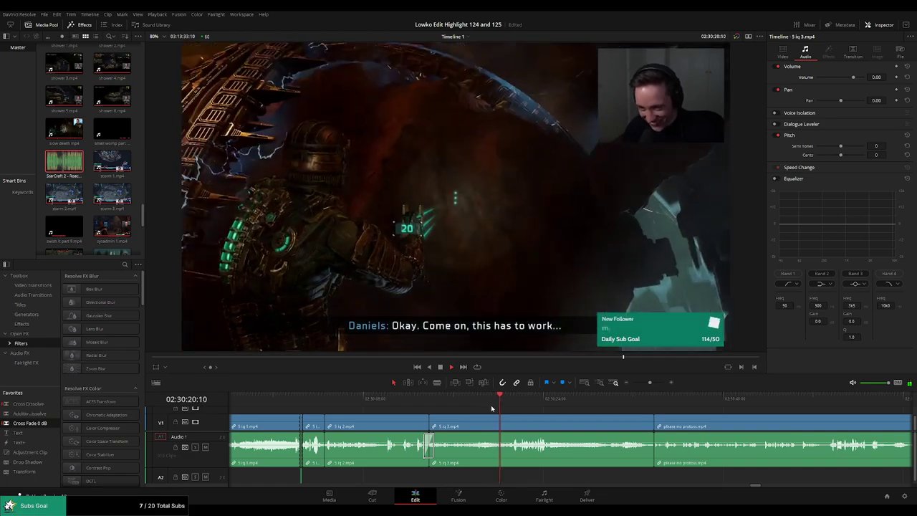
drag(492, 408, 447, 403)
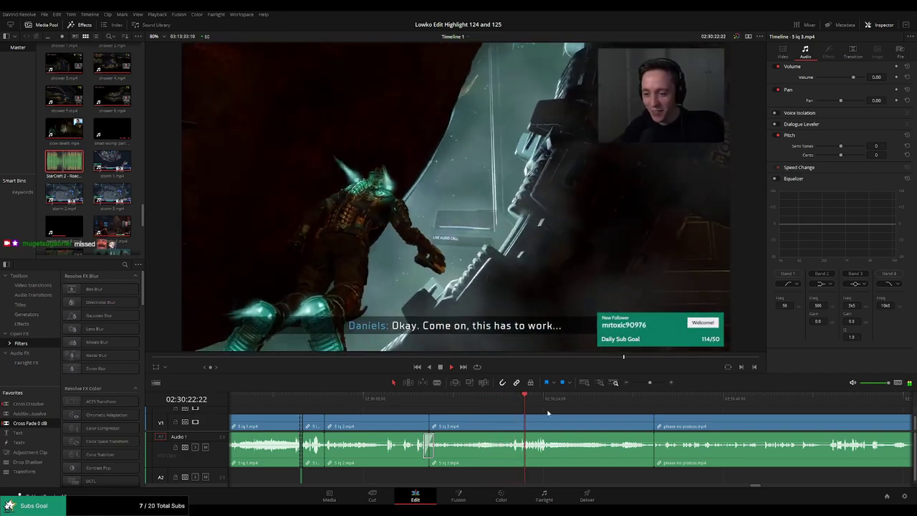
scroll(538, 418, right, 3)
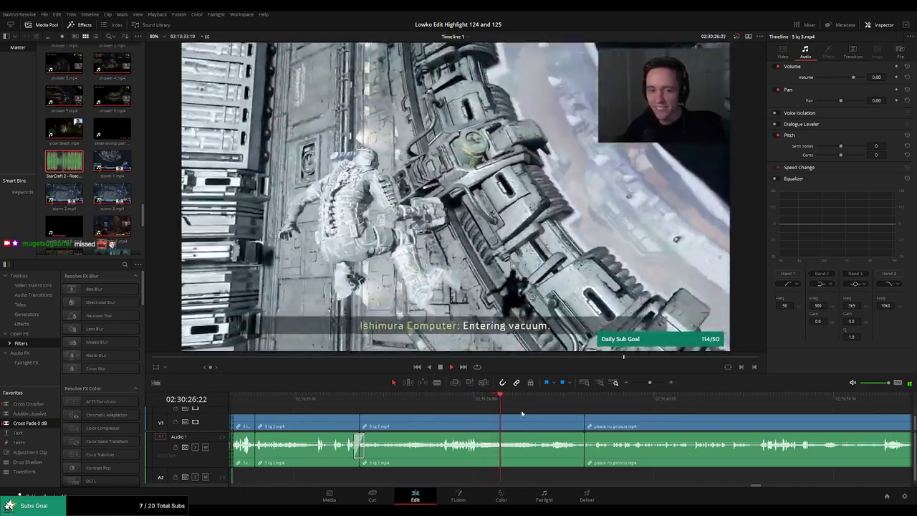
Split 5 iq 3.mp4 near its end and ripple-delete the tail.
key(b)
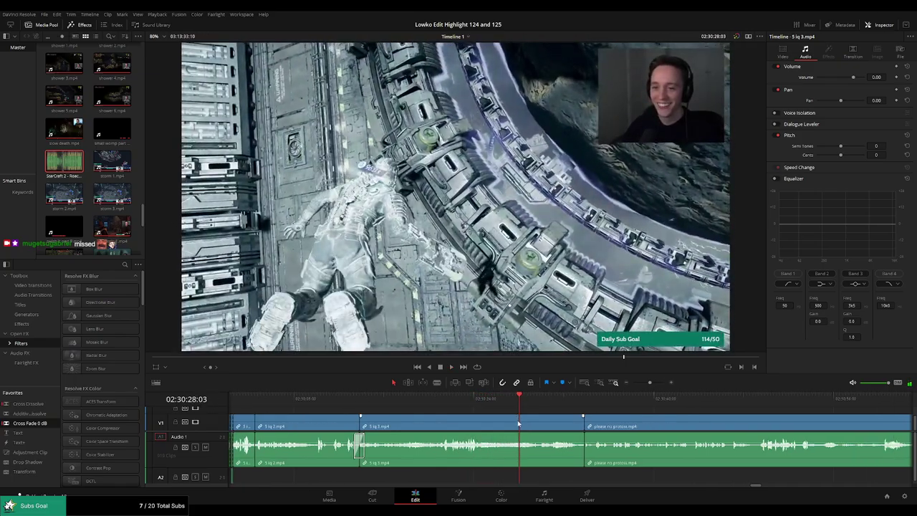
click(519, 422)
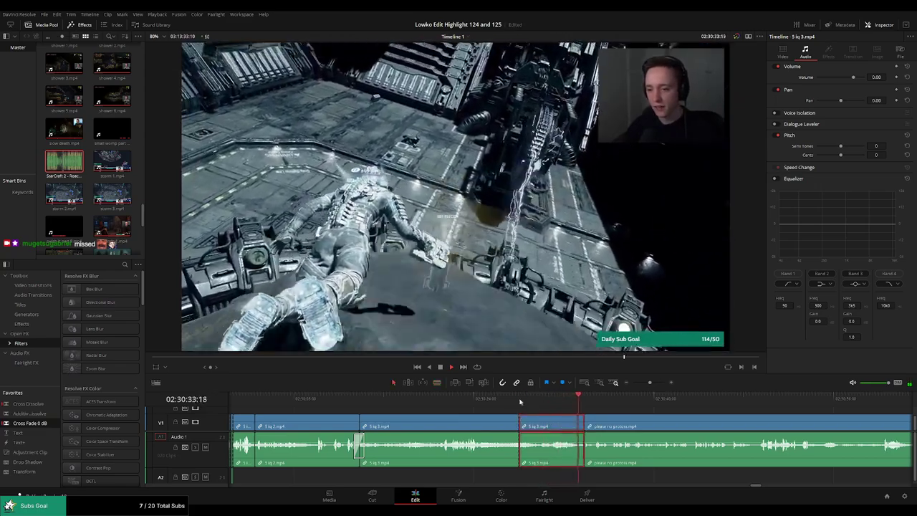
key(ctrl+z)
click(541, 420)
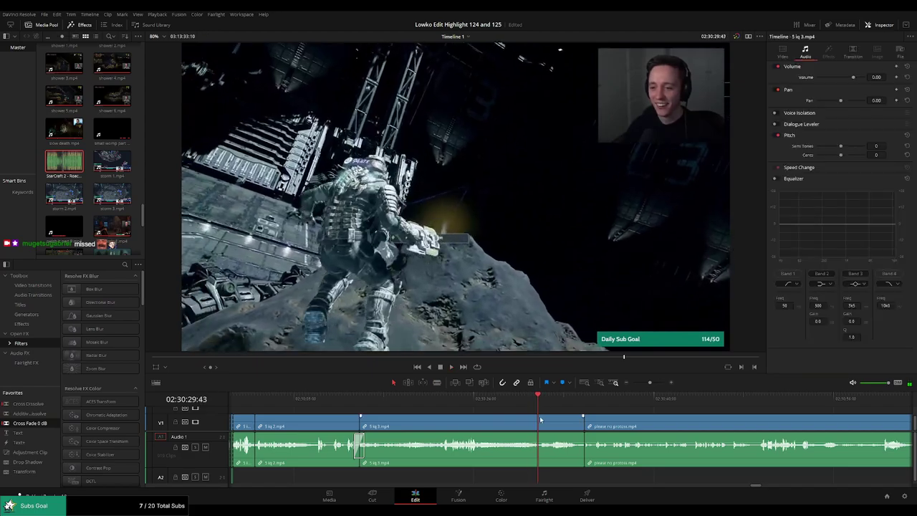
click(517, 399)
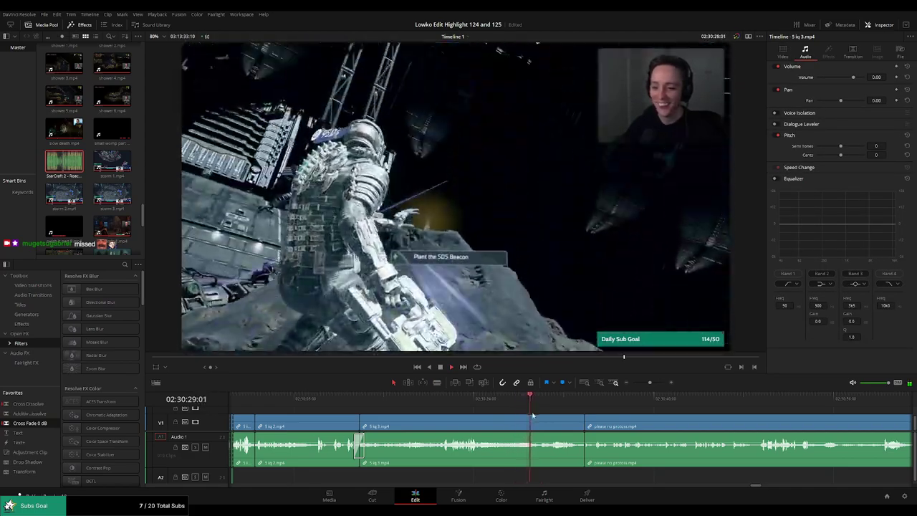
key(ctrl+b)
click(558, 426)
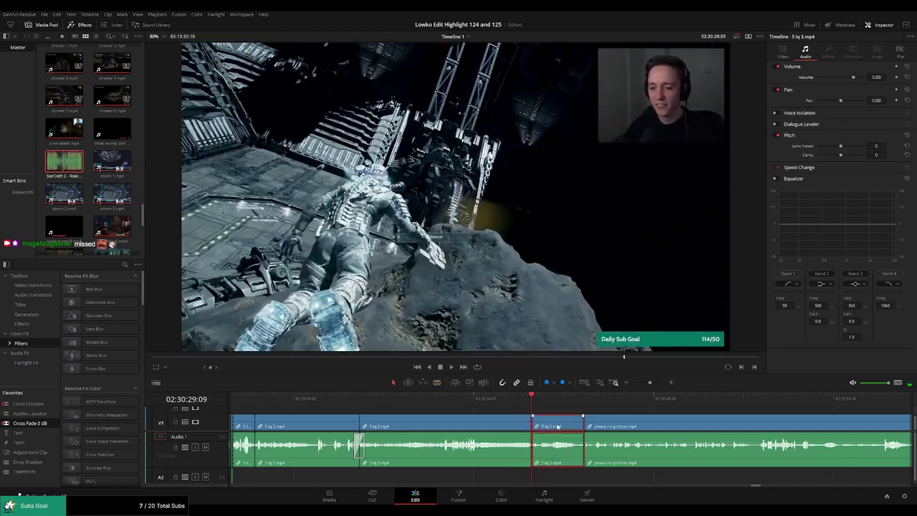
key(Delete)
Review please no protoss.mp4 and delete the short leftover piece, closing the gap.
scroll(610, 426, right, 3)
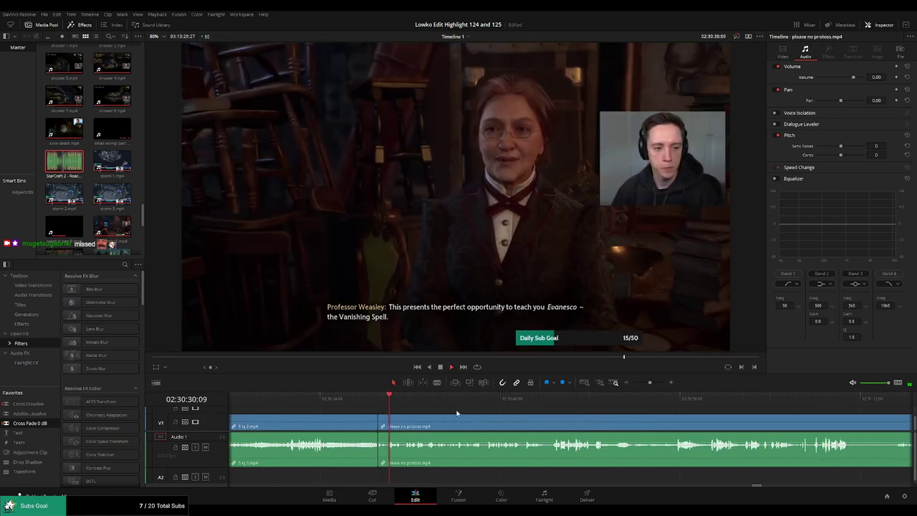
click(550, 407)
key(space)
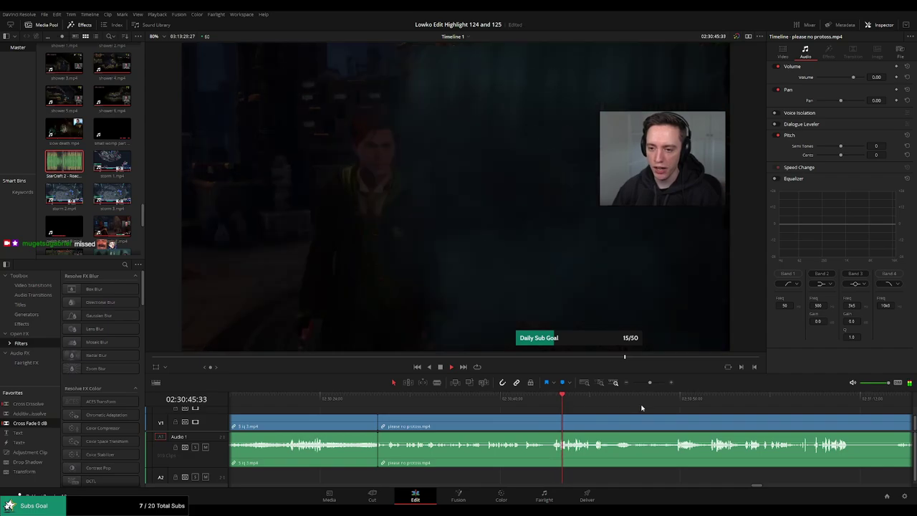
scroll(692, 413, right, 3)
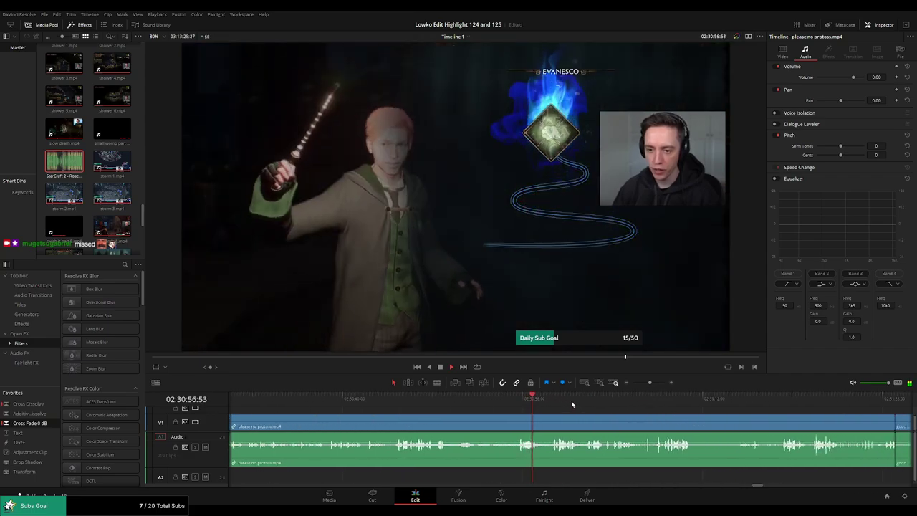
click(558, 401)
click(714, 403)
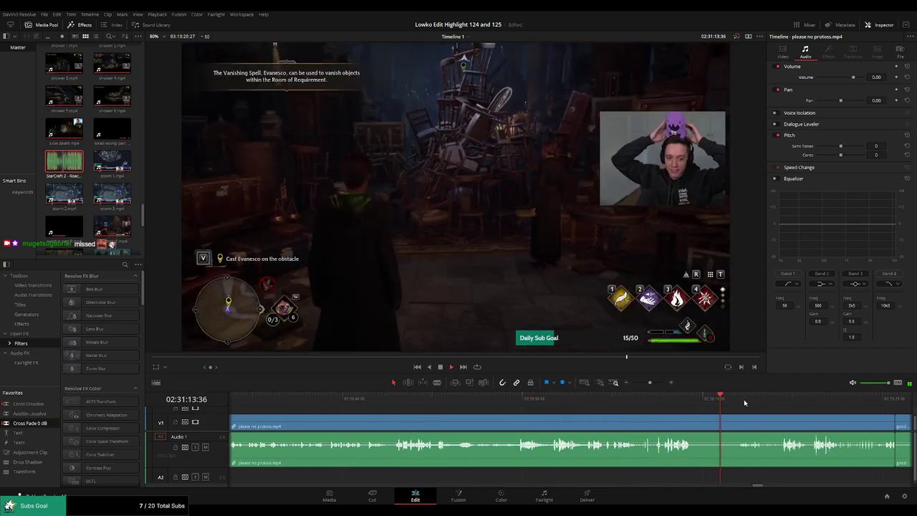
click(749, 402)
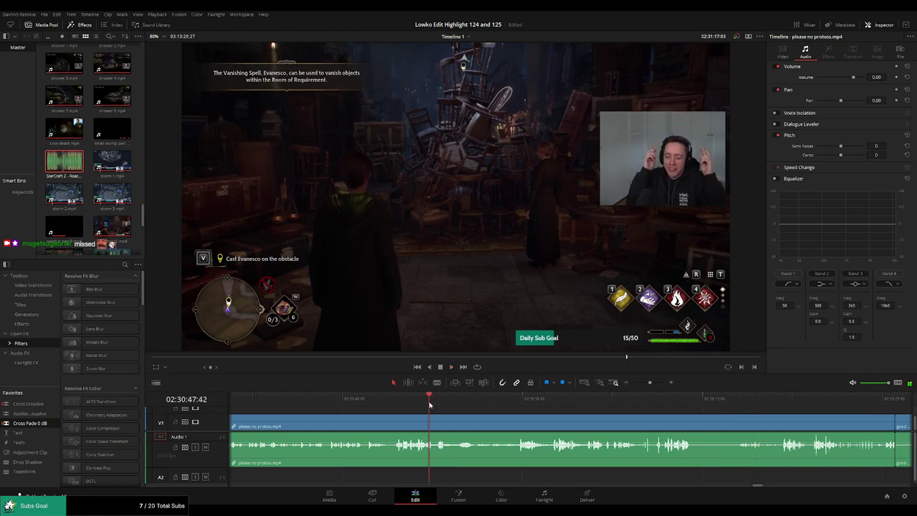
key(space)
scroll(394, 405, left, 3)
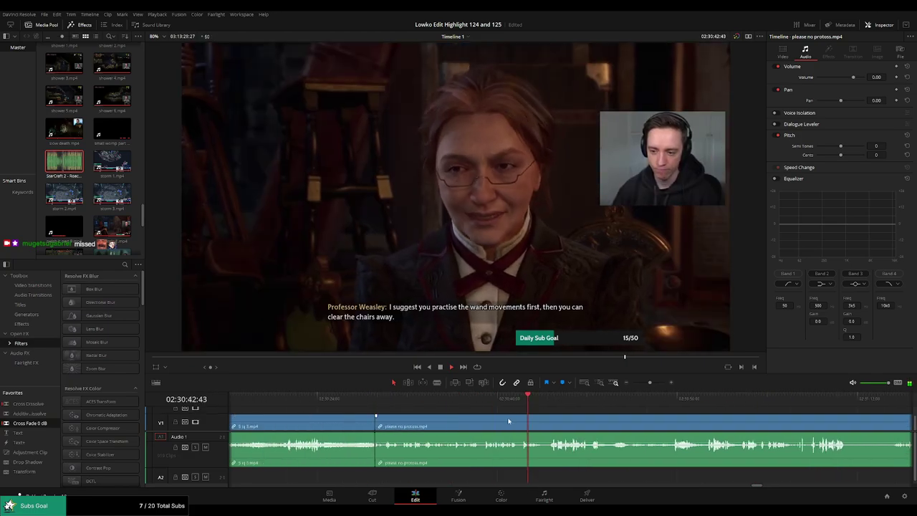
click(428, 402)
click(397, 406)
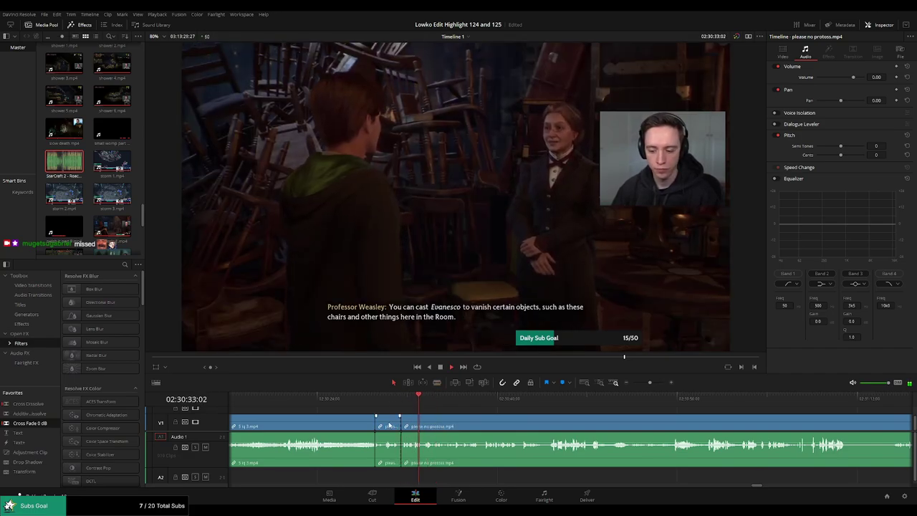
key(Delete)
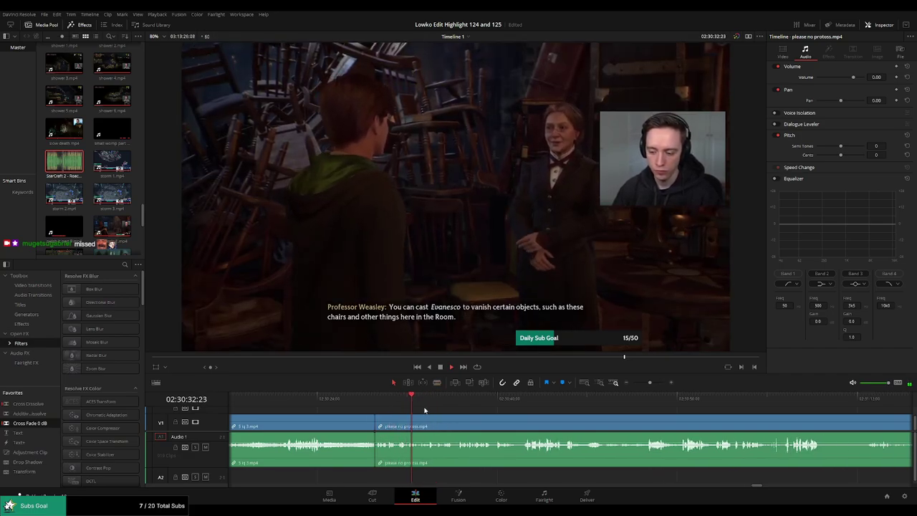
Skim through the rest of please no protoss.mp4 toward good hat.mp4.
click(460, 399)
click(524, 400)
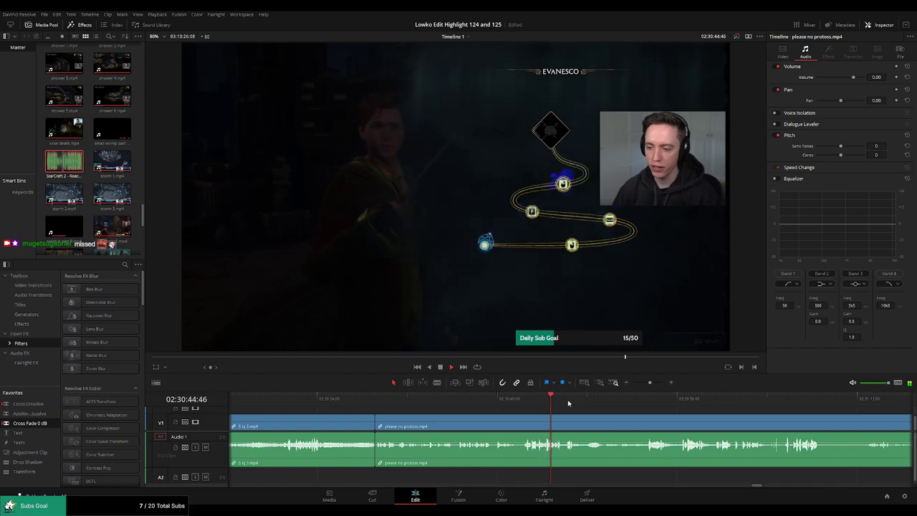
click(594, 400)
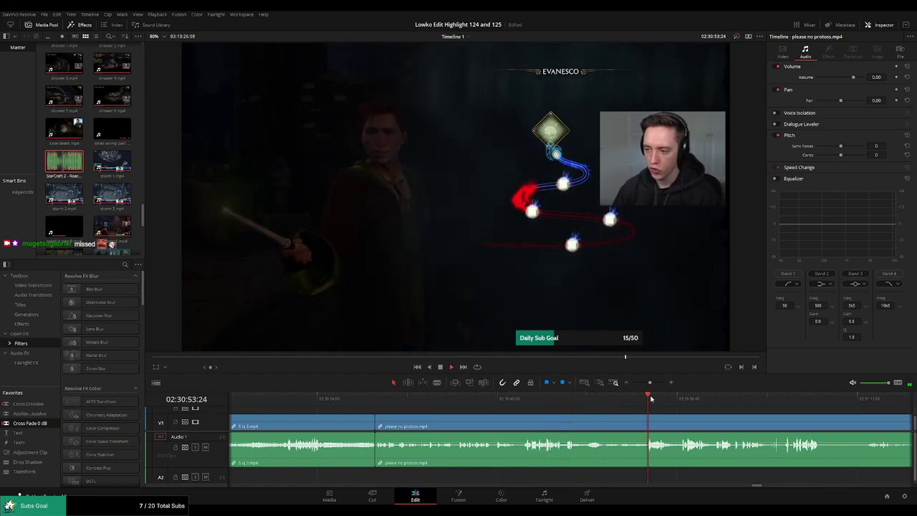
click(464, 400)
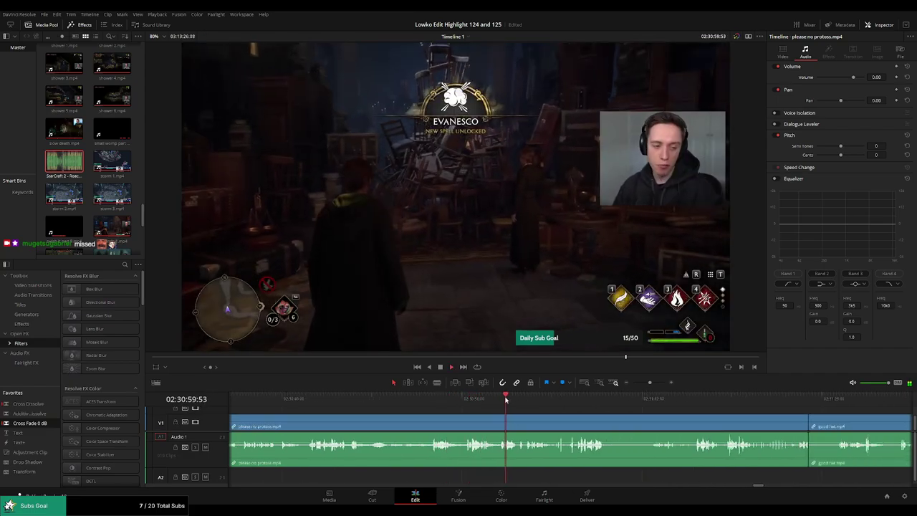
click(536, 400)
click(553, 399)
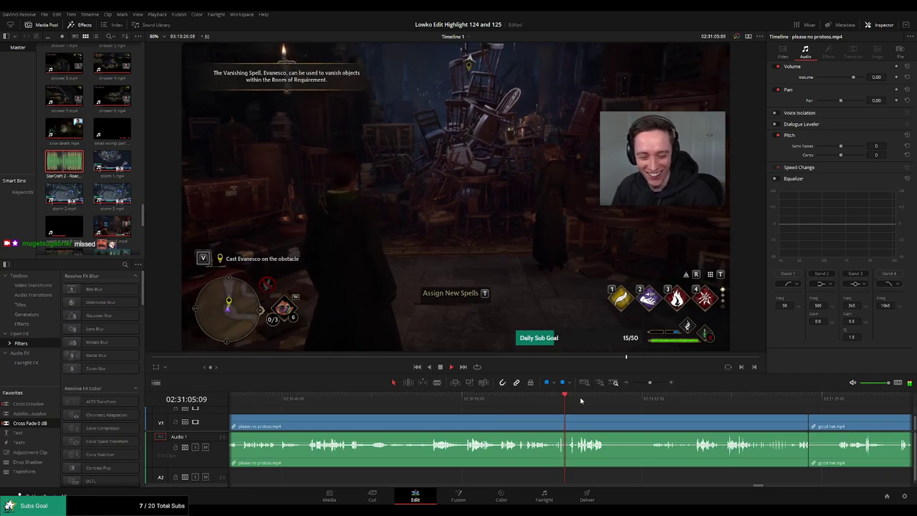
scroll(481, 409, right, 3)
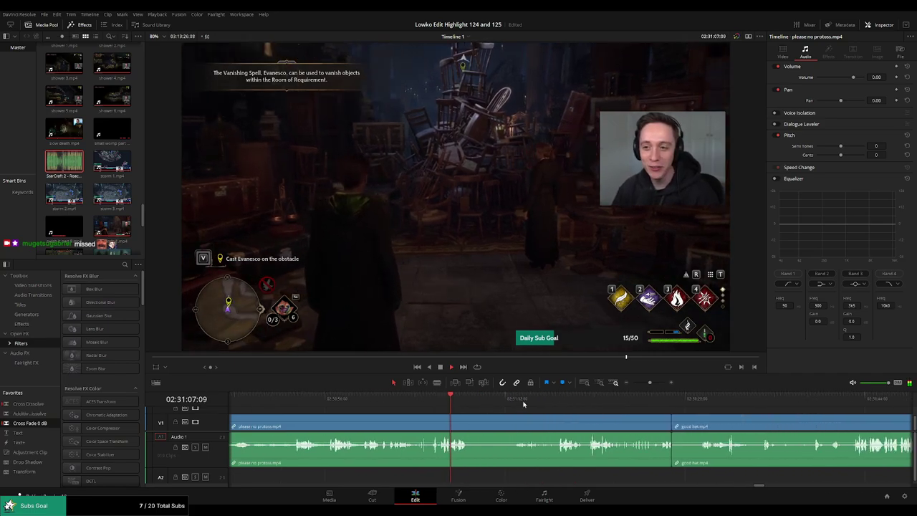
drag(467, 405, 532, 409)
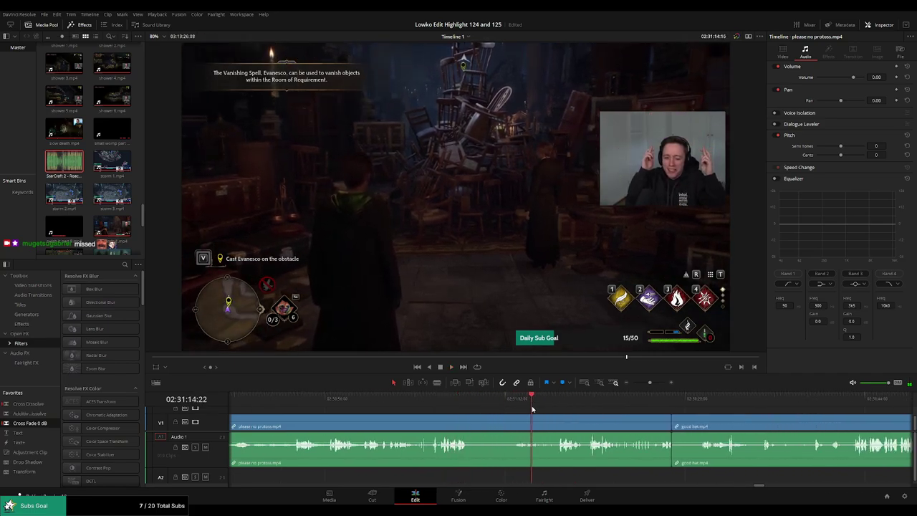
click(560, 410)
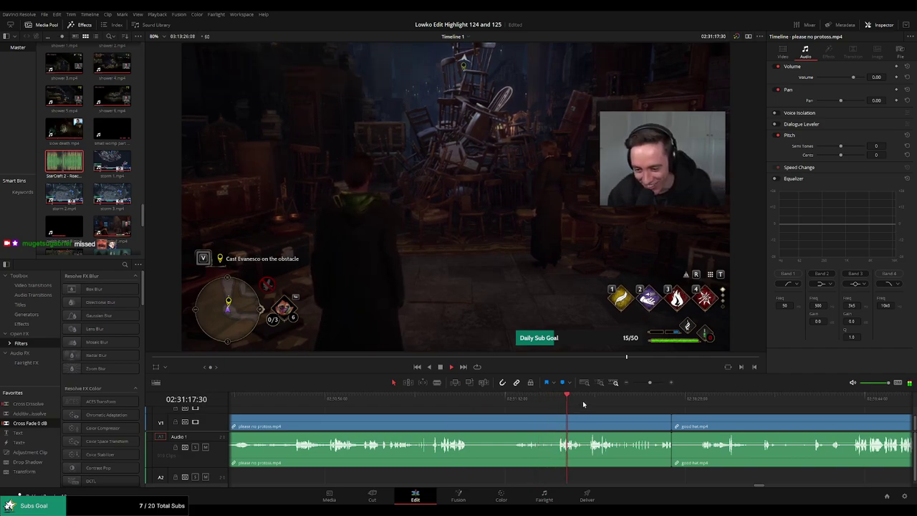
scroll(629, 411, right, 3)
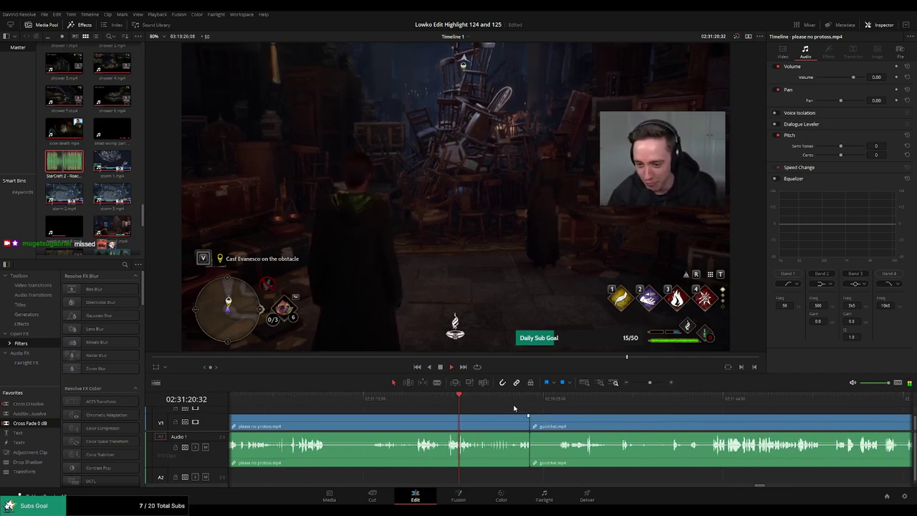
click(493, 408)
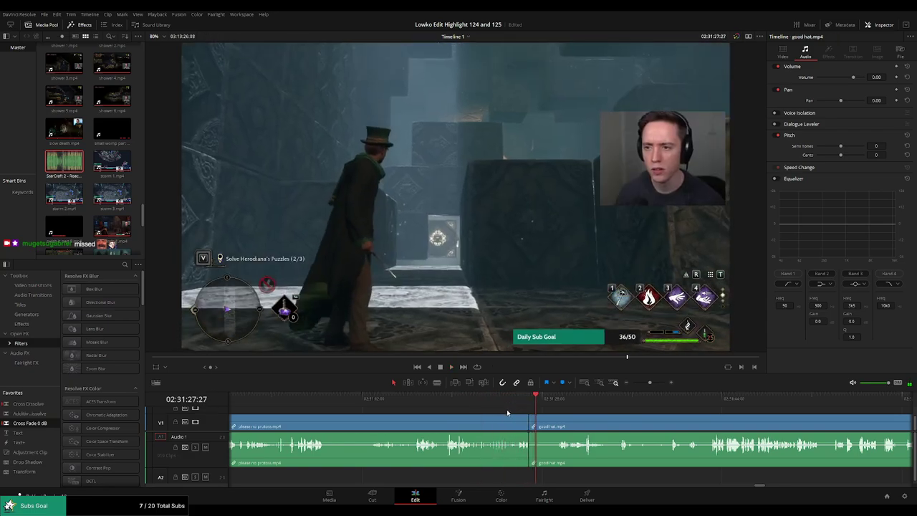
Shorten the end of please no protoss.mp4 and ripple-delete the good hat clip.
drag(516, 425, 510, 425)
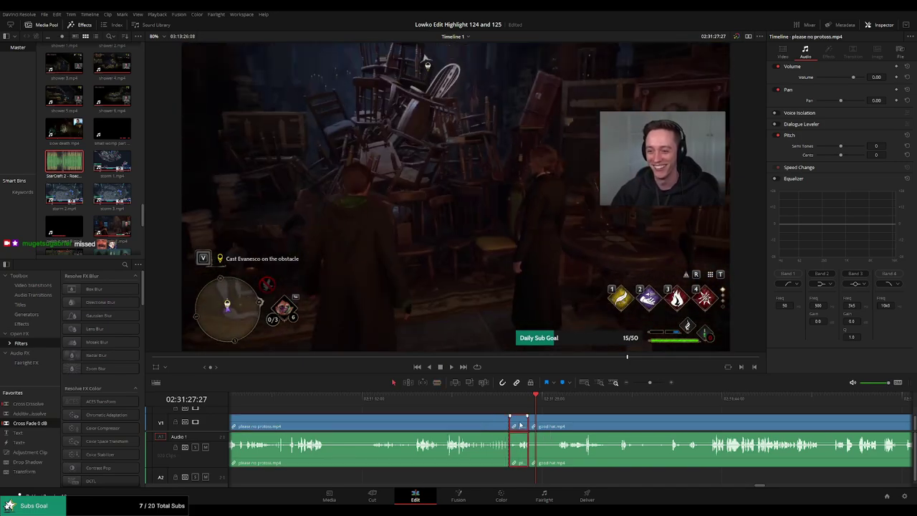
key(space)
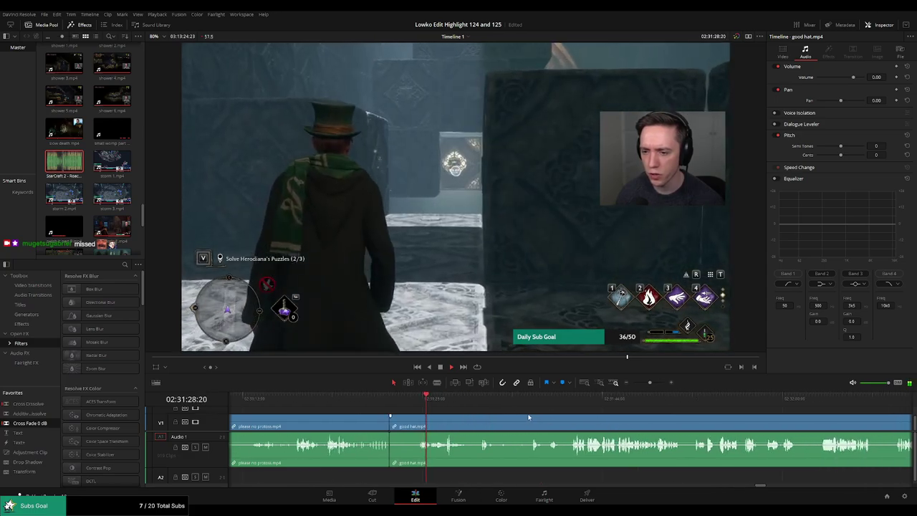
click(552, 398)
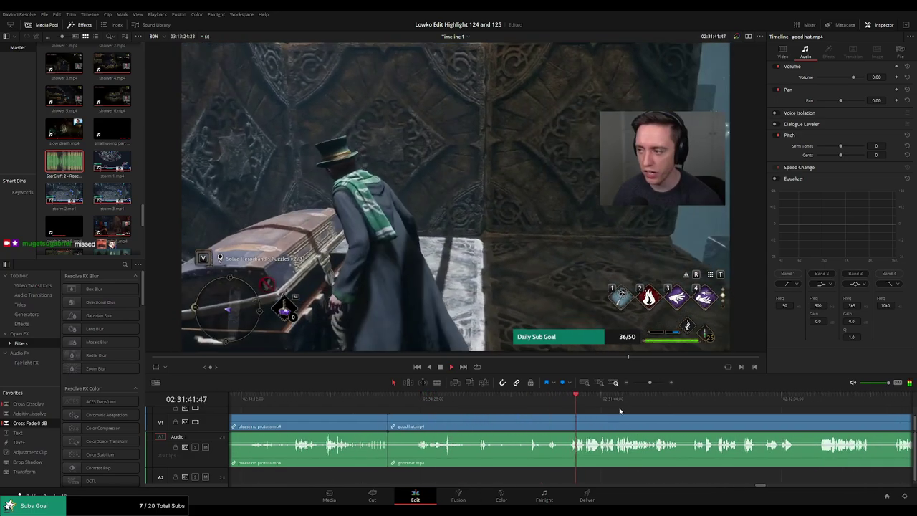
drag(619, 411, 571, 406)
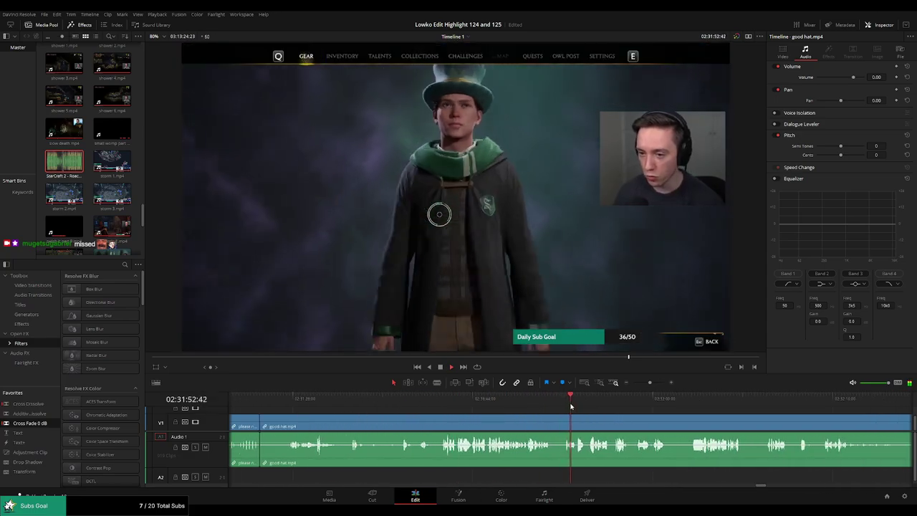
click(690, 401)
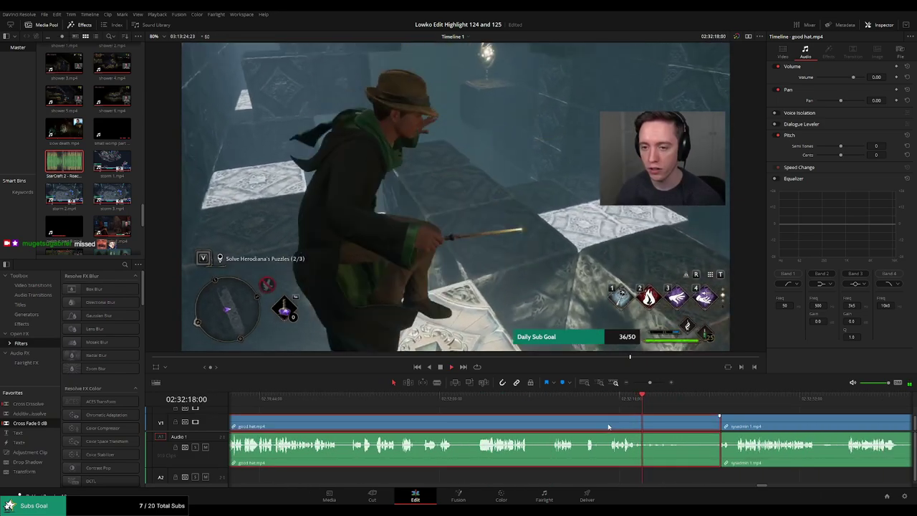
click(602, 426)
key(Delete)
Play the sysadmin footage and locate the quests menu stretch.
key(space)
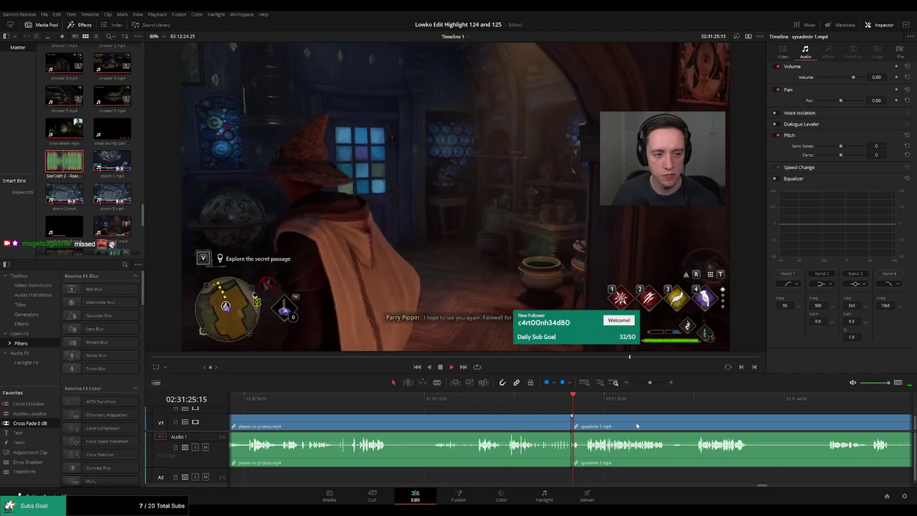
scroll(684, 428, right, 3)
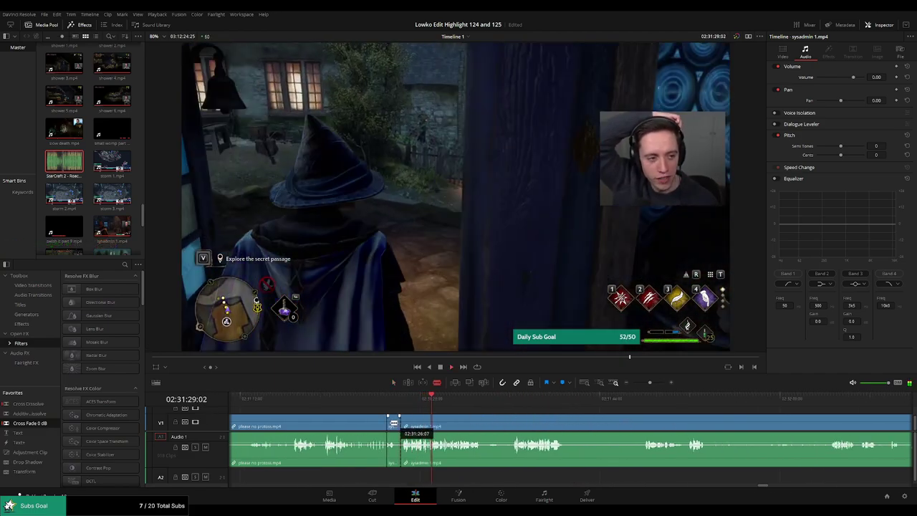
key(space)
key(space)
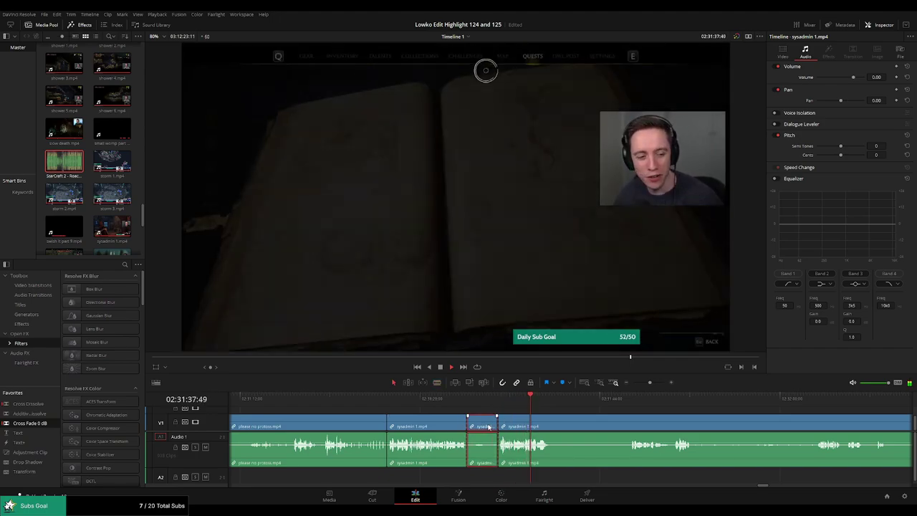
click(456, 402)
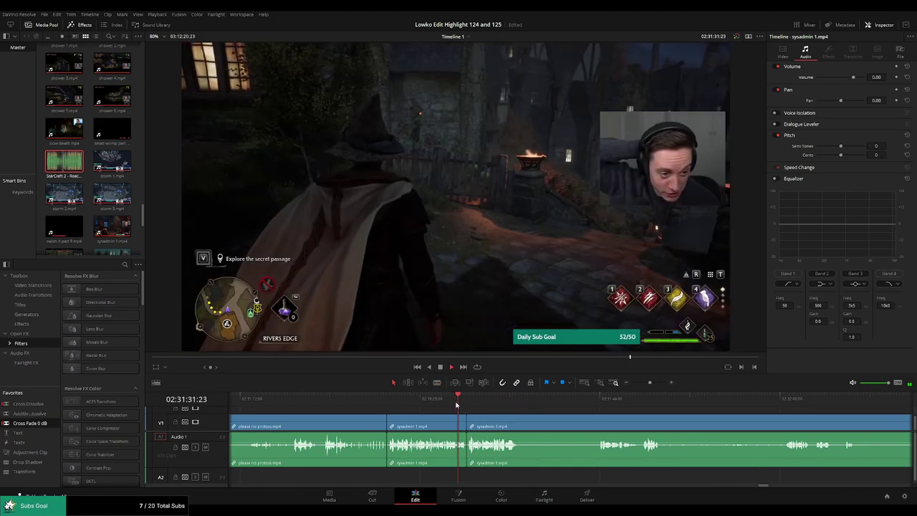
scroll(509, 419, right, 2)
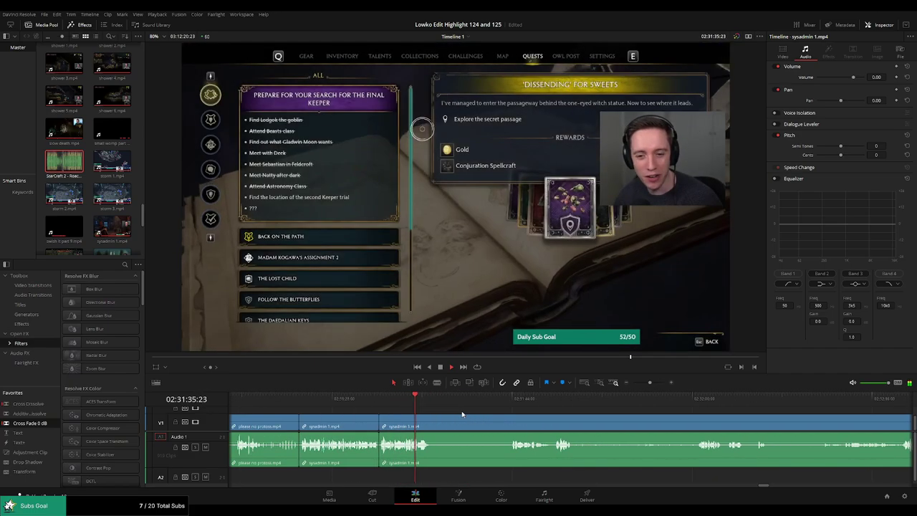
Blade out the quests menu footage and ripple-delete it.
key(b)
click(434, 422)
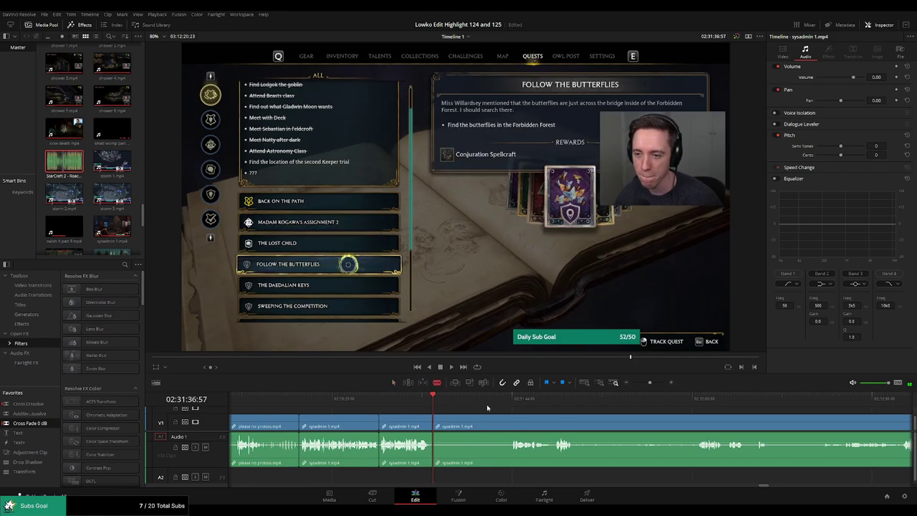
click(507, 399)
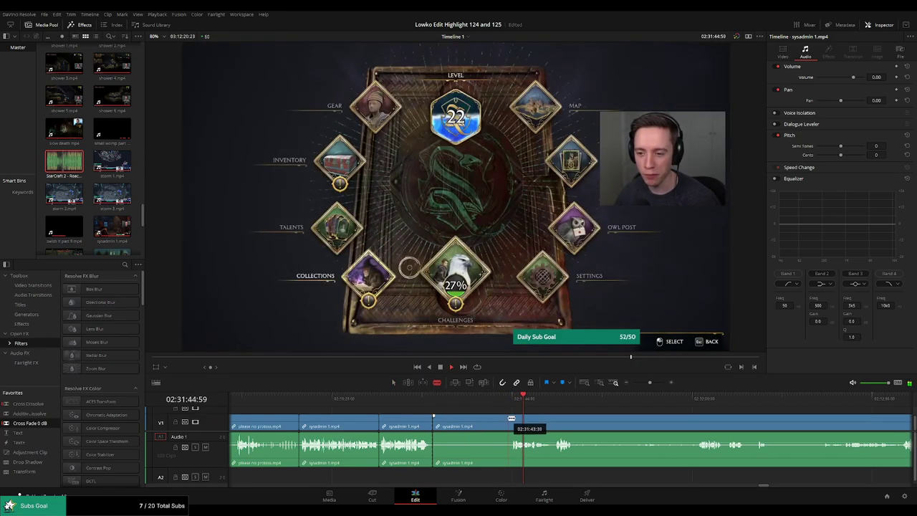
click(506, 419)
key(a)
click(488, 425)
key(Delete)
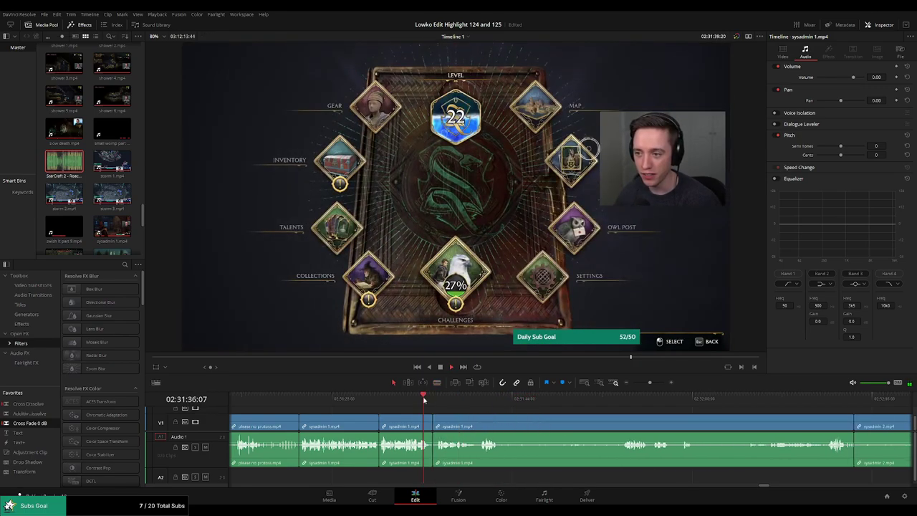
key(space)
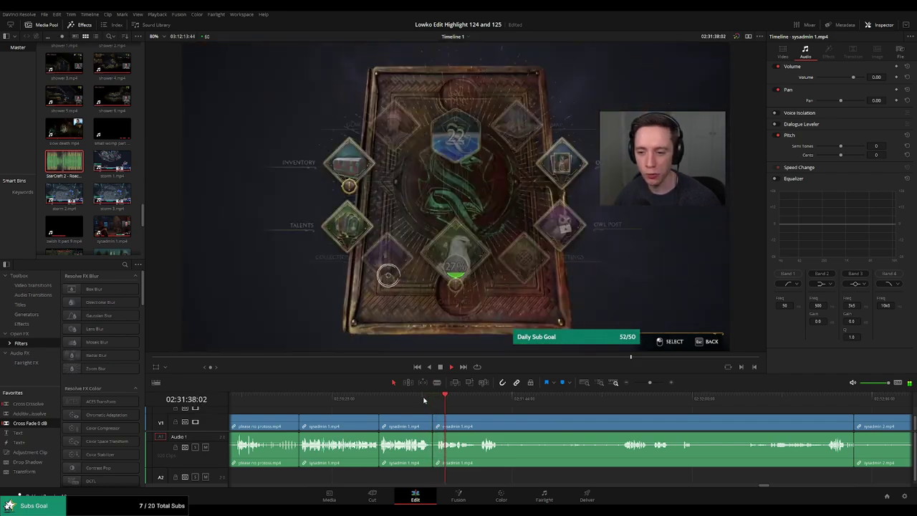
Split at the end of the map footage and ripple-delete the map stretch.
scroll(401, 404, right, 3)
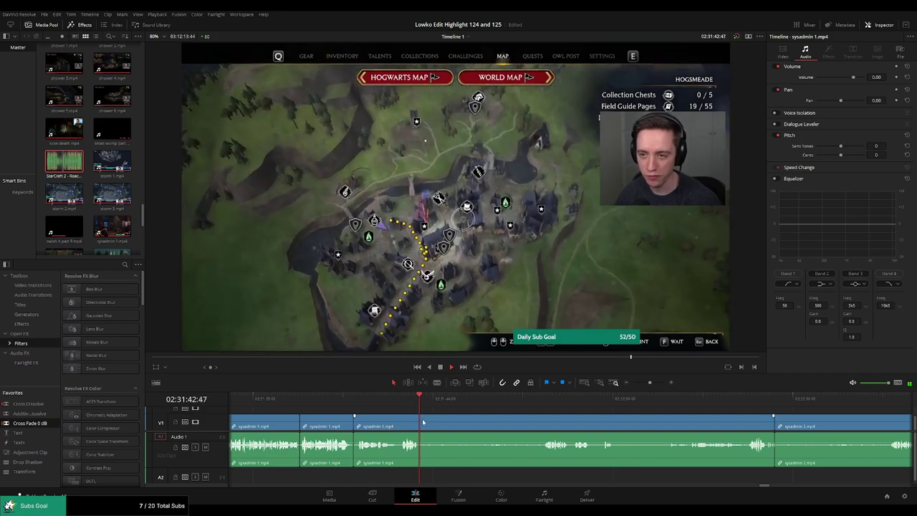
drag(553, 405, 544, 405)
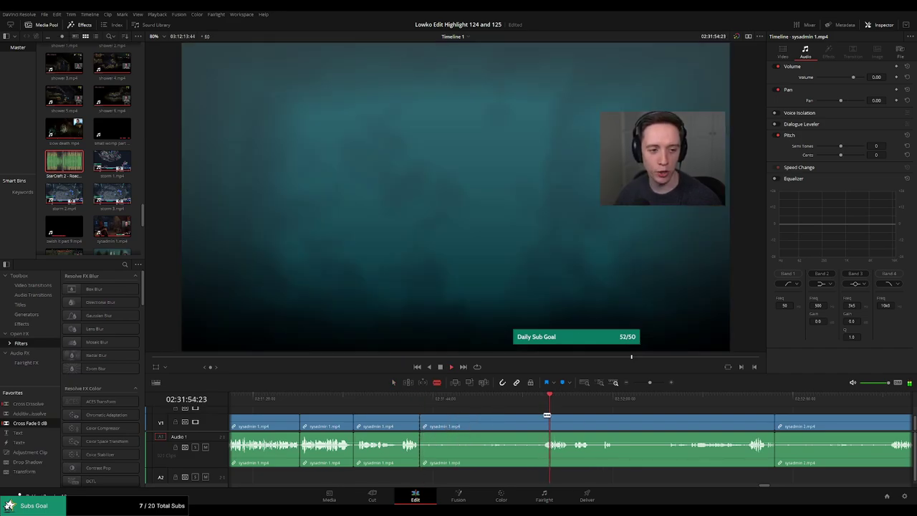
click(545, 418)
key(Delete)
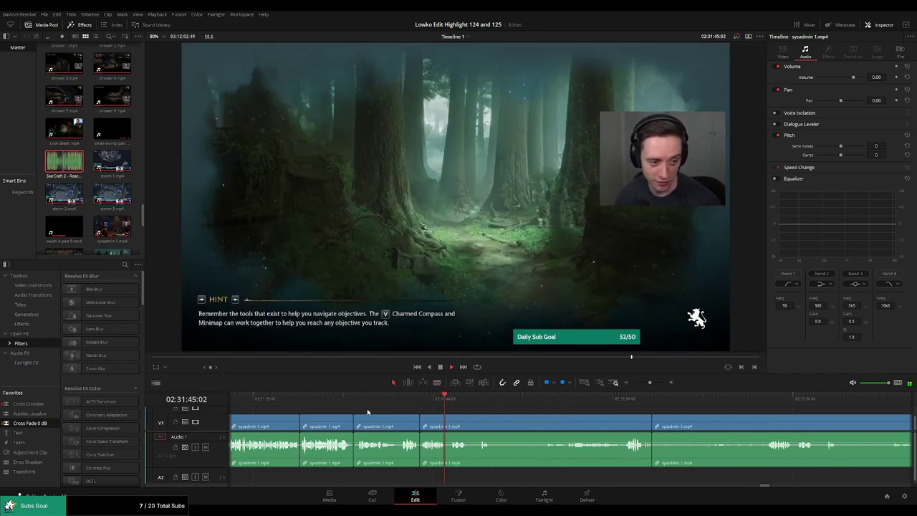
click(429, 398)
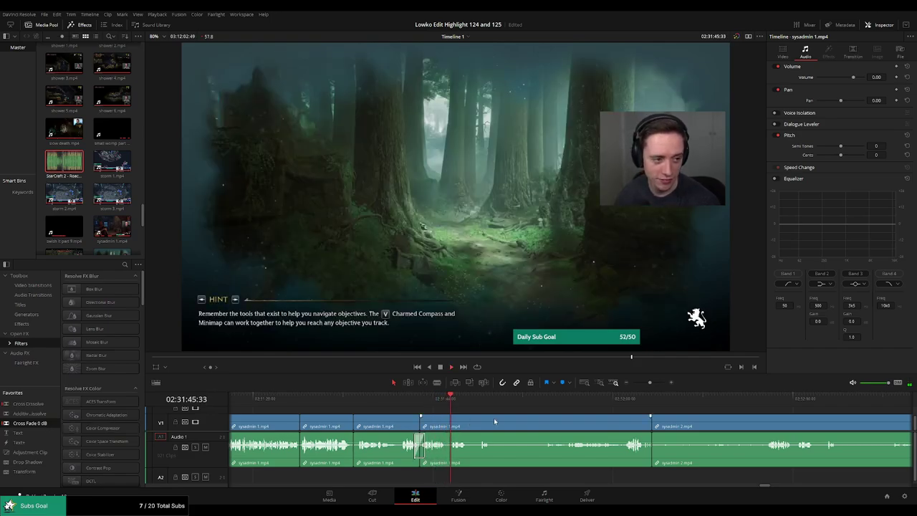
Cut out the next unwanted stretch of sysadmin footage, closing the gap.
scroll(470, 420, right, 2)
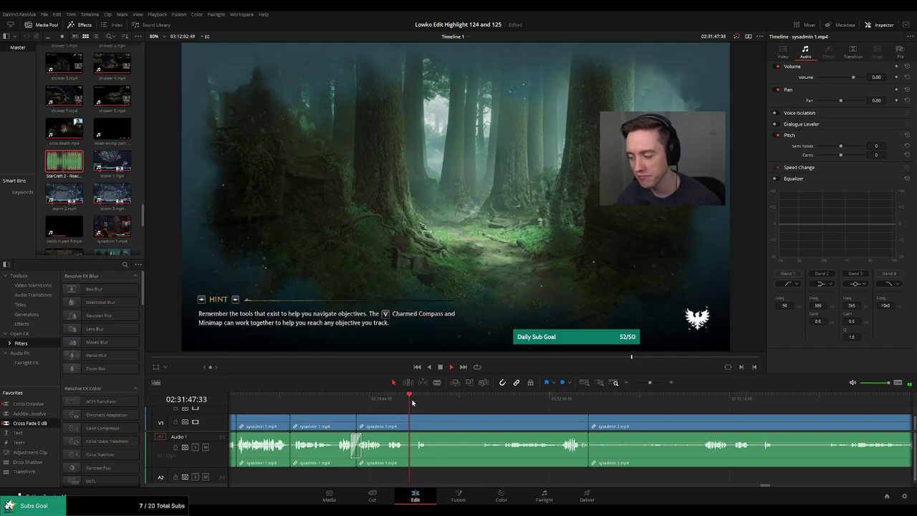
key(b)
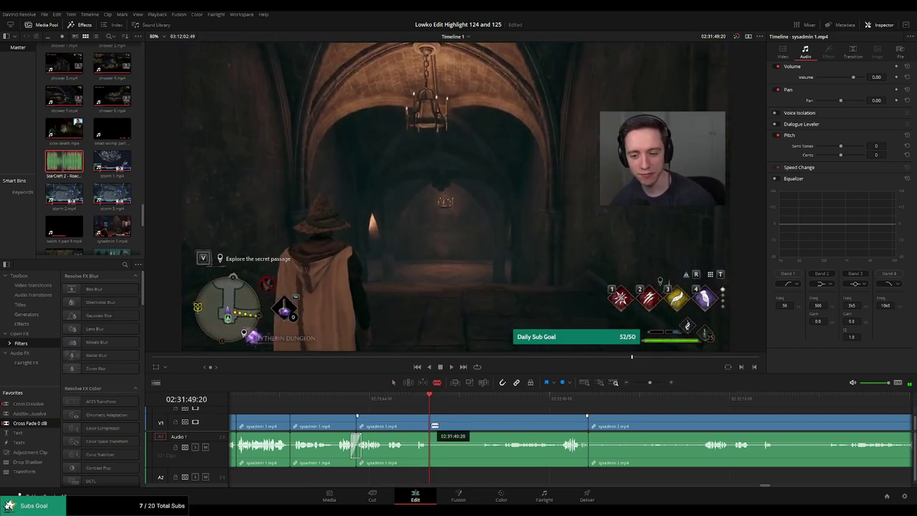
click(432, 430)
drag(478, 406, 548, 403)
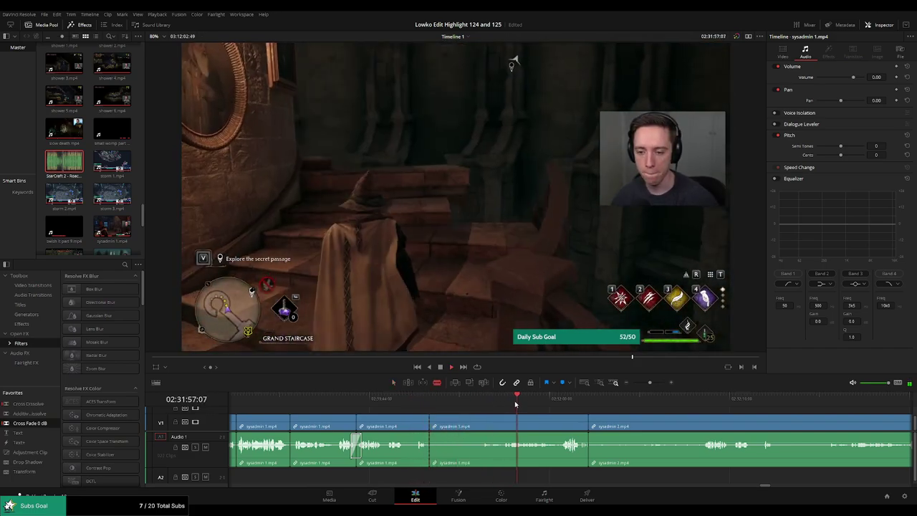
key(a)
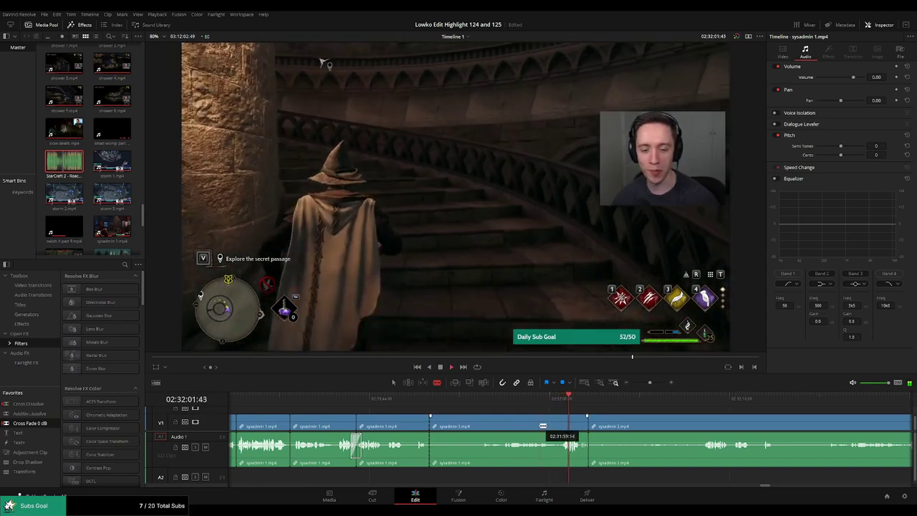
click(540, 428)
key(Delete)
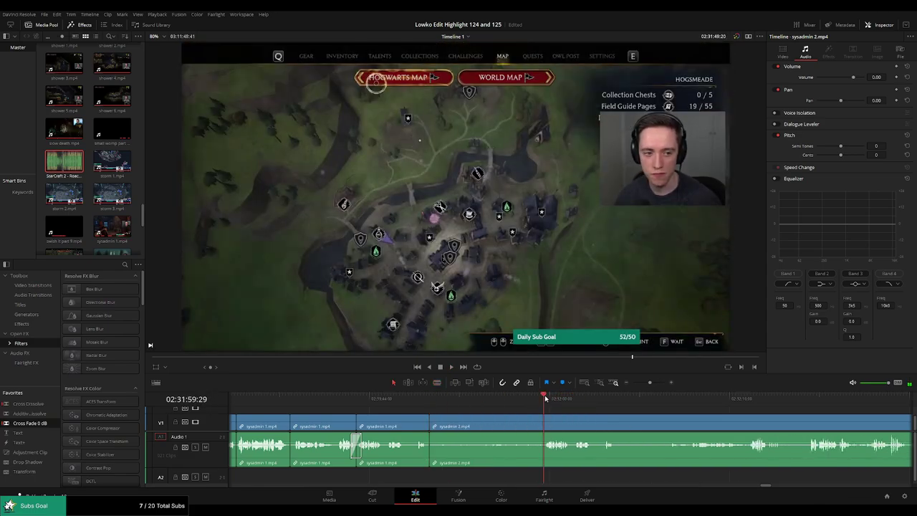
Split at the castle staircase moment, delete the footage before it, and close the gap.
drag(625, 402, 745, 408)
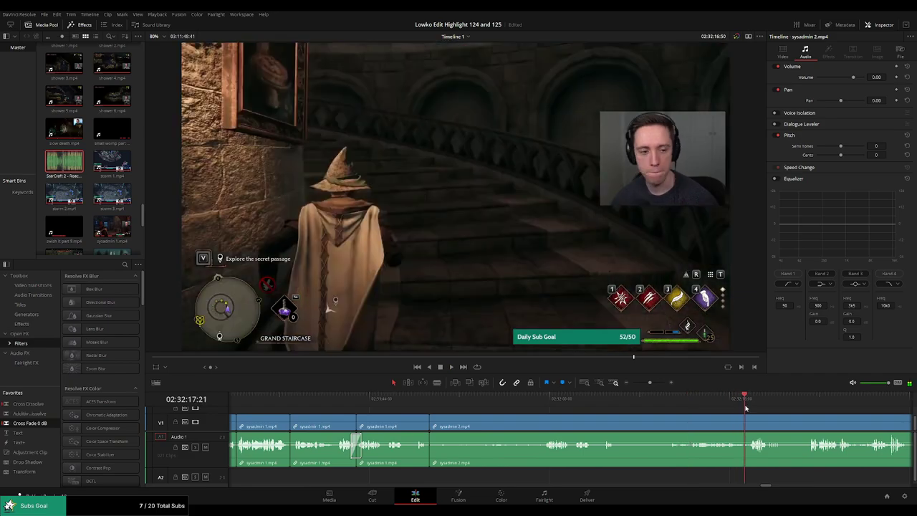
key(ctrl+b)
key(space)
click(706, 427)
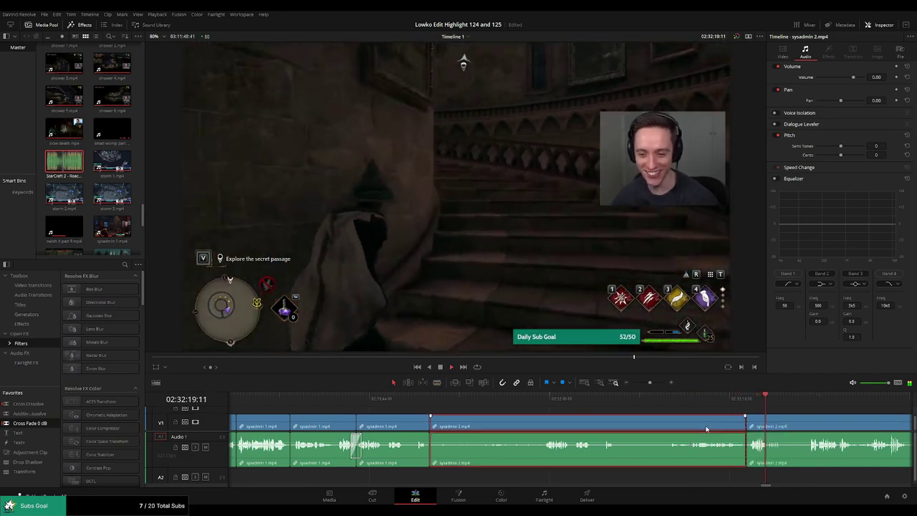
key(Delete)
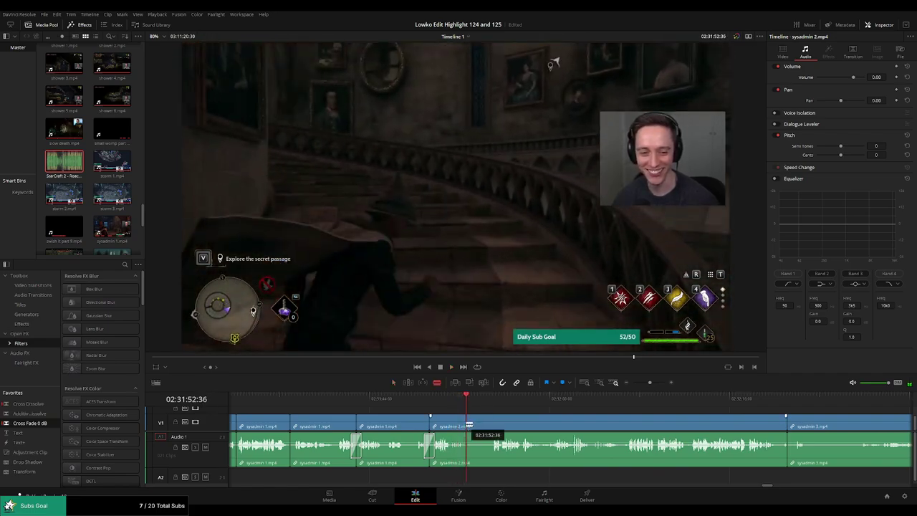
click(484, 427)
key(Delete)
key(space)
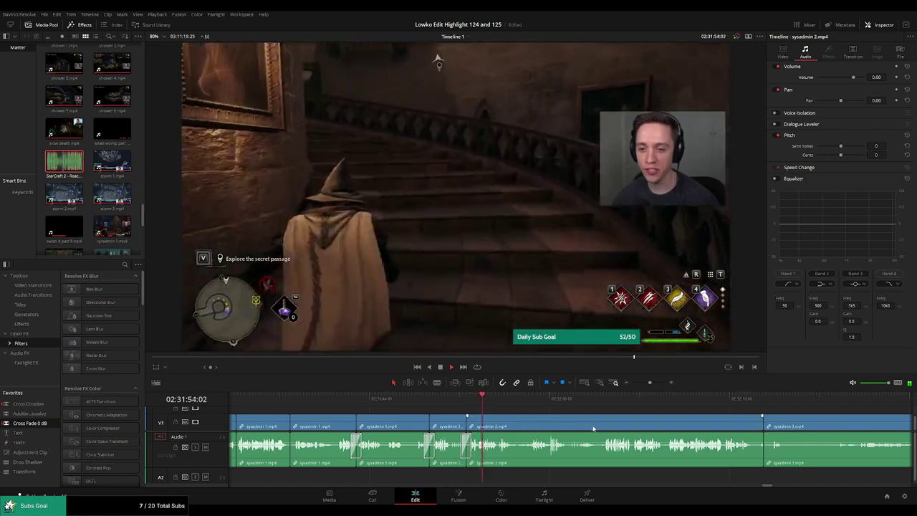
Remove a short dull segment and ripple-trim the tail of the middle sysadmin 2 clip.
scroll(544, 427, right, 2)
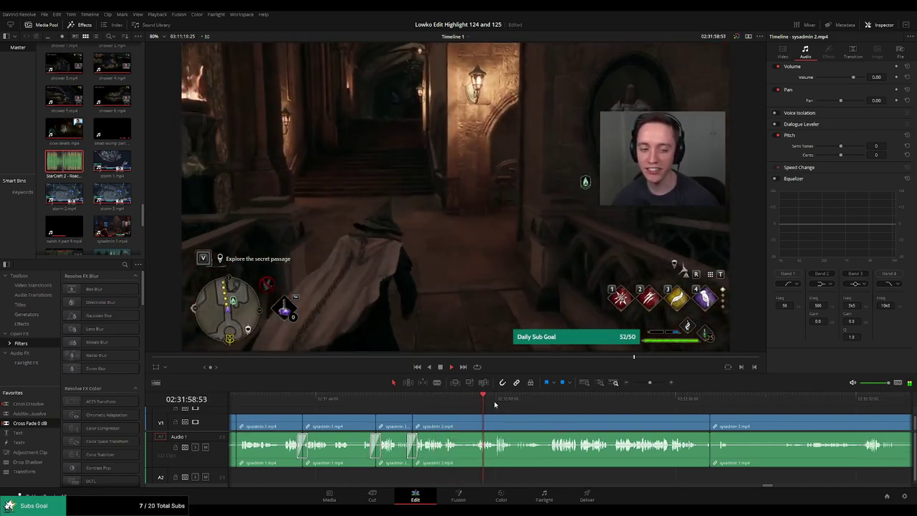
drag(522, 406, 552, 405)
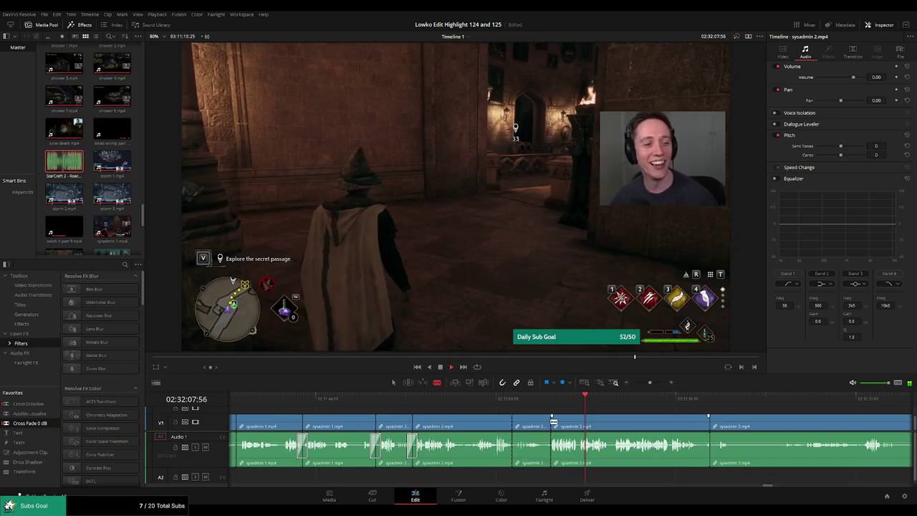
key(Delete)
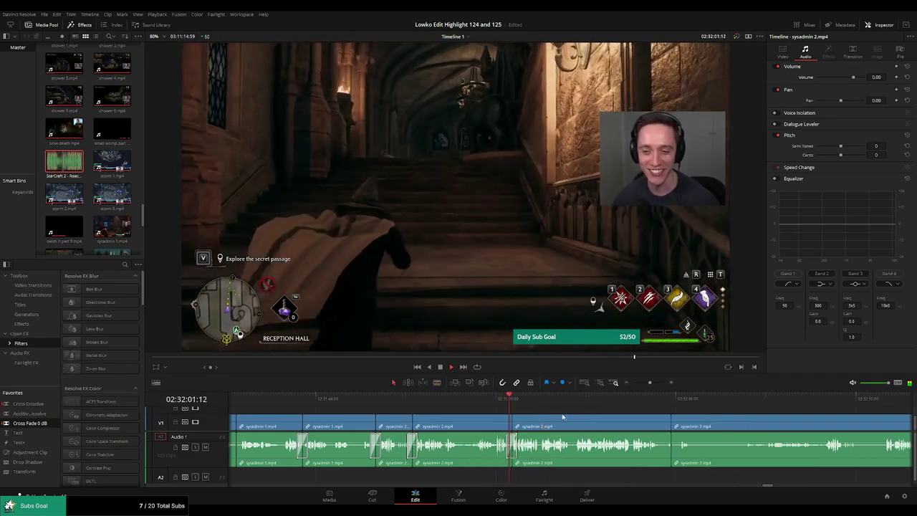
scroll(531, 418, right, 3)
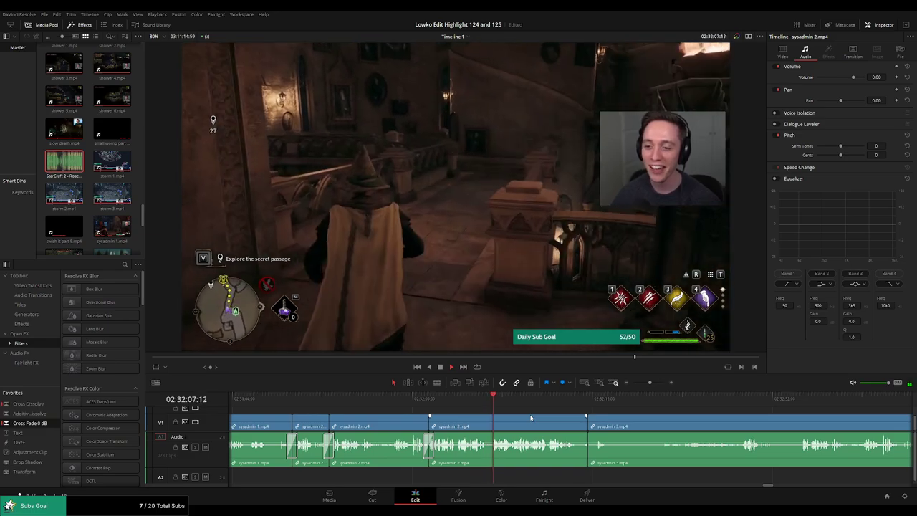
scroll(558, 425, right, 2)
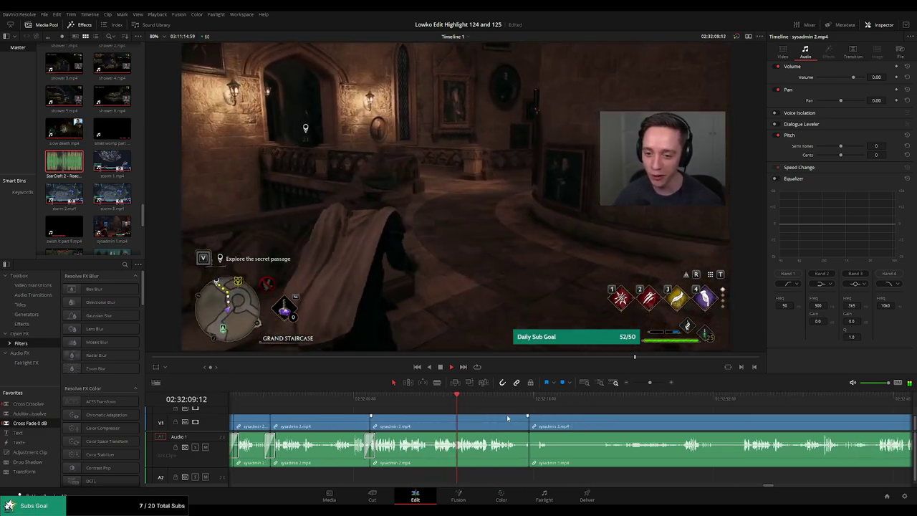
scroll(508, 418, right, 1)
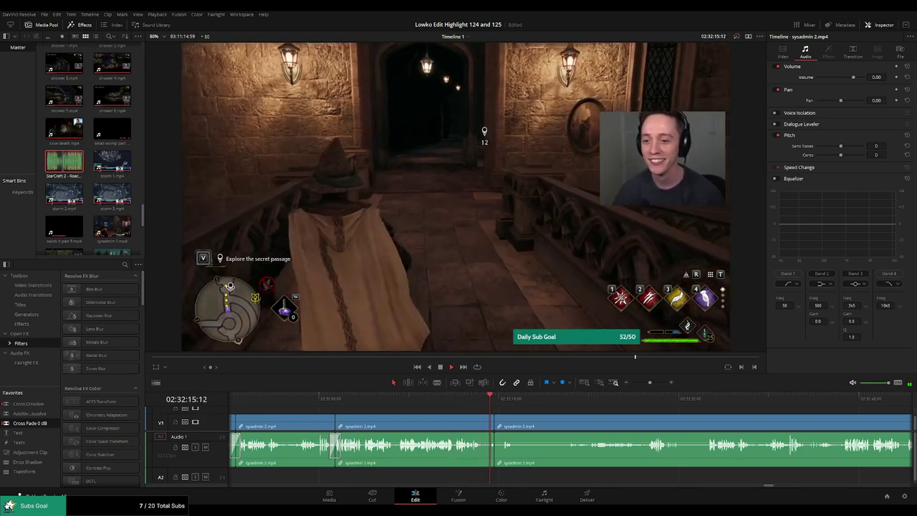
drag(492, 425, 487, 426)
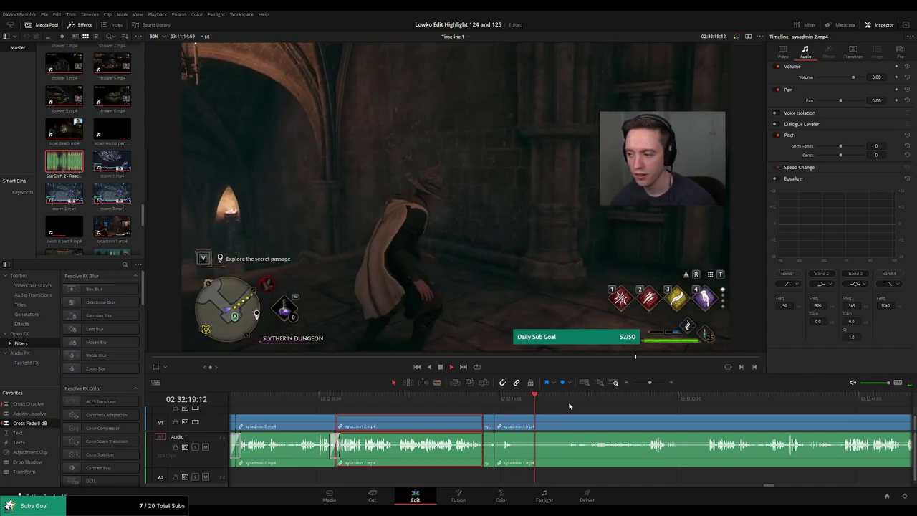
click(487, 425)
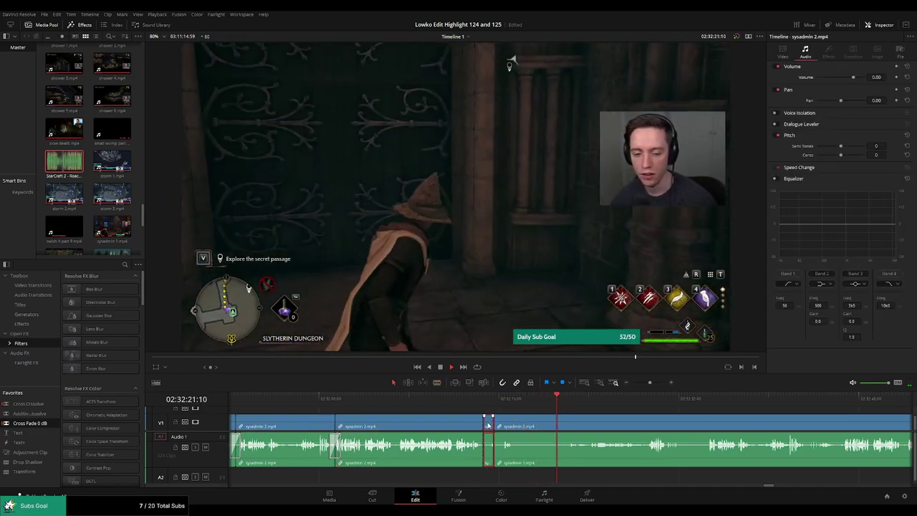
key(BackSpace)
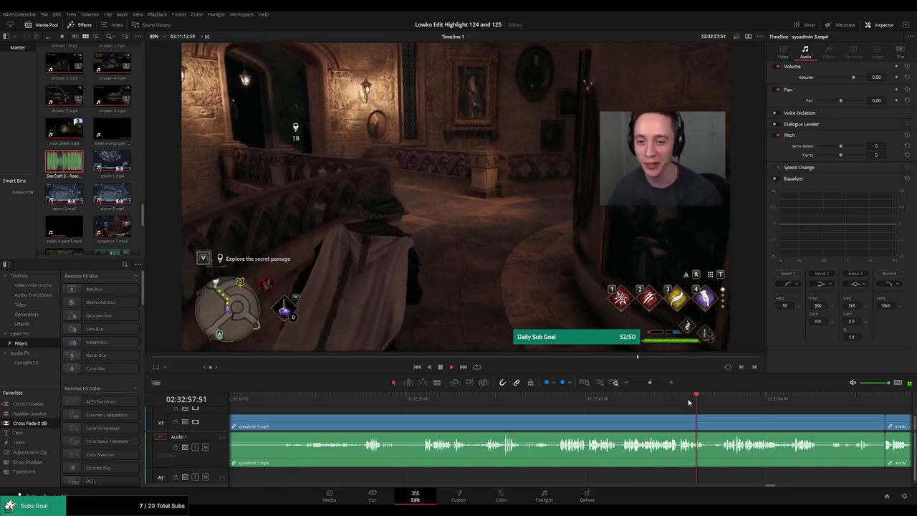
Drag the end of the sysadmin 3 clip back to trim its tail.
click(715, 403)
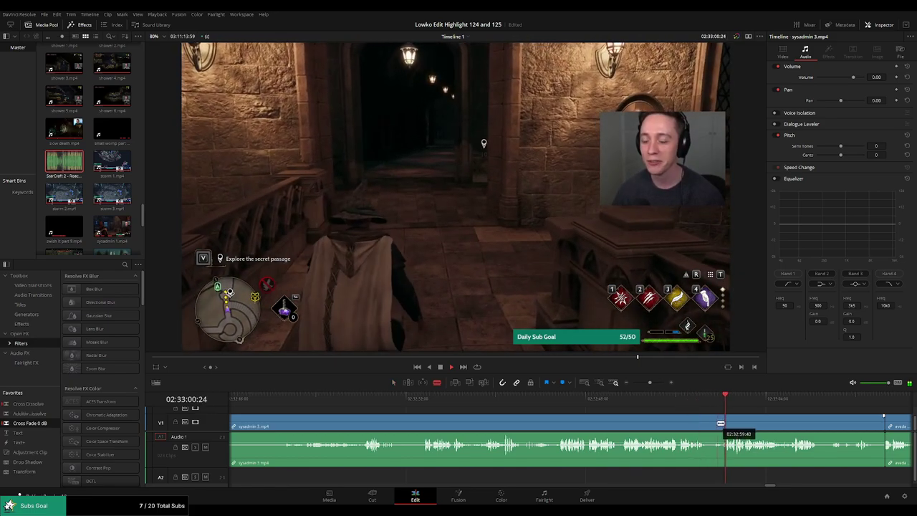
drag(726, 423, 590, 418)
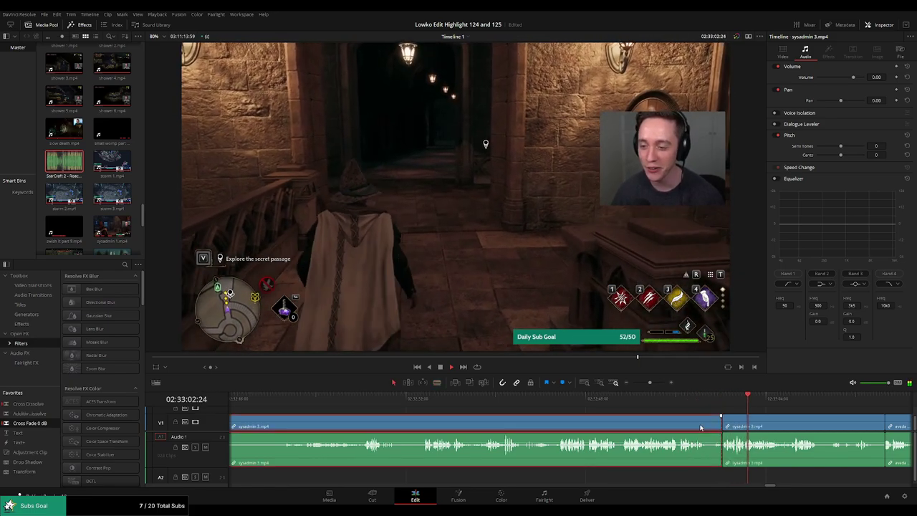
scroll(503, 414, left, 2)
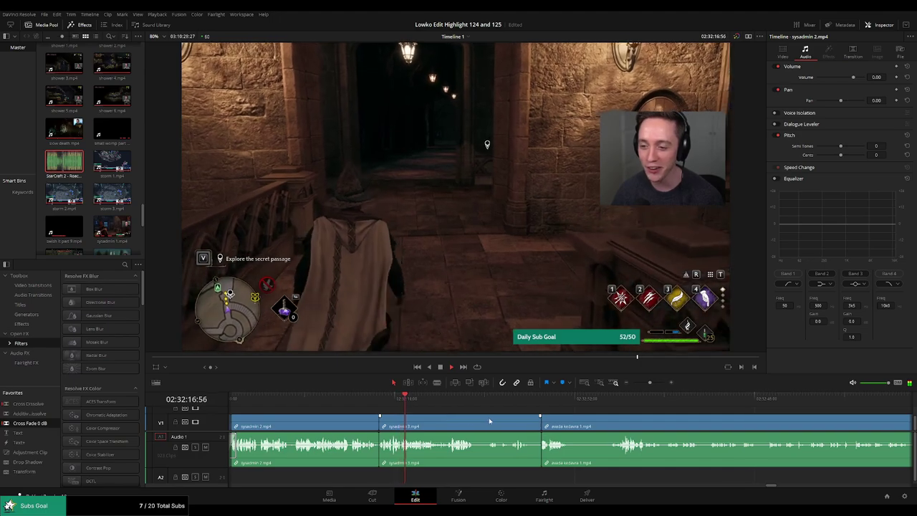
scroll(466, 417, right, 1)
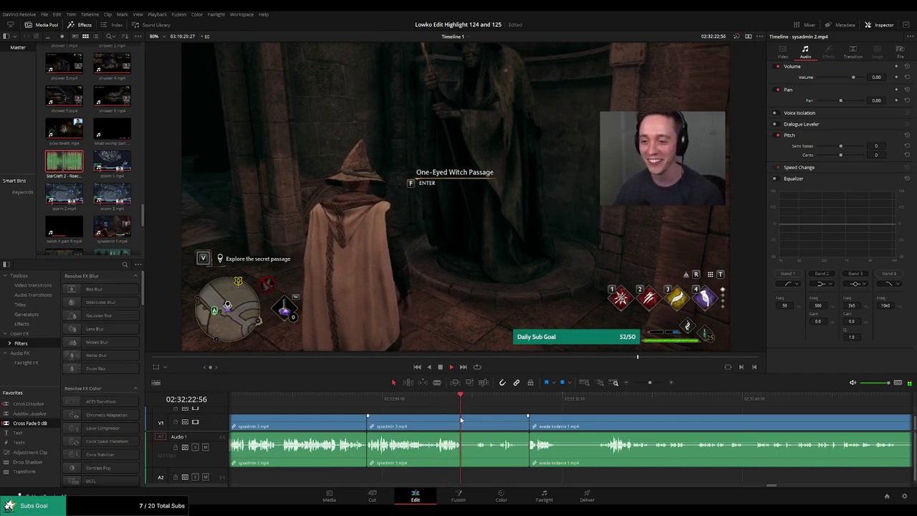
Blade sysadmin 3 and ripple-delete its last piece before avada kedavra 1.
key(b)
click(462, 423)
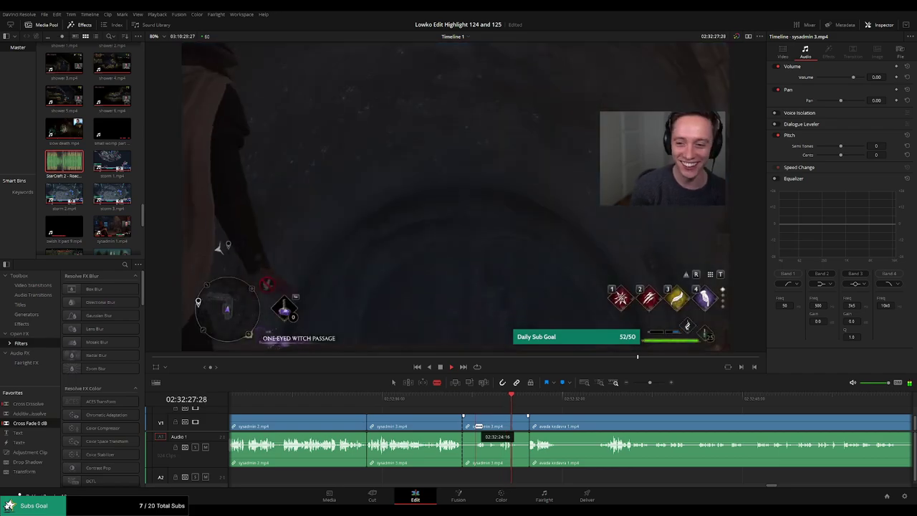
key(a)
click(494, 426)
key(Delete)
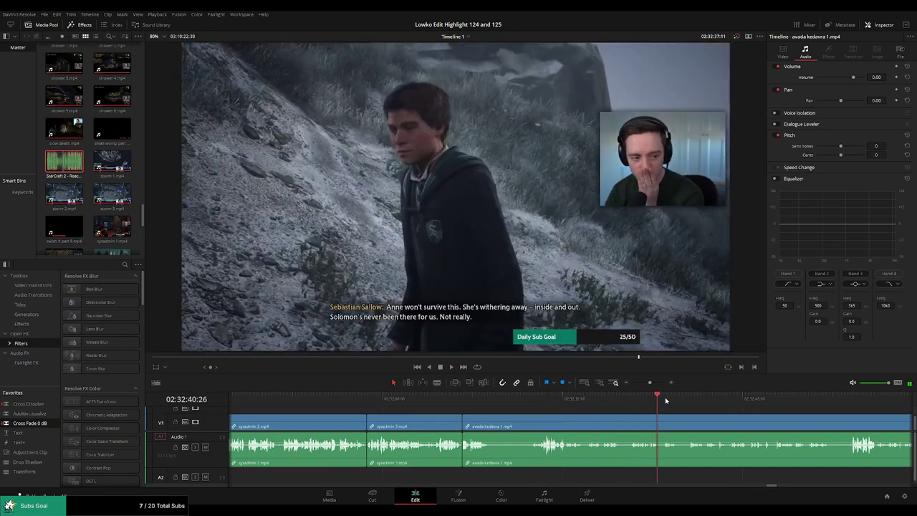
Scrub and play through avada kedavra 1 to locate the dialogue section.
drag(588, 400, 794, 398)
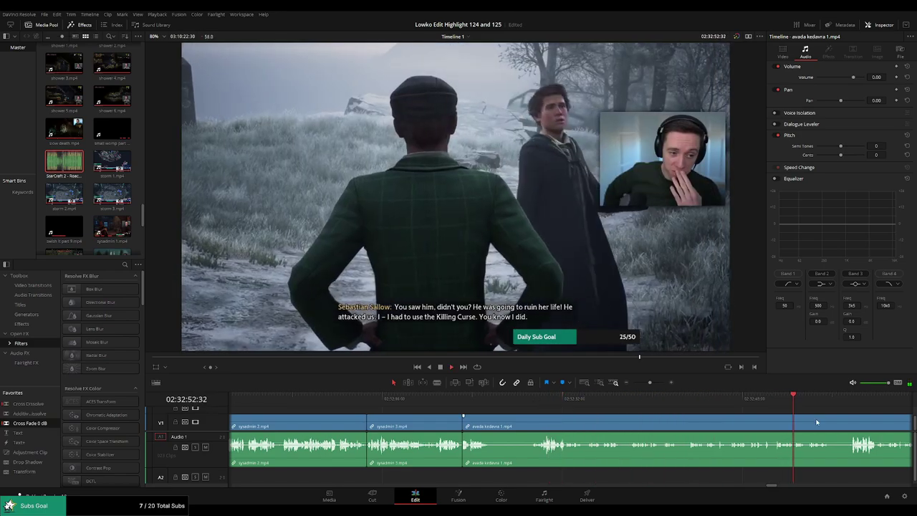
scroll(817, 422, right, 3)
click(611, 399)
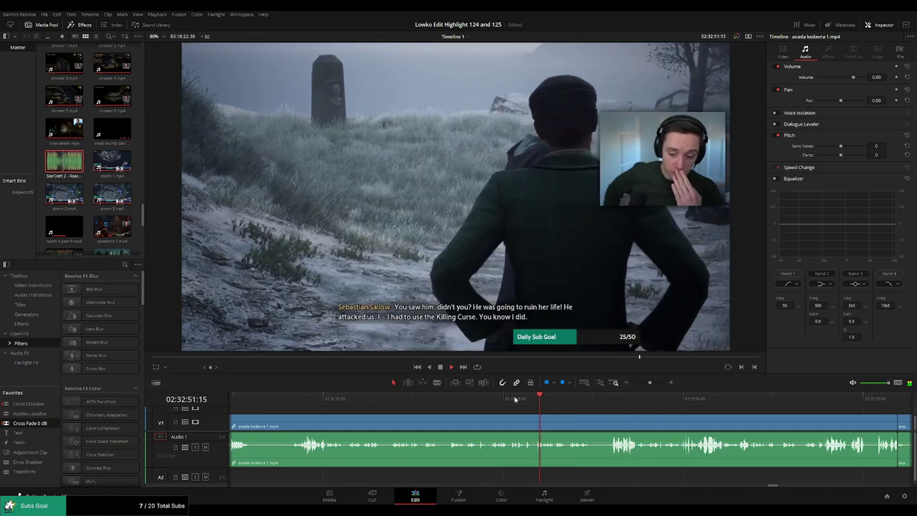
click(447, 399)
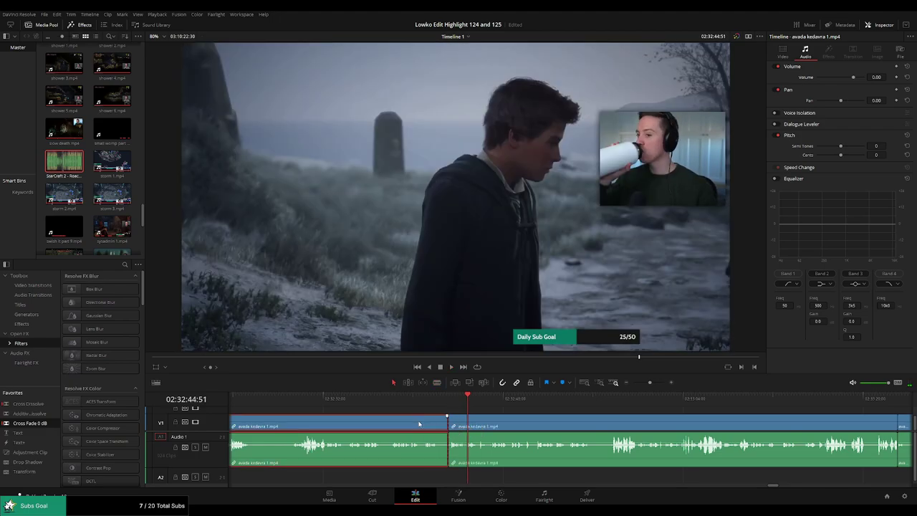
key(space)
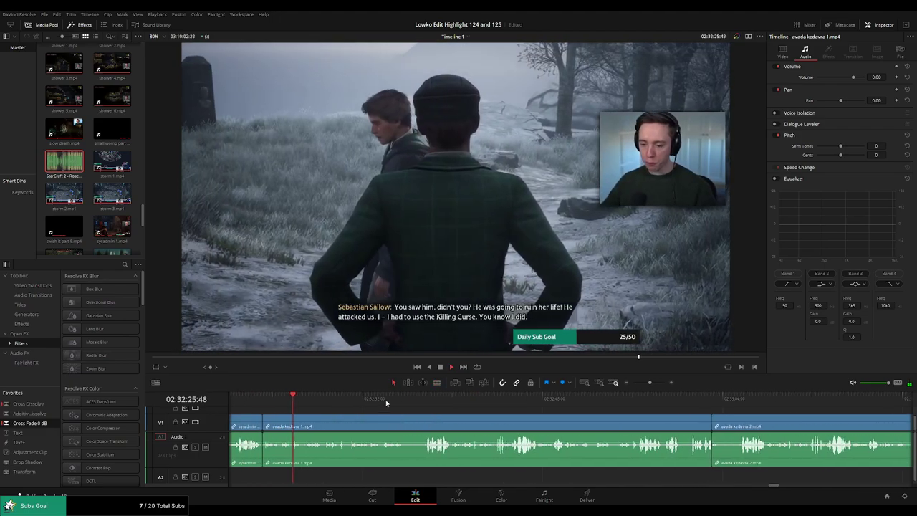
click(413, 400)
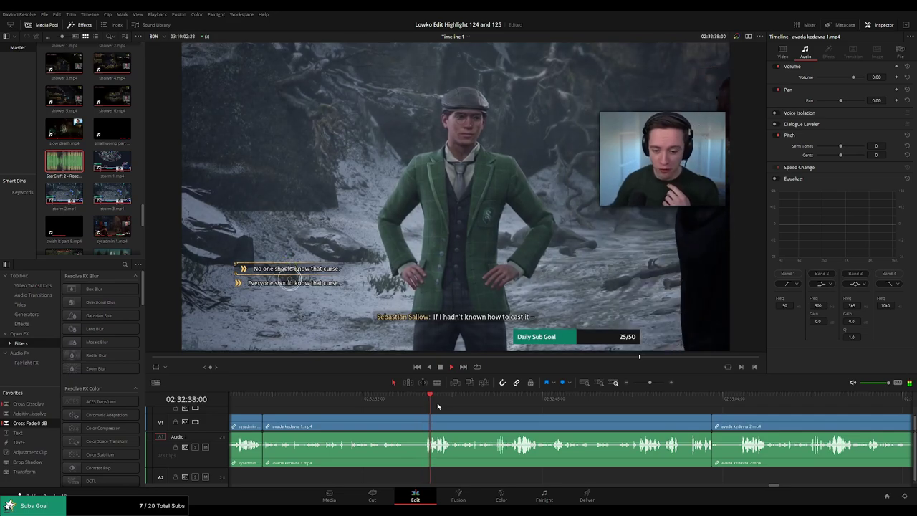
drag(450, 403, 500, 403)
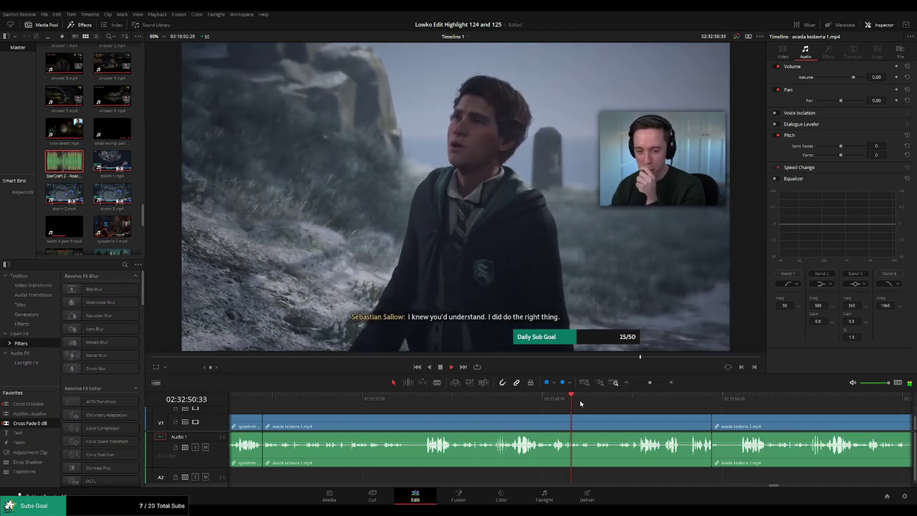
drag(562, 407, 628, 405)
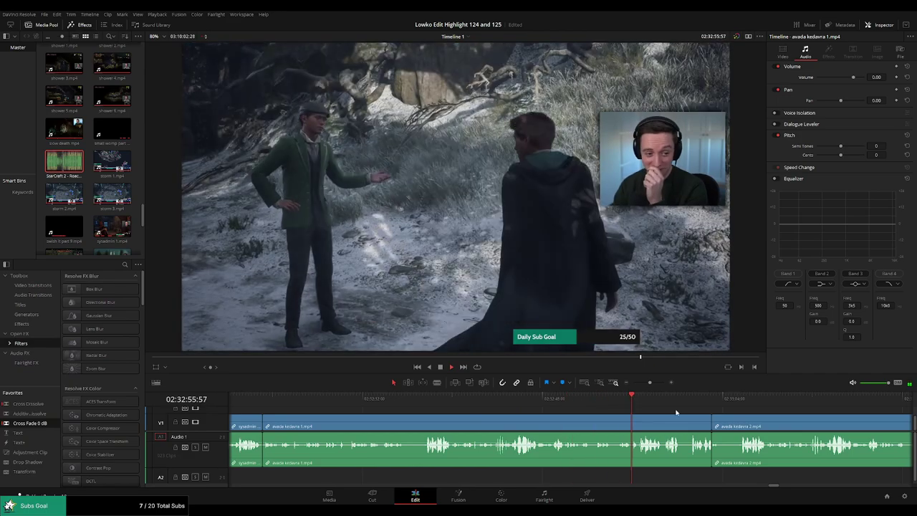
scroll(631, 423, up, 2)
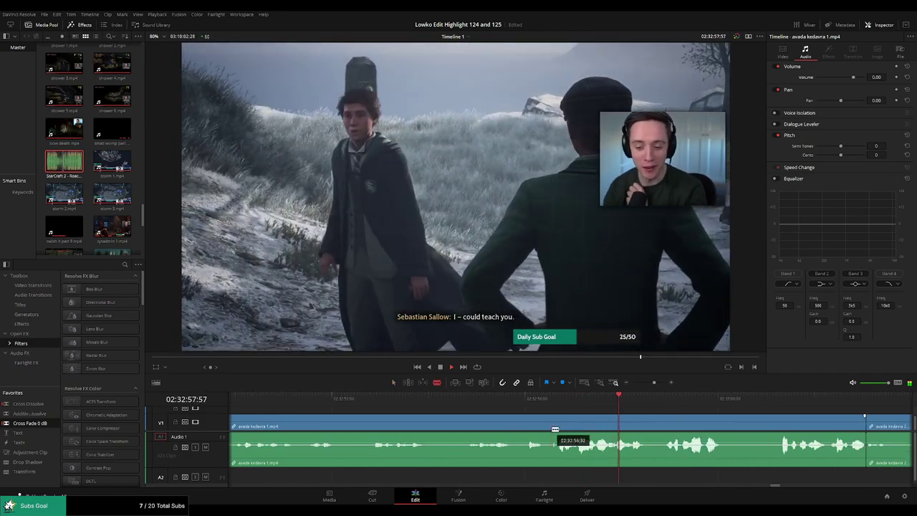
Blade avada kedavra 1 at both ends of the dialogue and ripple-delete the middle piece.
click(551, 428)
key(a)
click(554, 428)
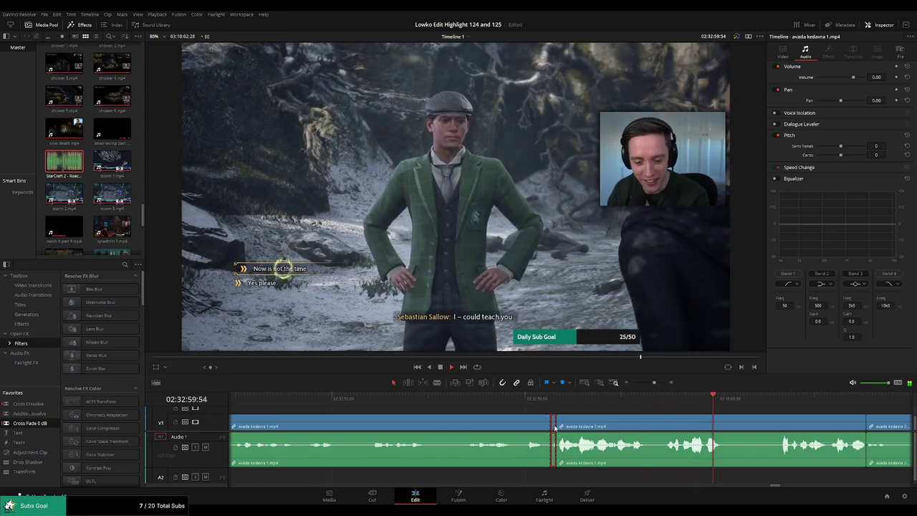
drag(654, 383, 652, 385)
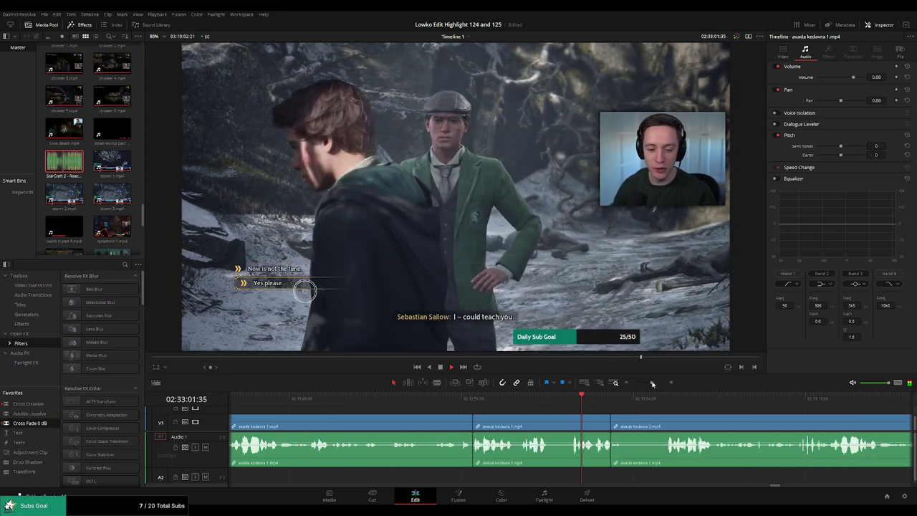
key(space)
click(566, 428)
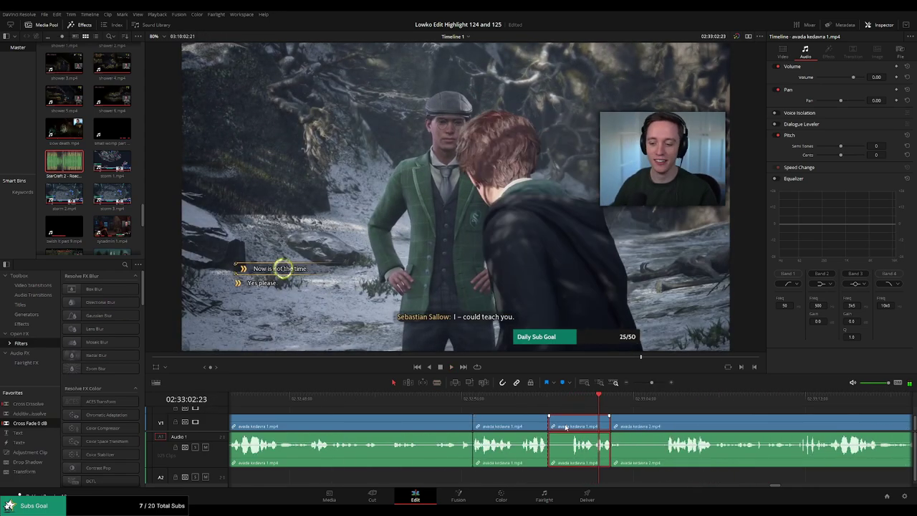
key(Delete)
key(space)
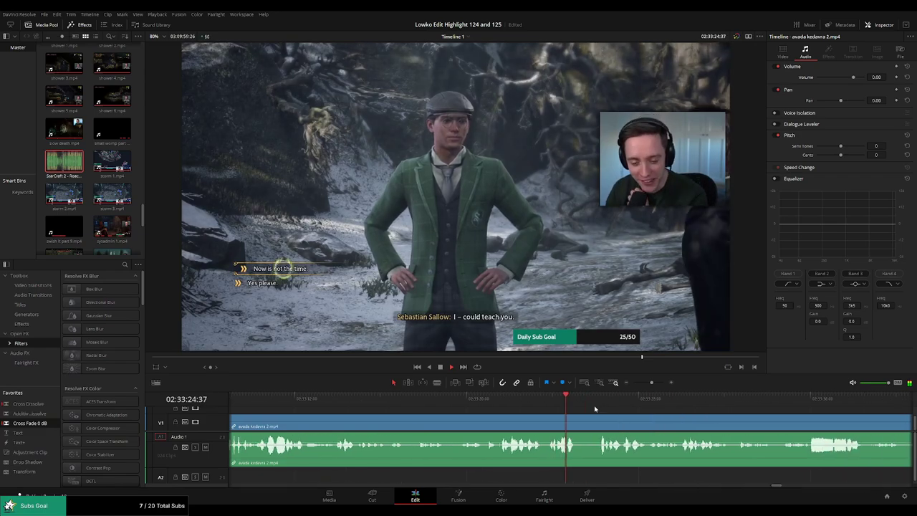
Split avada kedavra 3 at the playhead, remove the unwanted part and add a Cross Fade 0 dB.
key(ctrl+b)
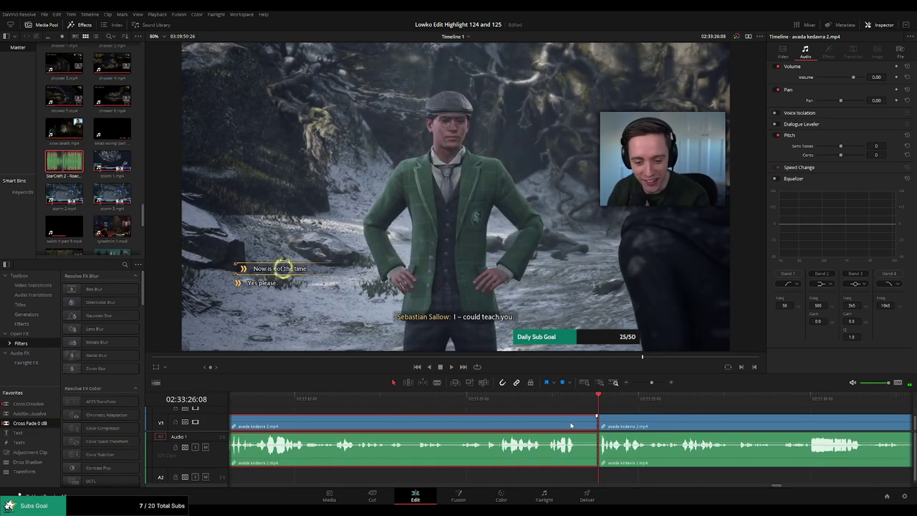
key(Delete)
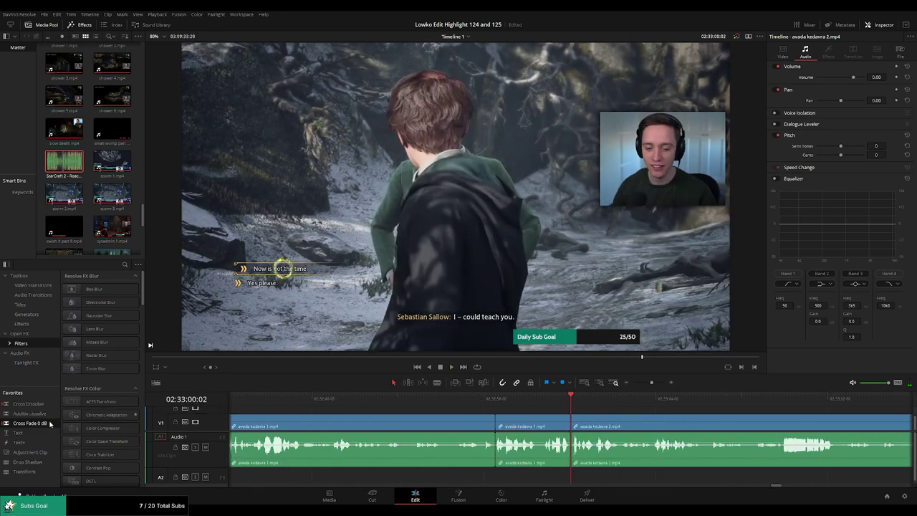
drag(50, 424, 570, 446)
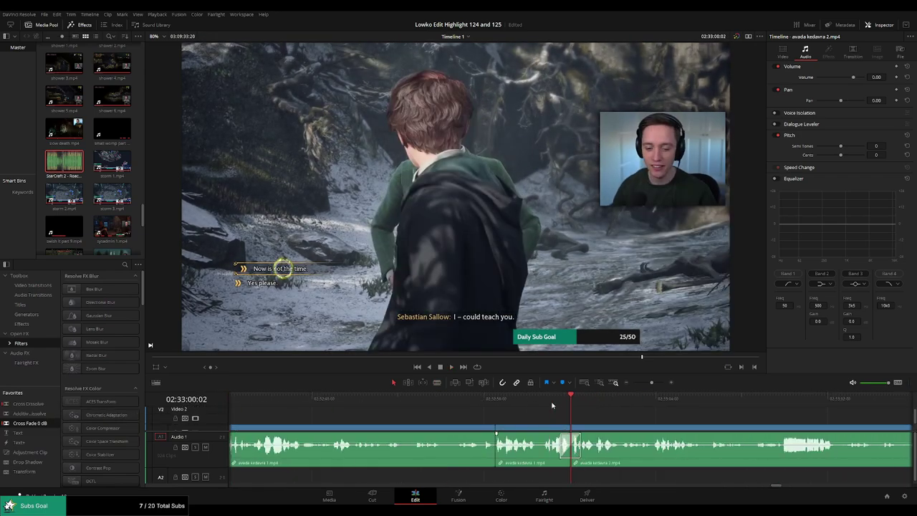
key(space)
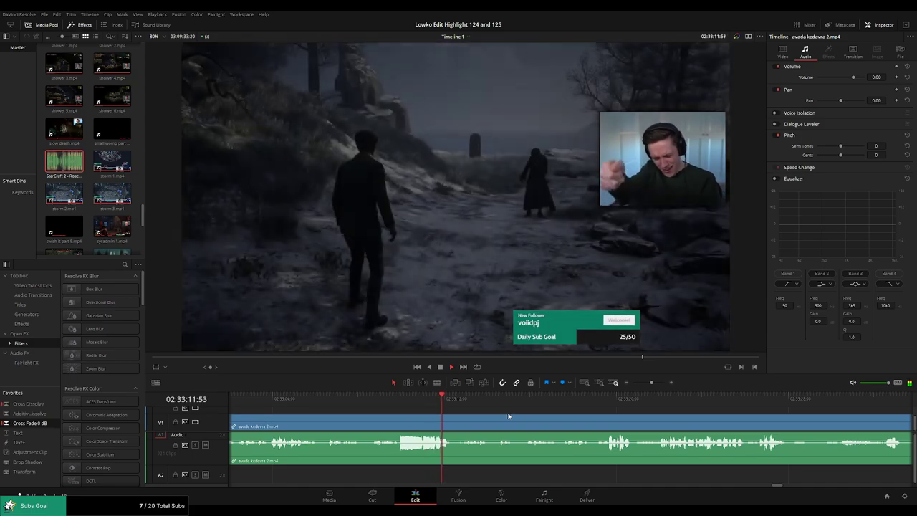
Ripple-delete two small leftover pieces at the edit and scrub to check it.
click(328, 399)
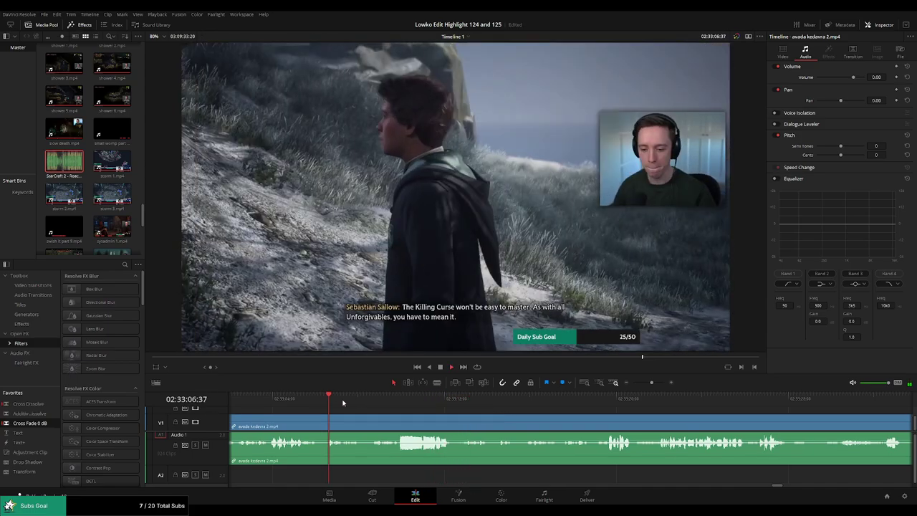
drag(342, 403, 550, 404)
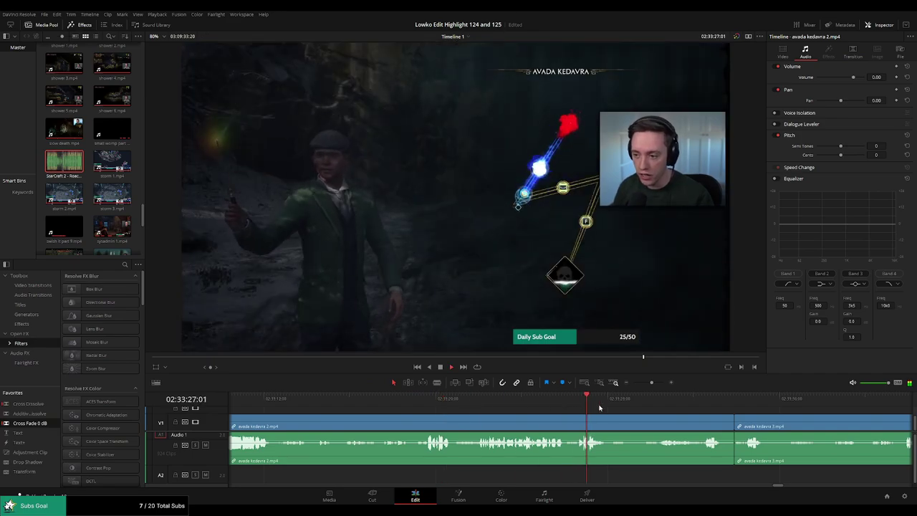
scroll(487, 405, right, 5)
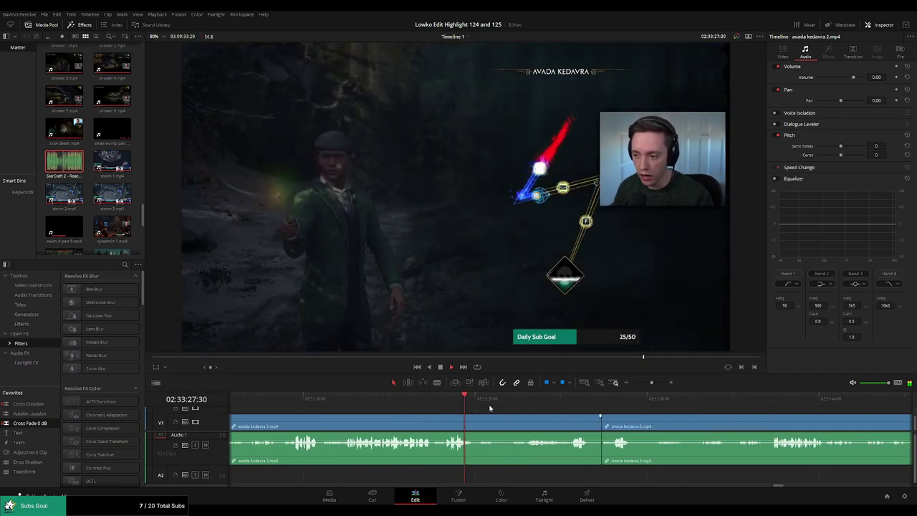
scroll(501, 407, right, 3)
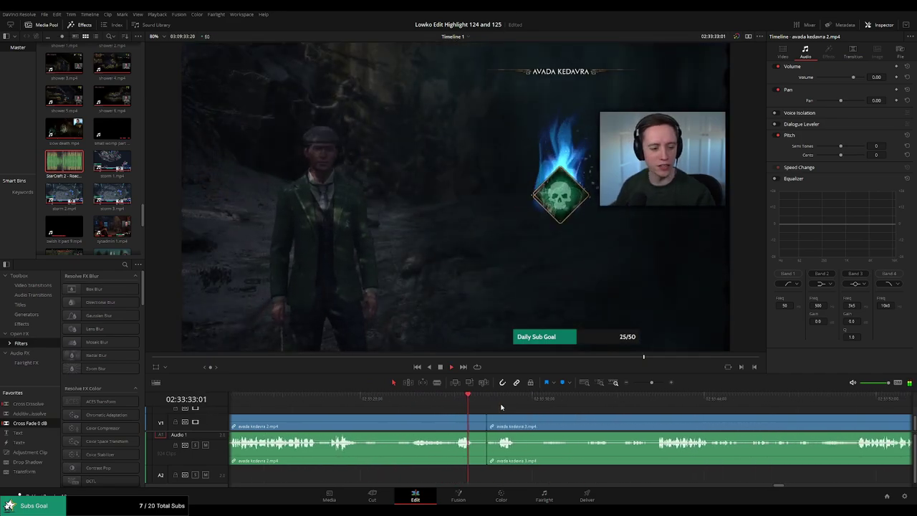
key(Delete)
key(space)
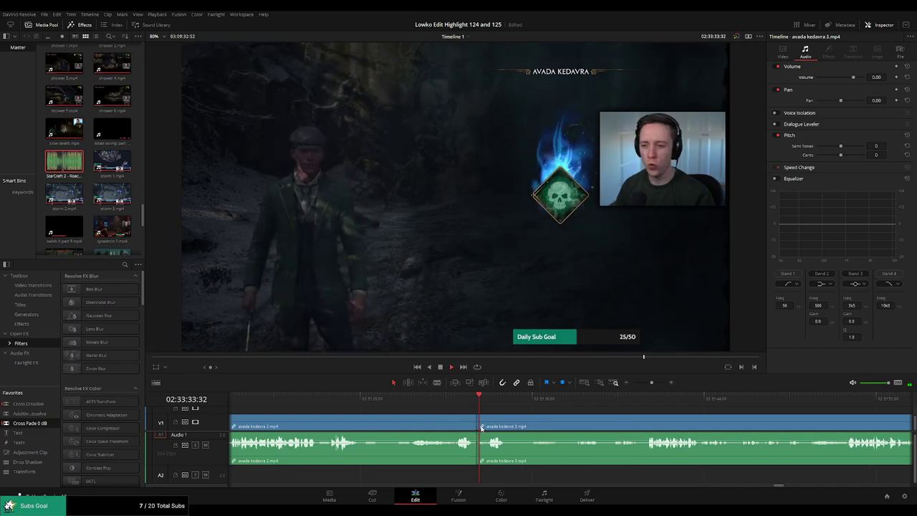
drag(533, 410, 521, 406)
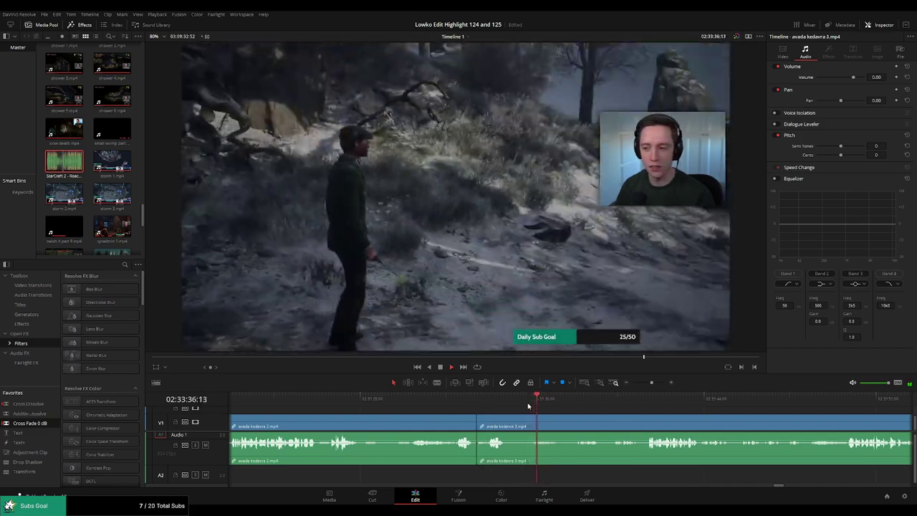
key(Delete)
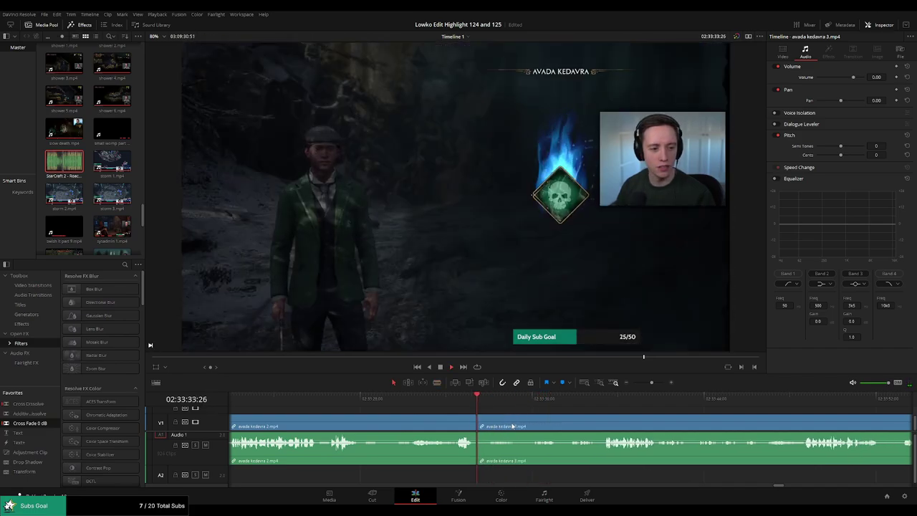
drag(530, 408, 539, 408)
key(space)
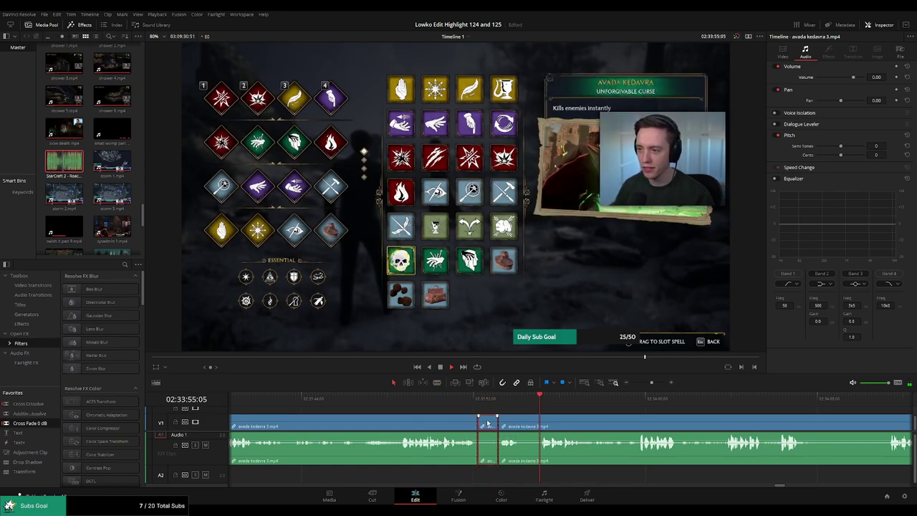
Ripple-delete a short section of avada kedavra 3, then blade and remove the next middle section.
key(Delete)
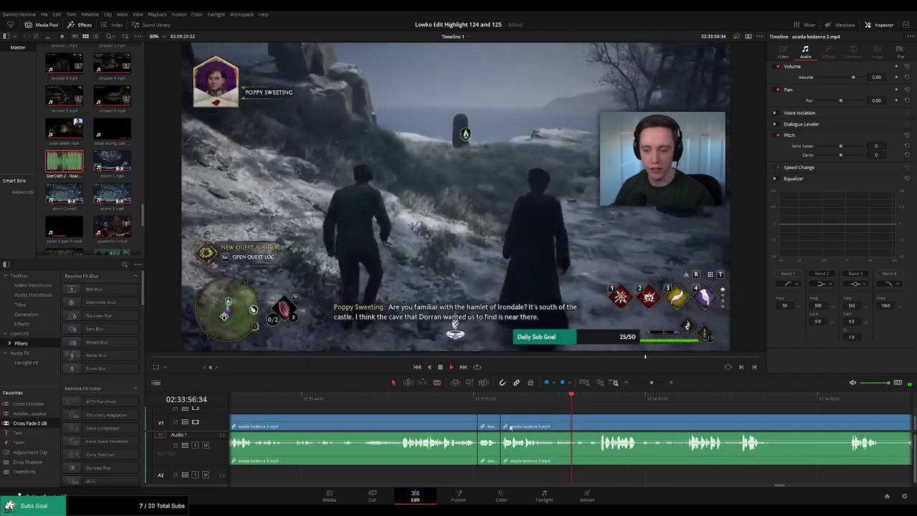
scroll(483, 406, right, 3)
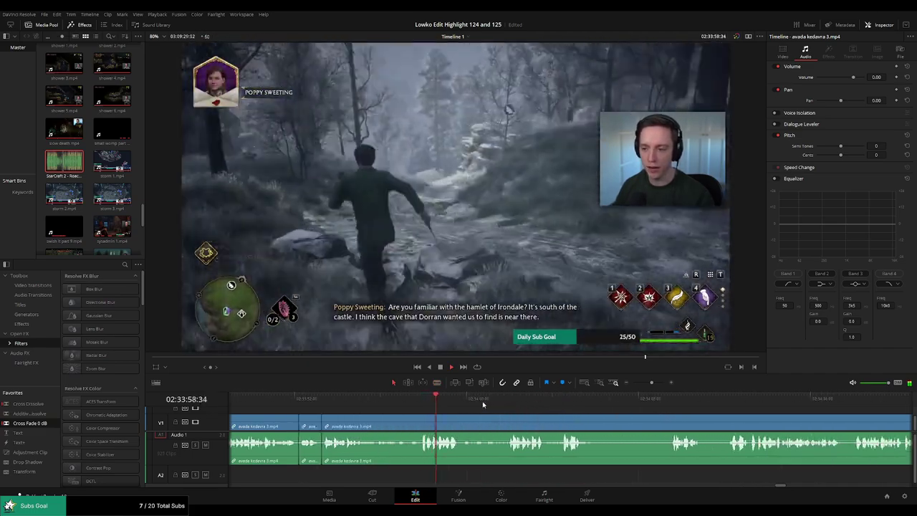
scroll(463, 412, right, 3)
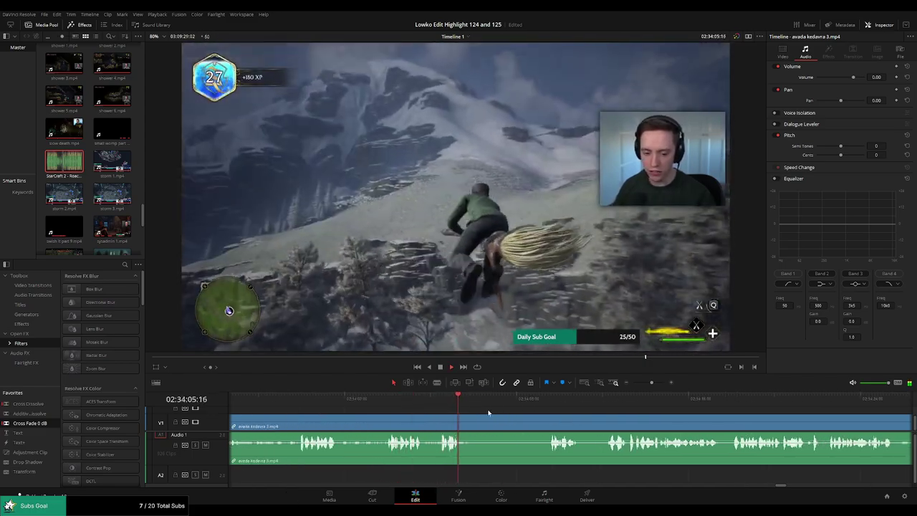
key(space)
key(b)
click(479, 425)
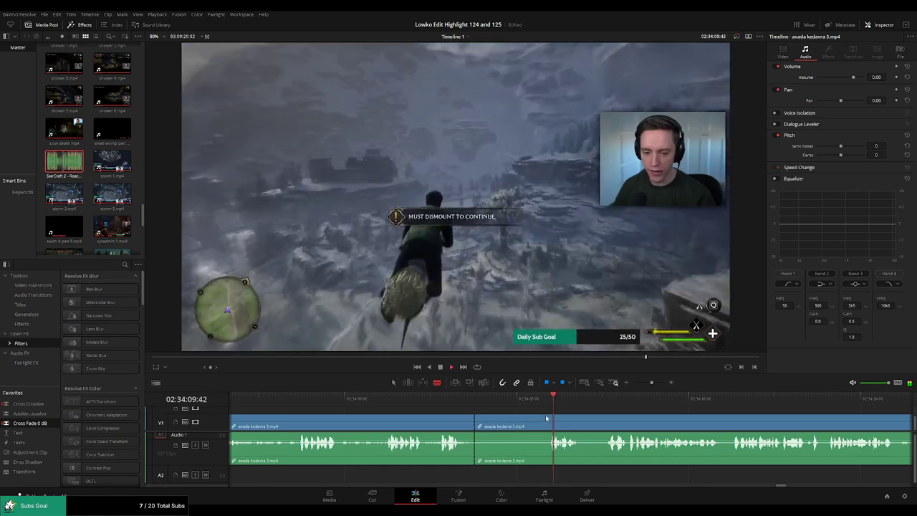
key(Delete)
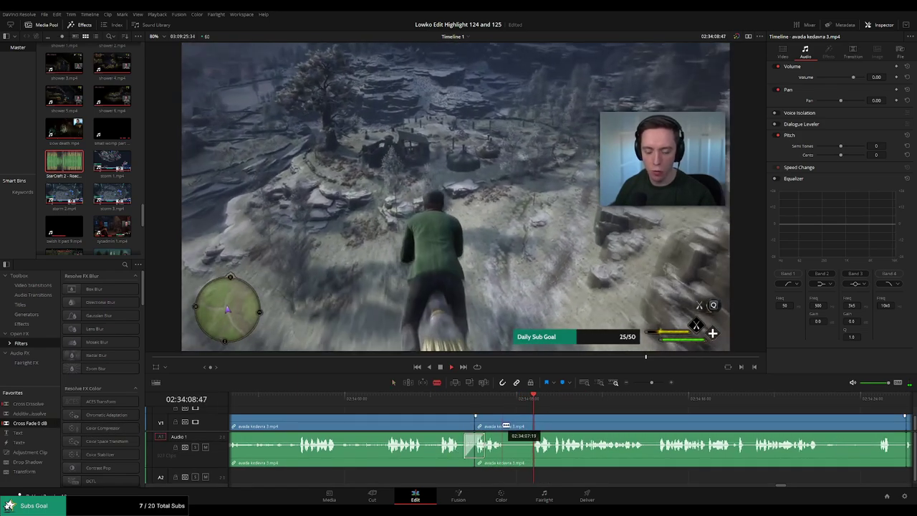
Blade and ripple-delete the remaining short pieces so avada kedavra 3 runs into avada kedavra 4.
click(506, 426)
key(Delete)
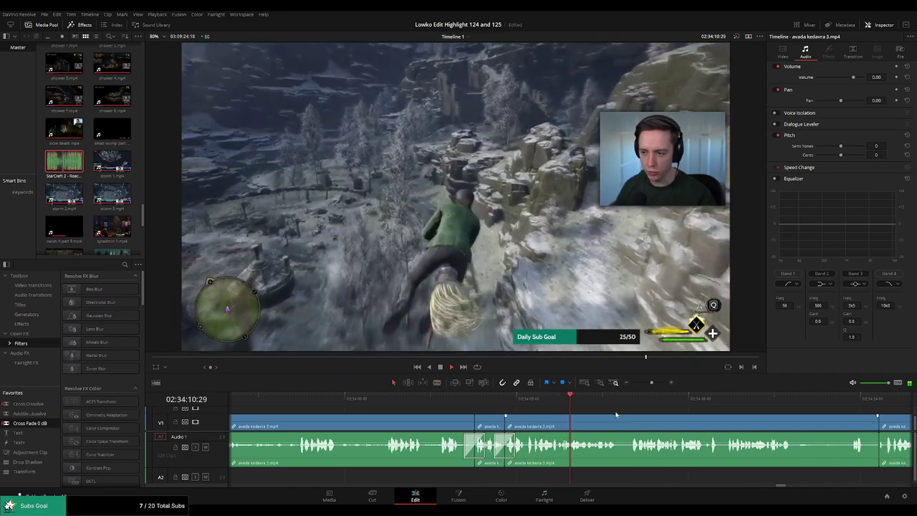
scroll(602, 419, right, 3)
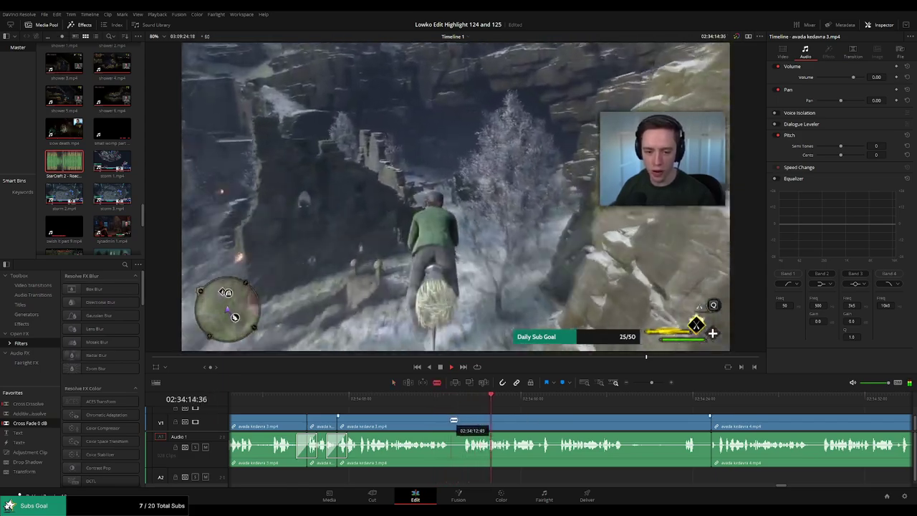
click(450, 423)
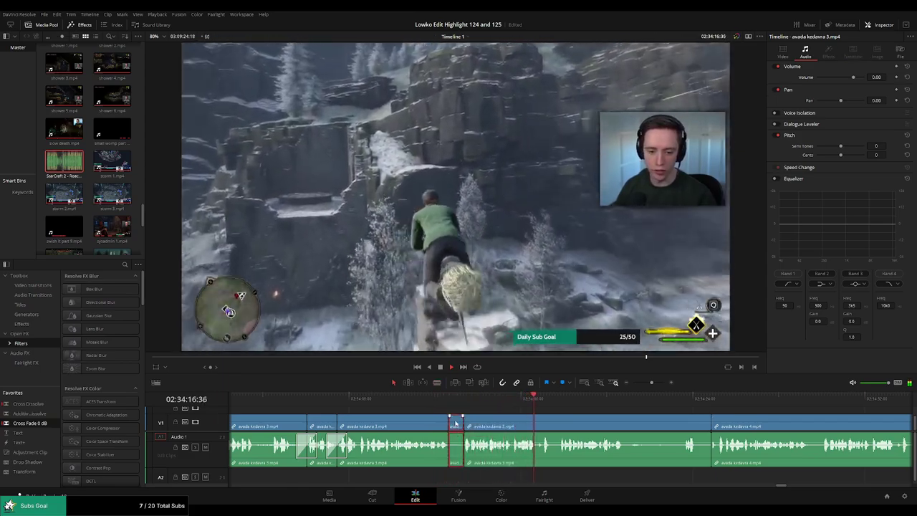
key(Delete)
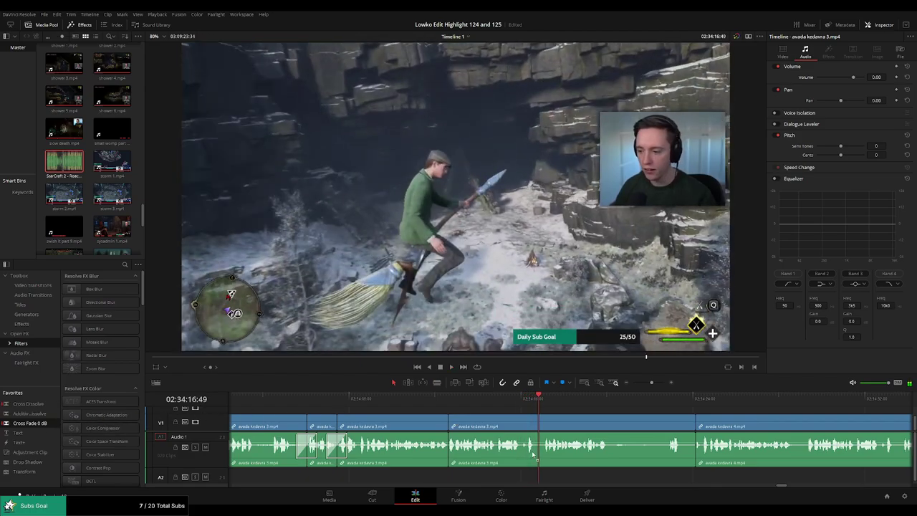
scroll(531, 415, right, 2)
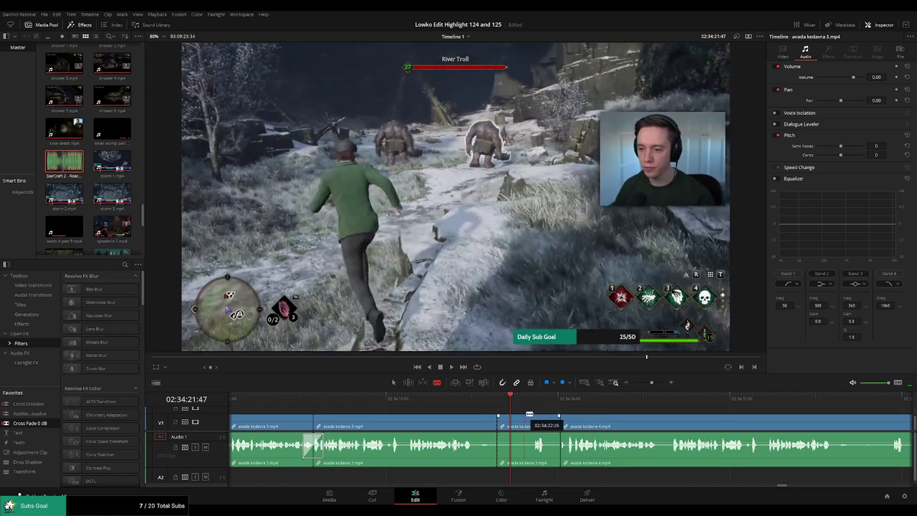
scroll(503, 402, right, 2)
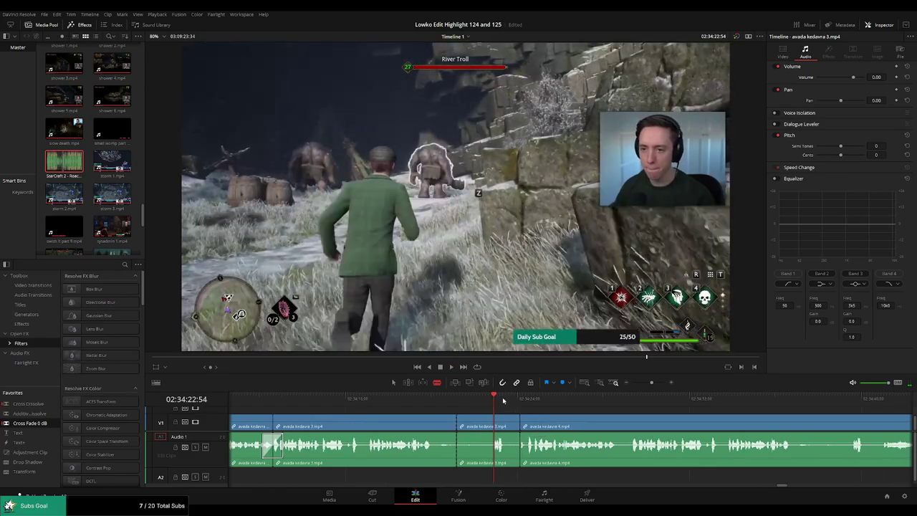
click(494, 396)
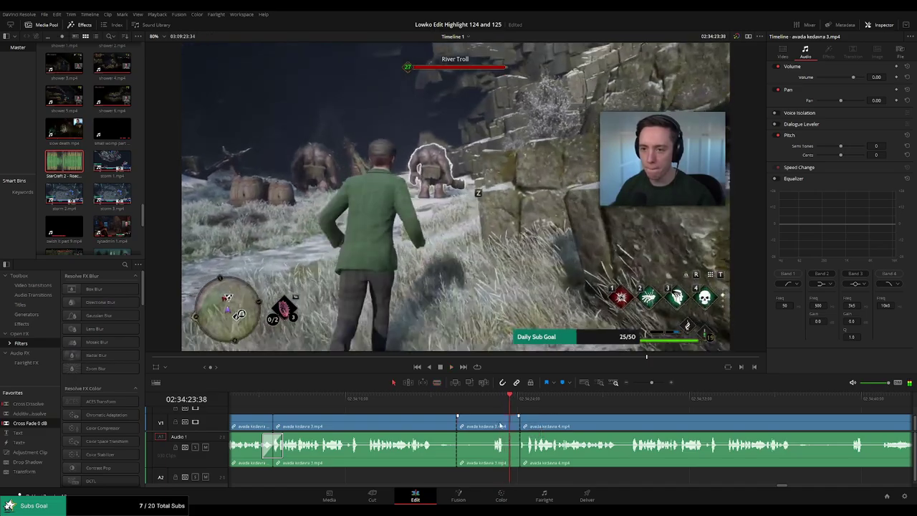
key(Delete)
Undo the last avada kedavra 3 deletion and a clip shift, then review the avada kedavra 4 footage.
click(789, 401)
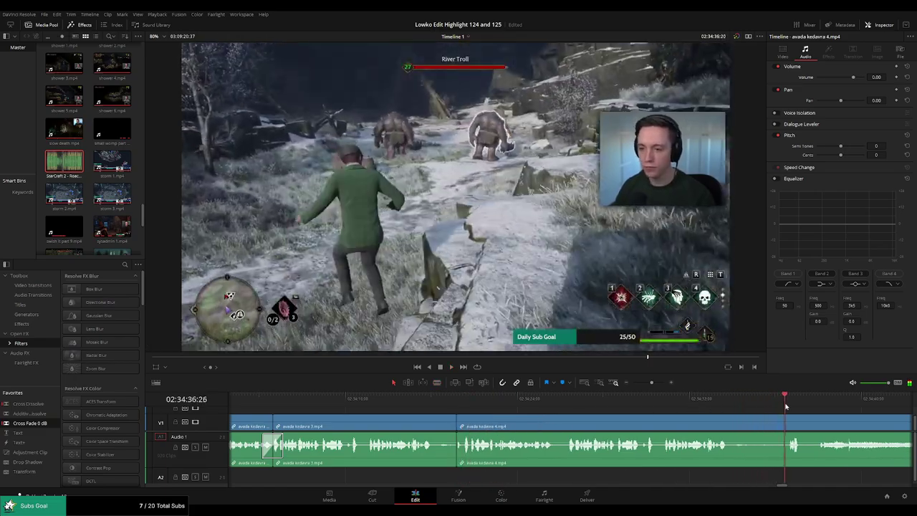
key(ctrl+z)
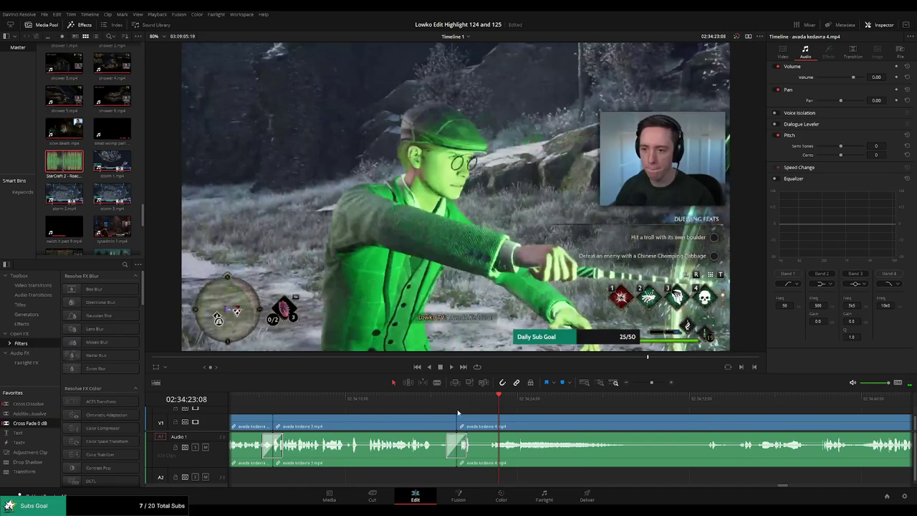
scroll(484, 415, right, 3)
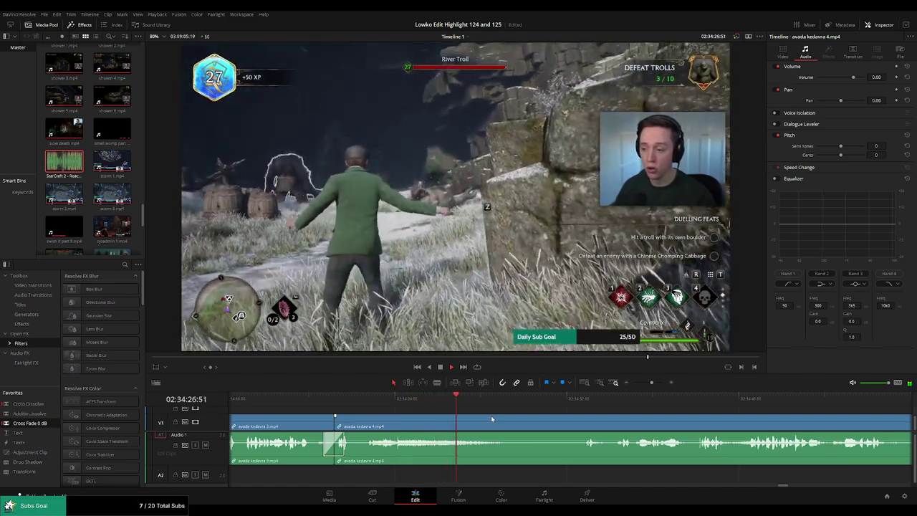
scroll(440, 414, right, 3)
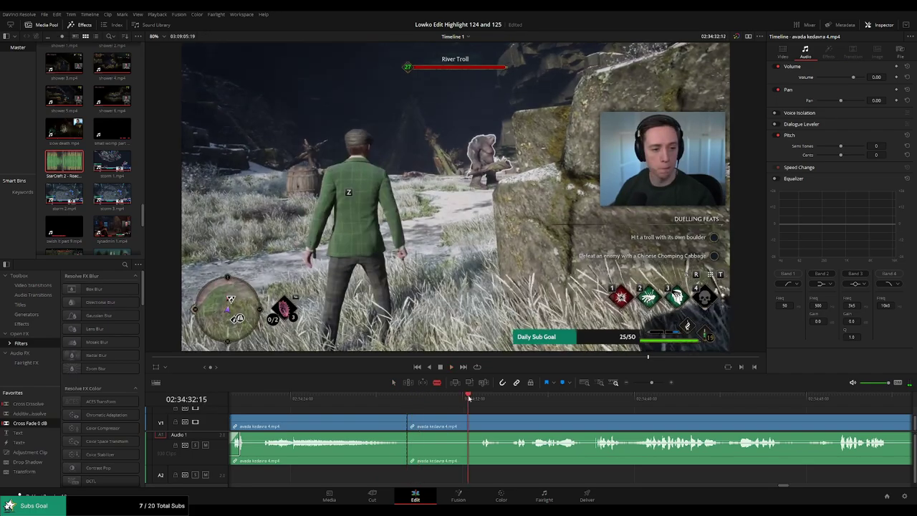
drag(472, 398, 455, 399)
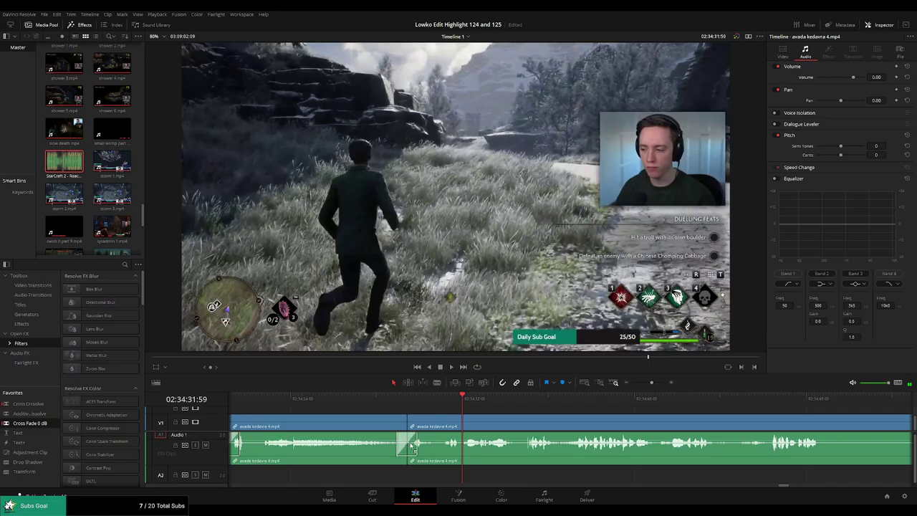
scroll(545, 436, right, 4)
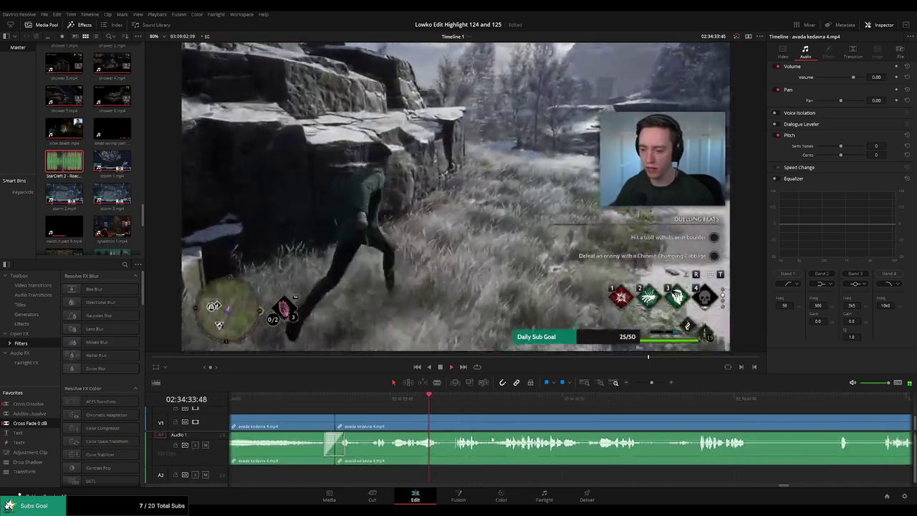
scroll(592, 440, left, 3)
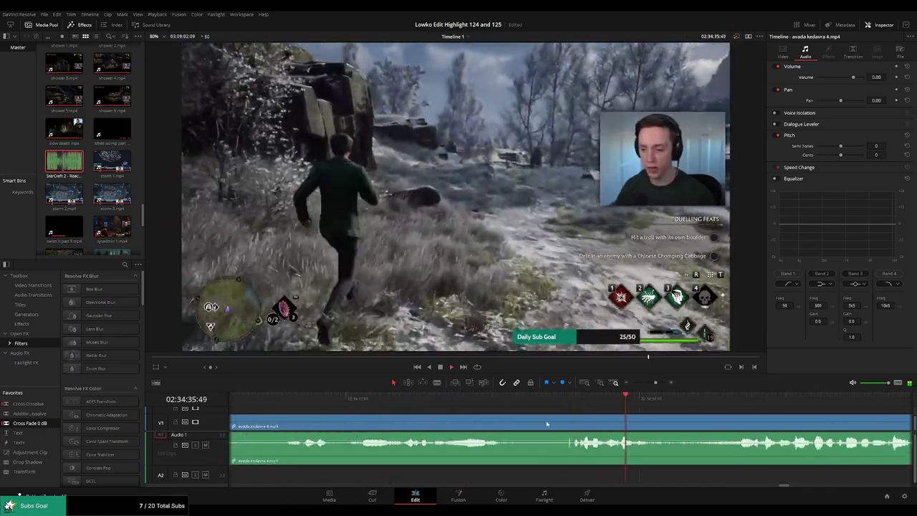
drag(547, 425, 564, 425)
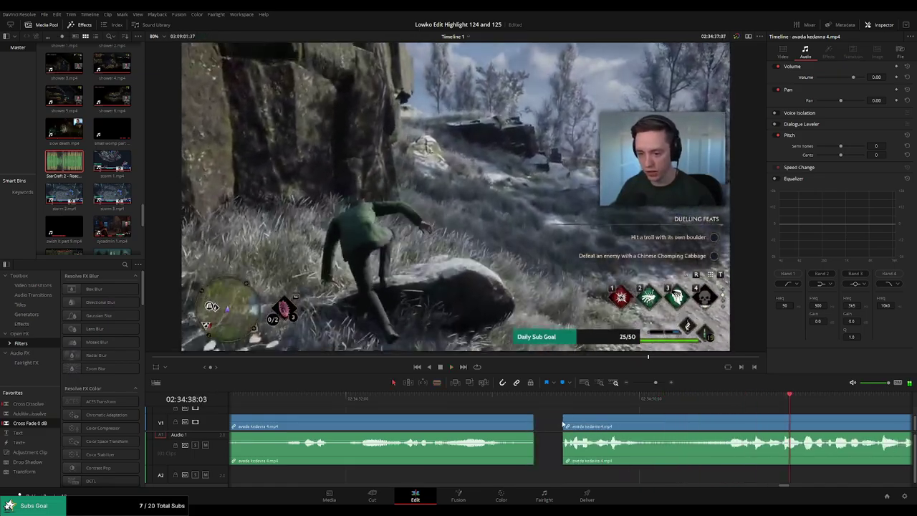
key(ctrl+z)
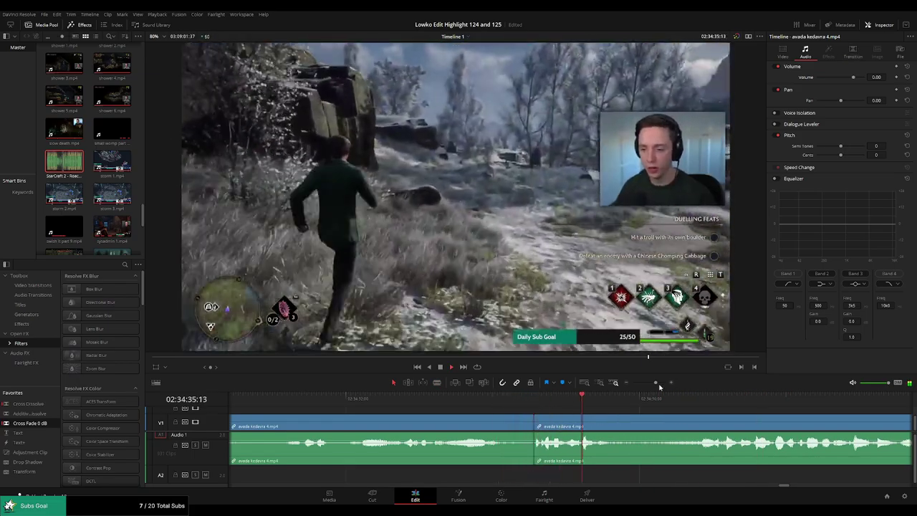
drag(656, 384, 652, 383)
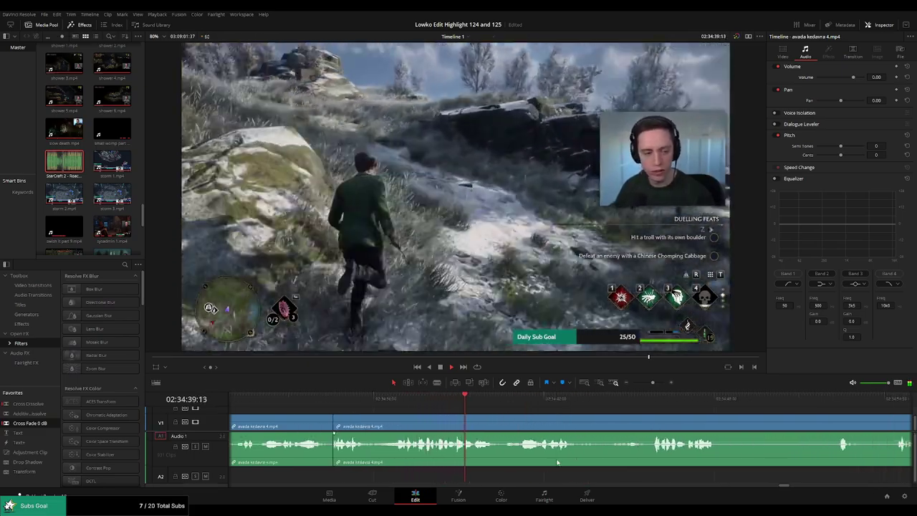
scroll(559, 430, right, 3)
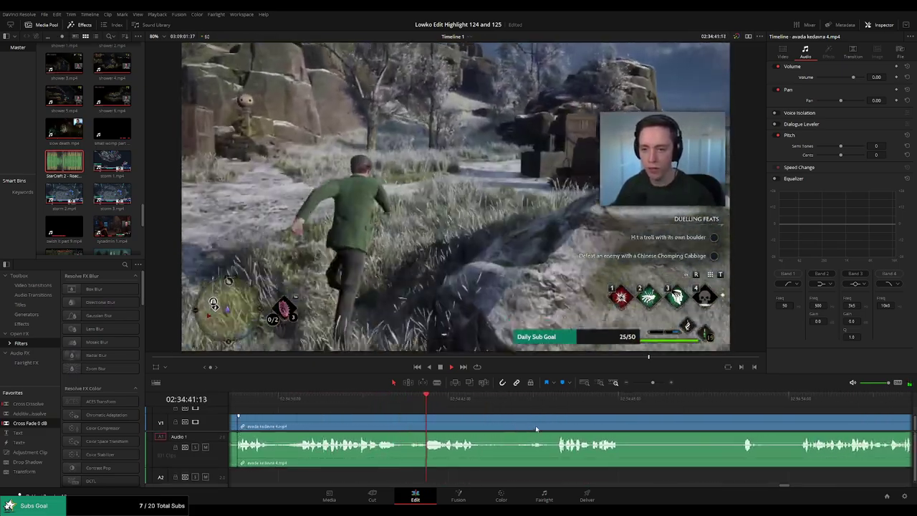
scroll(473, 423, right, 2)
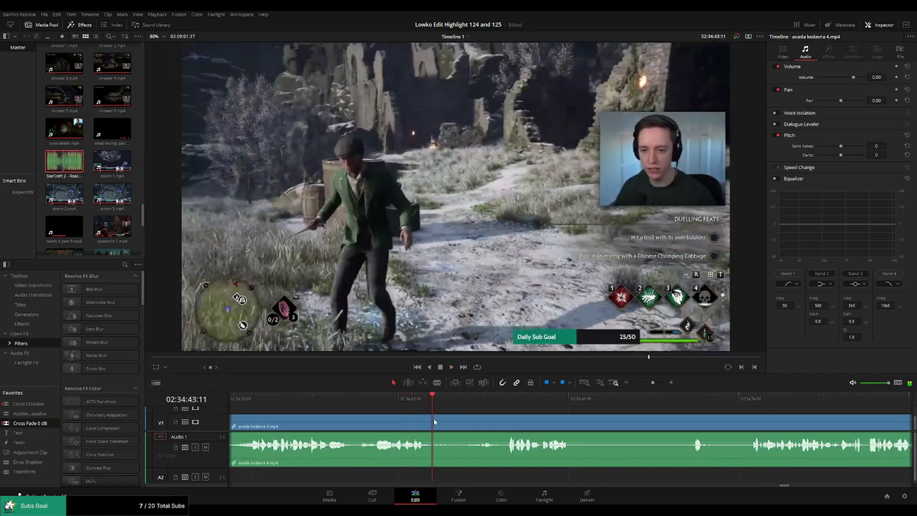
Blade avada kedavra 4 around a dead stretch, ripple-delete it and add a cross-fade at the join.
key(b)
click(433, 423)
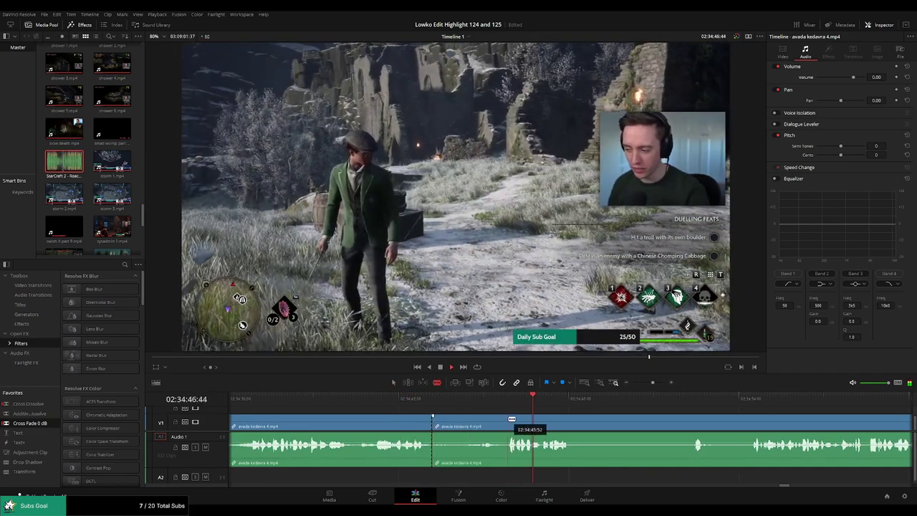
click(511, 423)
key(a)
click(473, 426)
key(BackSpace)
key(Delete)
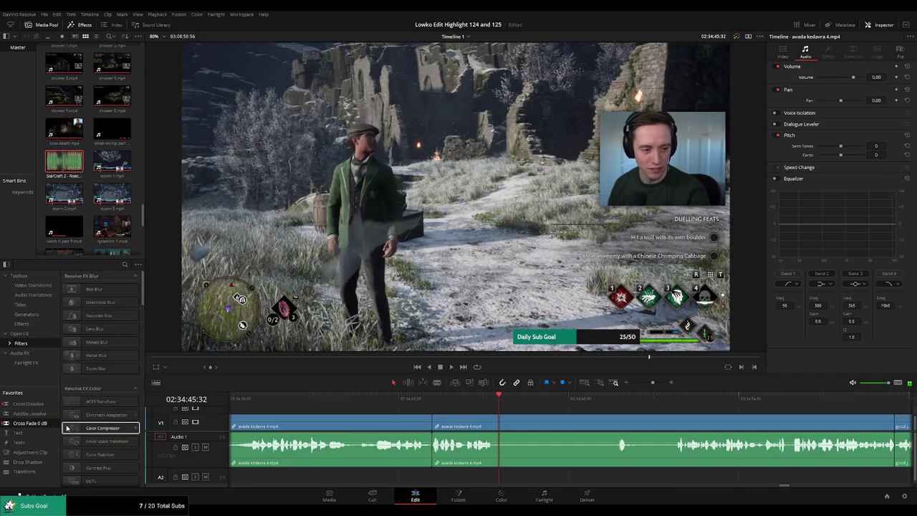
click(424, 398)
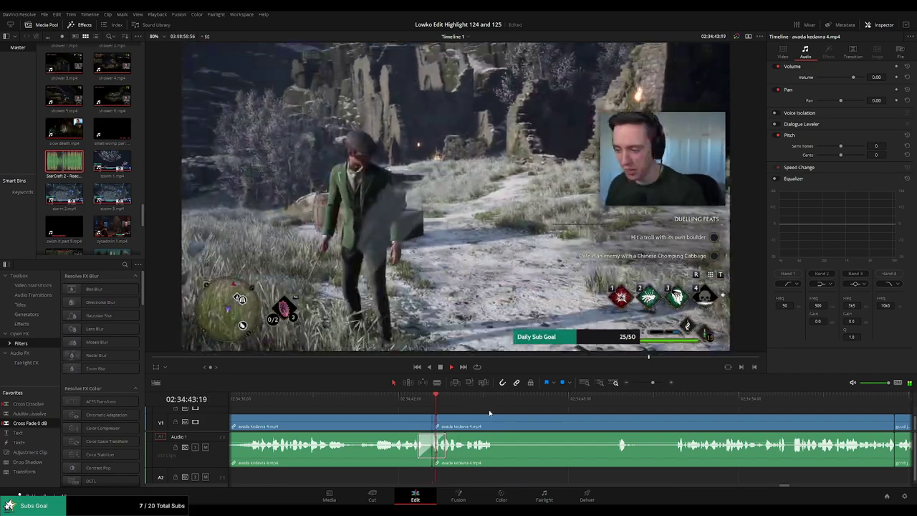
Blade avada kedavra 4 where the next unwanted part starts.
scroll(459, 412, right, 3)
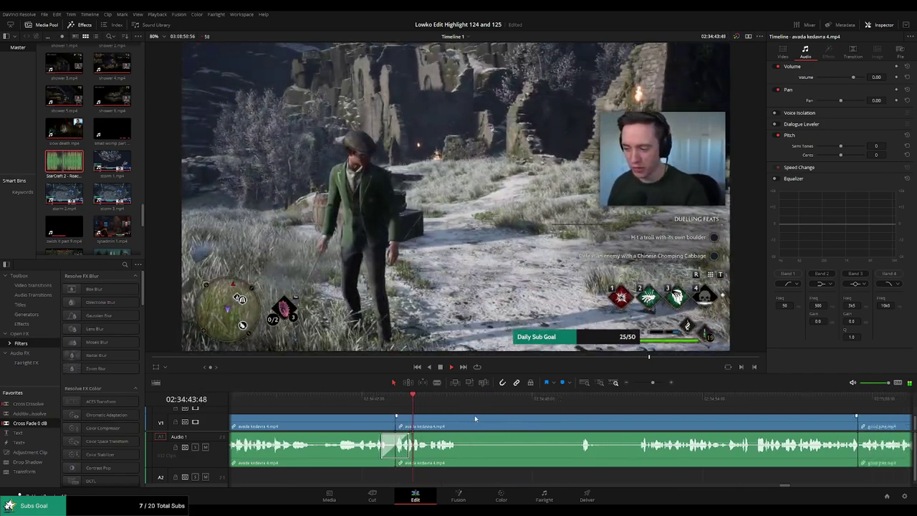
key(b)
click(425, 423)
click(544, 406)
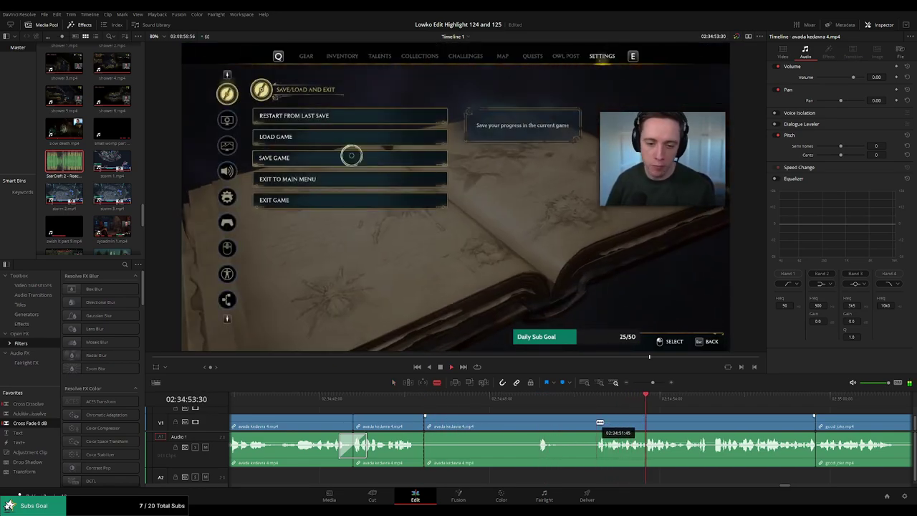
Remove the stretch before good joke and cut away the opening of the good joke clip.
key(a)
click(590, 420)
key(Delete)
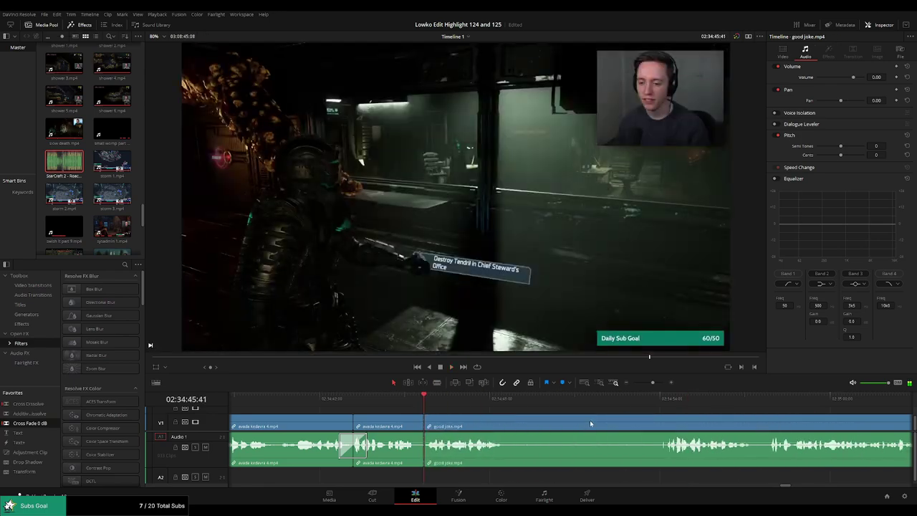
click(648, 399)
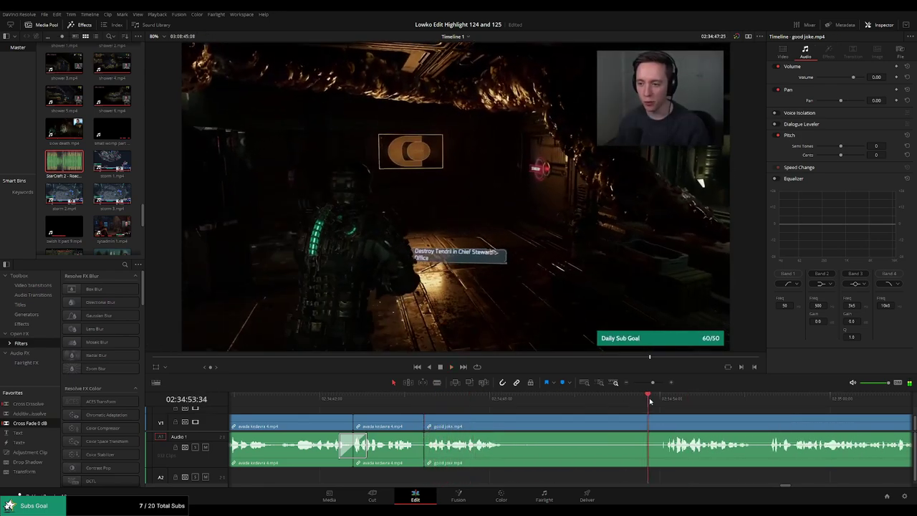
scroll(709, 418, right, 3)
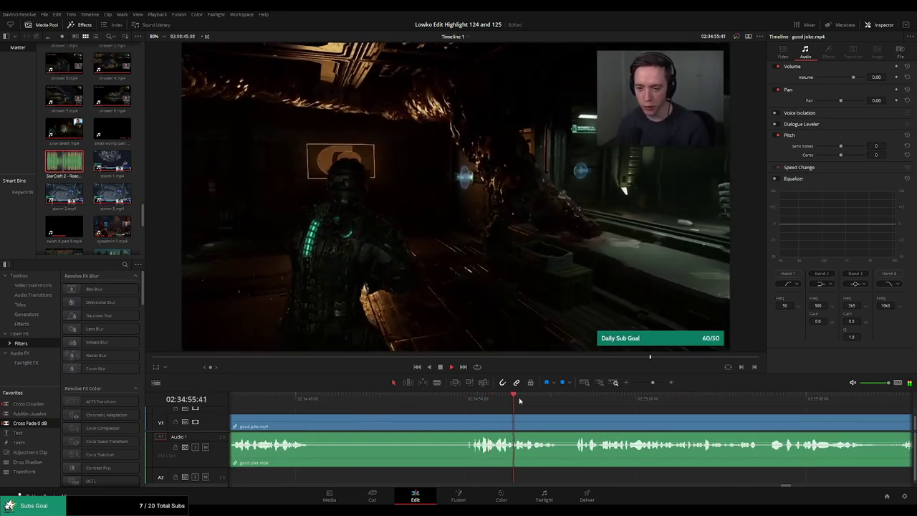
drag(652, 383, 654, 384)
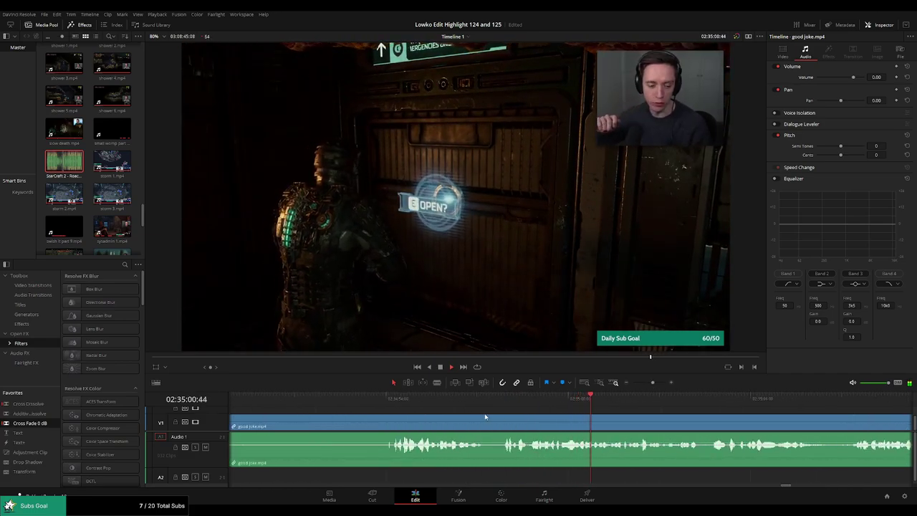
click(392, 423)
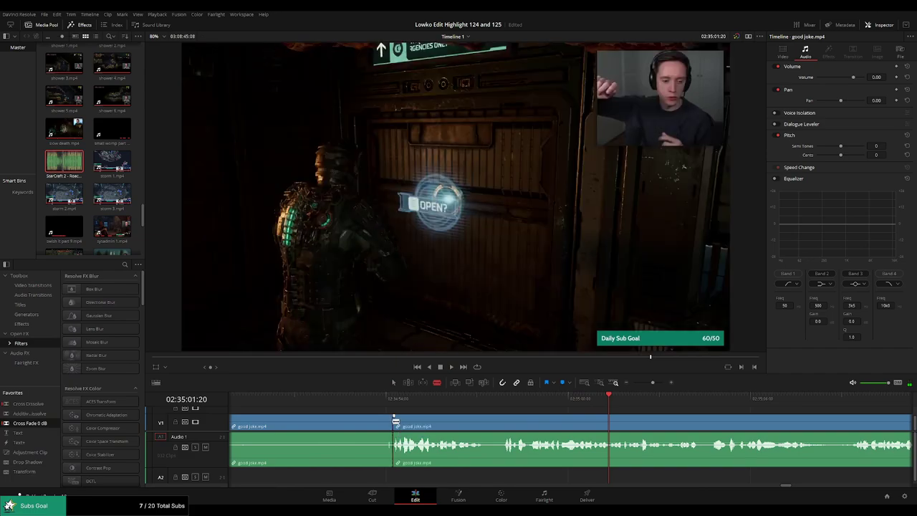
click(371, 423)
key(Delete)
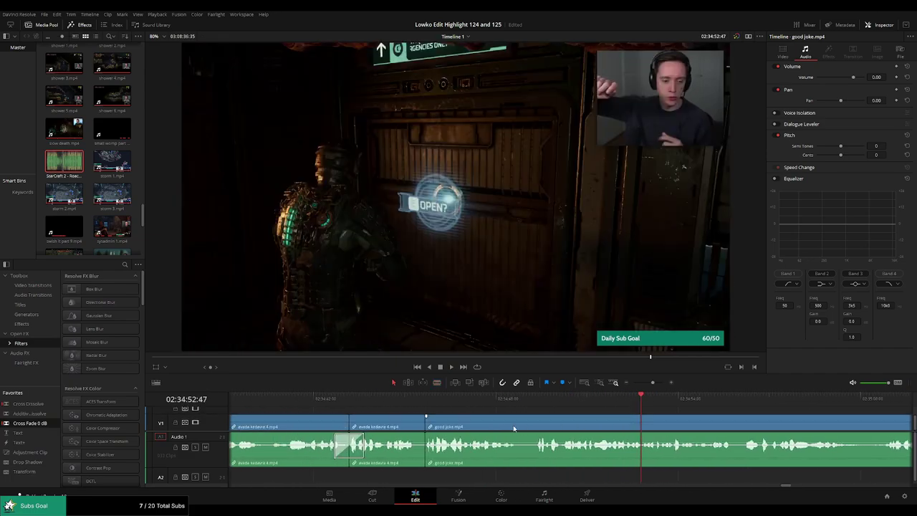
Review the new join, then blade and ripple-delete two short good joke pieces.
click(442, 402)
key(space)
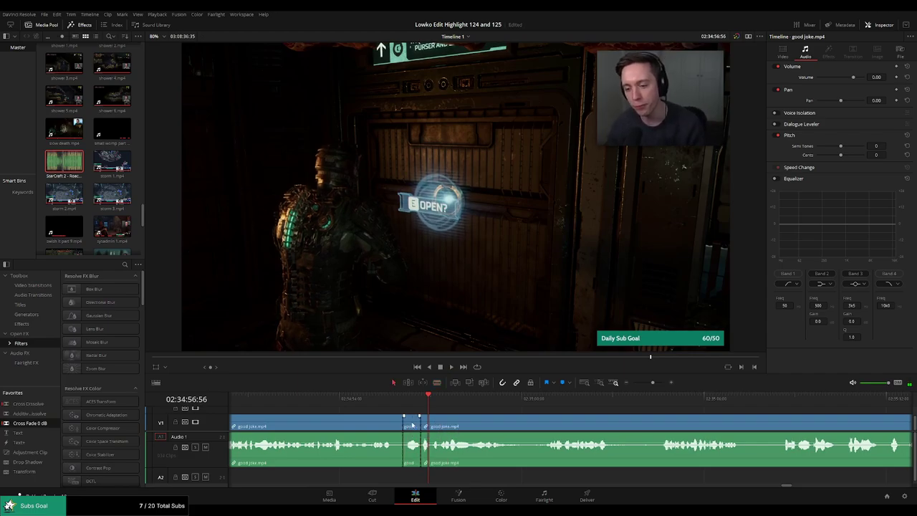
key(Delete)
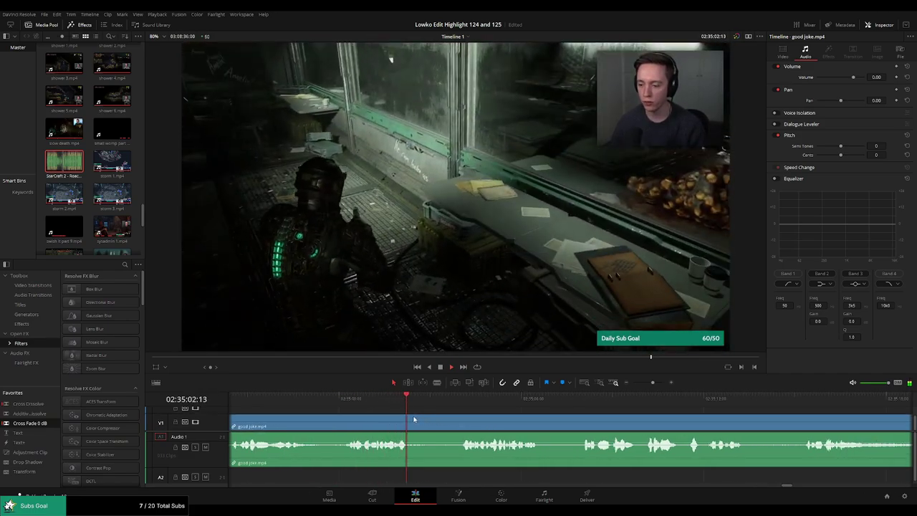
key(b)
key(space)
click(421, 421)
click(457, 422)
key(a)
click(444, 423)
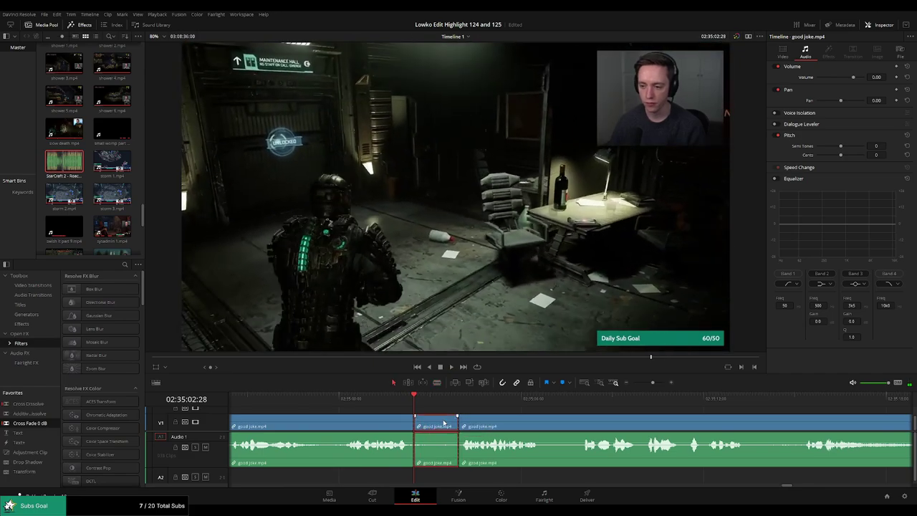
key(space)
key(Delete)
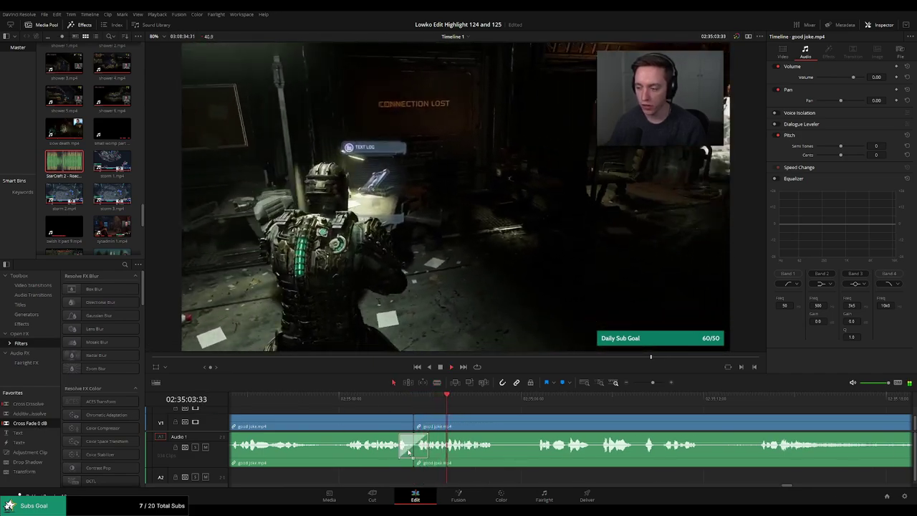
Blade and ripple-delete two more short pieces of good joke.
scroll(464, 418, right, 2)
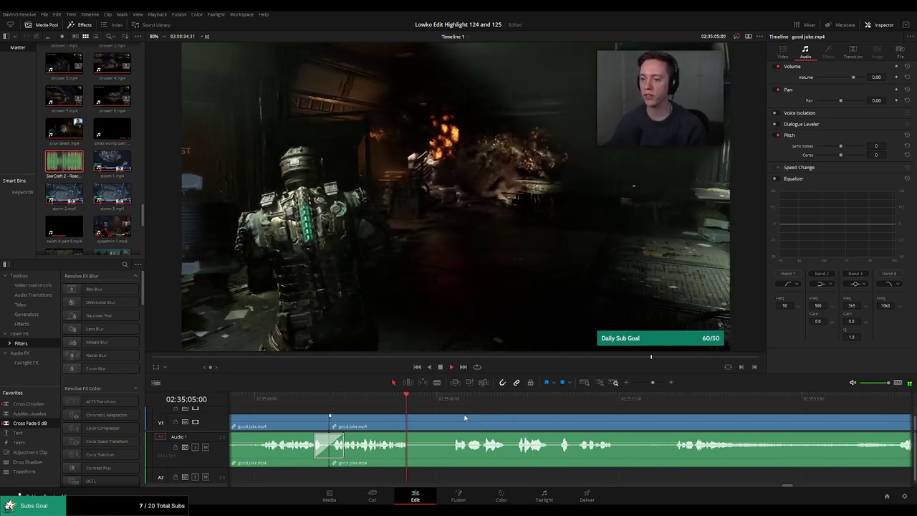
key(b)
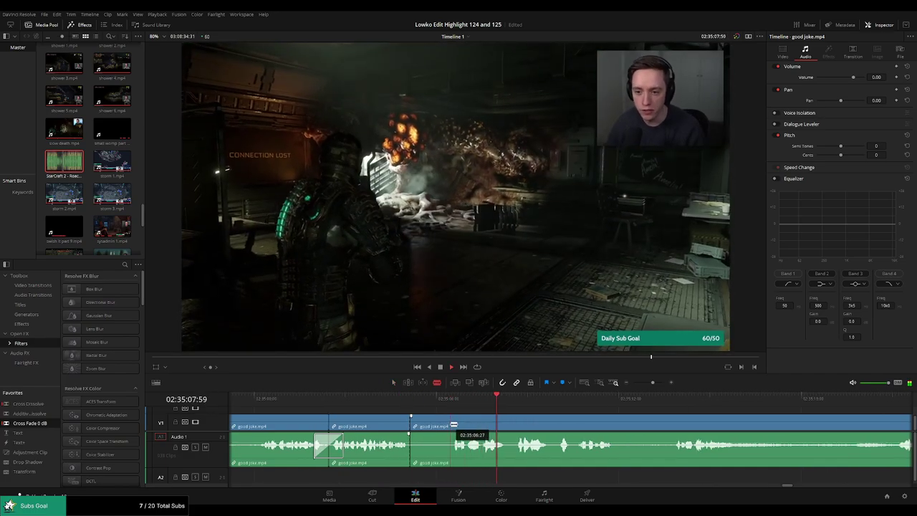
click(453, 425)
key(a)
click(433, 426)
key(Delete)
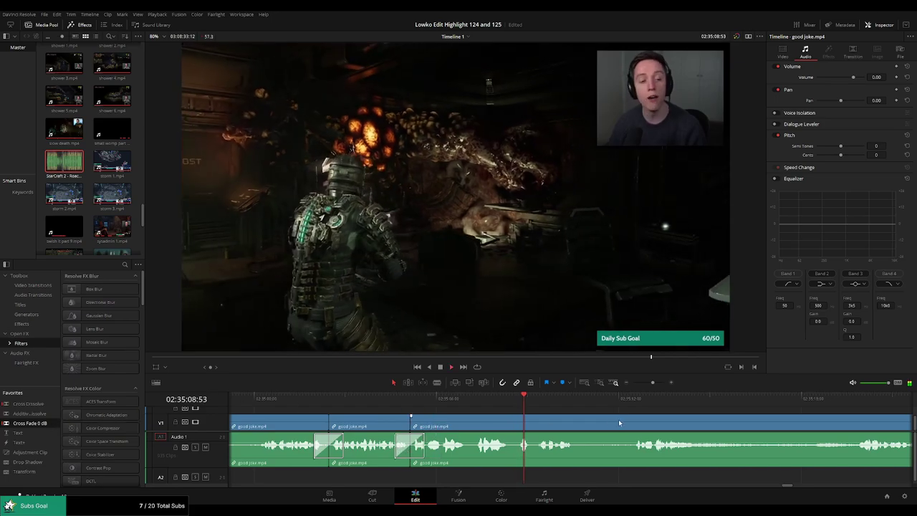
scroll(620, 422, right, 3)
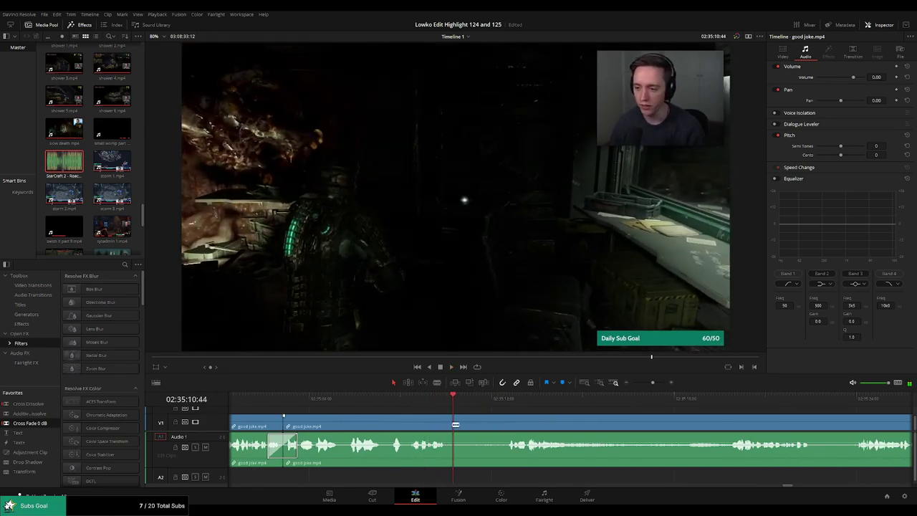
key(b)
click(506, 425)
key(a)
click(489, 426)
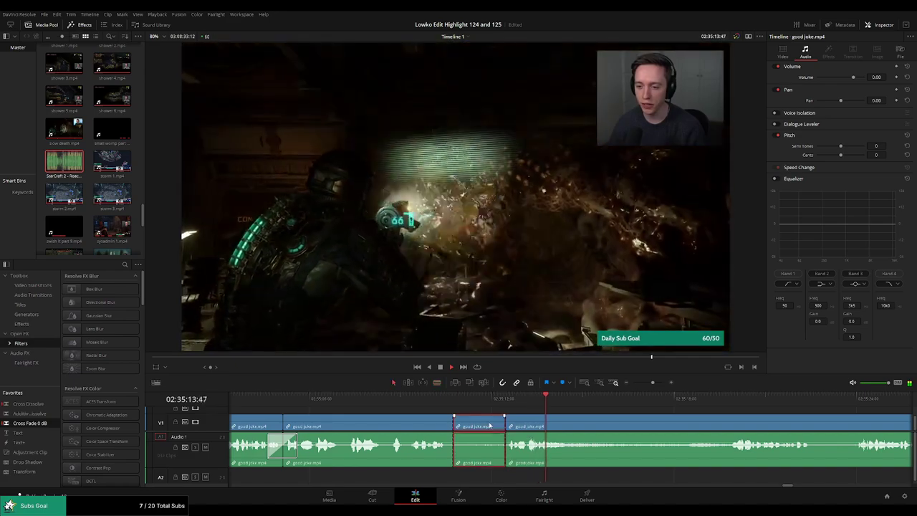
key(Delete)
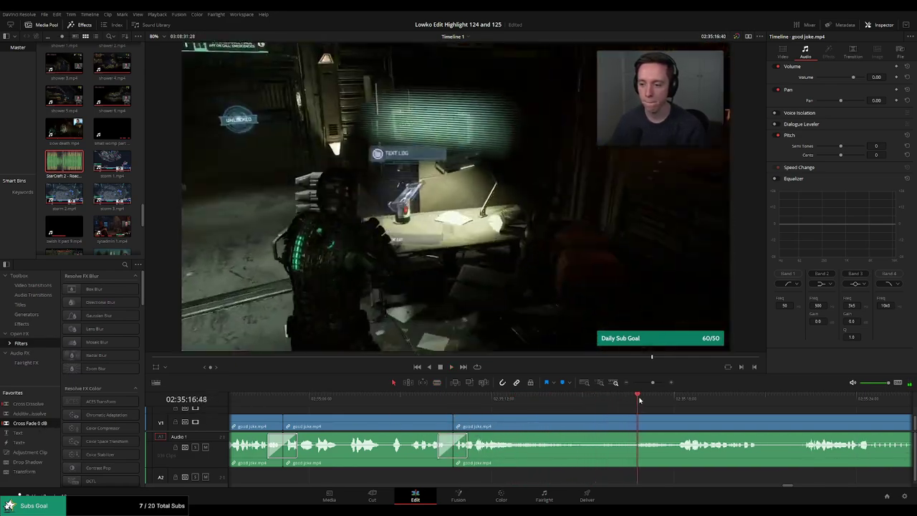
Ripple-delete the last short clip and the end of good joke so tentacles insta 1 follows.
scroll(662, 406, right, 10)
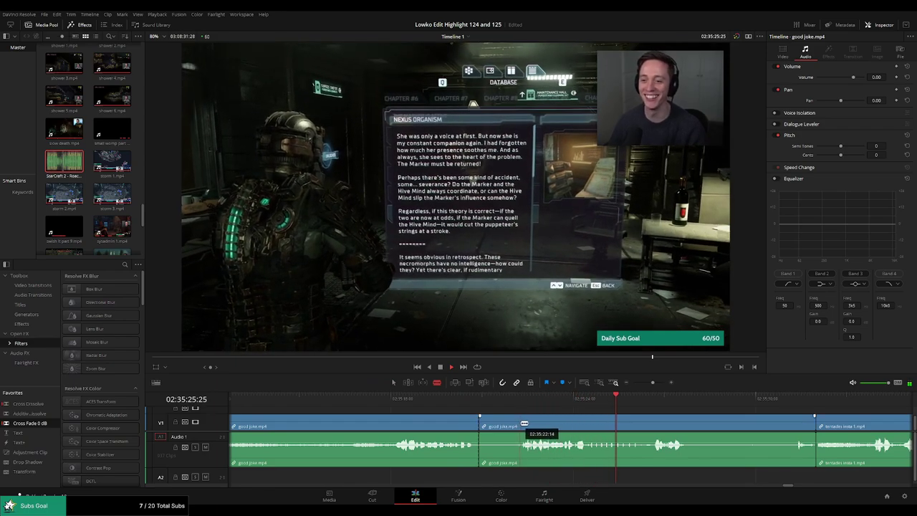
key(Delete)
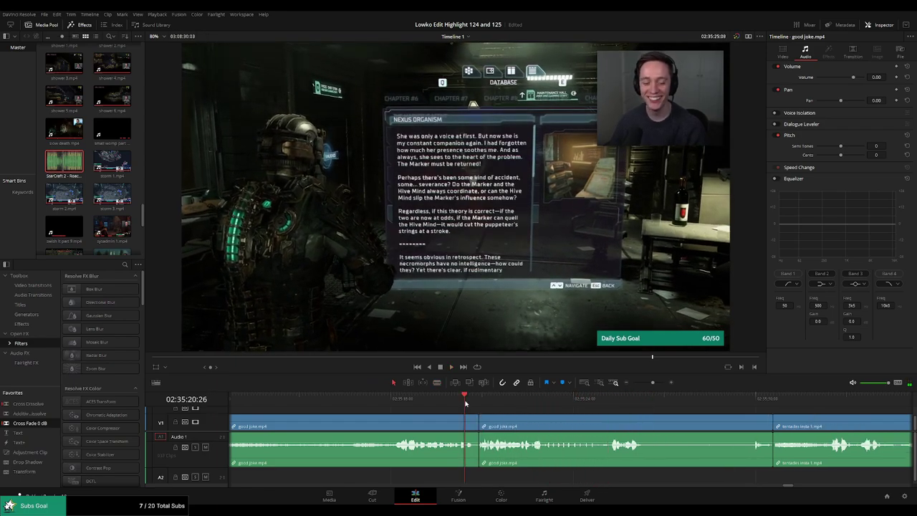
key(space)
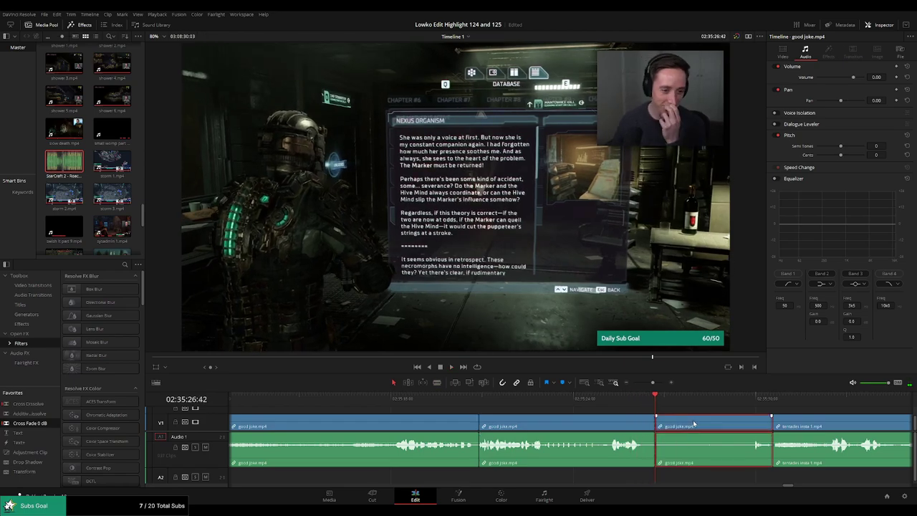
key(Delete)
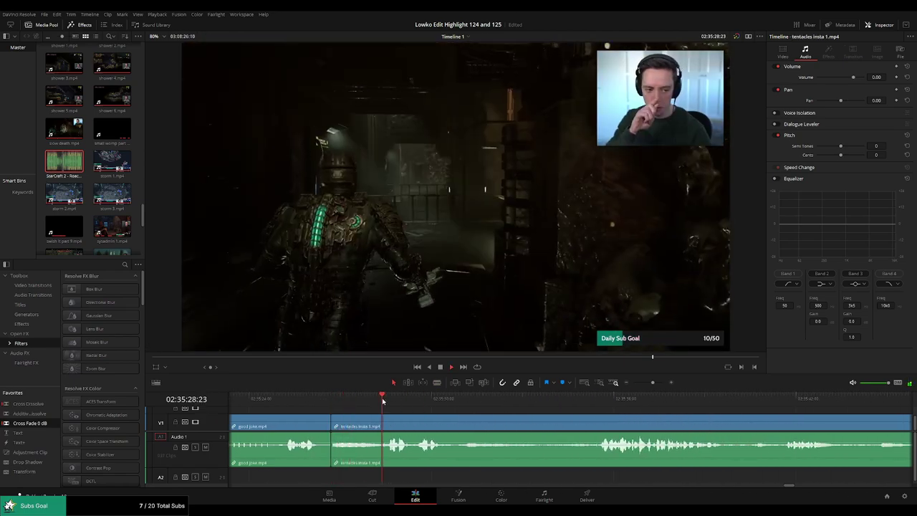
Scrub tentacles insta 1, shorten a piece slightly and ripple-delete the outlined piece.
click(590, 400)
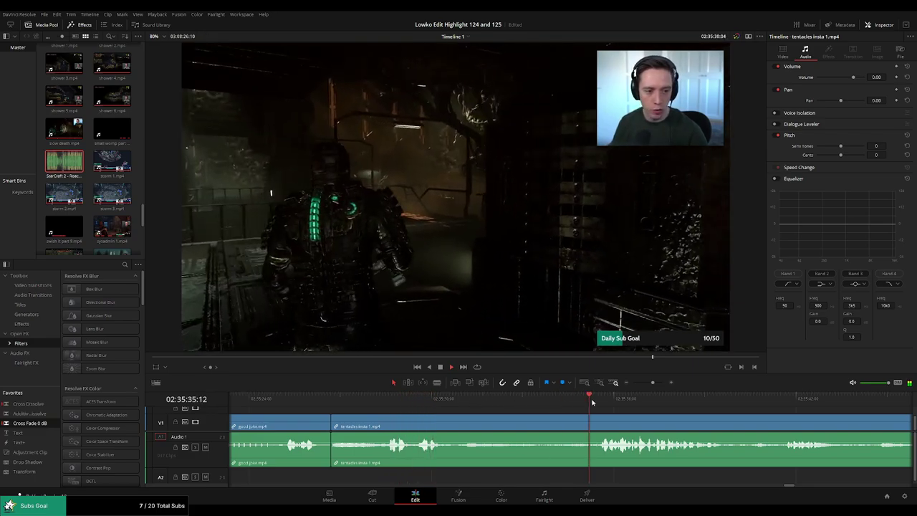
scroll(559, 405, right, 3)
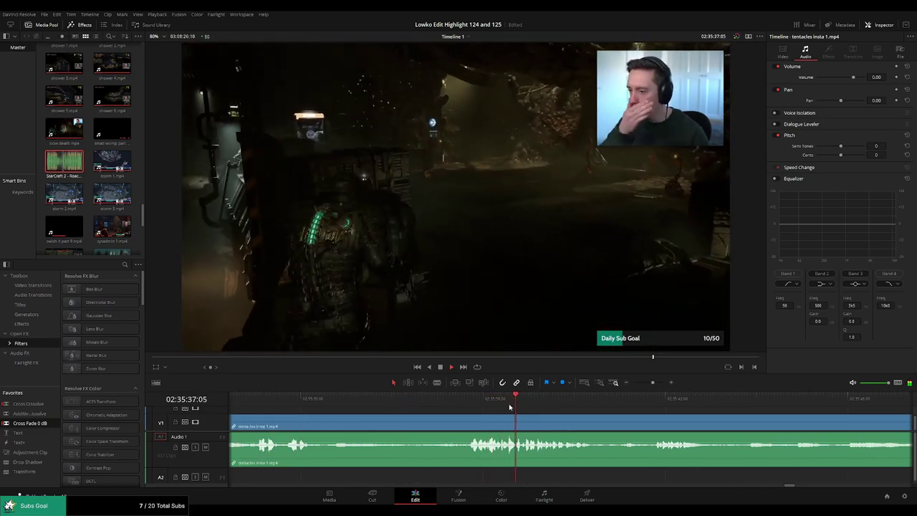
click(655, 400)
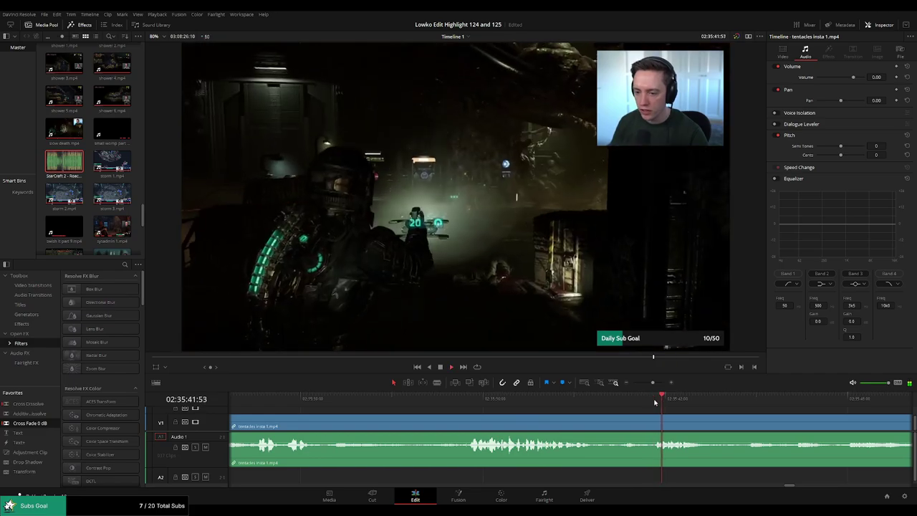
scroll(631, 405, down, 3)
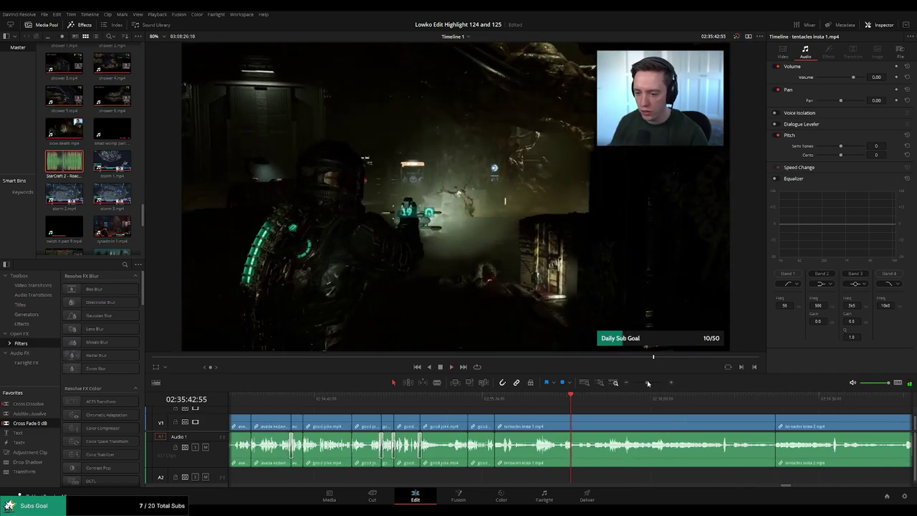
click(604, 399)
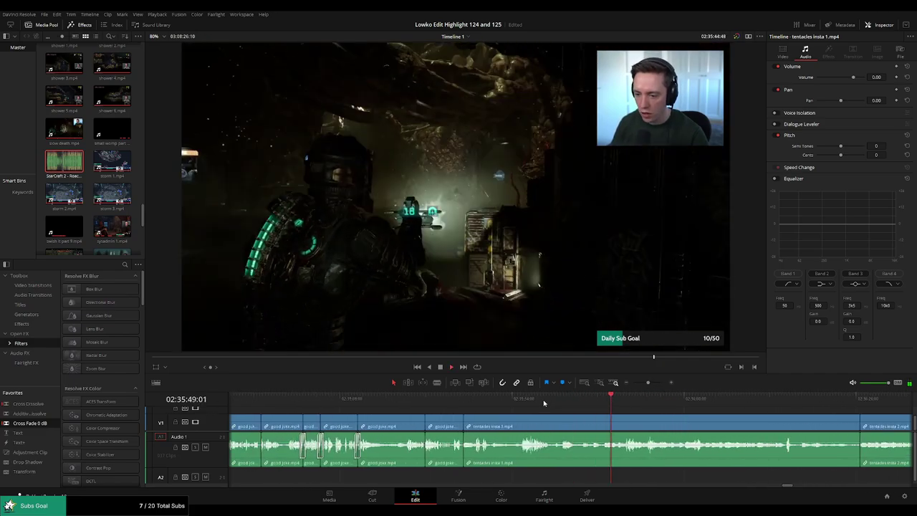
click(515, 399)
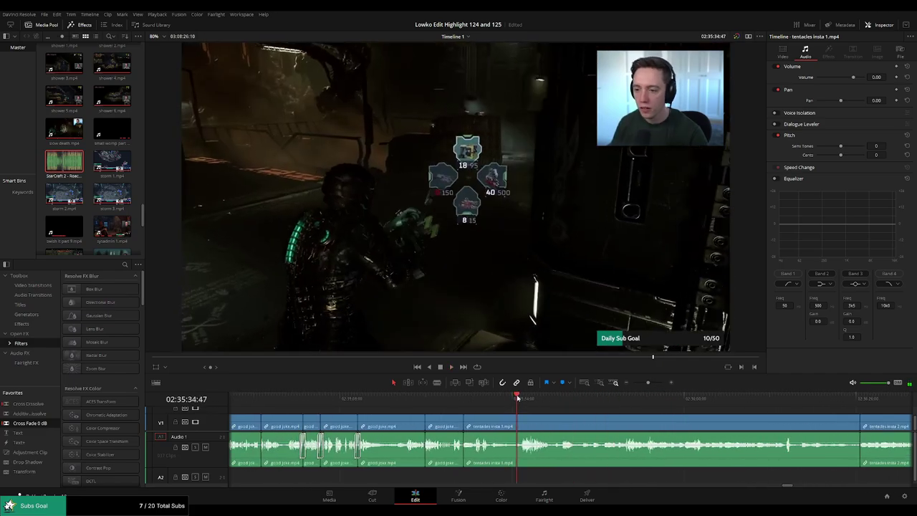
drag(516, 417, 512, 418)
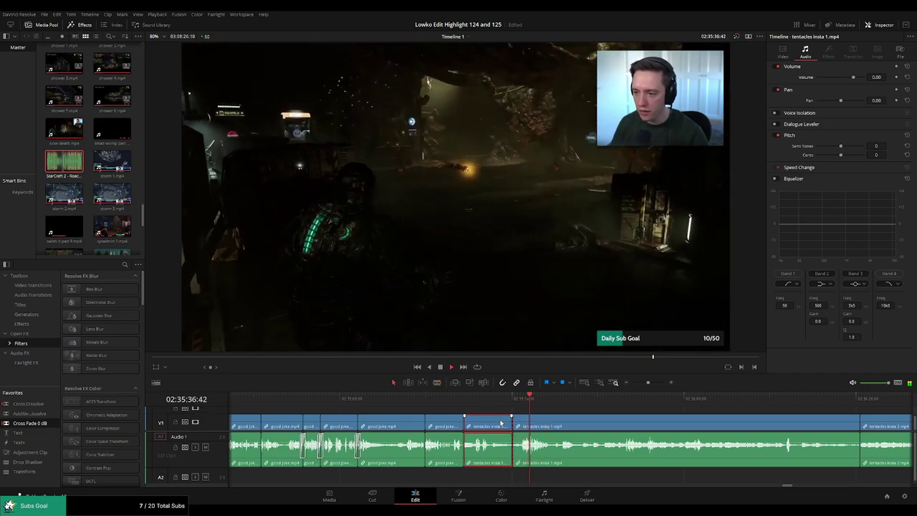
key(BackSpace)
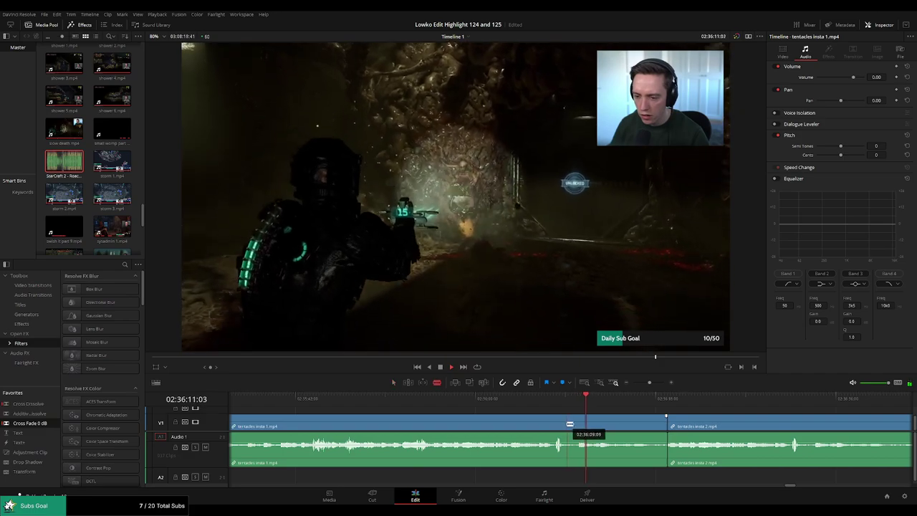
Blade tentacles insta 1 and ripple-delete the short end pieces.
click(570, 424)
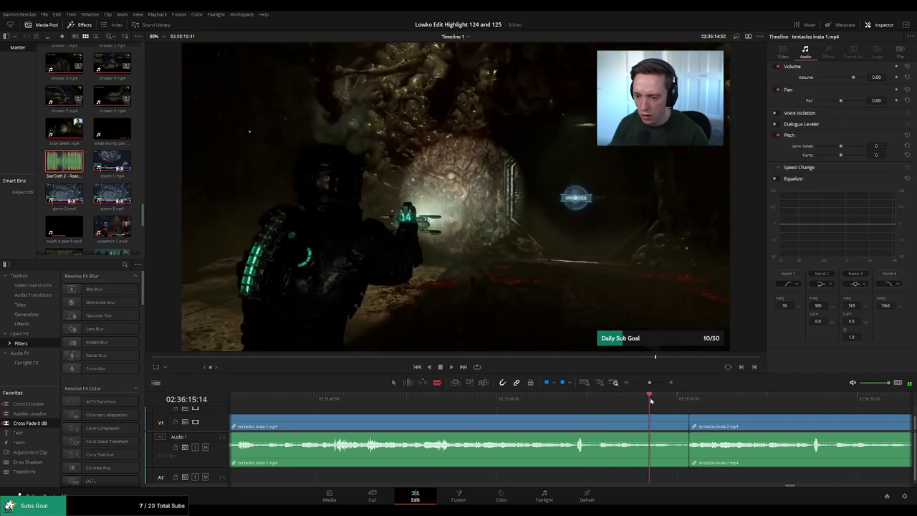
key(Delete)
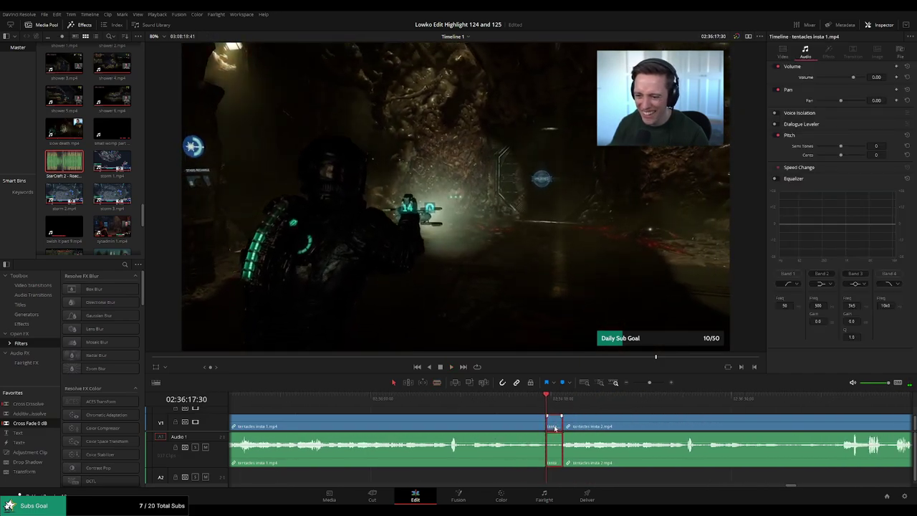
key(Delete)
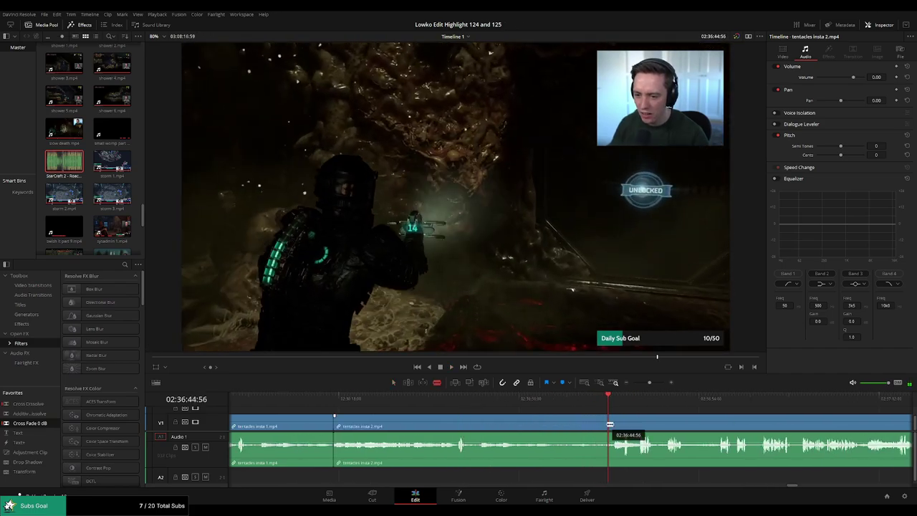
Undo the last edit and replay the transition into tentacles insta 2.
key(ctrl+z)
key(ctrl+z)
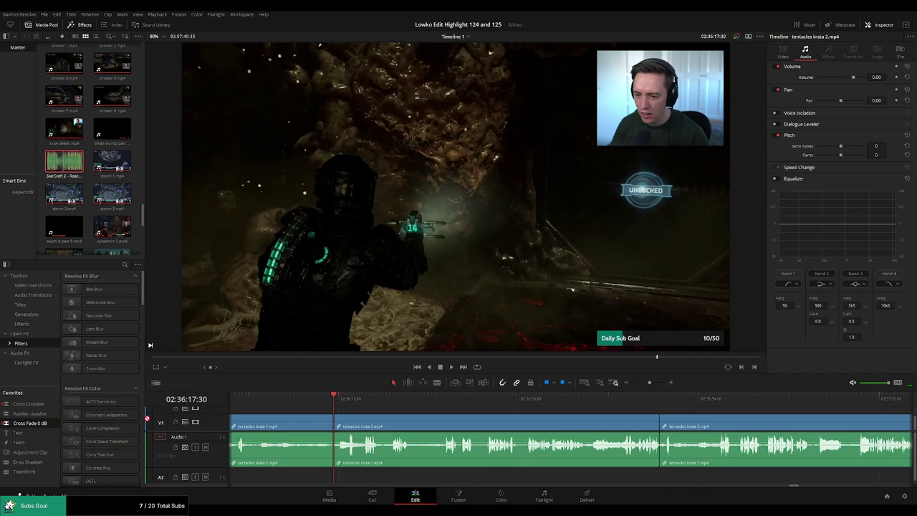
key(space)
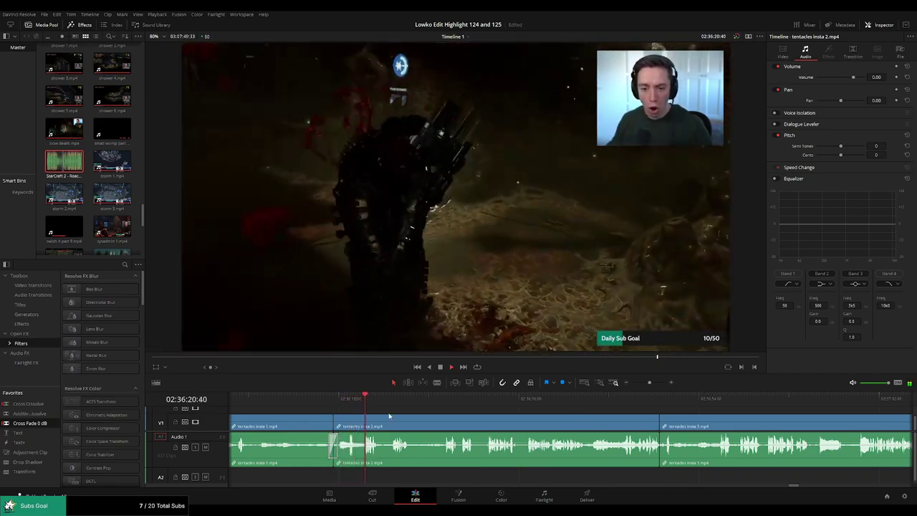
click(322, 406)
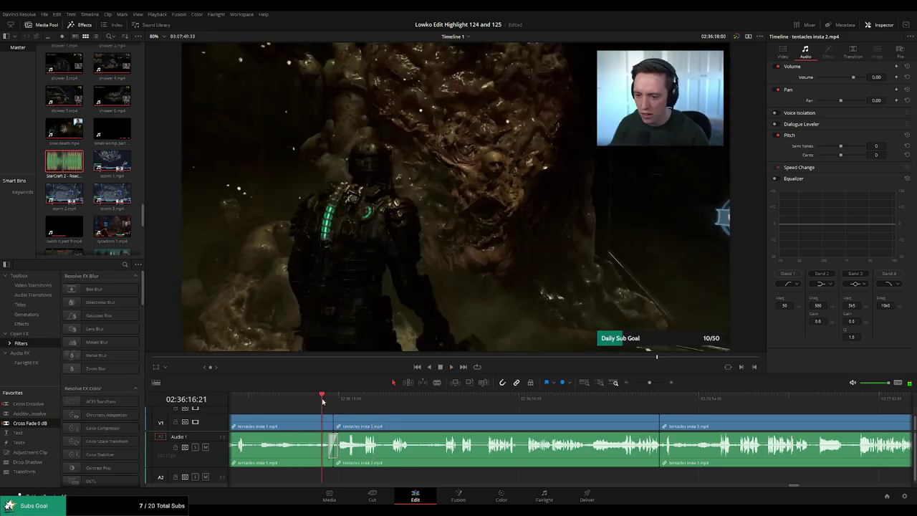
click(265, 406)
click(237, 407)
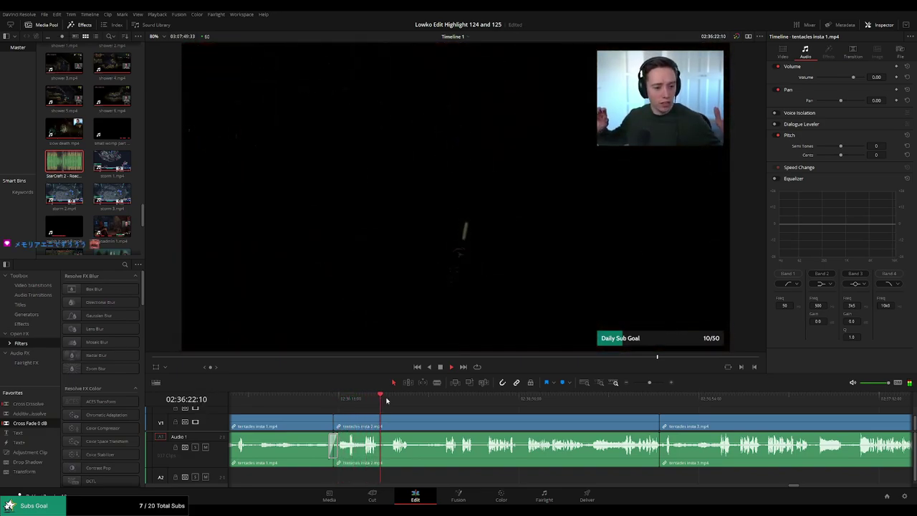
scroll(414, 407, left, 2)
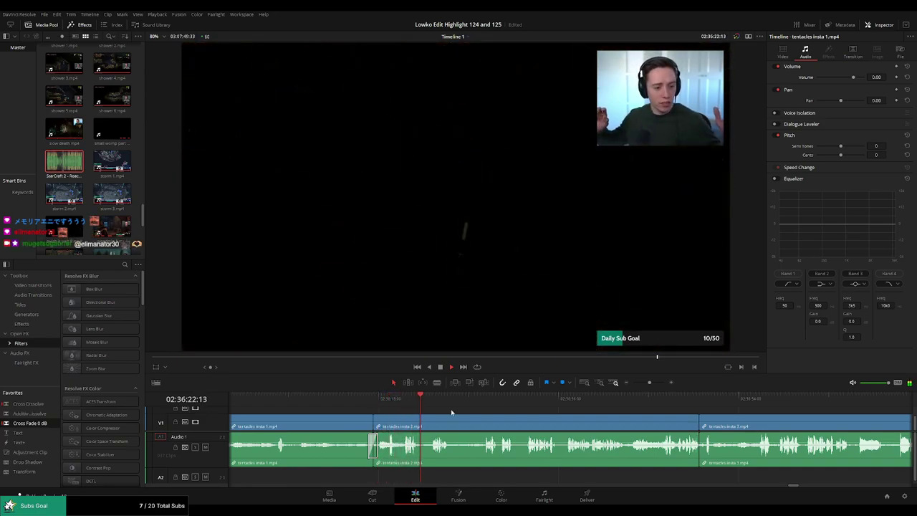
scroll(451, 414, right, 2)
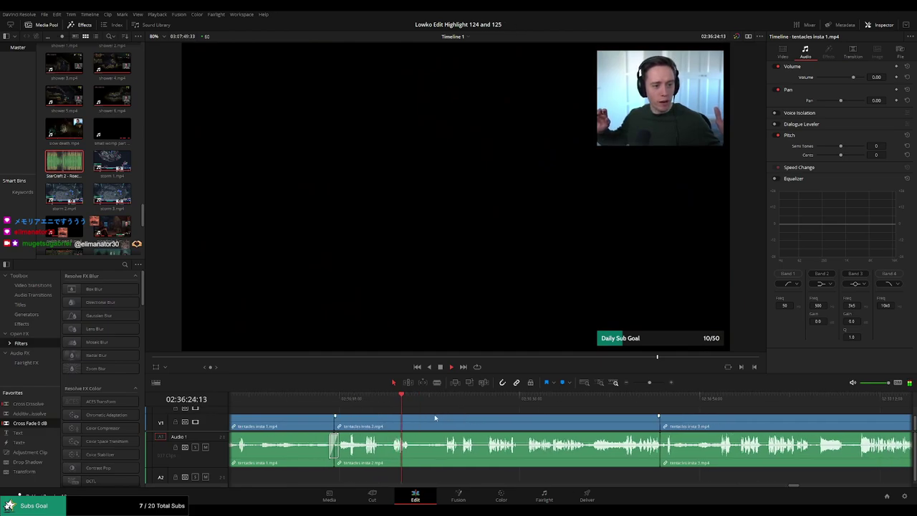
Blade tentacles insta 2, ripple-delete the unwanted pieces and play back across the new cut.
key(b)
click(411, 426)
click(441, 400)
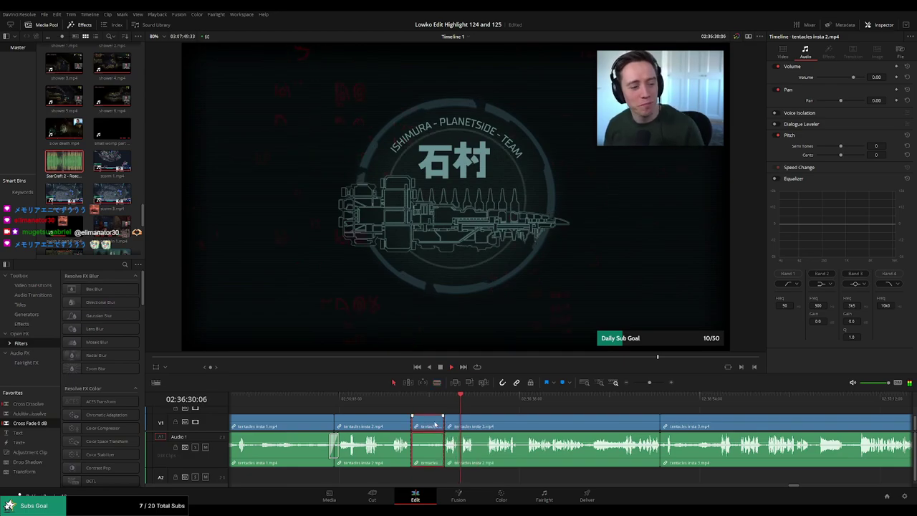
key(Delete)
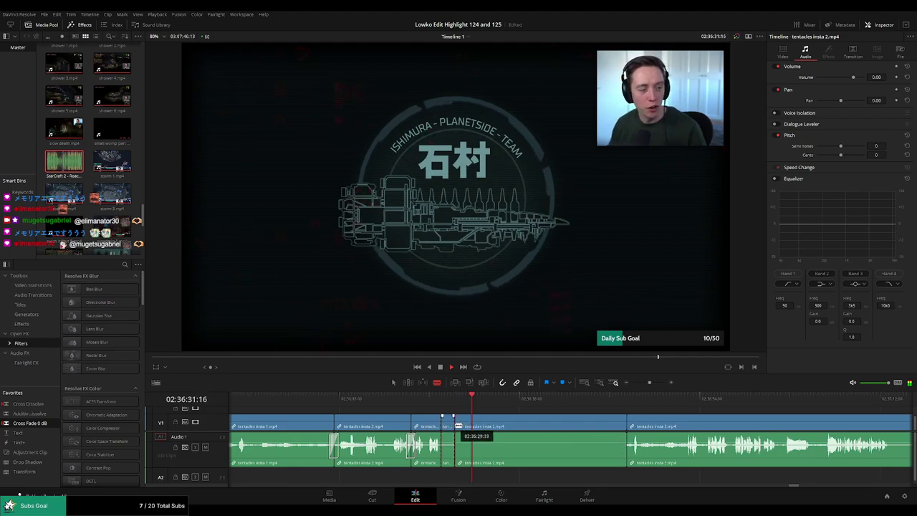
click(452, 398)
click(453, 398)
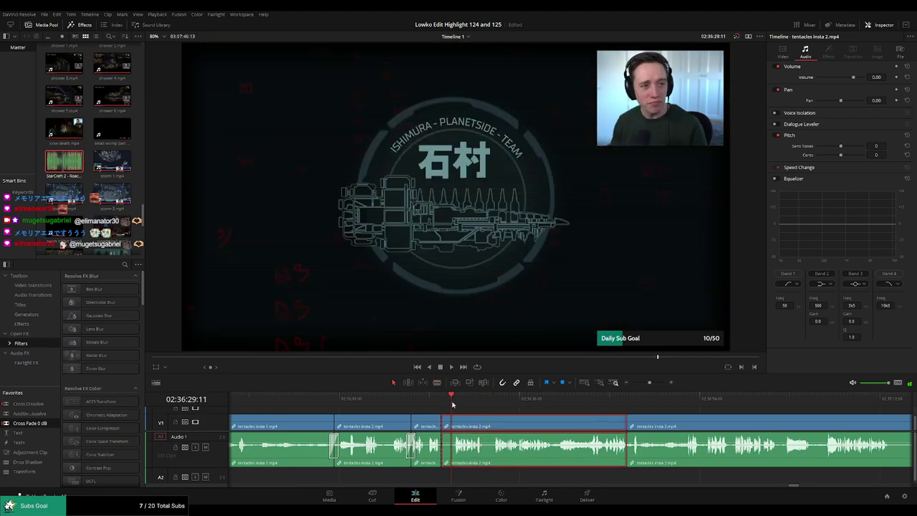
drag(644, 382, 661, 384)
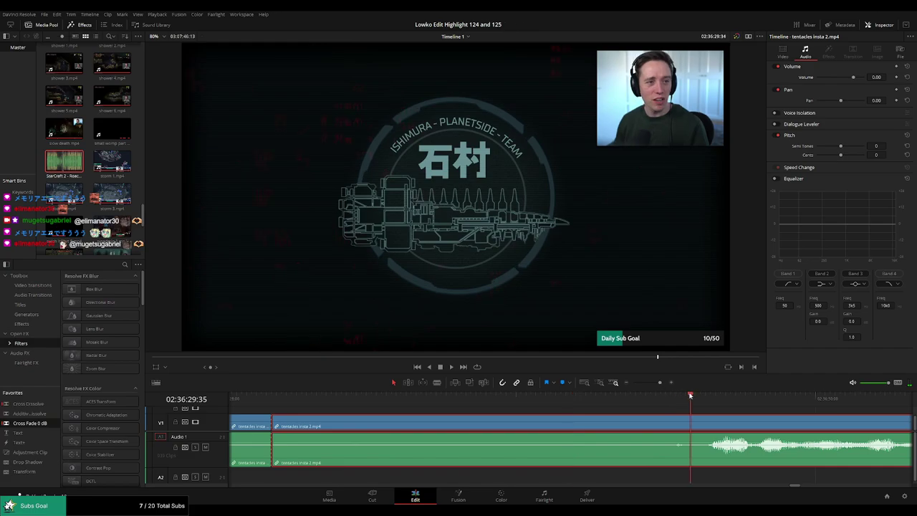
key(BackSpace)
key(space)
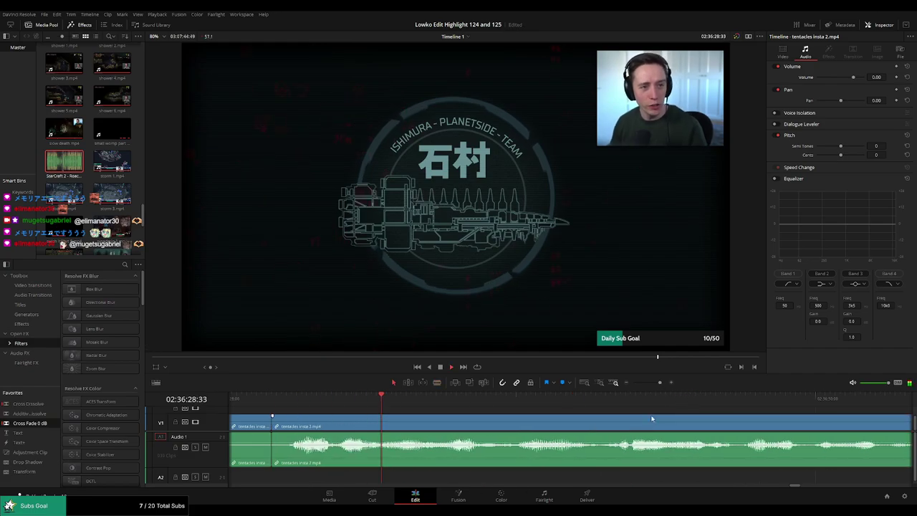
drag(661, 383, 652, 387)
Ripple-delete the middle piece of the tentacles insta 2 footage.
scroll(665, 422, right, 3)
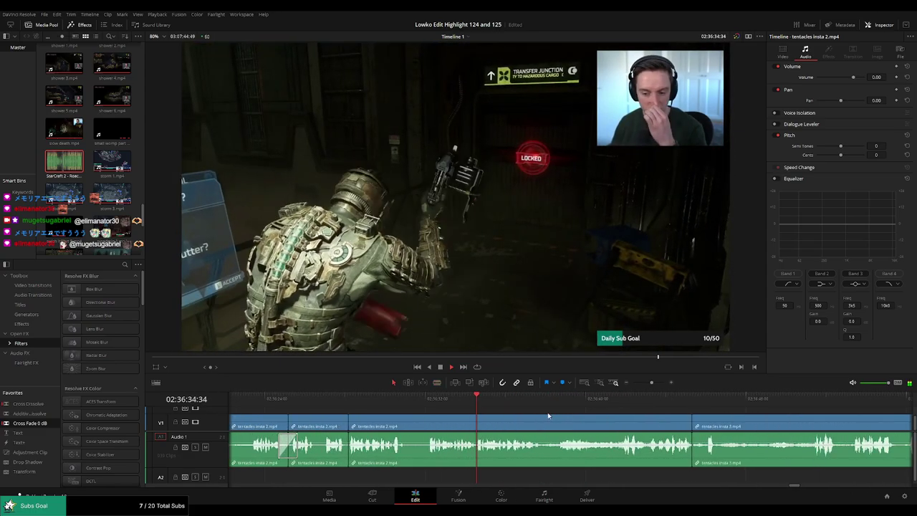
scroll(531, 423, right, 2)
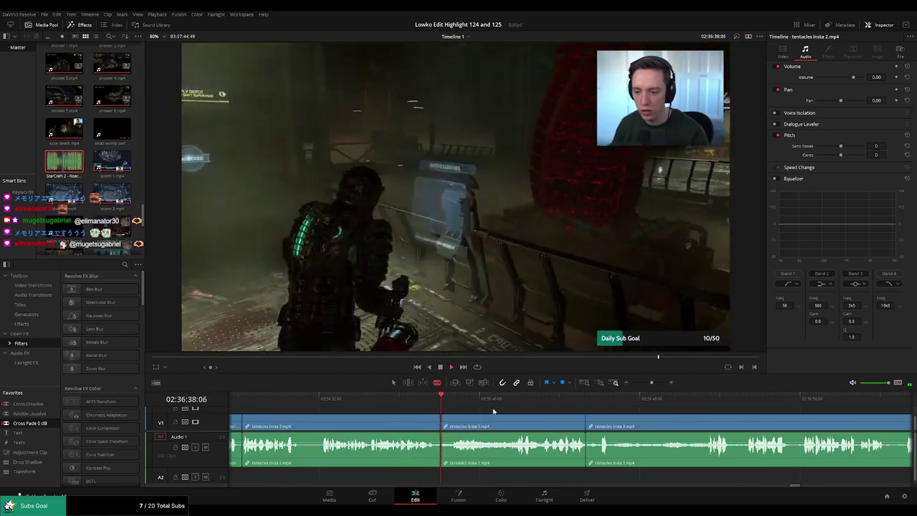
click(526, 399)
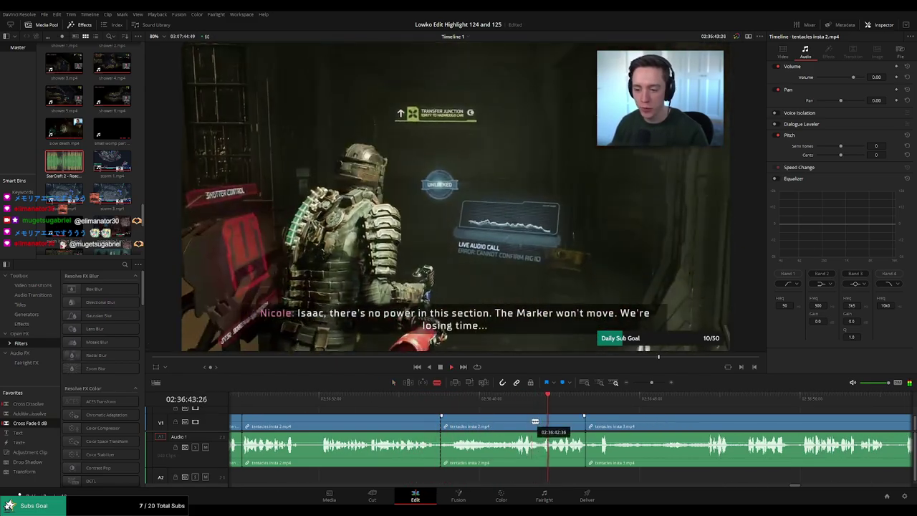
click(533, 423)
key(Delete)
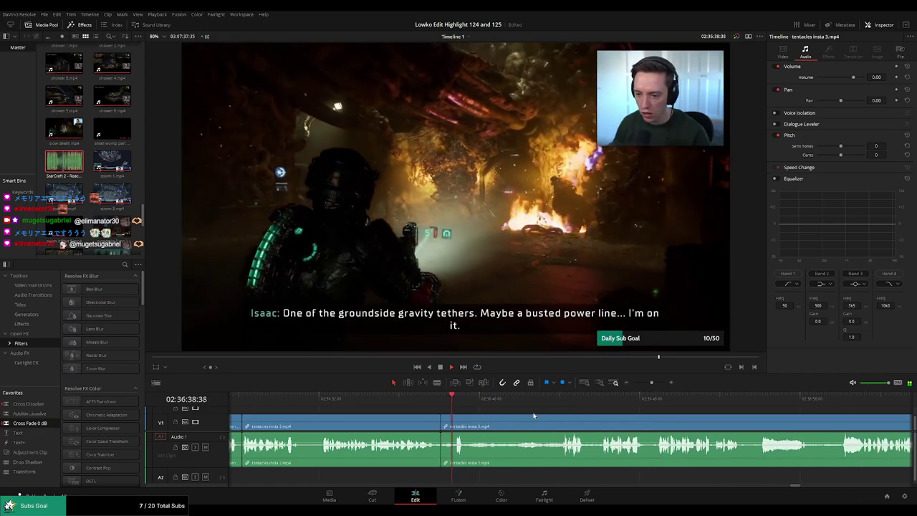
Scrub through the timeline to review the new tentacles cut.
click(568, 398)
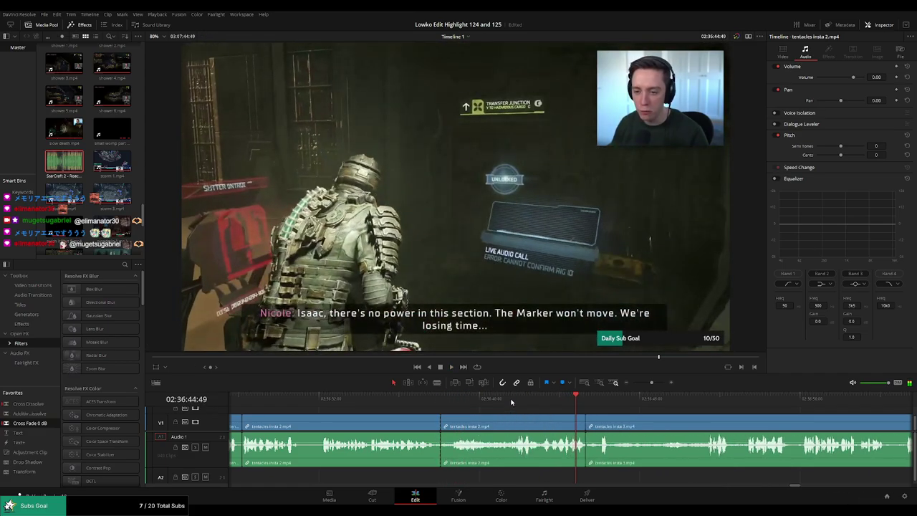
click(510, 399)
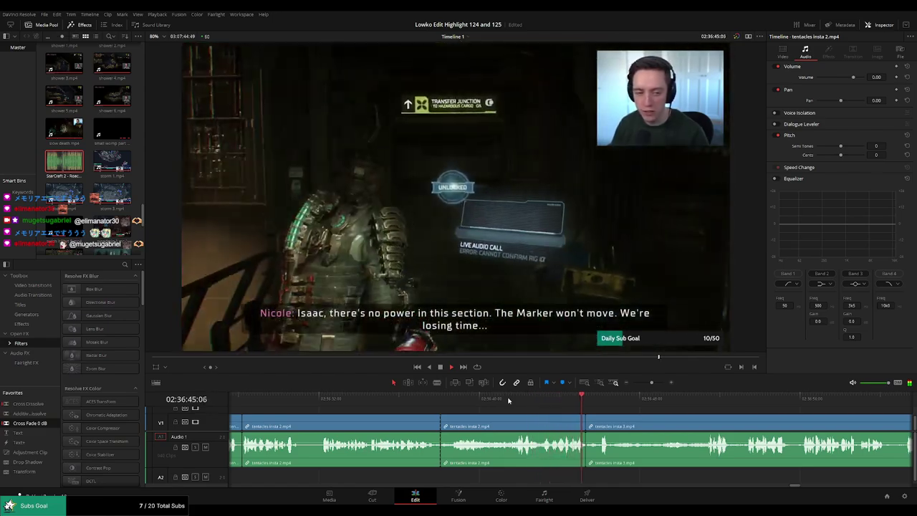
click(465, 401)
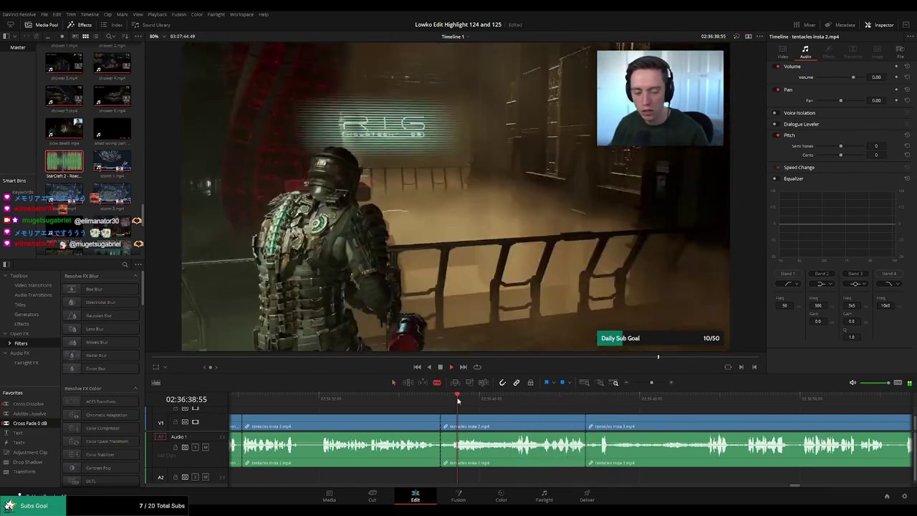
drag(465, 404, 565, 398)
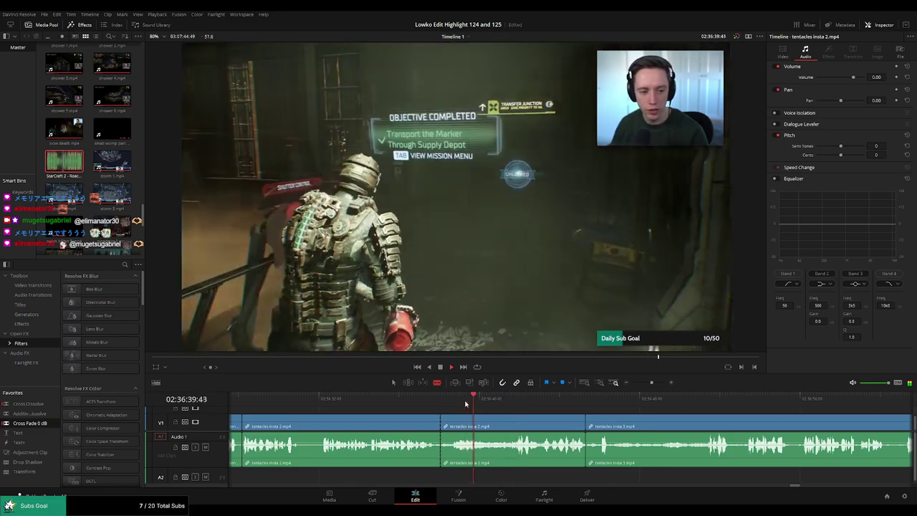
scroll(530, 400, right, 5)
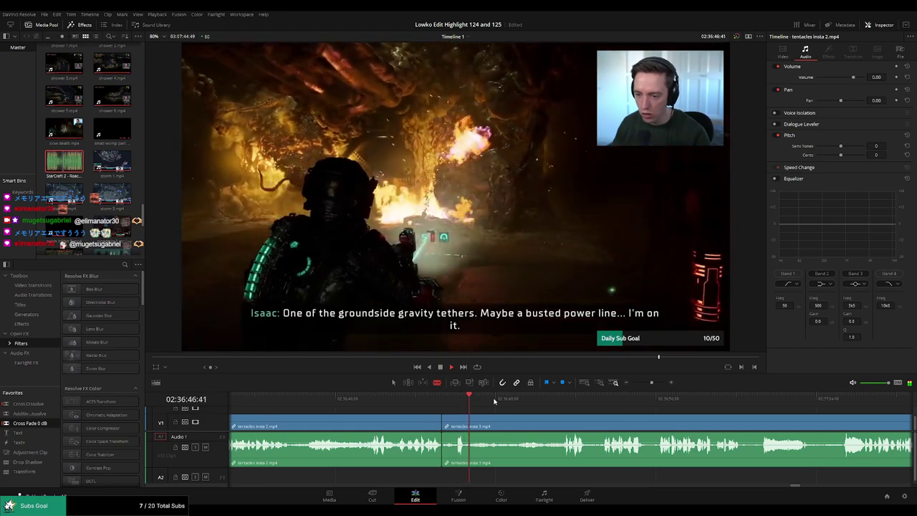
drag(494, 402, 562, 401)
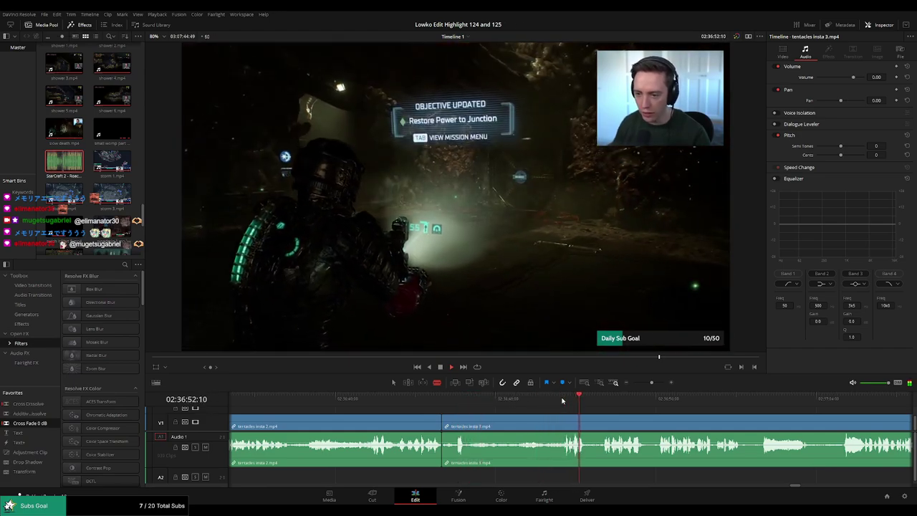
Zoom the timeline out and back in, previewing the tentacles section from its start.
click(644, 382)
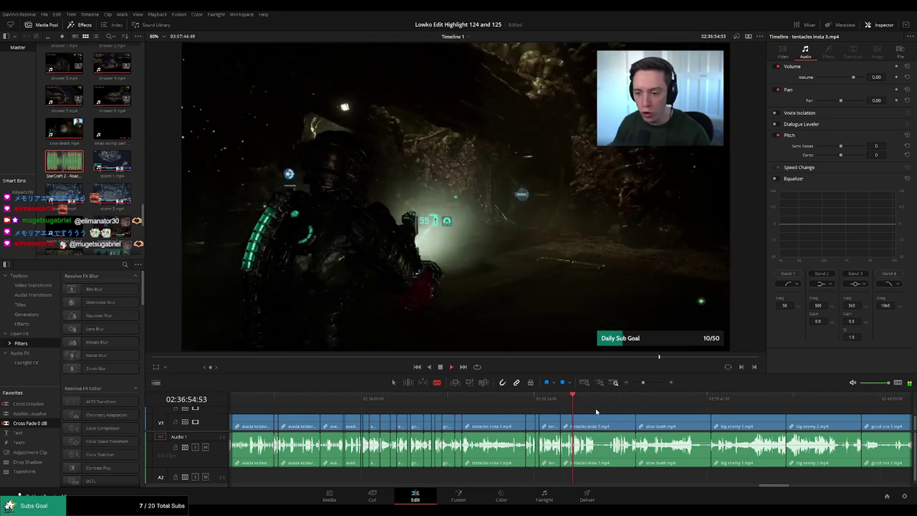
click(584, 409)
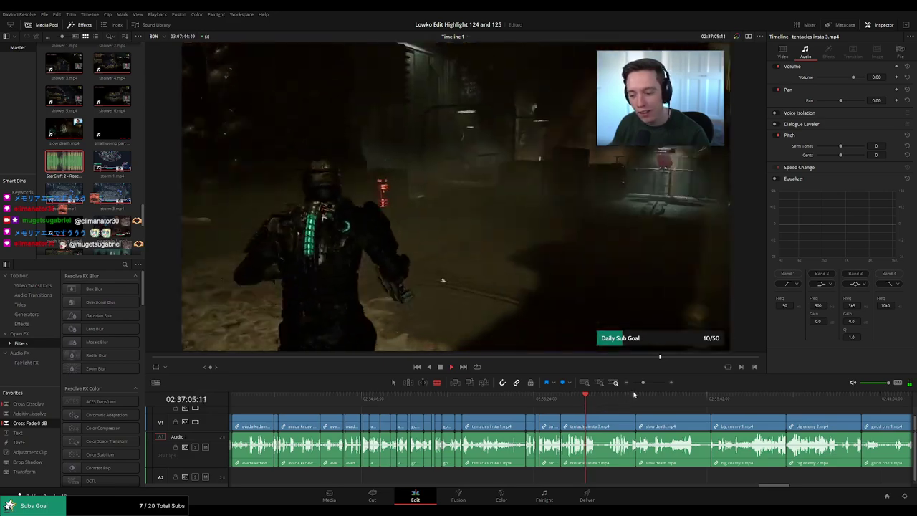
click(645, 383)
drag(646, 384, 647, 384)
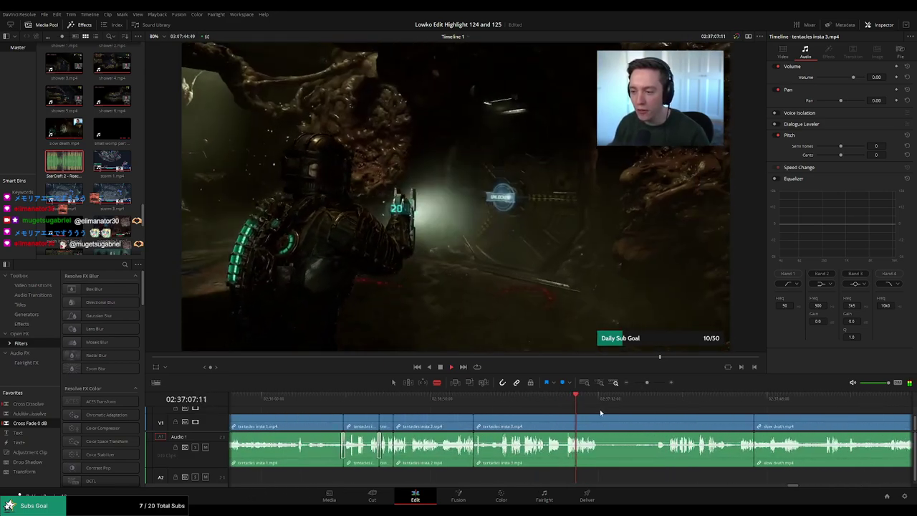
click(659, 399)
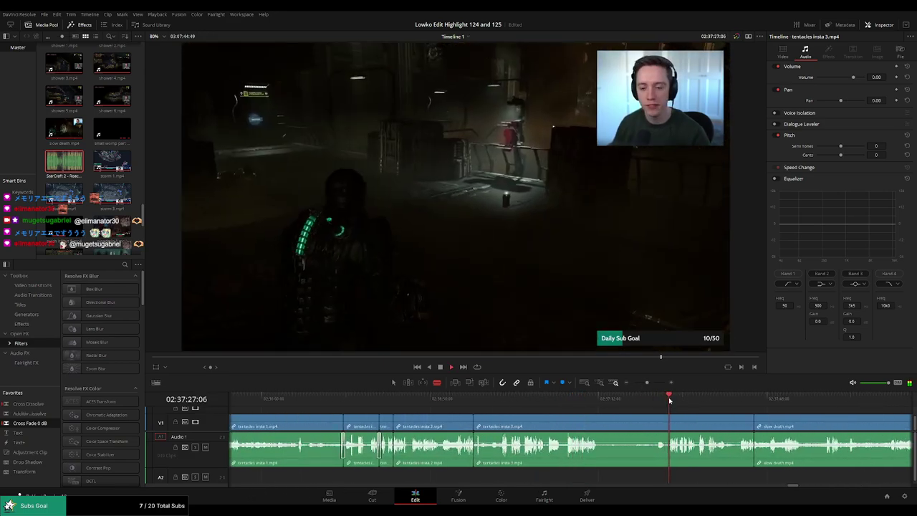
click(378, 400)
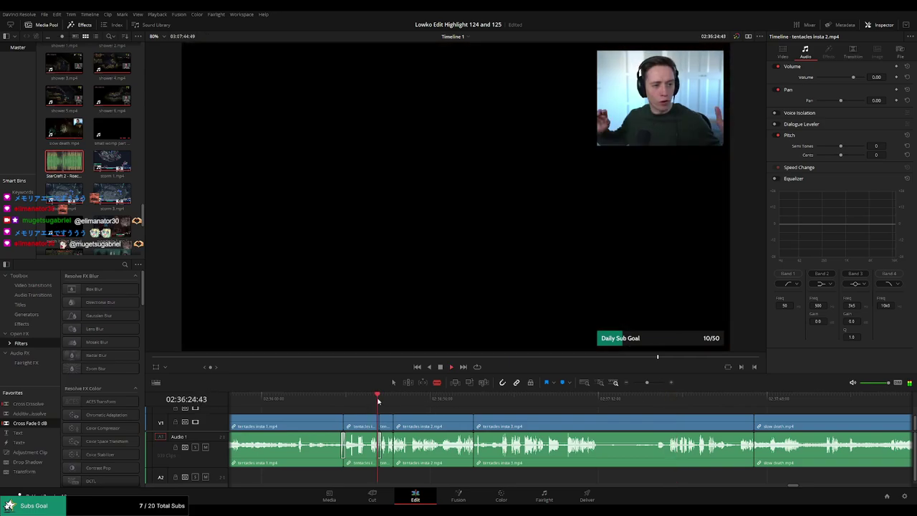
click(402, 399)
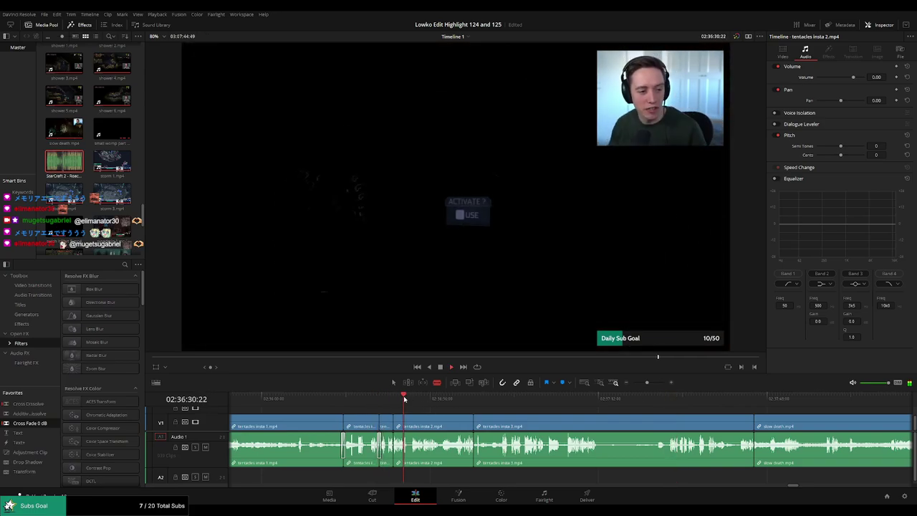
click(429, 398)
click(456, 399)
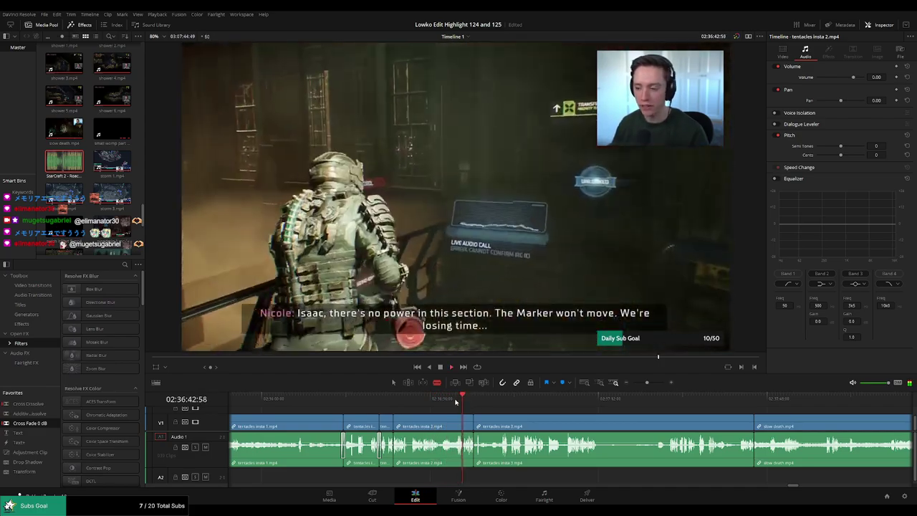
scroll(456, 401, left, 3)
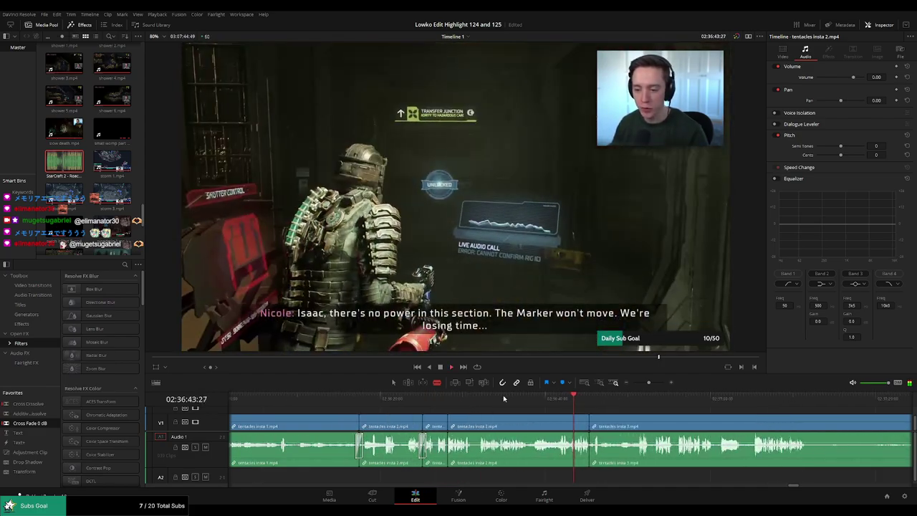
click(437, 396)
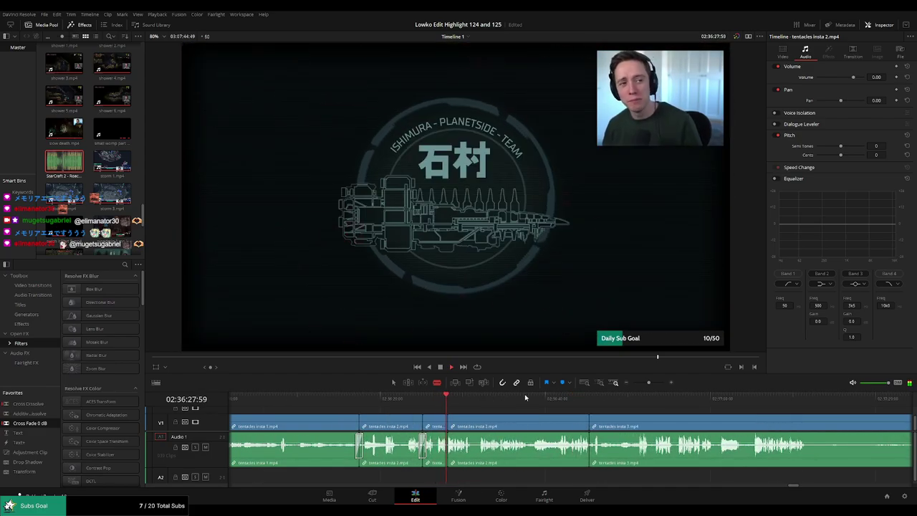
click(553, 397)
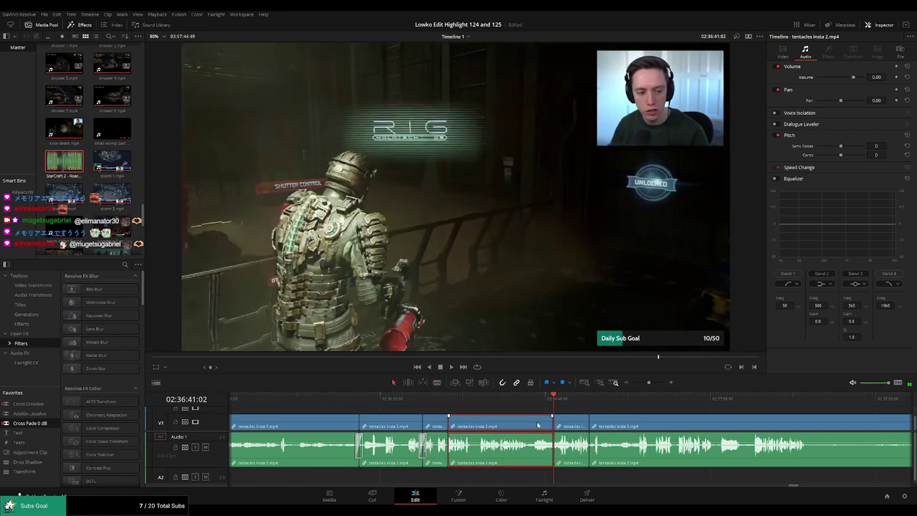
Trim the tentacles clip edge so it runs straight into slow death, then replay it.
drag(555, 415, 483, 421)
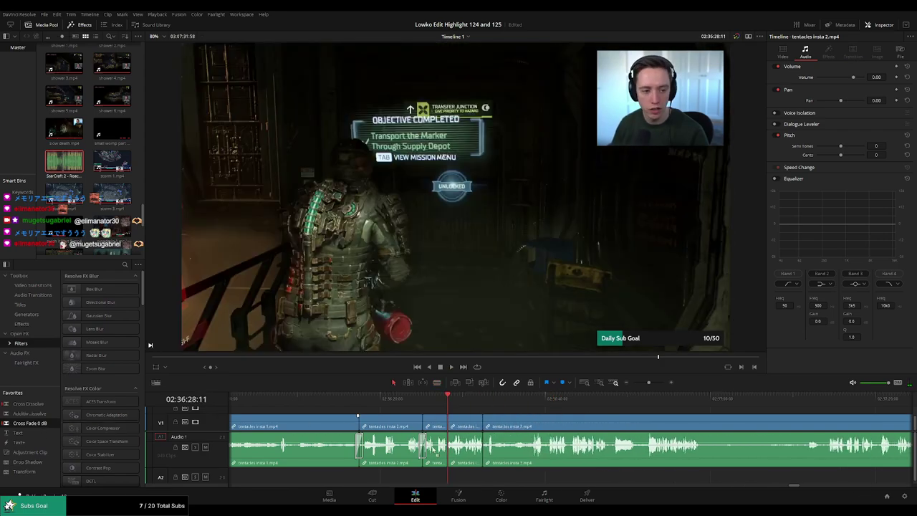
click(443, 400)
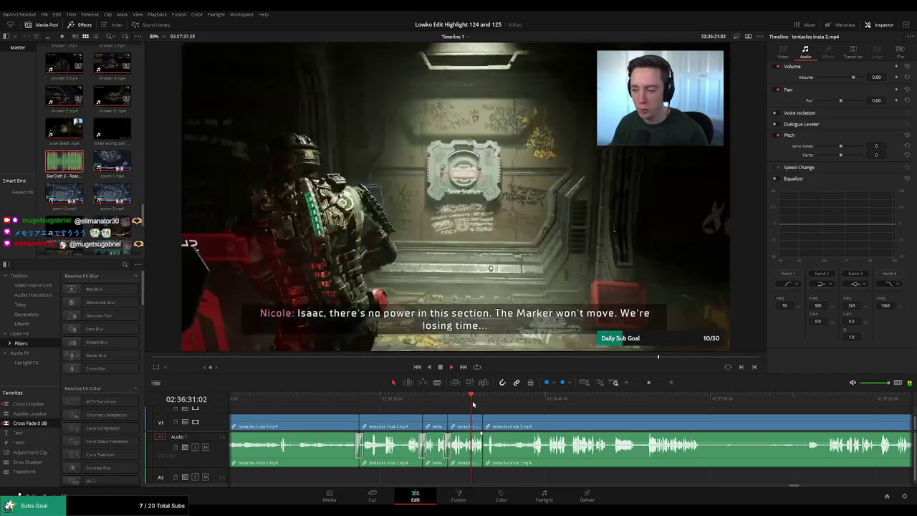
scroll(554, 419, right, 2)
drag(409, 399, 777, 398)
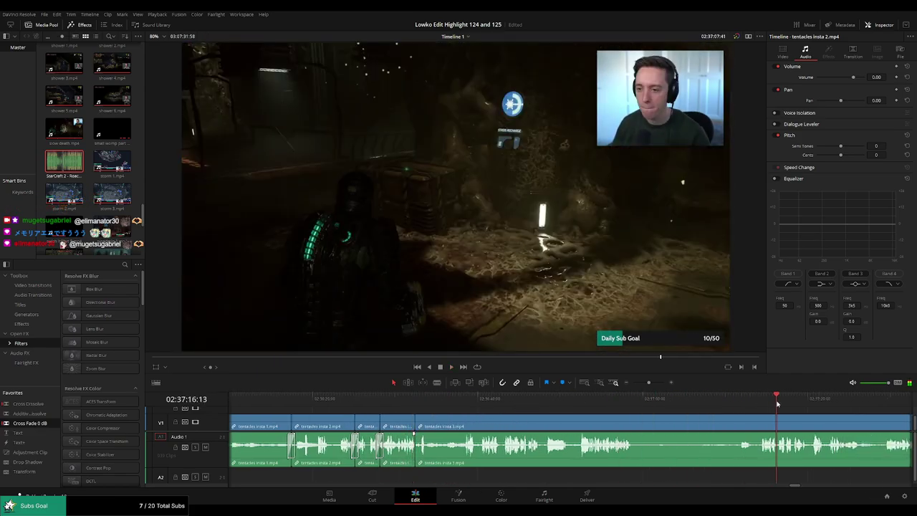
scroll(792, 407, right, 10)
click(621, 400)
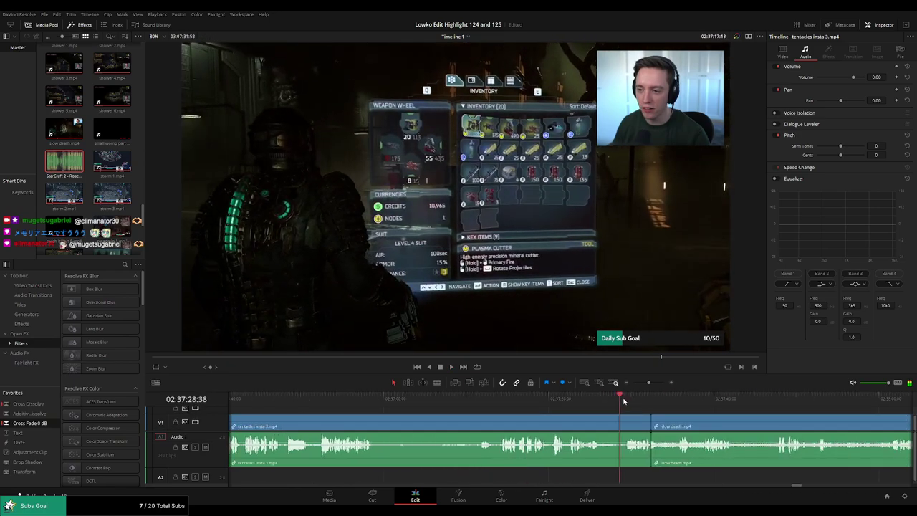
click(558, 425)
scroll(559, 425, down, 5)
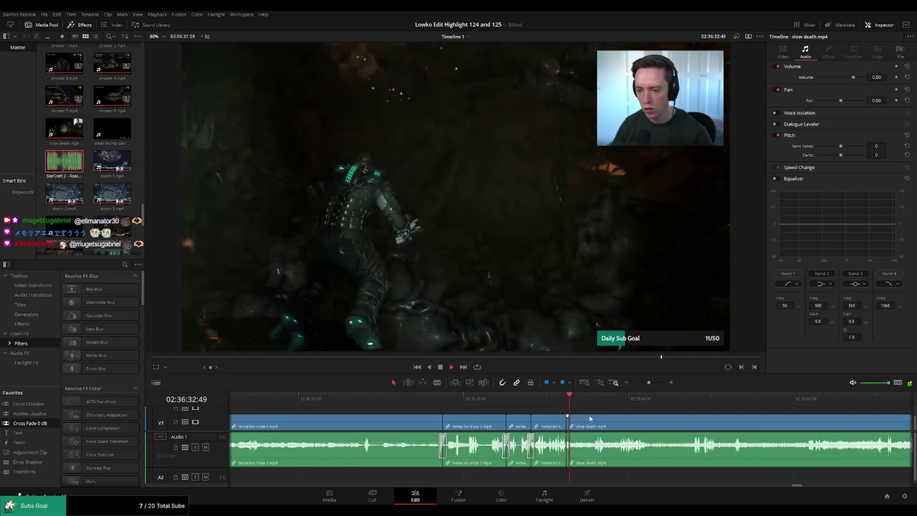
Ripple-delete a short unwanted piece of footage near the slow death section.
click(469, 400)
drag(469, 403, 569, 403)
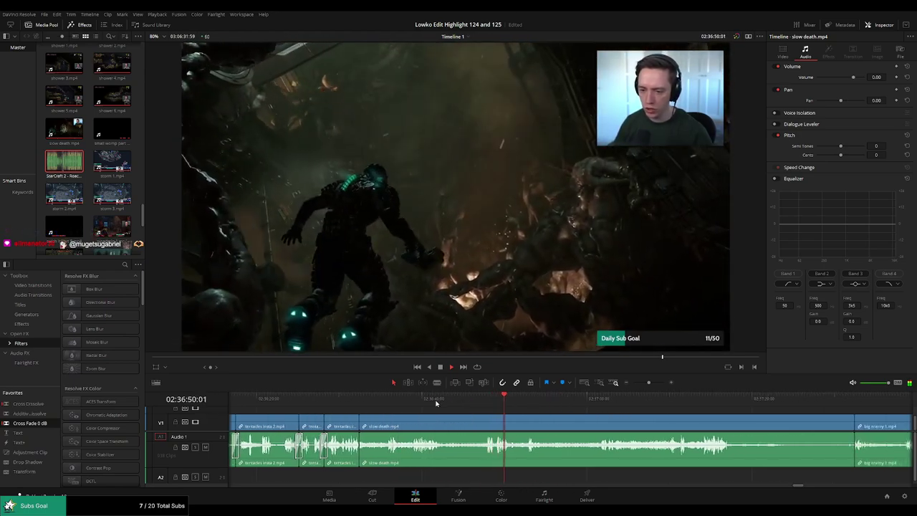
click(410, 399)
click(384, 410)
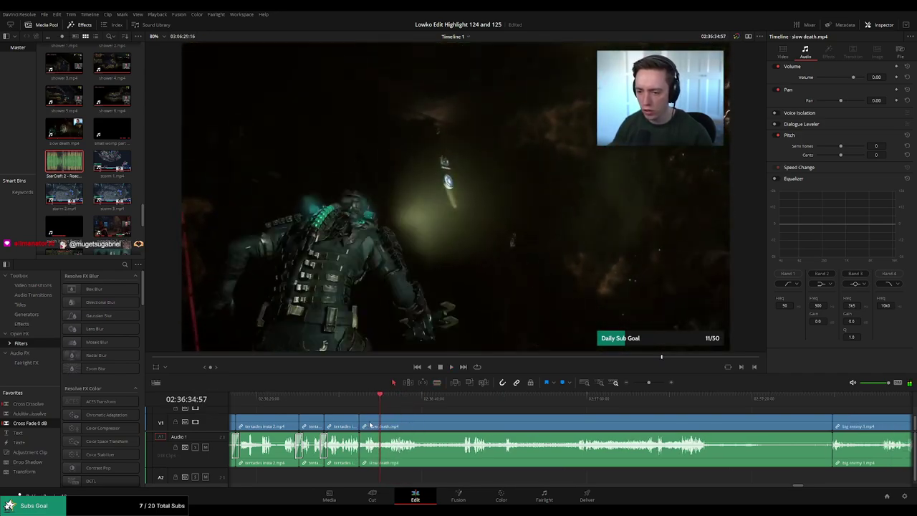
key(Delete)
Blade the slow death clip and ripple-delete the cut-off piece.
click(425, 410)
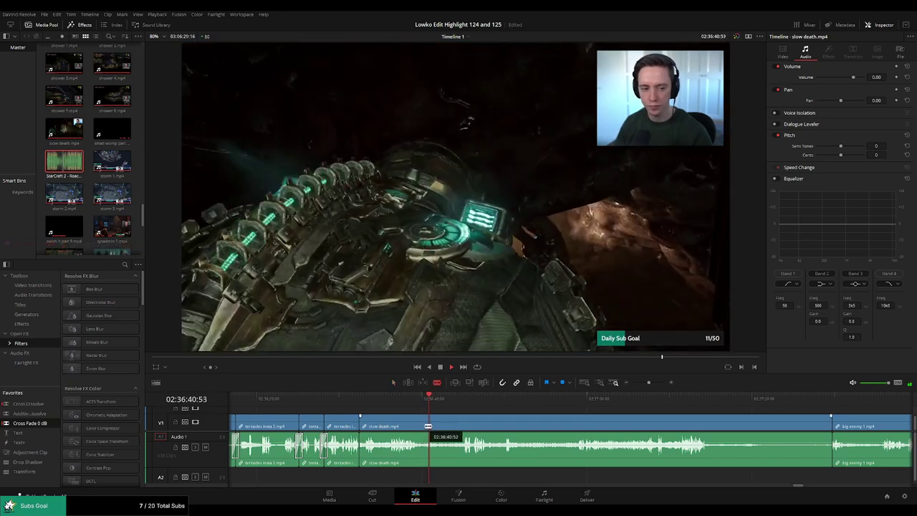
key(b)
click(424, 434)
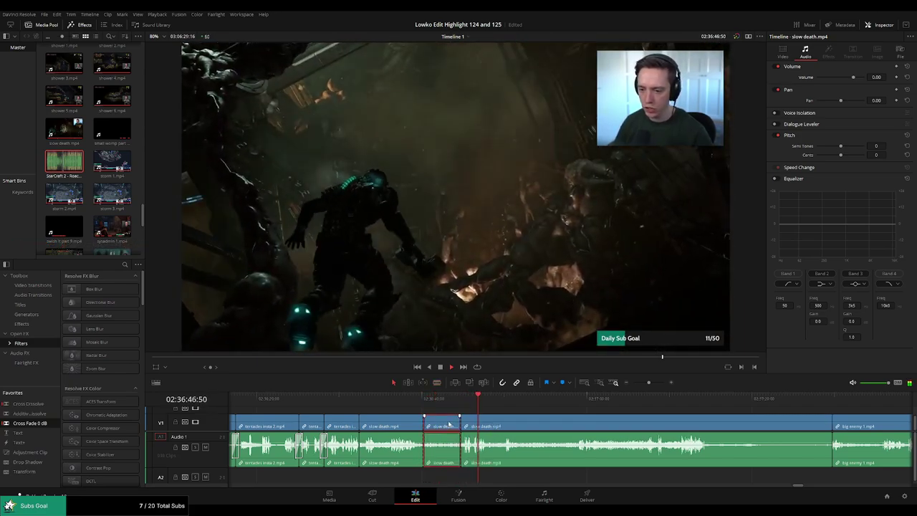
key(Delete)
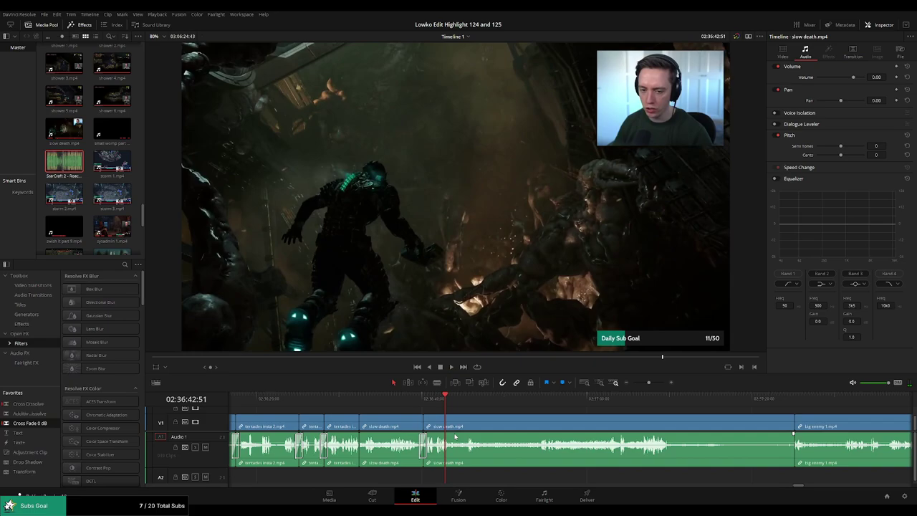
Split slow death again at the playhead near 02:37:04, delete the section, and replay.
key(space)
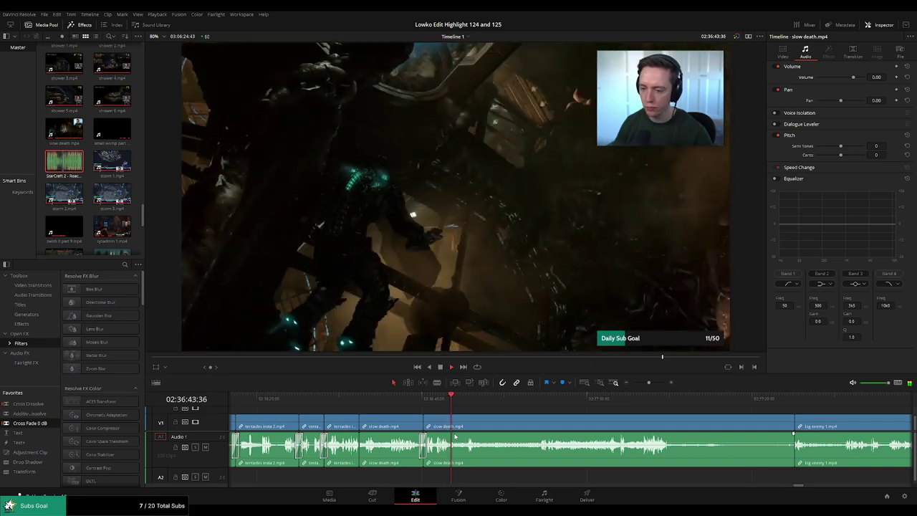
key(space)
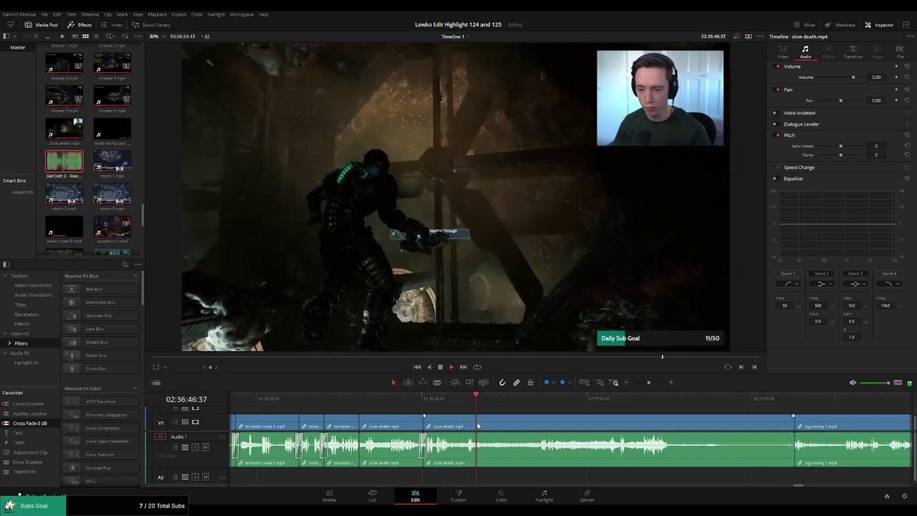
key(b)
key(ctrl+b)
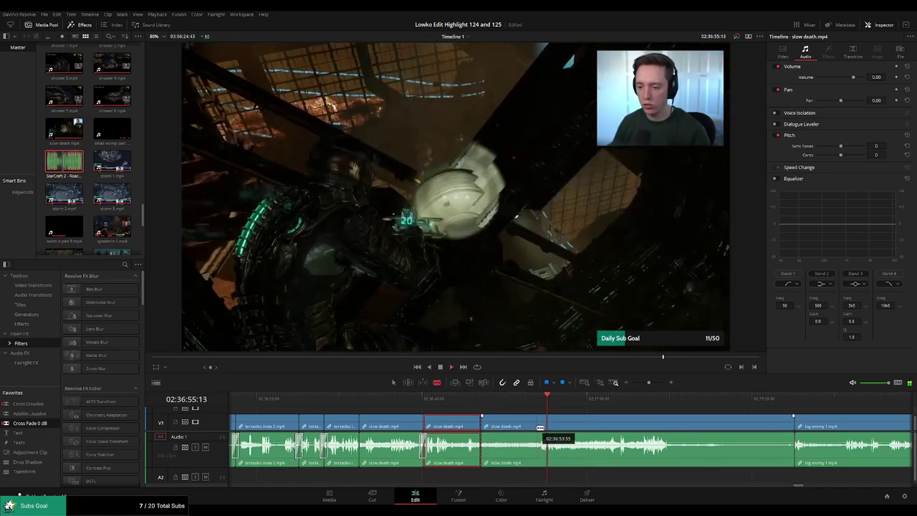
key(Delete)
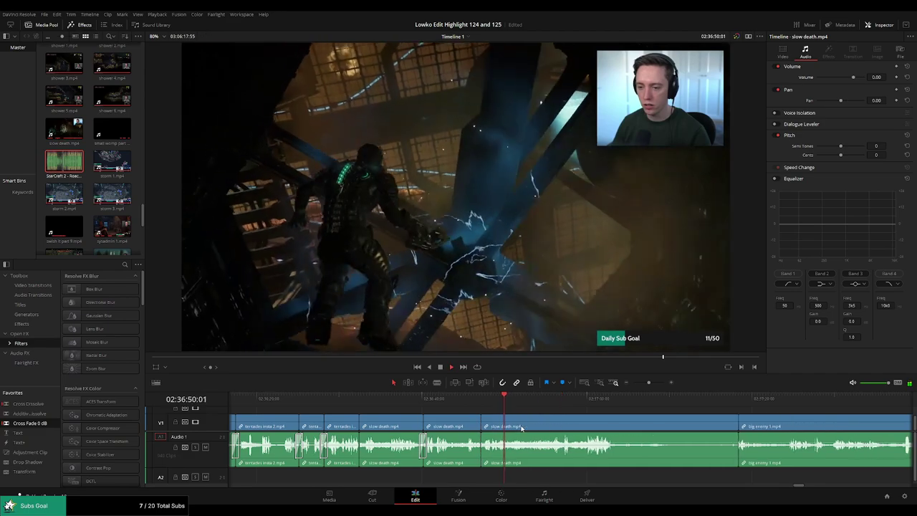
click(534, 398)
key(space)
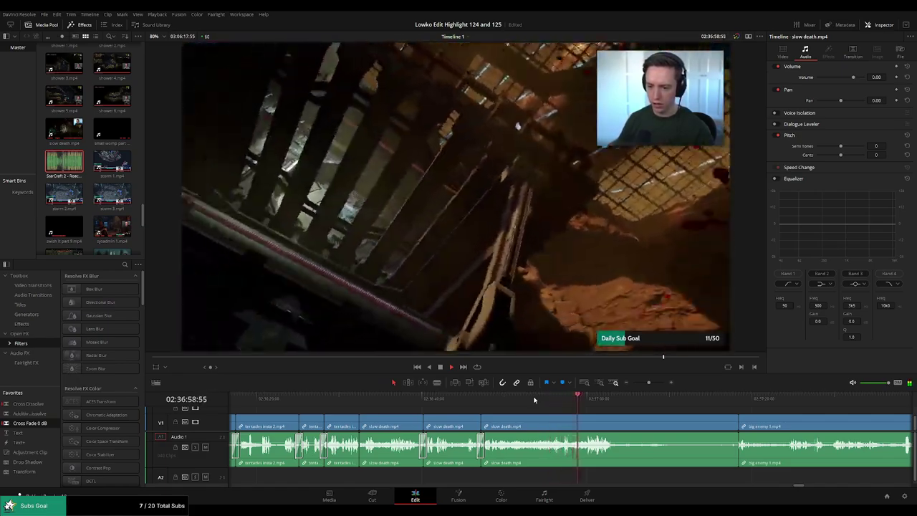
scroll(531, 405, right, 3)
scroll(529, 405, right, 1)
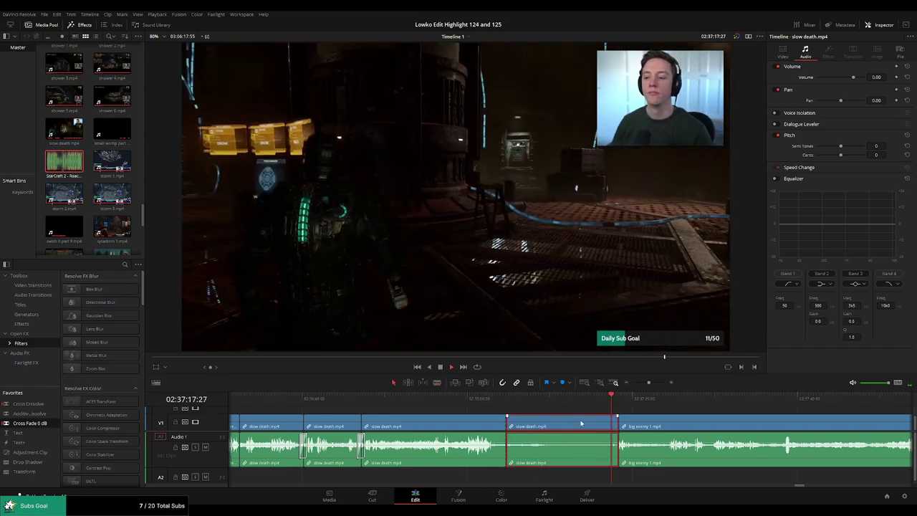
Ripple-delete the last slow death section so it runs into big enemy 1.
key(Delete)
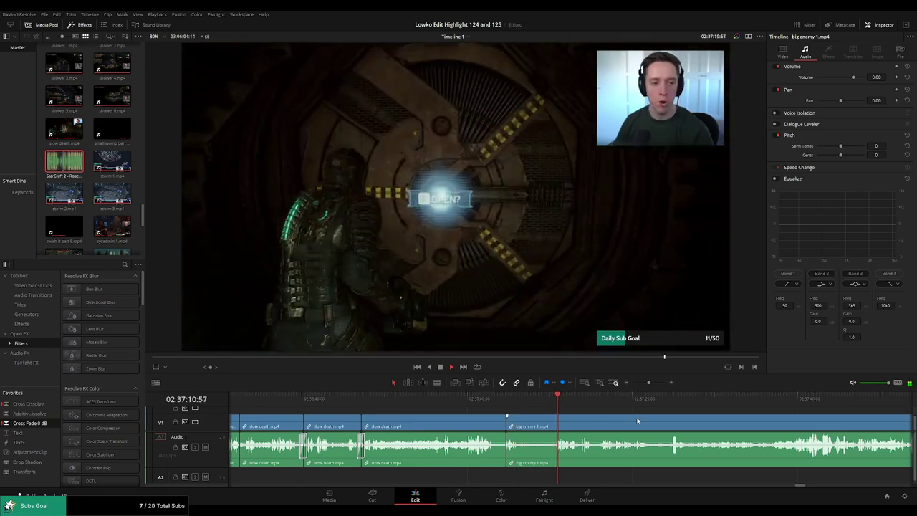
scroll(523, 407, right, 5)
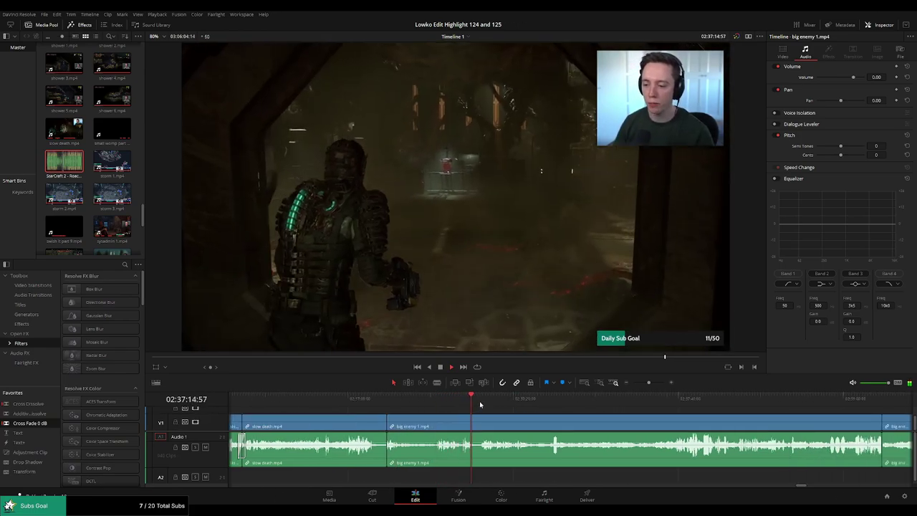
click(533, 405)
click(543, 406)
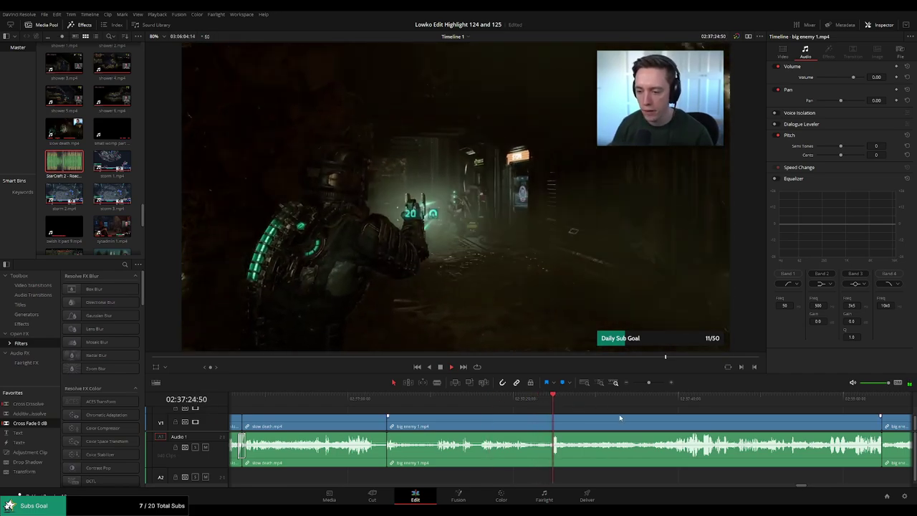
scroll(546, 409, right, 2)
Blade big enemy 1 at the playhead and ripple-delete the dull stretch before it.
key(b)
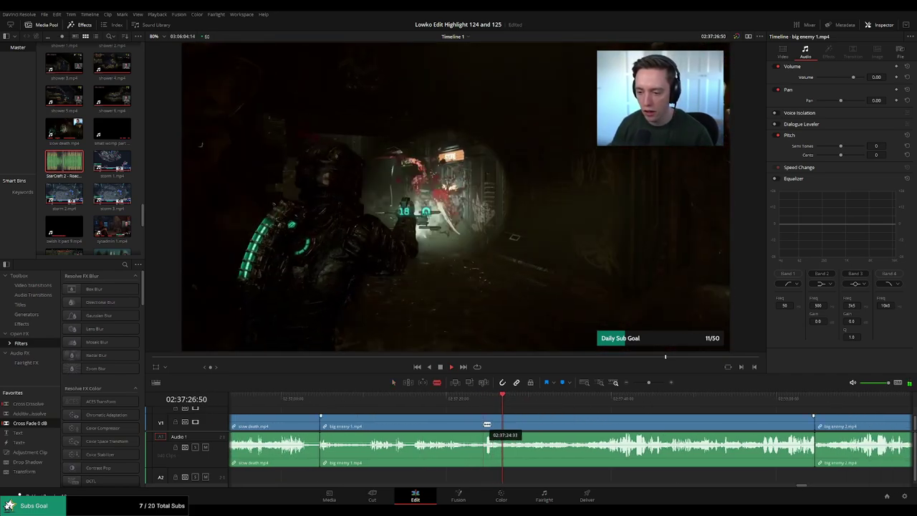
click(480, 426)
key(a)
click(437, 424)
key(Delete)
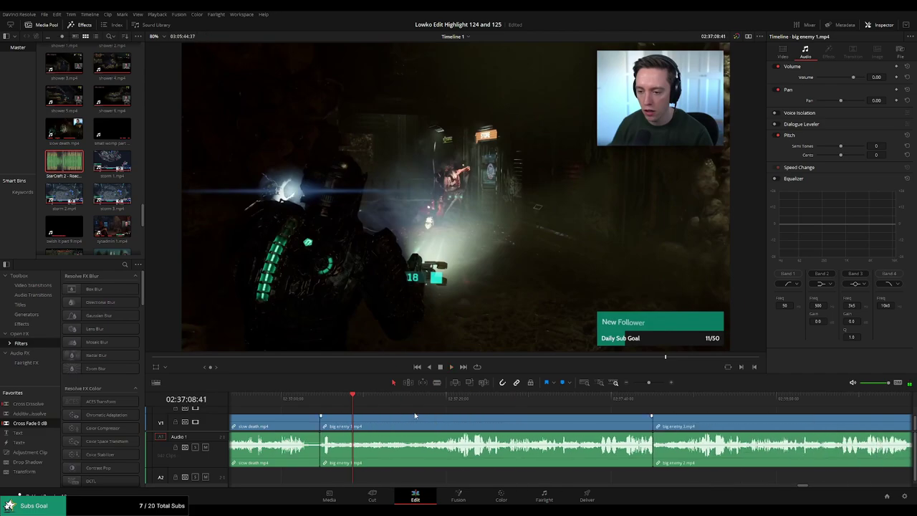
Scrub and play through big enemy 1 to review the tightened cut.
click(318, 399)
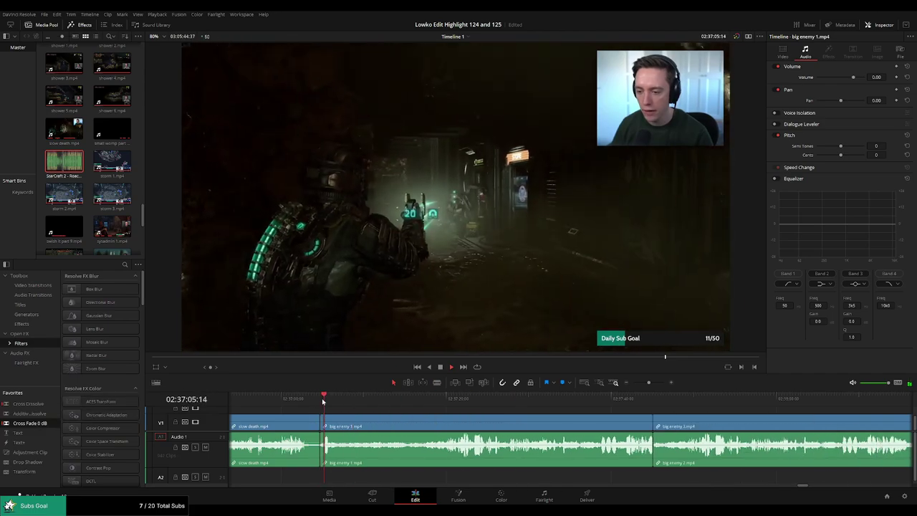
drag(362, 403, 417, 399)
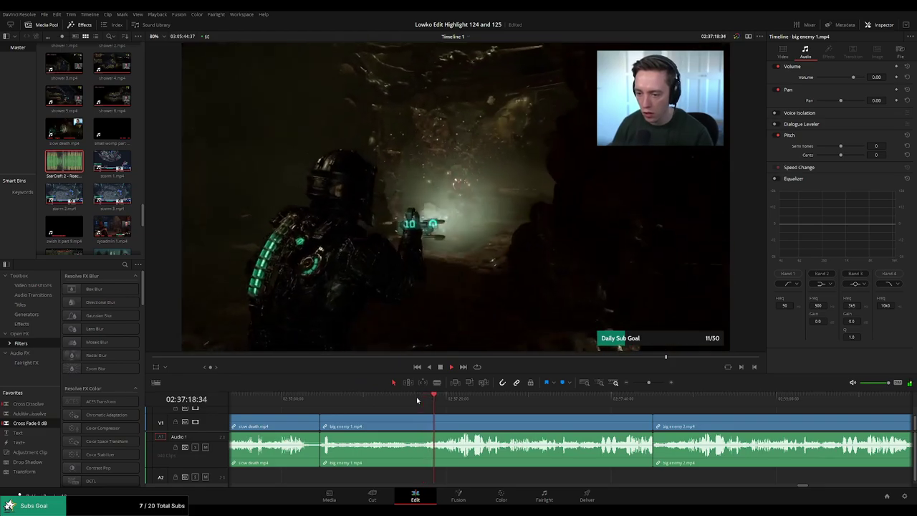
click(450, 400)
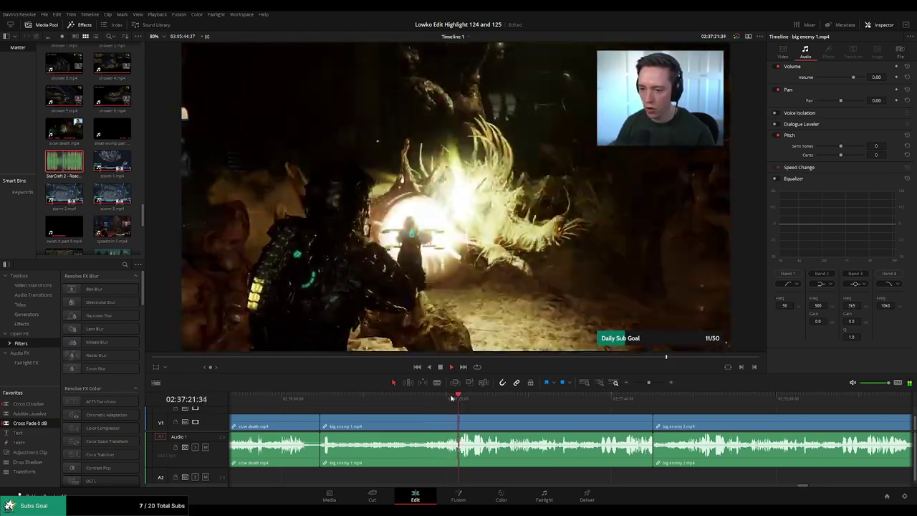
scroll(471, 411, right, 2)
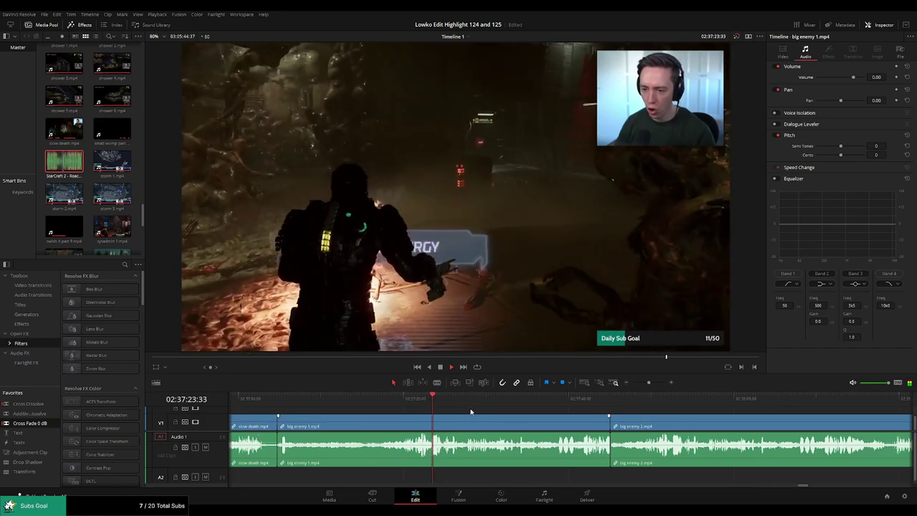
scroll(479, 412, right, 2)
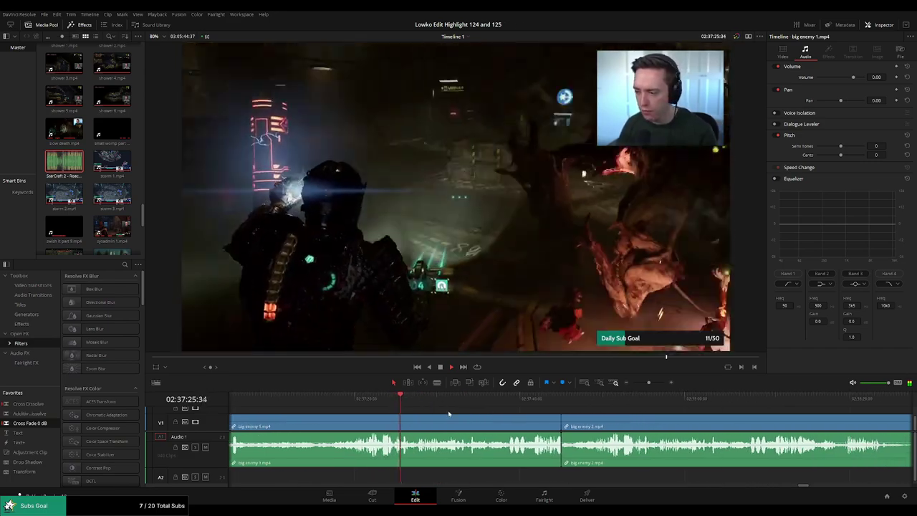
key(space)
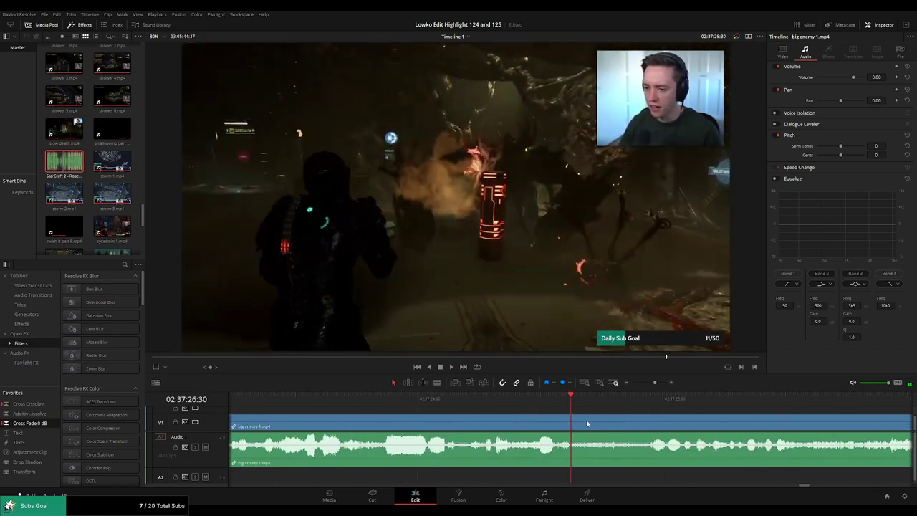
Split out a short middle piece of big enemy 1 and disable its audio.
click(484, 402)
drag(484, 403, 530, 407)
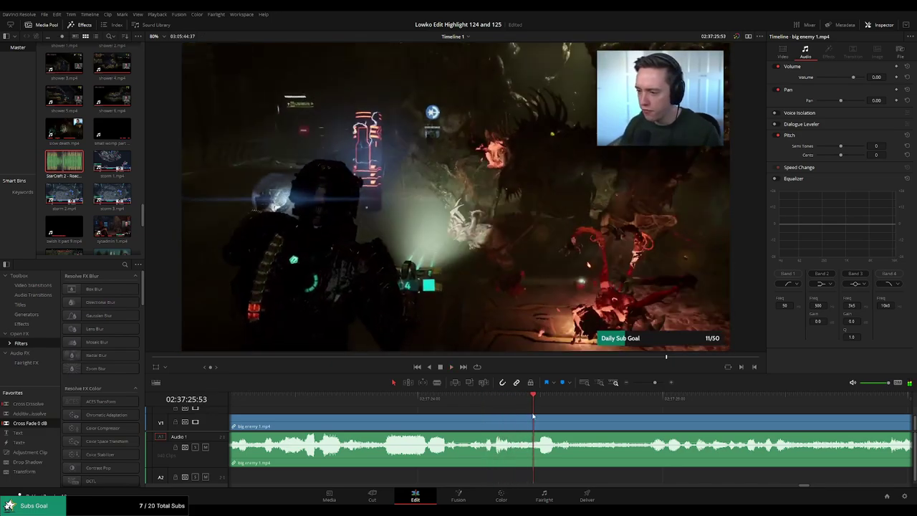
key(ctrl+b)
key(space)
key(space)
key(ctrl+b)
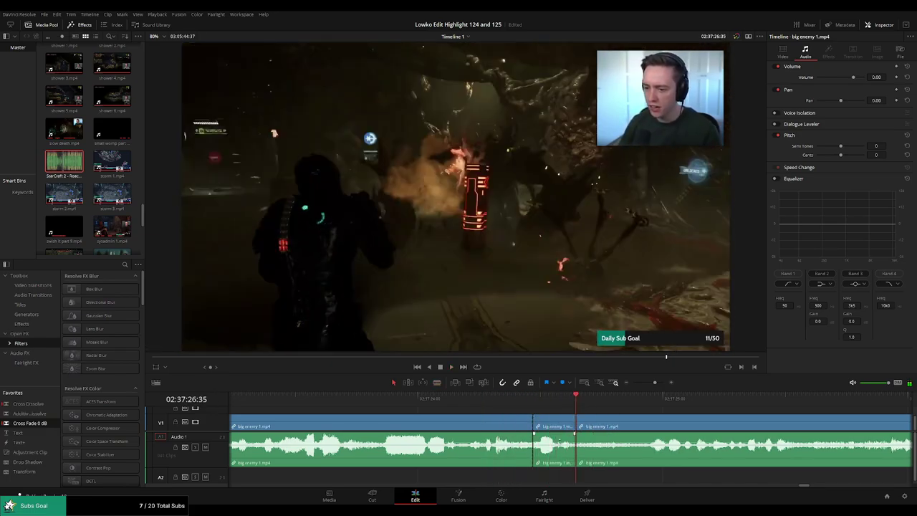
key(d)
Lay the StarCraft 2 Roach Quotes sound on A2 beneath the silenced piece and play it back.
double_click(64, 162)
drag(570, 476, 534, 475)
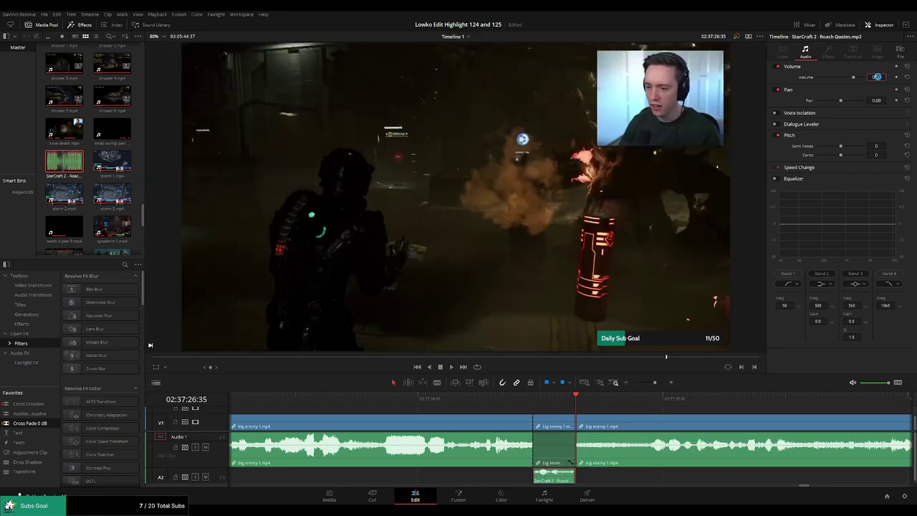
key(space)
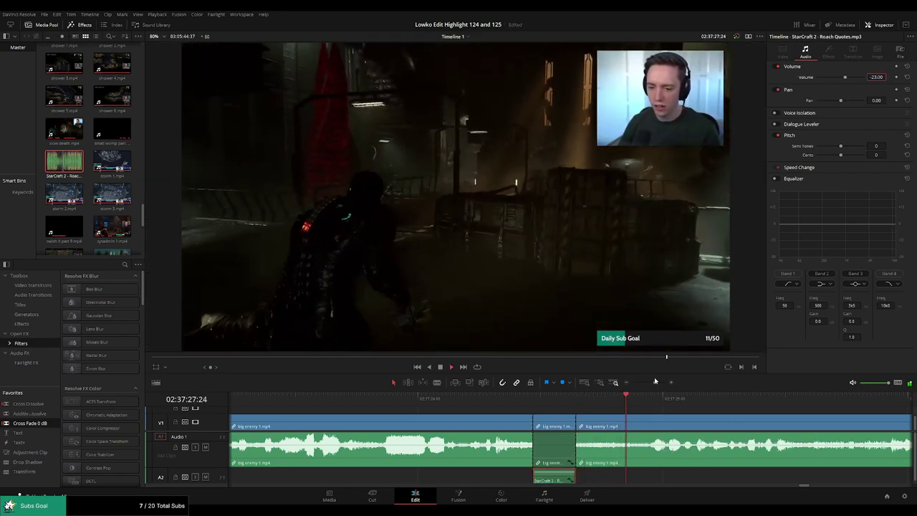
scroll(645, 412, down, 3)
scroll(450, 407, right, 3)
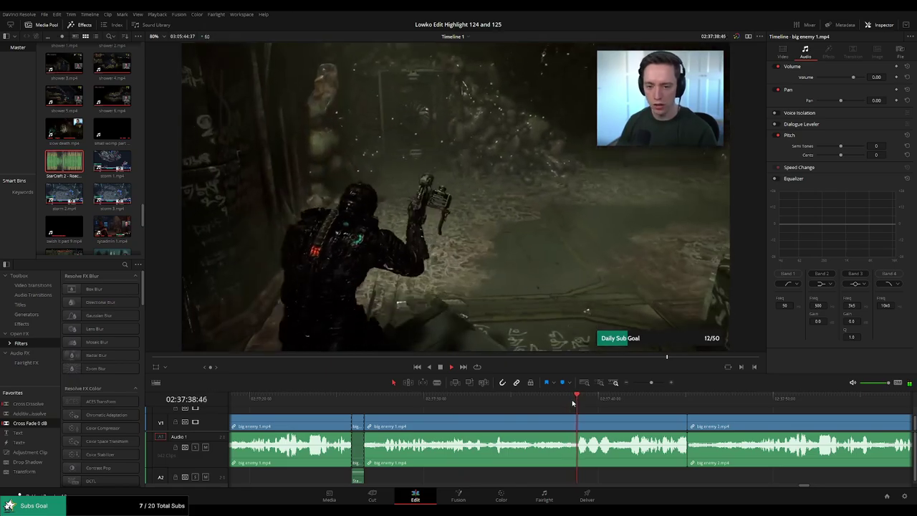
click(757, 399)
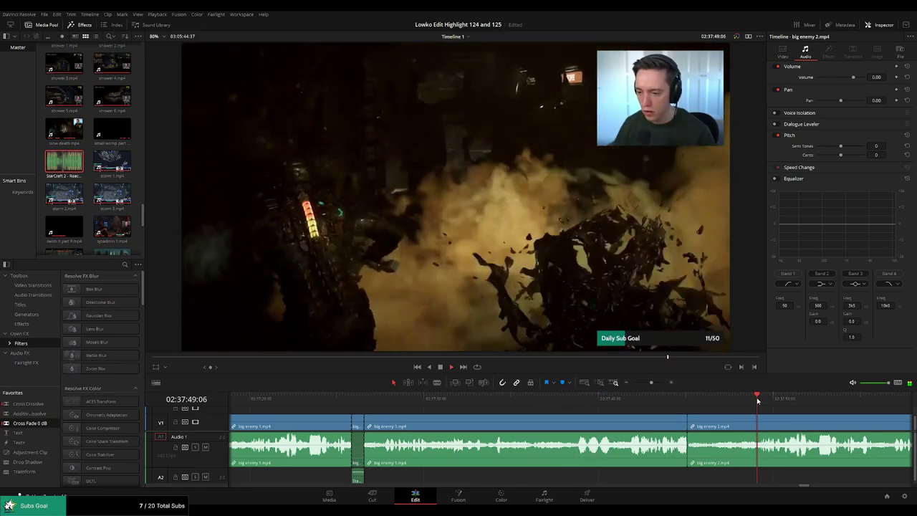
click(484, 398)
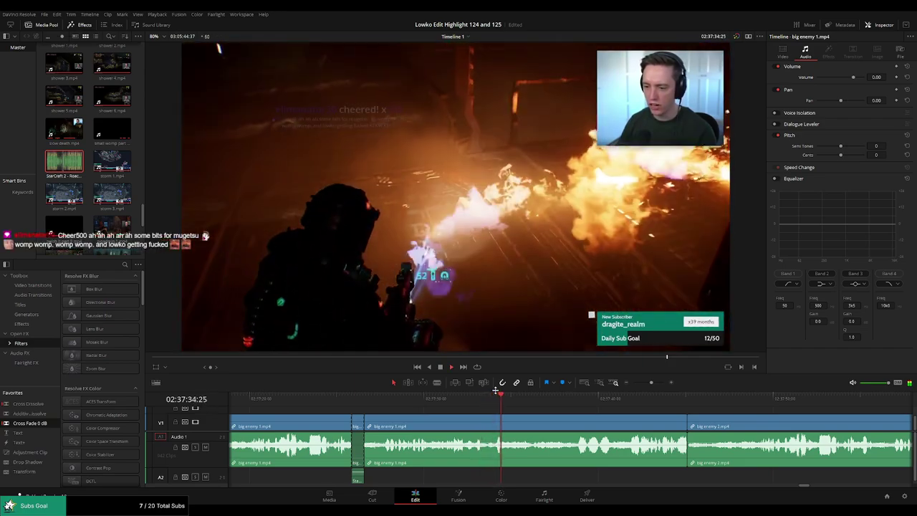
click(379, 398)
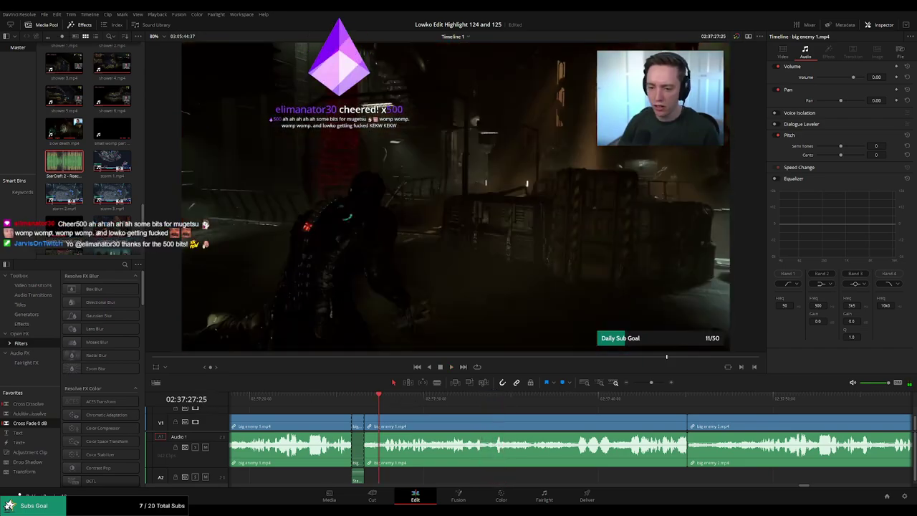
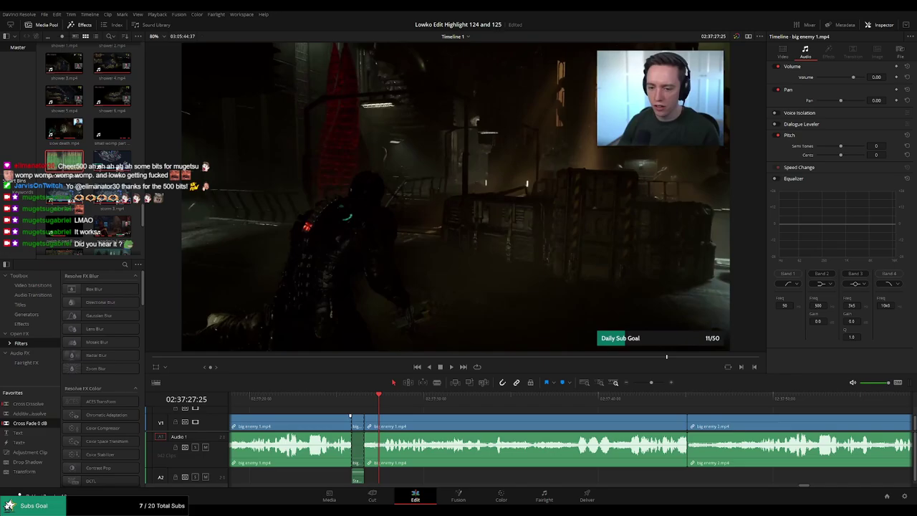
Ripple delete the repeated middle big enemy 1.mp4 clip from Timeline 1.
click(757, 398)
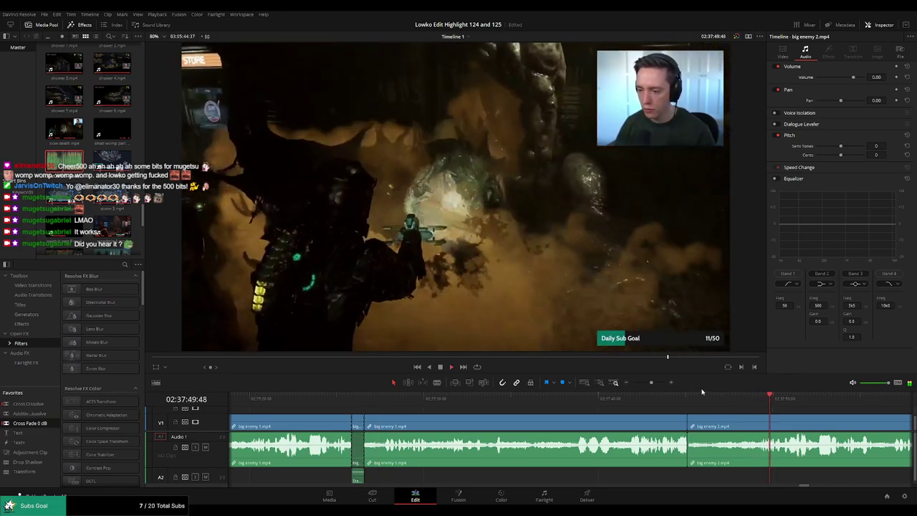
drag(652, 385, 649, 383)
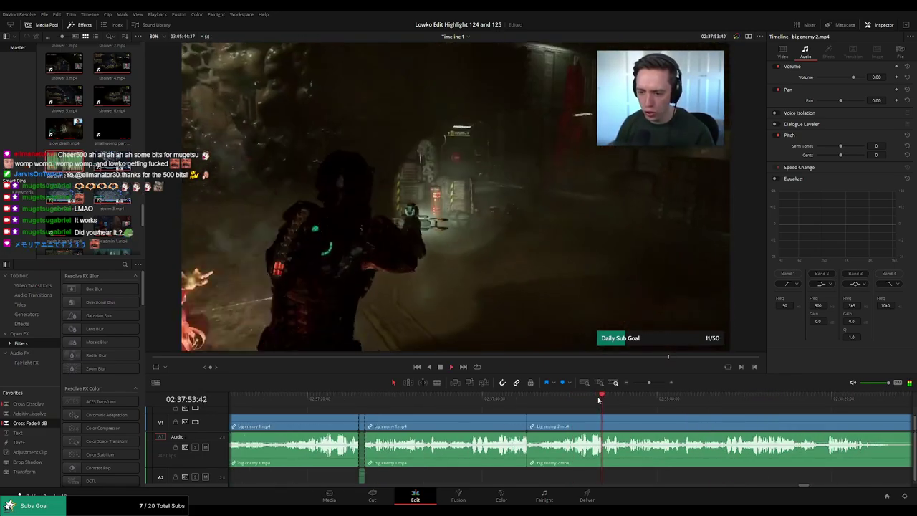
click(364, 396)
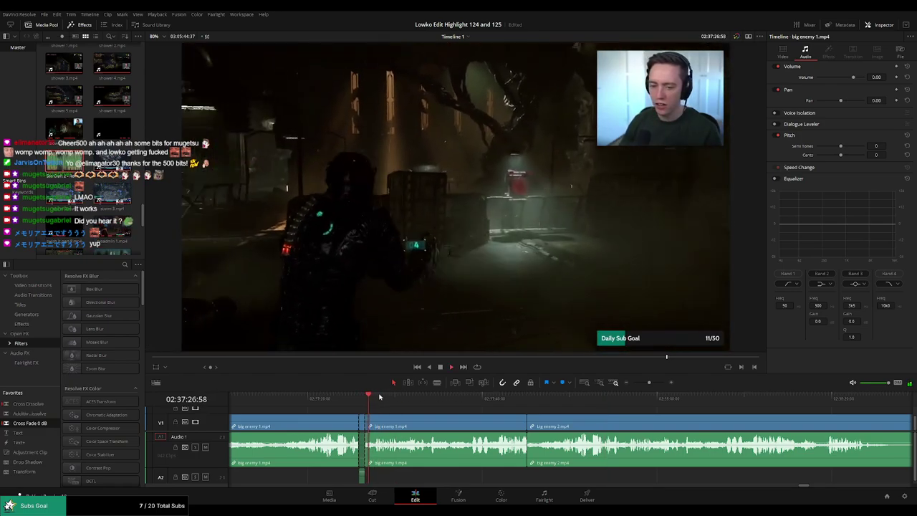
click(414, 427)
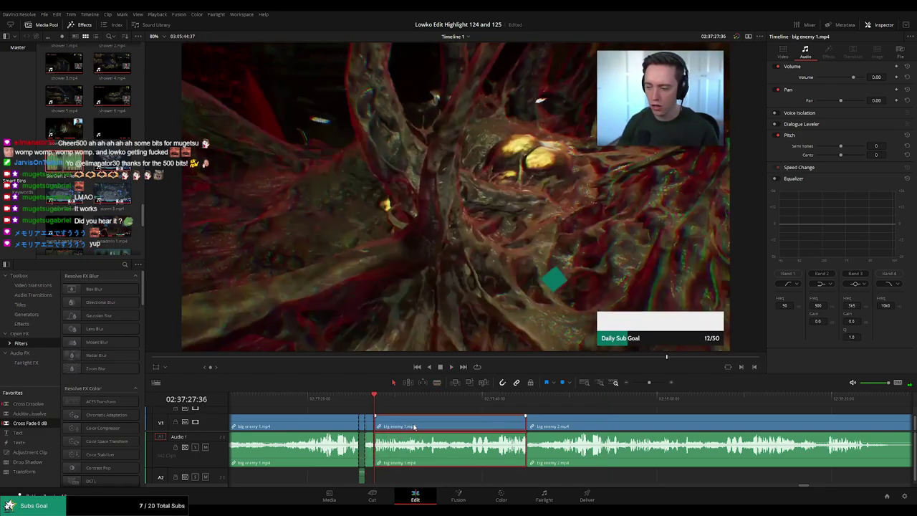
key(Delete)
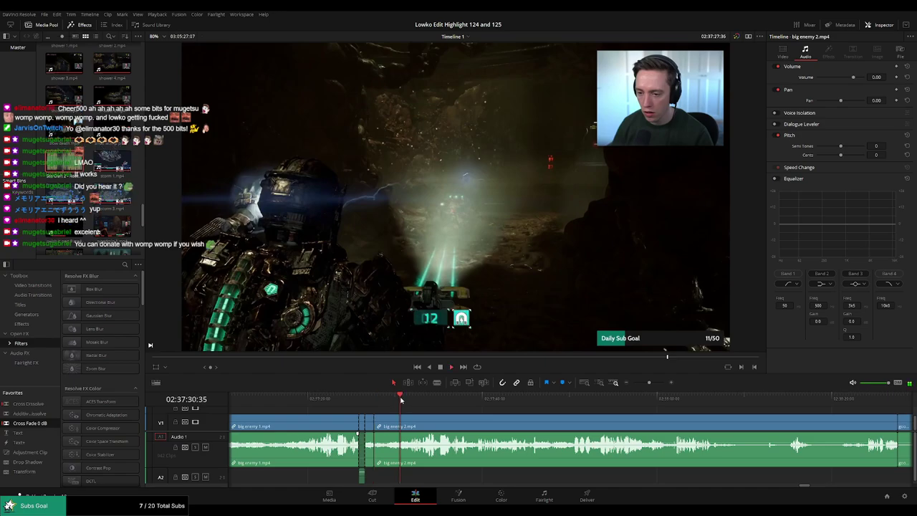
Split big enemy 2.mp4 at the chosen frame, ripple delete the unwanted stretch, and review the join.
drag(400, 401, 357, 396)
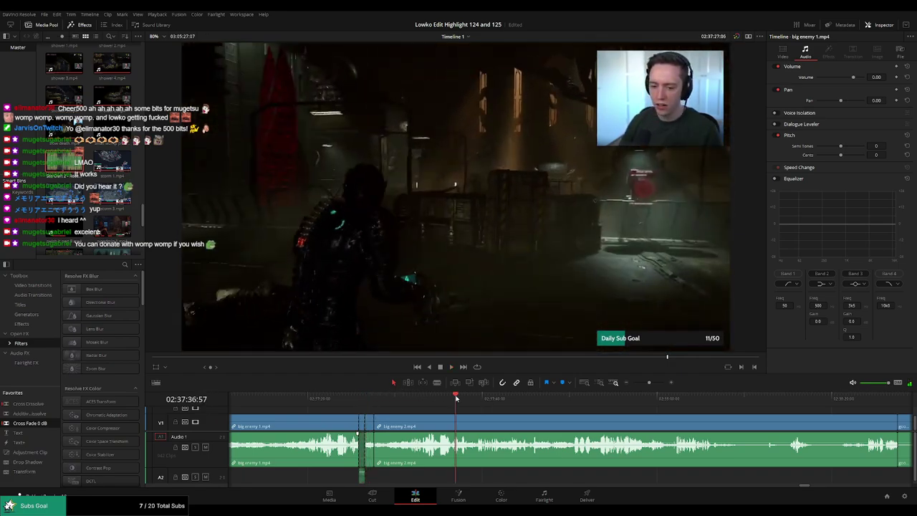
drag(456, 399, 477, 400)
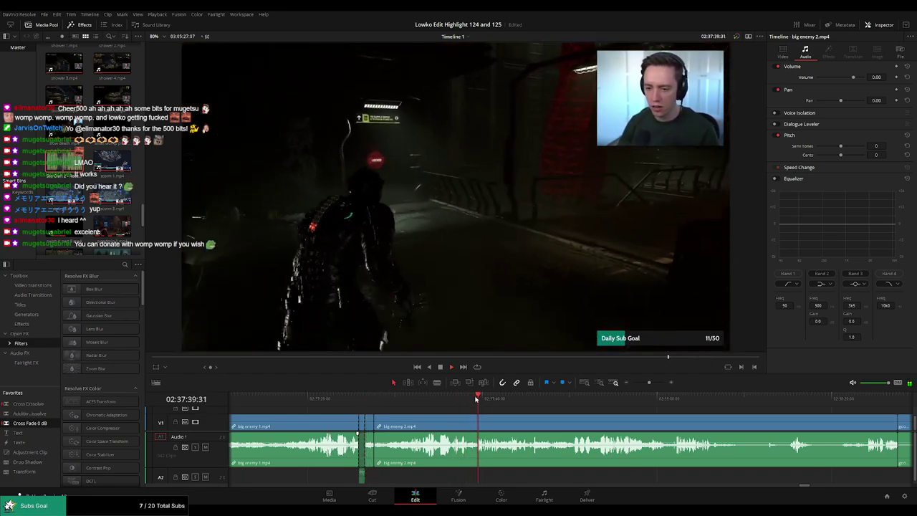
key(space)
scroll(491, 423, down, 1)
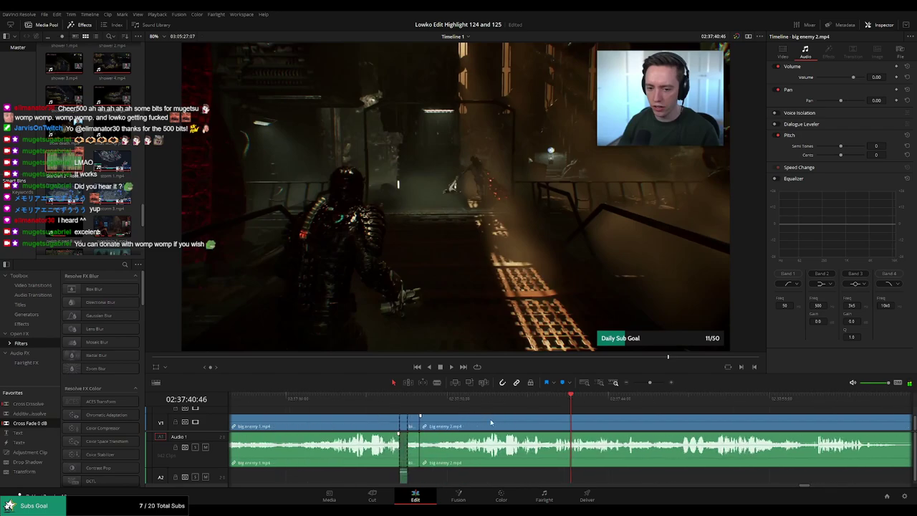
key(ctrl+z)
click(525, 430)
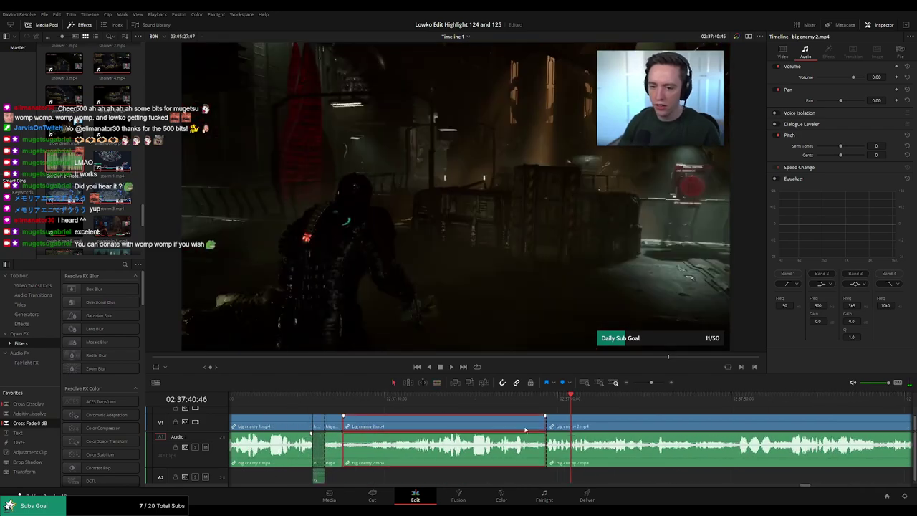
key(Delete)
click(332, 399)
key(space)
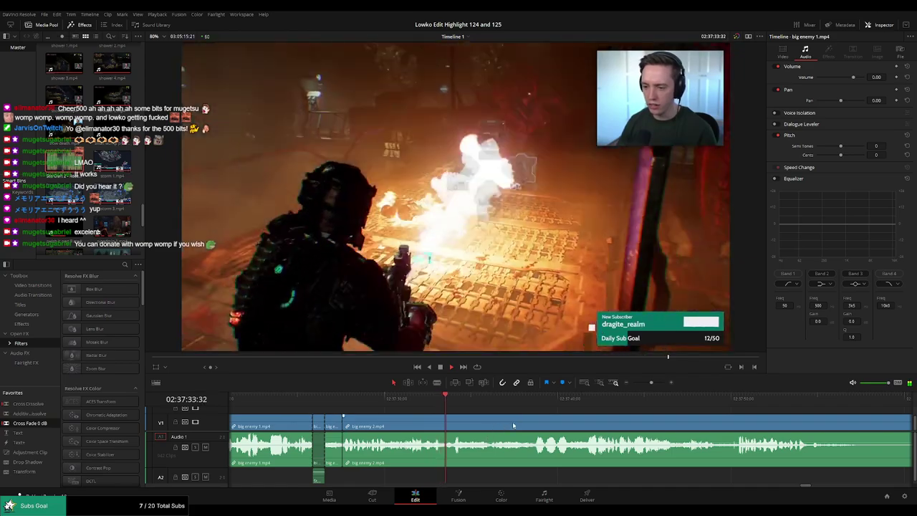
Blade-cut big enemy 2.mp4 and ripple delete the short sliver.
scroll(450, 422, down, 2)
scroll(449, 419, down, 1)
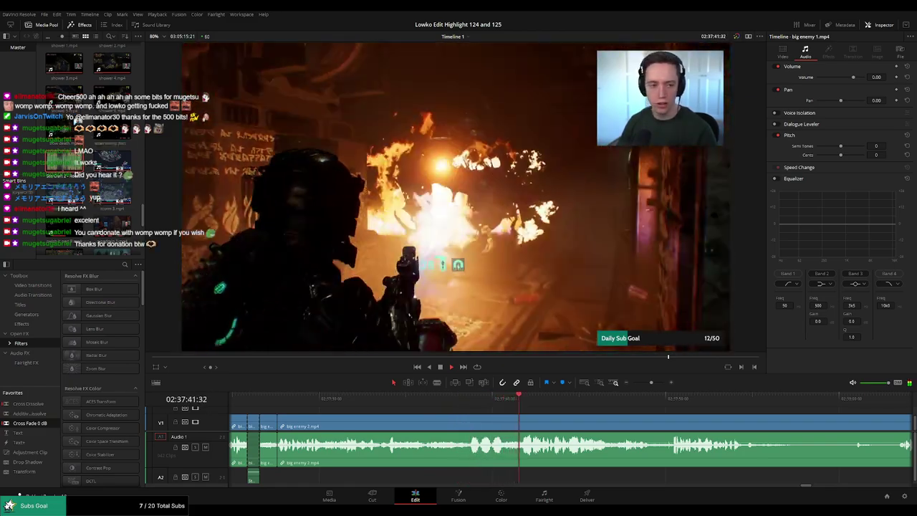
scroll(503, 409, right, 3)
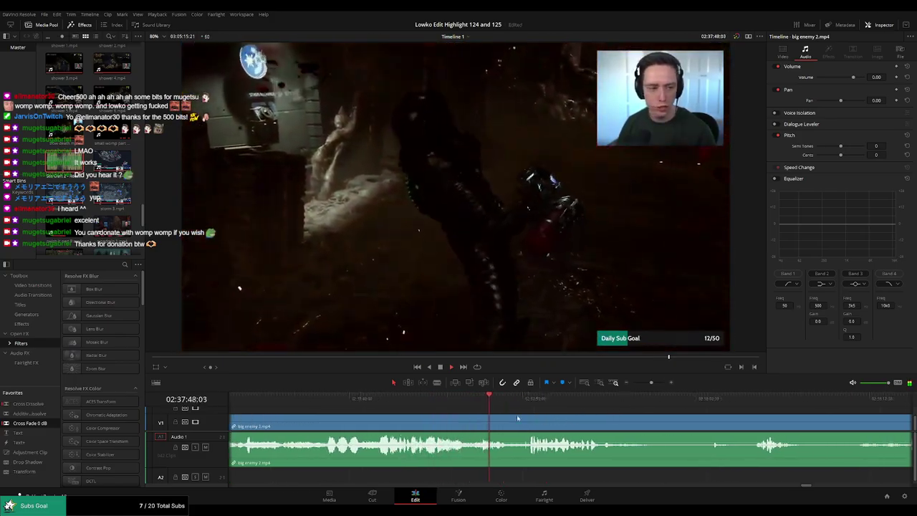
scroll(430, 406, right, 3)
click(429, 399)
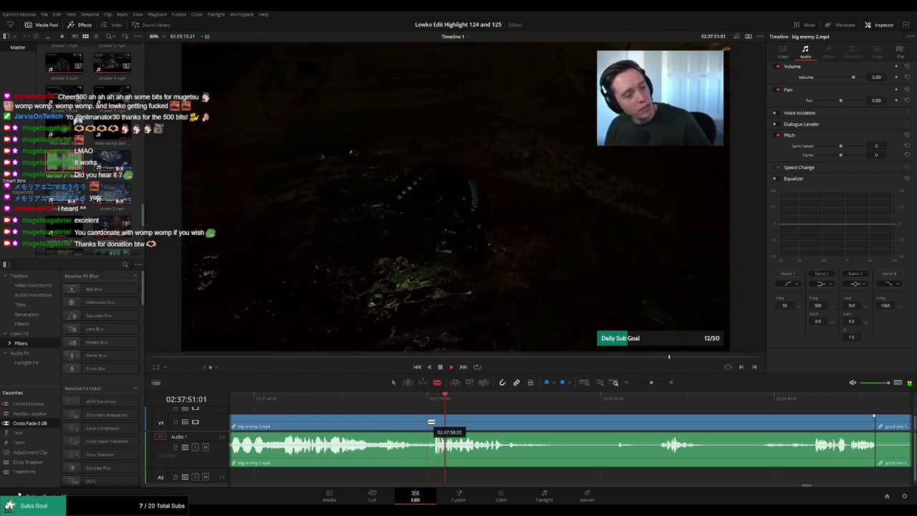
click(431, 423)
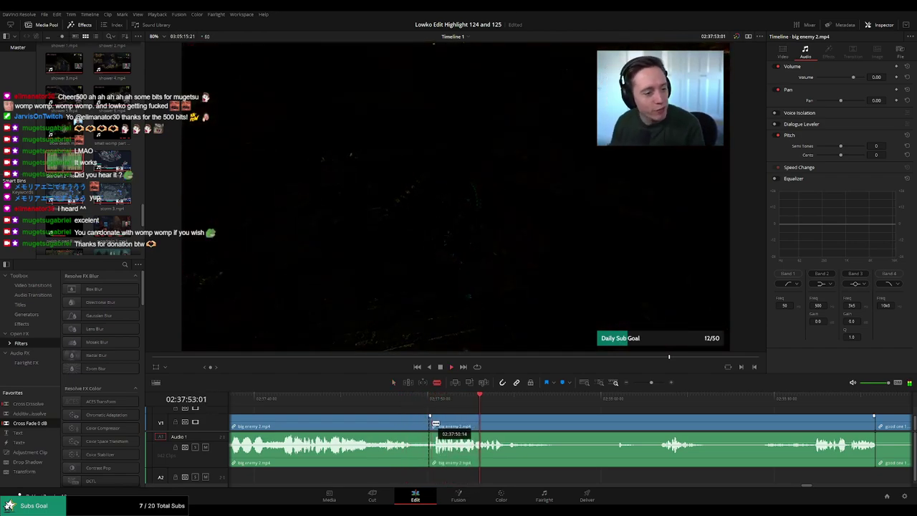
key(a)
key(Delete)
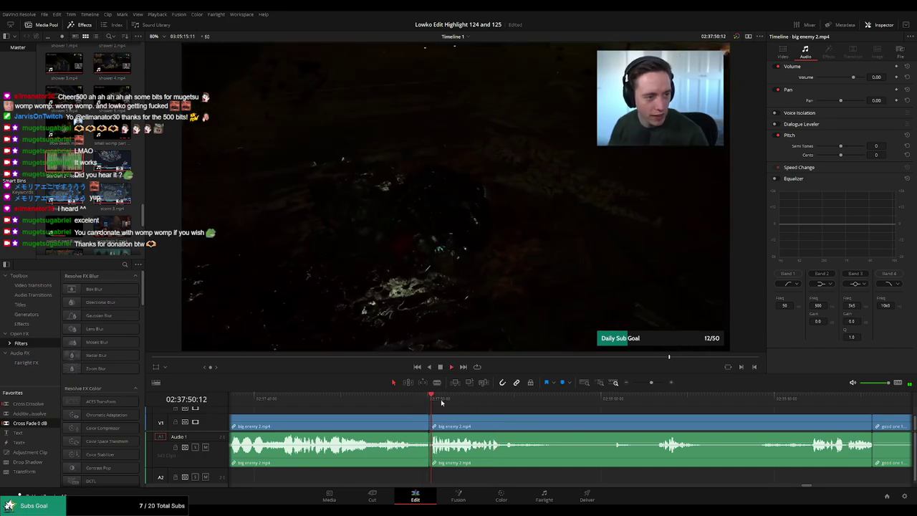
Cut big enemy 2.mp4 further ahead and ripple delete the earlier section.
click(490, 401)
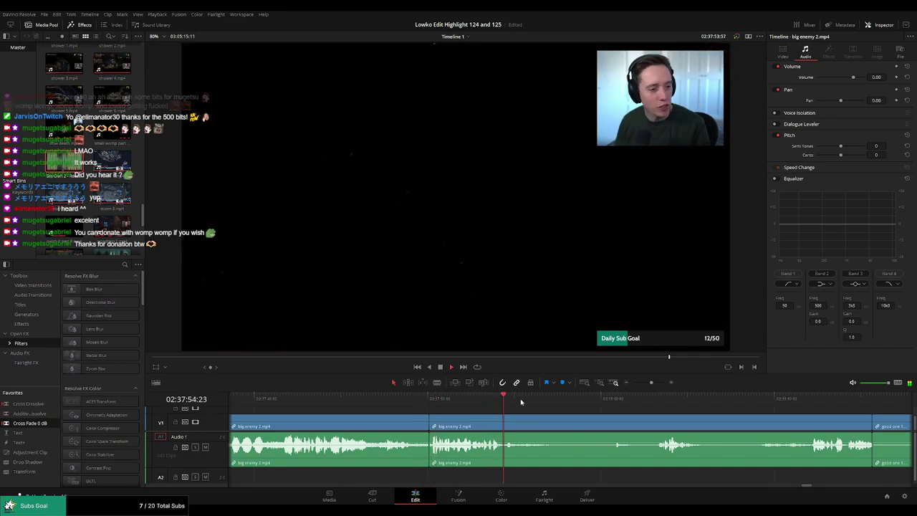
click(653, 394)
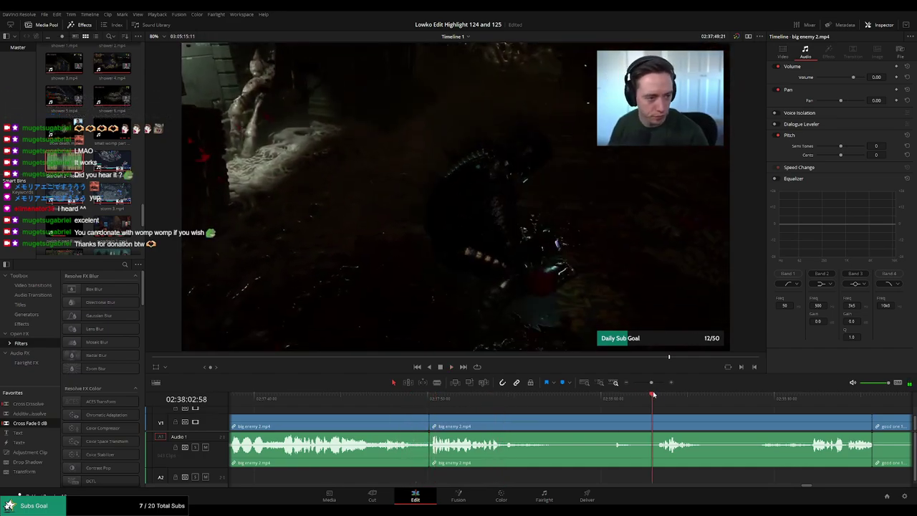
scroll(645, 430, right, 5)
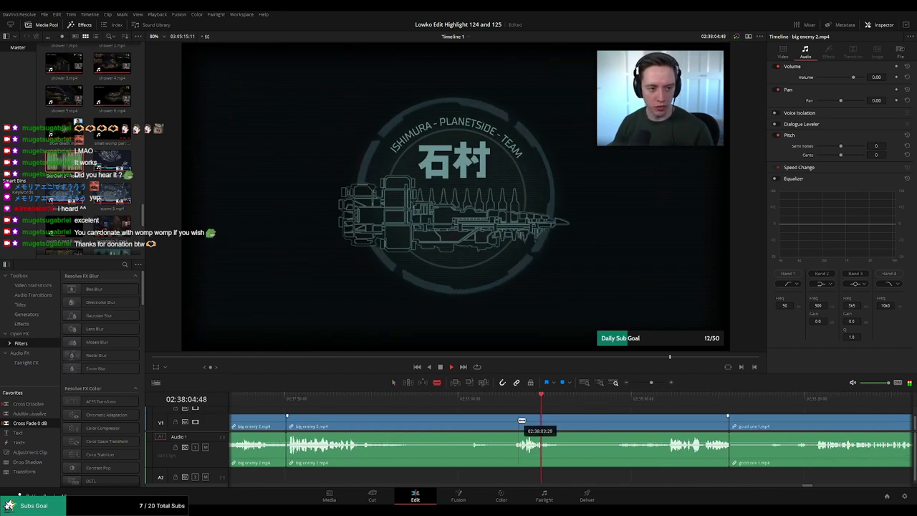
click(516, 421)
key(Delete)
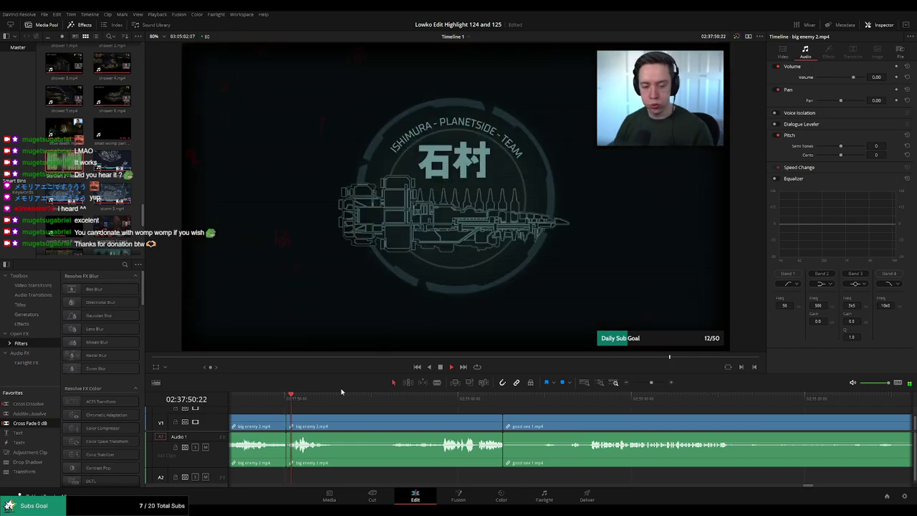
Check the audio cross fade on the first big enemy 2.mp4 join and its duration.
click(280, 401)
key(space)
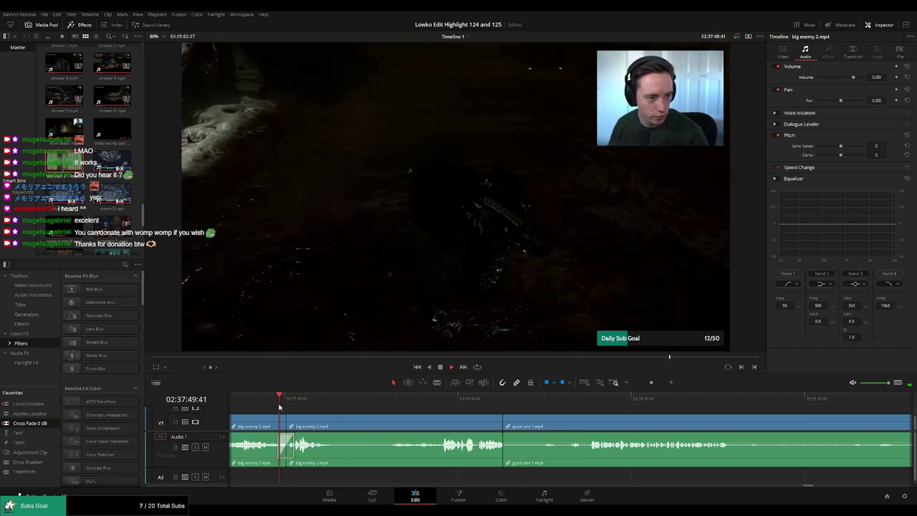
click(290, 448)
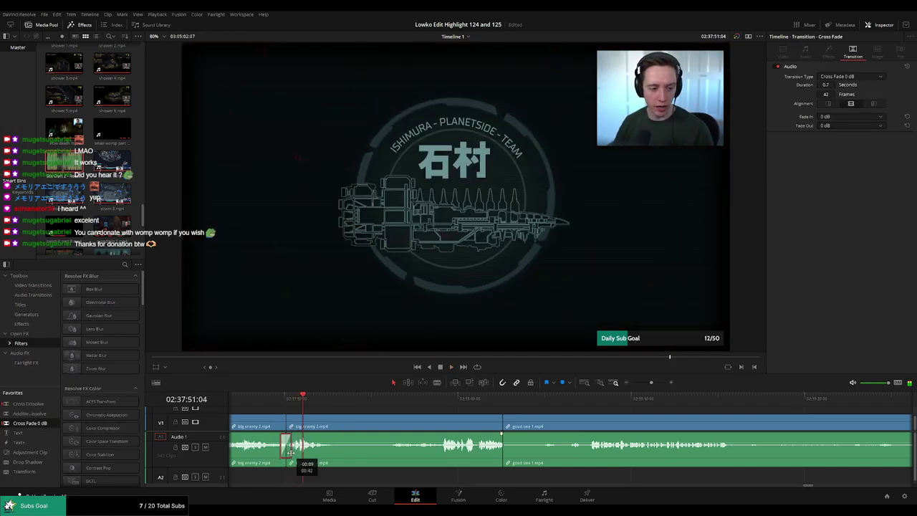
click(279, 401)
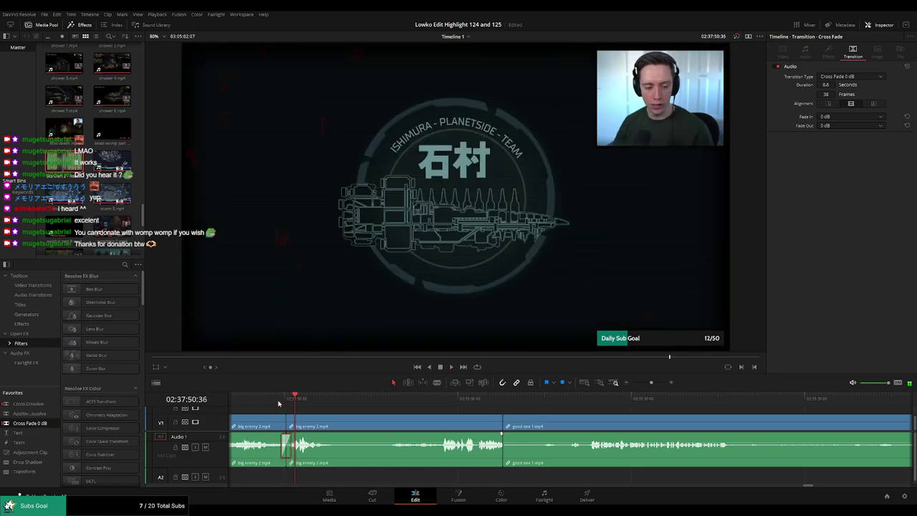
click(284, 437)
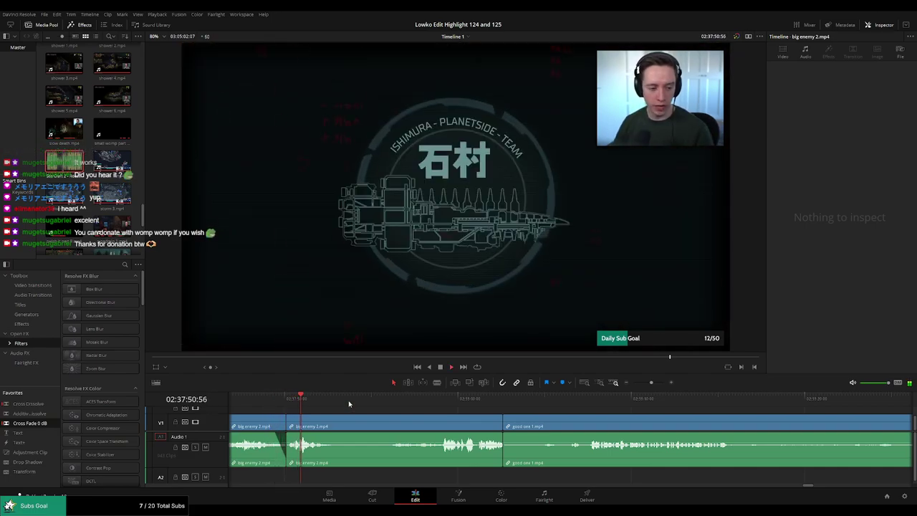
Blade-cut big enemy 2.mp4 and ripple delete the middle section before good one 1.mp4.
scroll(317, 414, right, 1)
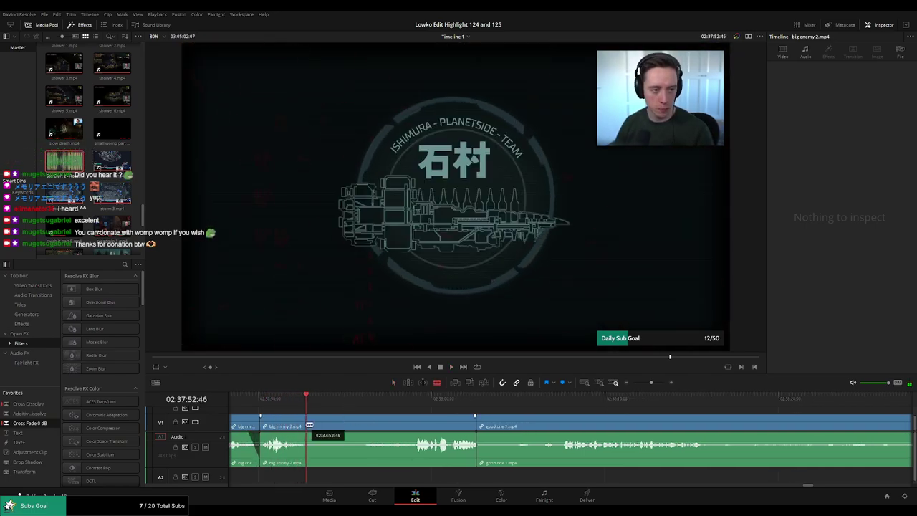
click(310, 425)
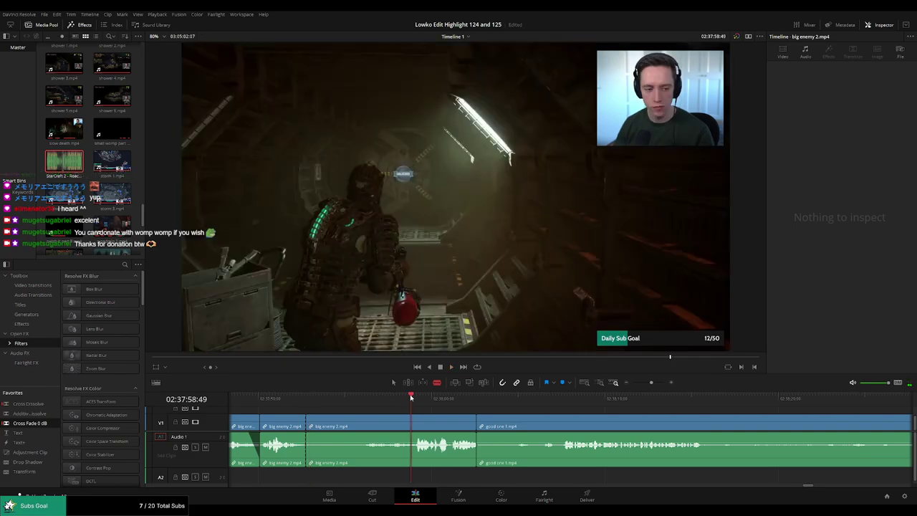
key(a)
click(401, 422)
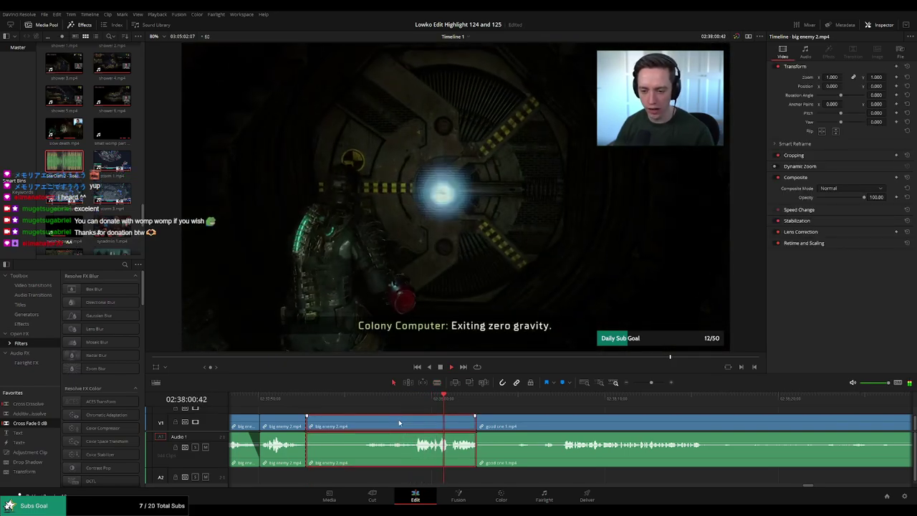
key(Delete)
click(394, 398)
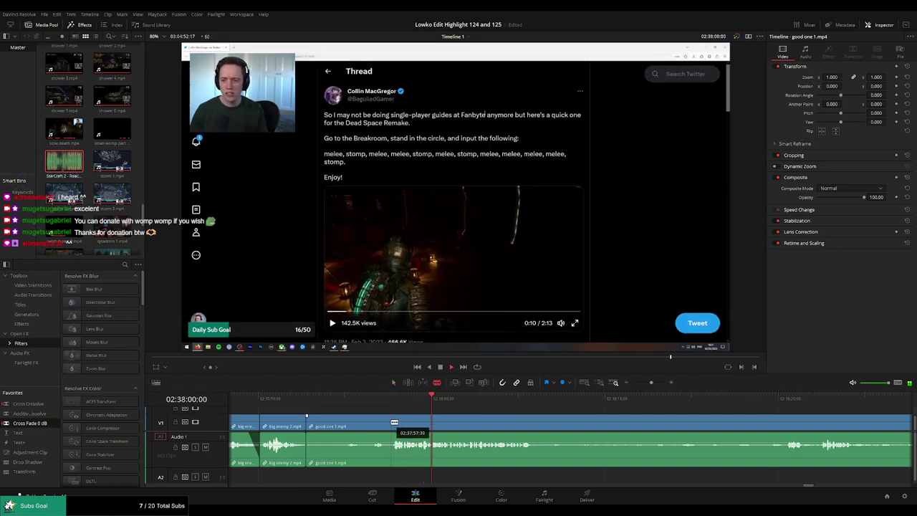
click(389, 425)
key(Delete)
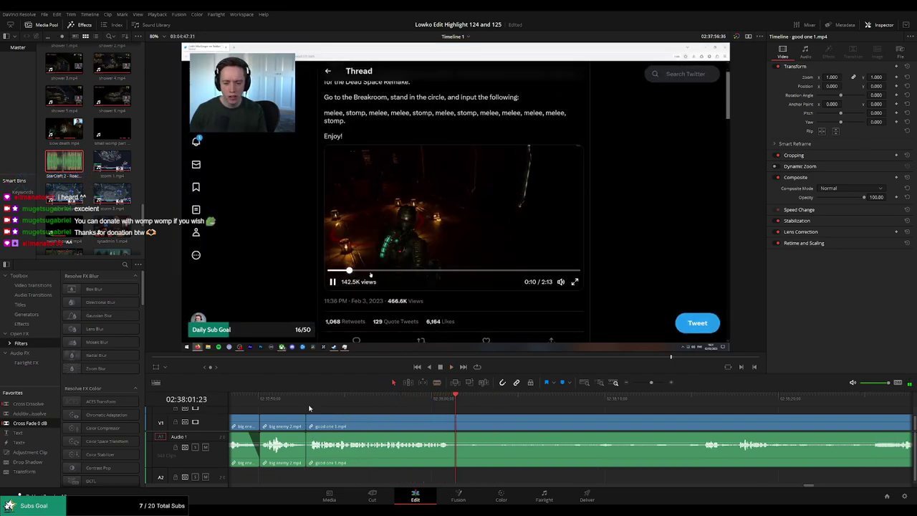
click(288, 399)
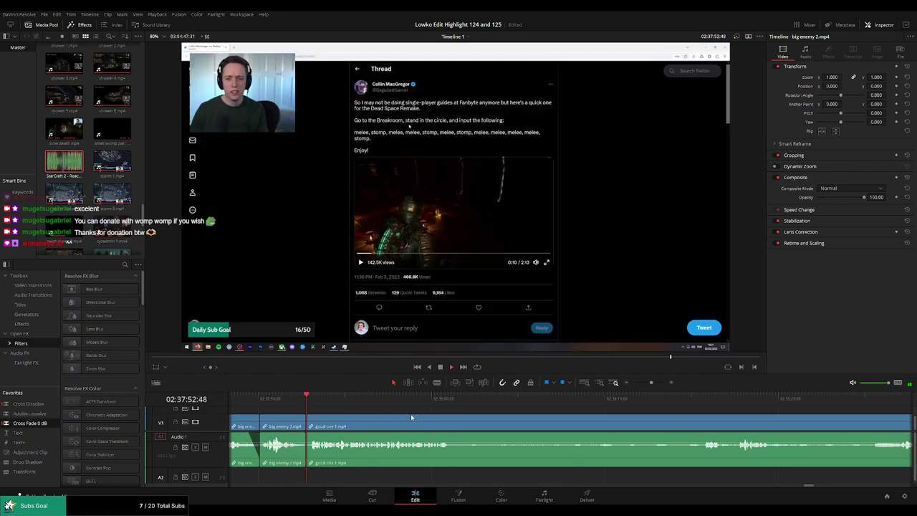
scroll(373, 410, right, 1)
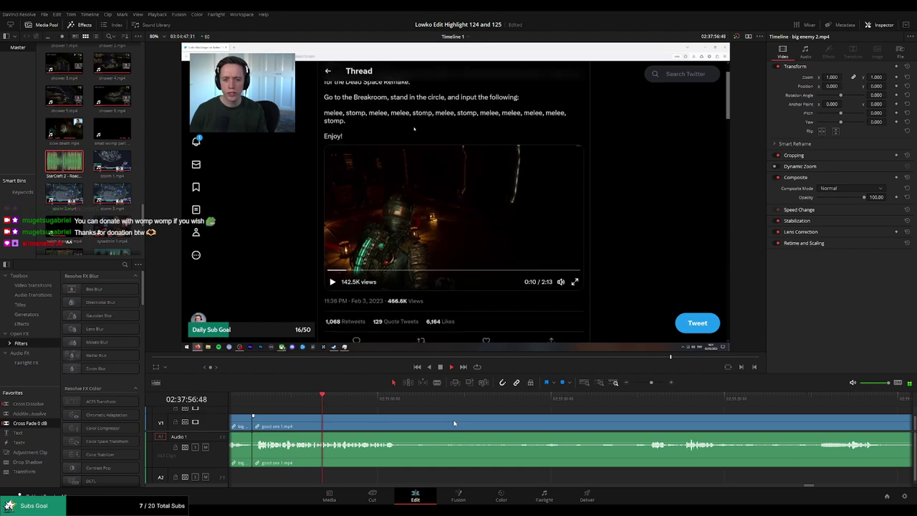
scroll(446, 423, right, 1)
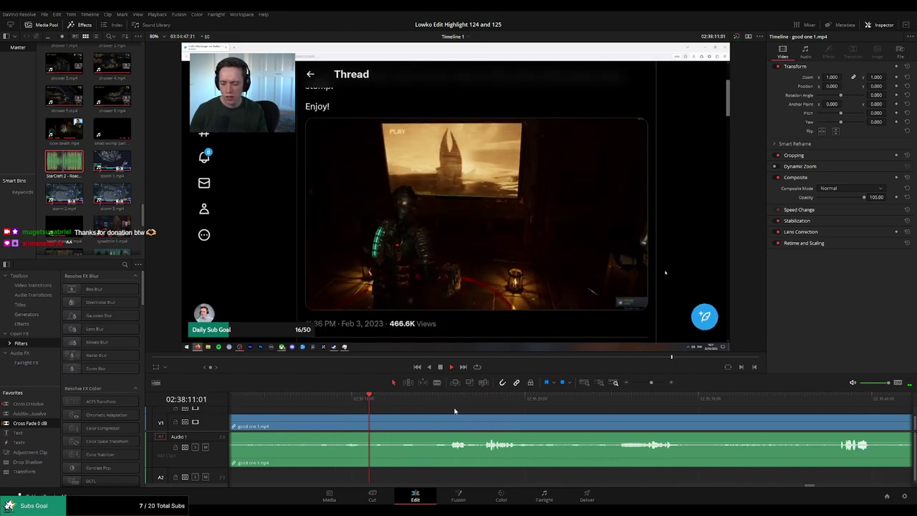
drag(437, 399, 405, 400)
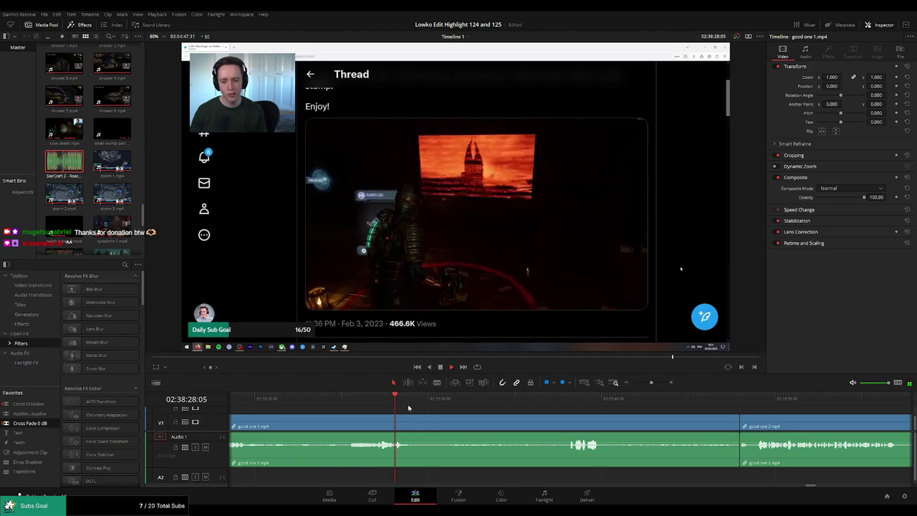
click(437, 399)
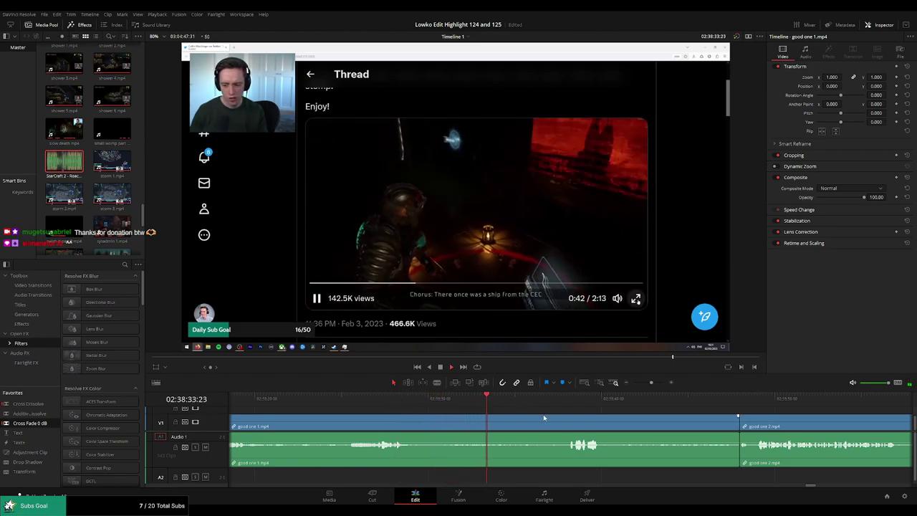
click(365, 400)
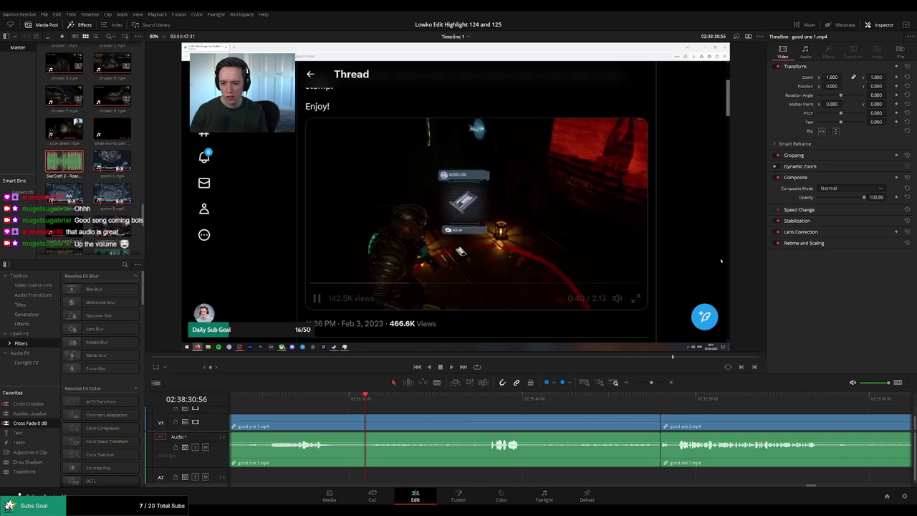
key(space)
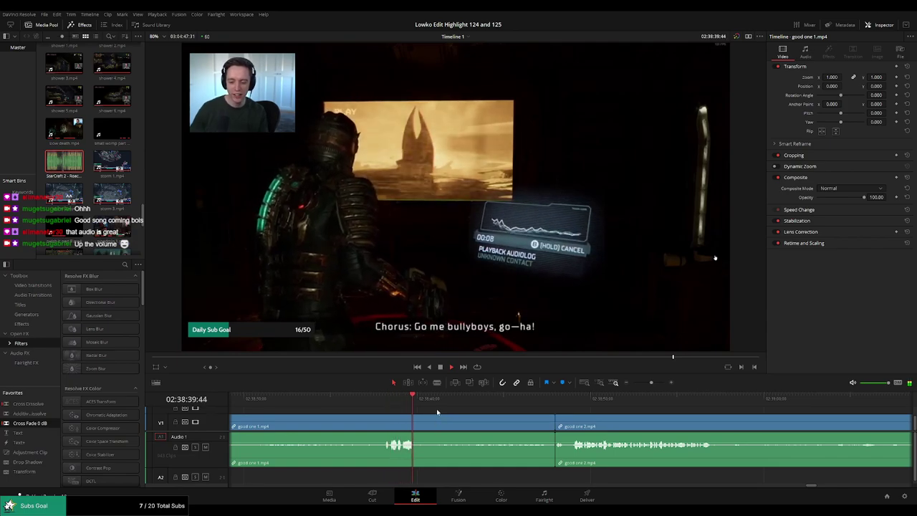
click(578, 398)
Preview good one 2 to find and remove its unwanted stretch.
key(space)
scroll(620, 398, up, 2)
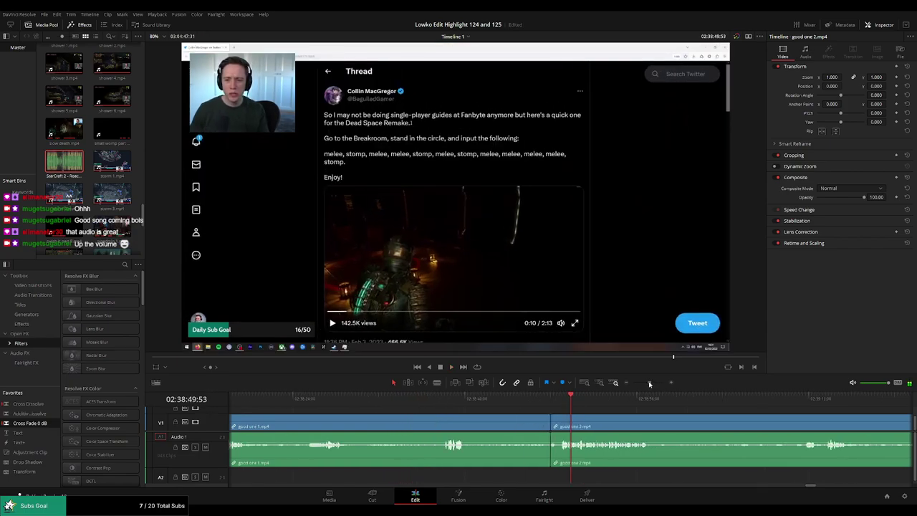
click(737, 398)
key(space)
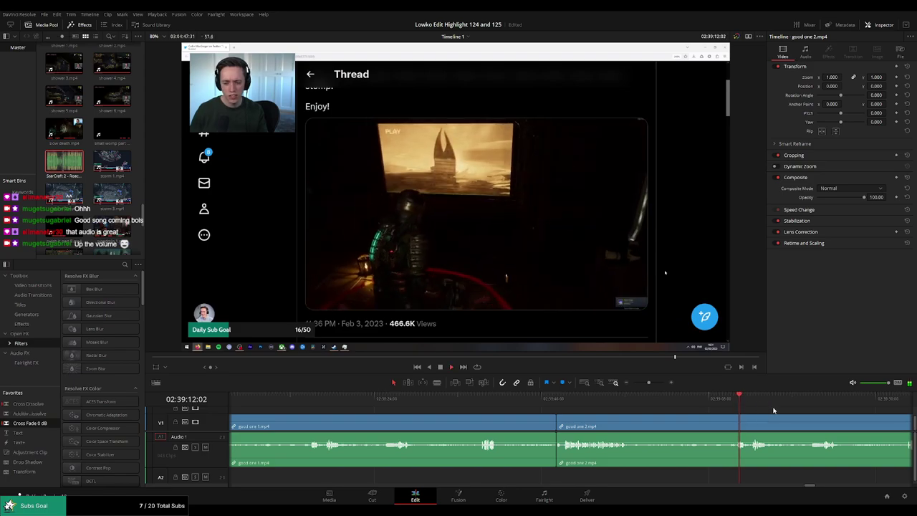
click(807, 398)
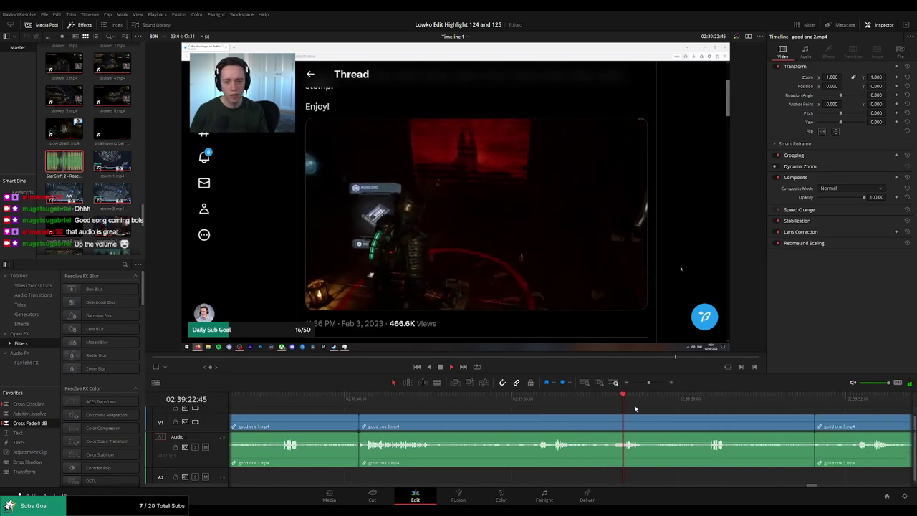
click(702, 396)
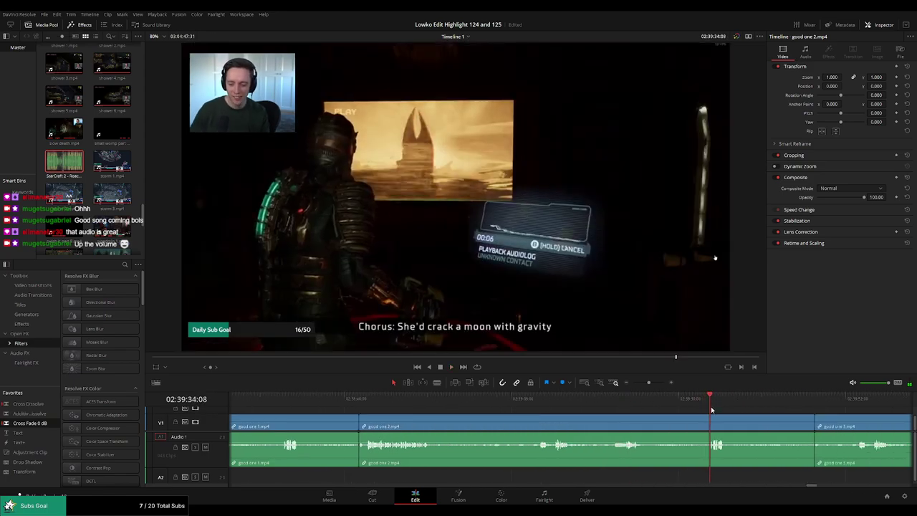
click(784, 397)
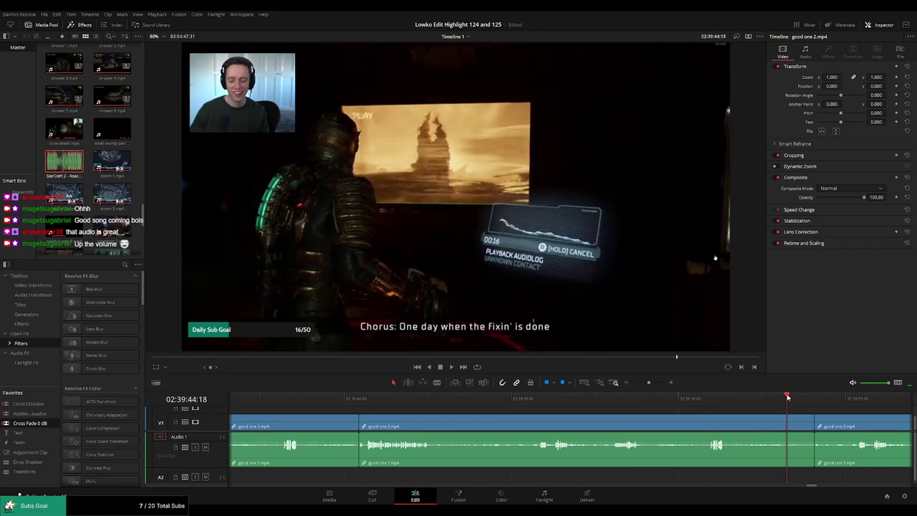
click(801, 397)
click(713, 398)
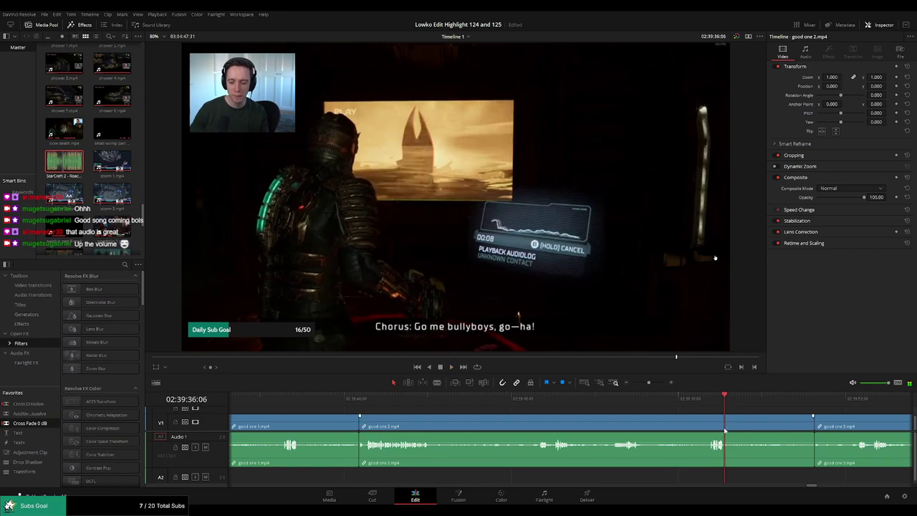
key(ctrl+z)
key(ctrl+z)
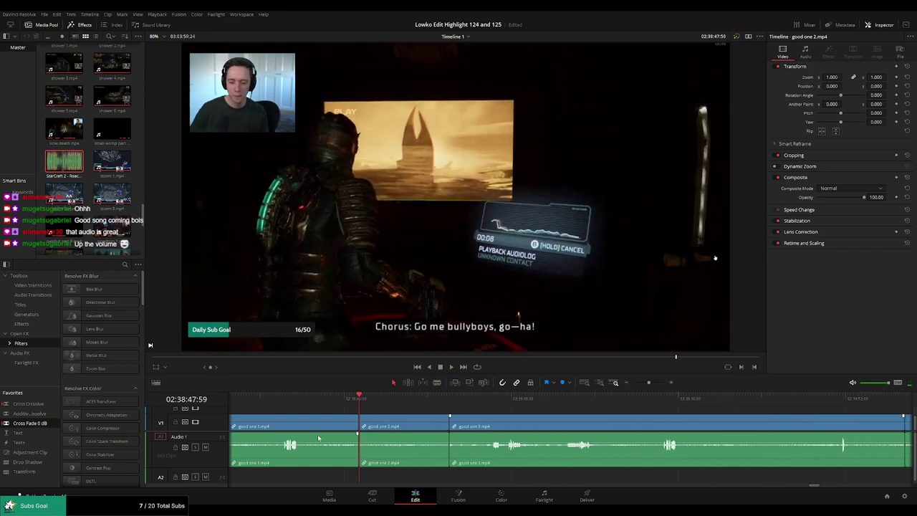
Cut good one 1, ripple delete the piece between the cuts, and nudge the join earlier.
click(301, 429)
key(a)
click(315, 428)
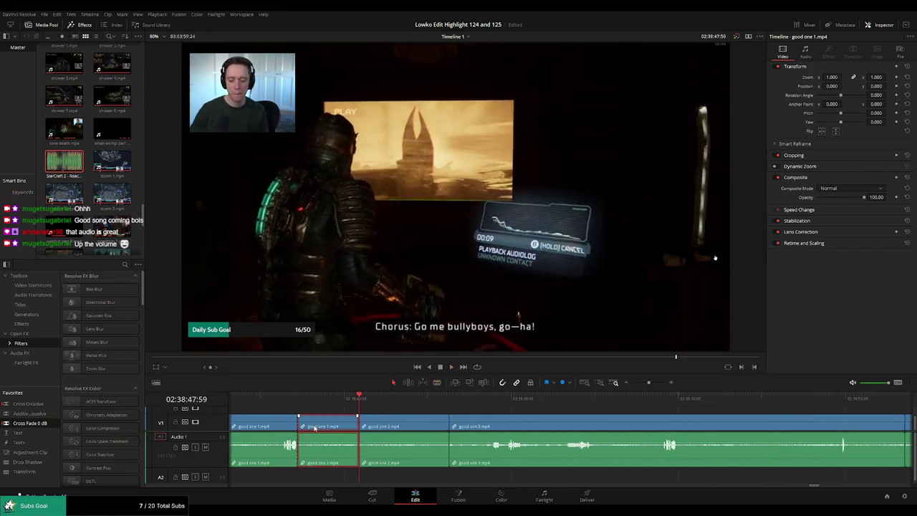
key(Delete)
click(288, 403)
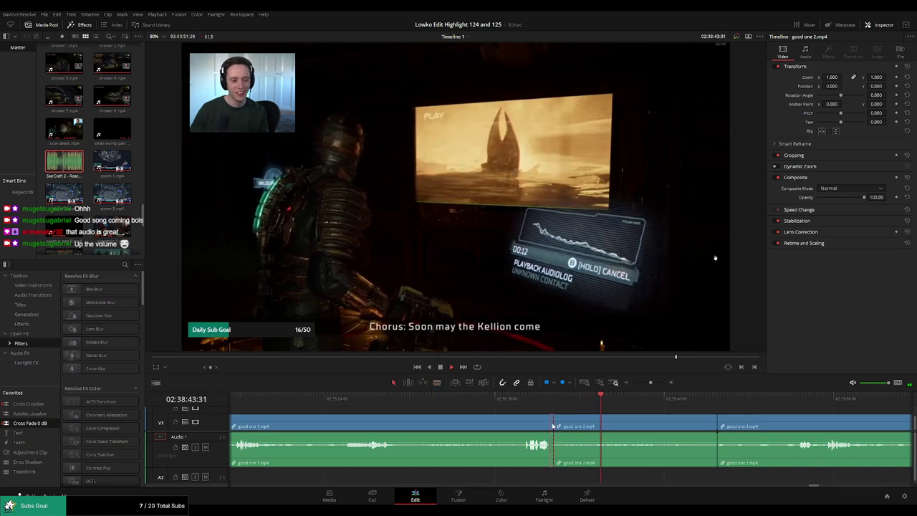
drag(557, 426, 554, 426)
Preview good one 3 and trim a few frames at the cut.
scroll(679, 426, down, 5)
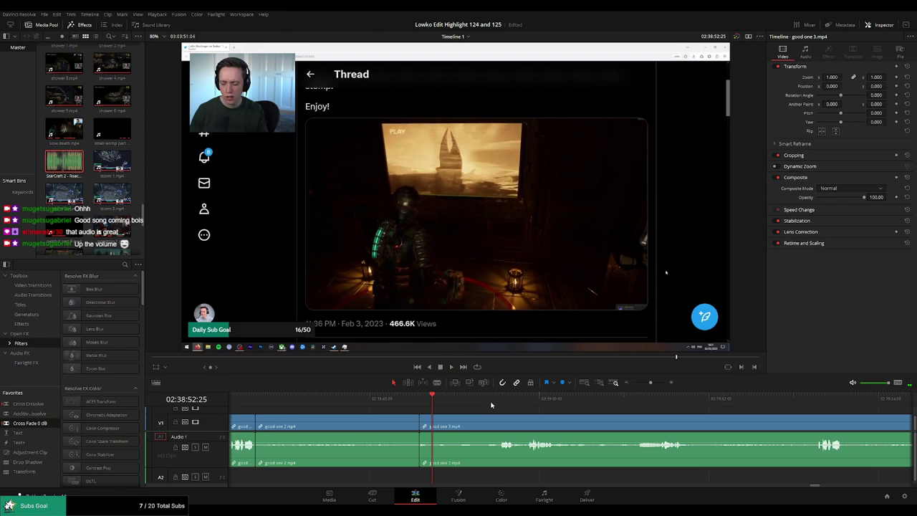
click(495, 398)
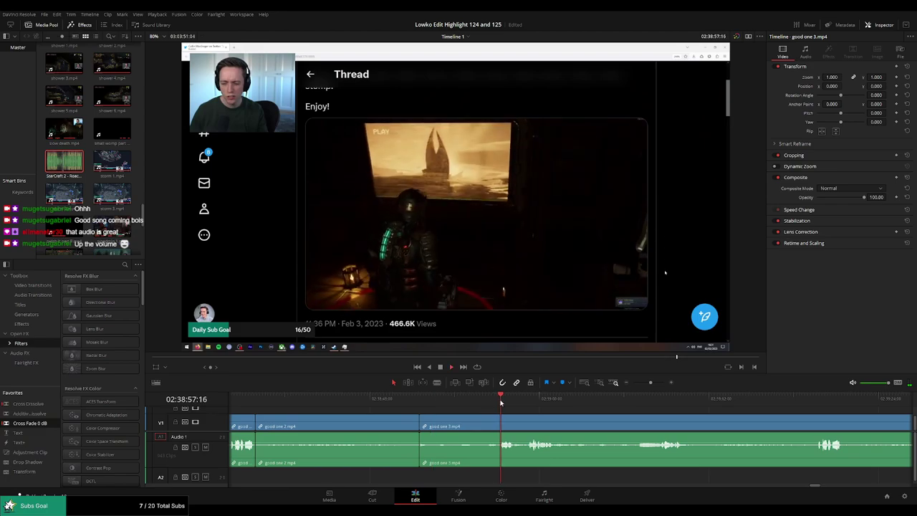
click(797, 398)
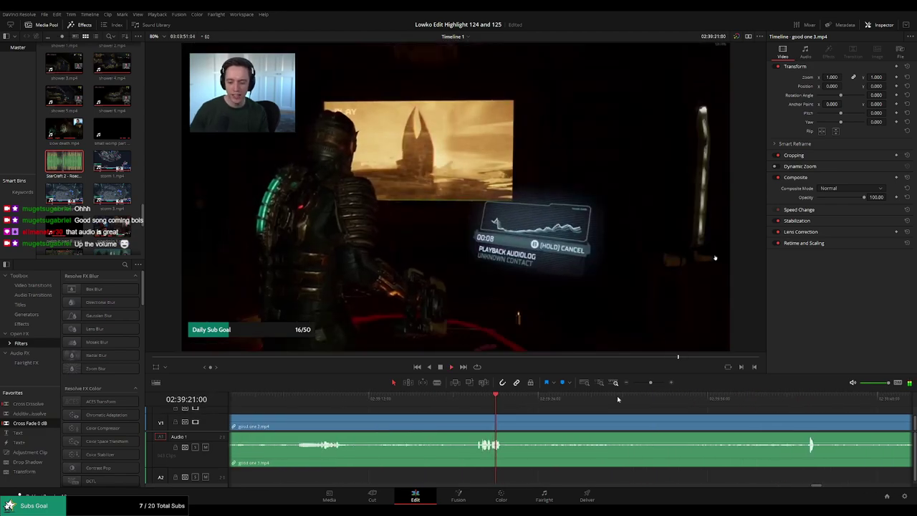
click(690, 398)
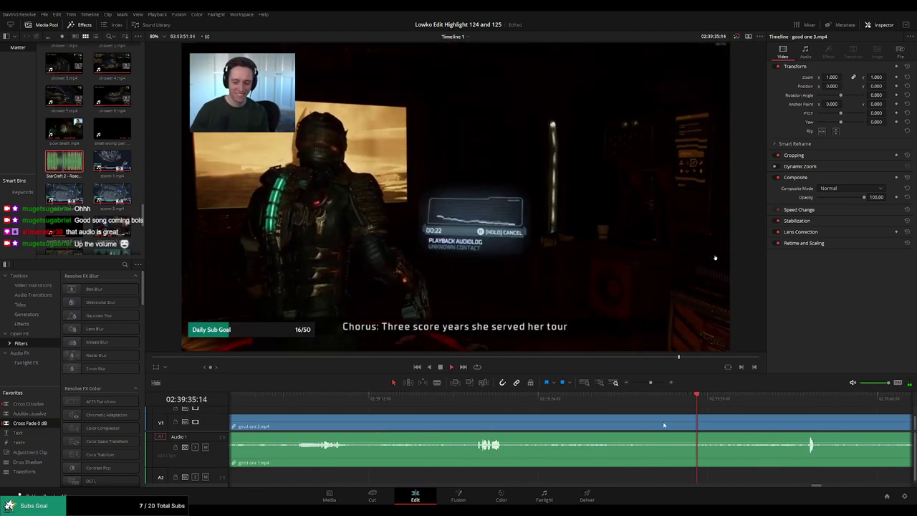
scroll(437, 406, up, 5)
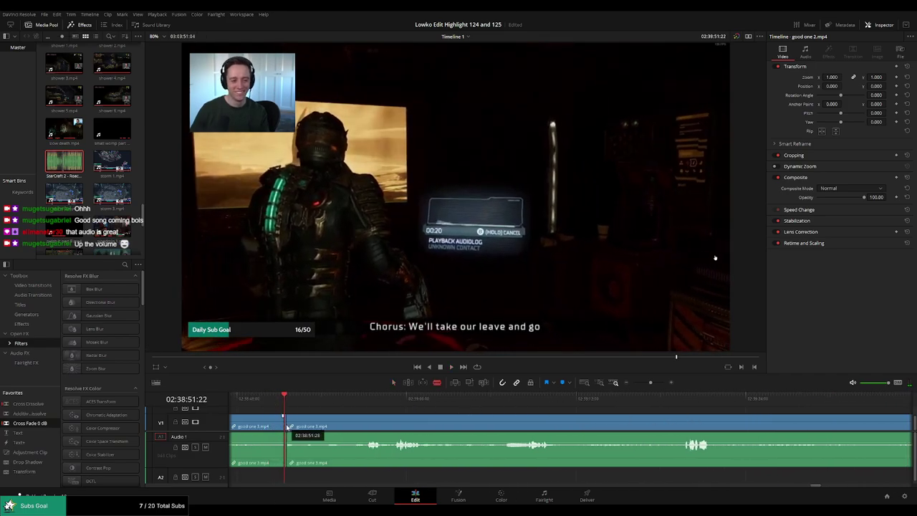
key(shift+Delete)
drag(279, 419, 774, 412)
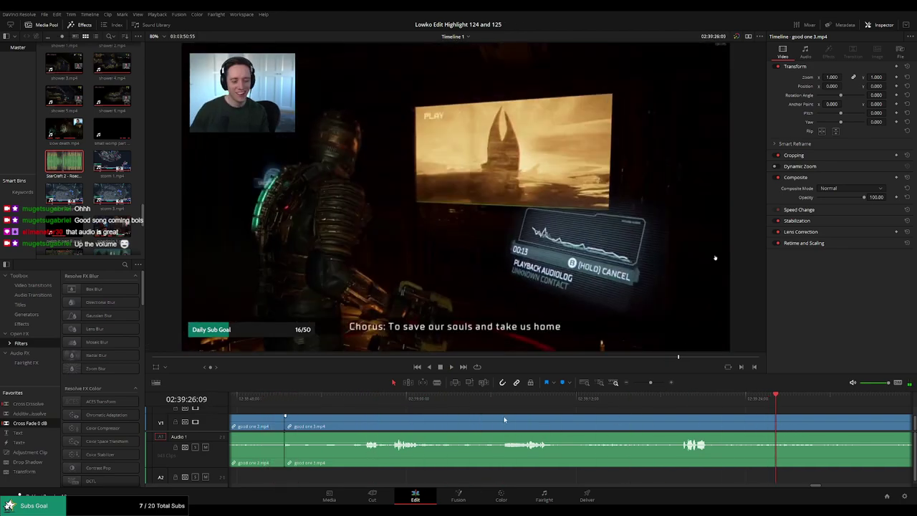
Split good one 3 at the current frame and ripple delete the unwanted part.
scroll(530, 428, right, 3)
scroll(530, 427, right, 5)
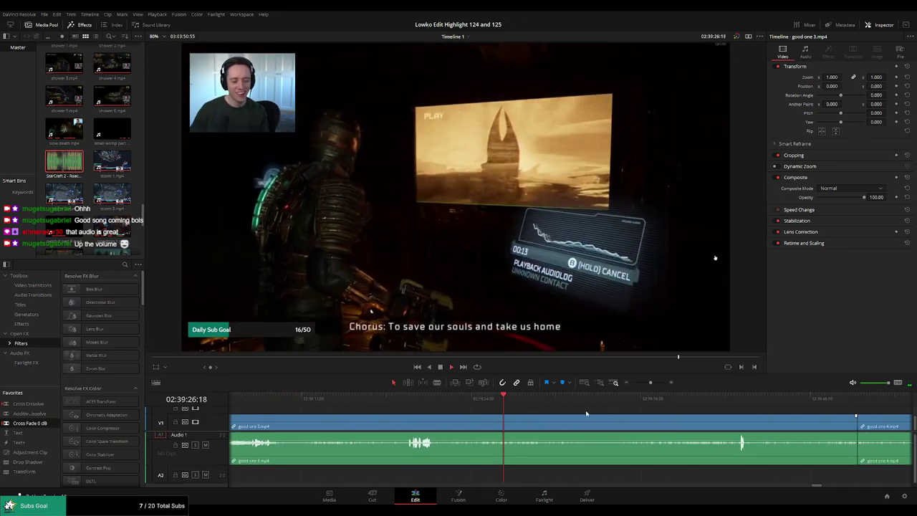
click(548, 401)
key(space)
scroll(585, 411, right, 4)
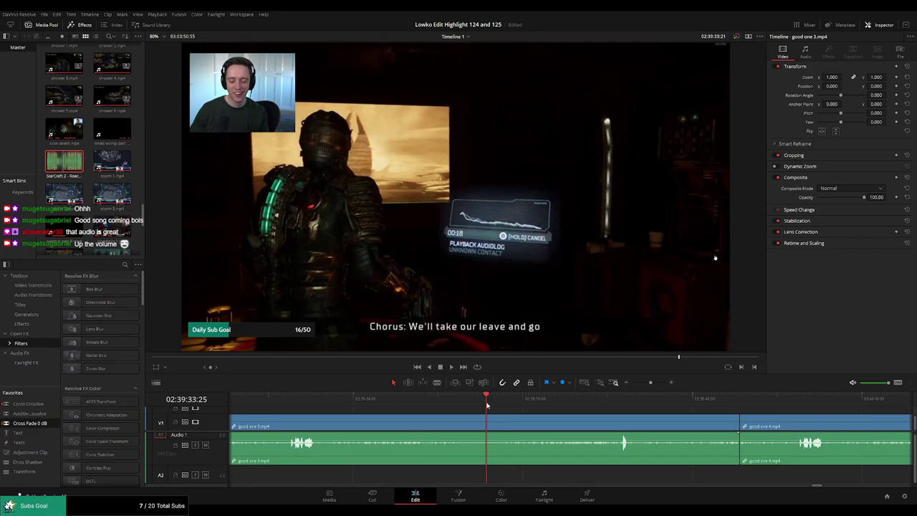
key(ctrl+b)
click(464, 427)
key(shift+Delete)
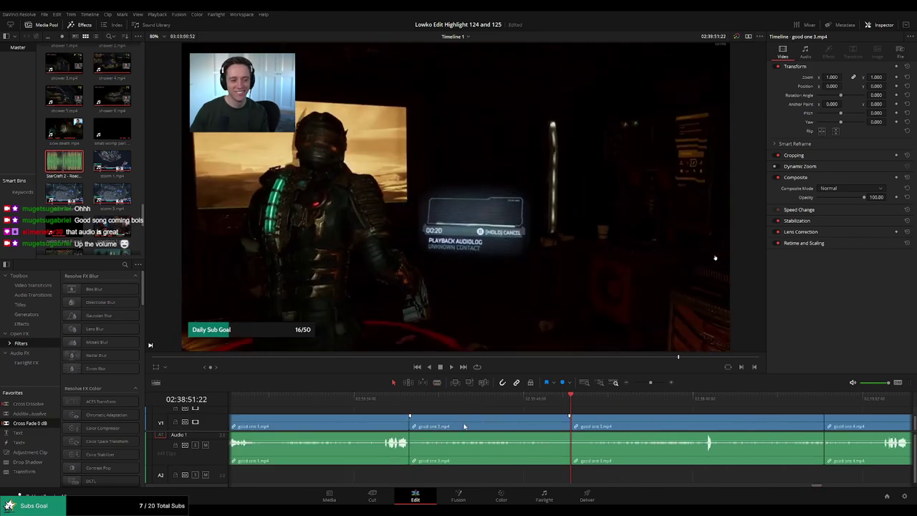
Find the exact frame and ripple delete another part of good one 3.
scroll(439, 411, right, 6)
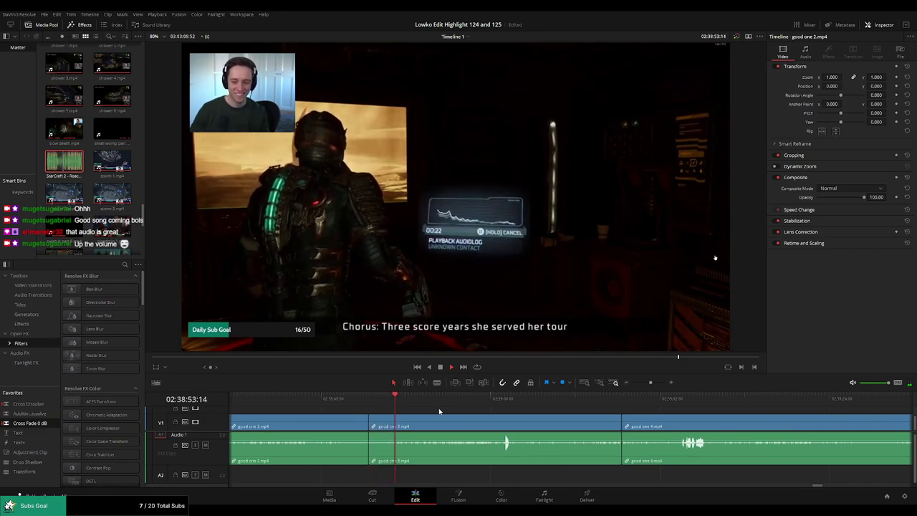
scroll(452, 414, right, 3)
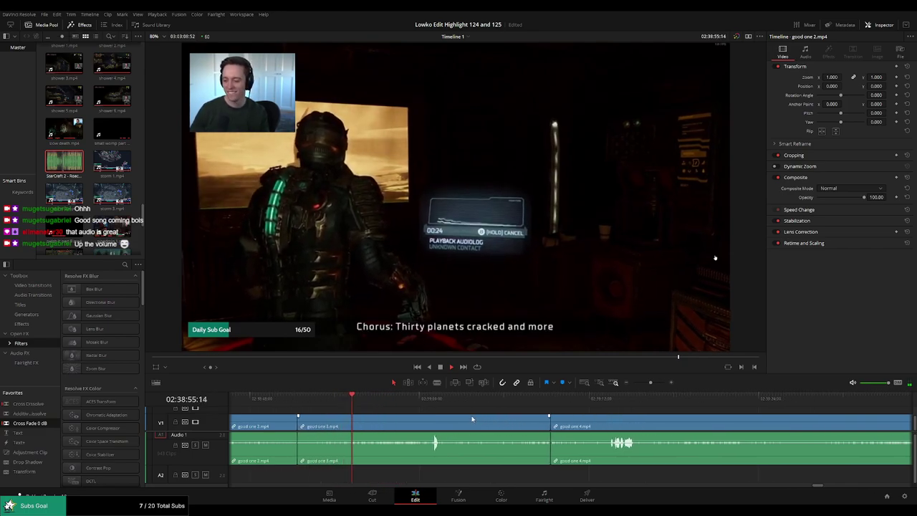
scroll(448, 417, right, 3)
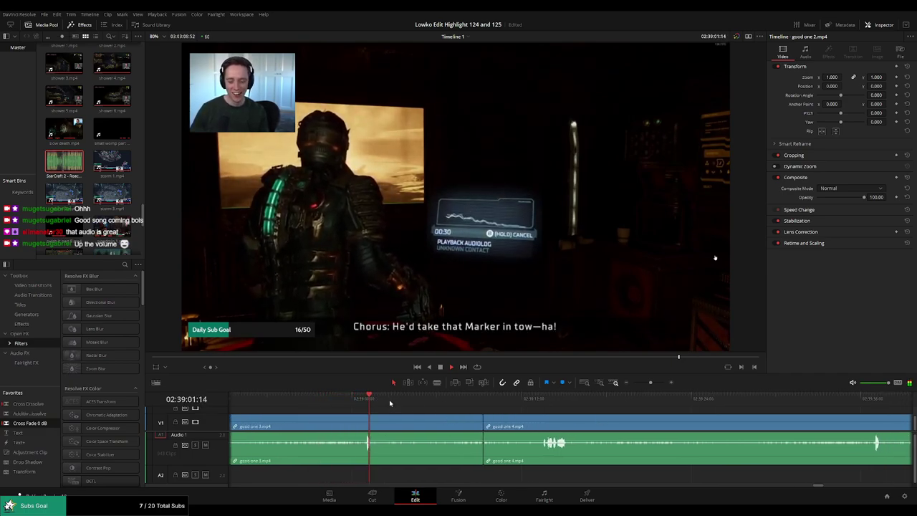
drag(389, 404, 372, 423)
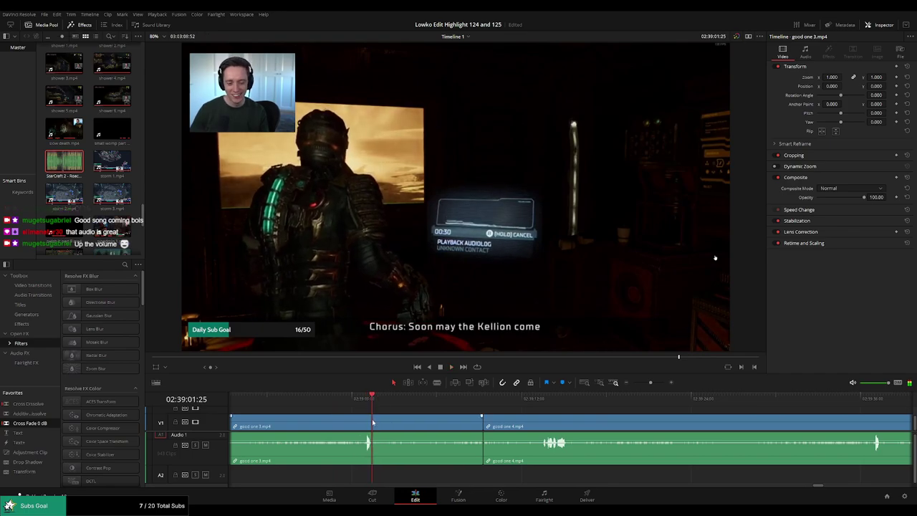
key(Delete)
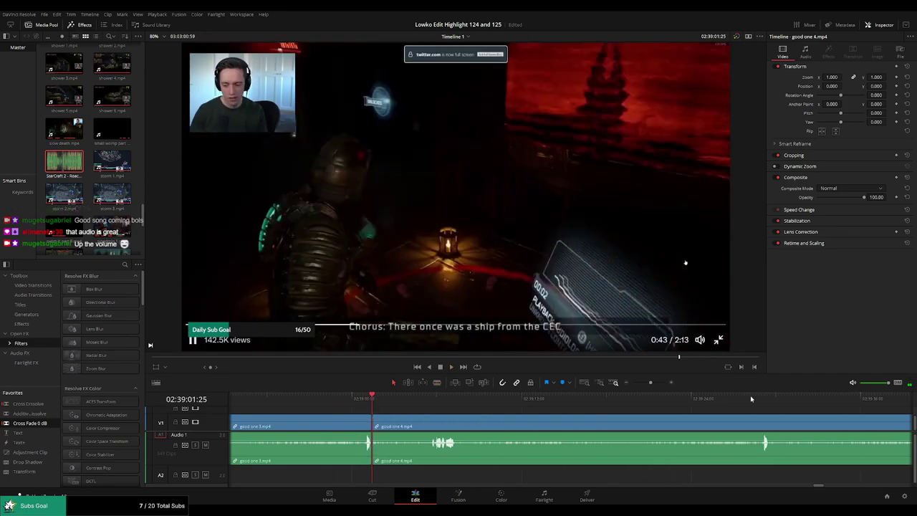
Split good one 4 where it should begin and ripple delete its opening.
drag(763, 403, 772, 411)
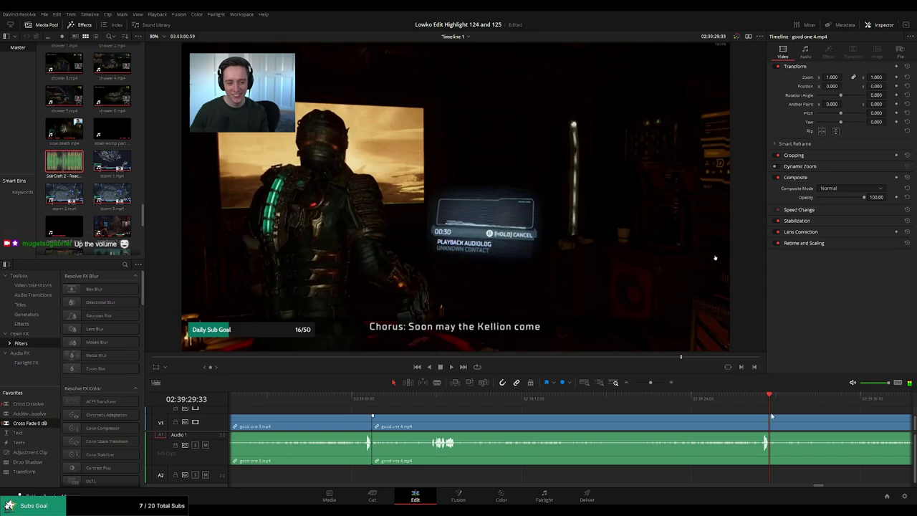
key(ctrl+b)
click(403, 422)
key(Delete)
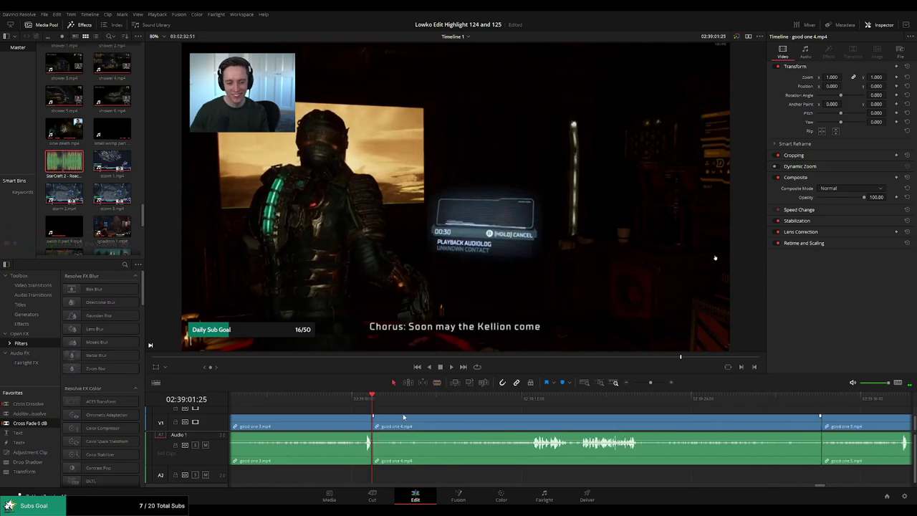
Split good one 4, delete its tail, and close the gap to good one 5.
key(space)
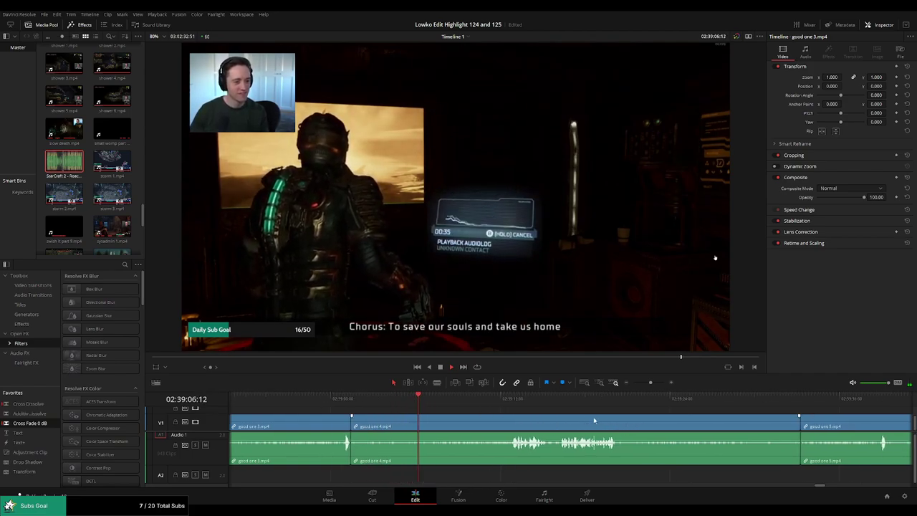
scroll(566, 420, right, 2)
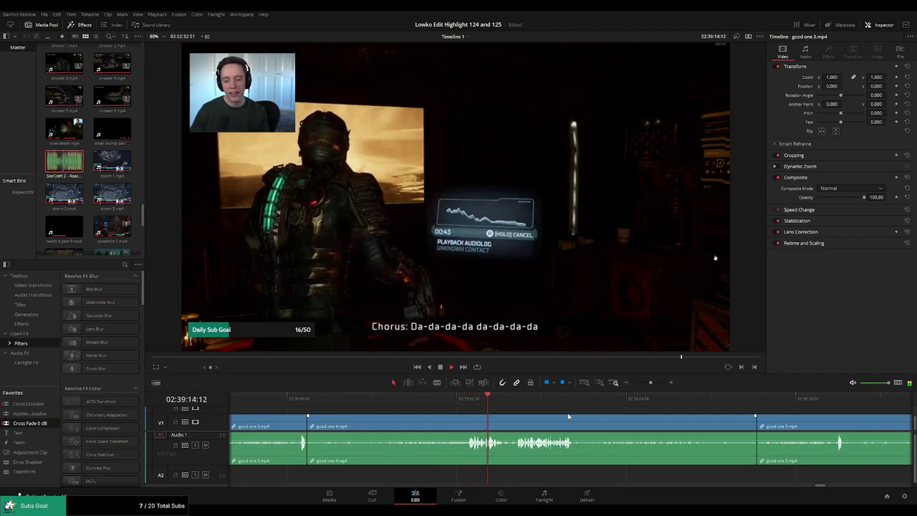
scroll(595, 419, right, 3)
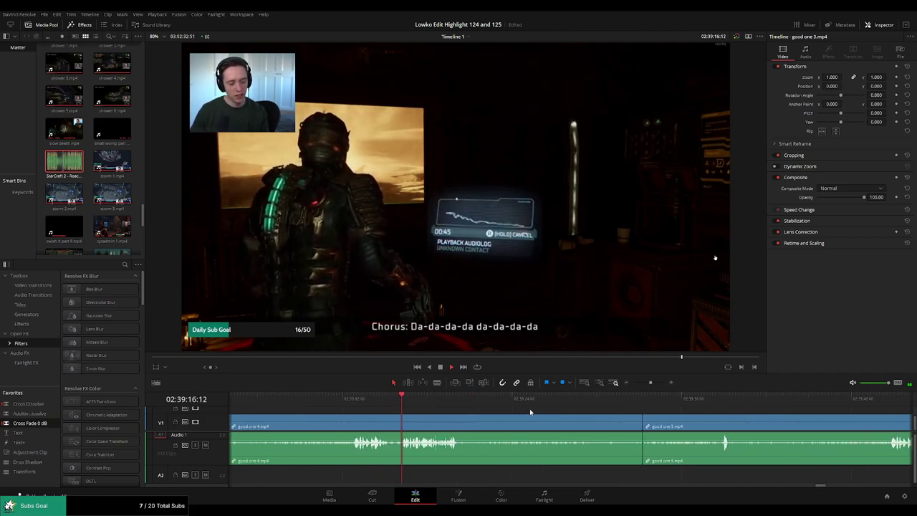
scroll(502, 412, right, 2)
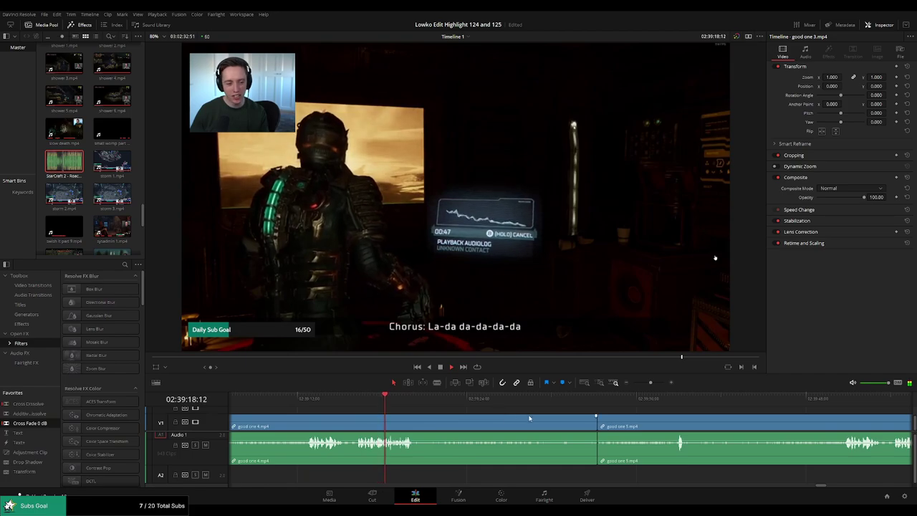
scroll(529, 418, right, 2)
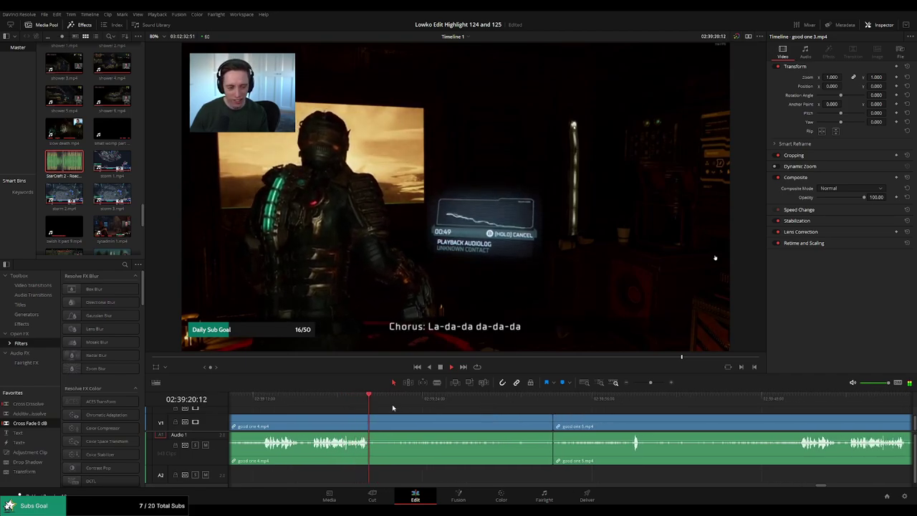
scroll(466, 417, right, 3)
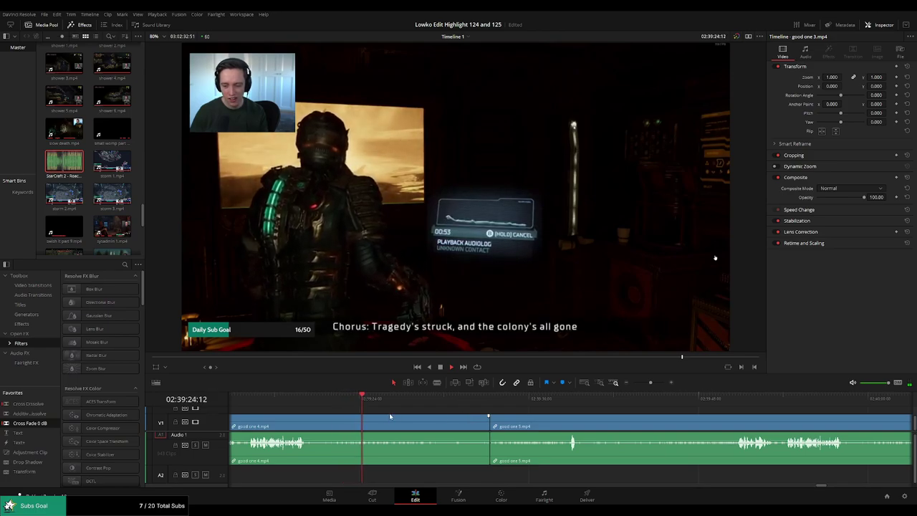
click(297, 399)
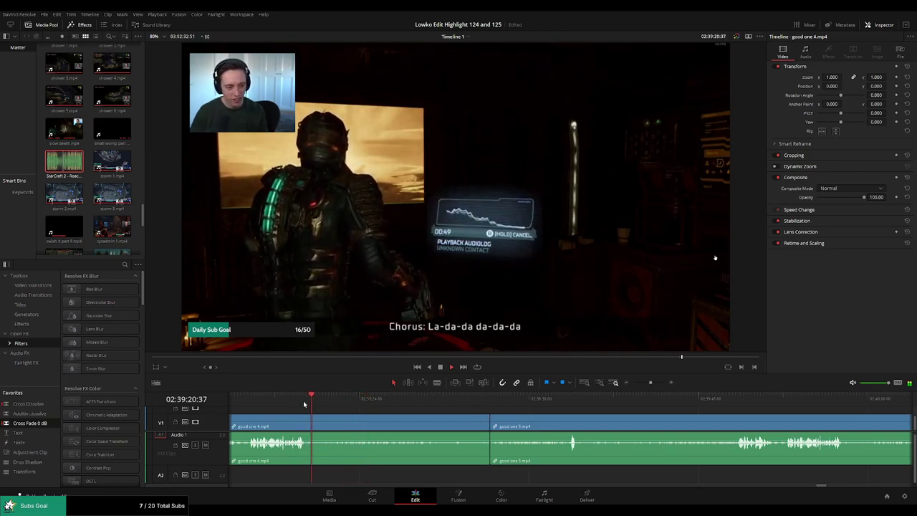
key(ctrl+b)
click(351, 426)
key(BackSpace)
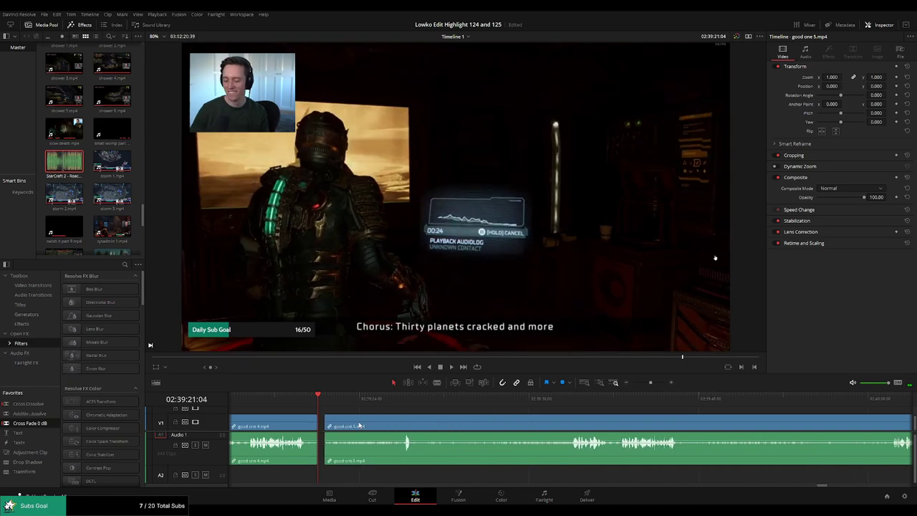
drag(359, 425, 353, 425)
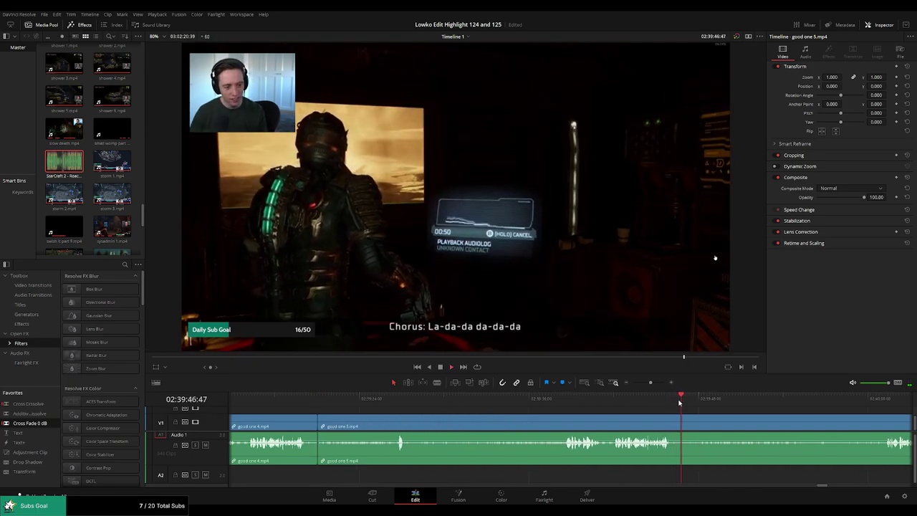
Split good one 5, ripple delete its opening, and play back the new join.
key(ctrl+b)
click(650, 424)
key(BackSpace)
key(Up)
key(space)
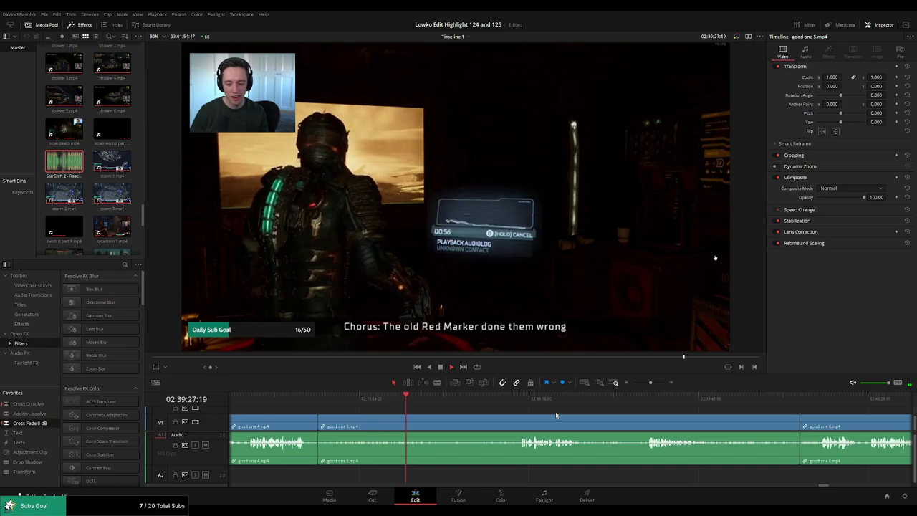
Play through to good one 6 and select its opening portion before 02:40:19.
scroll(554, 419, right, 2)
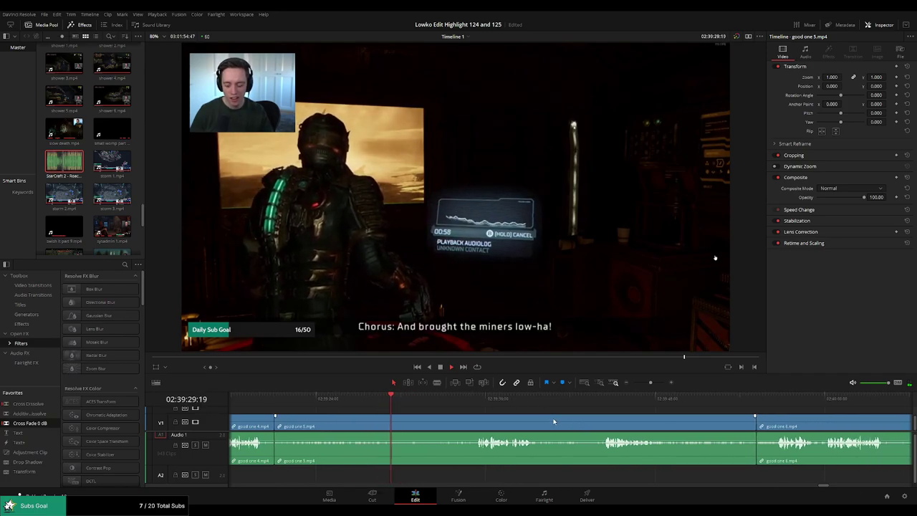
scroll(526, 417, right, 2)
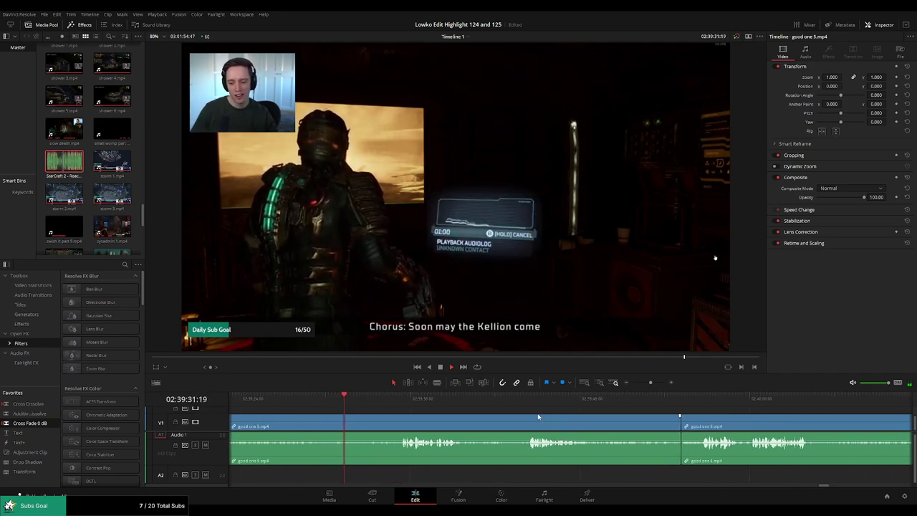
scroll(520, 418, right, 1)
scroll(512, 419, right, 1)
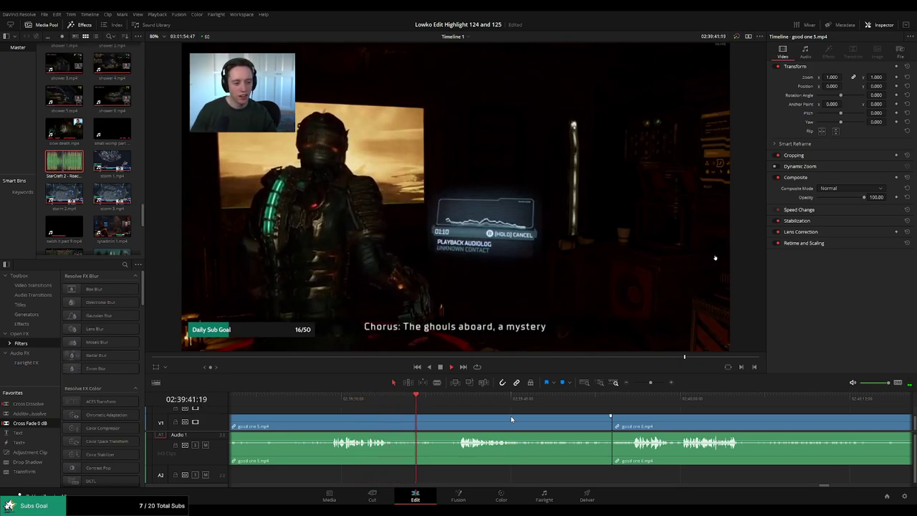
scroll(492, 416, right, 3)
scroll(509, 405, right, 1)
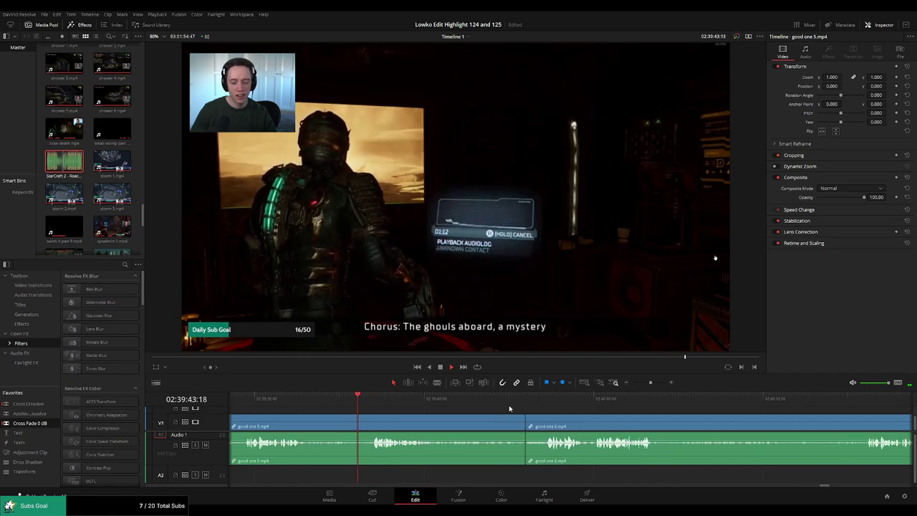
scroll(459, 412, right, 2)
scroll(459, 413, right, 1)
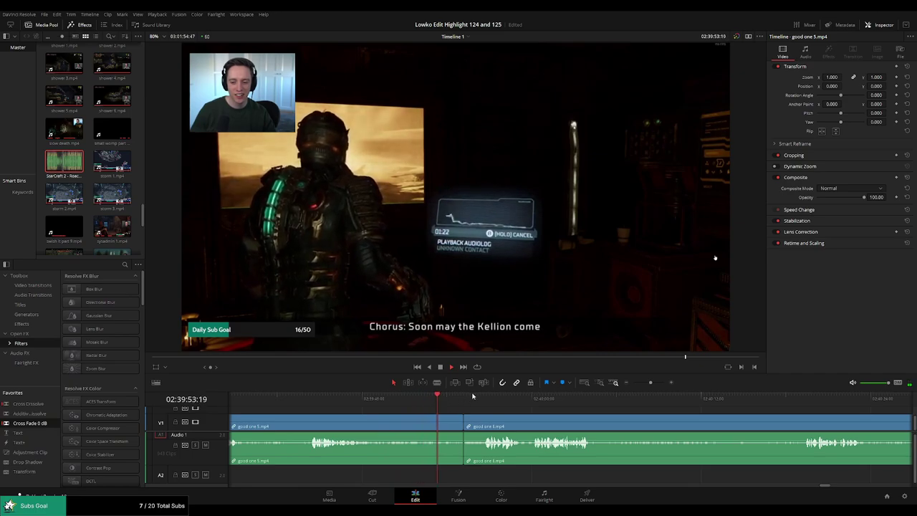
drag(473, 395, 802, 400)
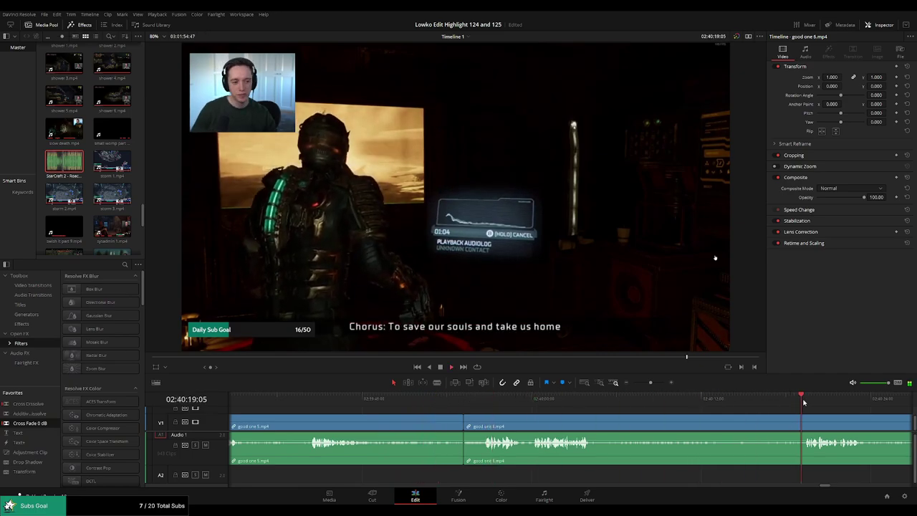
scroll(637, 403, right, 5)
scroll(631, 402, right, 1)
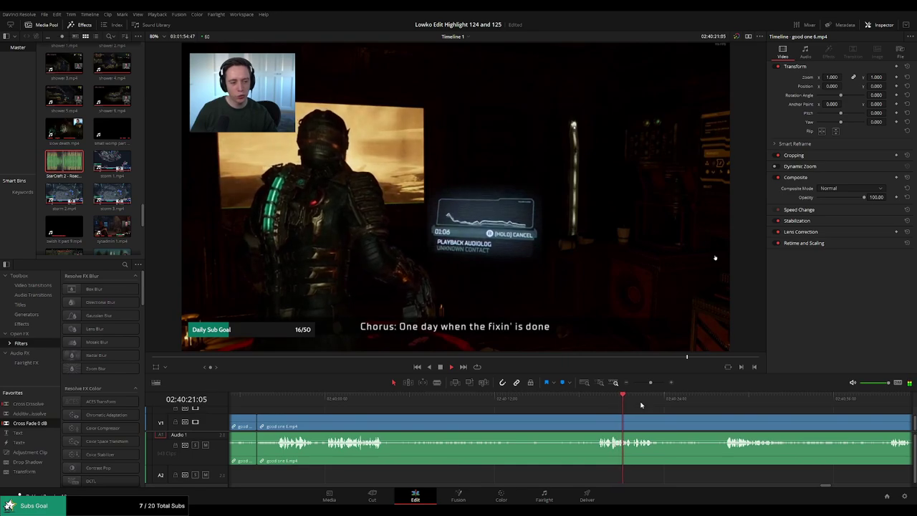
scroll(630, 414, left, 3)
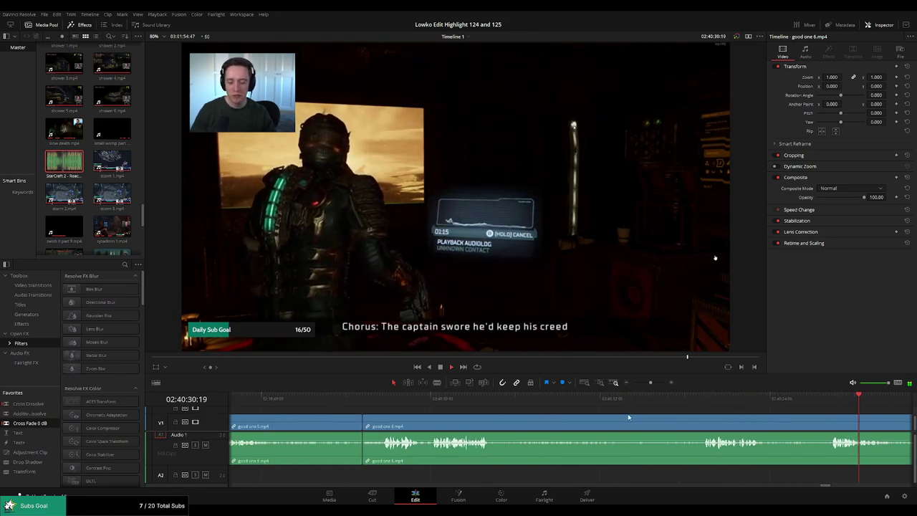
scroll(716, 423, right, 5)
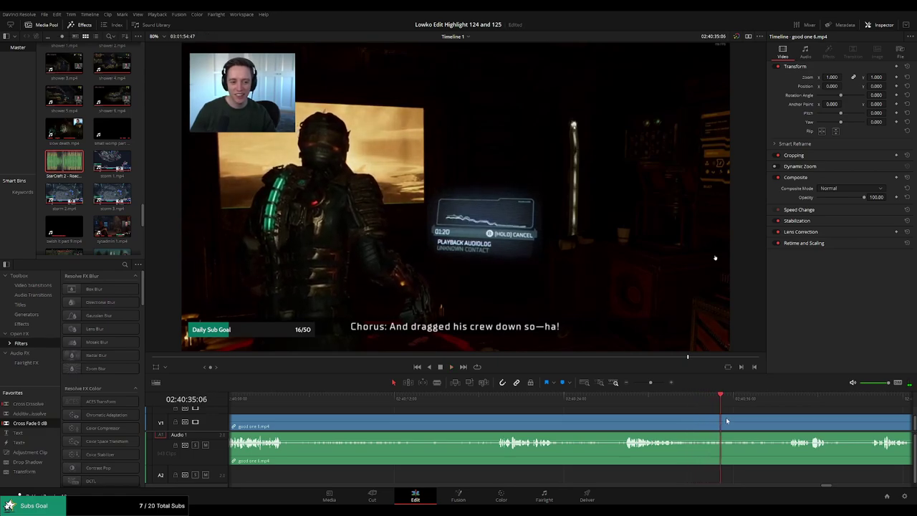
click(664, 421)
Ripple delete the opening of good one 6, then split and remove the part before the new cut.
key(Delete)
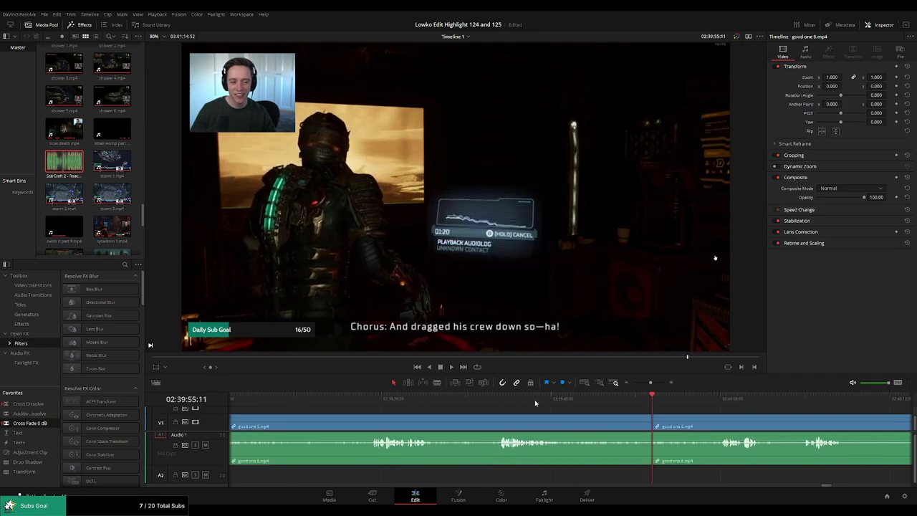
click(558, 399)
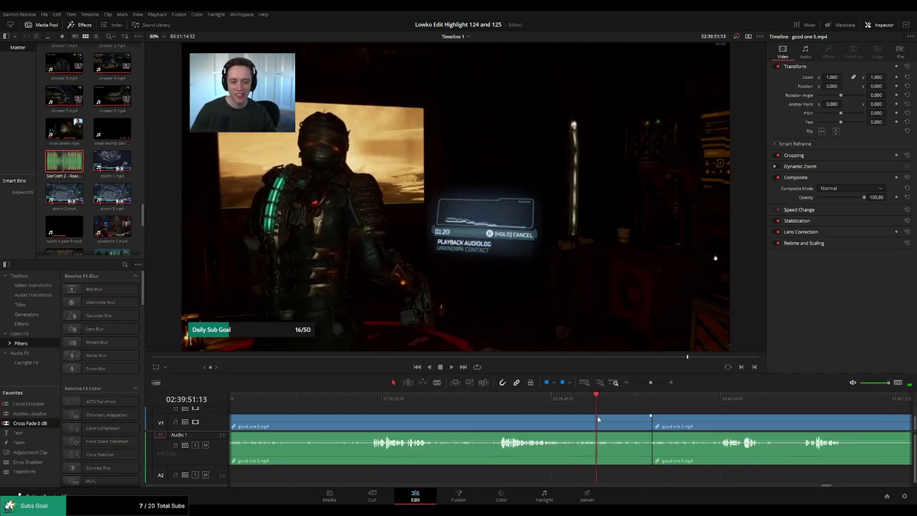
key(ctrl+b)
click(578, 425)
key(Delete)
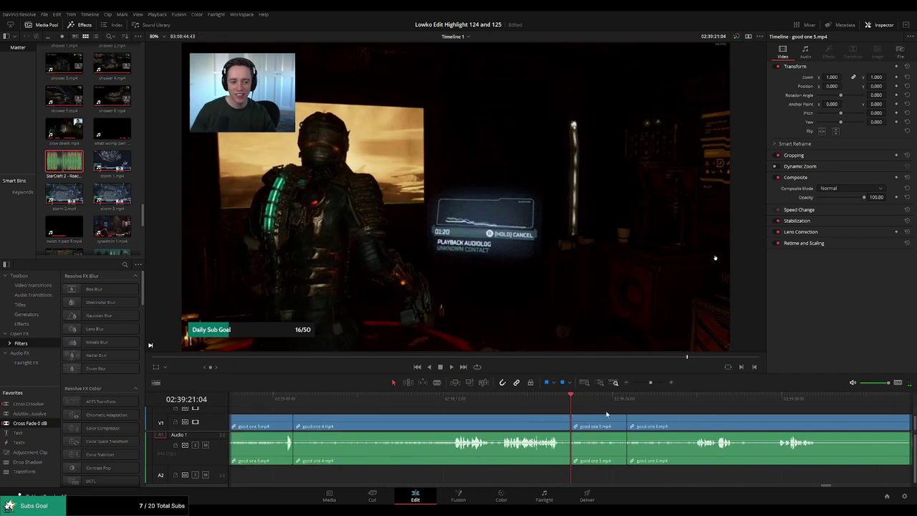
Delete another good one 6 section, undoing and redoing the removal.
drag(630, 404, 624, 403)
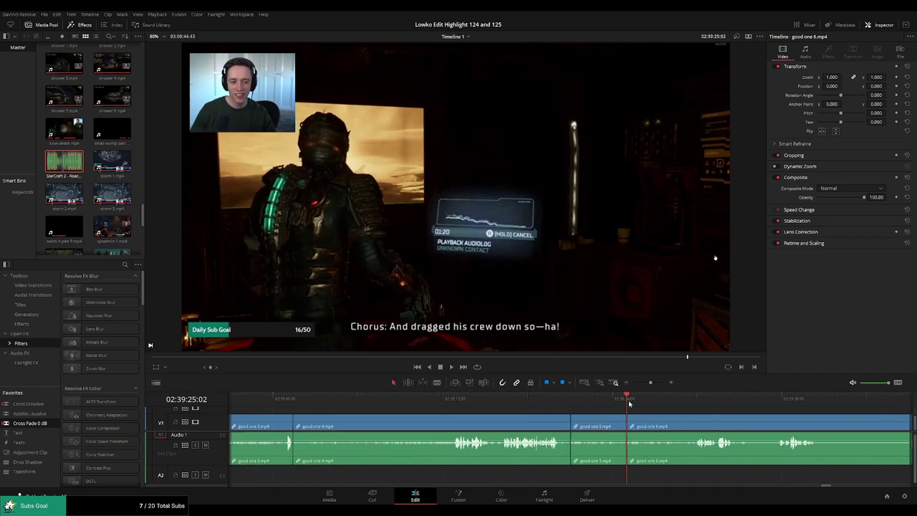
key(Delete)
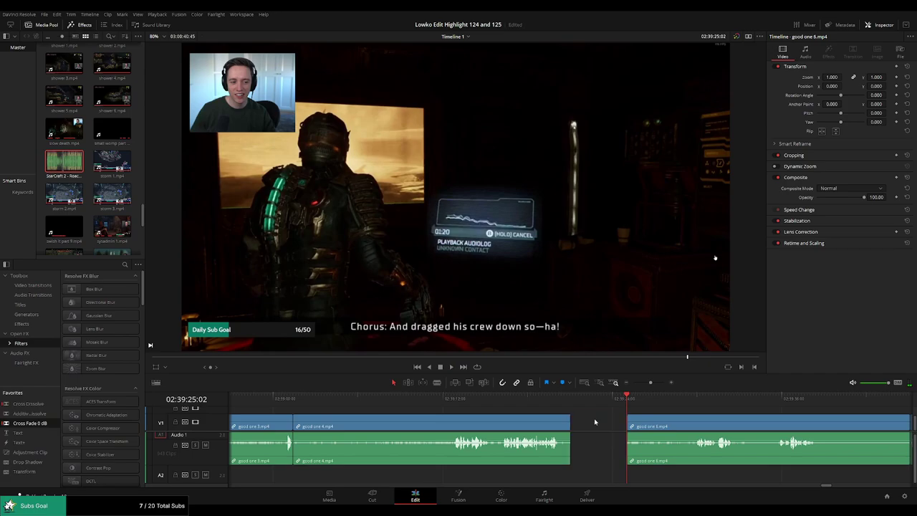
key(Left)
key(Left)
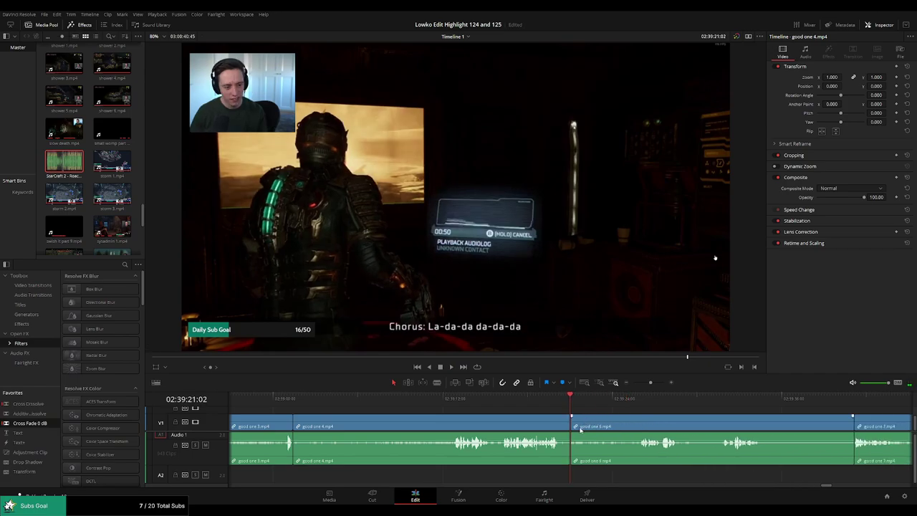
click(557, 405)
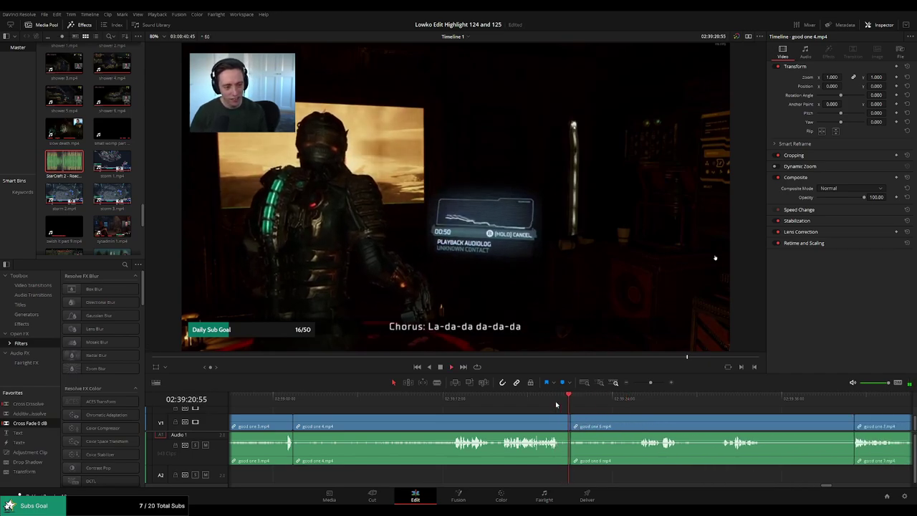
key(ctrl+z)
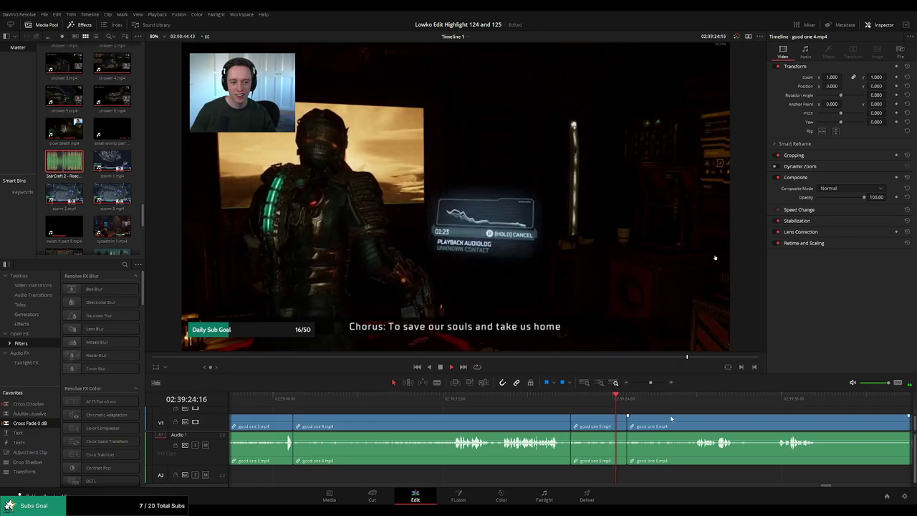
key(ctrl+shift+z)
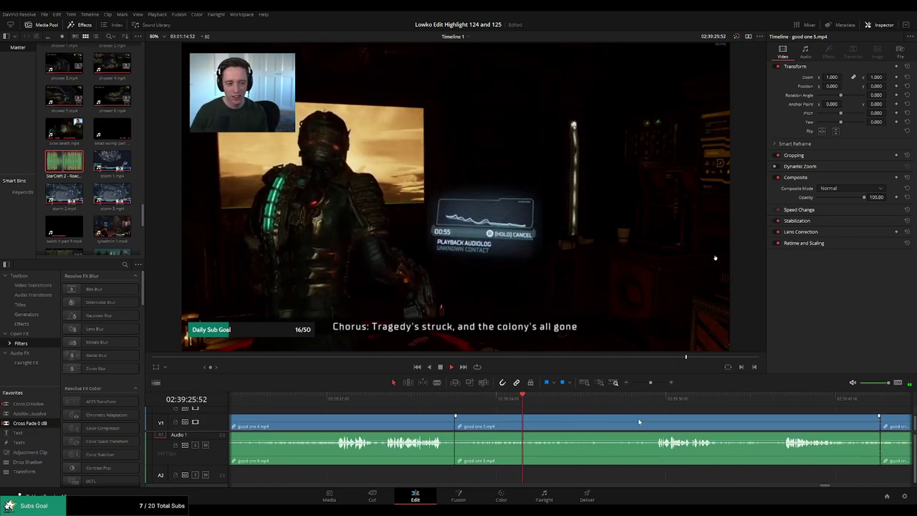
click(436, 401)
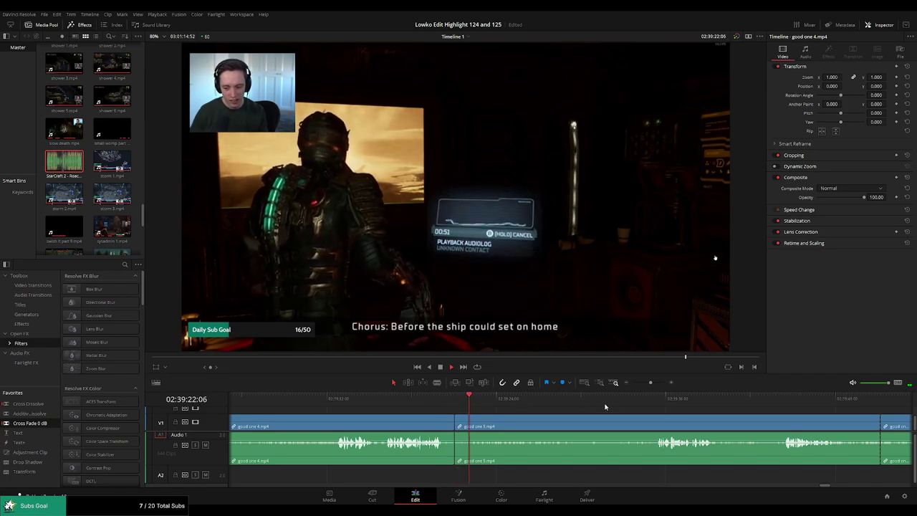
Remove the short good one 6 piece, undoing a trial deletion of the whole clip.
scroll(667, 415, right, 3)
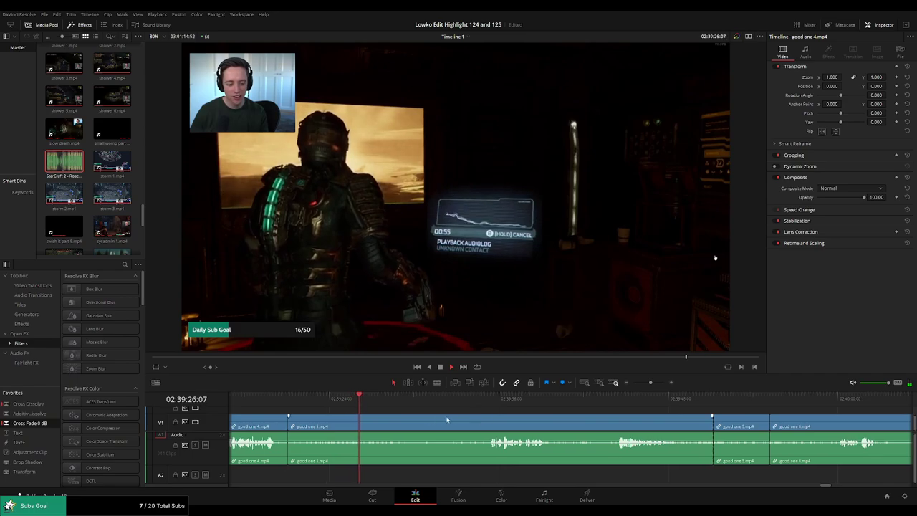
scroll(474, 409, left, 3)
drag(654, 385, 648, 383)
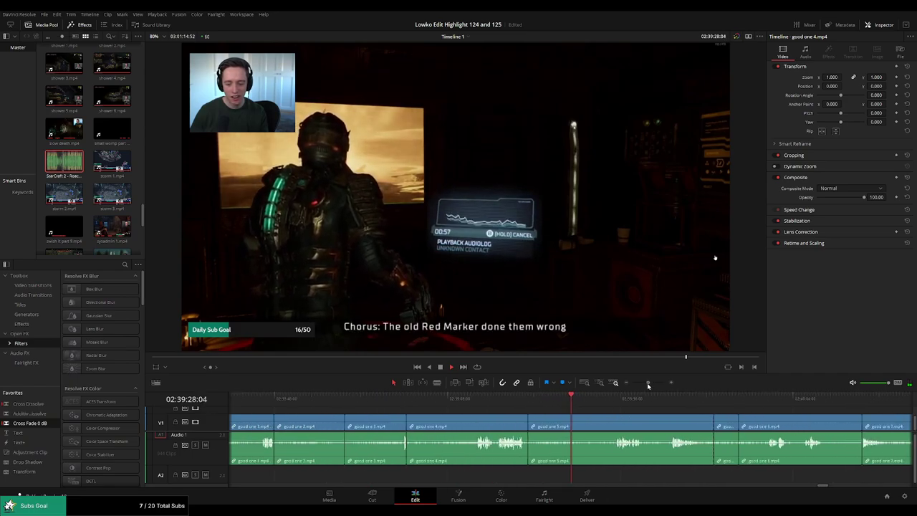
click(474, 405)
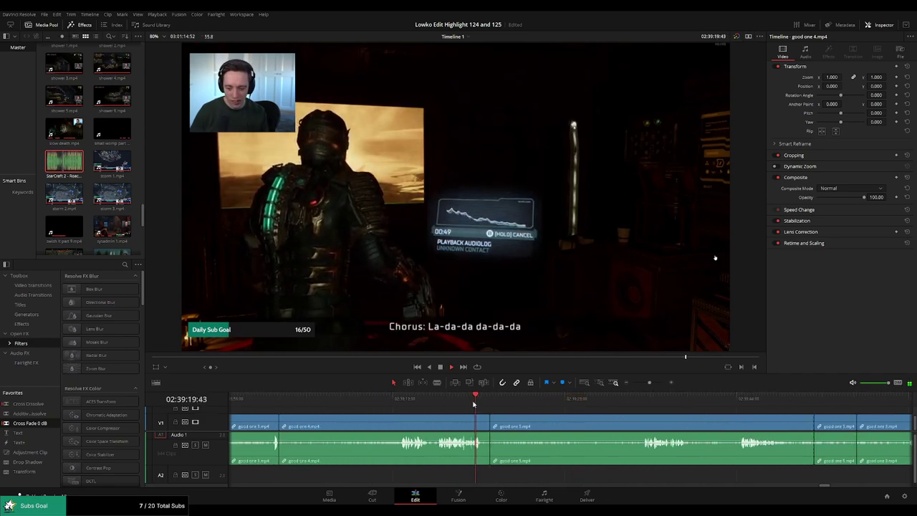
click(761, 402)
scroll(564, 400, right, 4)
scroll(565, 401, right, 2)
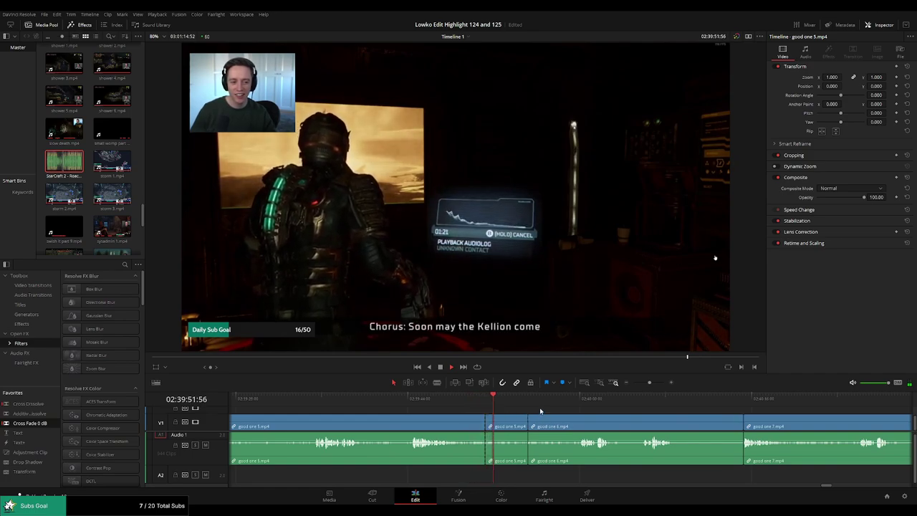
key(Delete)
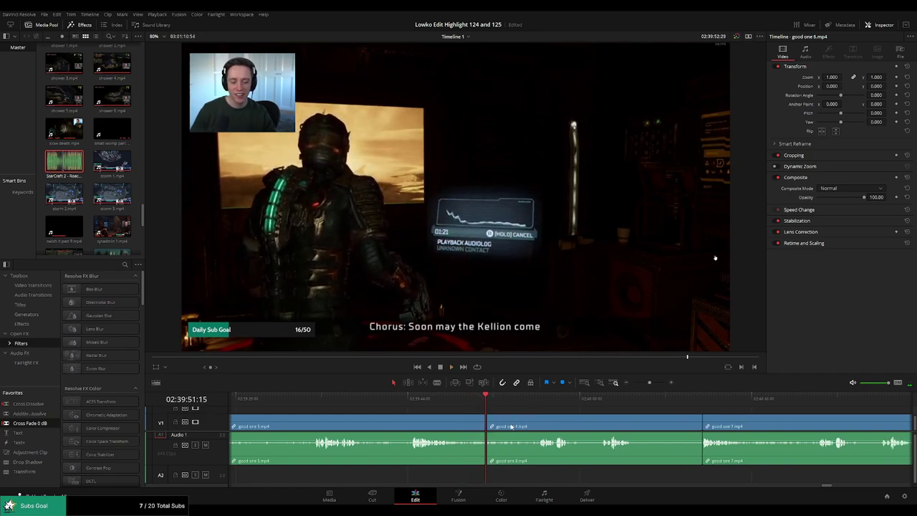
key(Delete)
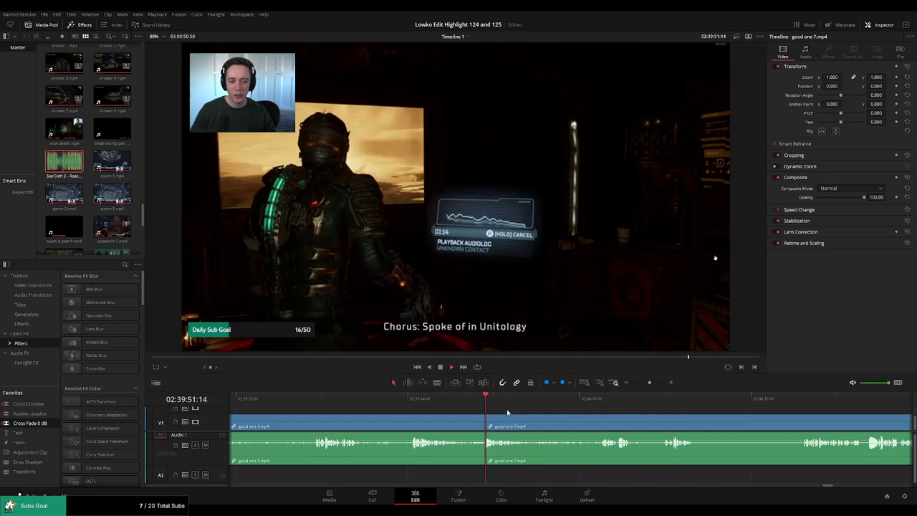
key(ctrl+z)
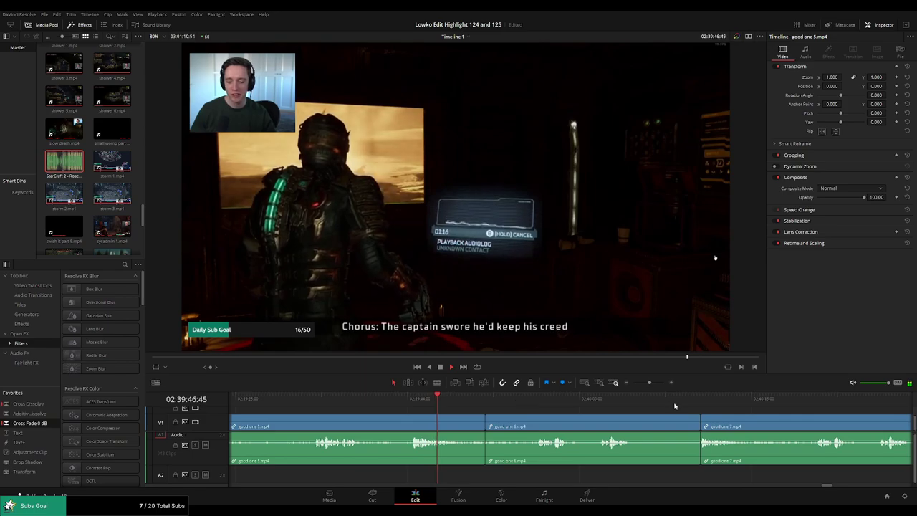
key(ctrl+z)
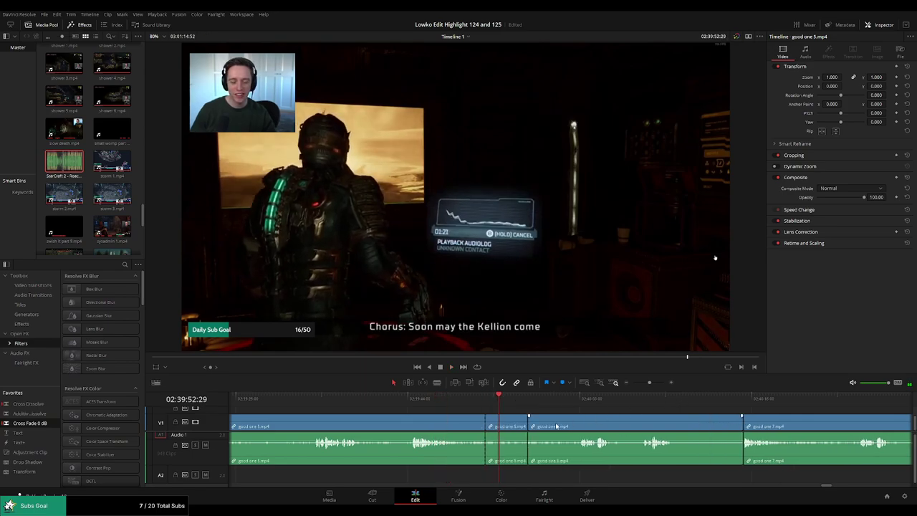
key(Delete)
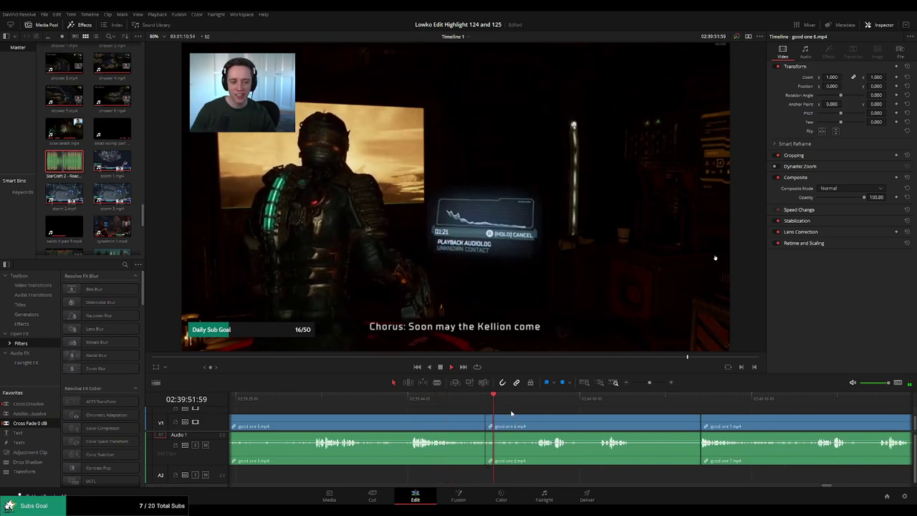
Ripple delete good one 6.mp4 and trim the start of good one 7.mp4.
click(470, 404)
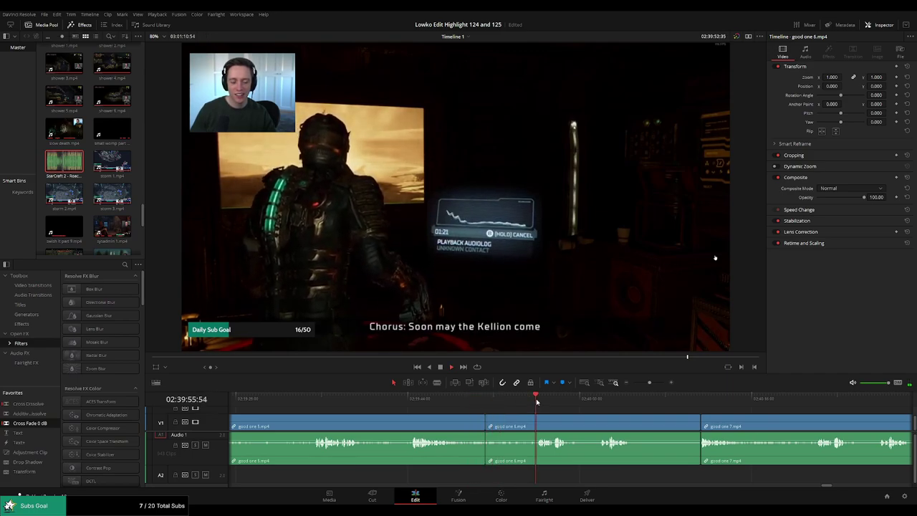
click(604, 400)
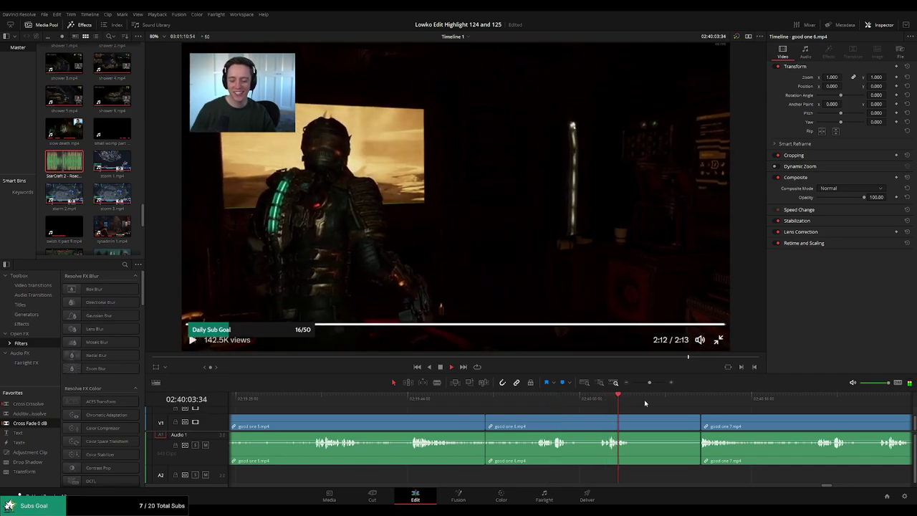
click(691, 399)
click(617, 426)
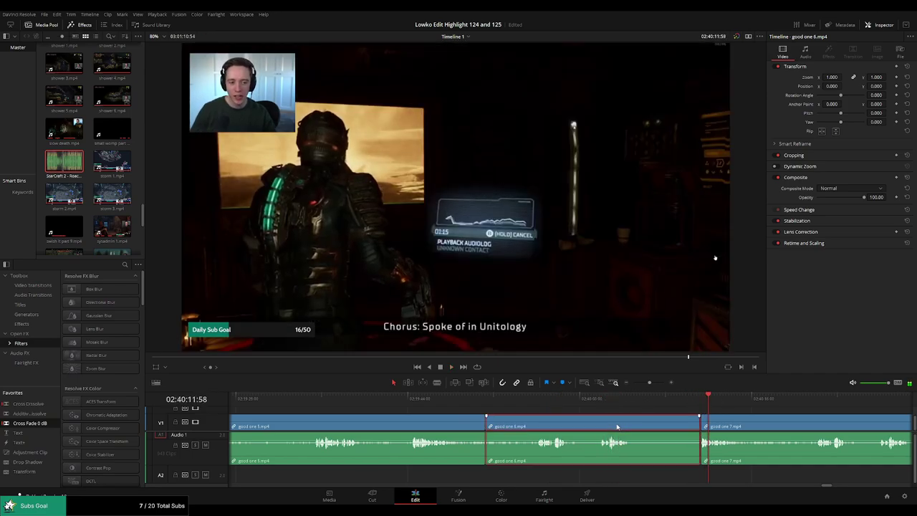
key(Delete)
key(space)
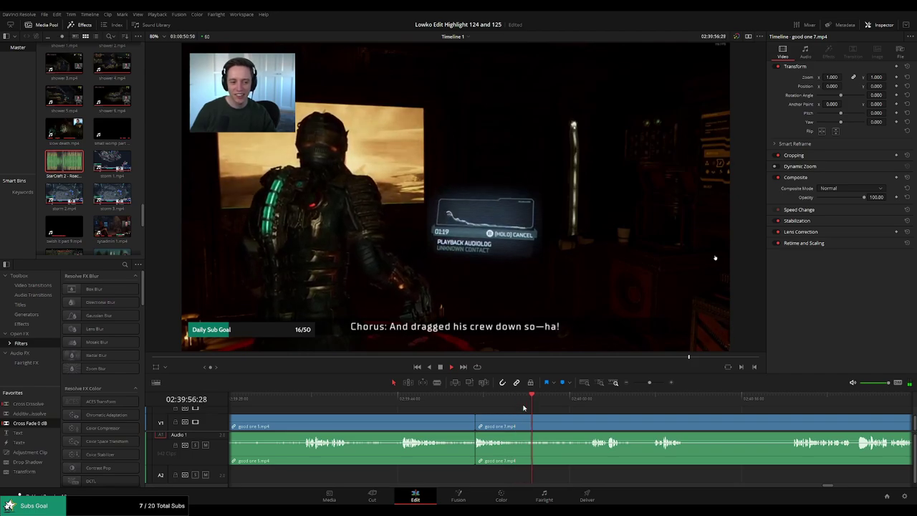
drag(544, 418, 544, 419)
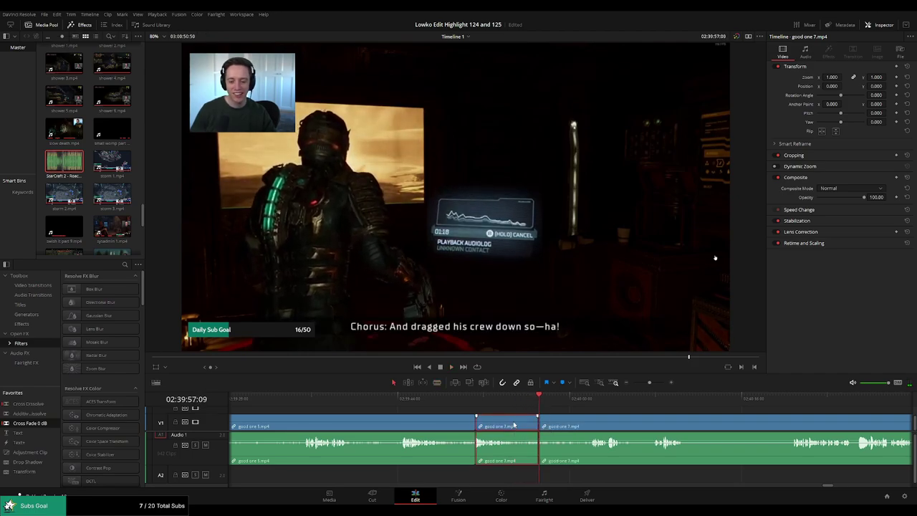
key(space)
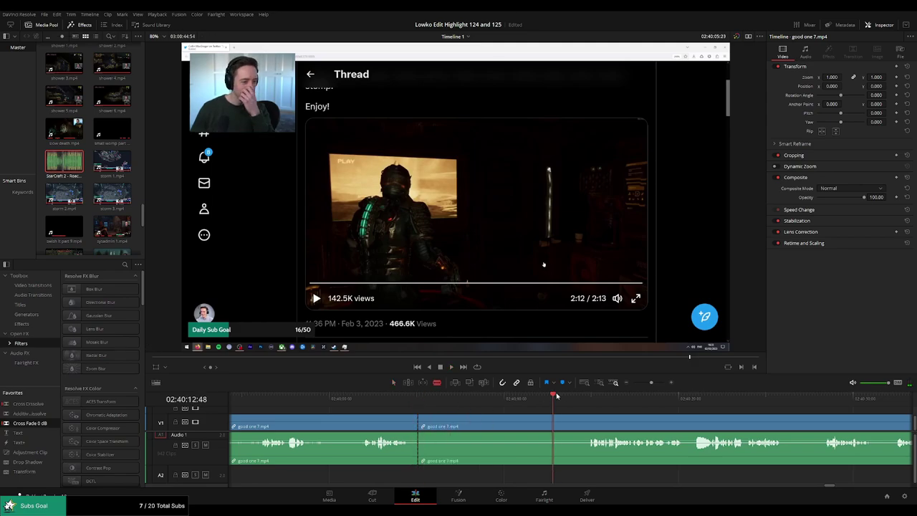
Ripple-delete the selected stretch of good one 7.mp4 and close the gap.
drag(556, 395, 587, 396)
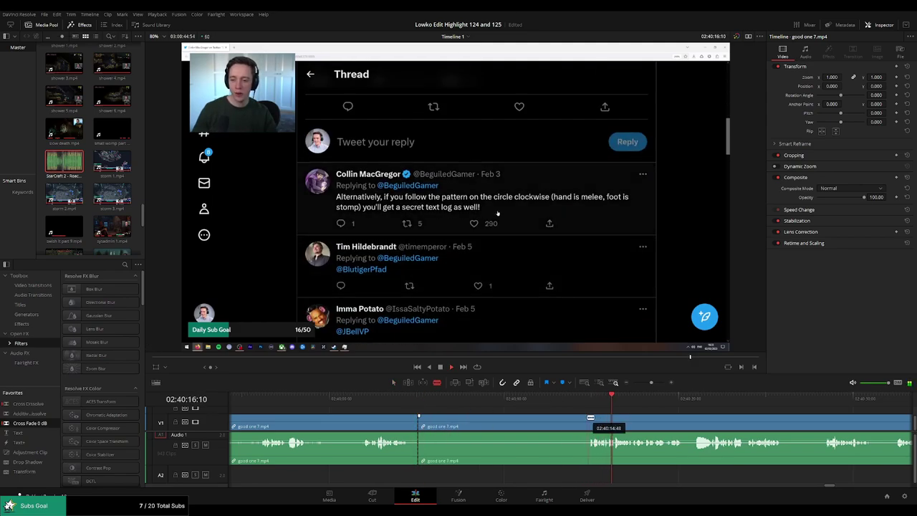
key(Delete)
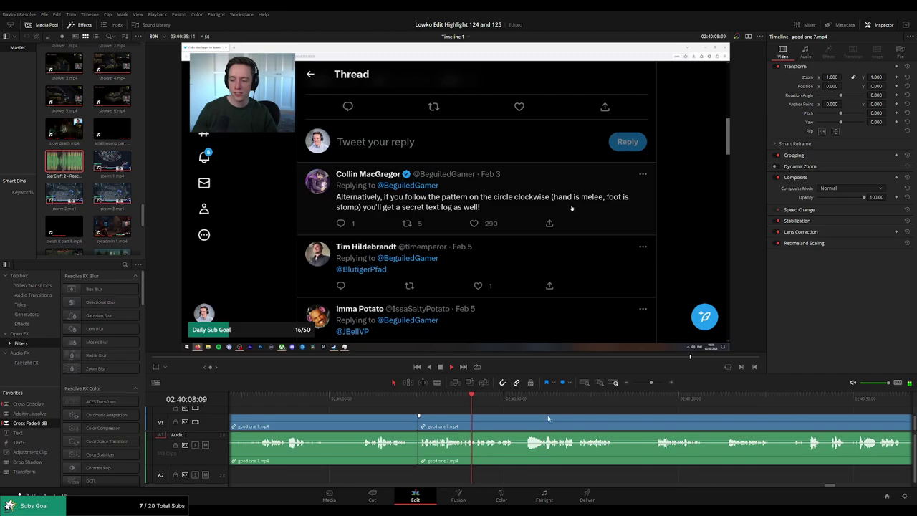
scroll(555, 419, right, 2)
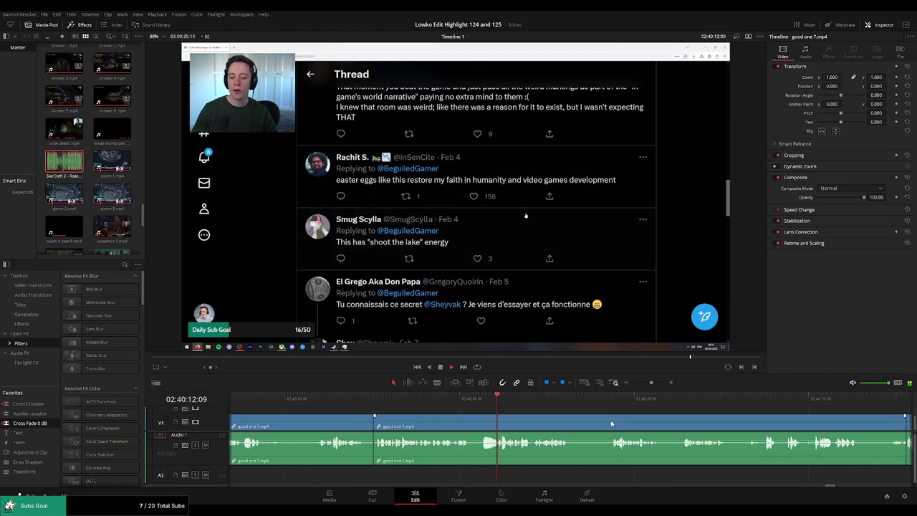
scroll(619, 425, right, 4)
scroll(516, 421, right, 3)
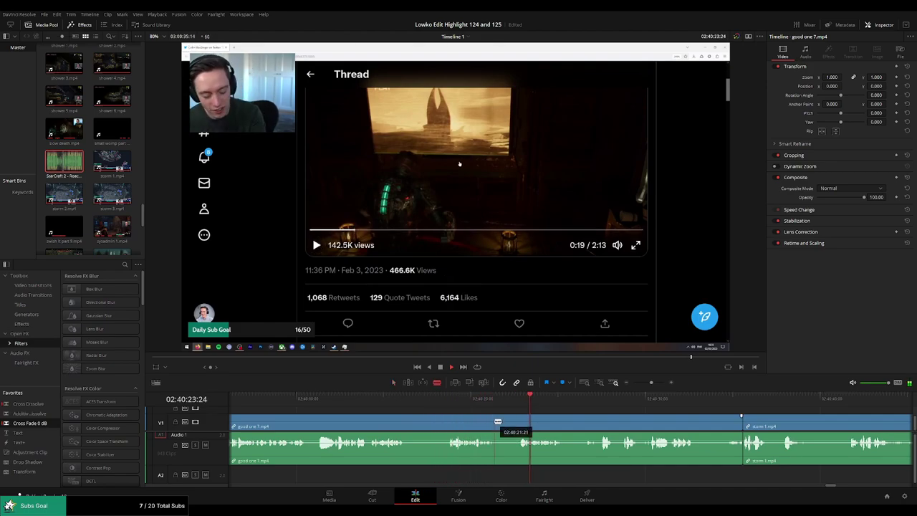
Trim the end of good one 7.mp4 so storm 1.mp4 starts earlier.
drag(498, 422, 495, 421)
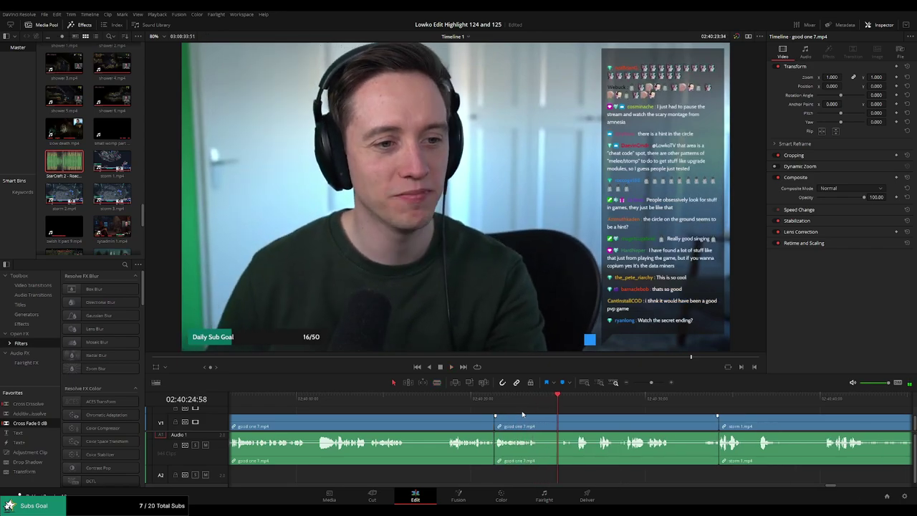
click(487, 401)
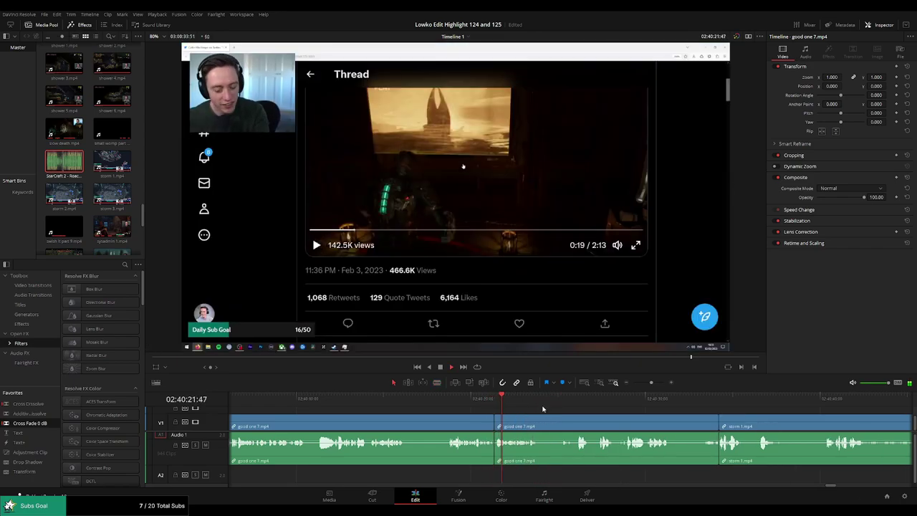
scroll(502, 412, right, 2)
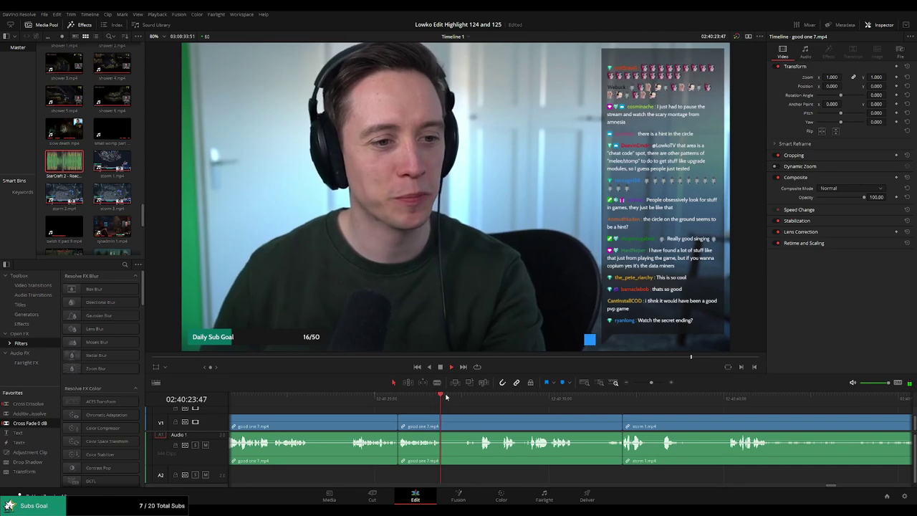
Blade good one 7.mp4 at two points and ripple-delete the middle piece.
drag(446, 396, 468, 396)
click(443, 421)
click(478, 422)
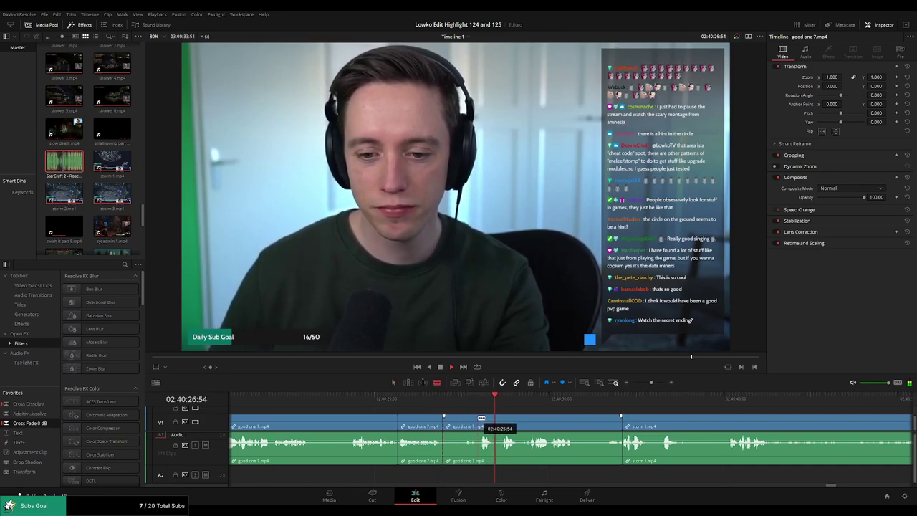
key(a)
click(470, 421)
key(Delete)
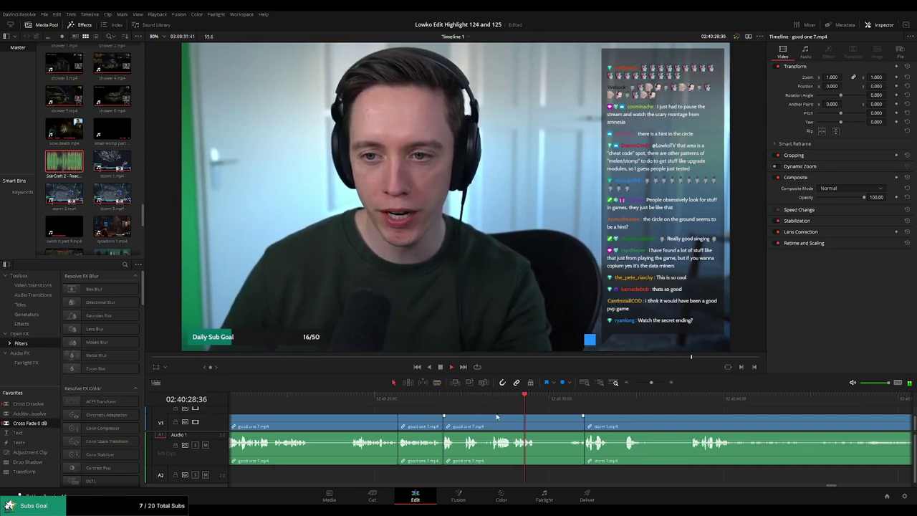
Remove the piece before storm 1.mp4, then review the join and the storm 1 footage.
key(Delete)
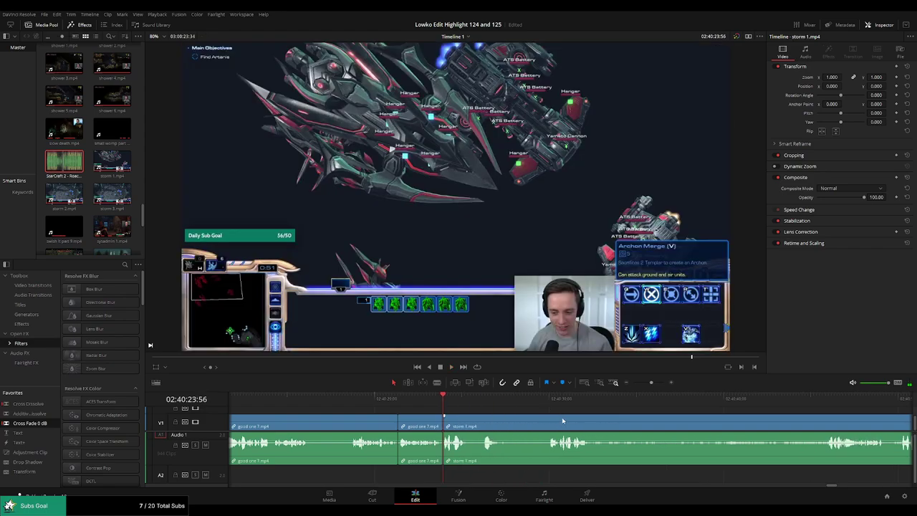
key(space)
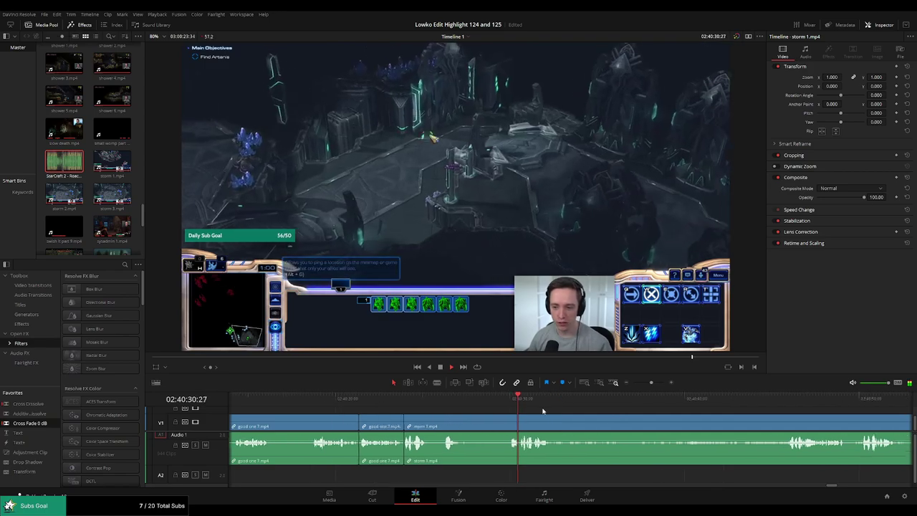
click(533, 407)
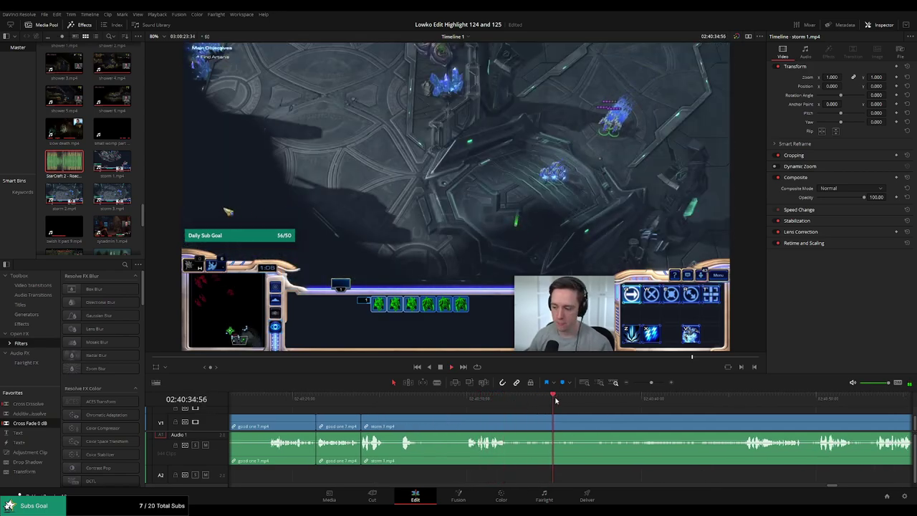
click(578, 401)
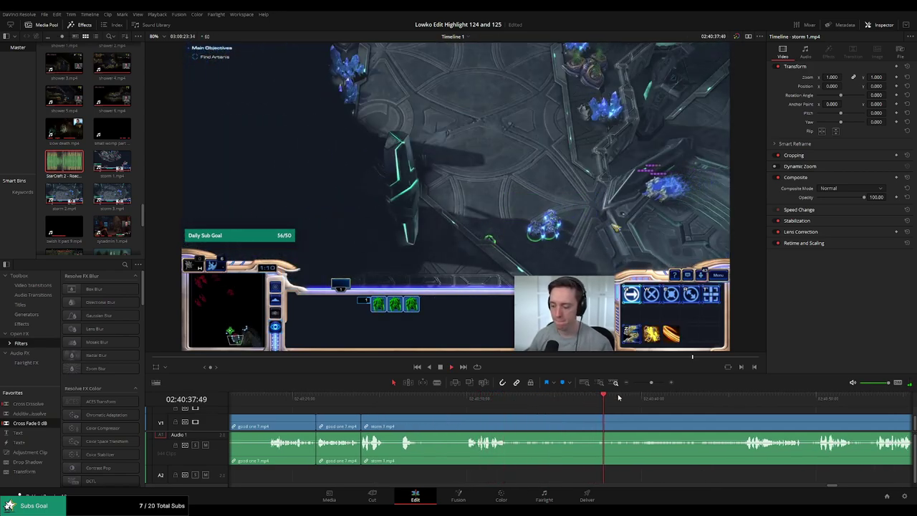
click(658, 400)
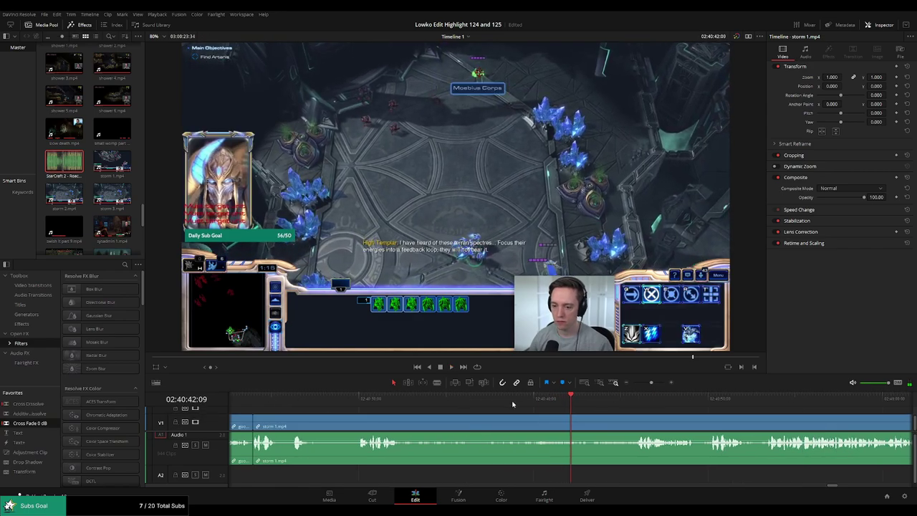
click(485, 404)
key(space)
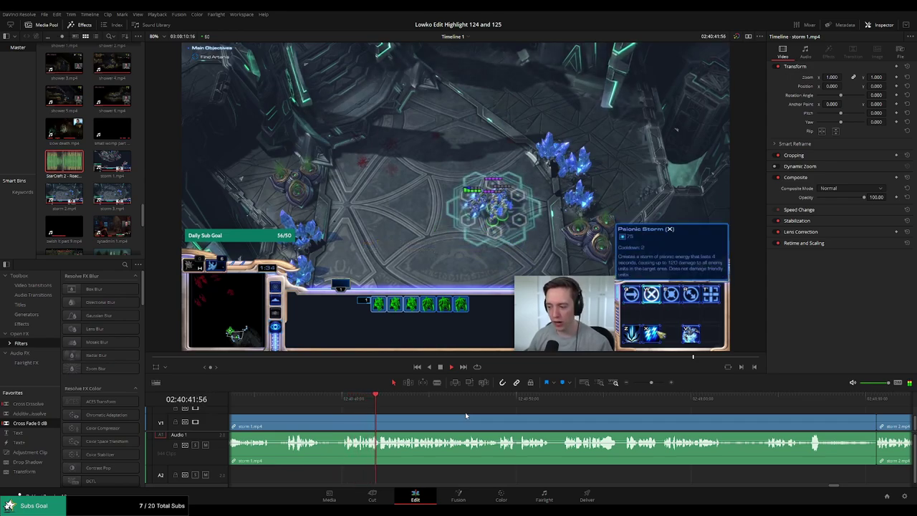
Zoom in at the cut moment and ripple-delete two short unwanted pieces of storm 1.mp4.
click(377, 396)
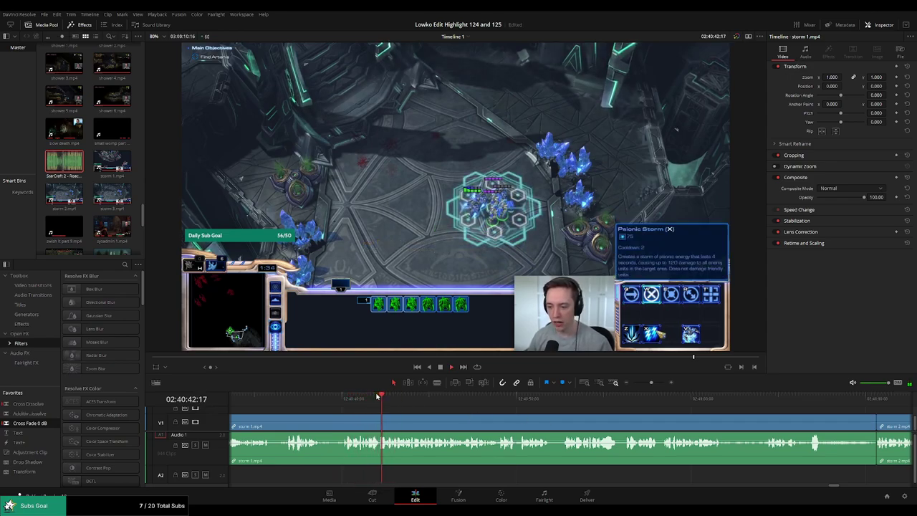
key(ctrl+equal)
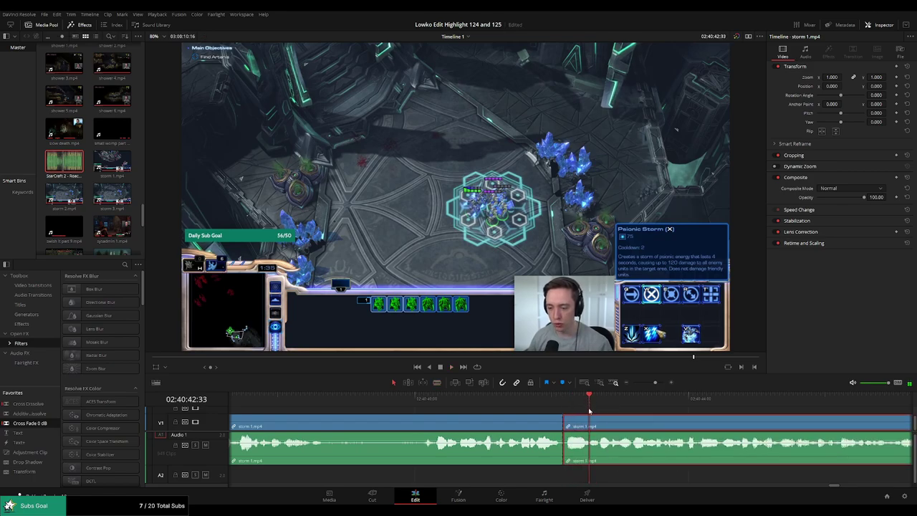
key(Delete)
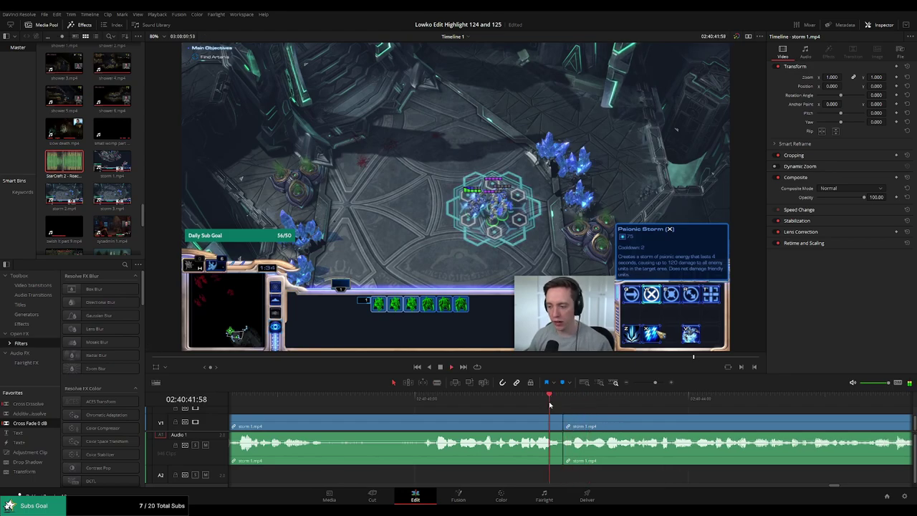
key(space)
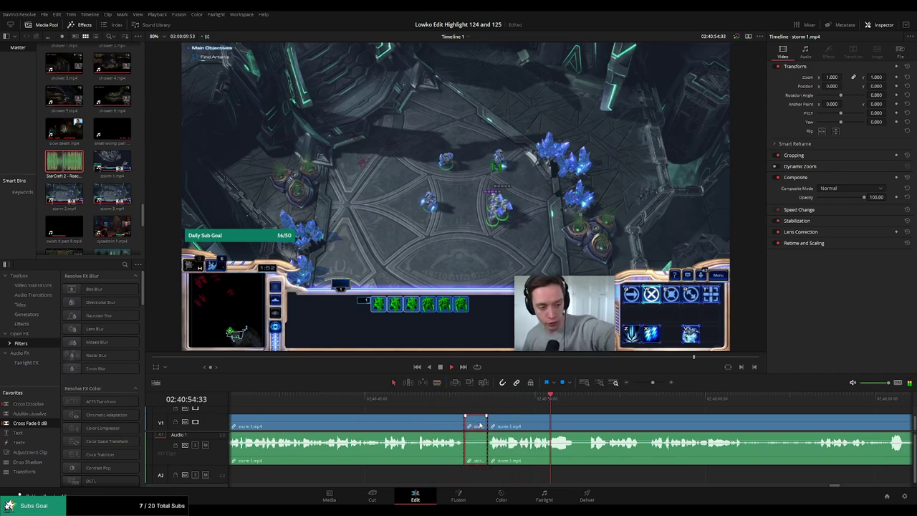
key(Delete)
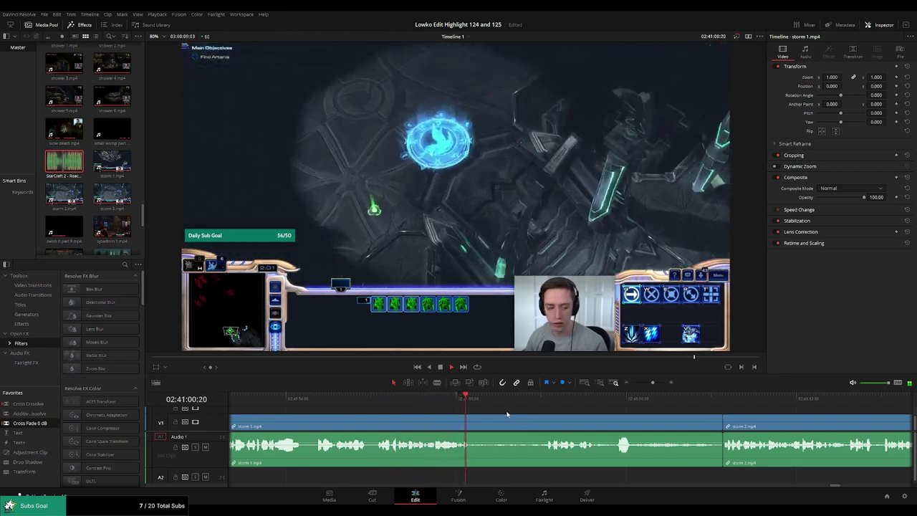
Blade storm 1.mp4 at two points and ripple-delete the section between them.
click(472, 425)
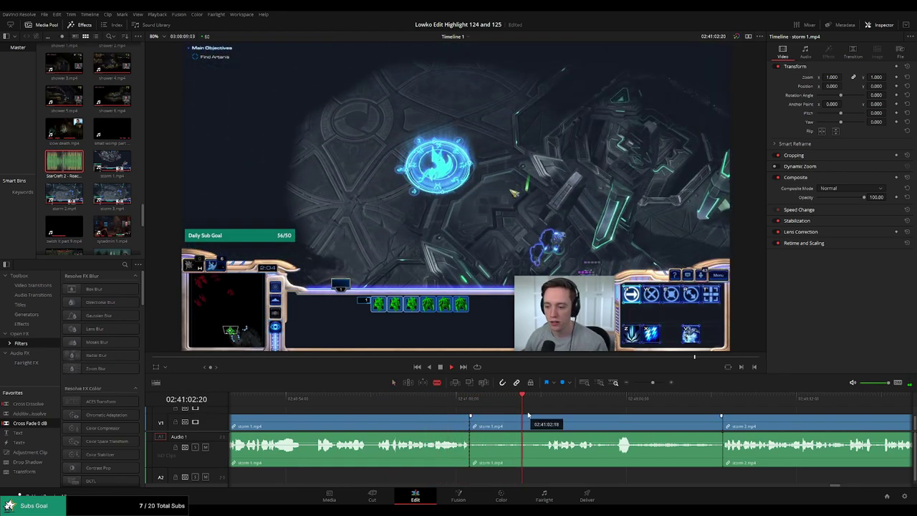
click(543, 424)
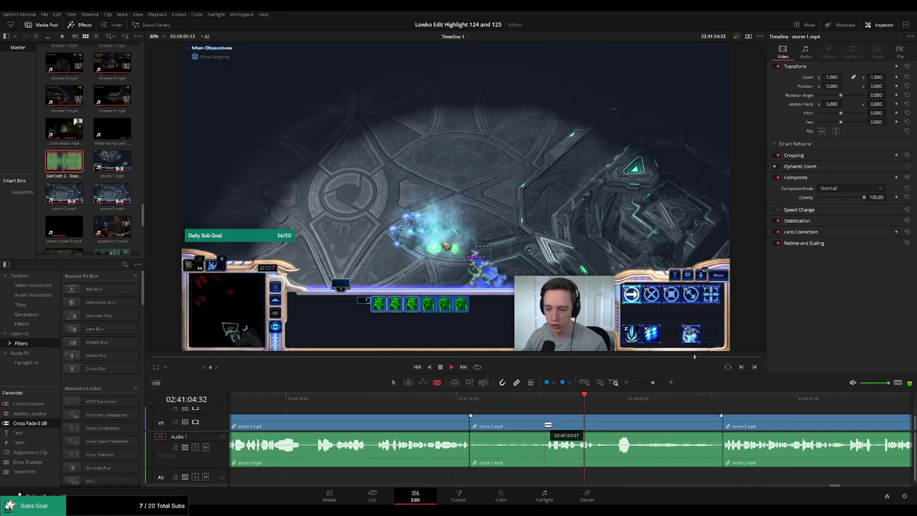
key(a)
click(534, 424)
key(Delete)
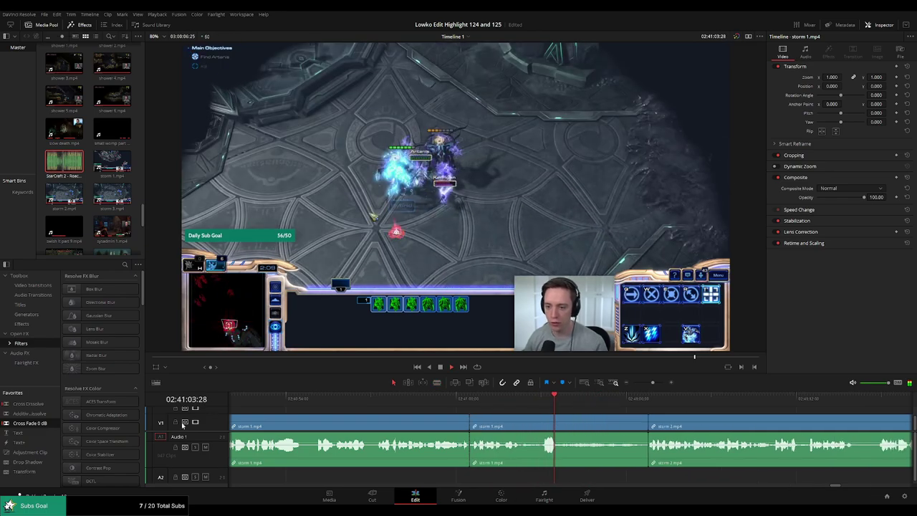
click(514, 403)
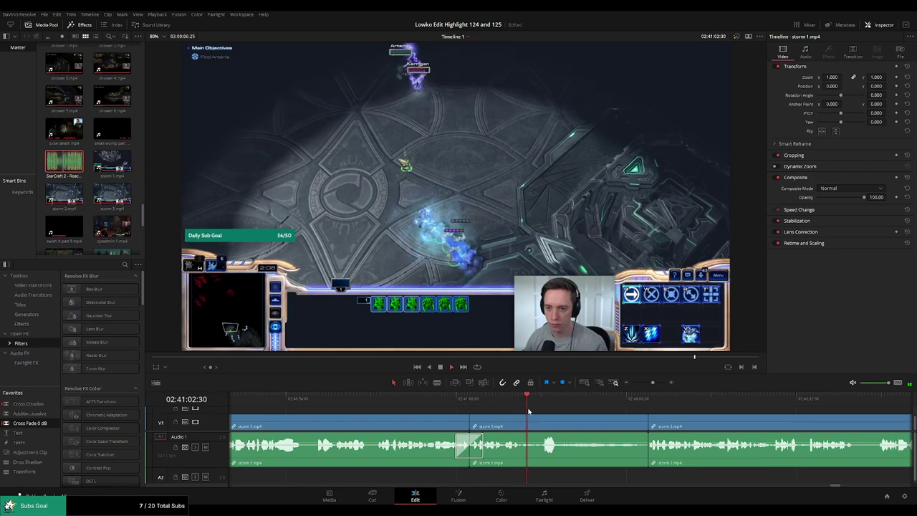
Split storm 1.mp4 twice more and Shift+Delete the leftover pieces so storm 2.mp4 follows.
key(ctrl+b)
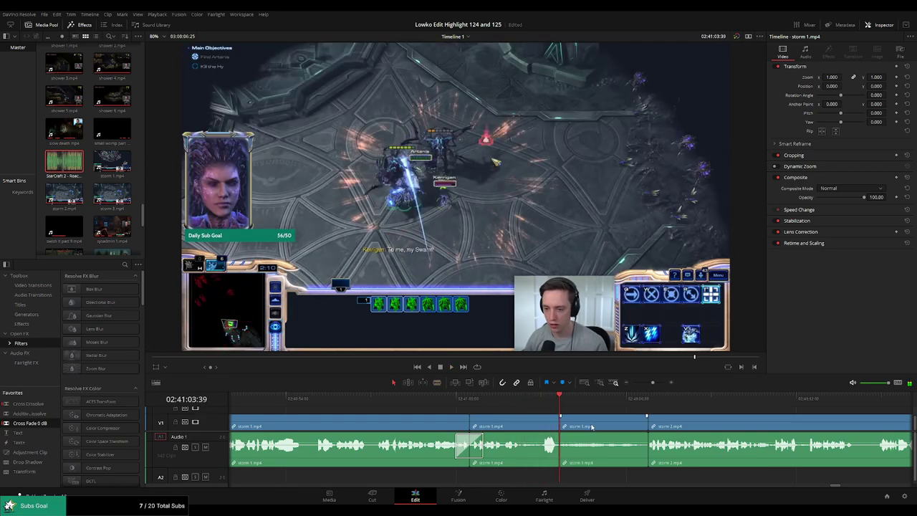
click(592, 427)
key(shift+Delete)
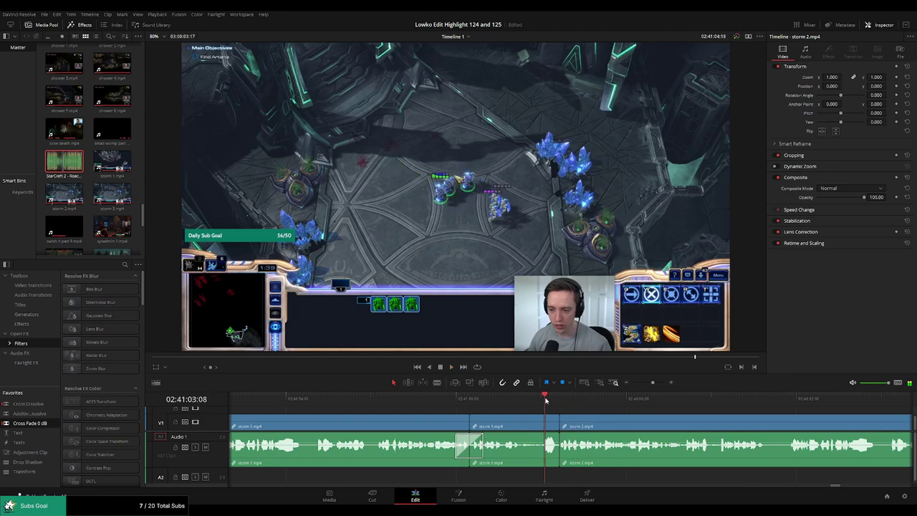
drag(546, 402, 508, 399)
key(ctrl+b)
click(543, 426)
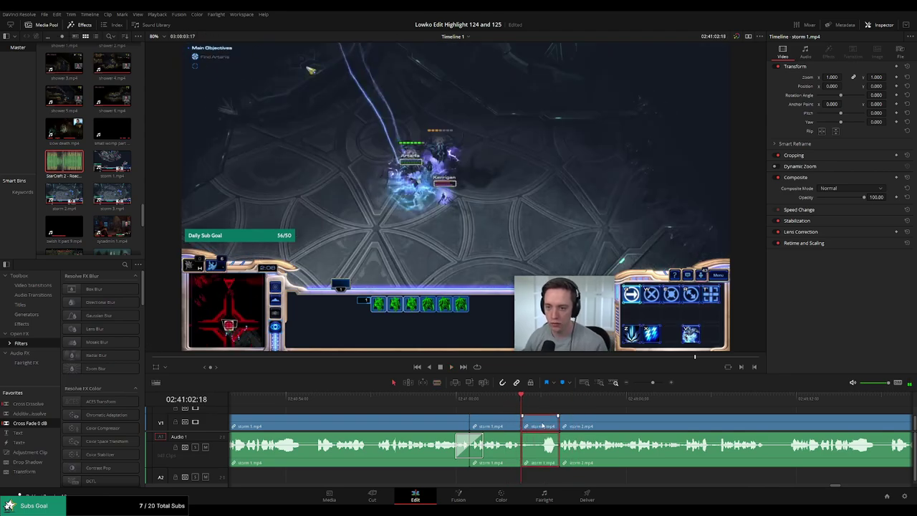
key(shift+Delete)
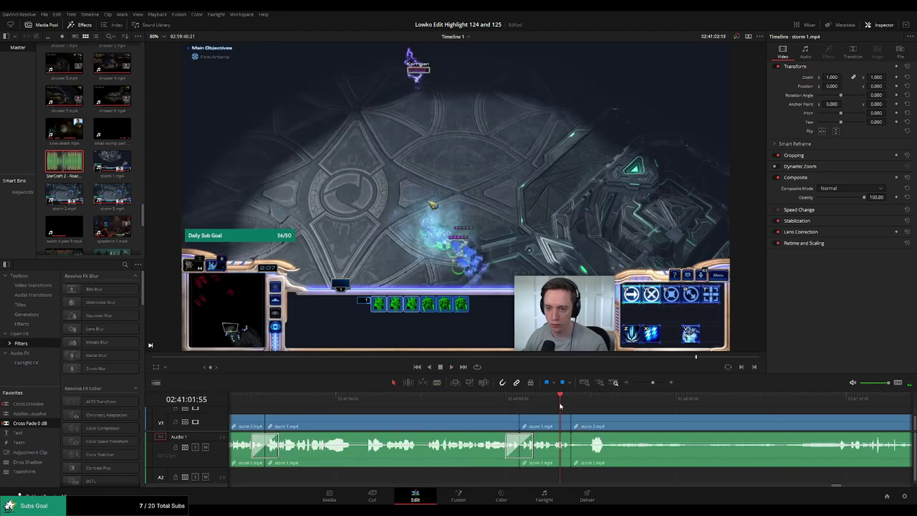
Play back the edited storm 1 to storm 2 section to check it.
key(space)
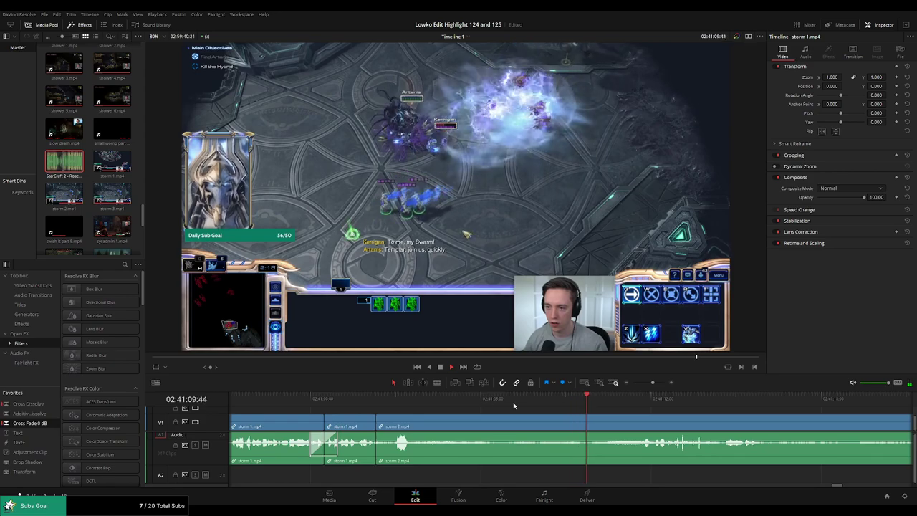
key(space)
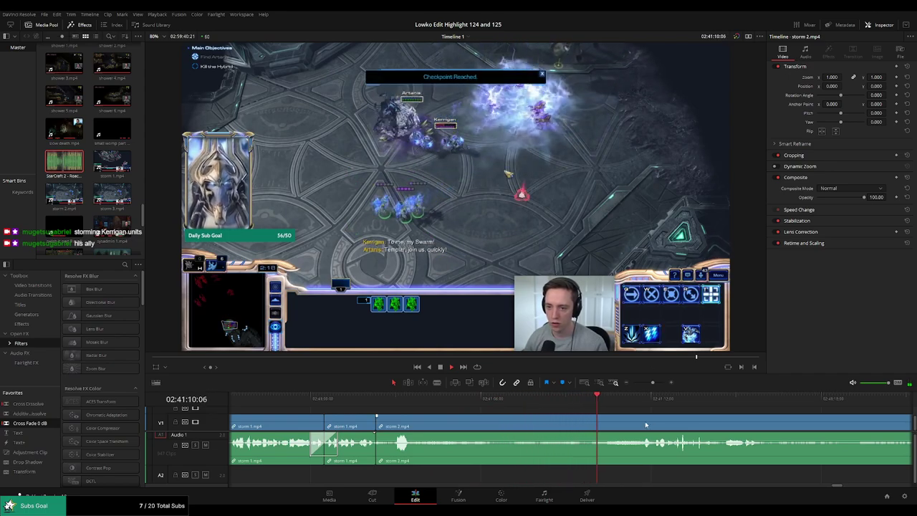
scroll(514, 414, up, 3)
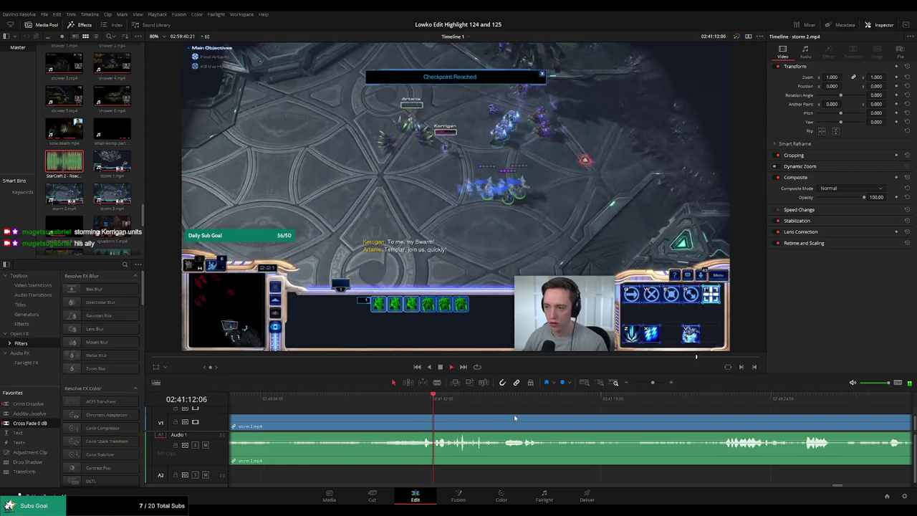
Split storm 2.mp4, trim away the unwanted part, and add an audio cross fade on the cut.
scroll(530, 420, right, 3)
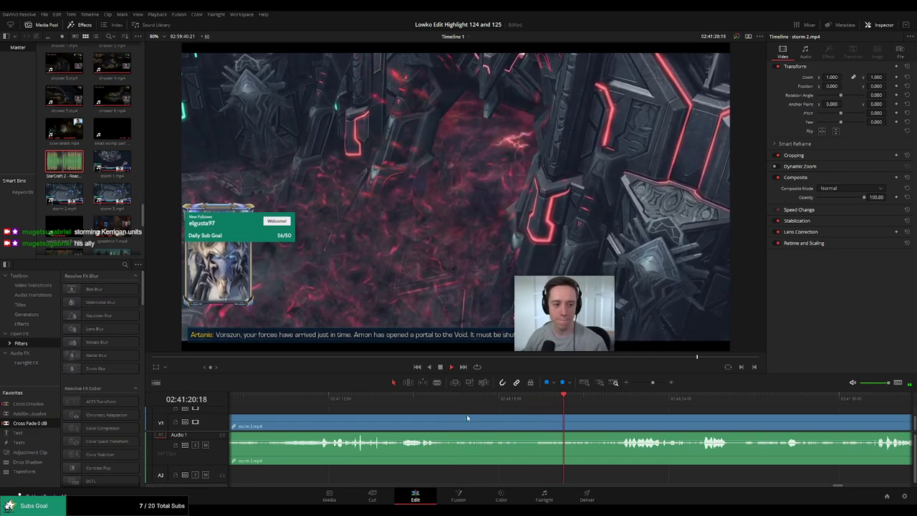
click(441, 401)
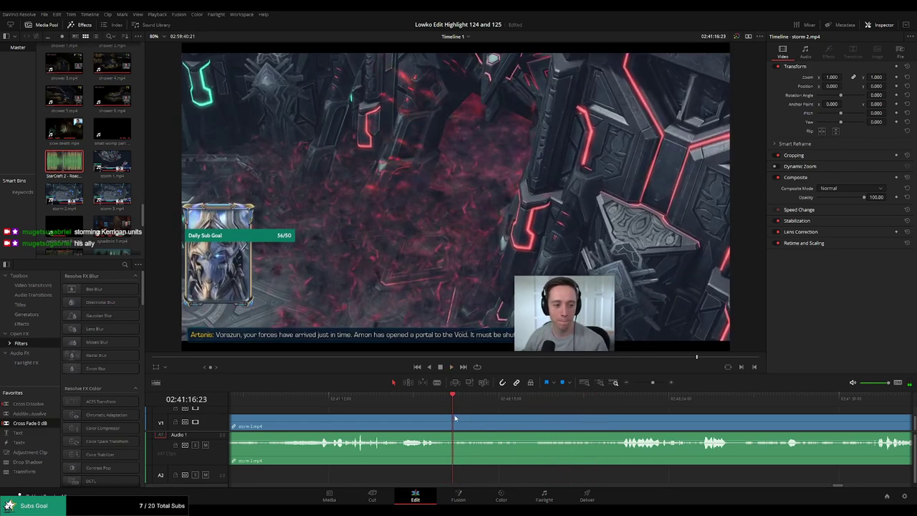
key(ctrl+b)
click(610, 414)
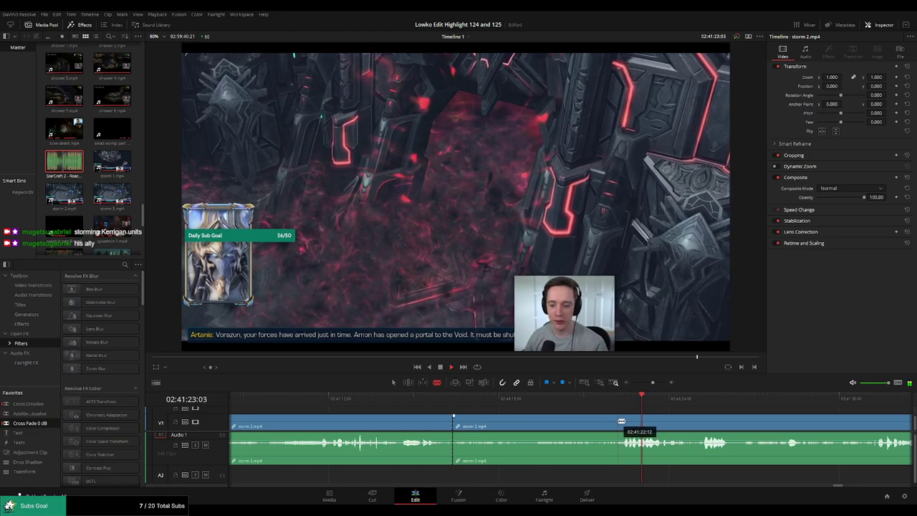
key(ctrl+shift+bracketleft)
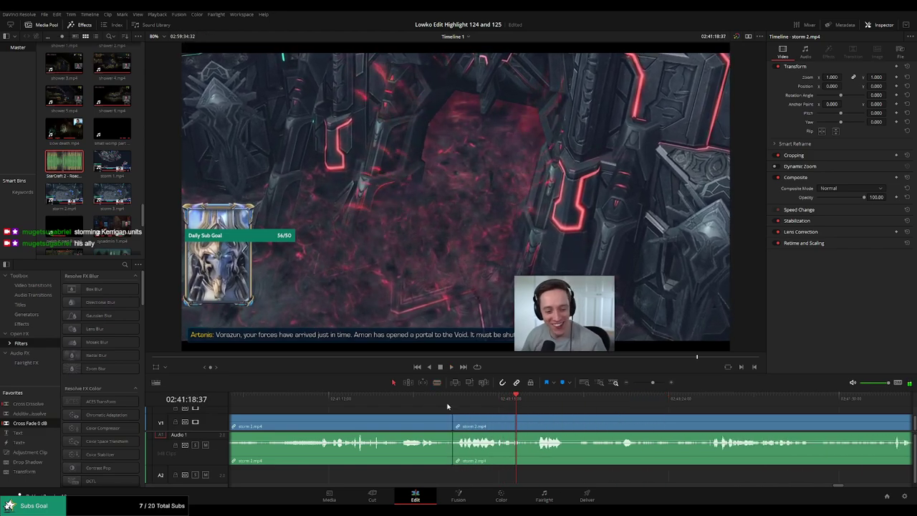
click(435, 423)
drag(452, 454, 450, 448)
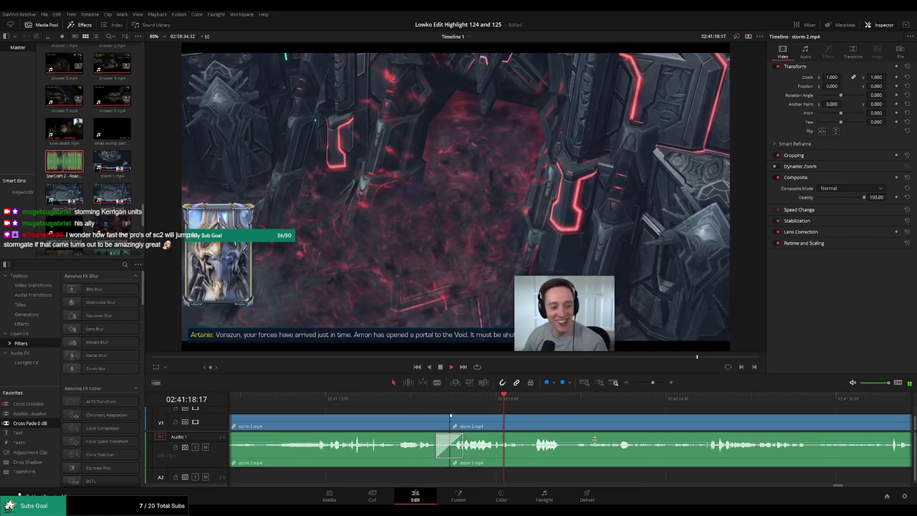
Trim storm 2.mp4 again, split and delete another piece so storm 3.mp4 follows, then fast-forward to review.
scroll(430, 471, right, 3)
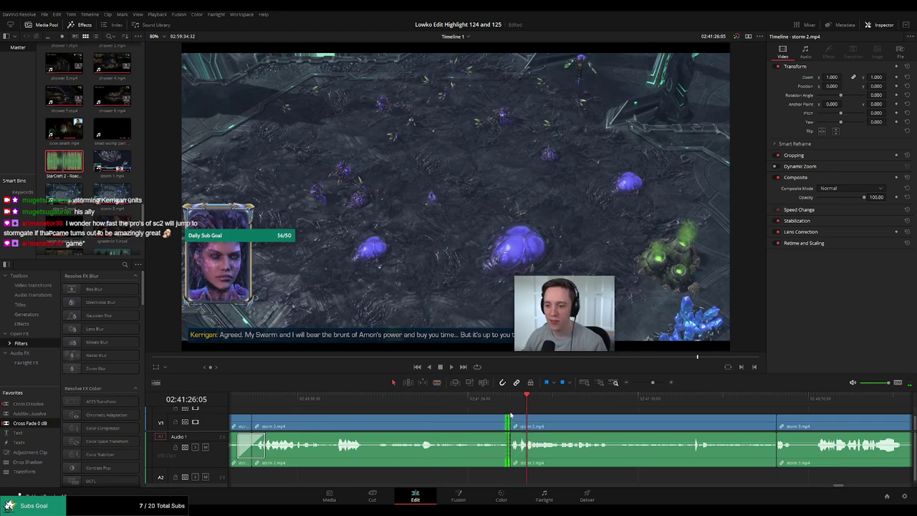
key(Left)
key(Left)
key(Left)
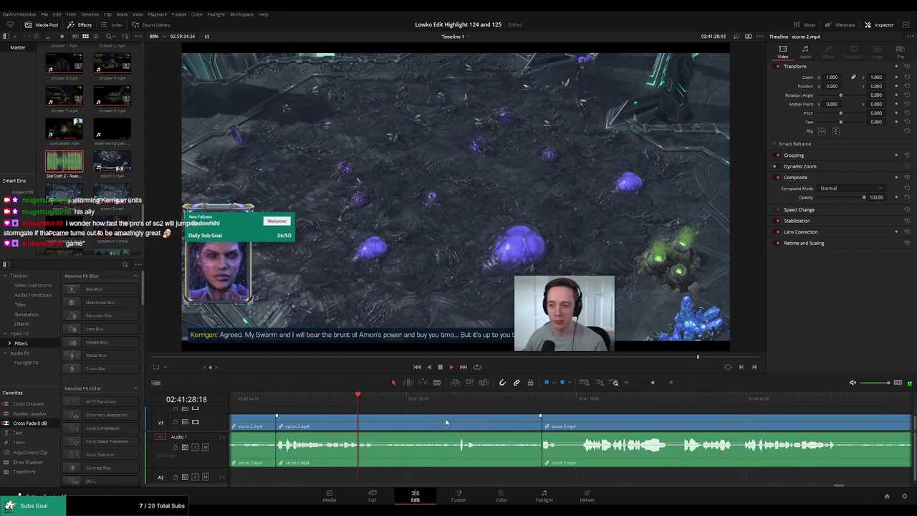
click(451, 406)
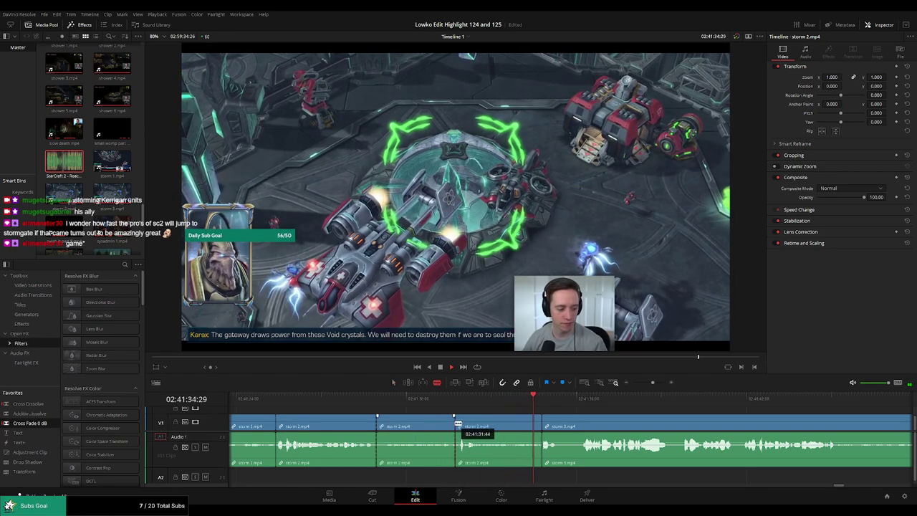
drag(458, 424, 463, 425)
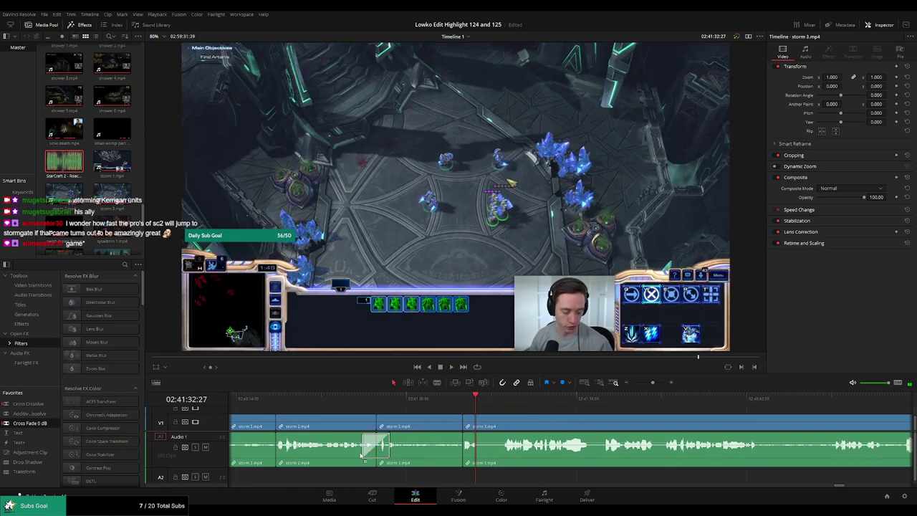
drag(378, 402, 380, 403)
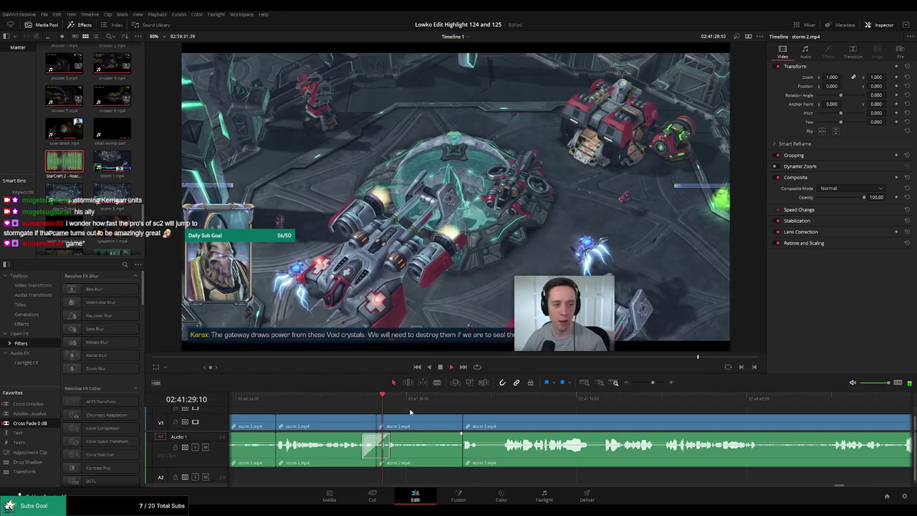
key(space)
key(ctrl+b)
click(438, 427)
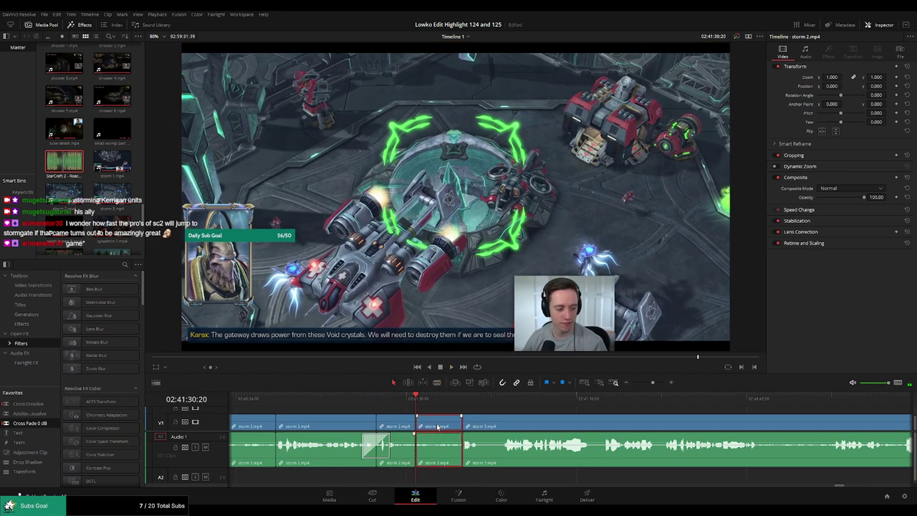
key(Delete)
key(l)
key(l)
key(l)
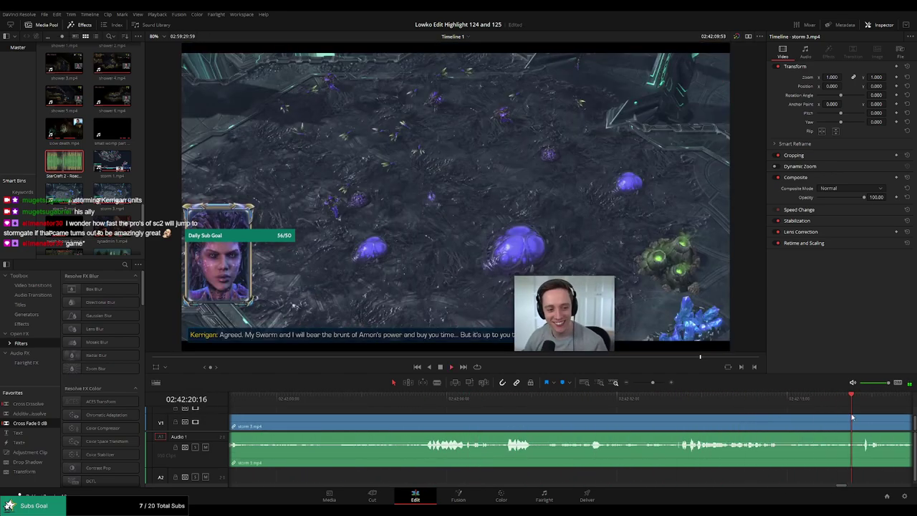
key(space)
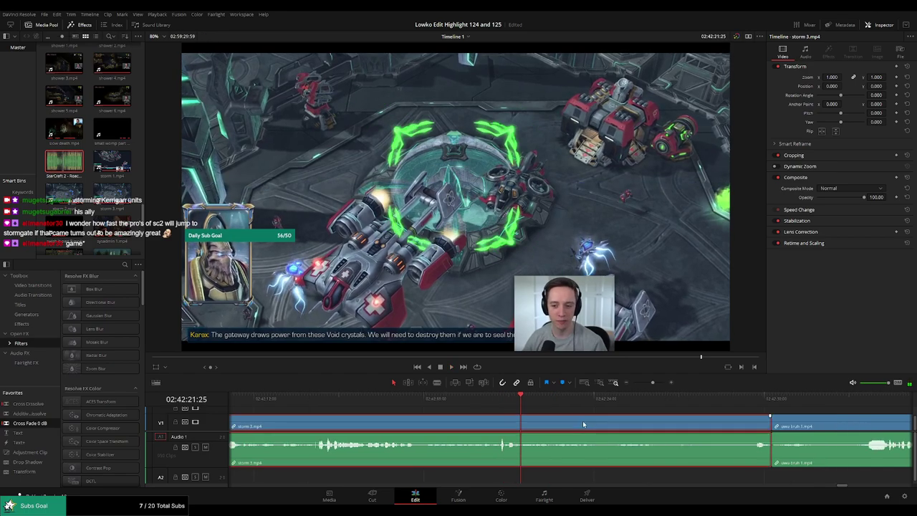
key(Up)
key(space)
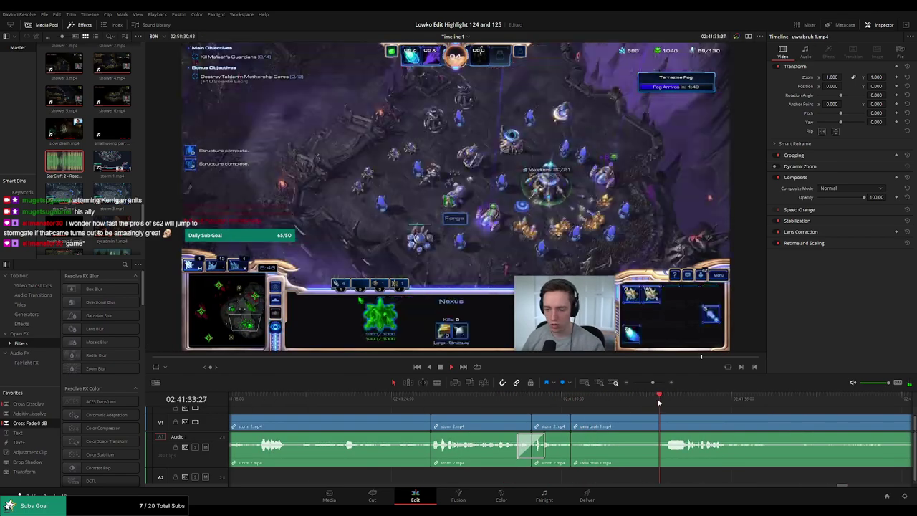
scroll(570, 402, right, 3)
scroll(569, 402, right, 5)
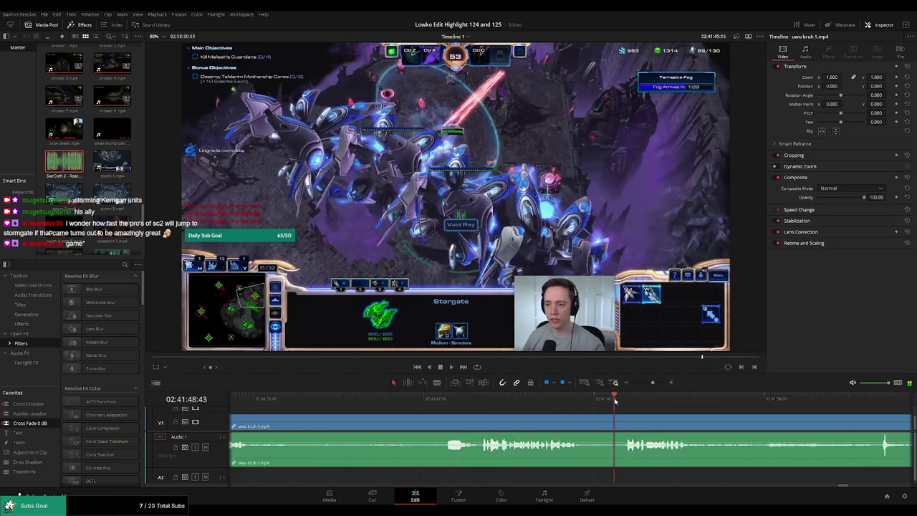
drag(653, 382, 647, 385)
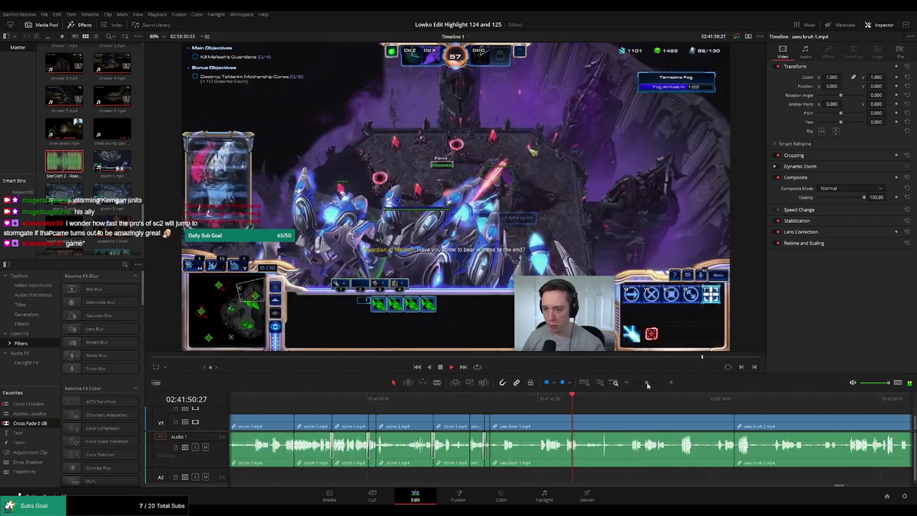
scroll(508, 418, right, 3)
drag(490, 403, 787, 413)
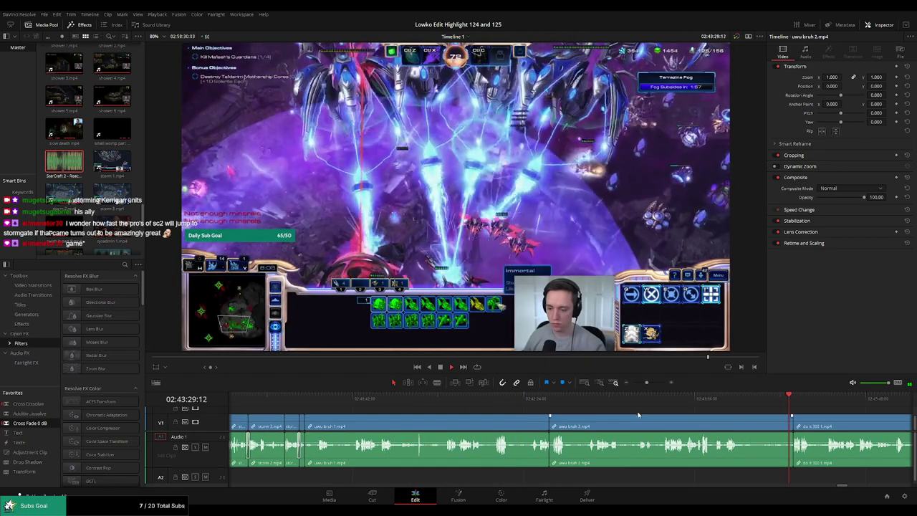
key(Down)
key(Down)
key(Down)
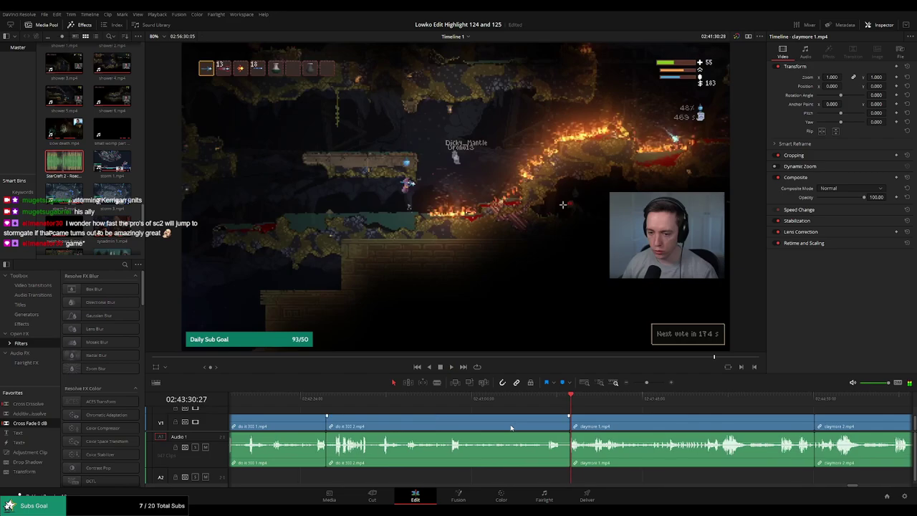
scroll(515, 426, left, 5)
click(438, 400)
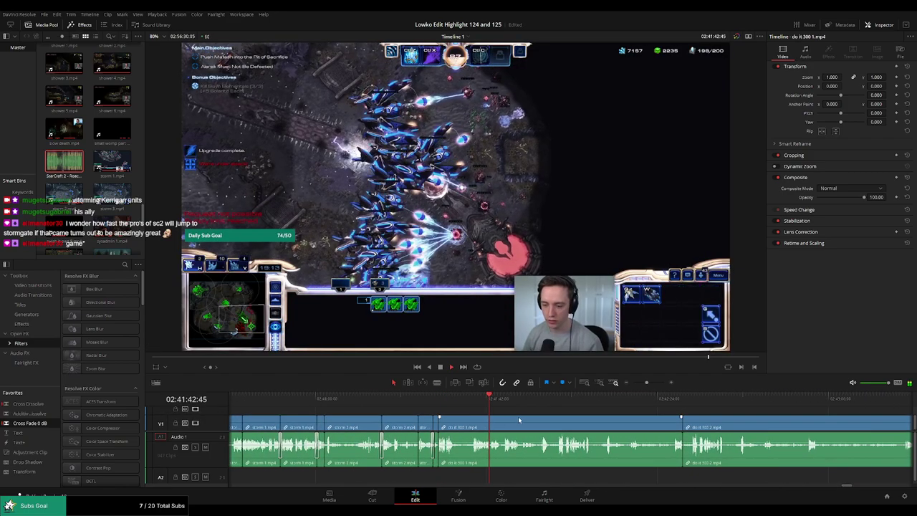
scroll(519, 420, up, 2)
click(594, 405)
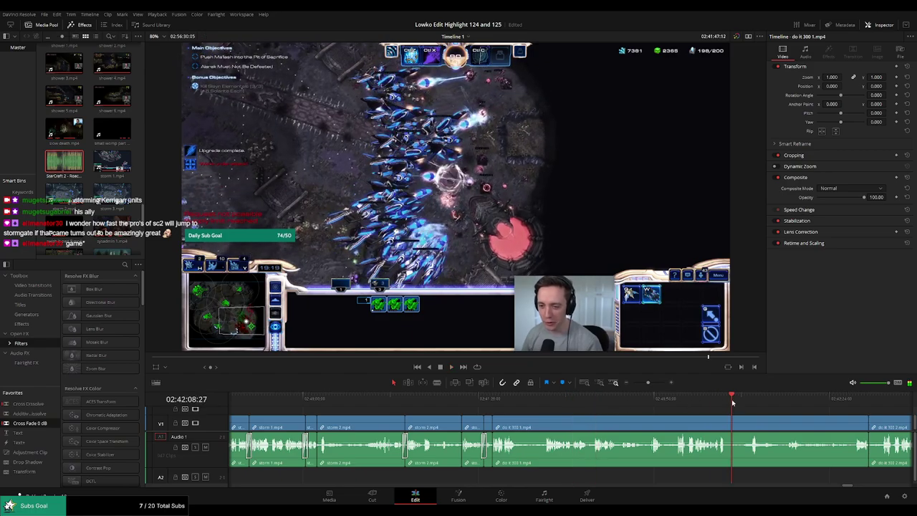
scroll(733, 403, right, 3)
click(674, 402)
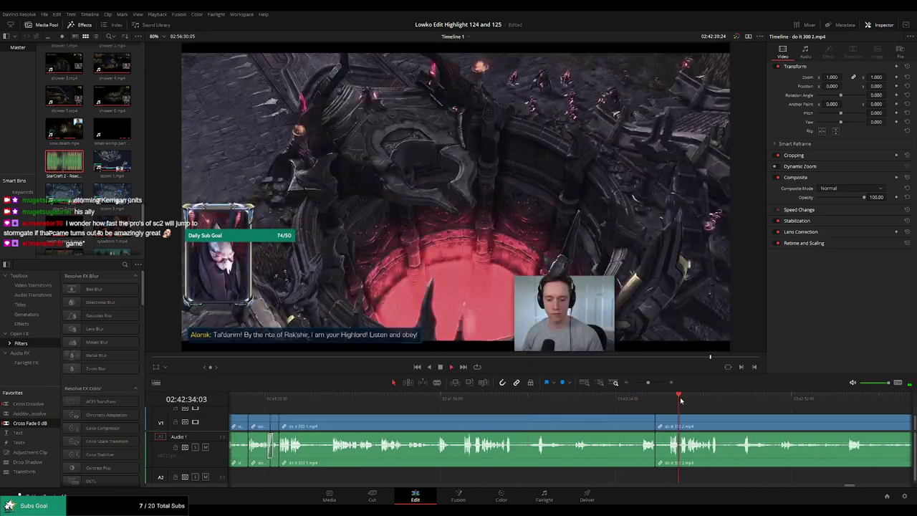
key(Up)
key(Up)
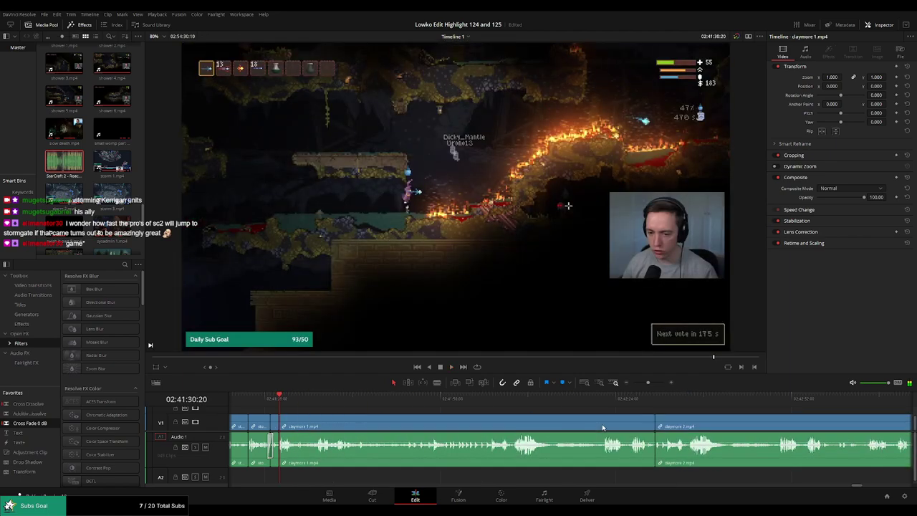
Scan through claymore 1.mp4 and blade it at the first cut point.
click(313, 399)
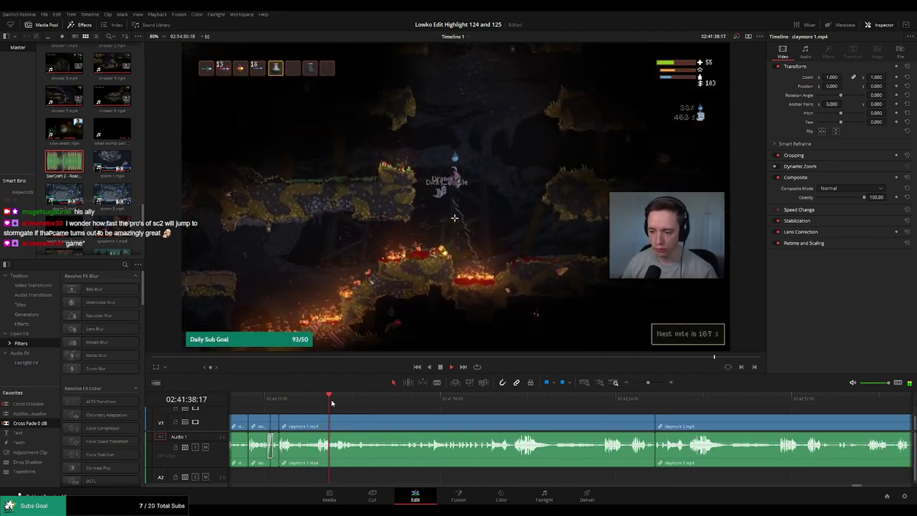
click(382, 401)
click(401, 402)
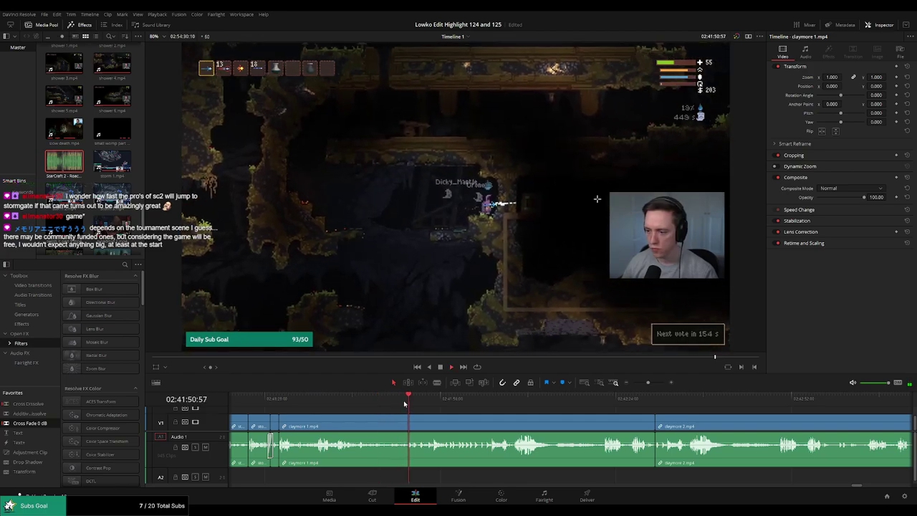
click(436, 402)
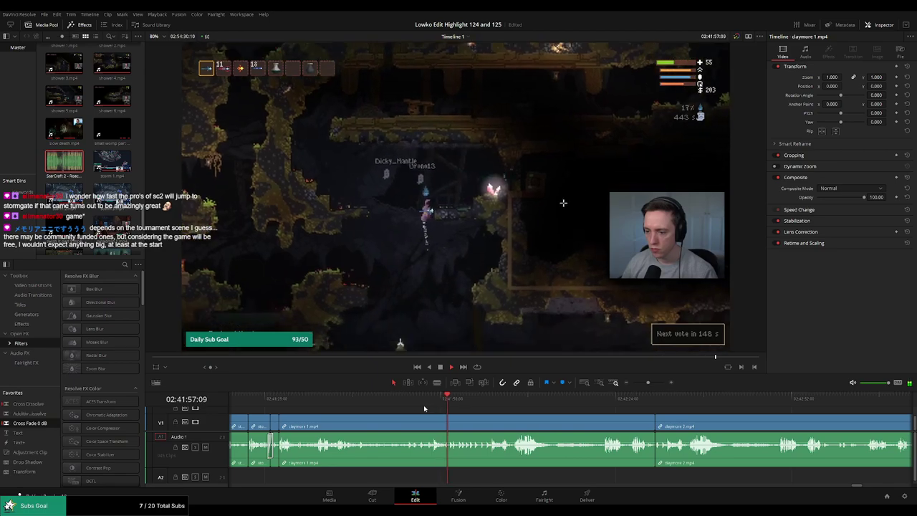
click(491, 402)
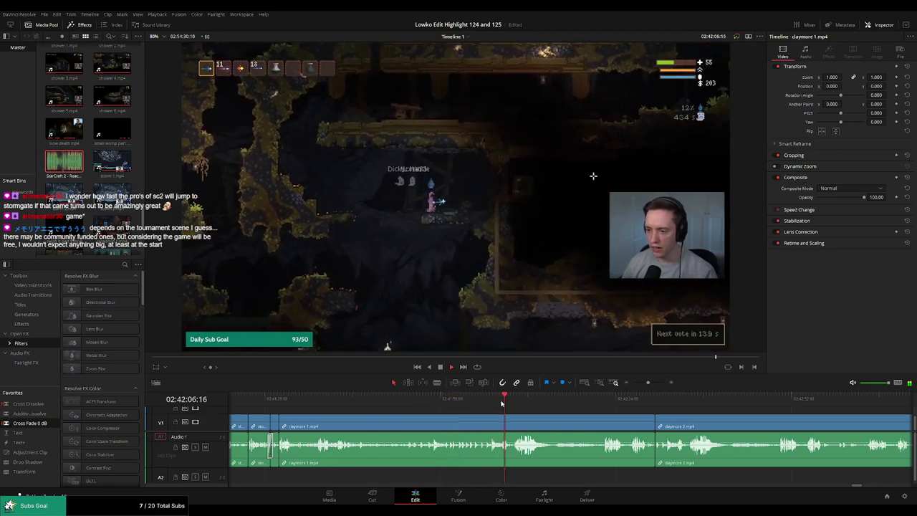
click(537, 402)
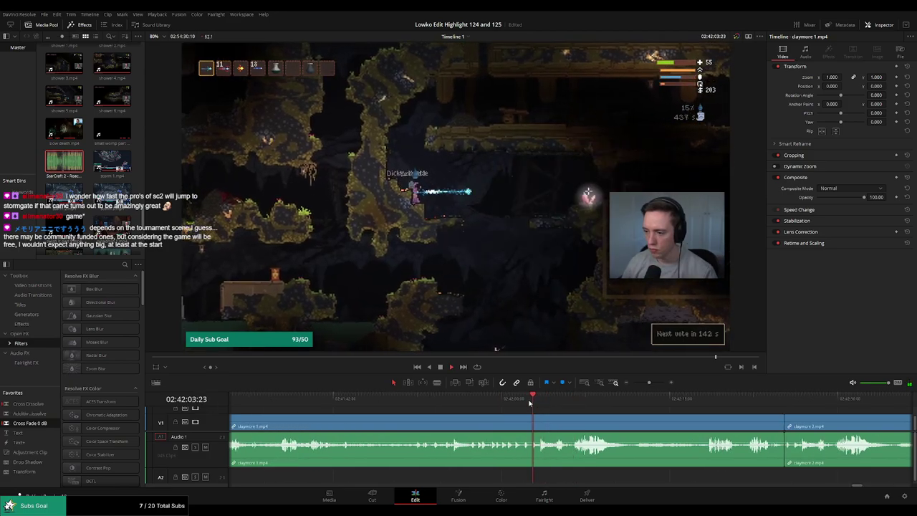
key(b)
click(530, 425)
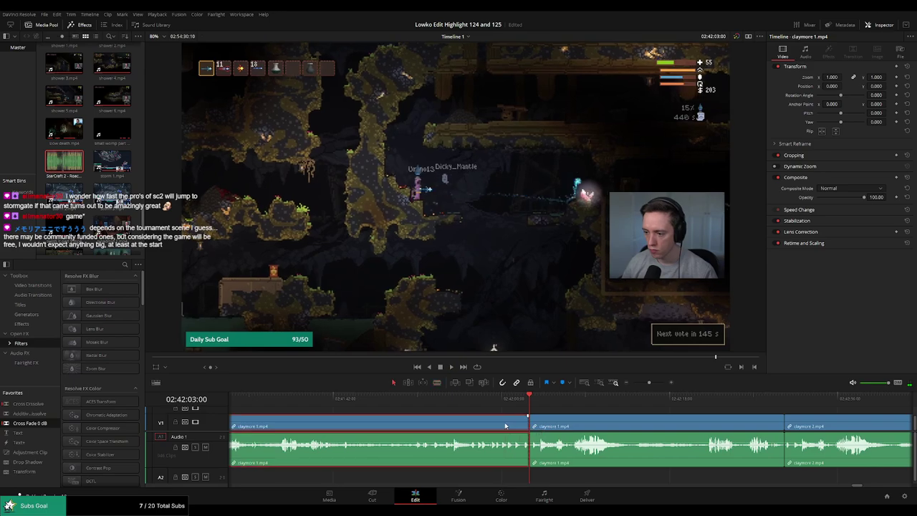
Blade claymore 1.mp4 at the Game Over moment, ripple-delete the stats piece, and check the join.
key(Up)
click(433, 402)
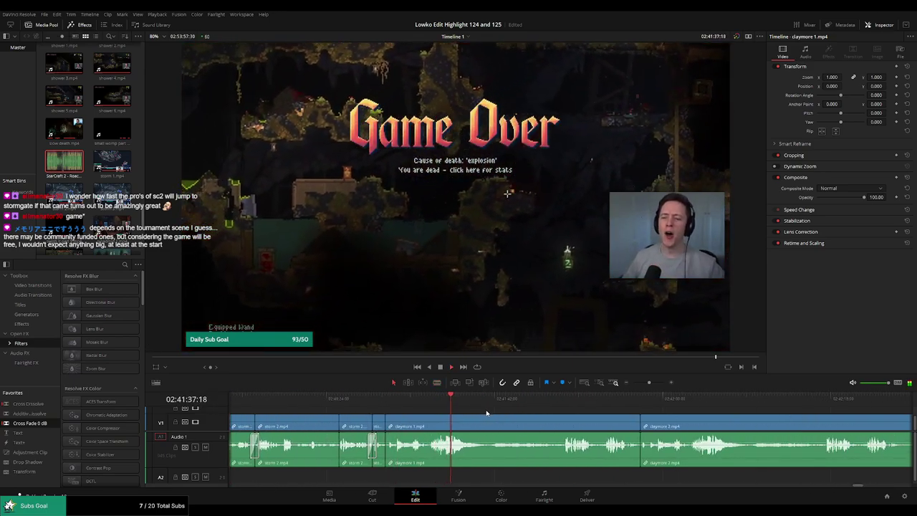
scroll(468, 424, right, 2)
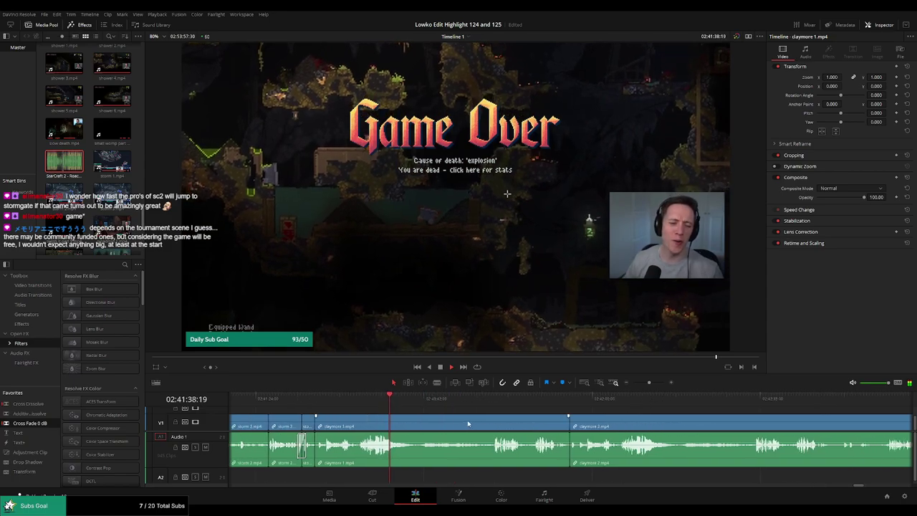
key(b)
click(413, 423)
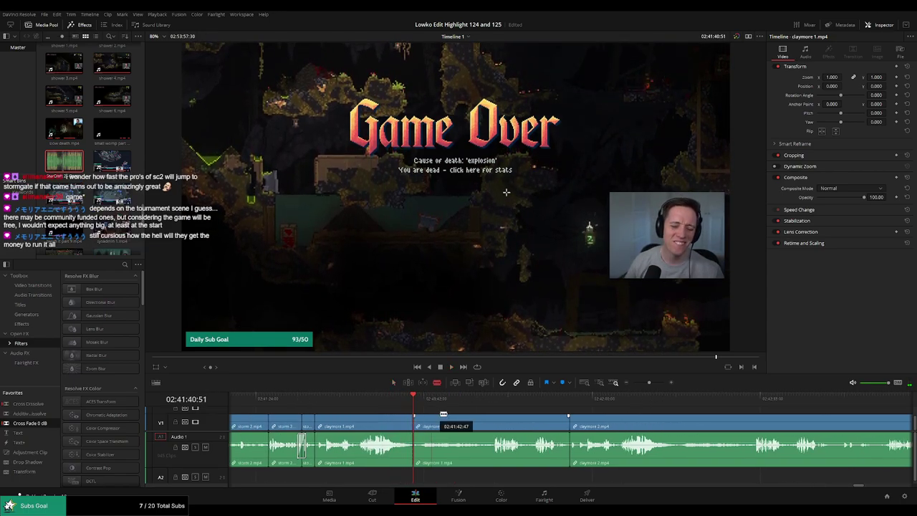
key(space)
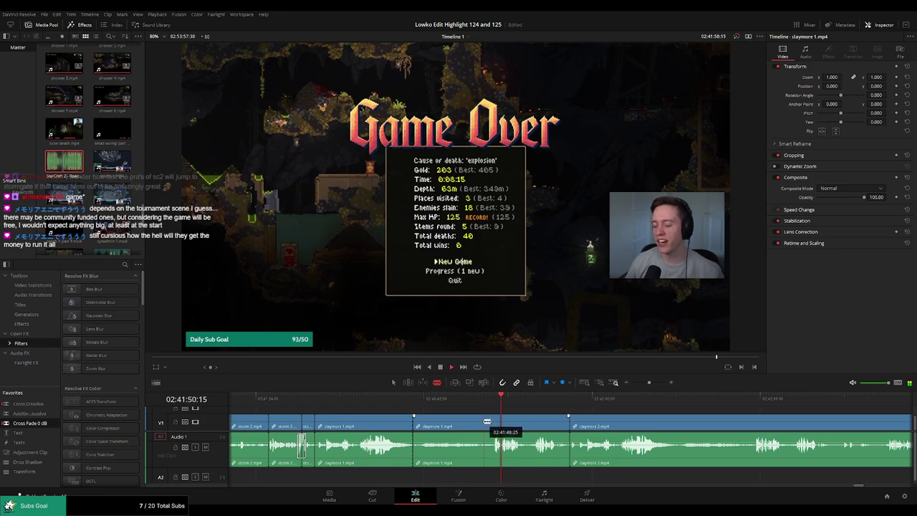
click(478, 399)
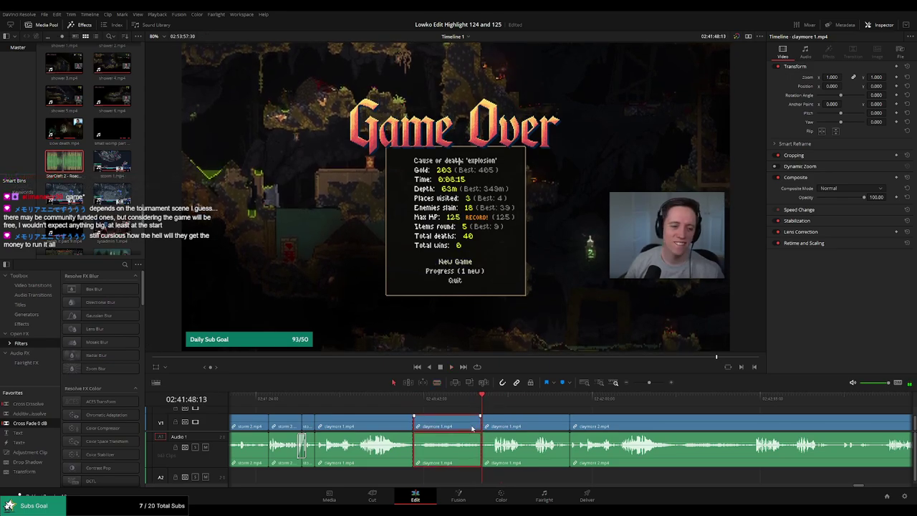
key(Delete)
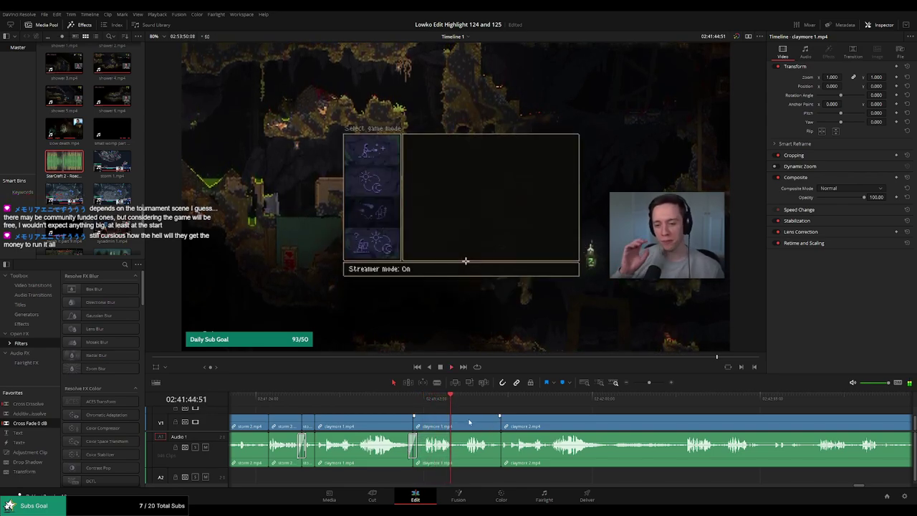
scroll(387, 421, right, 3)
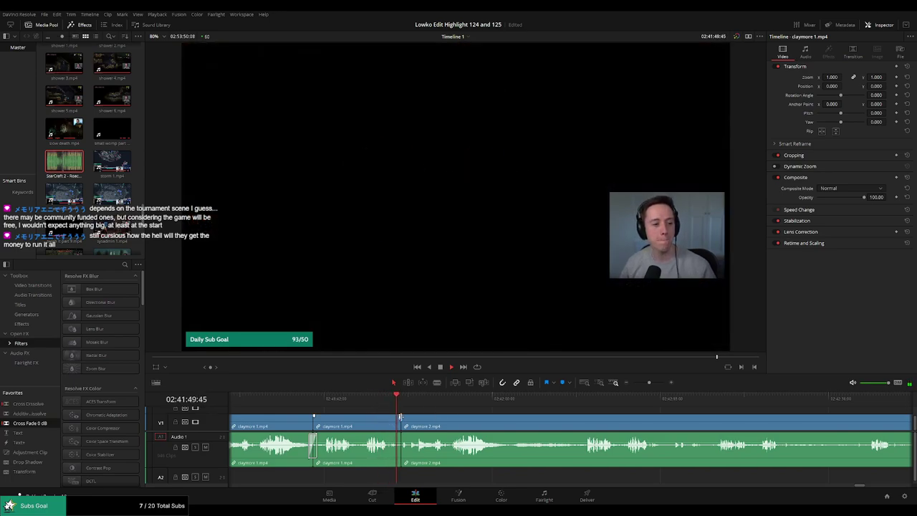
click(552, 397)
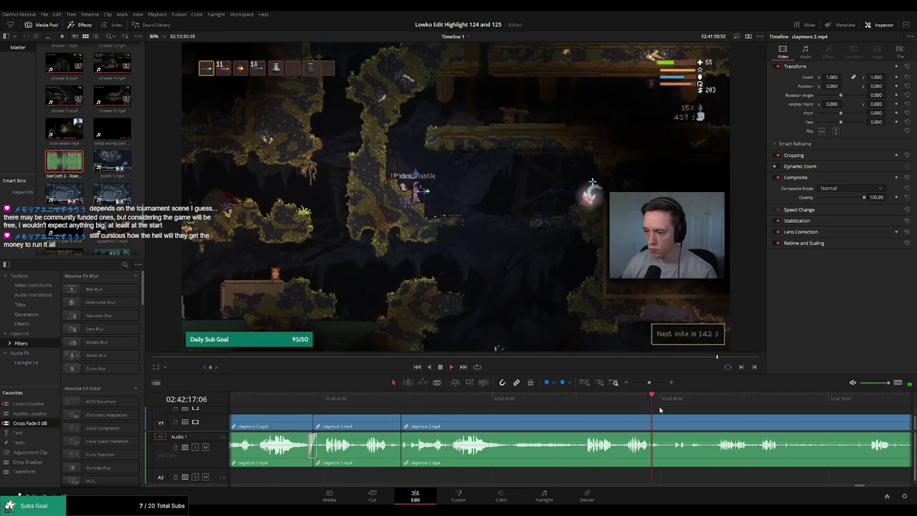
Ripple-delete the unwanted opening piece of claymore 2.mp4.
drag(660, 410, 573, 414)
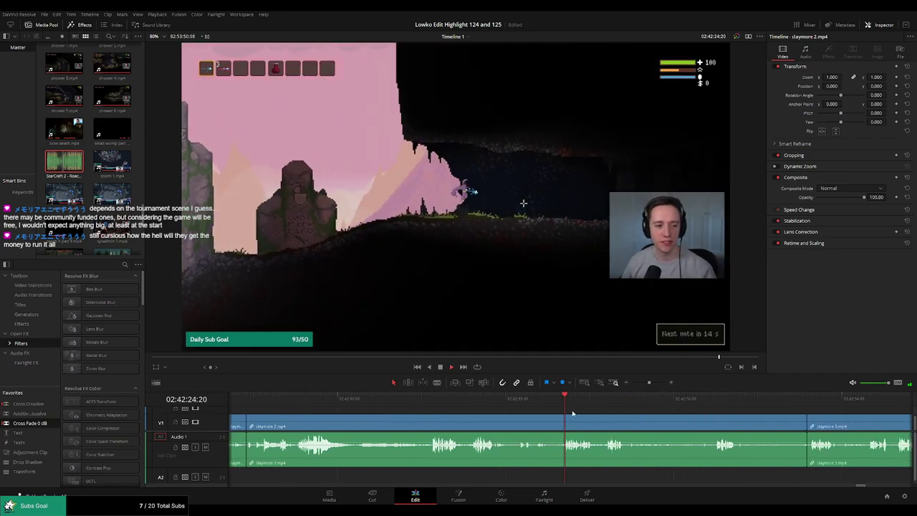
click(526, 422)
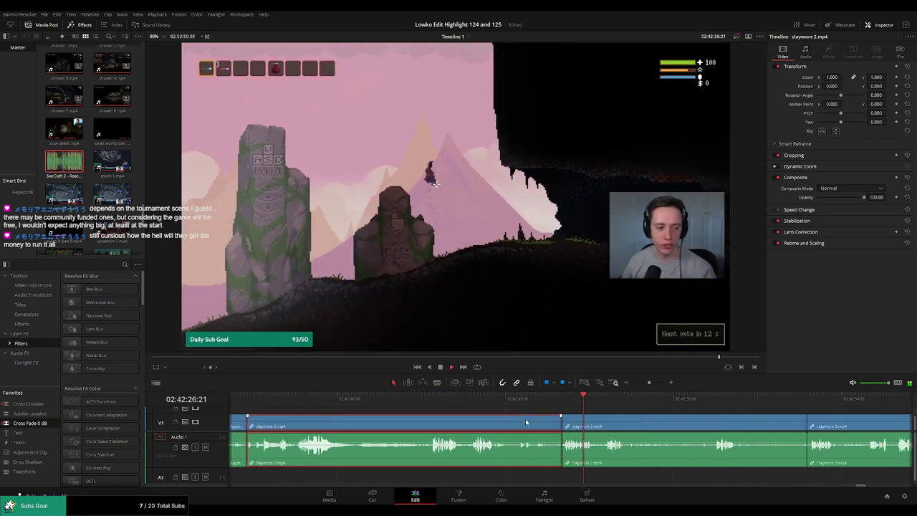
key(Delete)
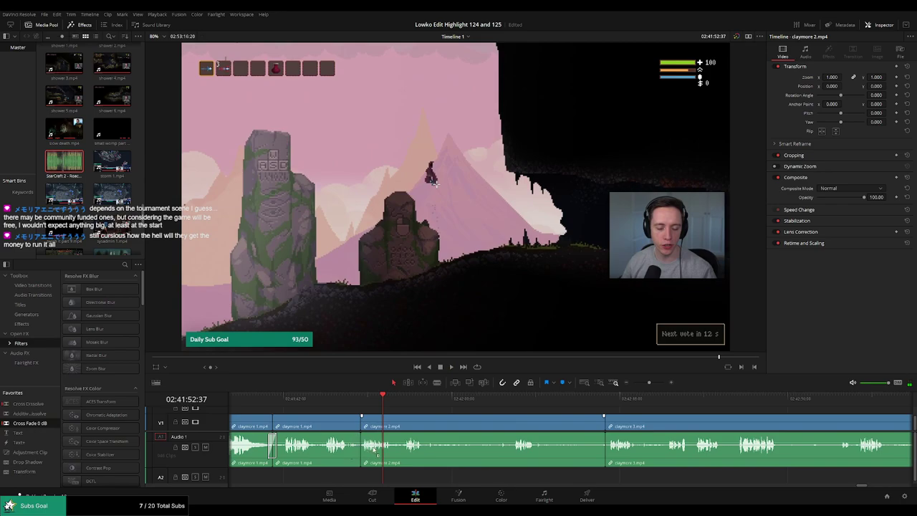
Review the footage, then remove the claymore 2.mp4 clip and close the leftover gap.
click(361, 398)
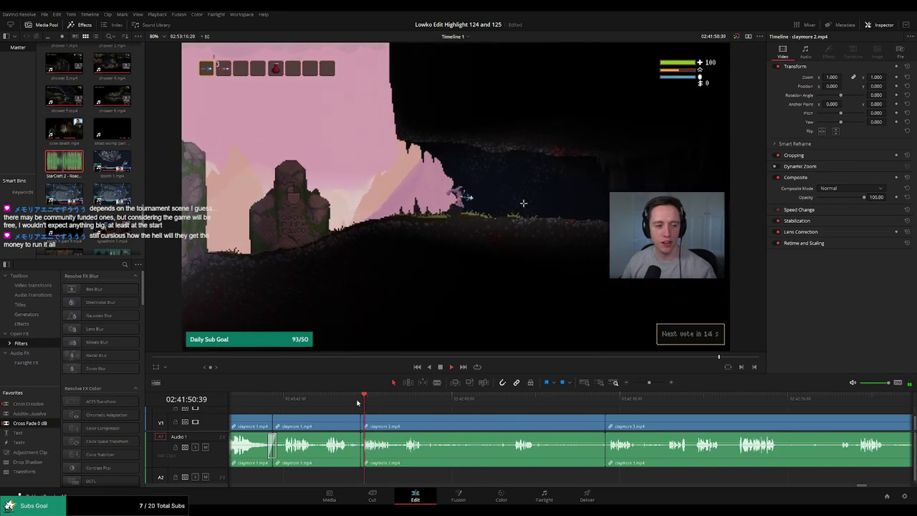
click(354, 400)
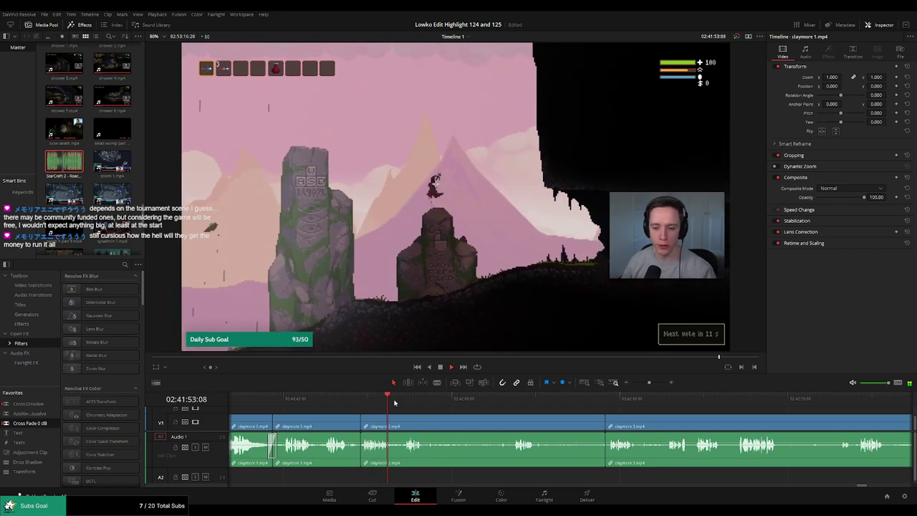
click(400, 403)
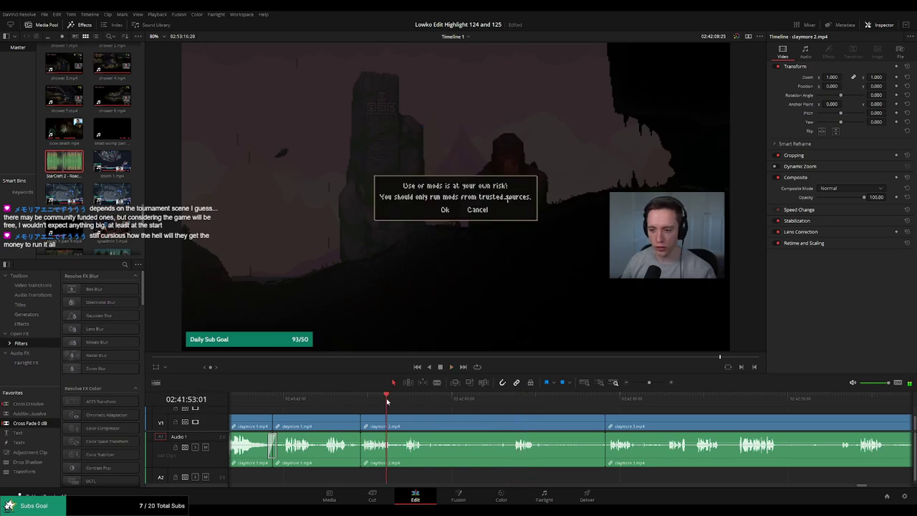
click(650, 403)
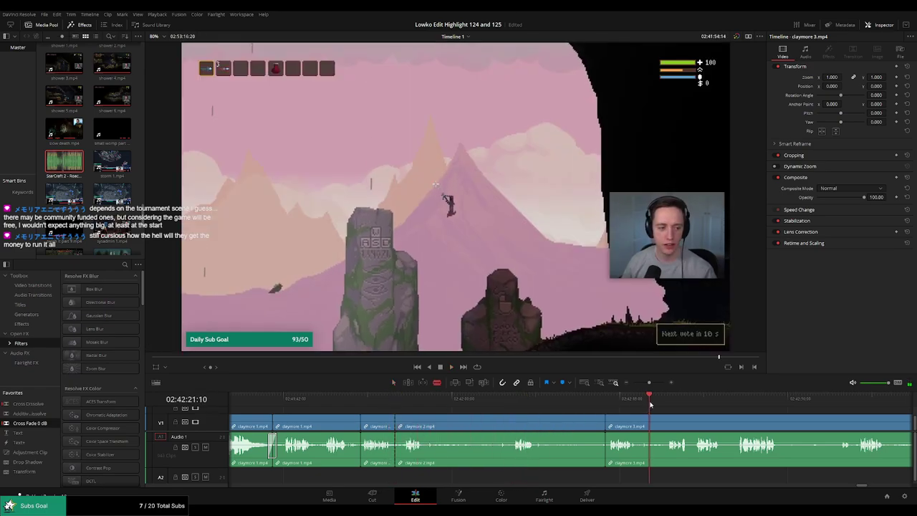
click(670, 403)
click(609, 400)
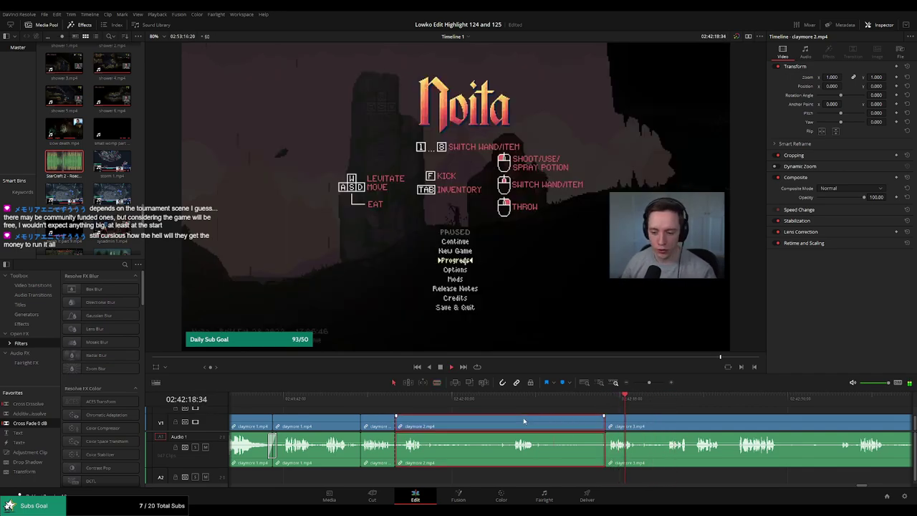
key(Delete)
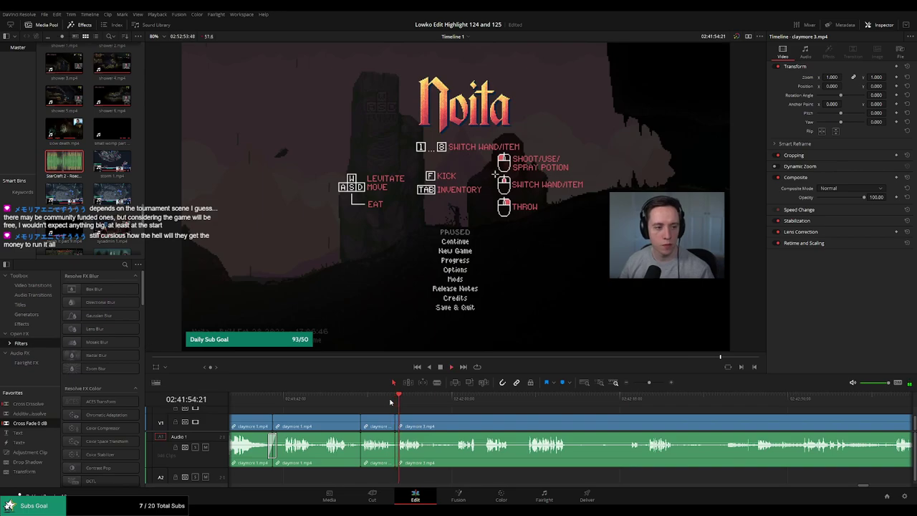
click(440, 403)
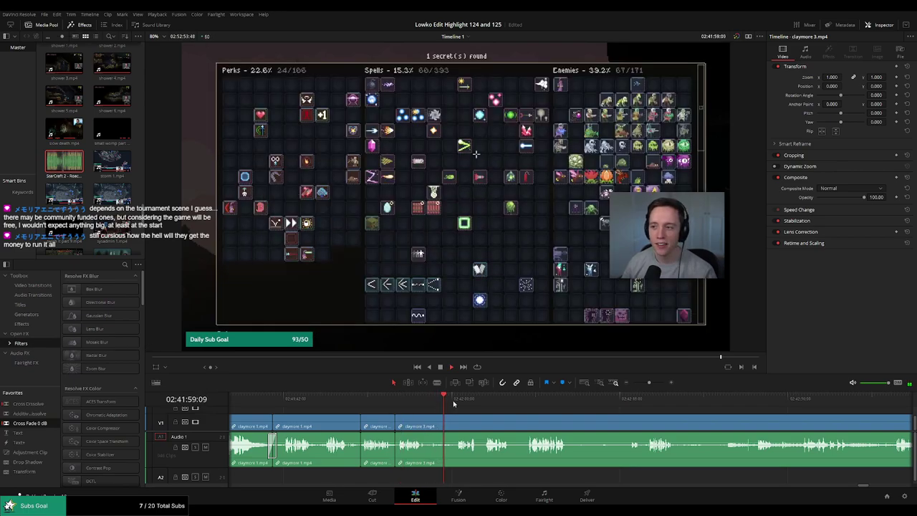
click(482, 426)
key(BackSpace)
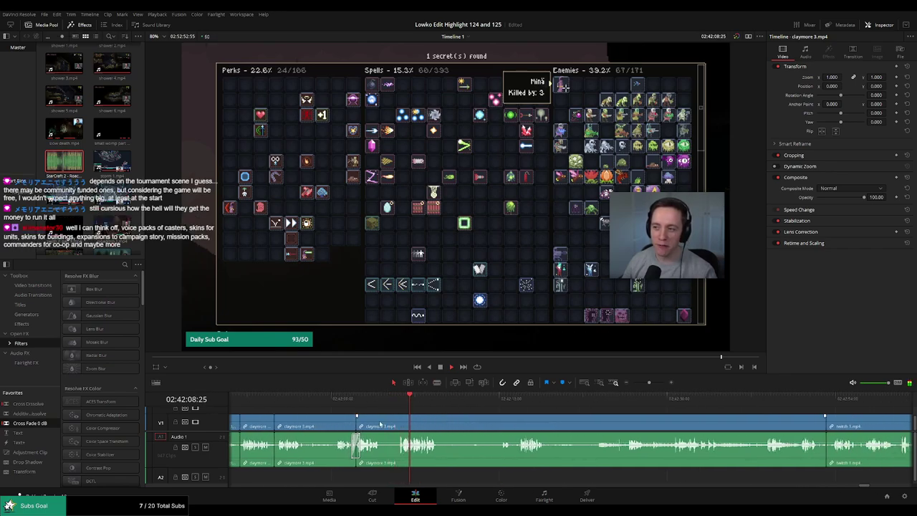
Blade claymore 3.mp4 at several points and ripple-delete the unwanted pieces.
key(b)
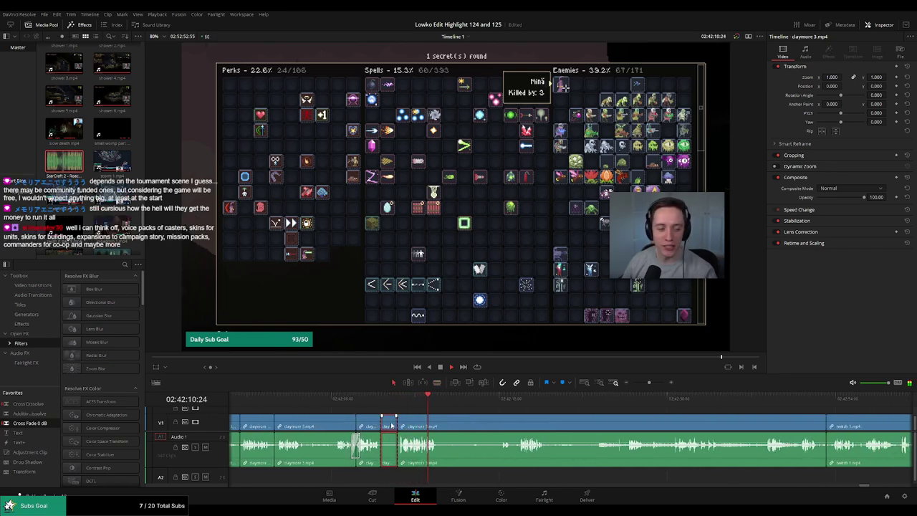
key(BackSpace)
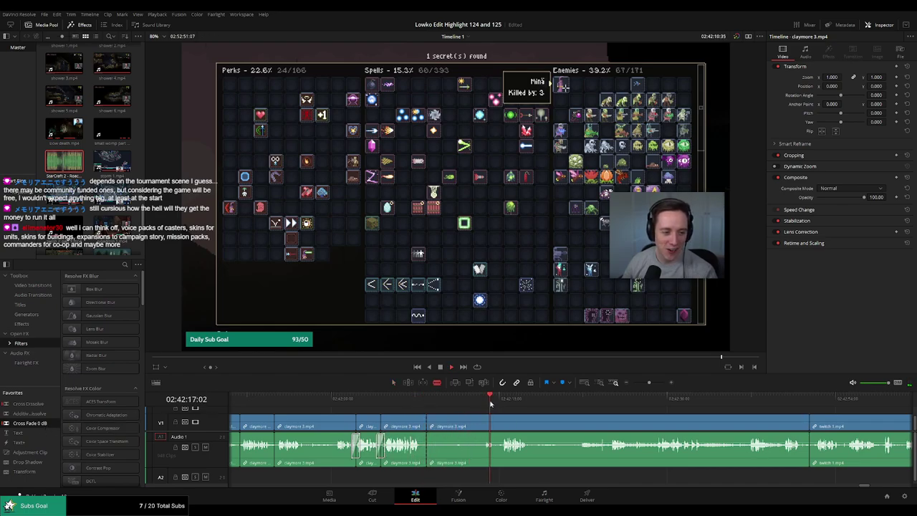
click(482, 427)
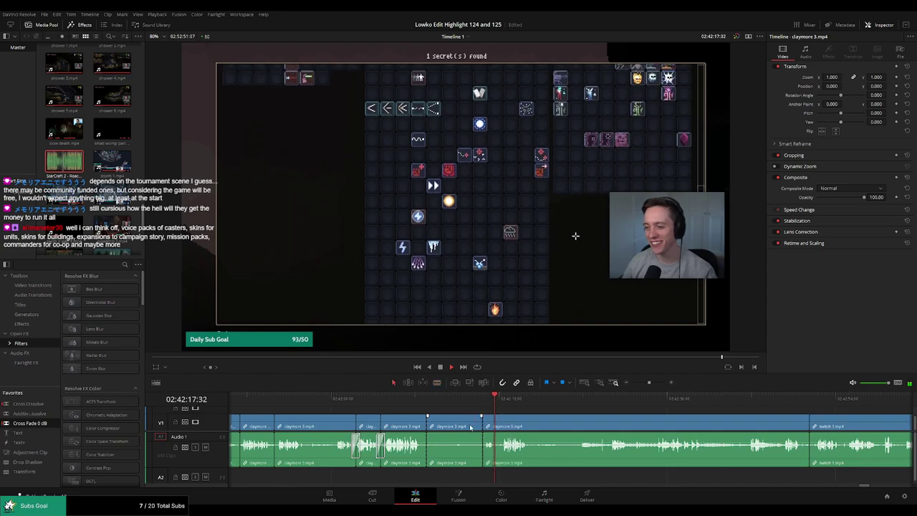
click(470, 426)
key(BackSpace)
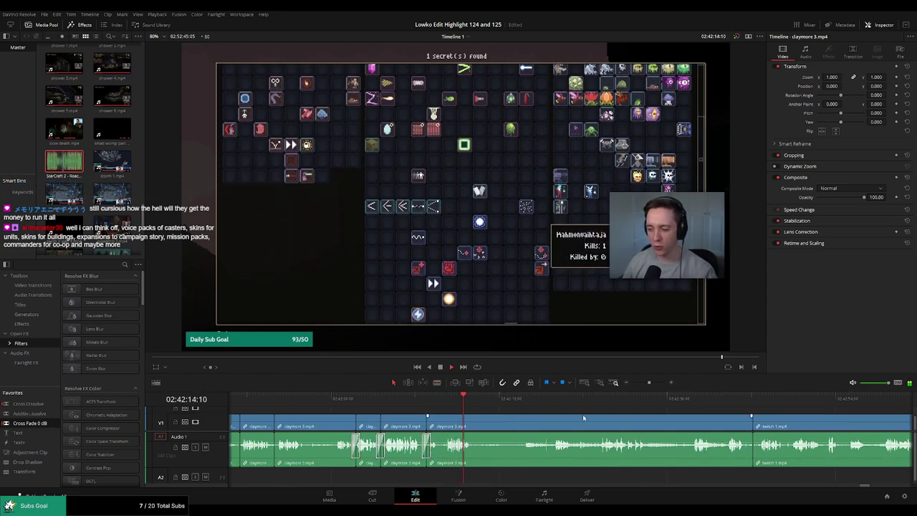
scroll(423, 422, down, 3)
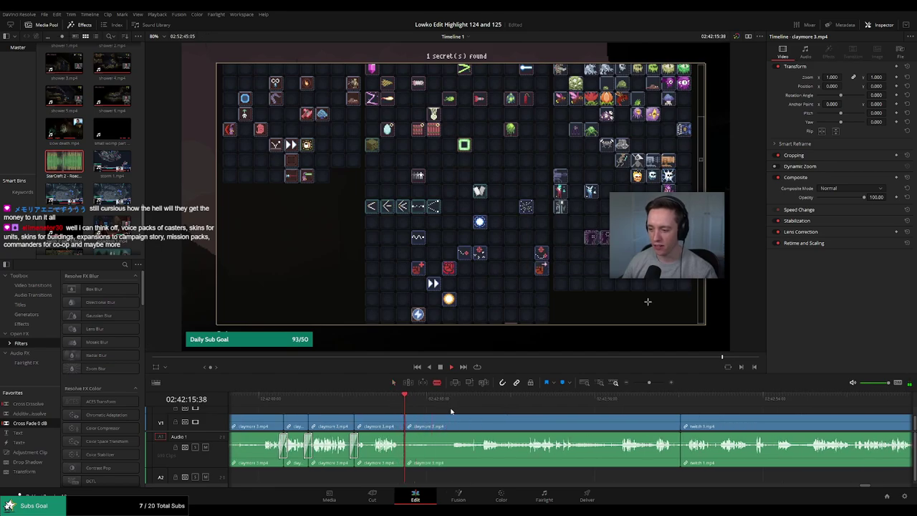
click(452, 402)
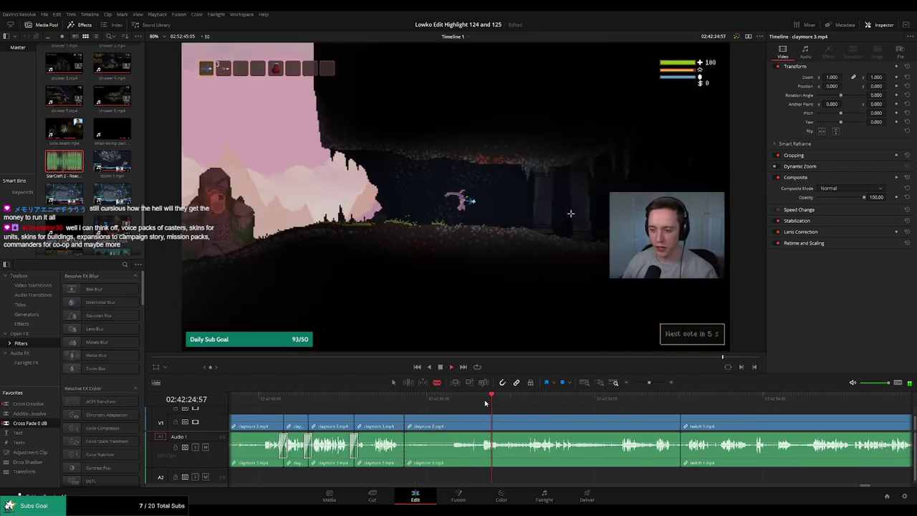
click(481, 430)
key(a)
click(468, 428)
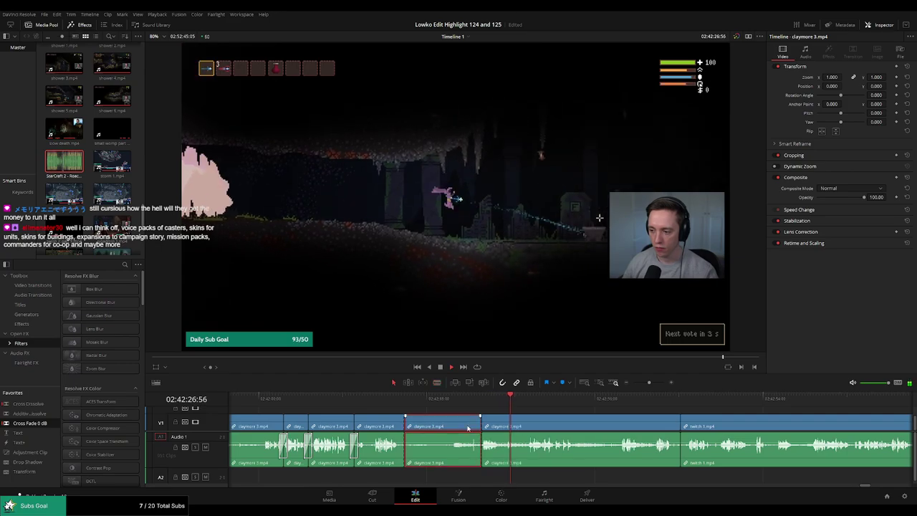
key(Delete)
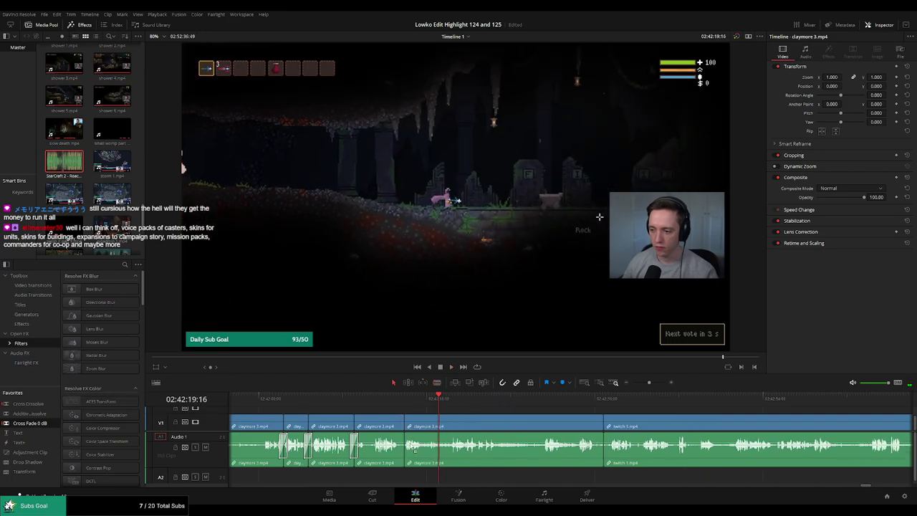
Trim the edge of claymore 3.mp4 and delete the remaining claymore piece so switch 1 follows.
click(399, 402)
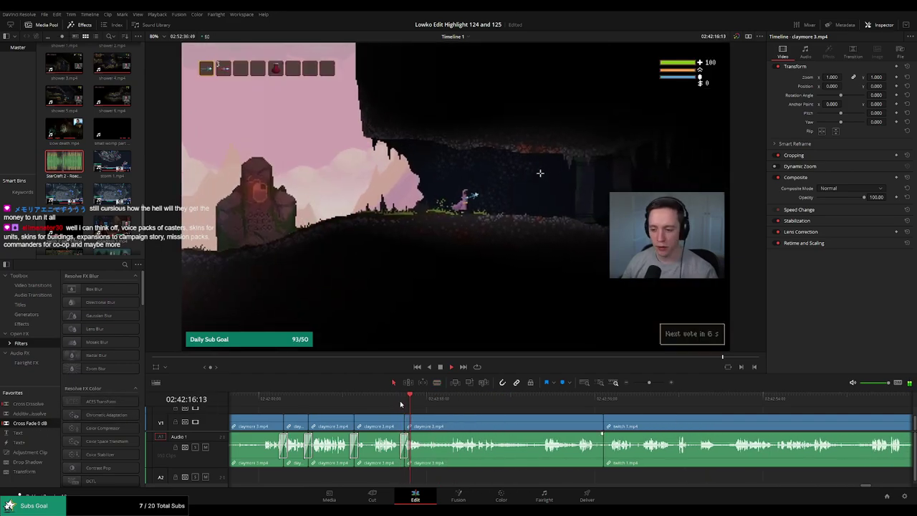
click(449, 401)
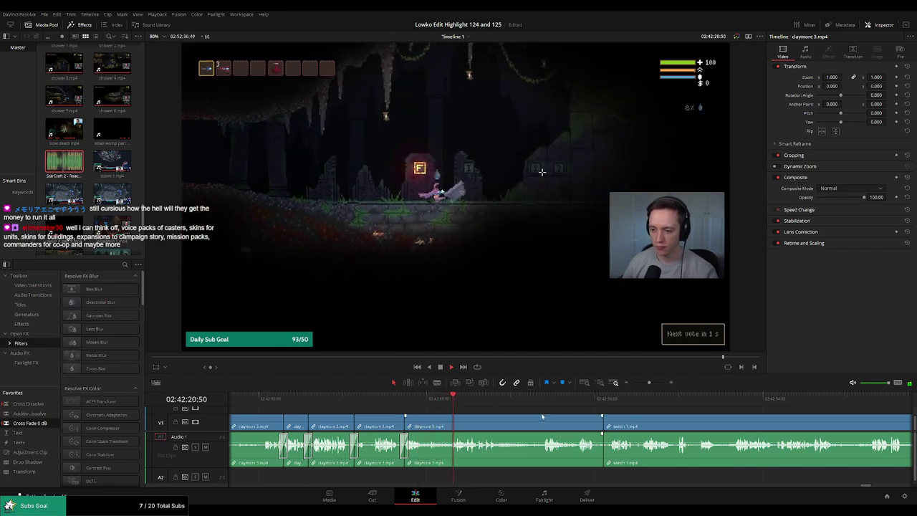
scroll(455, 412, right, 2)
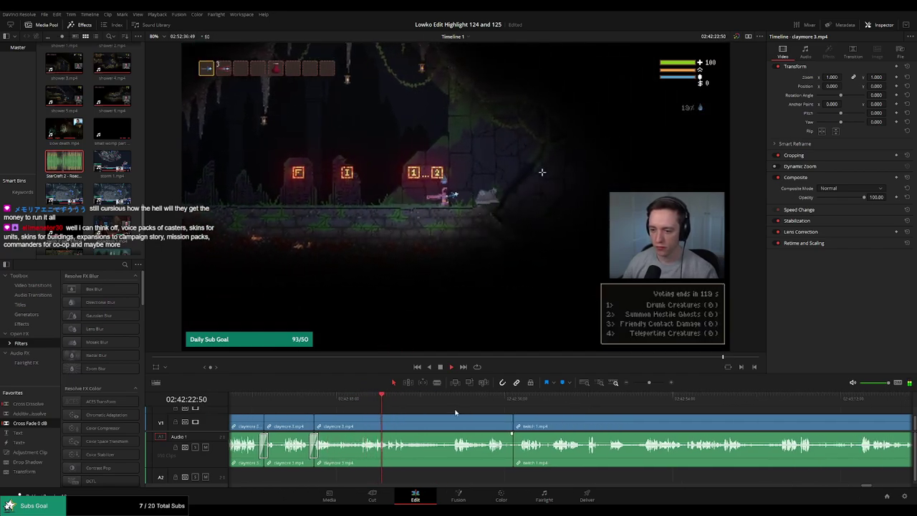
click(329, 401)
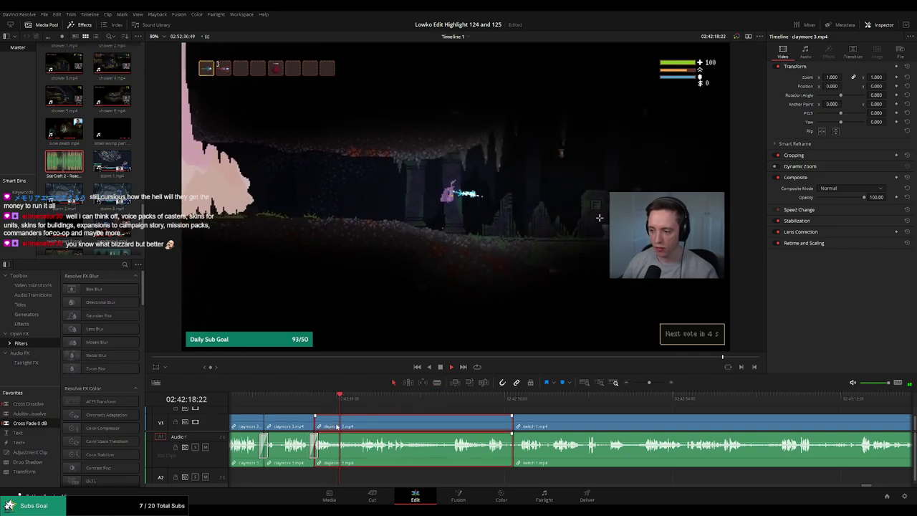
drag(339, 428, 334, 428)
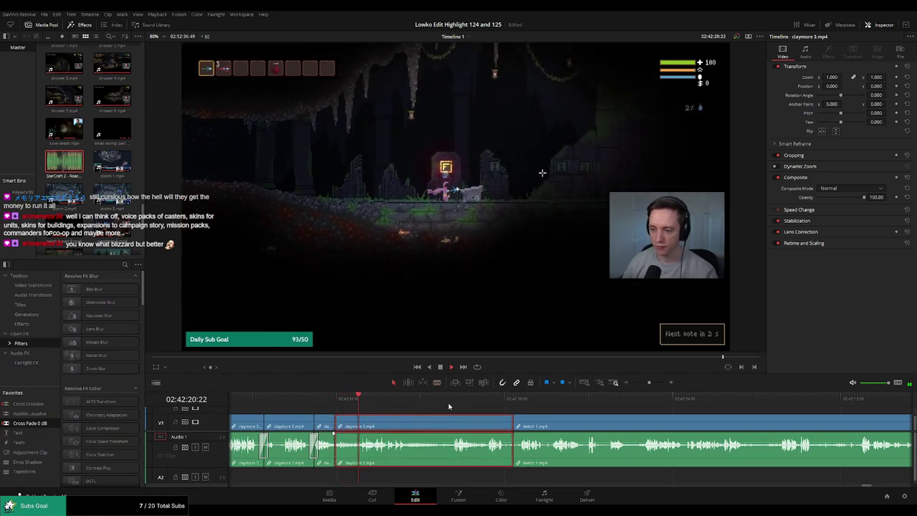
click(456, 402)
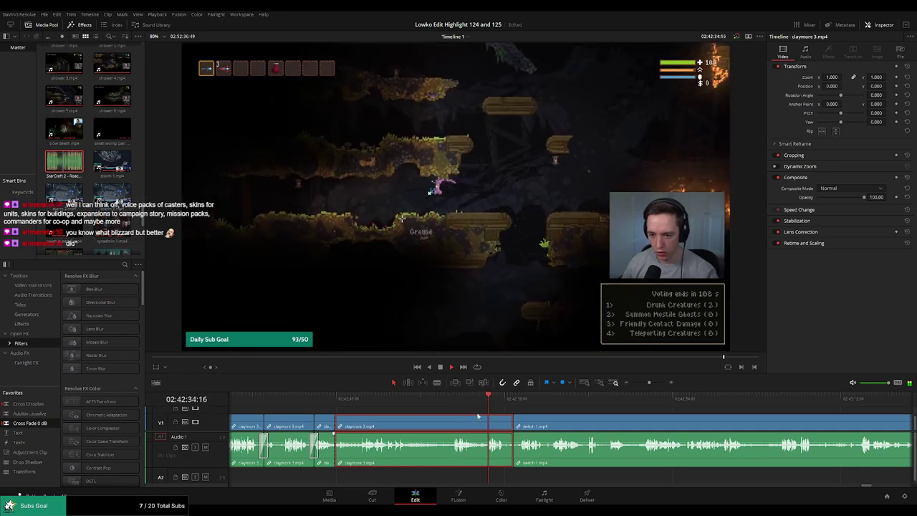
key(Delete)
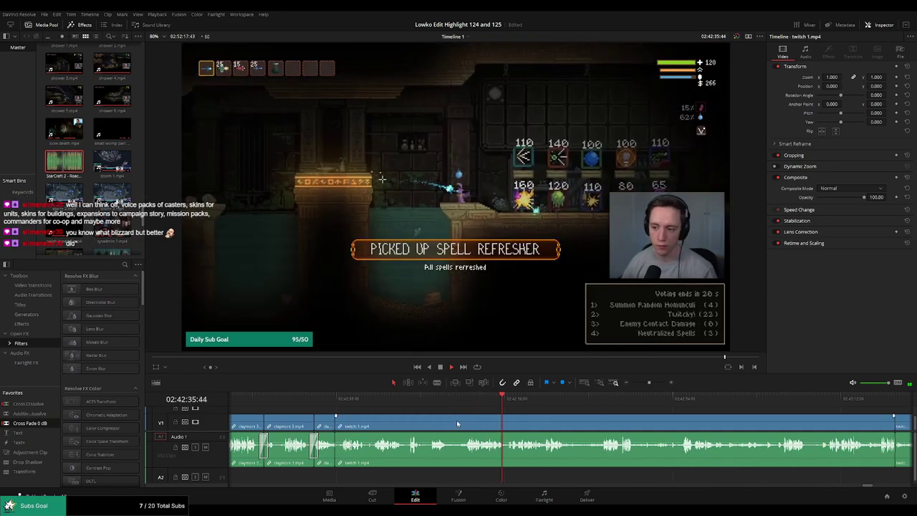
Scan through the switch 1.mp4 footage toward the twitch 2 clip.
click(345, 401)
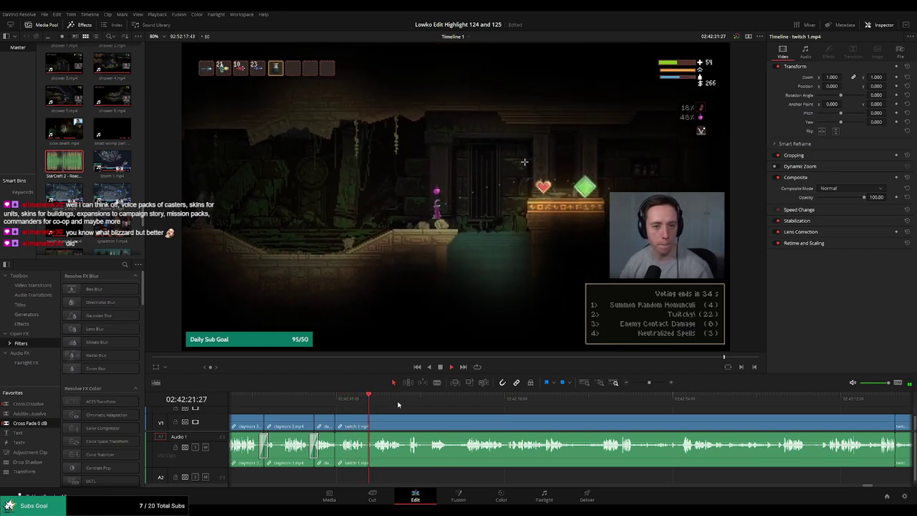
click(409, 405)
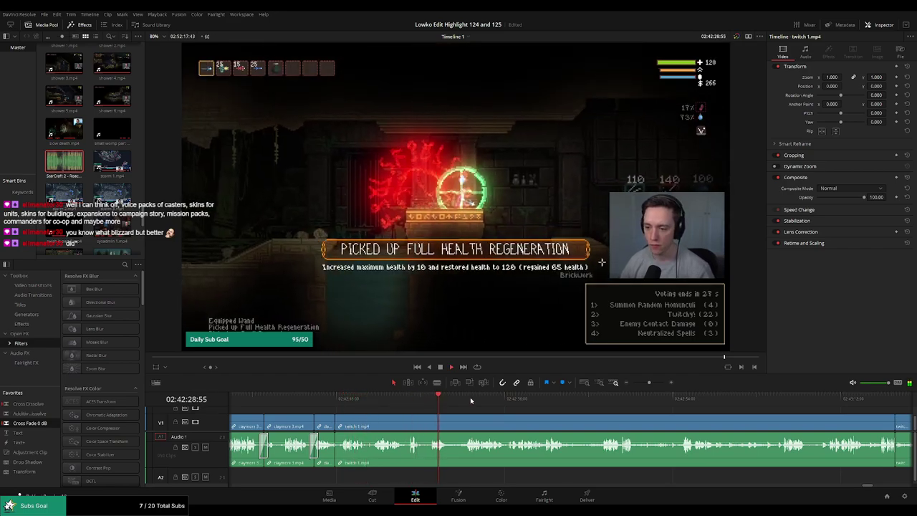
click(469, 395)
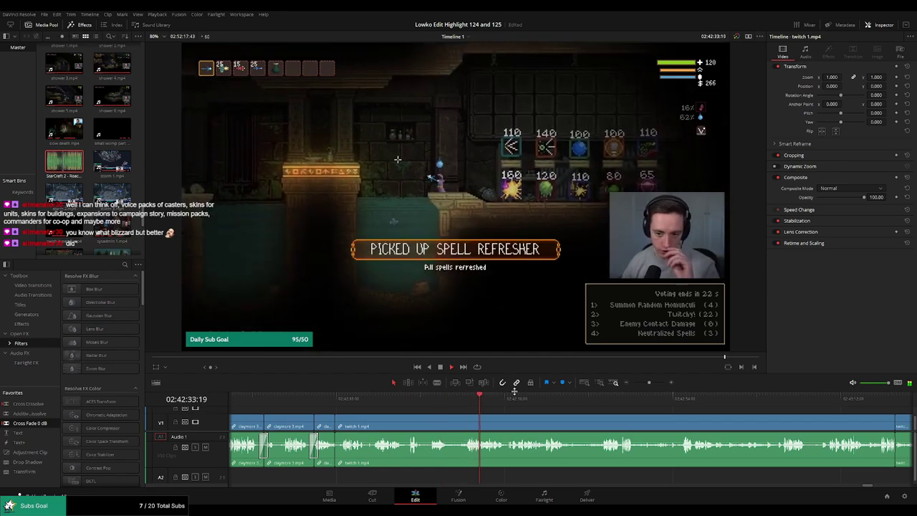
click(573, 398)
click(603, 397)
scroll(534, 424, right, 3)
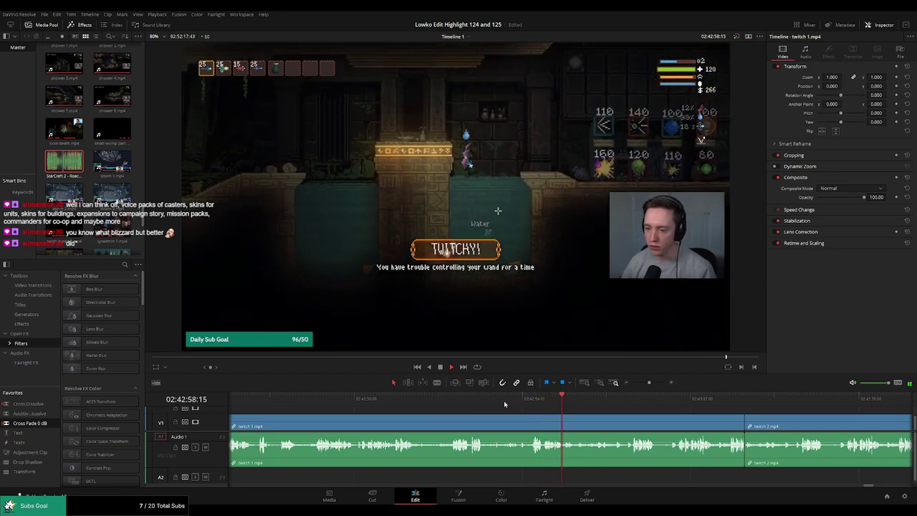
Locate the inventory screen and ripple-delete that stretch of switch 1.mp4.
click(458, 402)
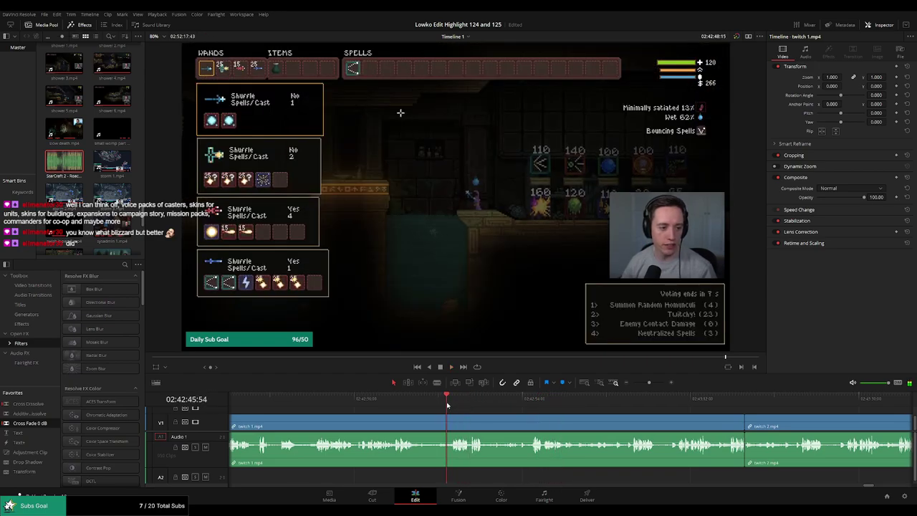
scroll(473, 406, left, 3)
click(493, 406)
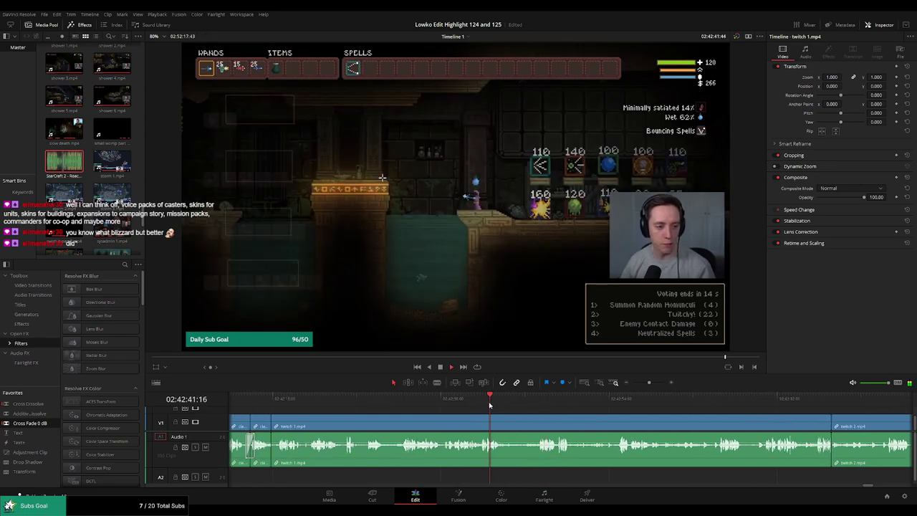
click(477, 406)
click(444, 405)
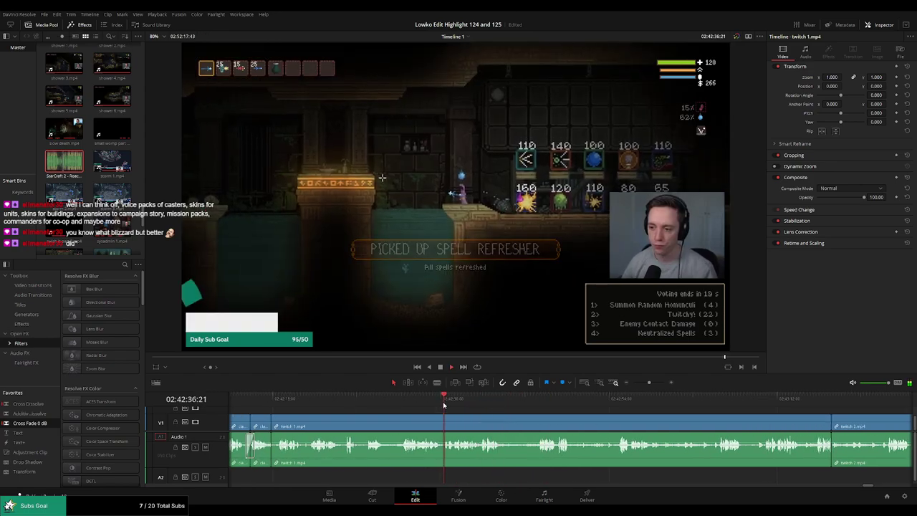
click(485, 406)
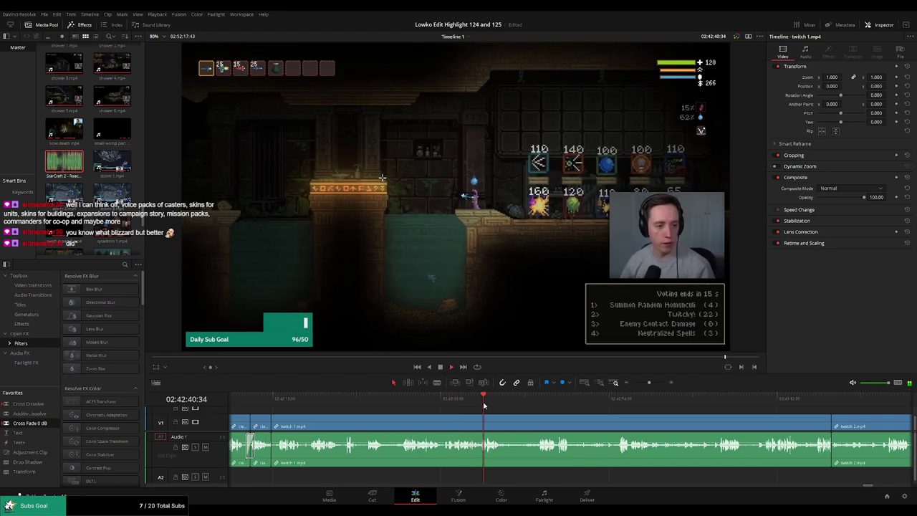
click(524, 406)
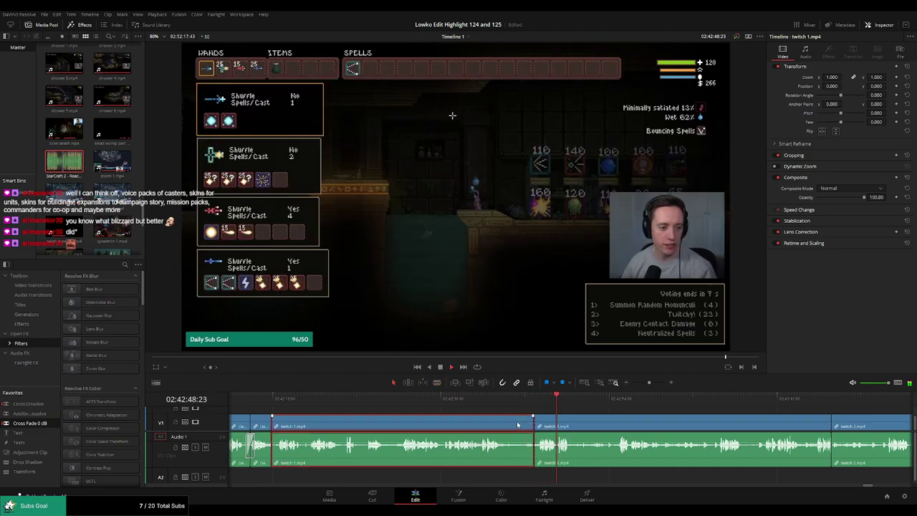
key(Delete)
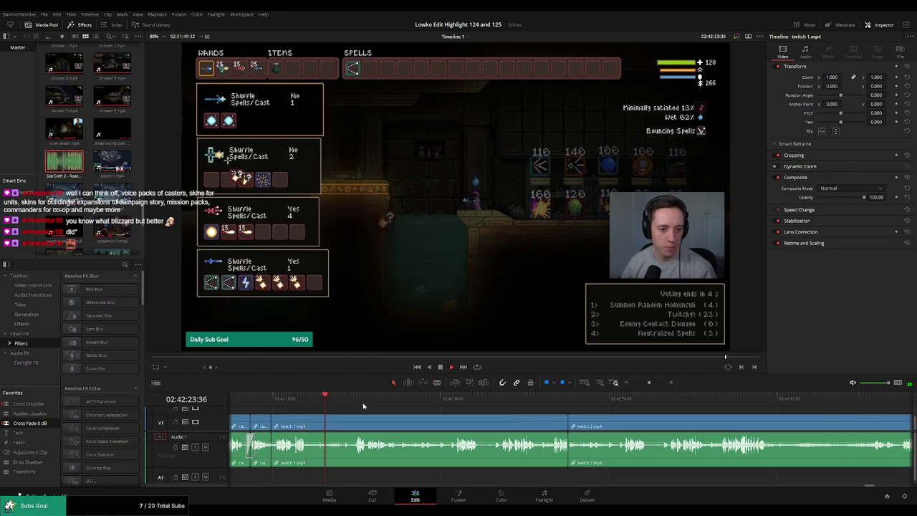
Blade switch 1.mp4 and ripple-delete the short dull segment.
click(313, 427)
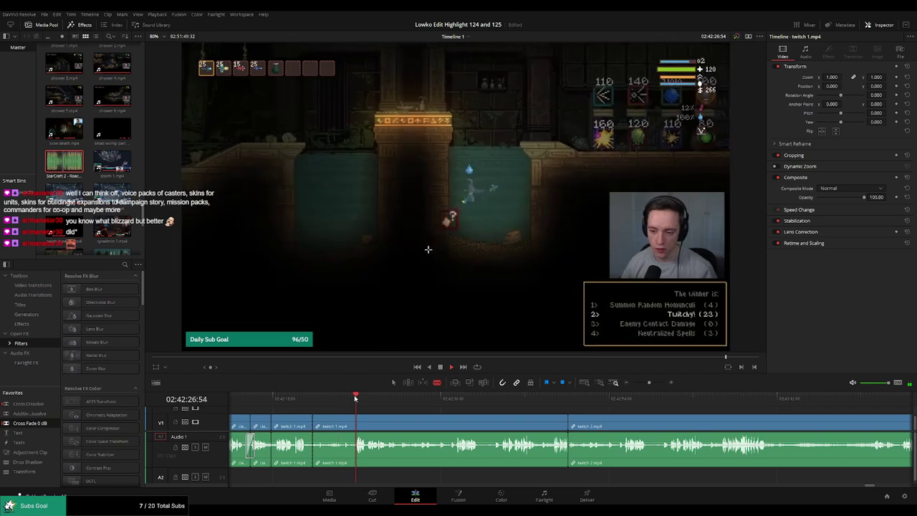
click(356, 425)
key(a)
click(333, 430)
key(Delete)
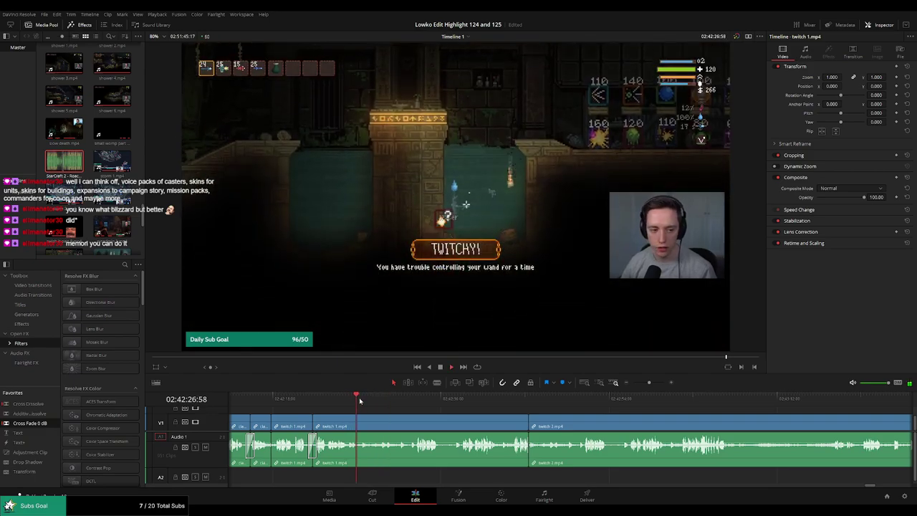
Blade switch 1.mp4 at another point and play back from the earlier inventory scene.
key(b)
click(371, 430)
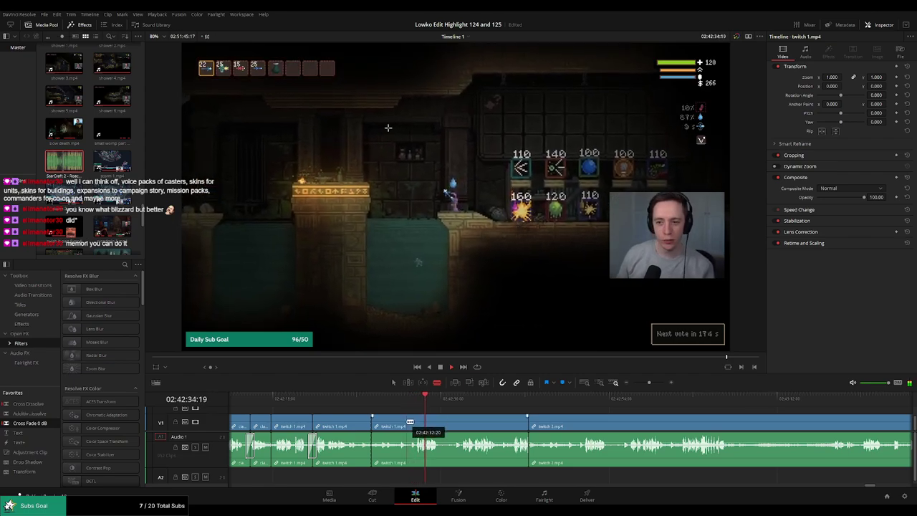
drag(396, 409, 386, 408)
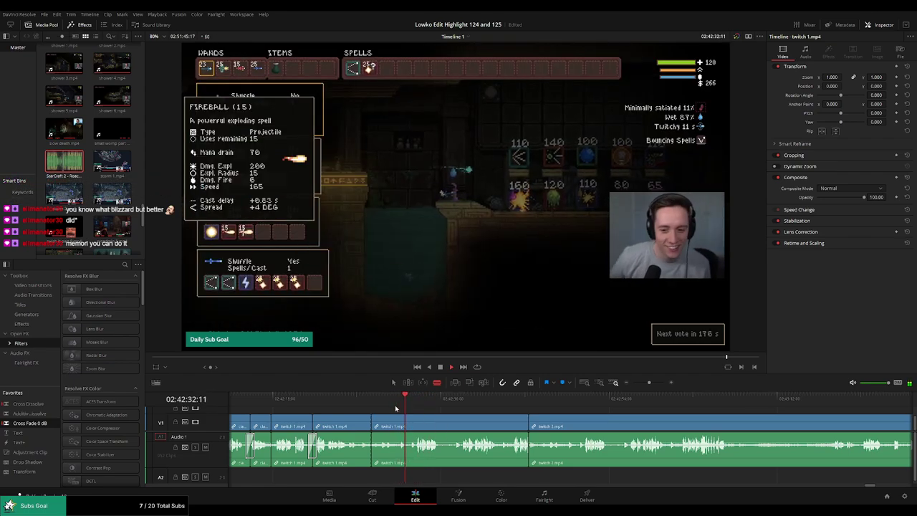
key(space)
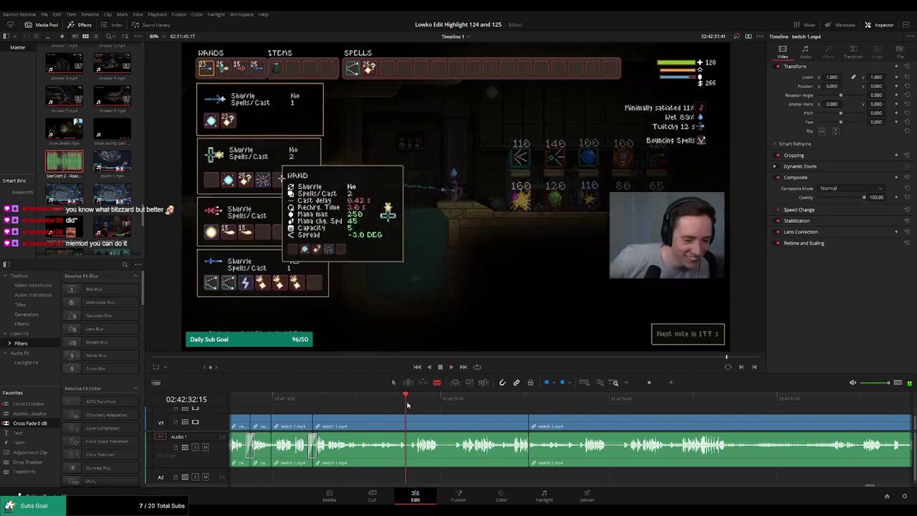
scroll(391, 414, right, 2)
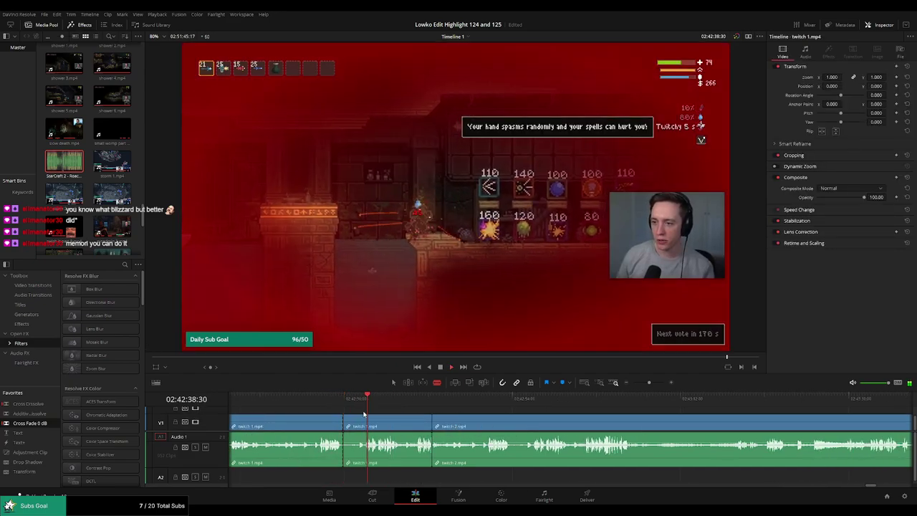
Ripple delete the short middle piece at the switch 1.mp4 to switch 2.mp4 join.
click(362, 423)
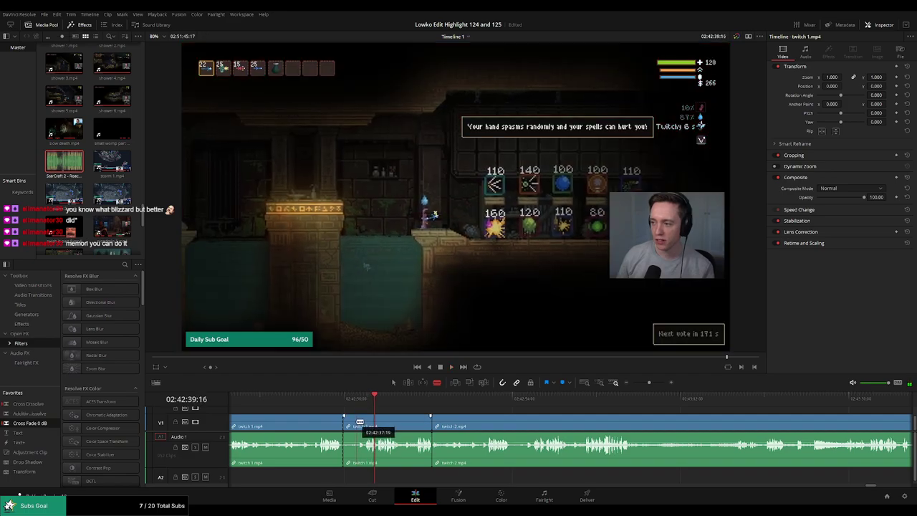
click(349, 399)
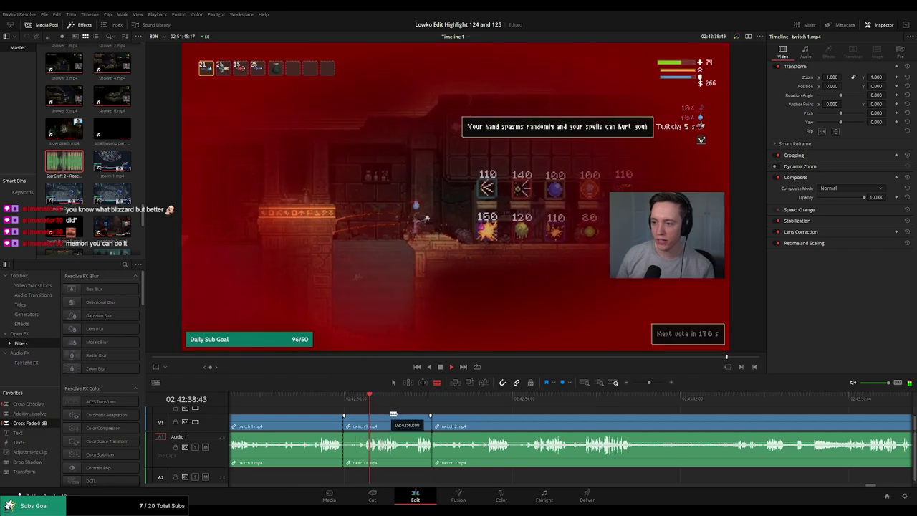
drag(359, 425, 391, 423)
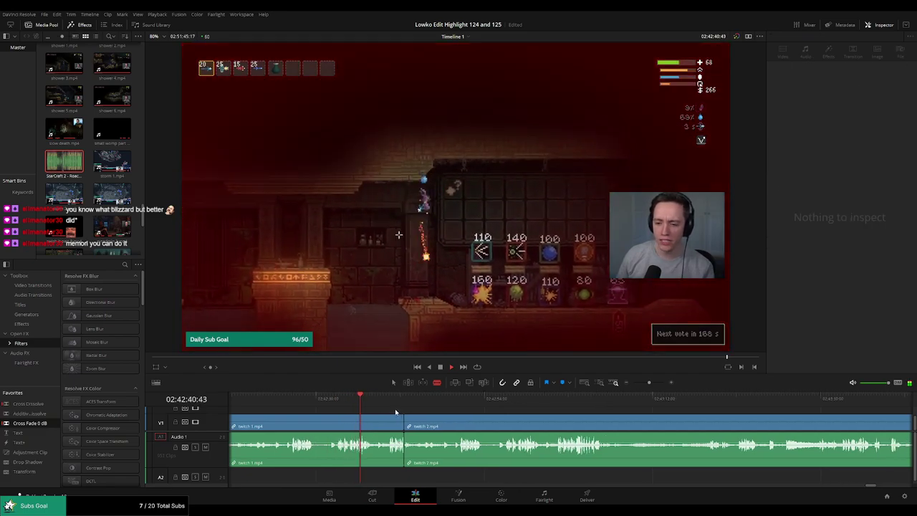
click(376, 425)
click(387, 426)
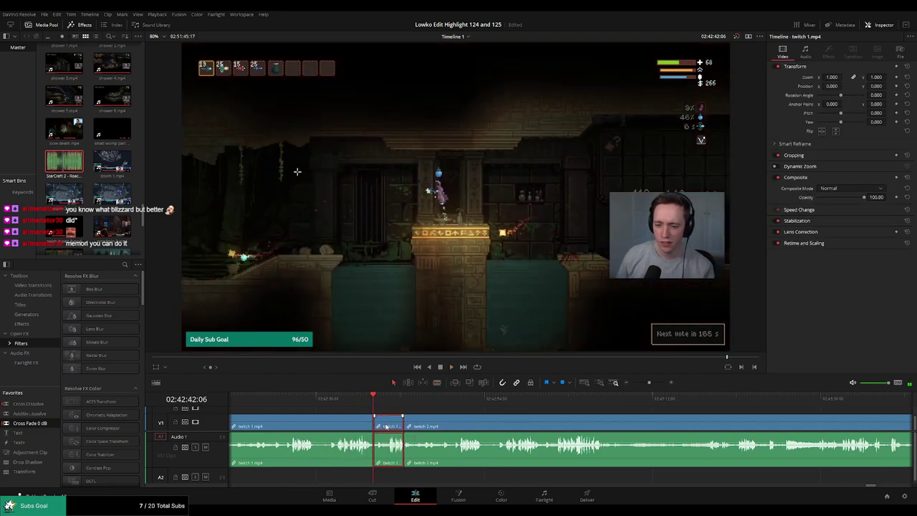
key(Delete)
Ripple-trim switch 2.mp4's start to the playhead, then blade and ripple delete a later stretch.
click(497, 400)
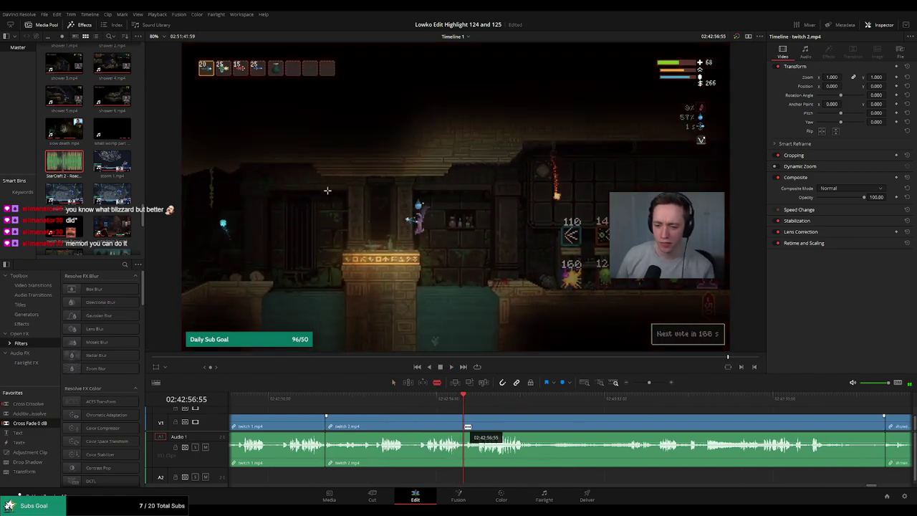
key(ctrl+shift+[)
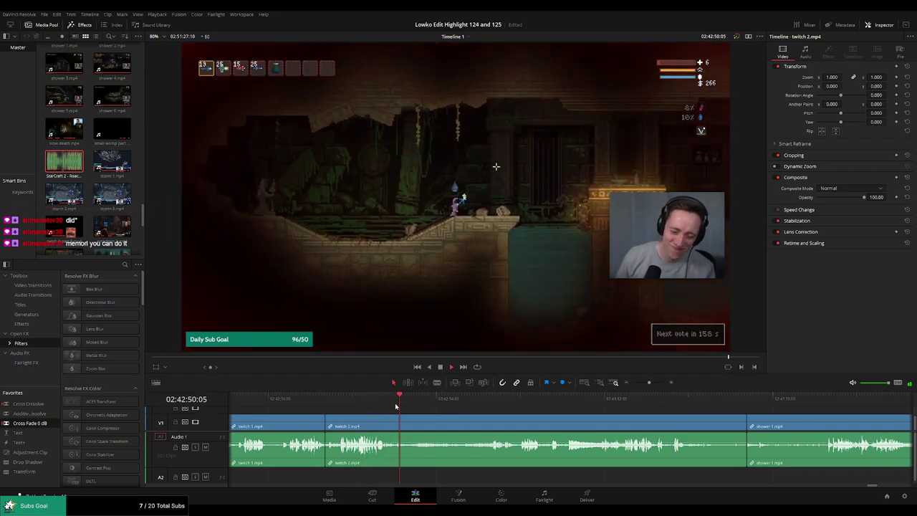
key(b)
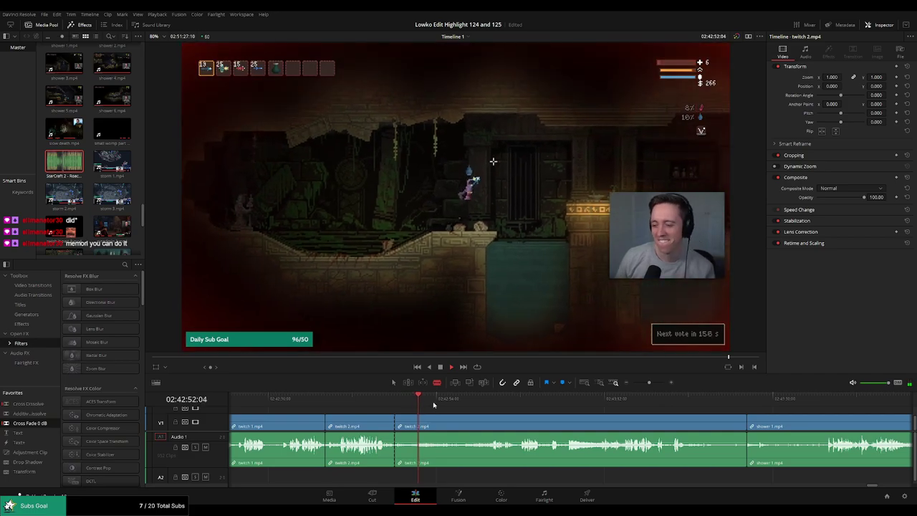
click(484, 403)
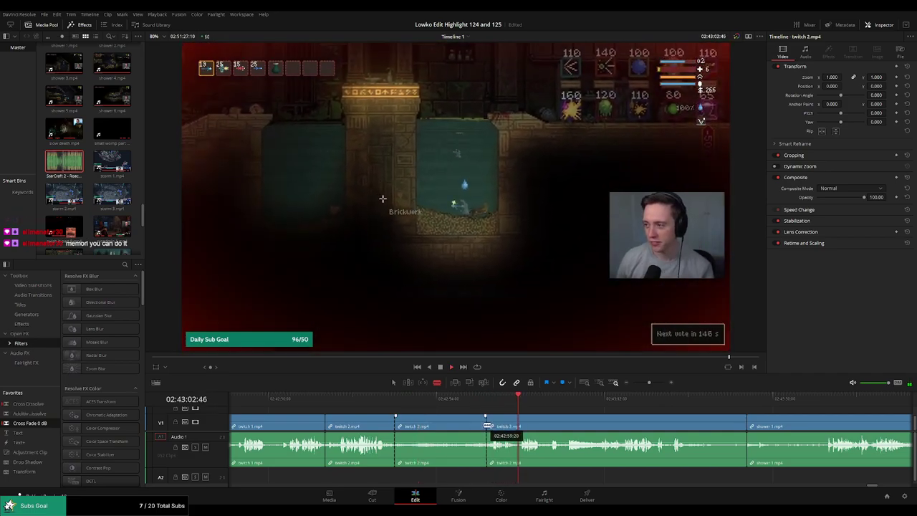
key(a)
click(479, 426)
click(471, 403)
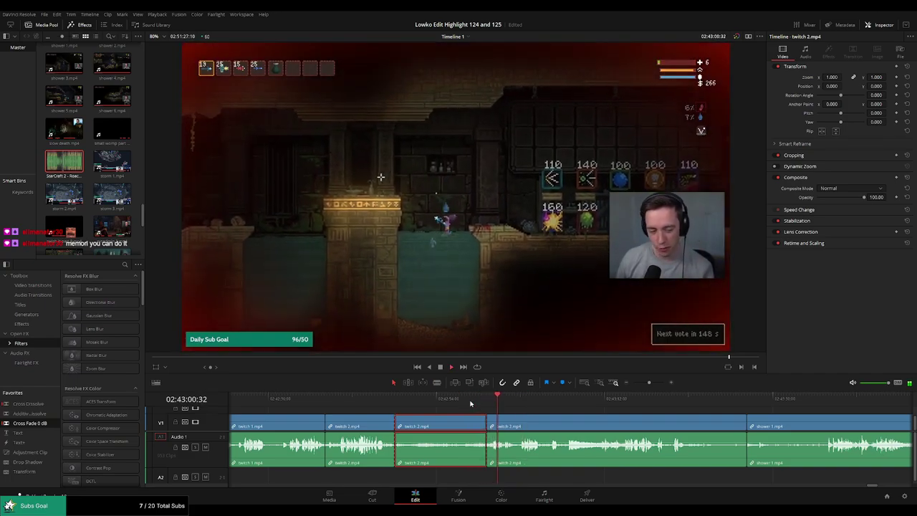
key(Delete)
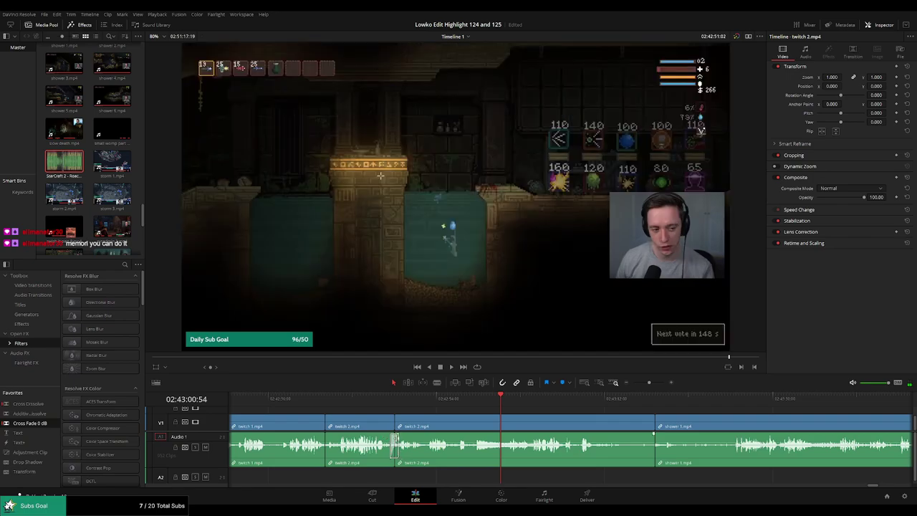
click(390, 401)
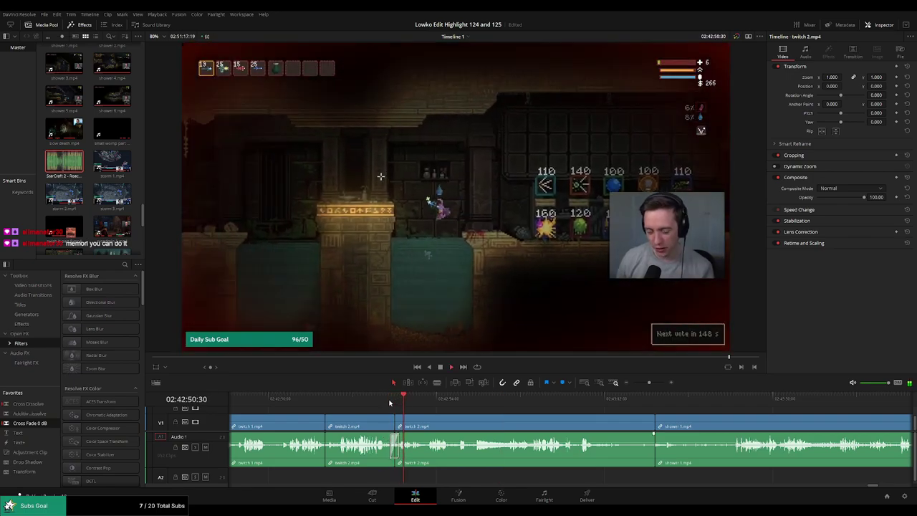
click(438, 399)
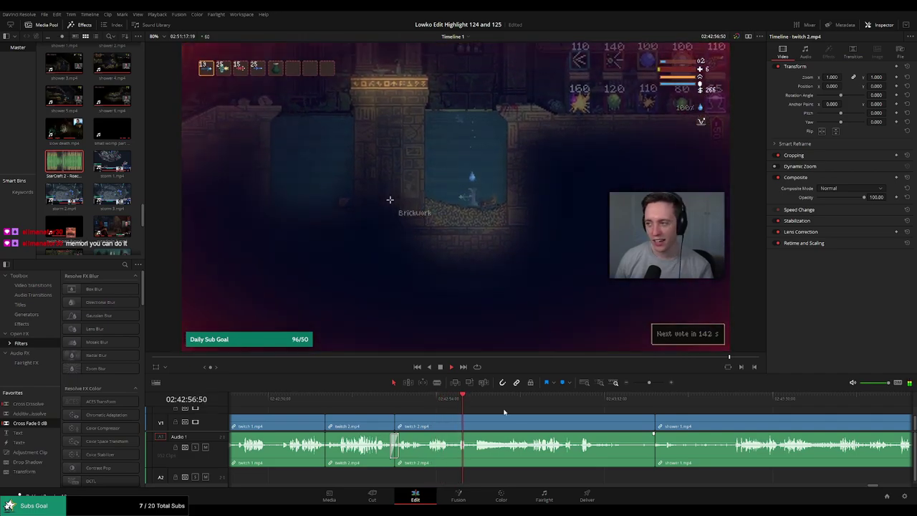
scroll(439, 414, down, 2)
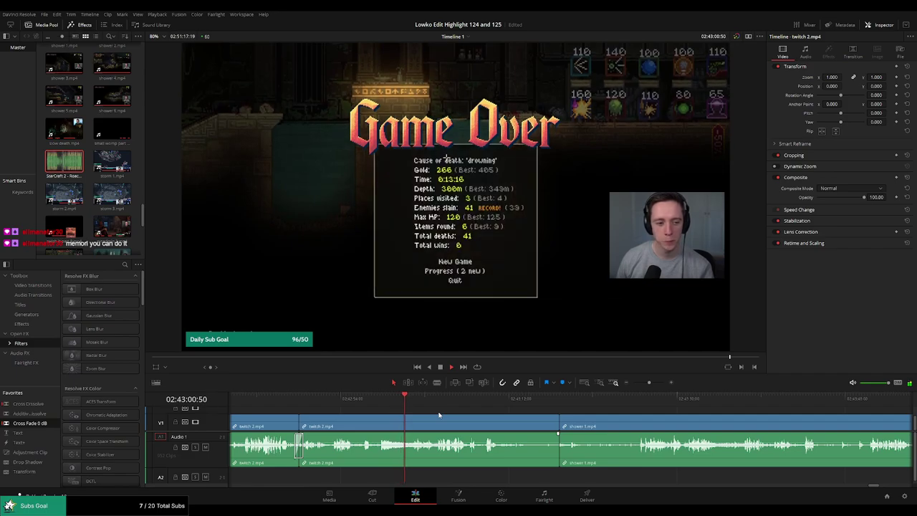
Ripple delete the game-title stretch at the end of switch 2.mp4.
scroll(435, 416, right, 2)
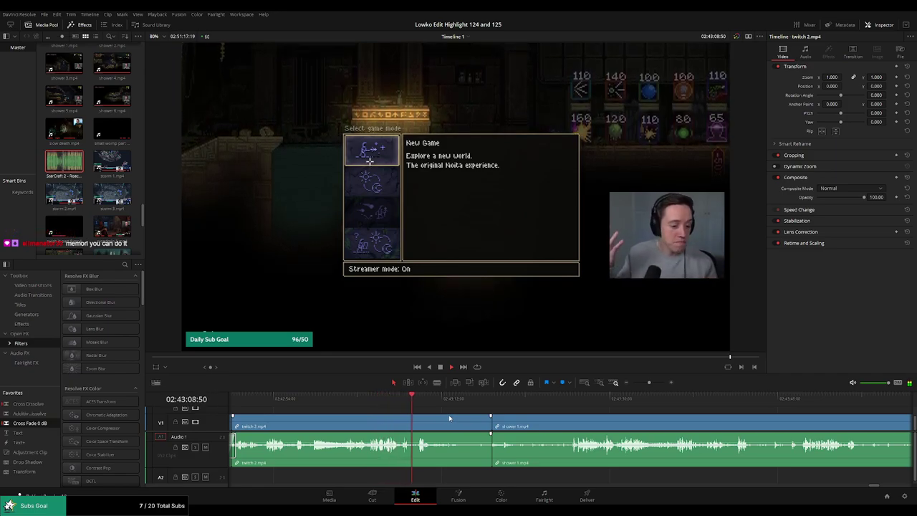
scroll(450, 418, right, 1)
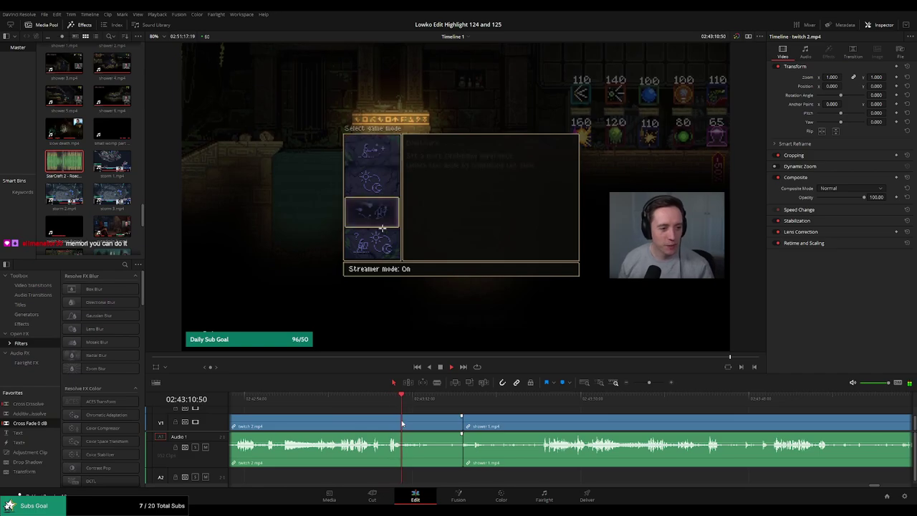
click(421, 406)
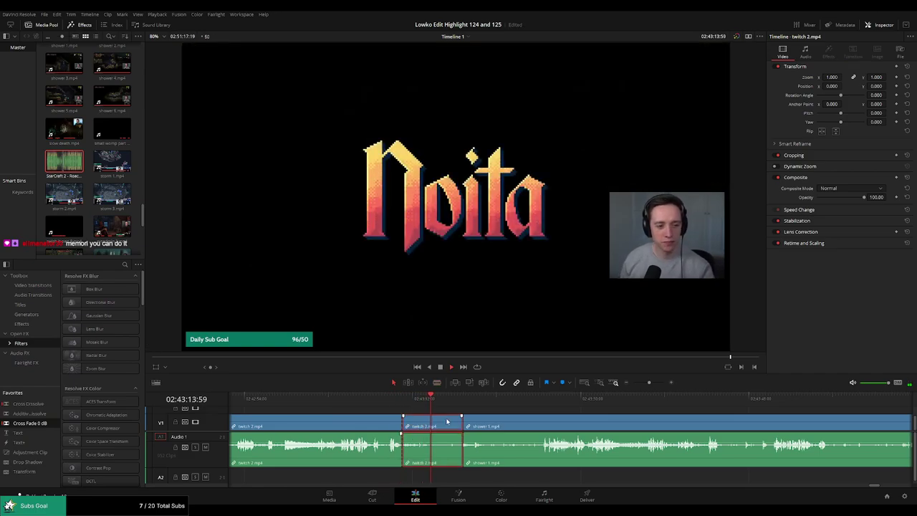
key(Delete)
Split shower 1.mp4 with a blade cut partway in.
click(471, 399)
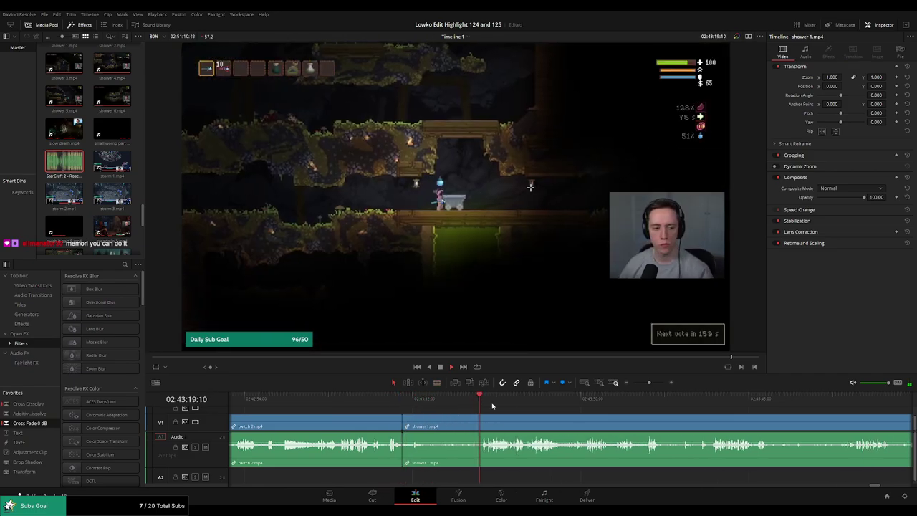
scroll(492, 407, right, 3)
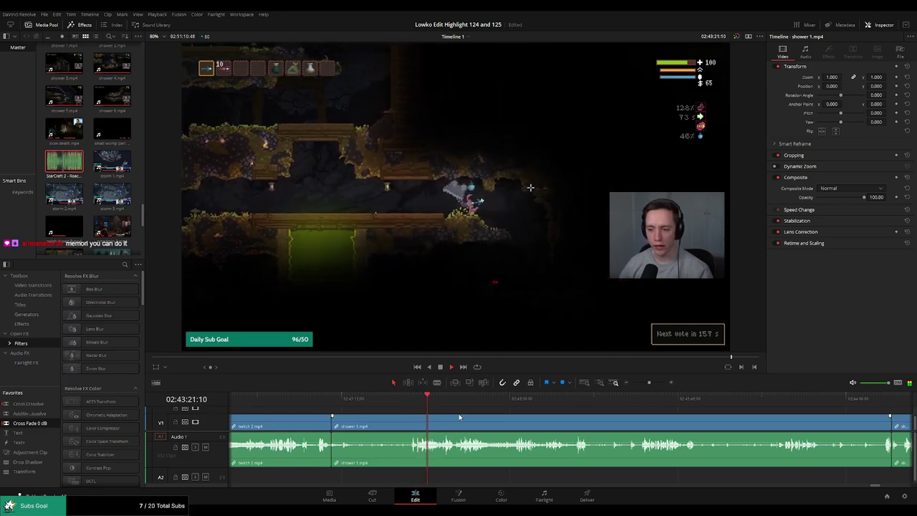
click(407, 426)
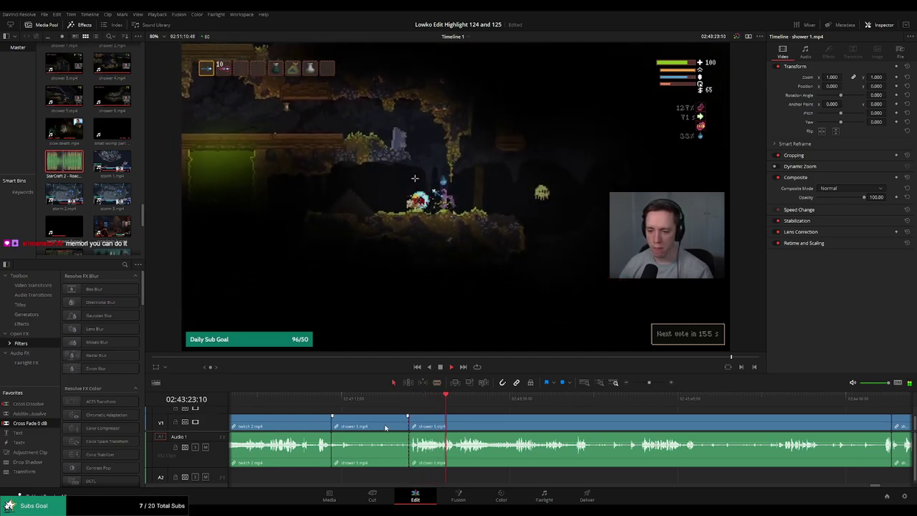
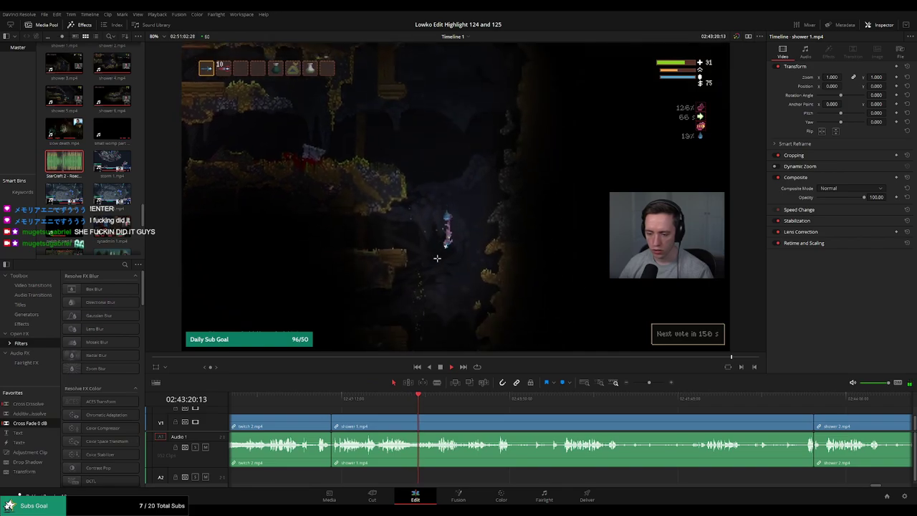
Ripple-trim shower 1 to close up the clips and drop a Cross Fade on the new cut.
click(385, 401)
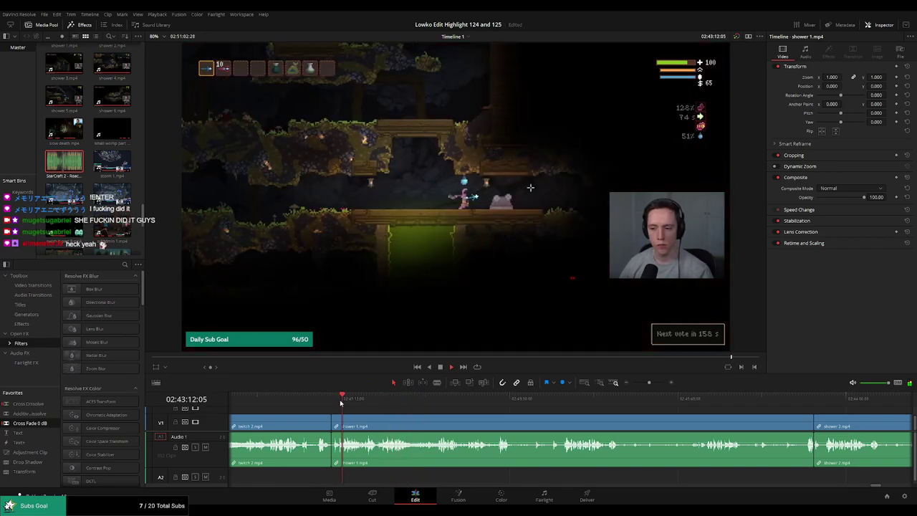
click(365, 403)
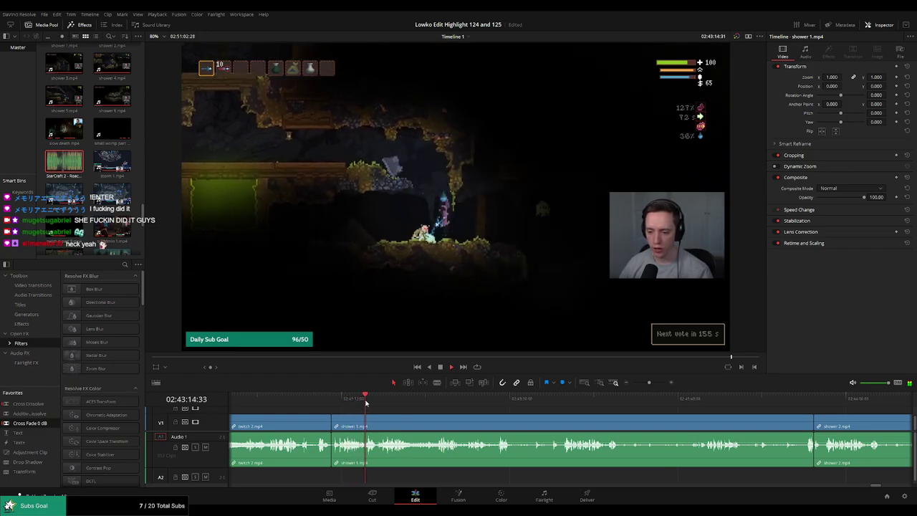
click(387, 401)
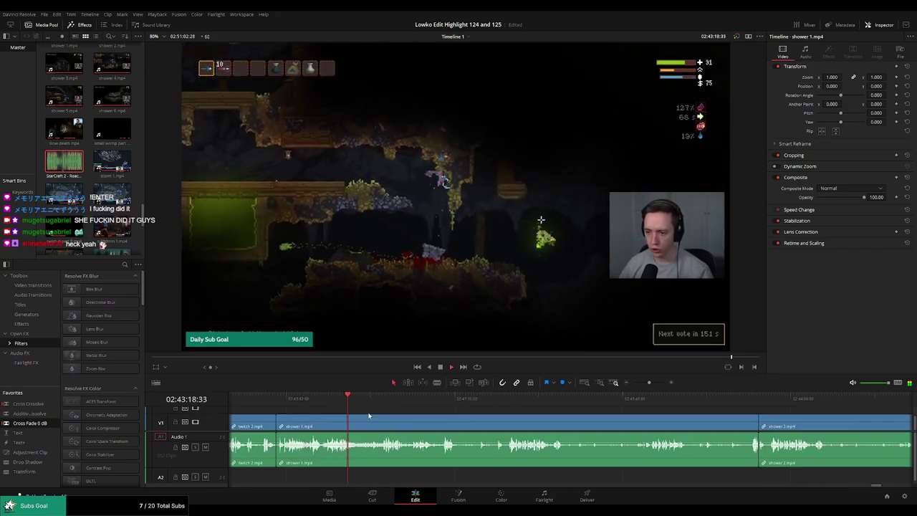
click(379, 405)
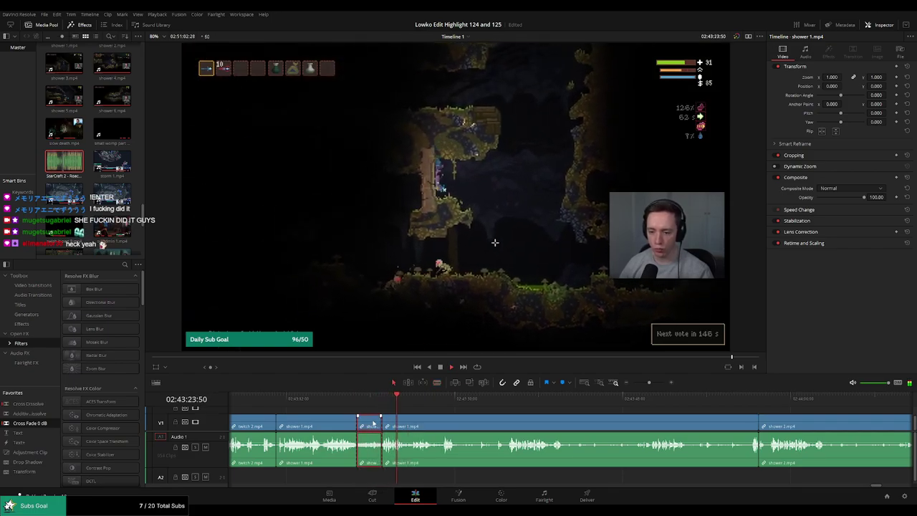
drag(386, 420, 386, 420)
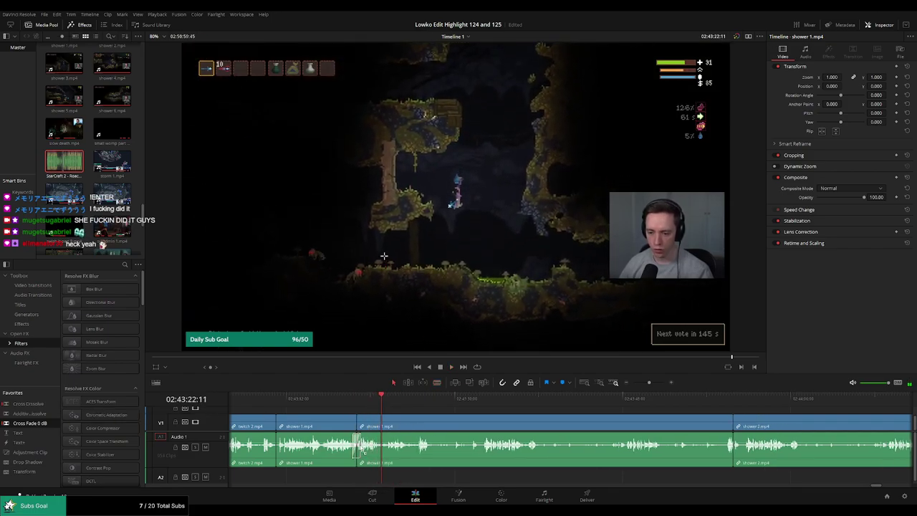
drag(91, 430, 279, 423)
key(space)
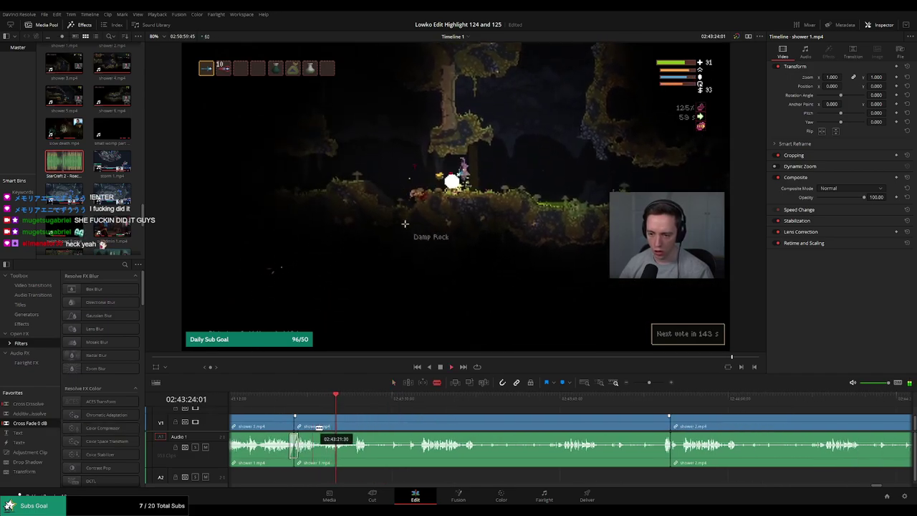
Trim the end of the short shower 1 piece, undoing and re-adjusting the edit point.
drag(323, 426, 353, 421)
click(344, 427)
key(ctrl+z)
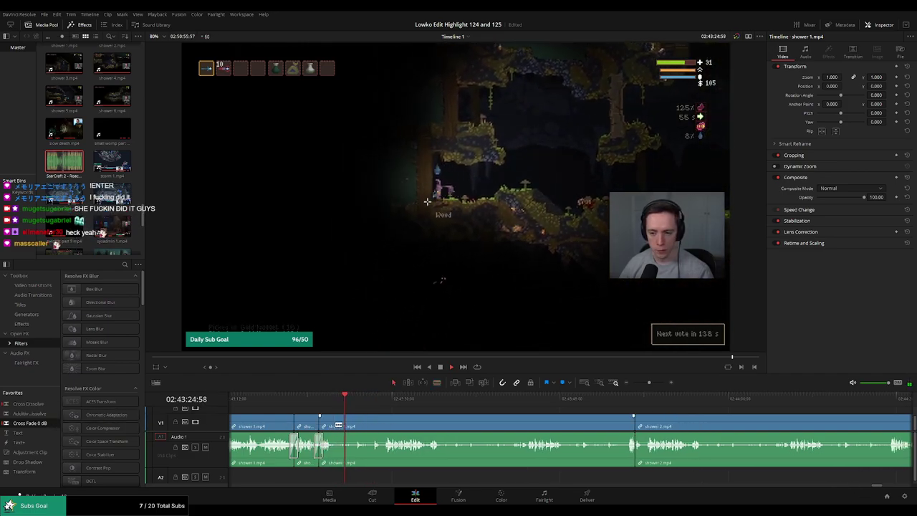
drag(344, 426, 335, 426)
Ripple-trim shower 1 again, add an audio cross-fade, and split it with Ctrl+B.
click(381, 401)
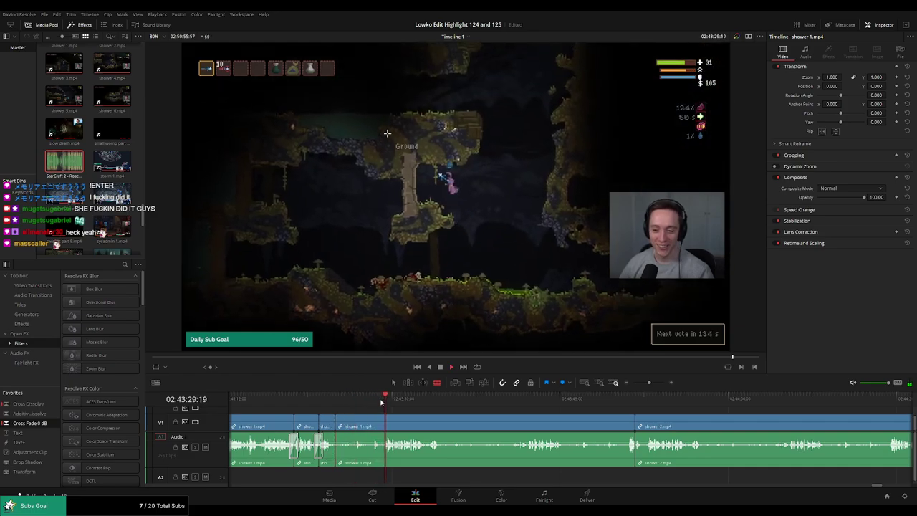
drag(388, 425, 384, 426)
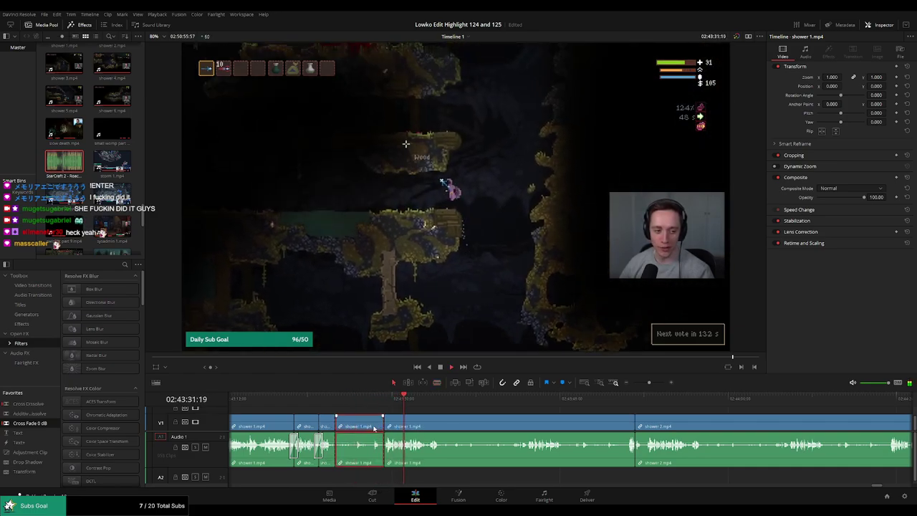
key(a)
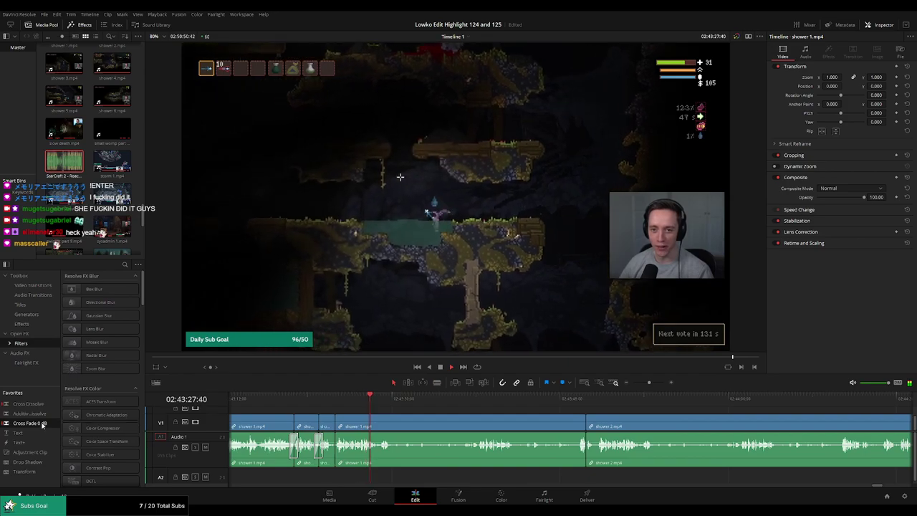
drag(42, 424, 143, 415)
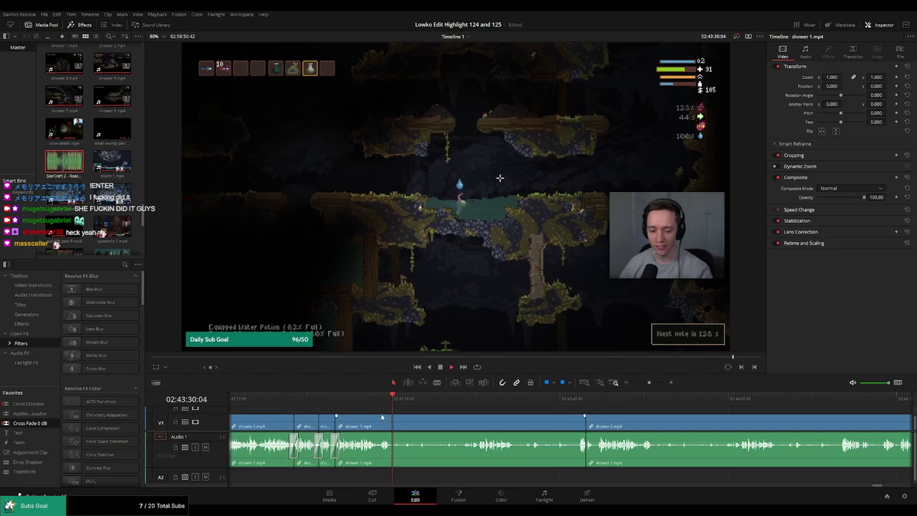
key(ctrl+b)
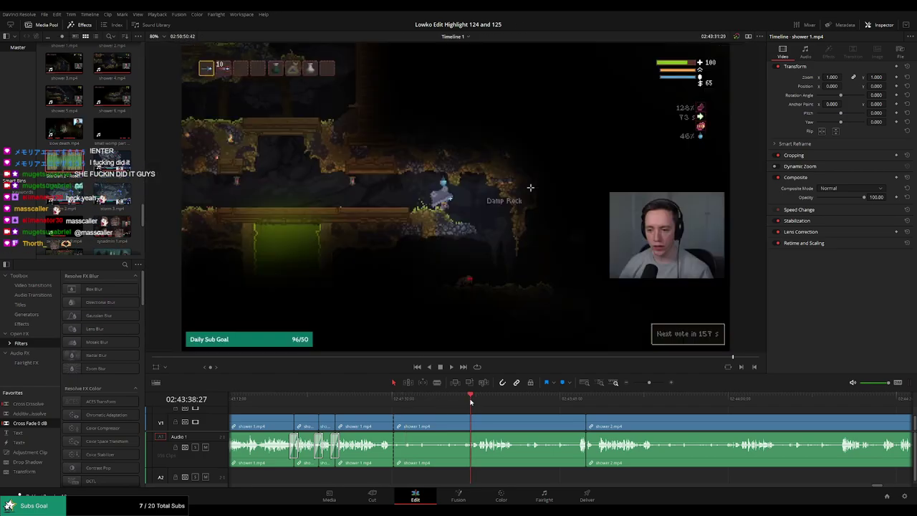
key(space)
Ripple-delete the selected segment and a dull stretch of shower 2.
scroll(445, 409, right, 2)
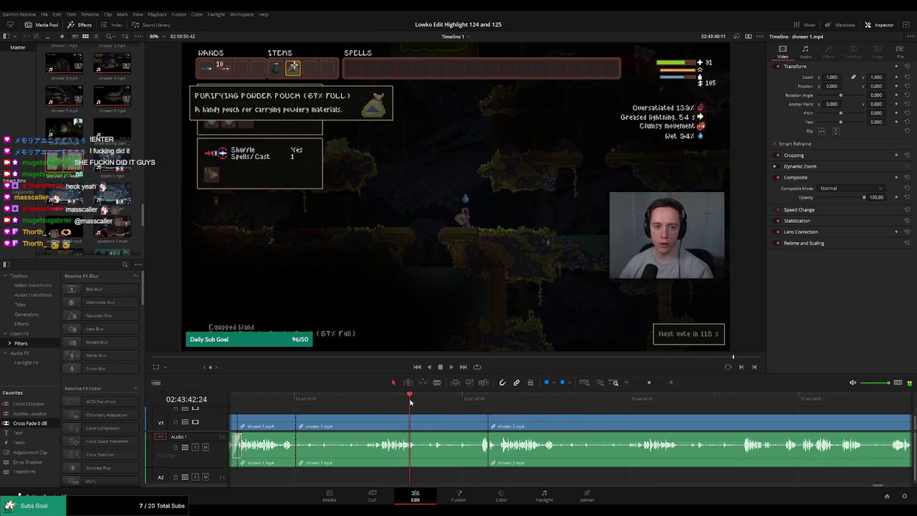
key(Delete)
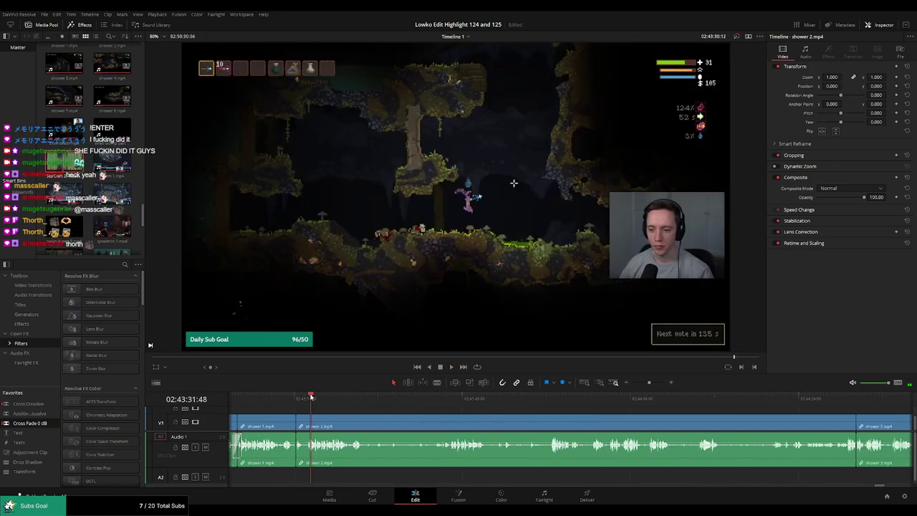
click(461, 400)
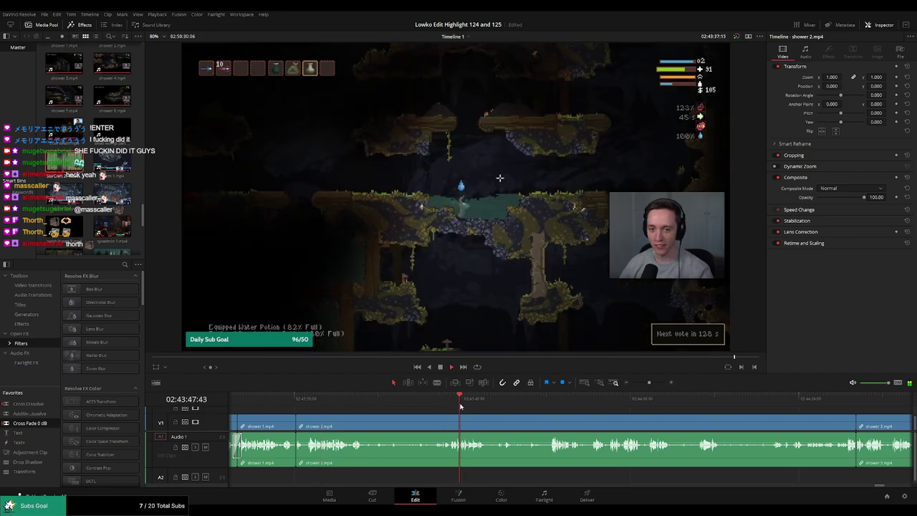
click(551, 401)
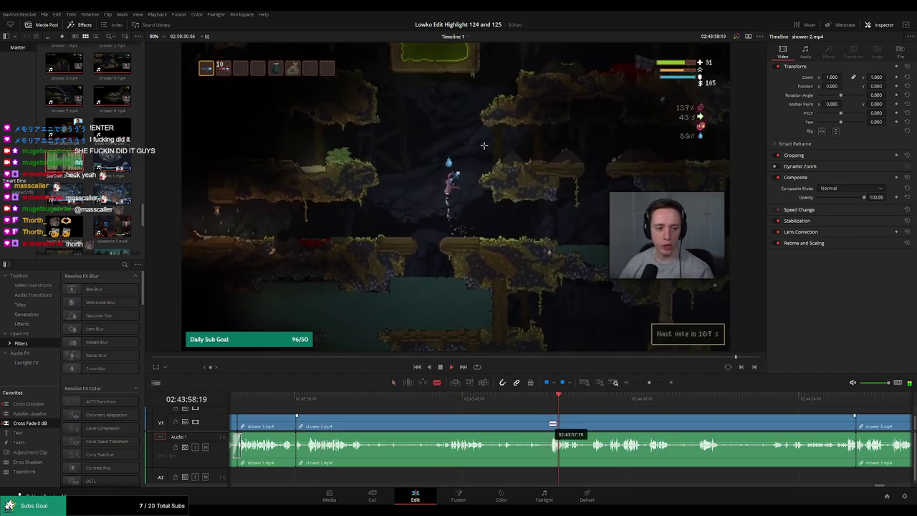
click(521, 427)
key(Delete)
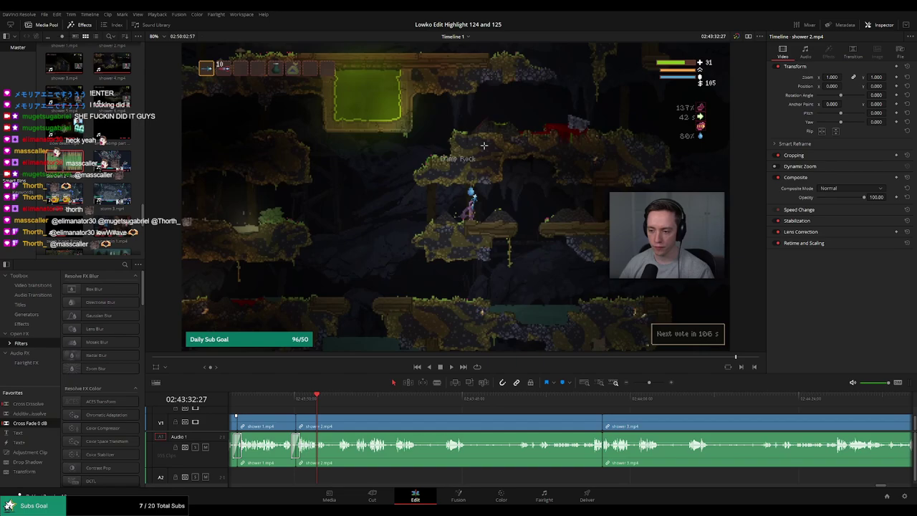
Preview the StarCraft 2 Roach Quotes sound, then ripple-delete another short clip.
click(298, 399)
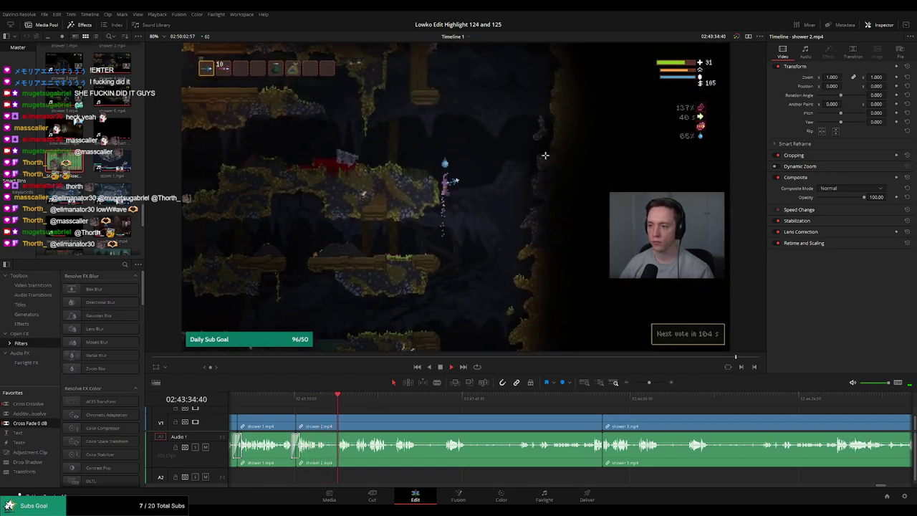
double_click(65, 163)
click(376, 415)
key(space)
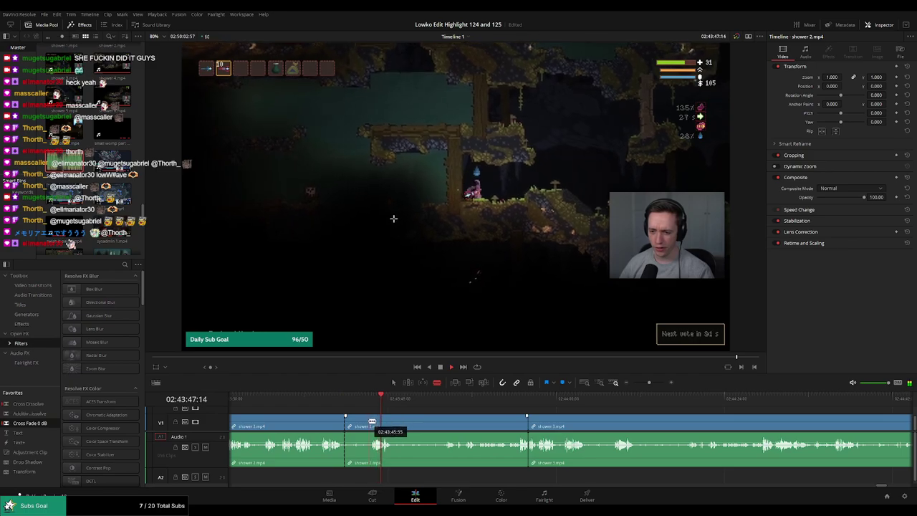
key(Delete)
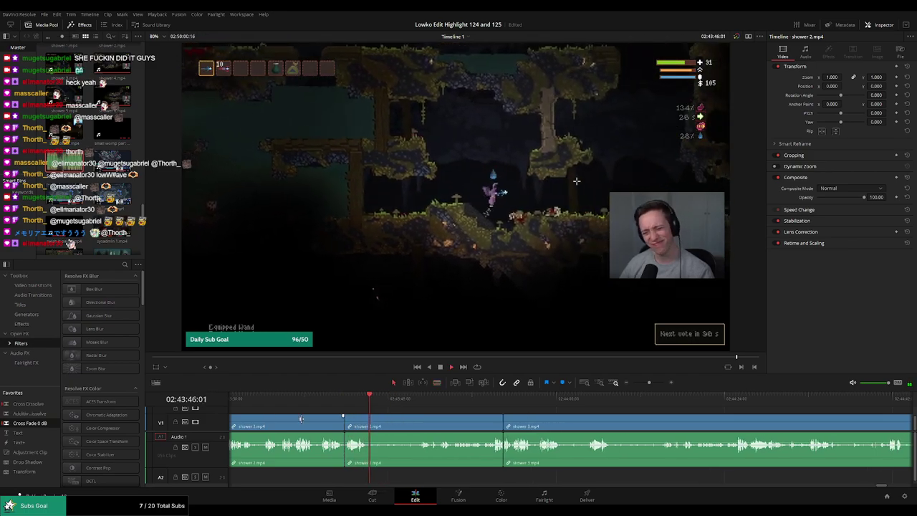
Blade-split shower 2 and remove its leftover stretch so shower 3 follows.
key(b)
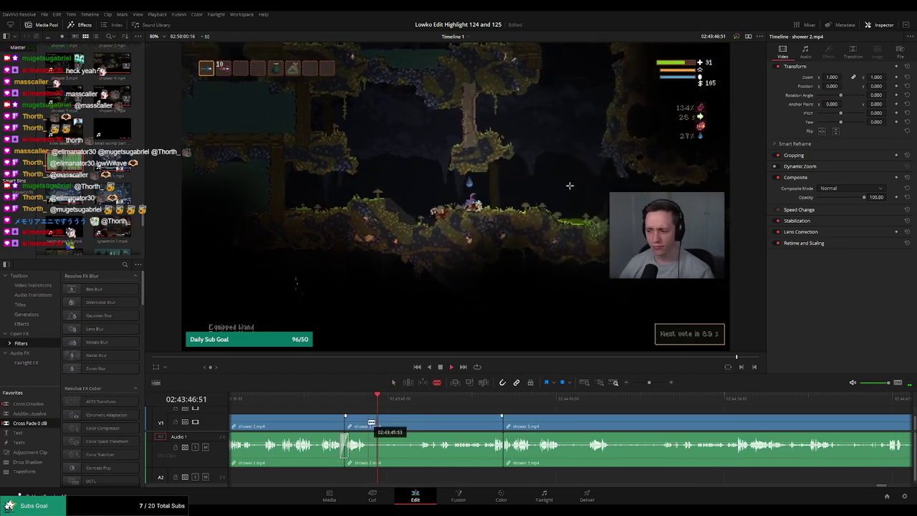
click(367, 430)
click(420, 406)
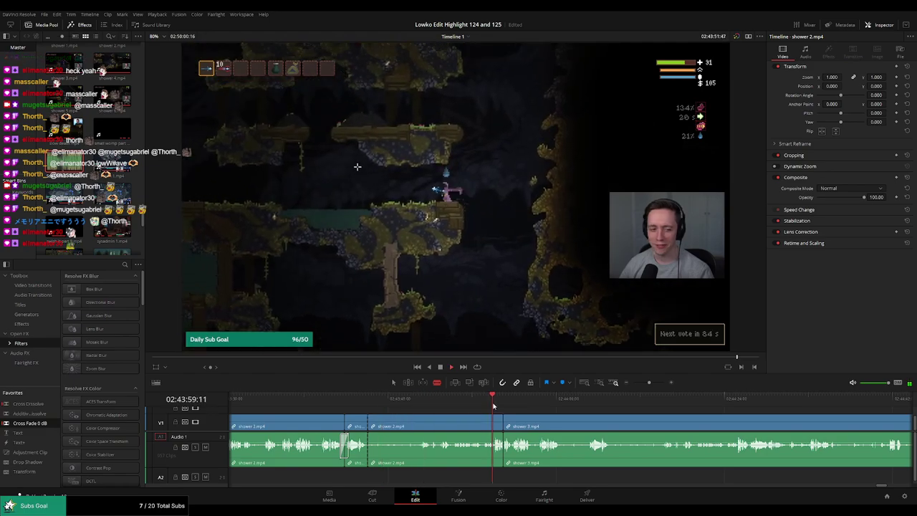
drag(494, 407, 424, 405)
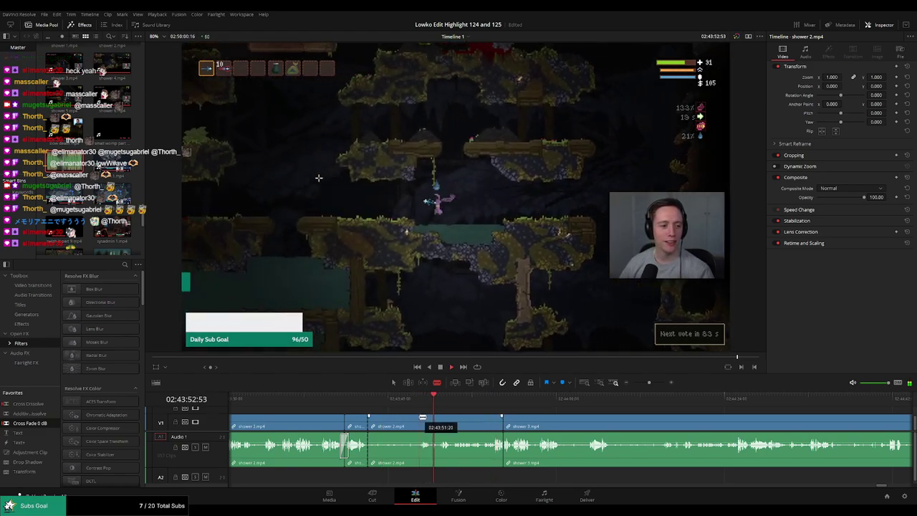
click(609, 398)
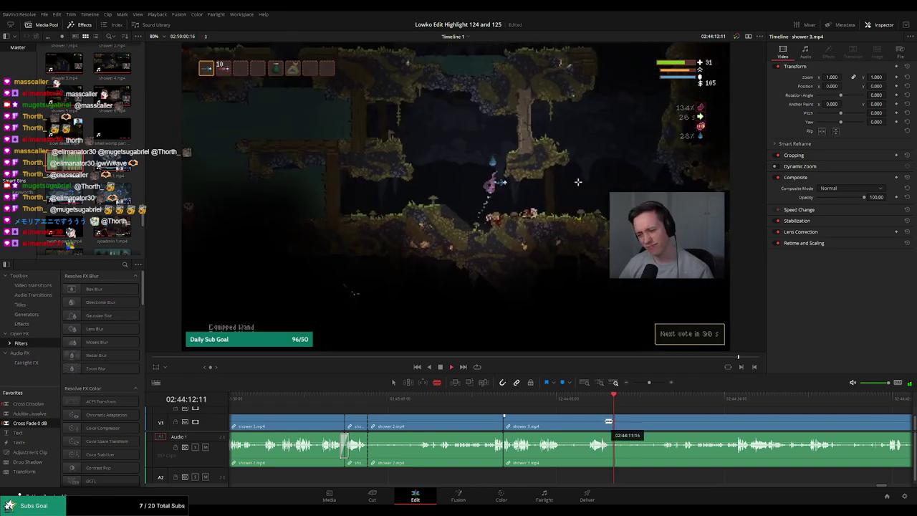
click(594, 405)
drag(470, 419, 369, 420)
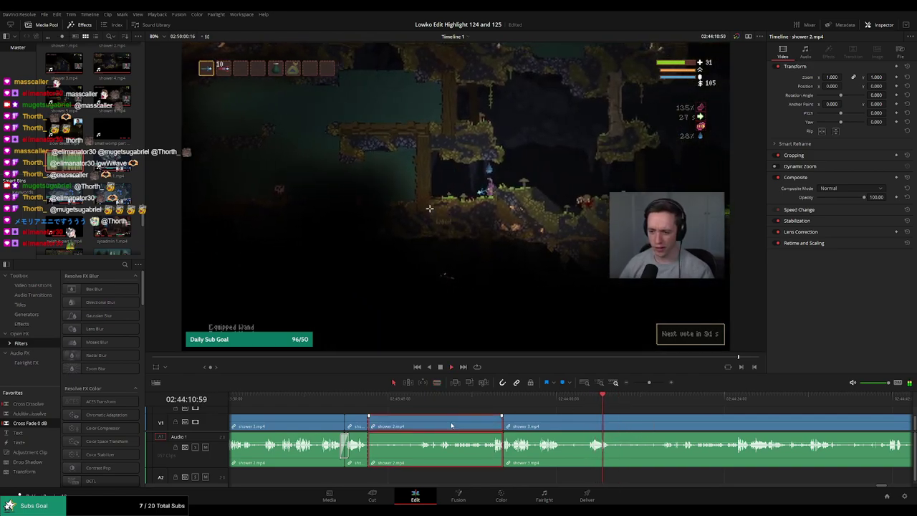
drag(514, 406, 524, 406)
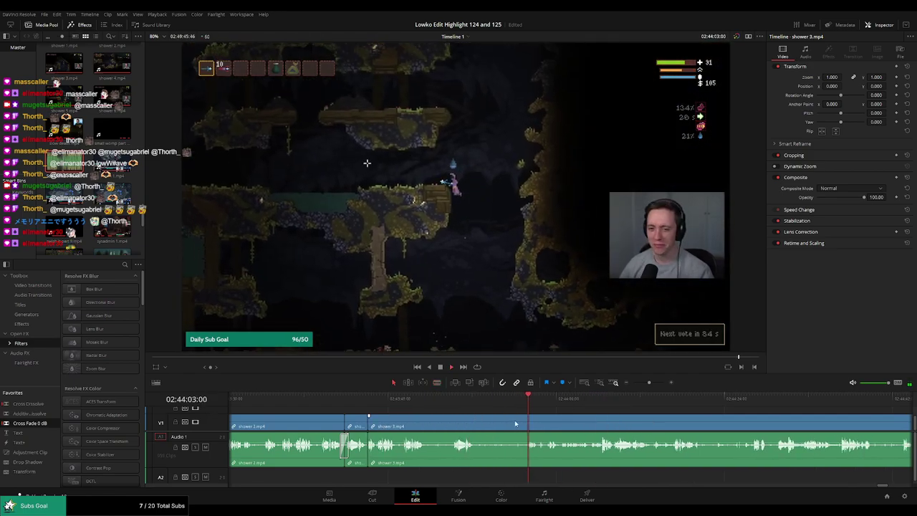
Split shower 3 and ripple-delete its unwanted first part.
click(510, 405)
click(510, 407)
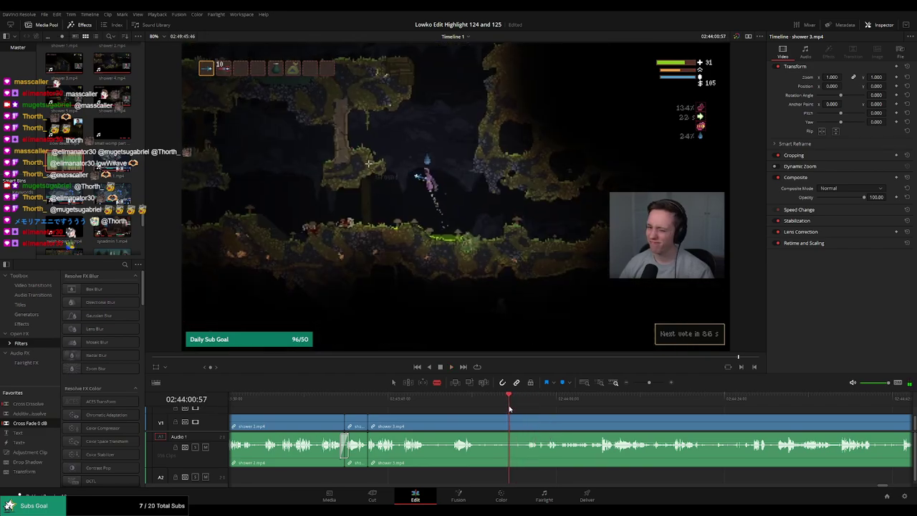
click(512, 407)
click(518, 424)
key(a)
click(495, 430)
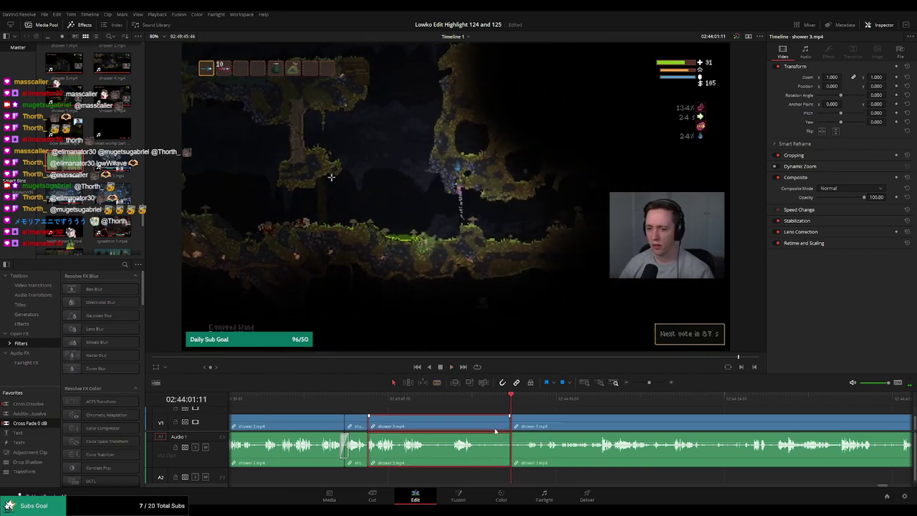
key(Delete)
key(space)
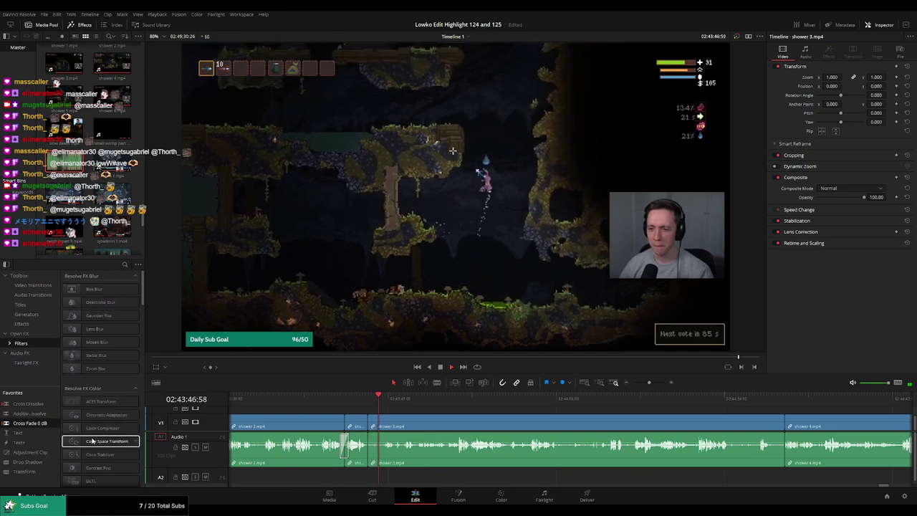
Review the new cut and ripple-delete the short shower 3 piece.
key(space)
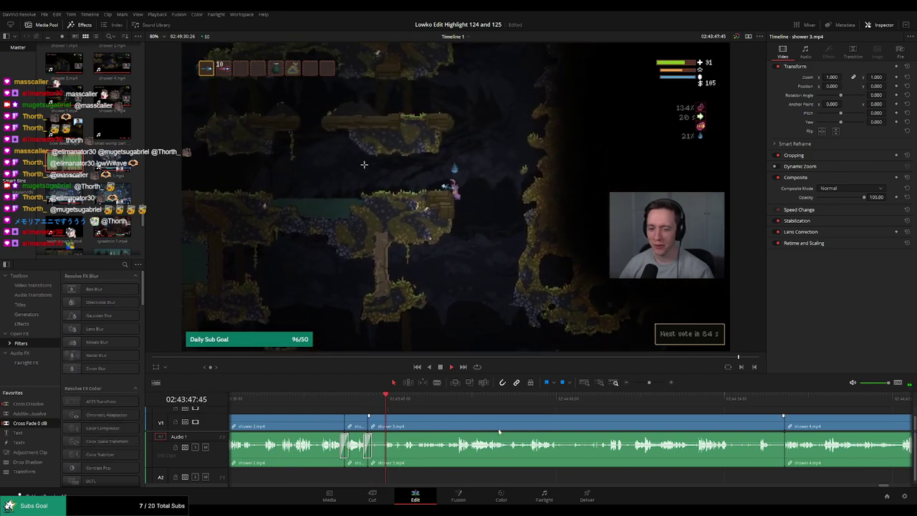
key(space)
drag(650, 382, 651, 382)
key(space)
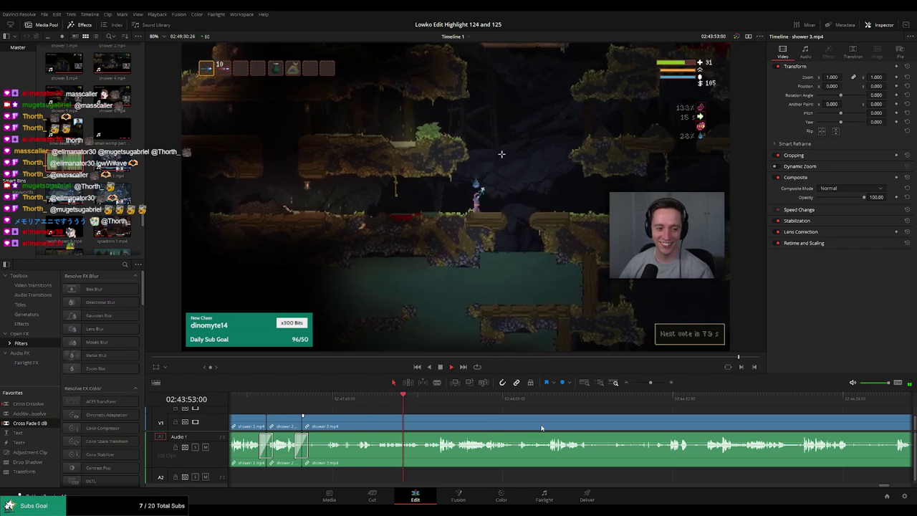
scroll(541, 428, down, 2)
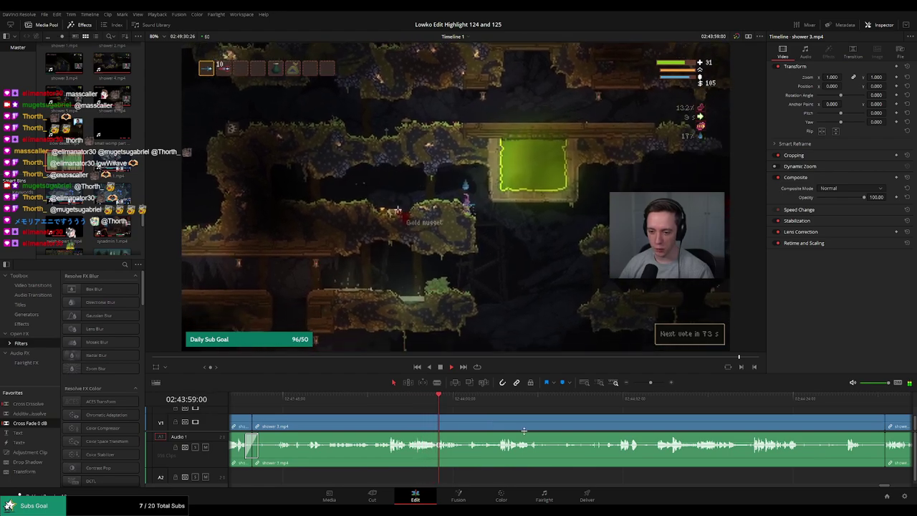
scroll(430, 419, down, 4)
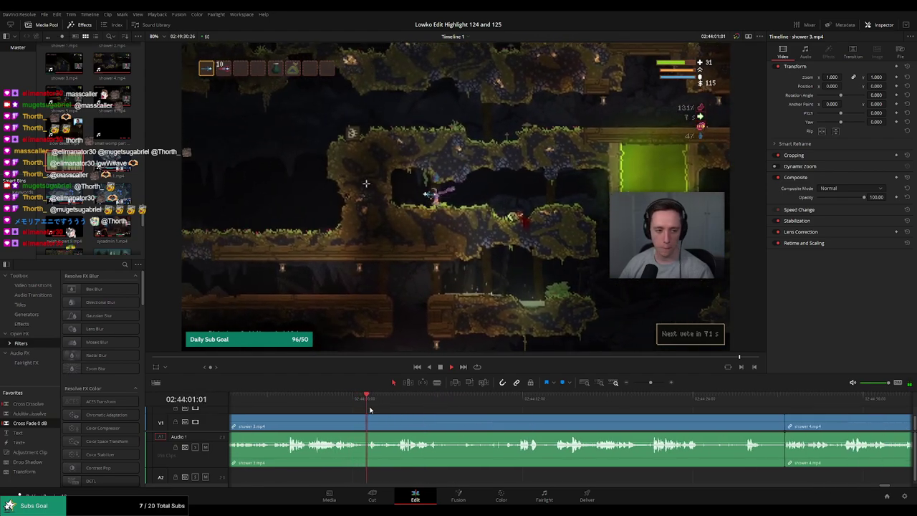
scroll(425, 415, down, 2)
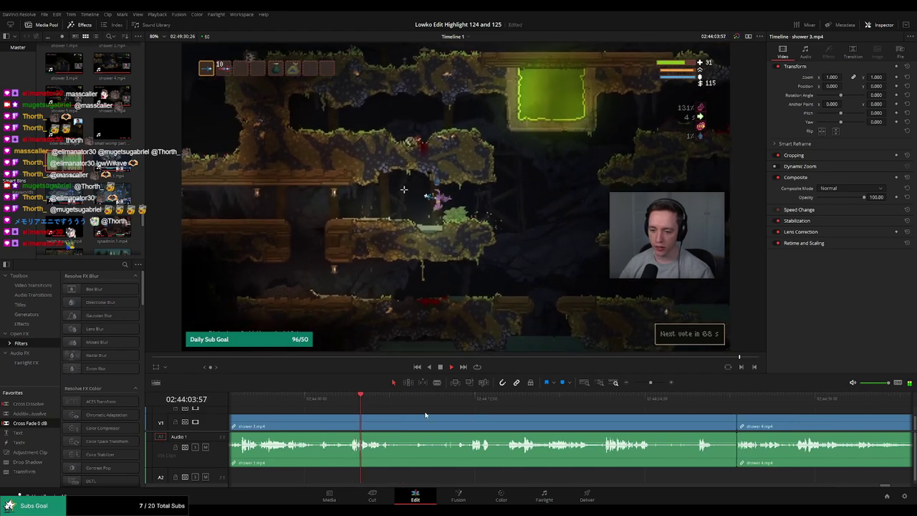
click(321, 399)
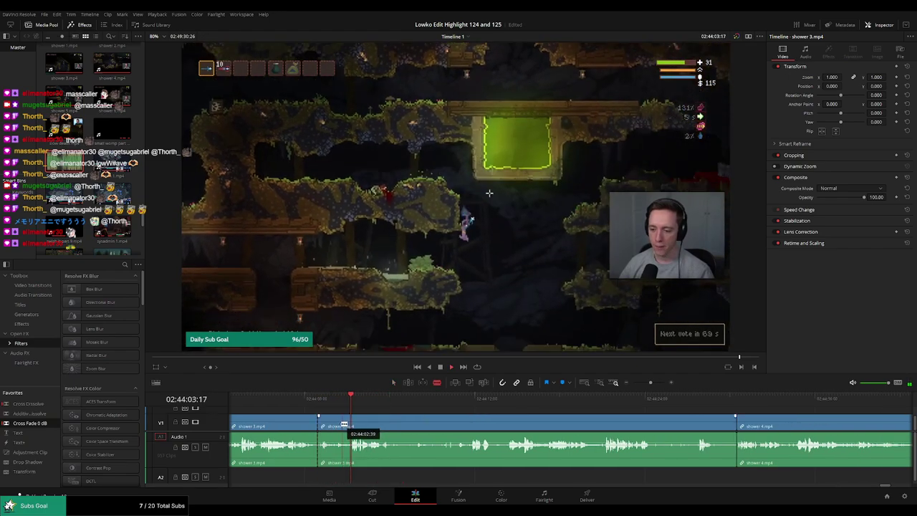
key(Delete)
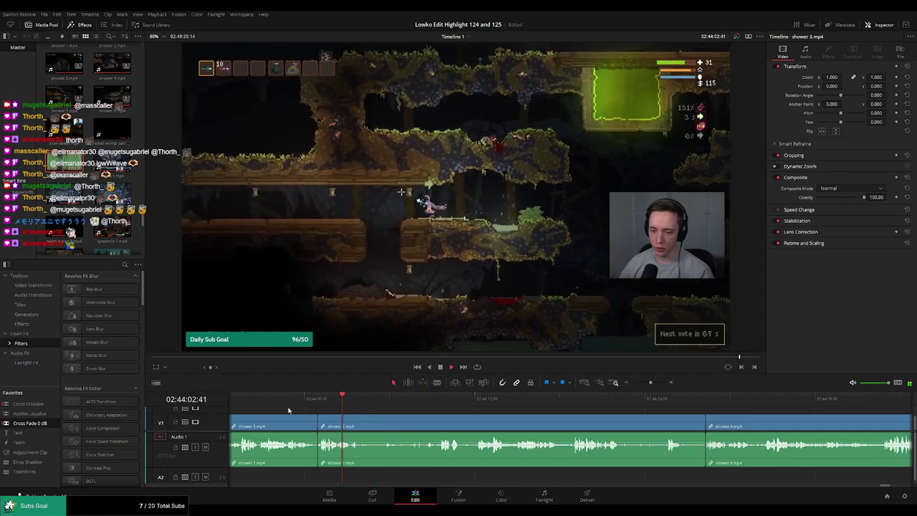
Split the clip with Ctrl+B and delete the unwanted piece, closing the gap.
click(309, 406)
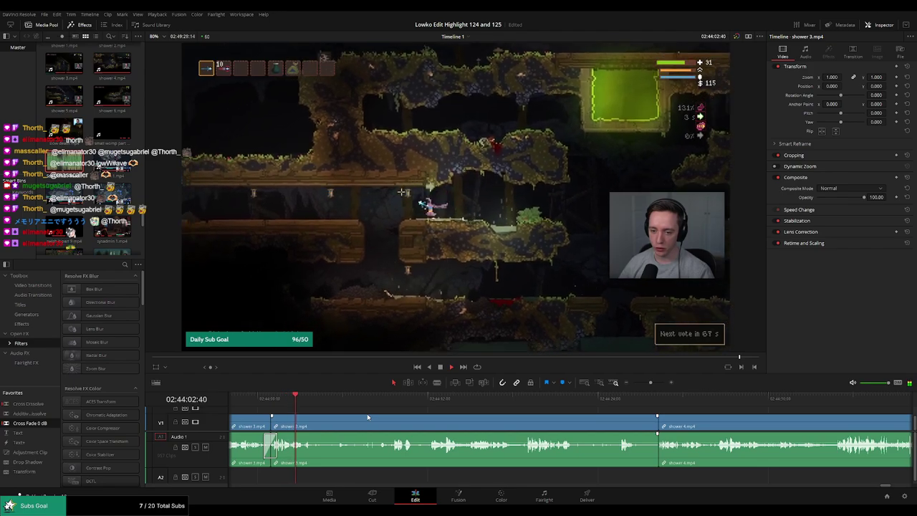
key(ctrl+b)
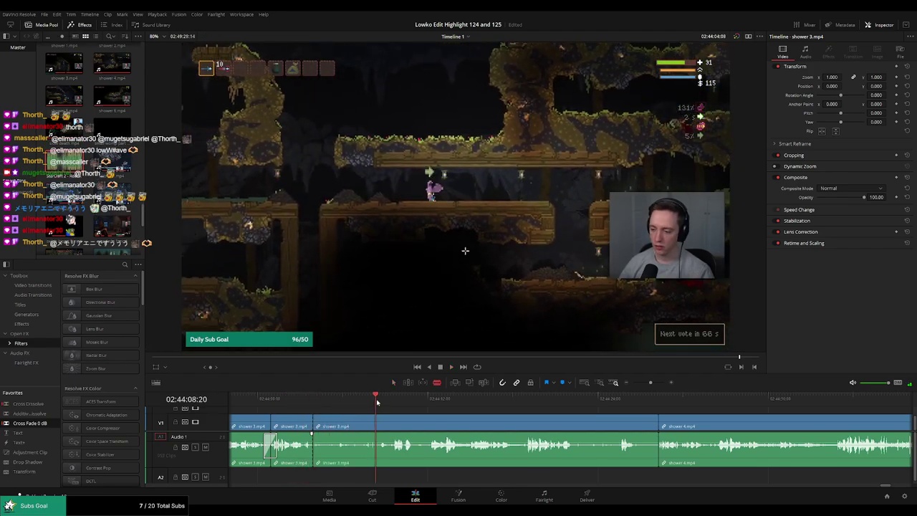
click(379, 401)
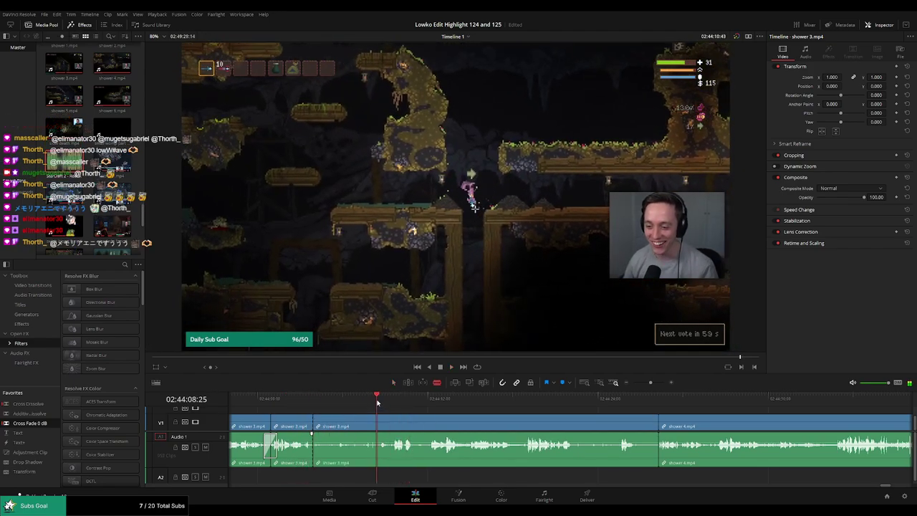
click(363, 405)
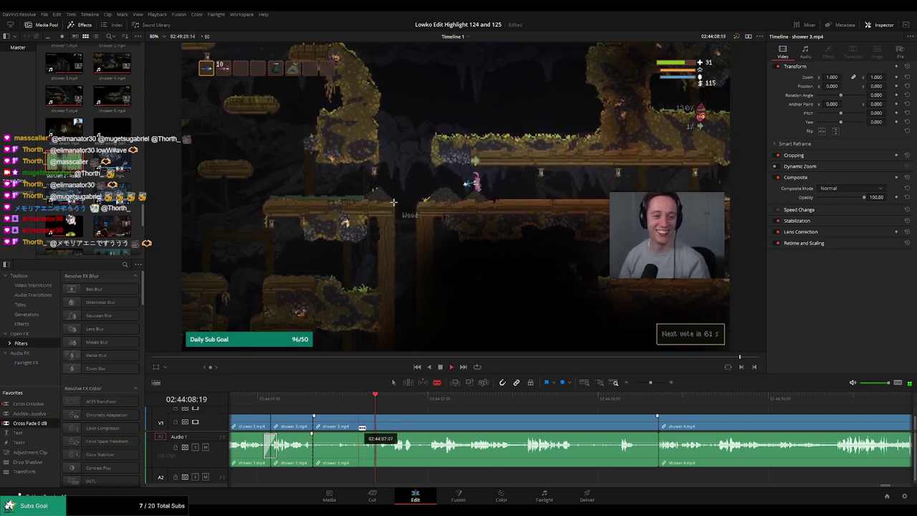
key(Delete)
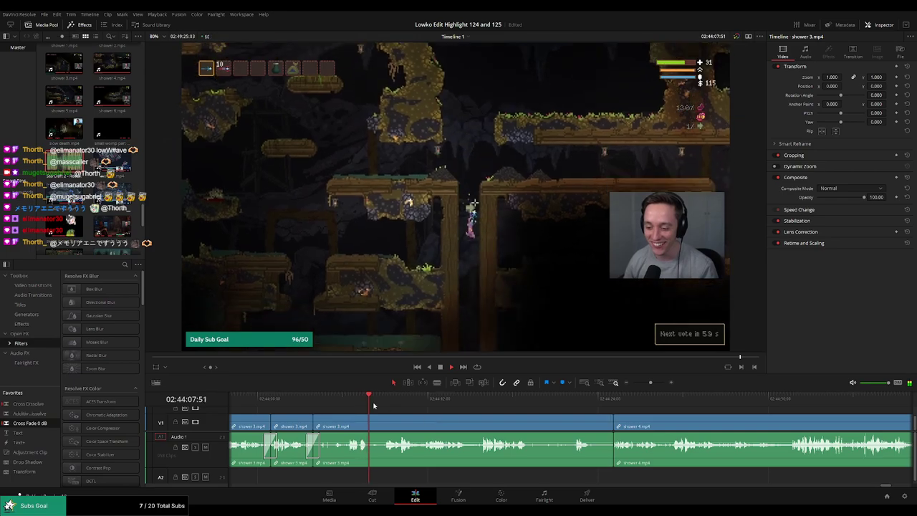
Split shower 3.mp4 further on with Ctrl+B and ripple-delete the unwanted segment.
click(388, 401)
scroll(473, 417, right, 2)
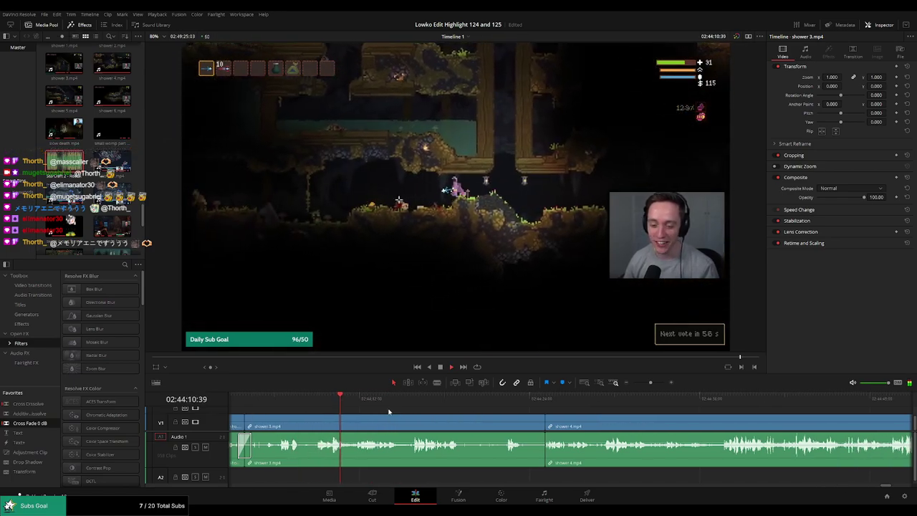
click(357, 402)
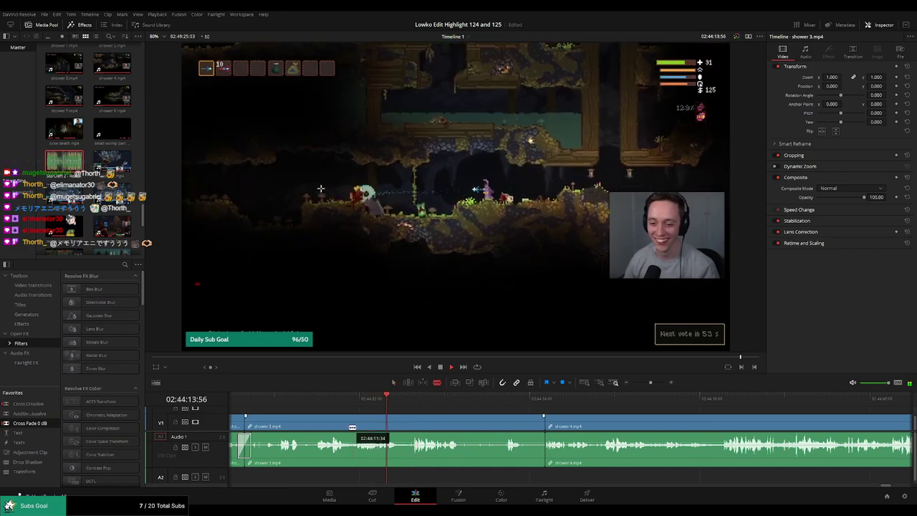
key(ctrl+b)
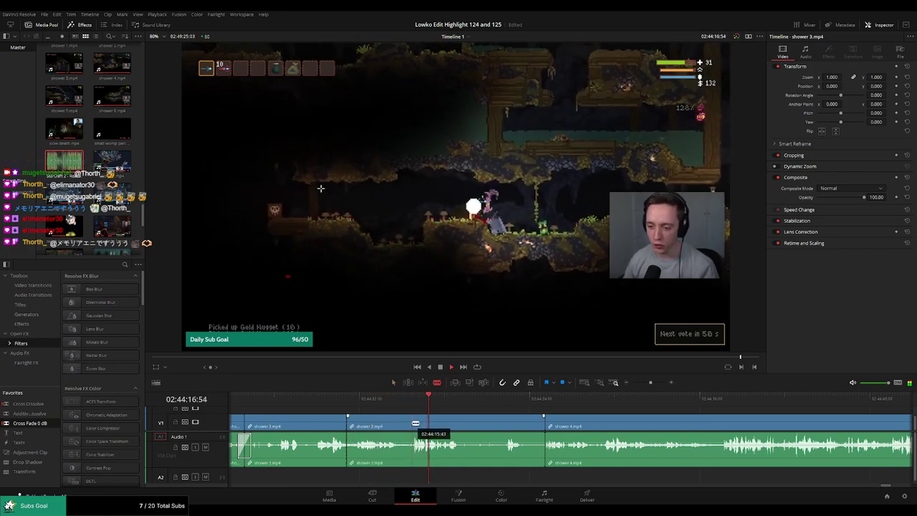
click(392, 426)
key(Delete)
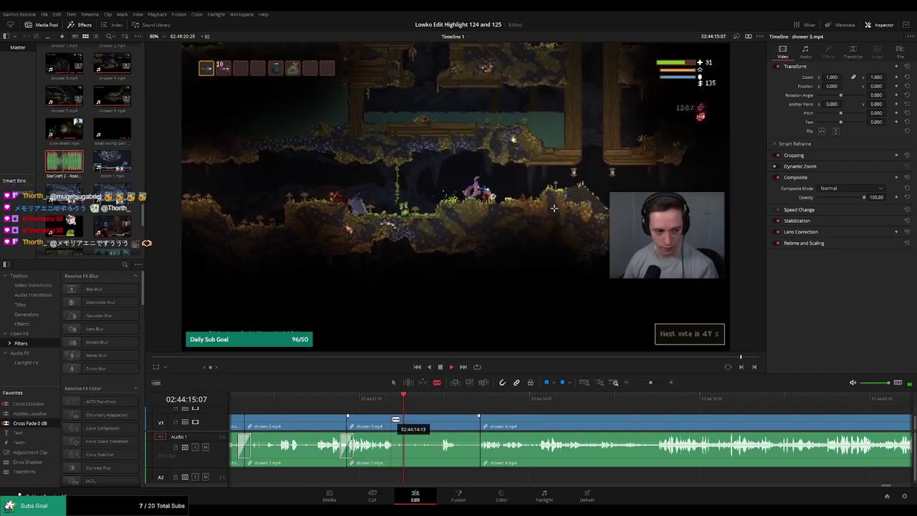
Cut shower 3 once more, remove the leftover piece, and close the gap before shower 4.mp4.
click(397, 422)
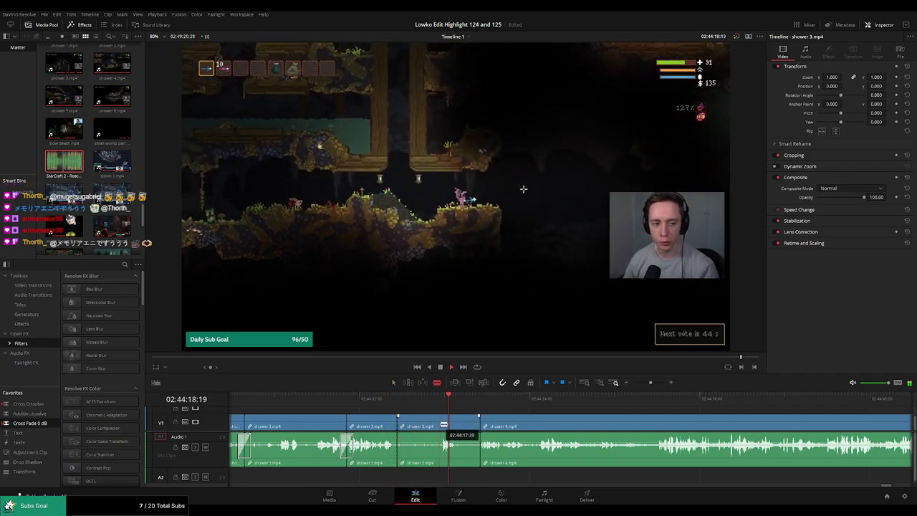
click(445, 426)
key(a)
click(423, 426)
key(Delete)
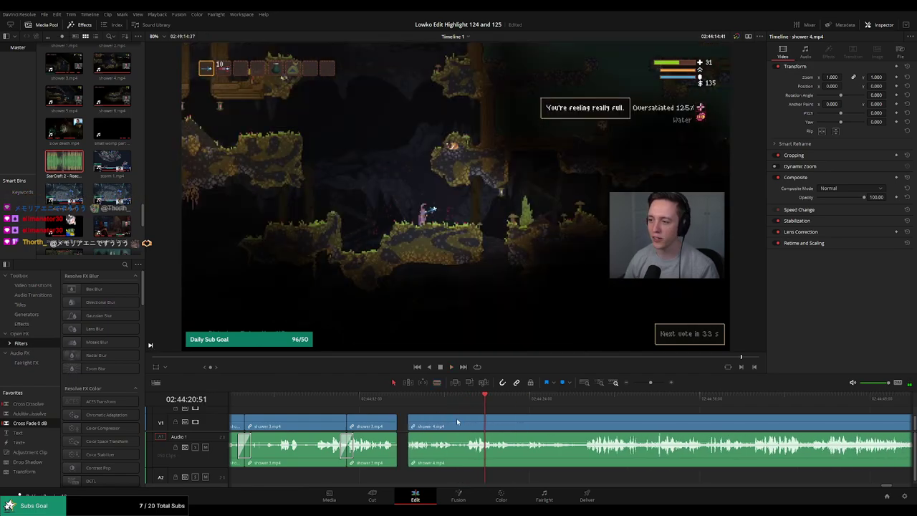
drag(457, 422, 447, 422)
key(space)
Shorten the shower 4 section, cut it, and trim the end of the piece.
click(405, 401)
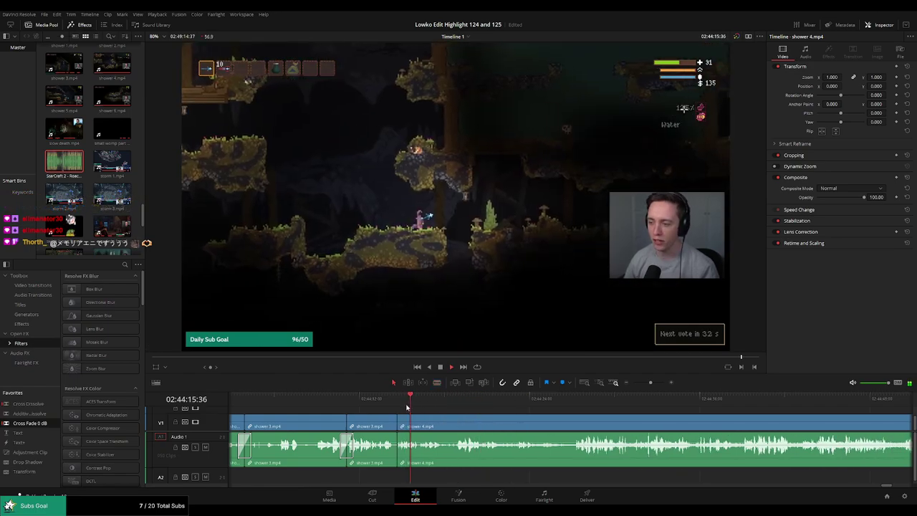
click(467, 407)
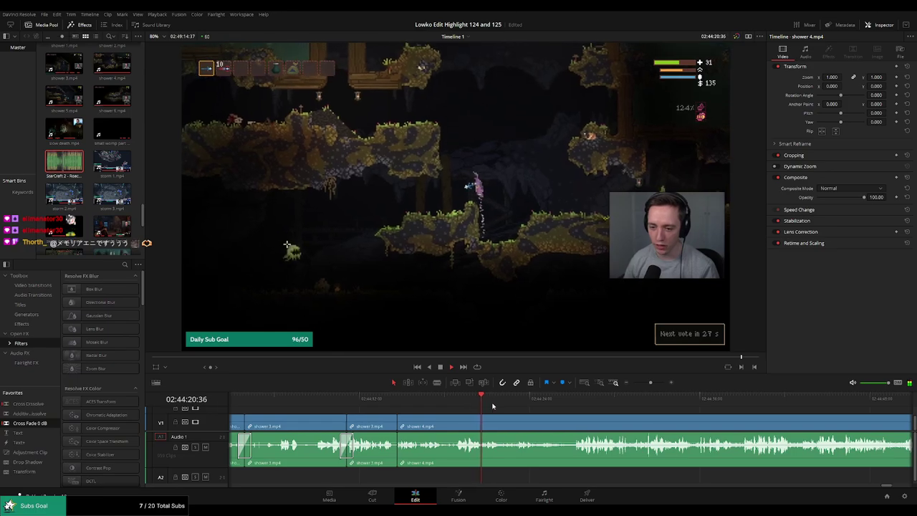
key(Up)
key(space)
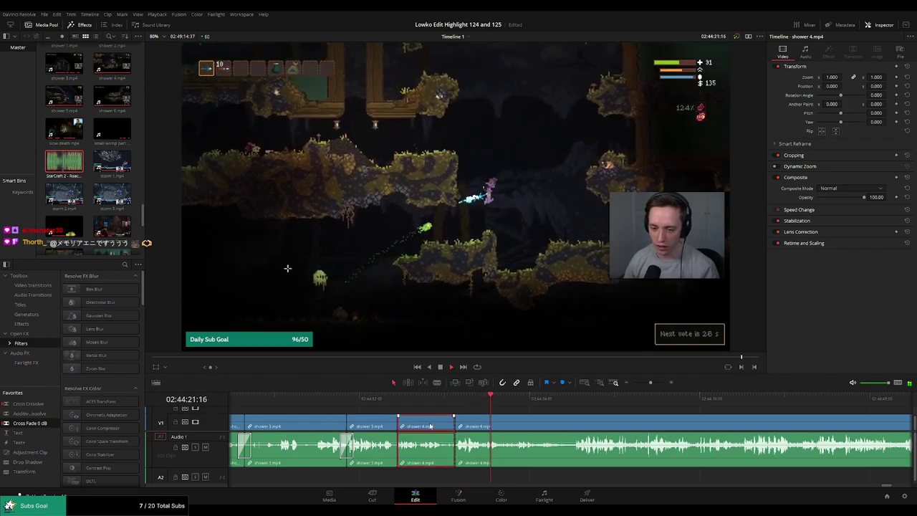
drag(435, 425, 414, 425)
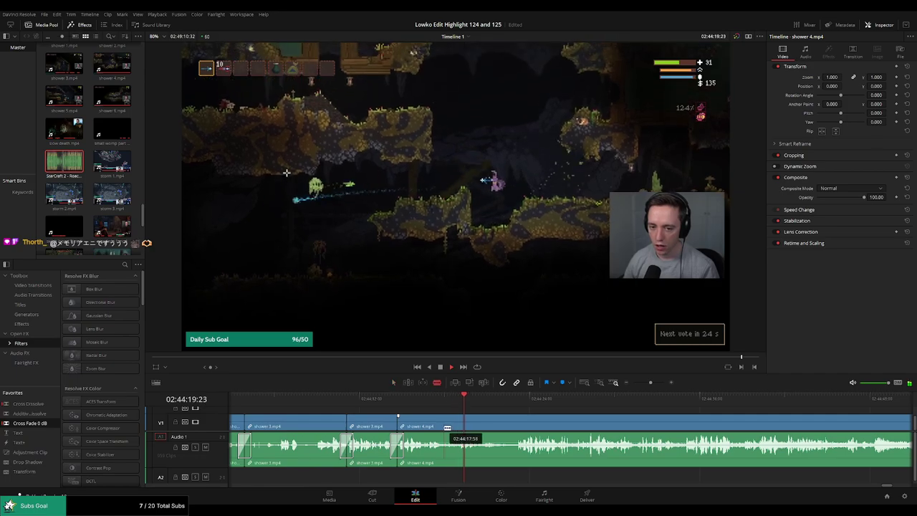
click(447, 427)
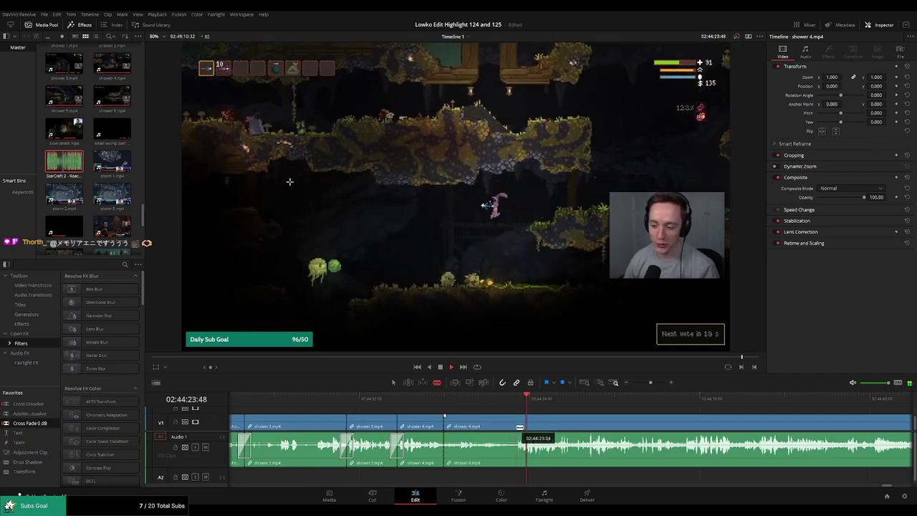
drag(521, 427, 498, 430)
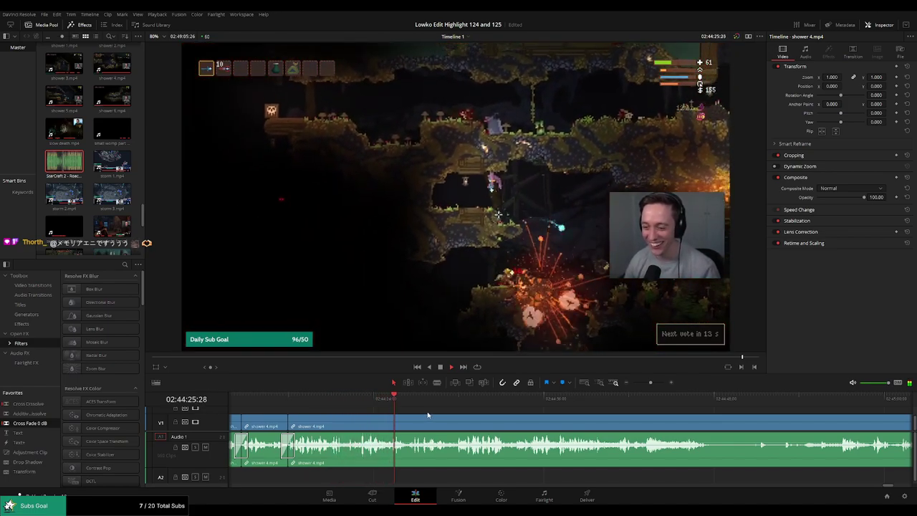
scroll(448, 415, right, 2)
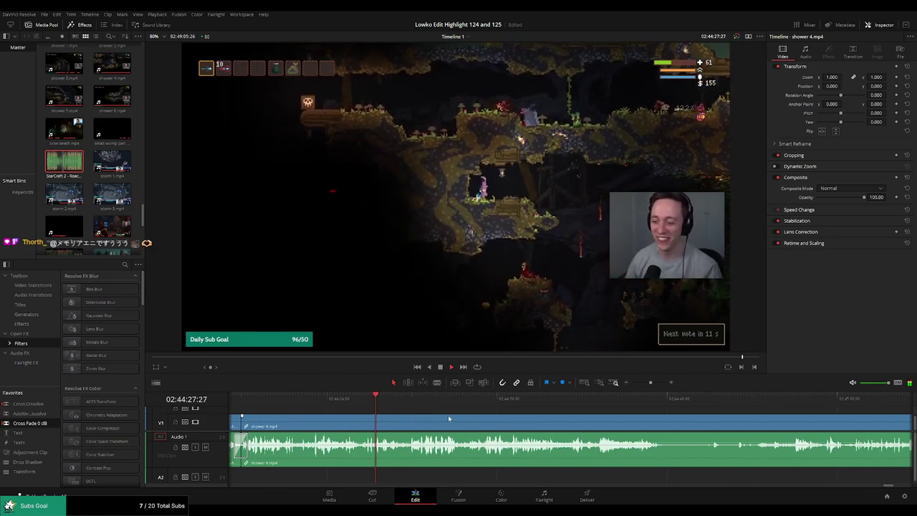
scroll(511, 420, right, 2)
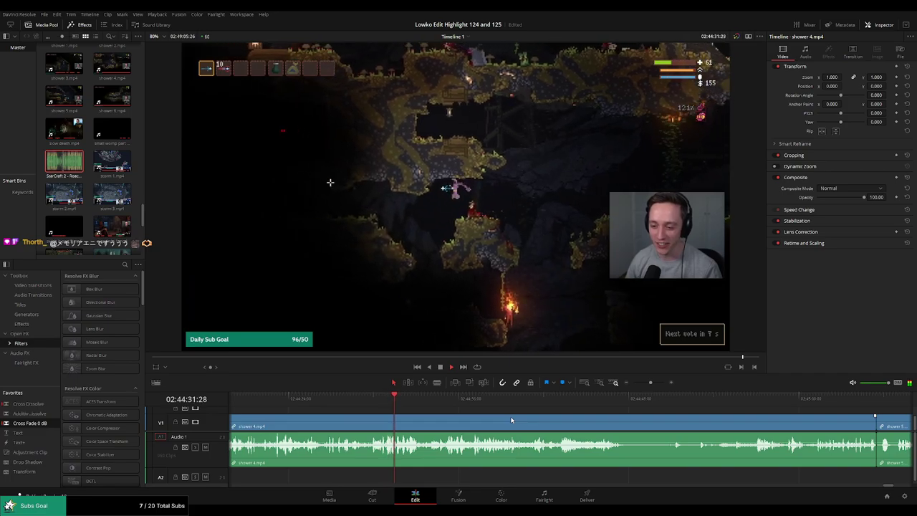
scroll(505, 420, right, 2)
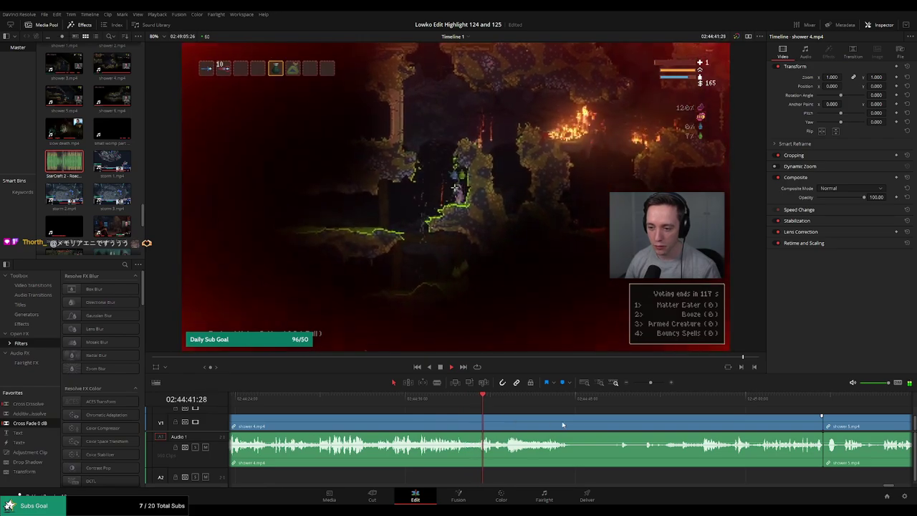
scroll(487, 419, right, 3)
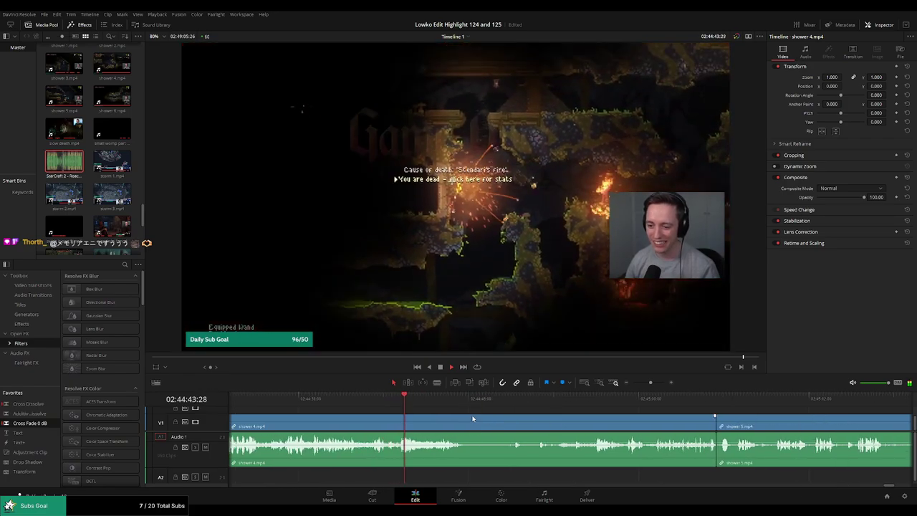
click(395, 416)
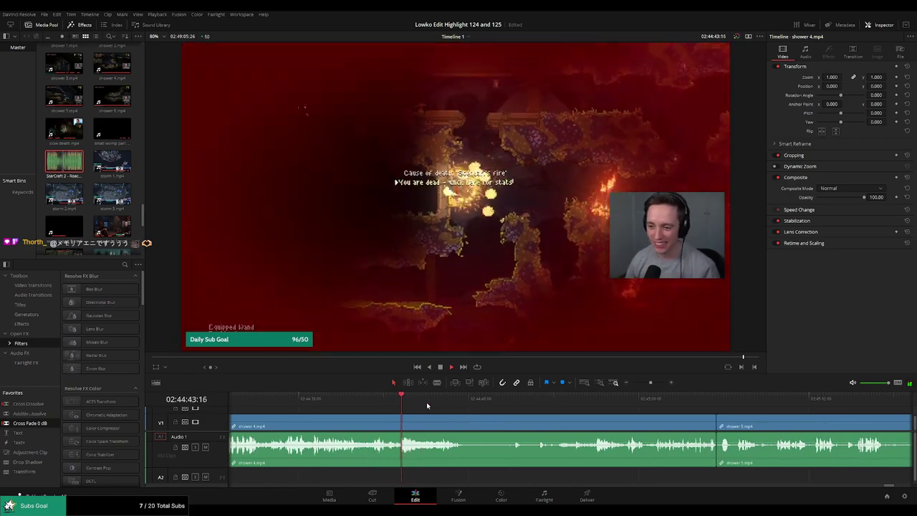
scroll(545, 420, up, 2)
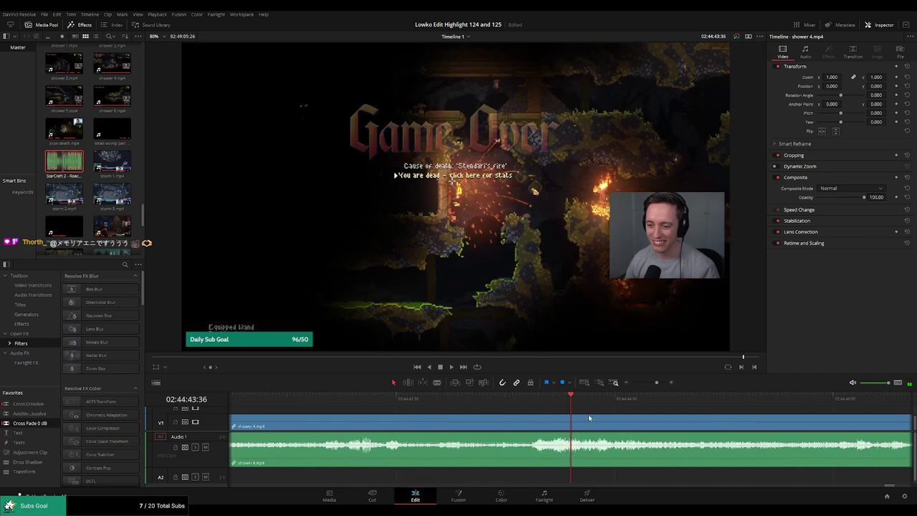
click(479, 413)
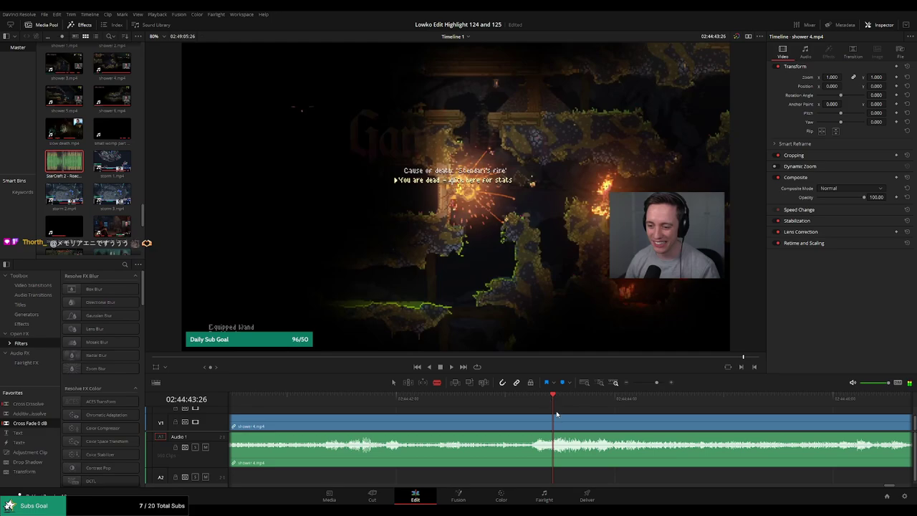
key(space)
key(ctrl+z)
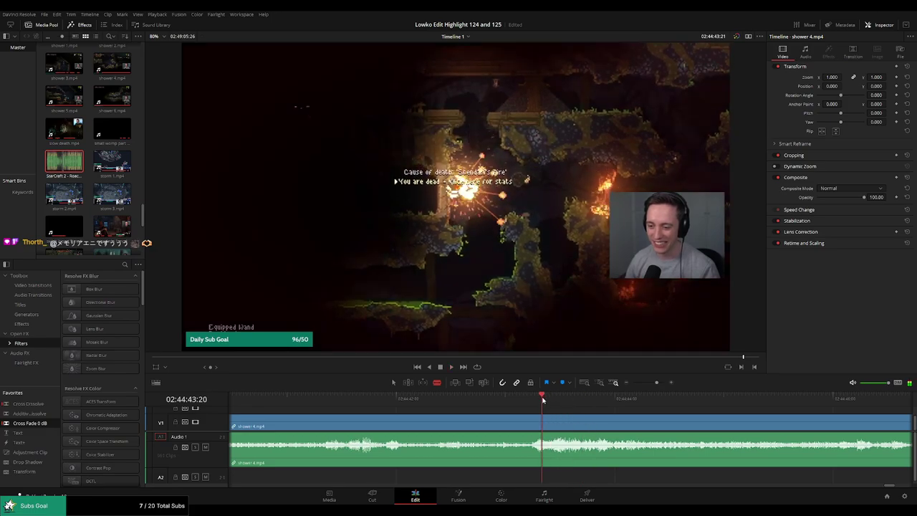
click(581, 408)
click(571, 407)
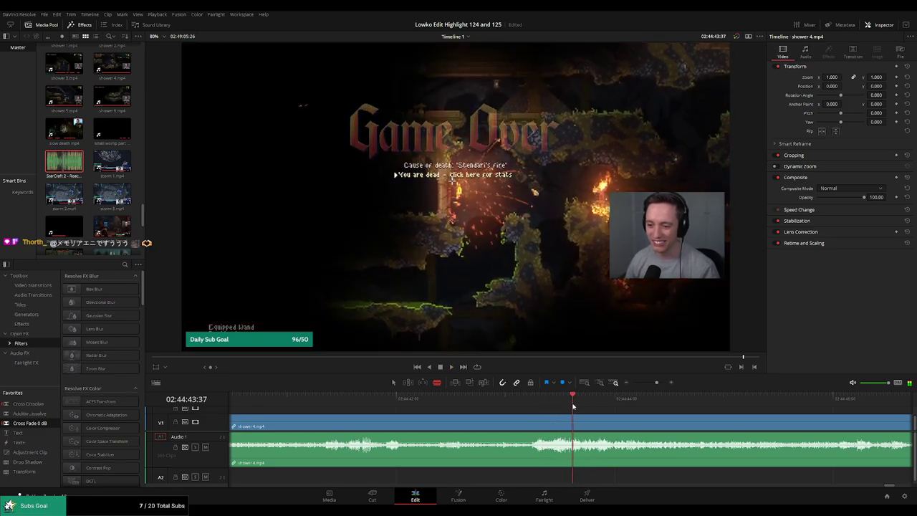
Split shower 4 at Game Over and place a shortened Roach Quotes clip on Audio 2.
click(576, 417)
key(space)
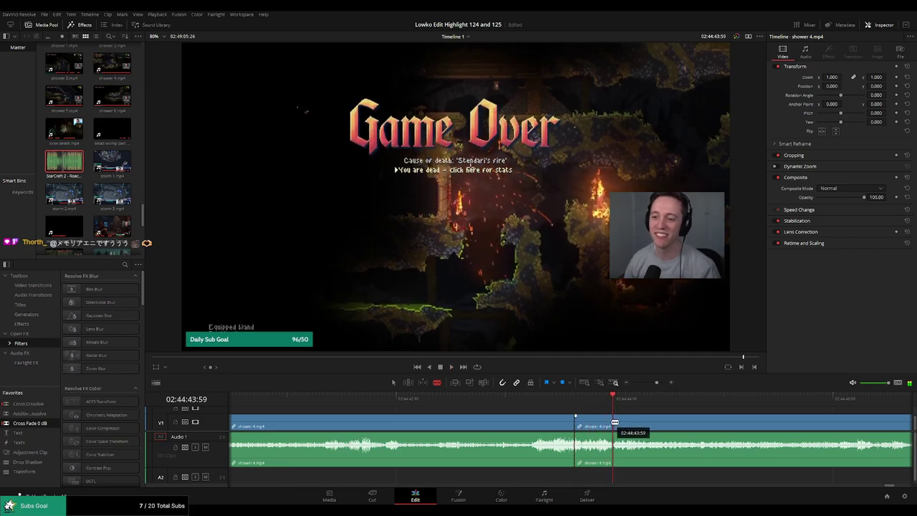
drag(618, 398, 615, 406)
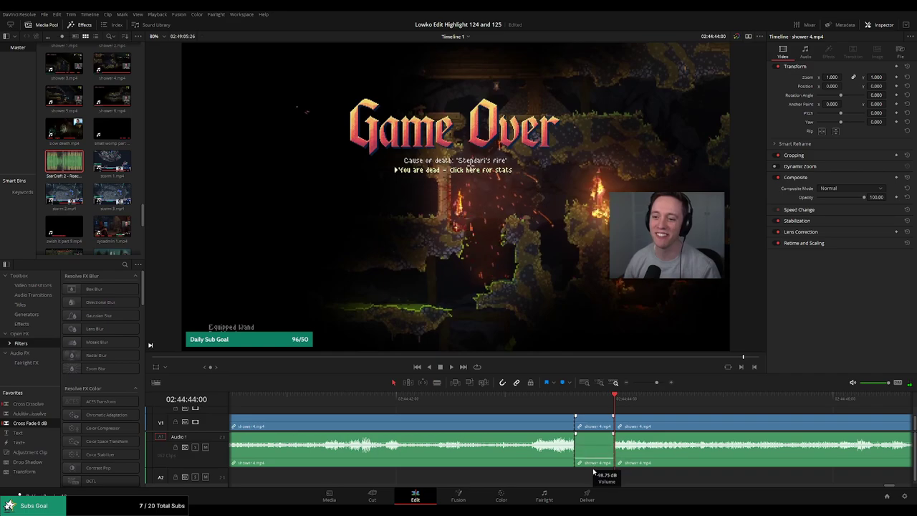
click(594, 459)
mouse_move(591, 362)
mouse_down()
mouse_move(583, 486)
mouse_move(579, 478)
mouse_up()
drag(650, 477, 617, 476)
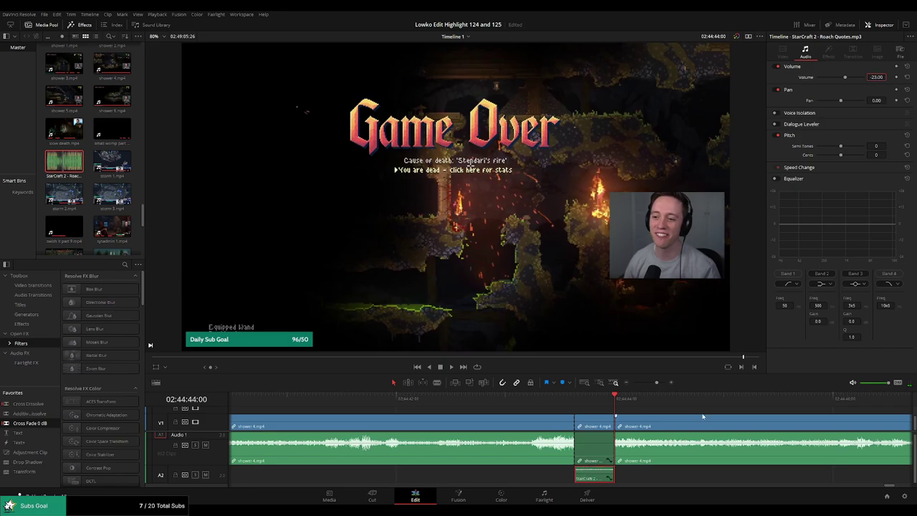
key(space)
Blade shower 4 twice around where the stats reveal appears.
click(585, 400)
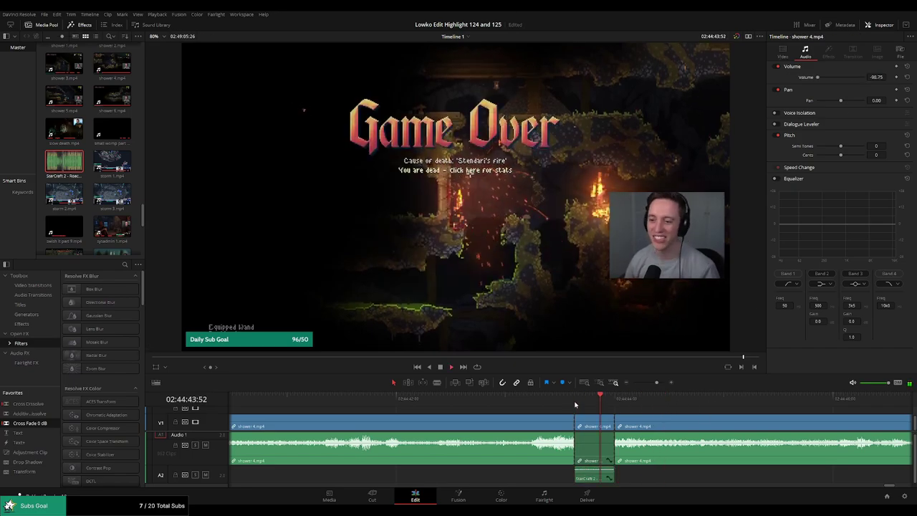
click(615, 400)
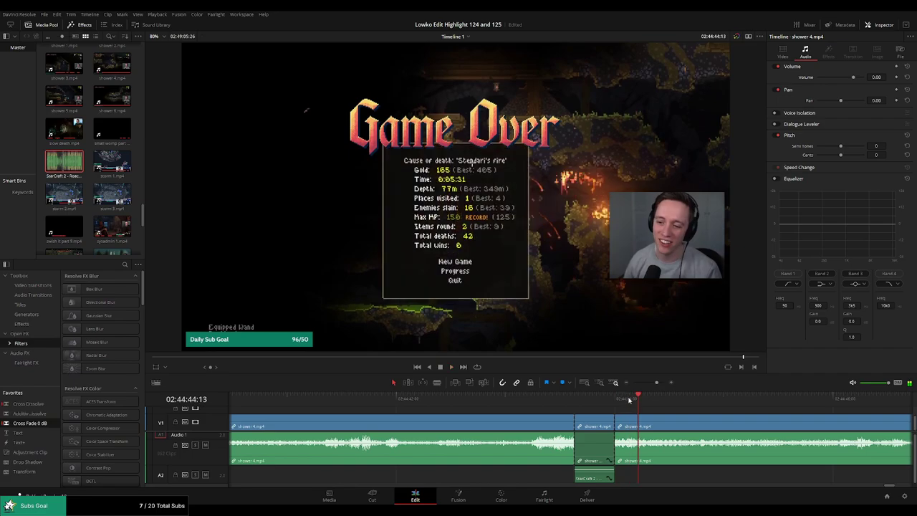
click(625, 400)
key(b)
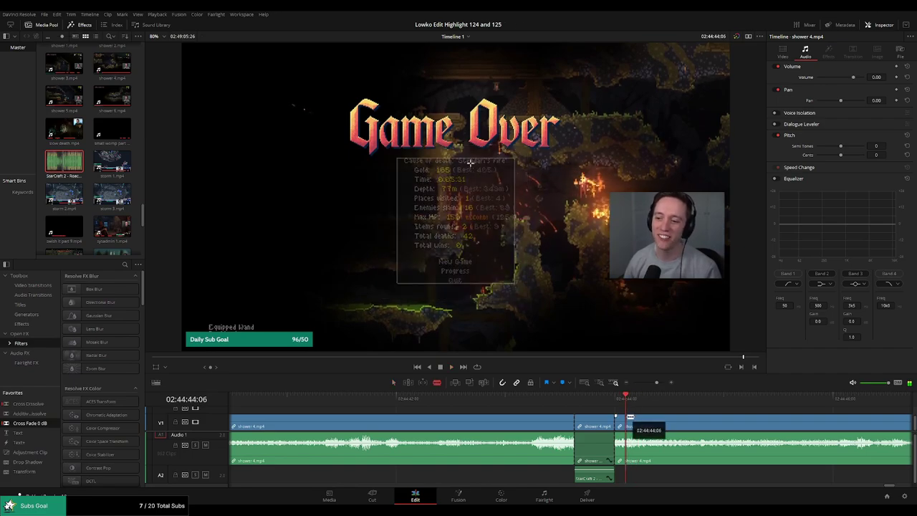
click(627, 429)
click(672, 427)
key(a)
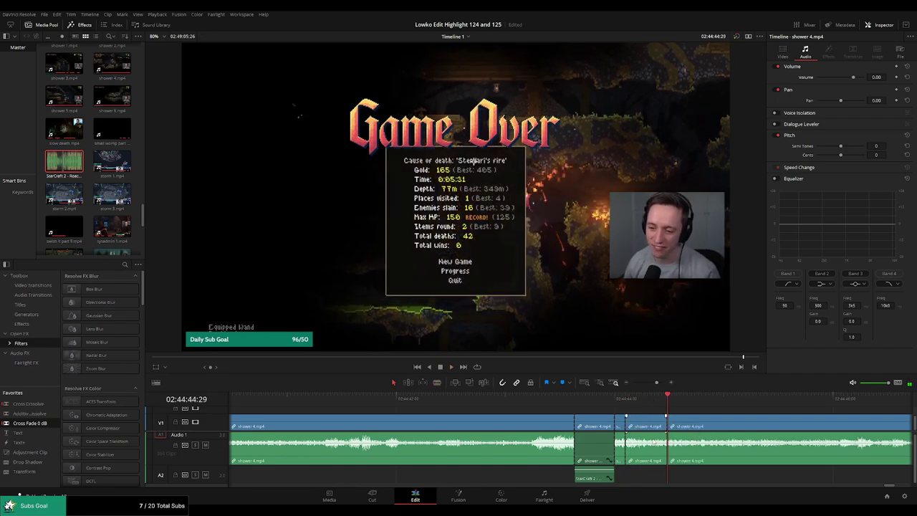
Add a second StarCraft 2 Roach Quotes clip on Audio 2 and play back the edit.
double_click(64, 161)
mouse_move(280, 213)
mouse_down()
mouse_move(645, 478)
mouse_move(670, 474)
mouse_up()
text(-23)
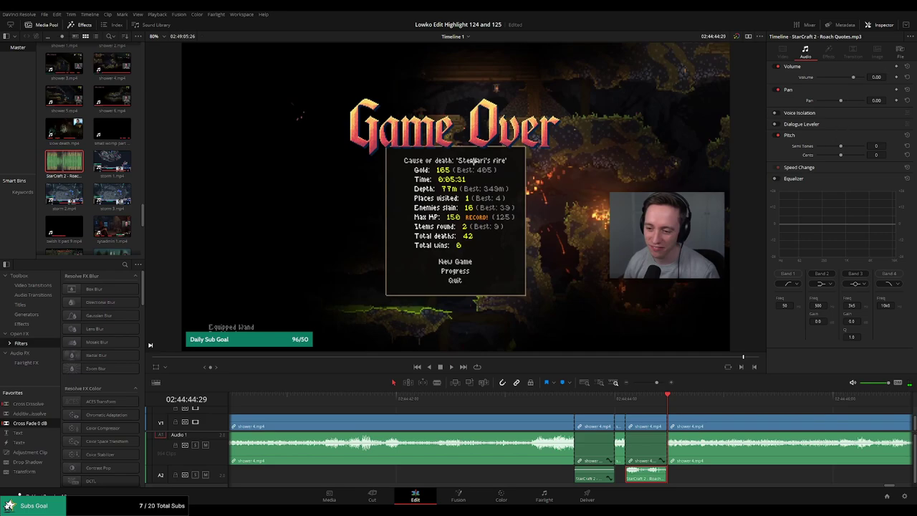
click(556, 398)
key(space)
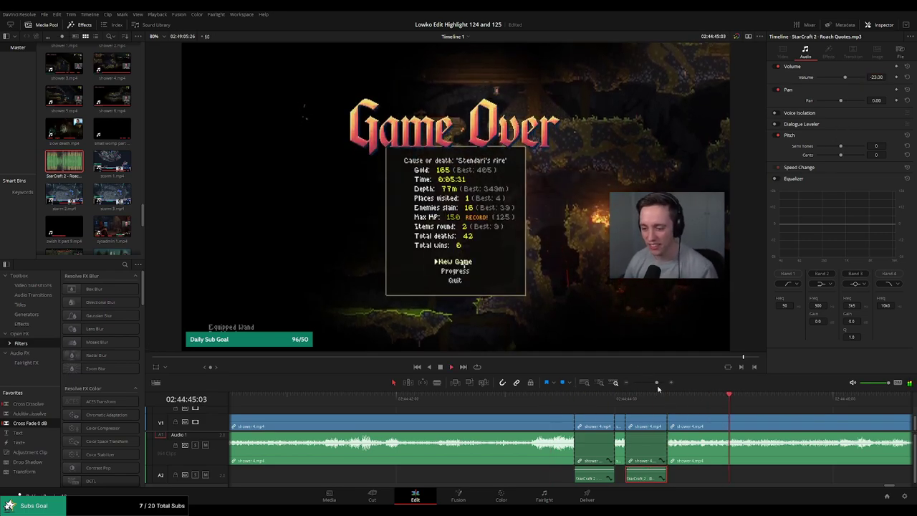
drag(656, 383, 651, 382)
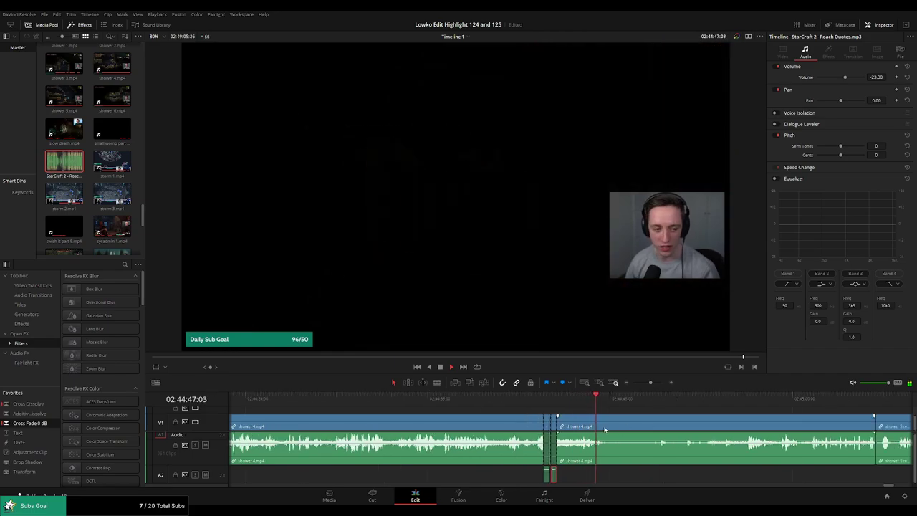
Cut out a first short stretch of the shower footage and close the gap.
scroll(604, 429, right, 3)
click(575, 399)
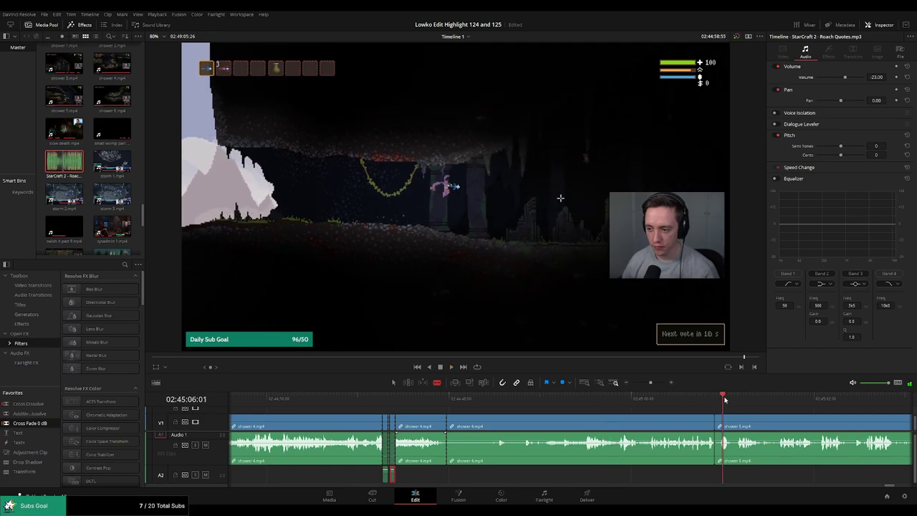
click(574, 398)
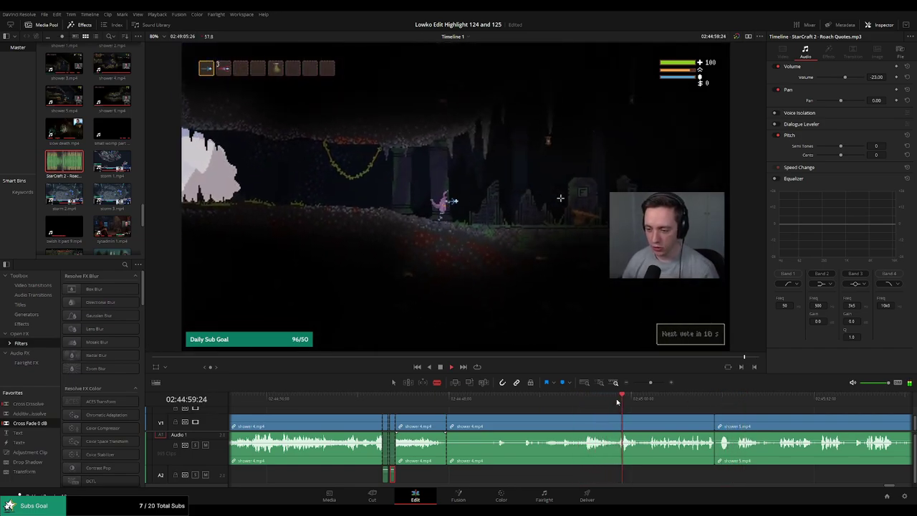
click(582, 430)
key(a)
click(555, 427)
key(Delete)
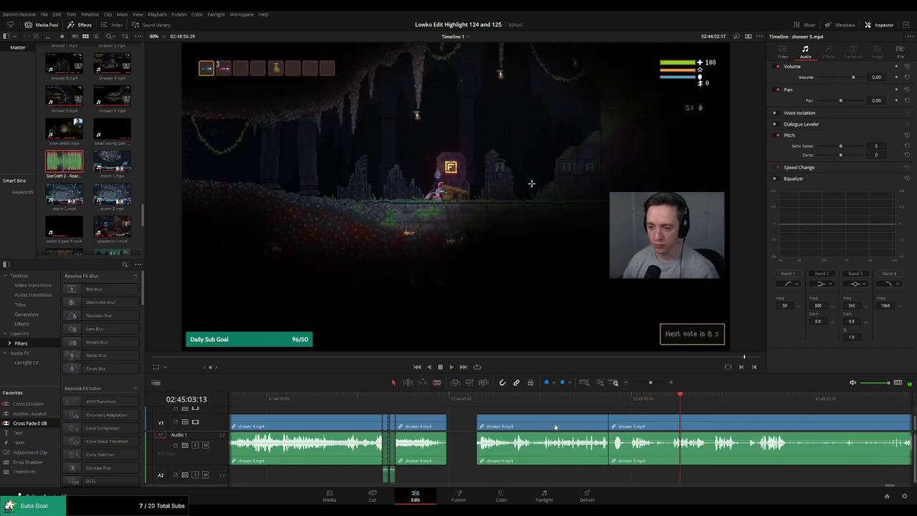
Blade and ripple-delete another stretch earlier in the clip.
click(474, 399)
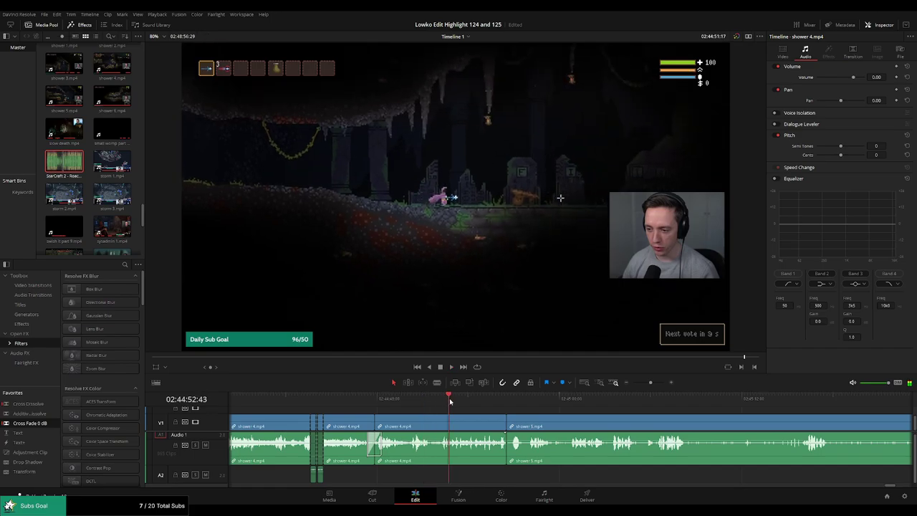
click(435, 423)
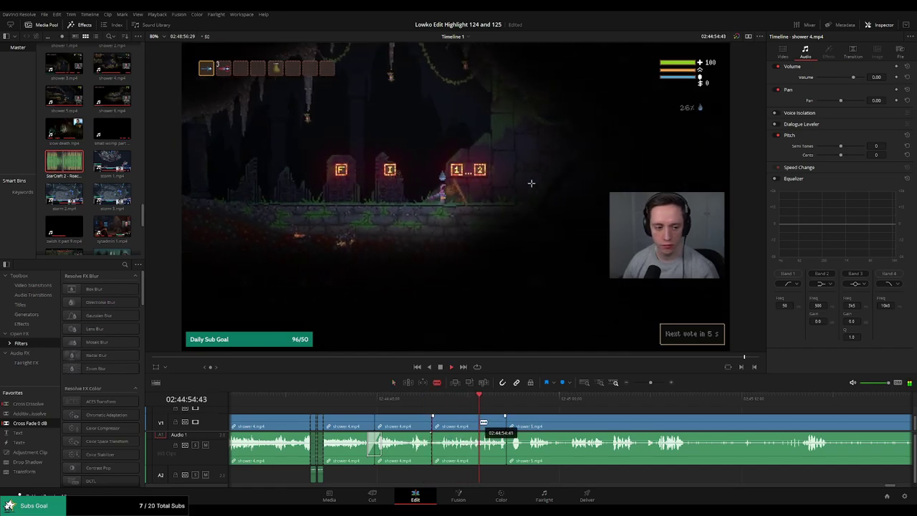
key(a)
click(502, 422)
key(Delete)
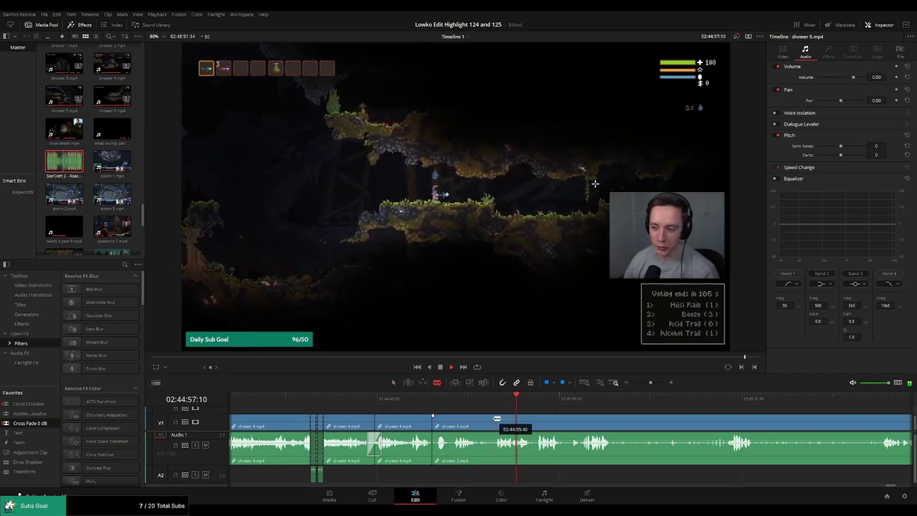
Ripple-delete the slow piece between the two cuts.
click(495, 423)
key(a)
click(475, 423)
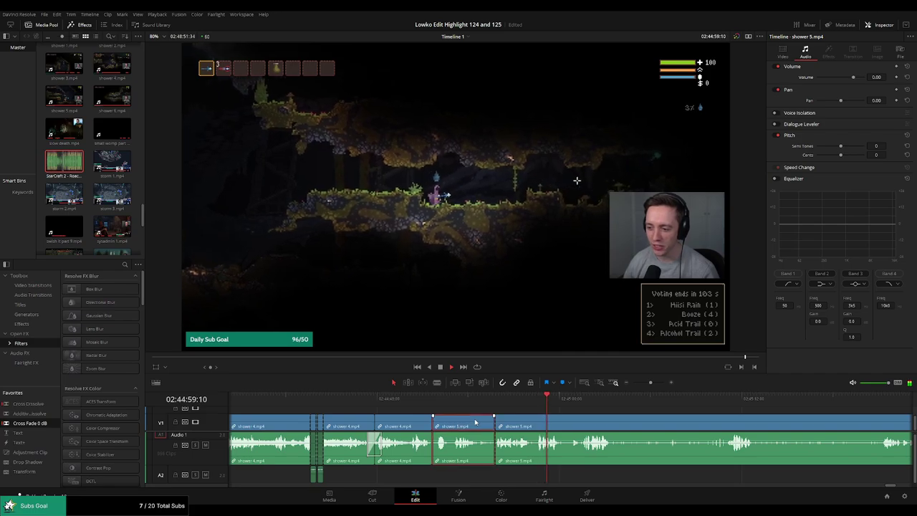
key(Delete)
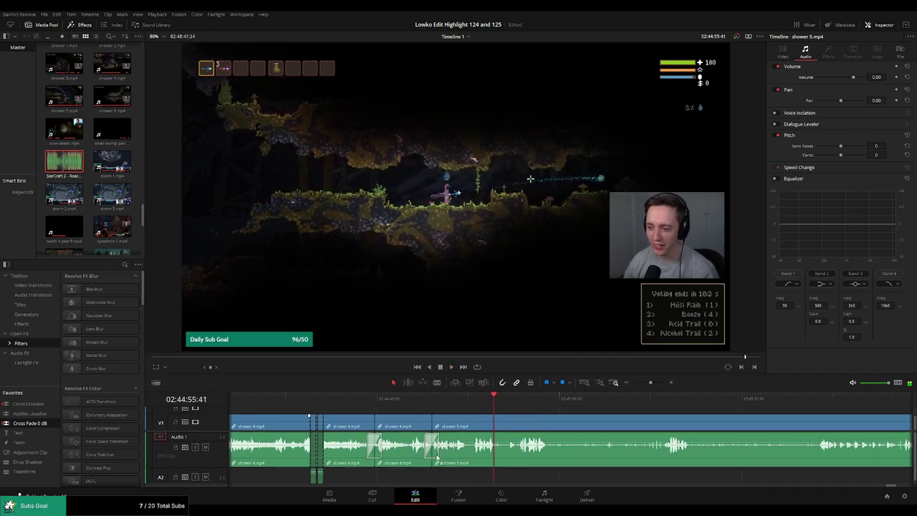
Split out the dull stretch with Ctrl+B, ripple-delete it, and play the cut.
scroll(514, 416, right, 2)
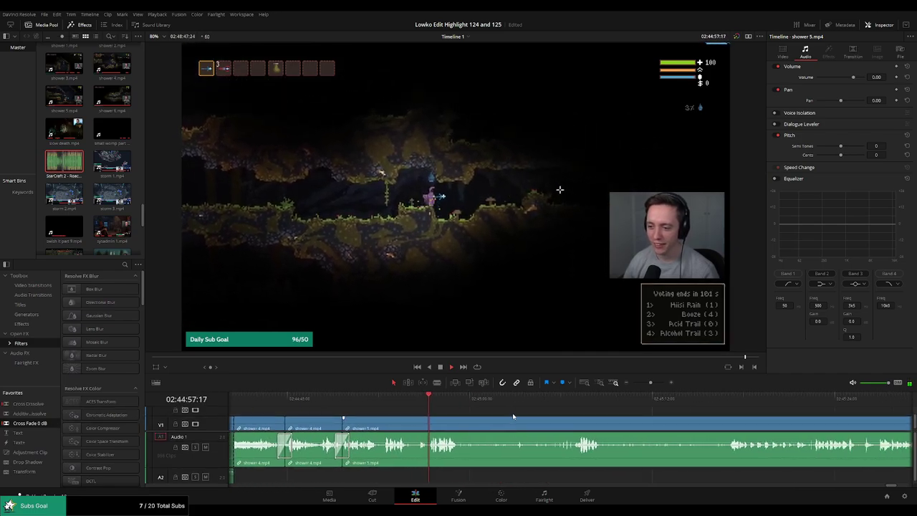
scroll(505, 414, right, 1)
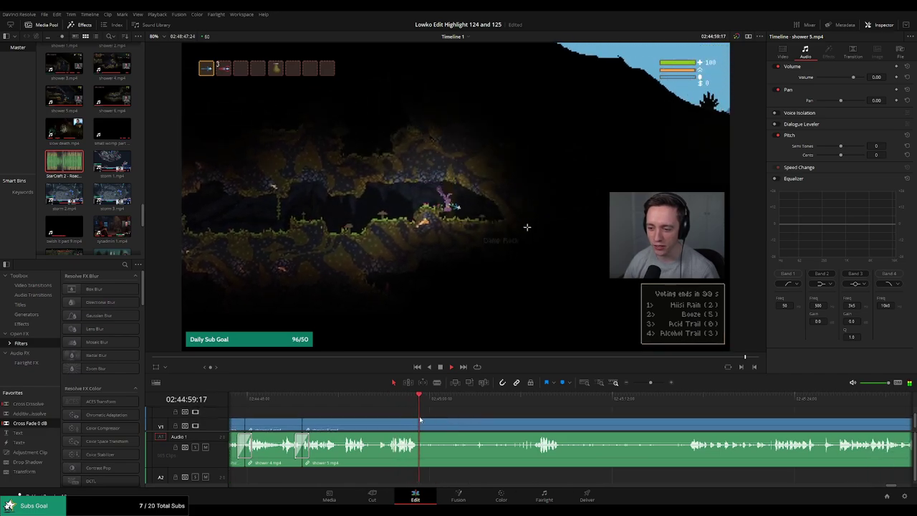
key(ctrl+b)
click(515, 400)
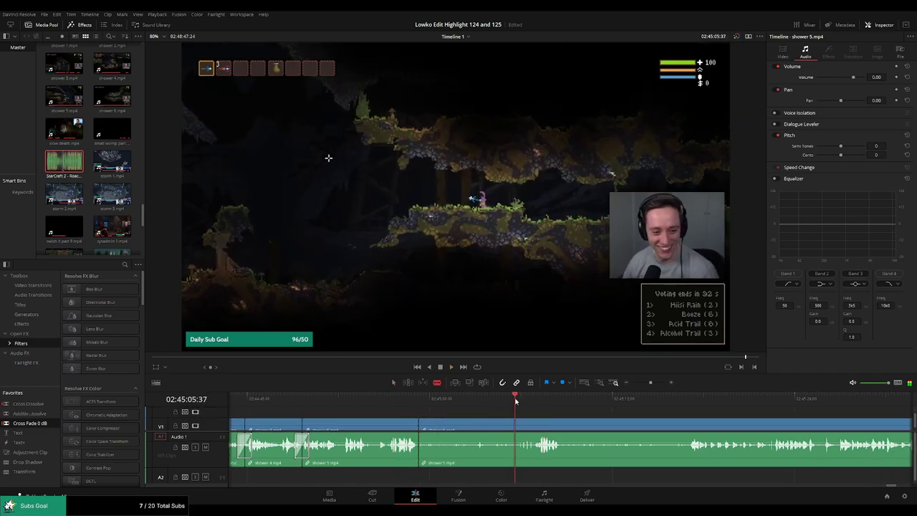
key(ctrl+b)
click(466, 444)
key(Delete)
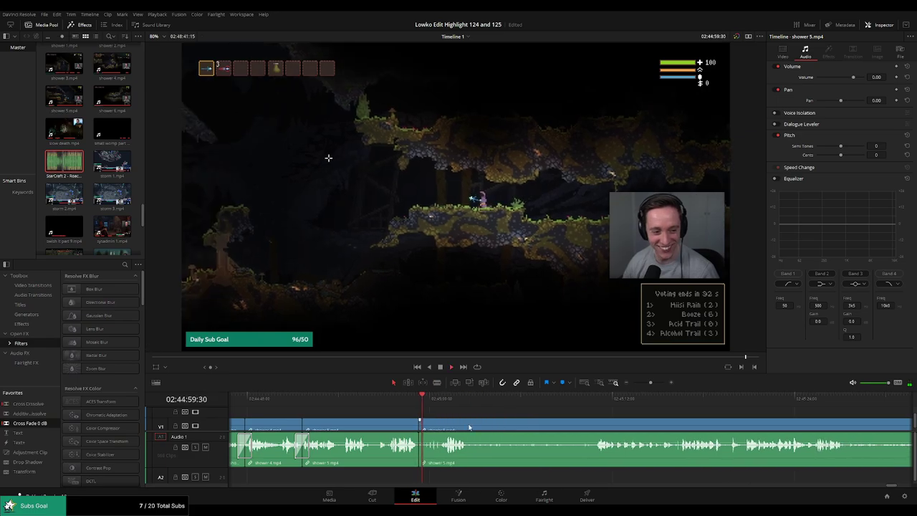
key(space)
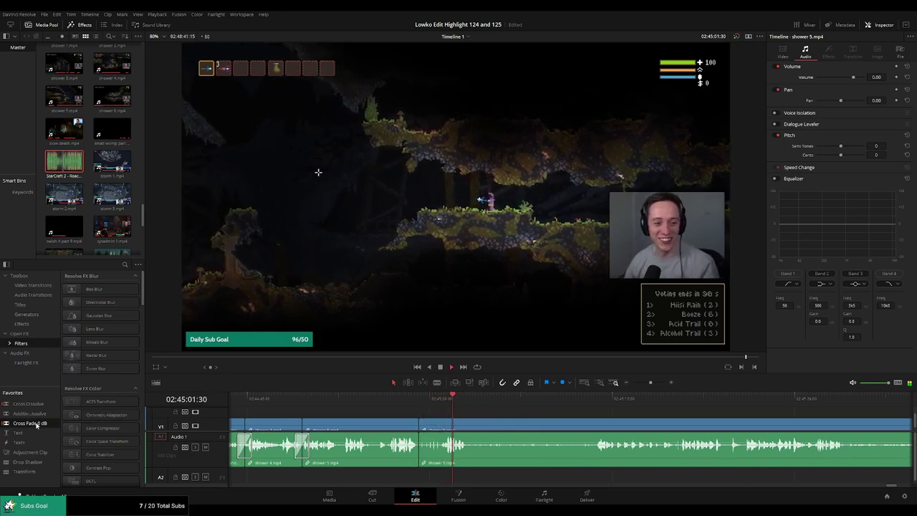
Add a Cross Fade 0 dB at the new cut and trim the edit point earlier.
drag(41, 425, 473, 418)
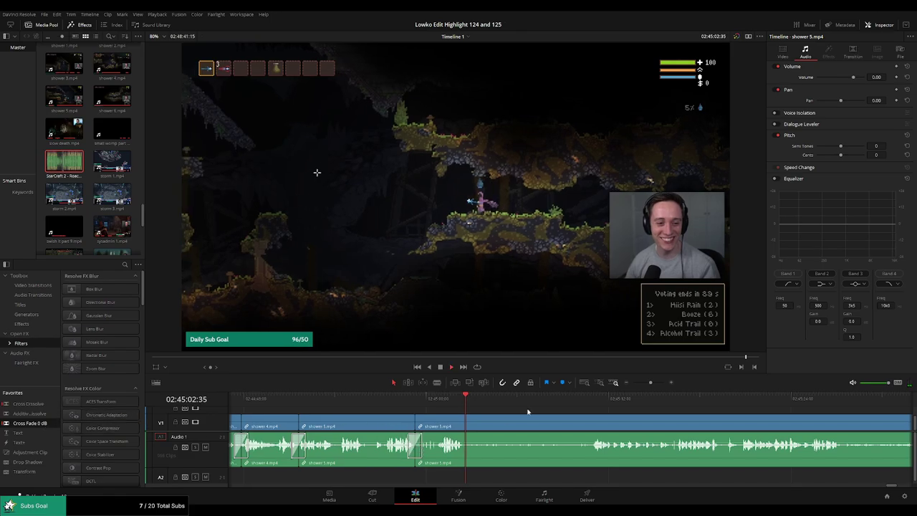
click(591, 406)
key(space)
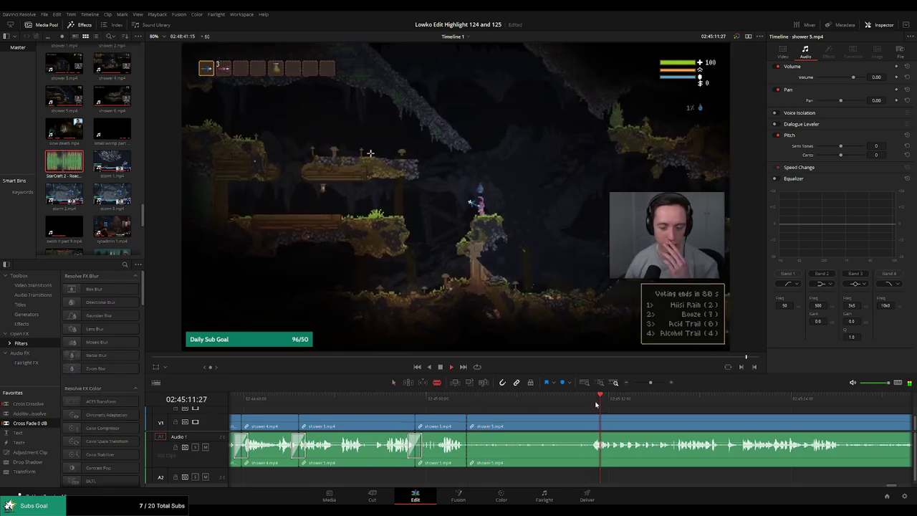
drag(596, 423, 572, 426)
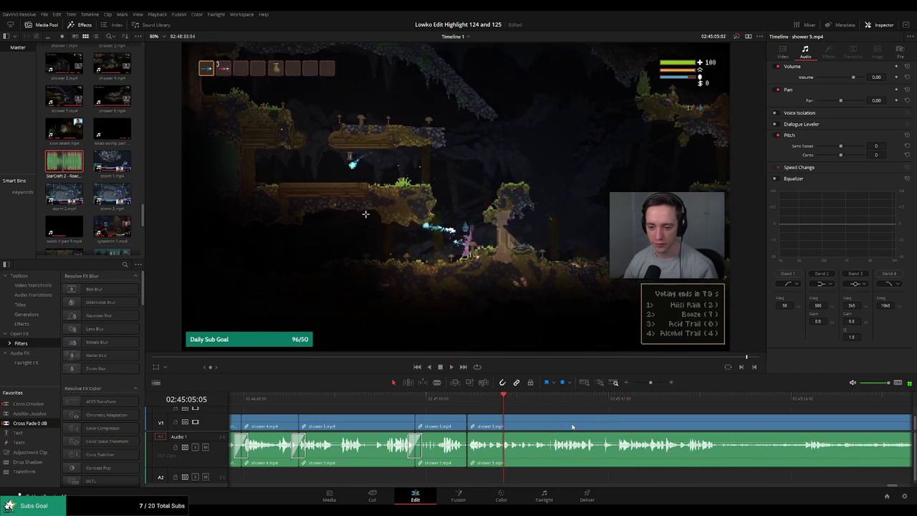
key(space)
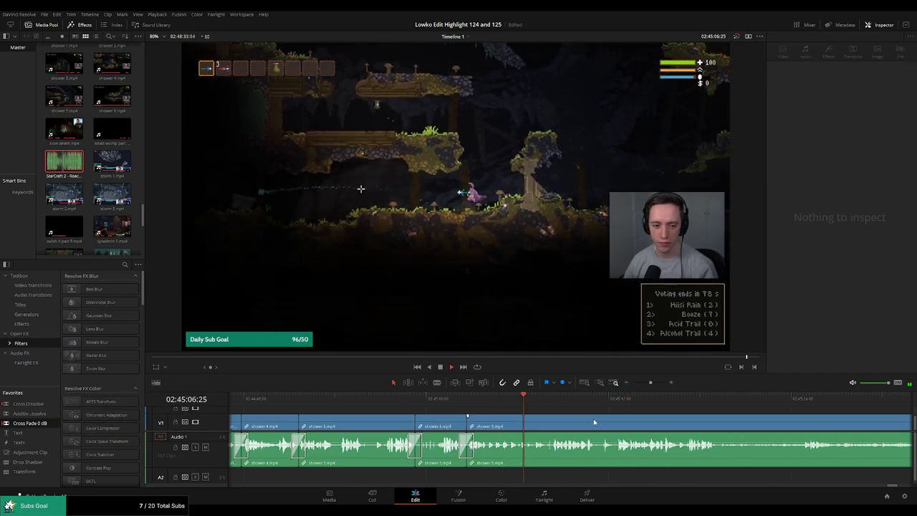
Split the shower 5 clip and ripple-delete the stretch before the cut, reviewing the result.
key(b)
click(552, 430)
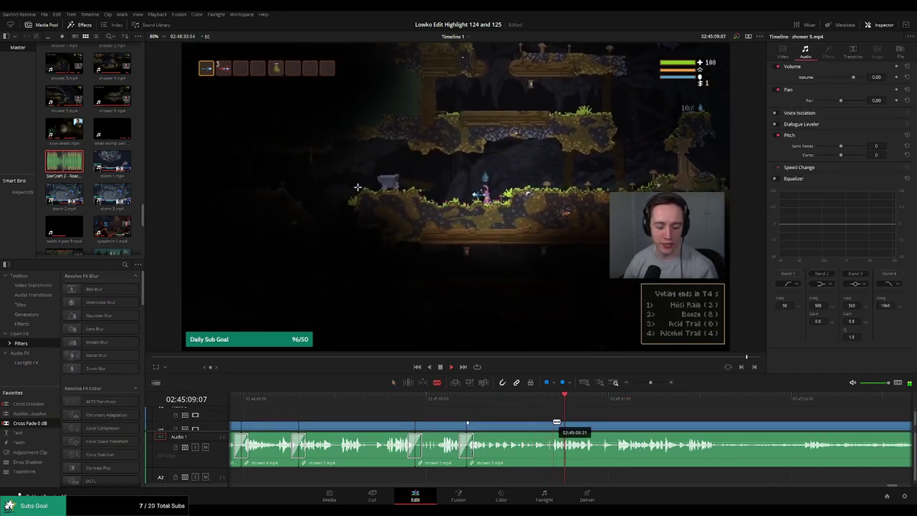
key(a)
click(486, 425)
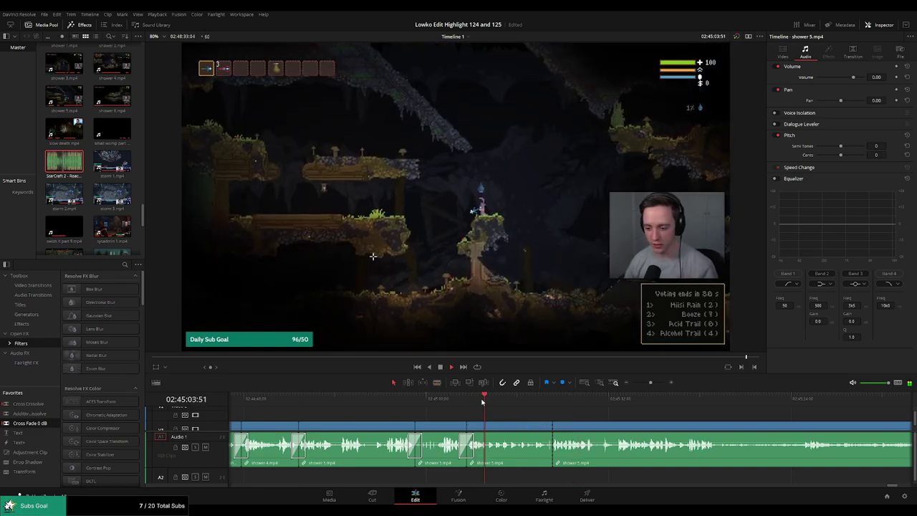
click(468, 401)
key(space)
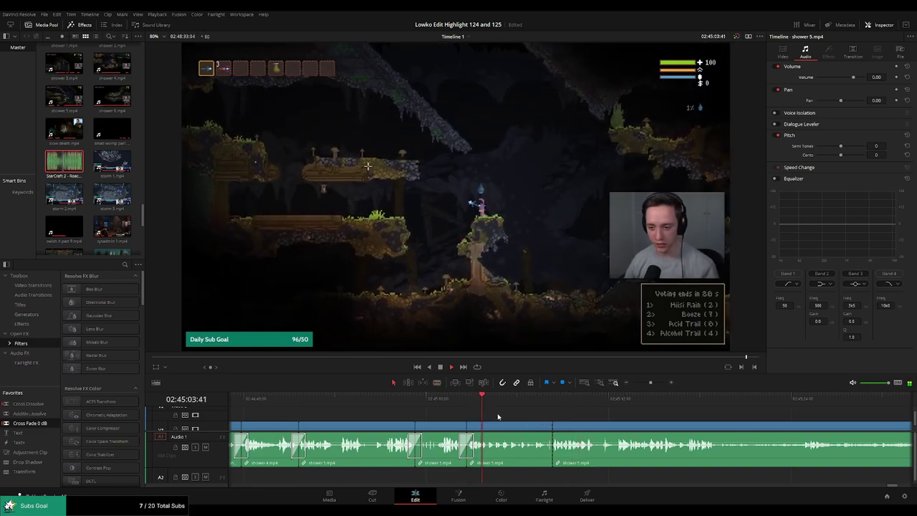
click(510, 425)
key(Delete)
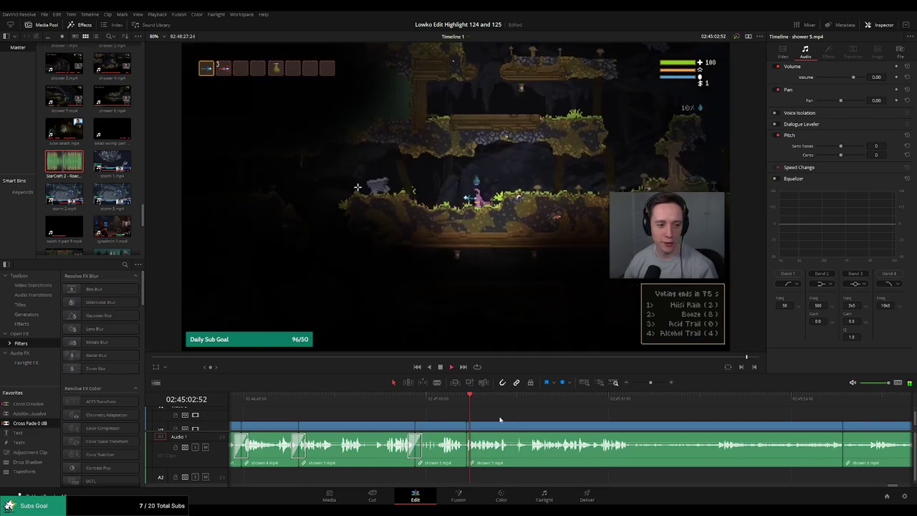
key(j)
key(l)
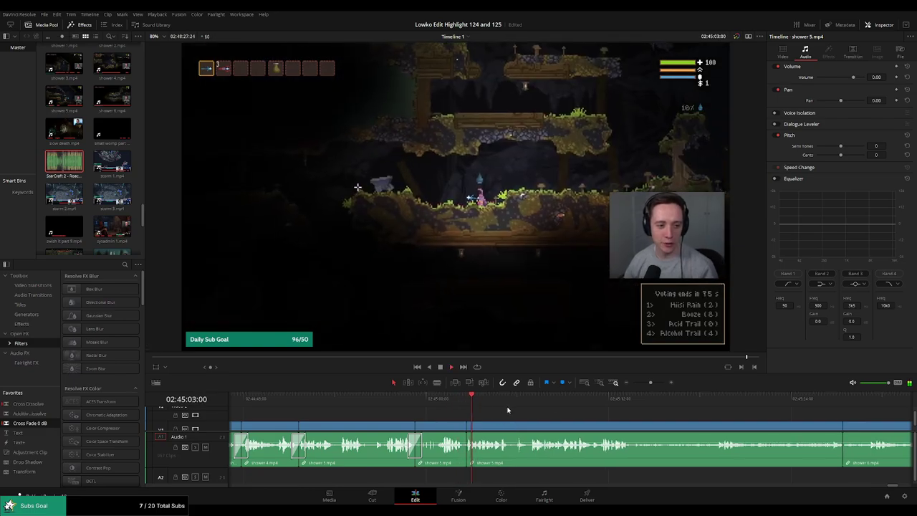
Split both tracks further on and ripple-delete the middle piece.
scroll(516, 426, right, 5)
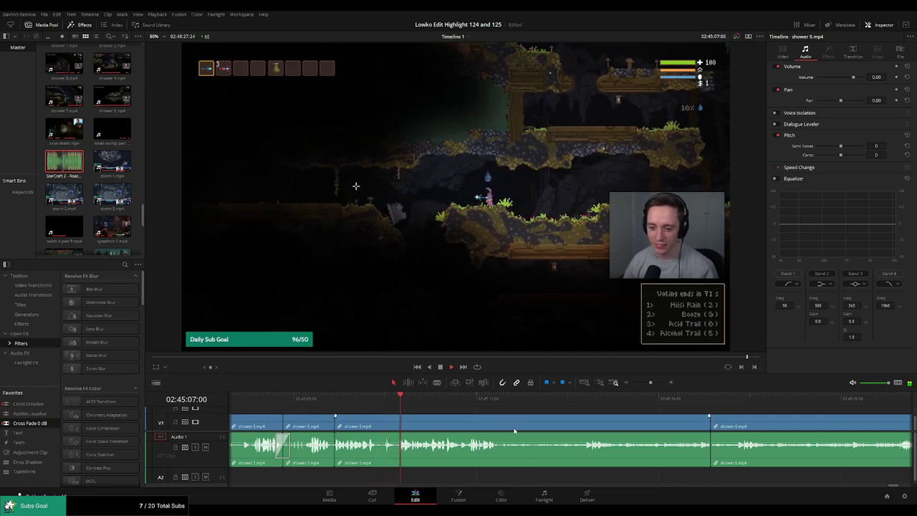
scroll(558, 426, right, 3)
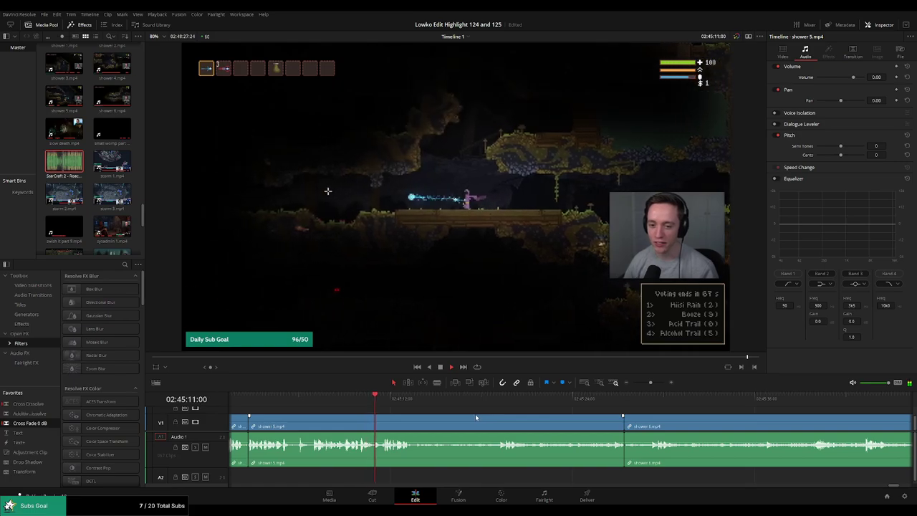
key(b)
click(378, 421)
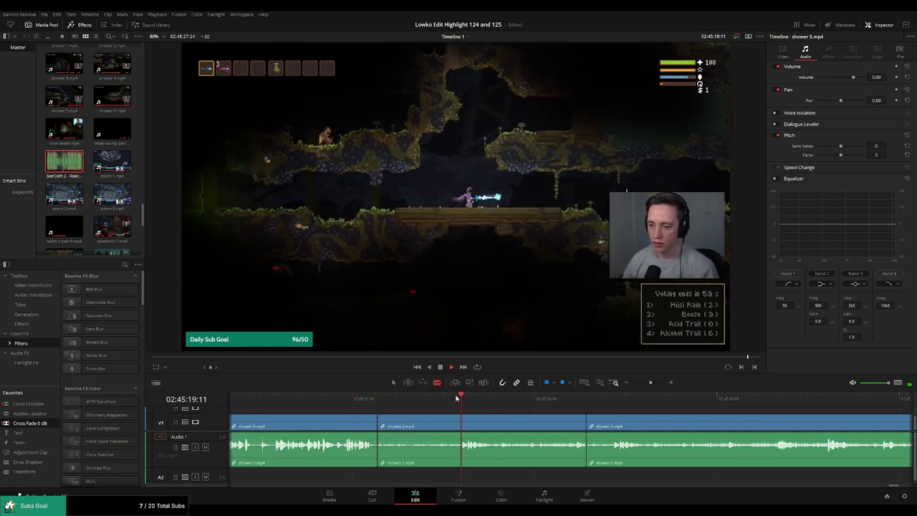
key(a)
click(520, 428)
key(BackSpace)
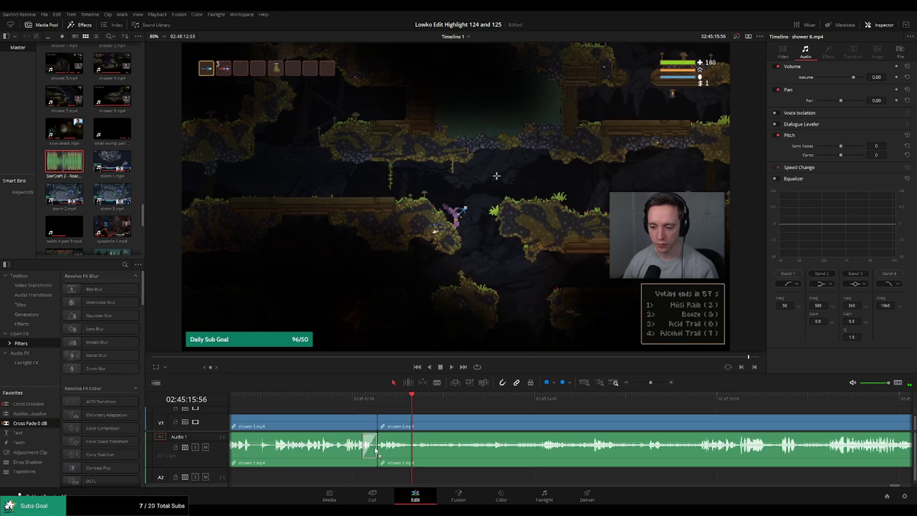
Blade out the slow section of shower 6 at both ends and close the gap.
key(b)
click(413, 444)
drag(526, 398, 546, 405)
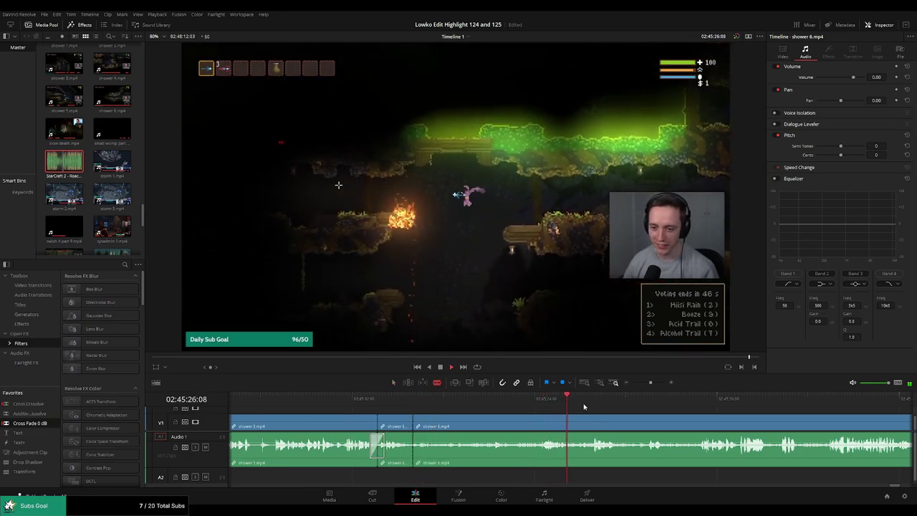
scroll(536, 415, right, 3)
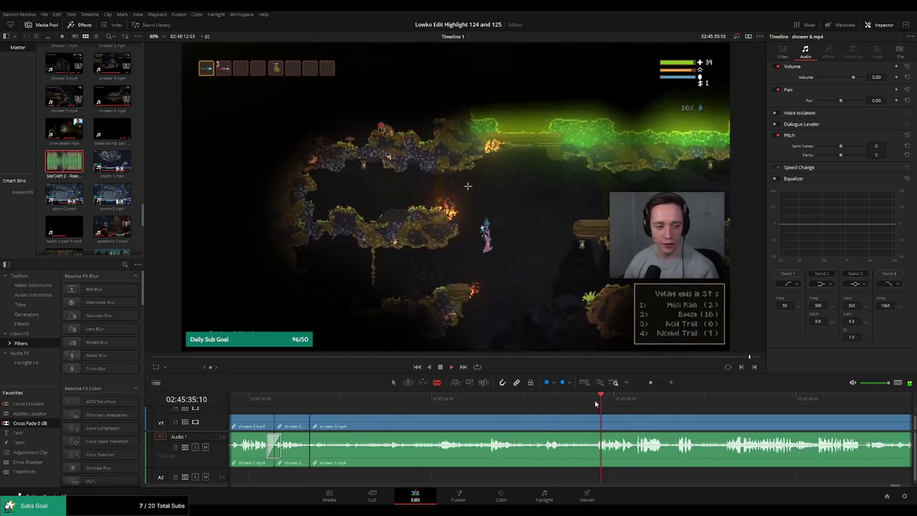
click(593, 427)
key(a)
click(566, 426)
key(Delete)
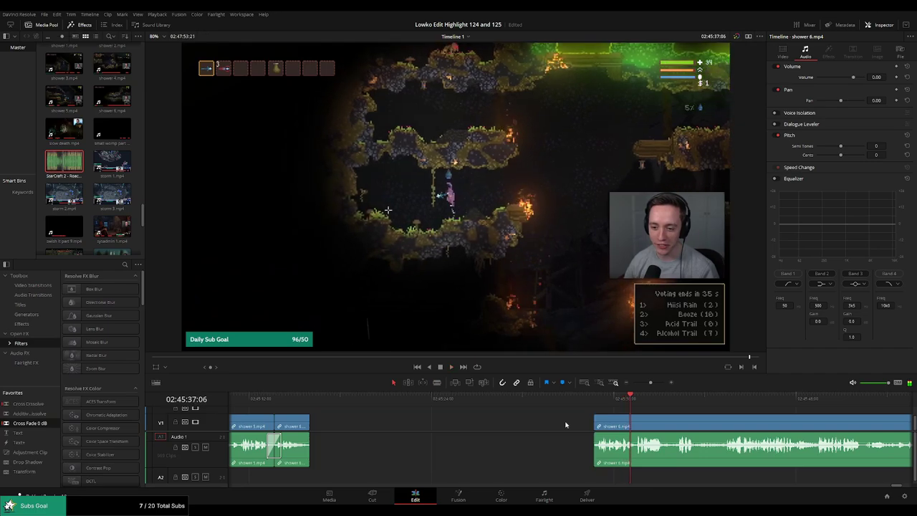
Remove two more short stretches near the new join, replaying the edit after each.
click(321, 411)
key(space)
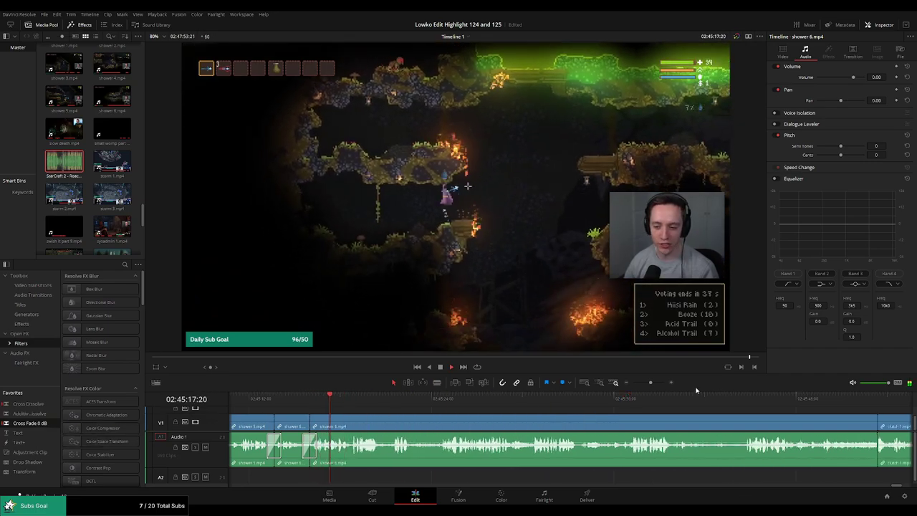
scroll(696, 390, left, 3)
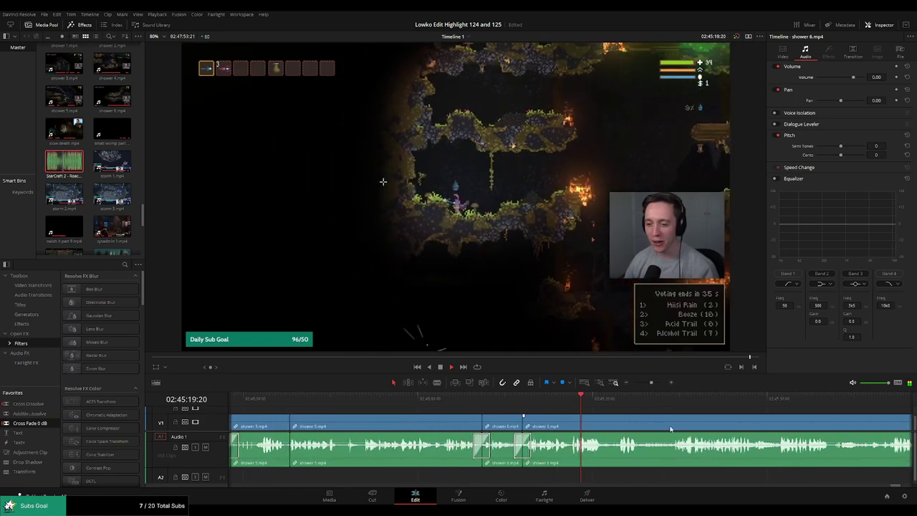
scroll(504, 418, right, 3)
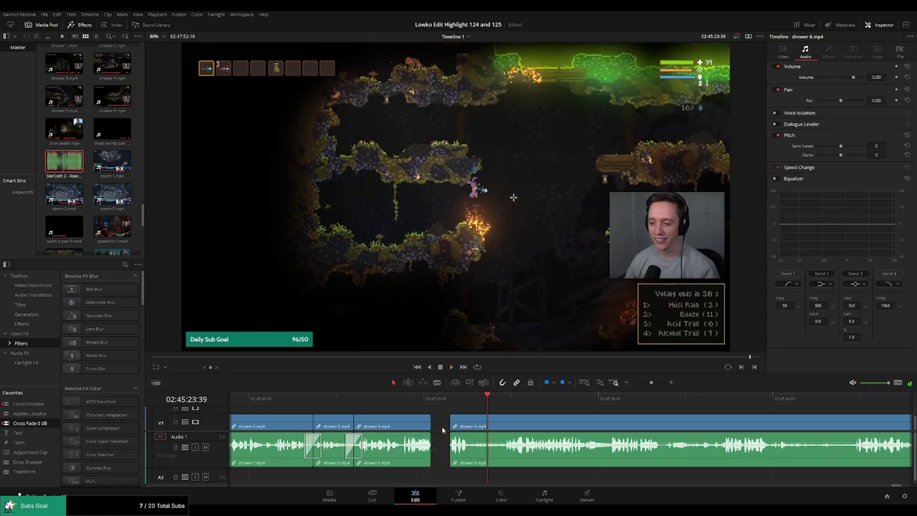
key(Delete)
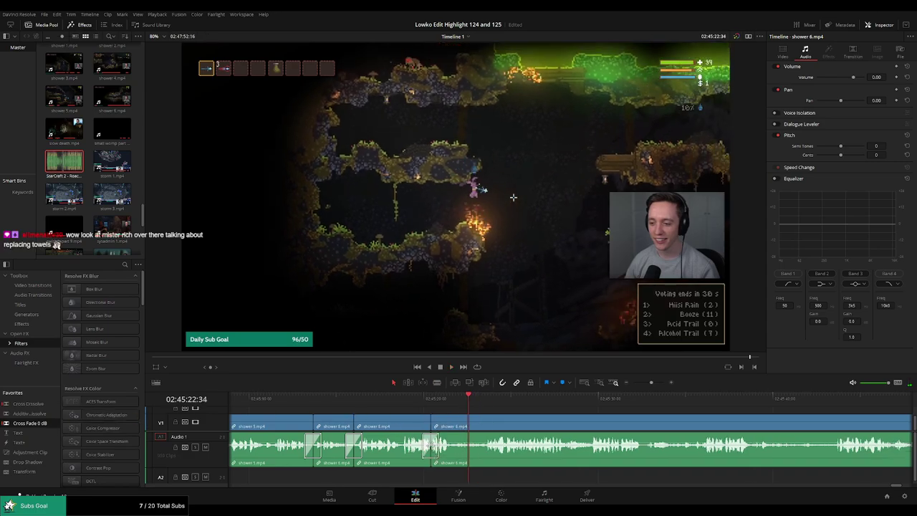
click(422, 402)
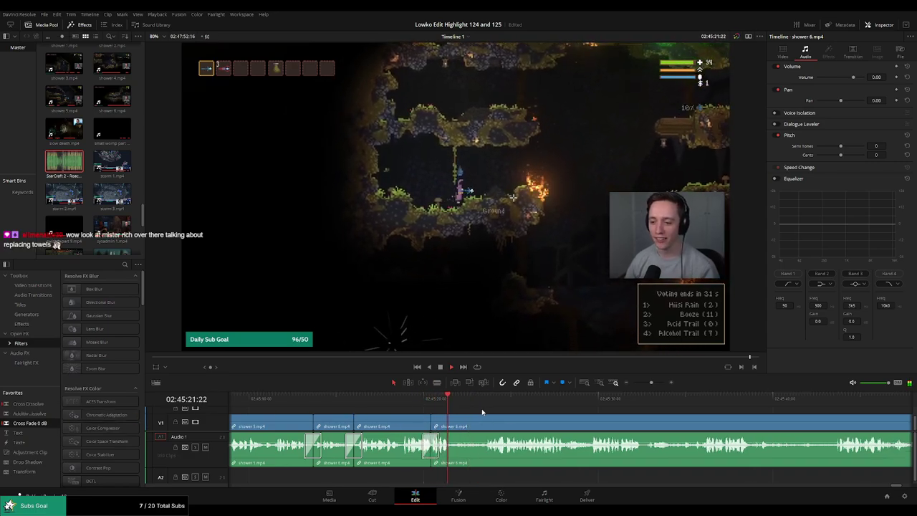
scroll(501, 425, right, 1)
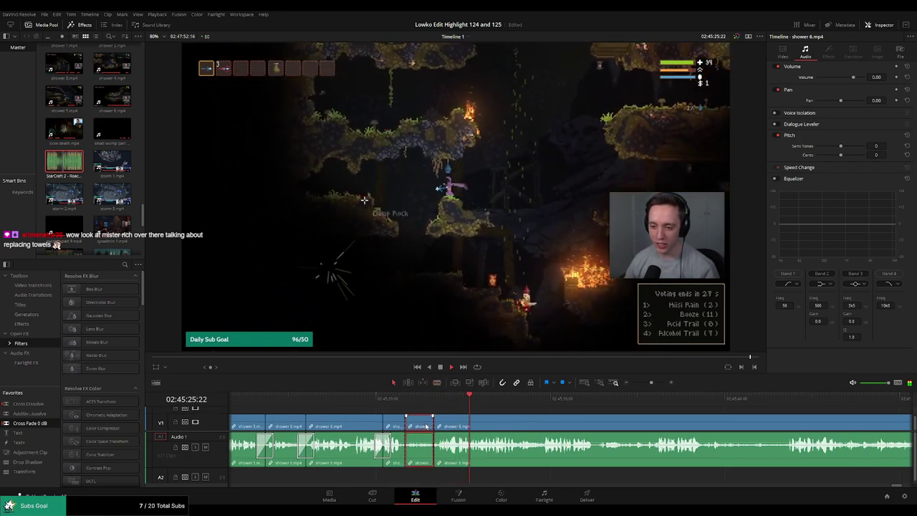
key(Delete)
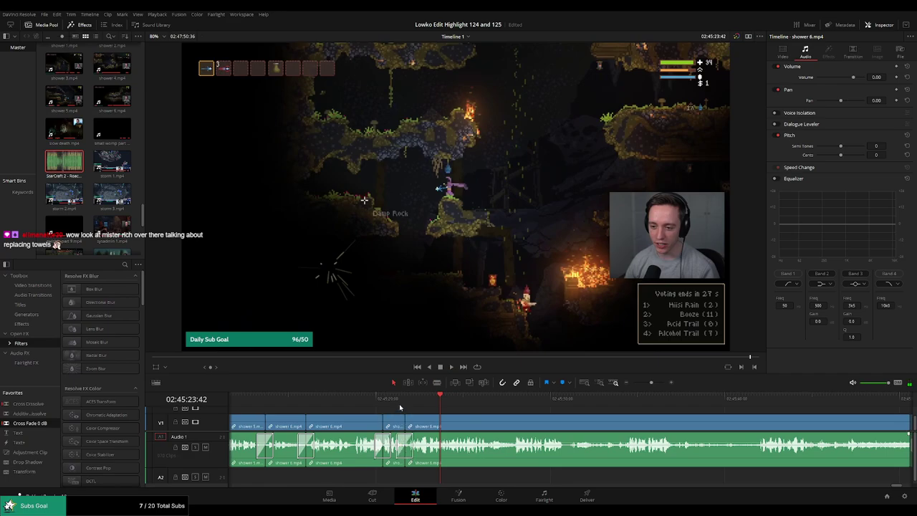
click(398, 402)
key(space)
Cut out an unwanted piece further along and delete the leftover empty gap.
scroll(459, 418, right, 2)
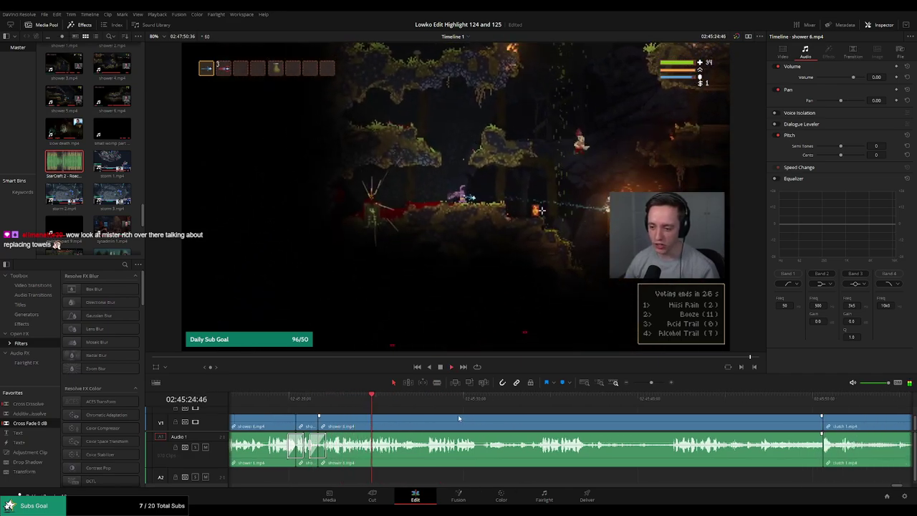
scroll(502, 419, right, 1)
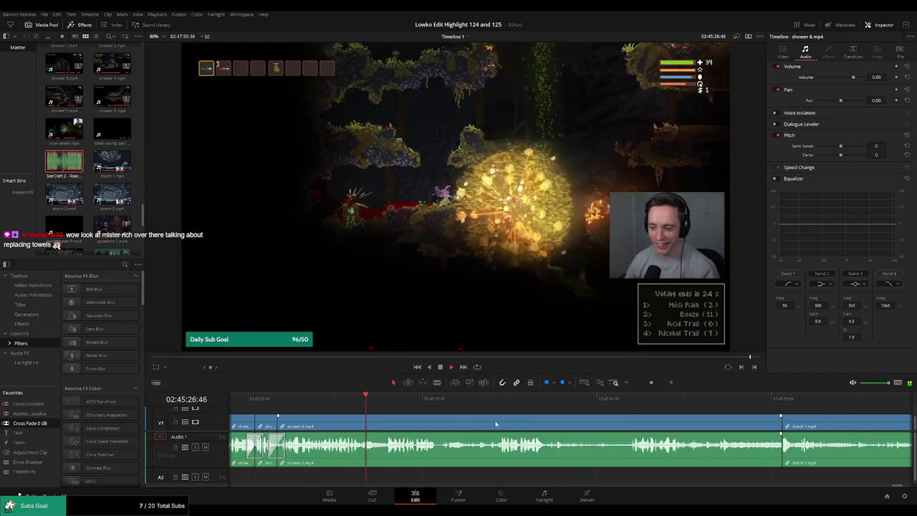
scroll(466, 424, right, 1)
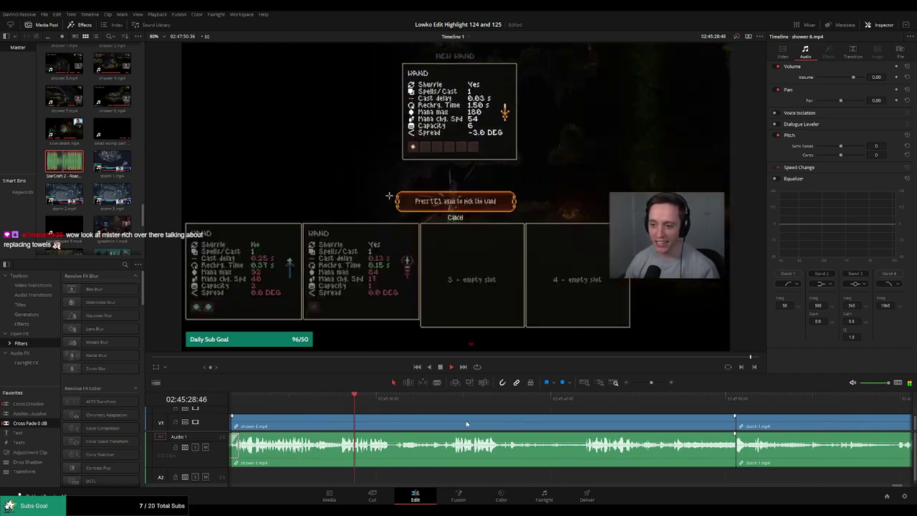
scroll(492, 422, right, 1)
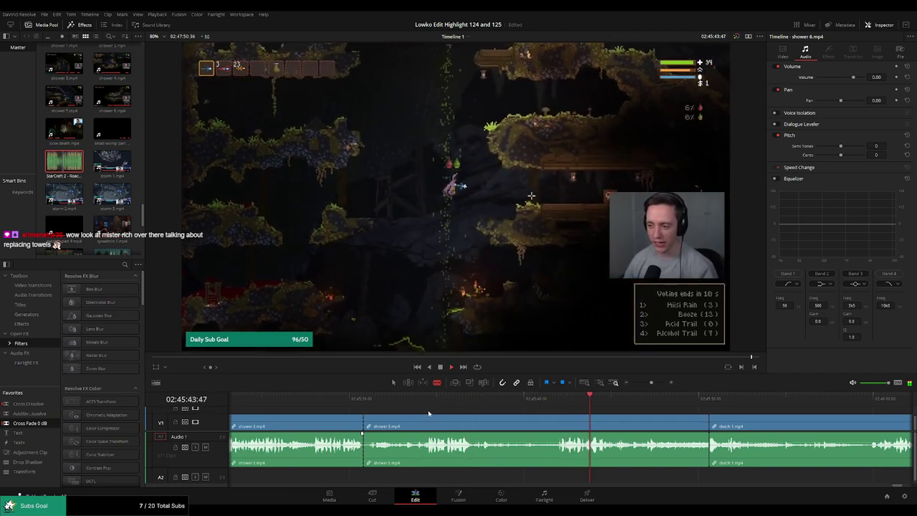
click(346, 400)
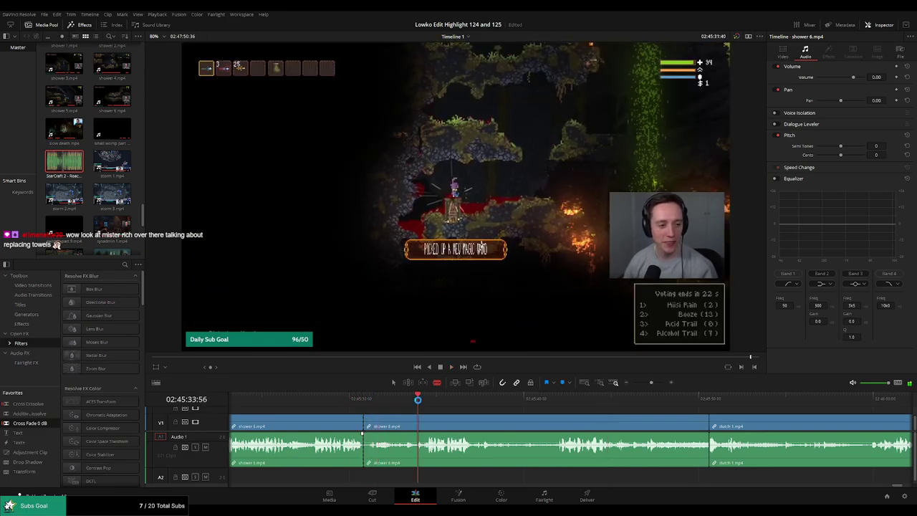
click(404, 426)
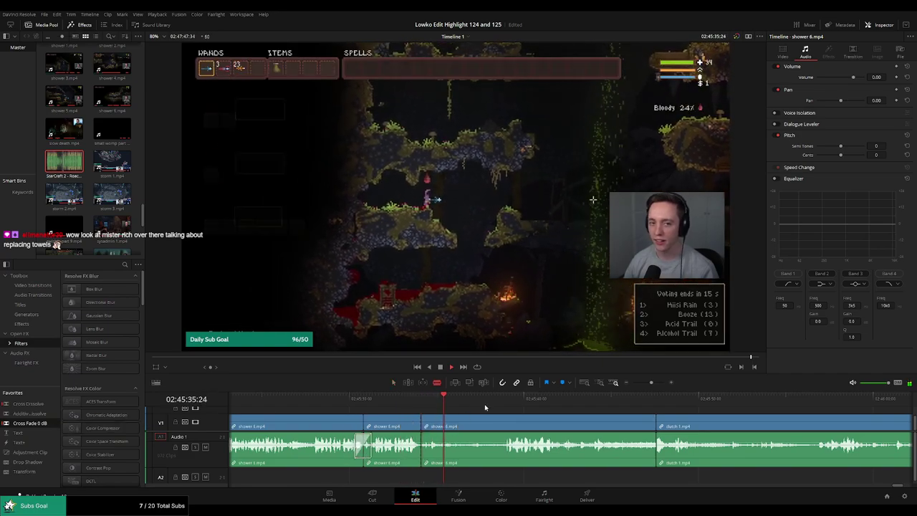
click(482, 445)
key(a)
click(451, 444)
key(Delete)
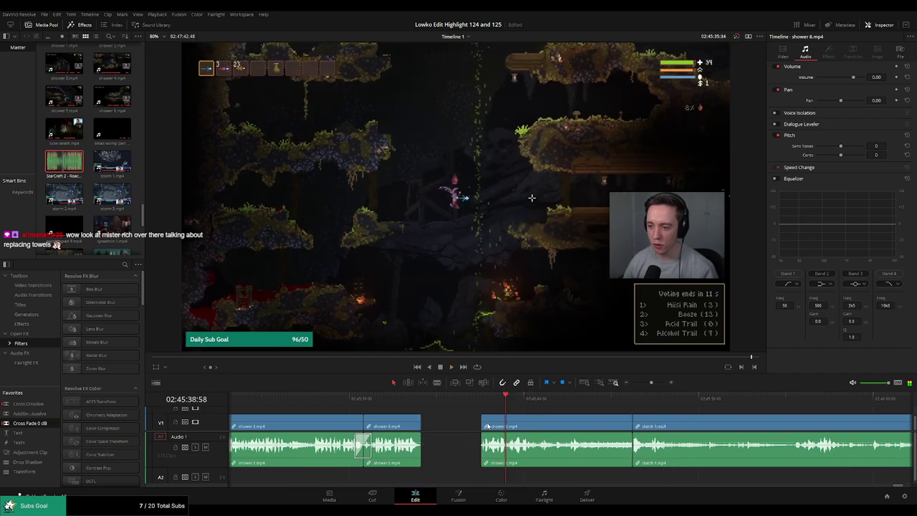
key(Delete)
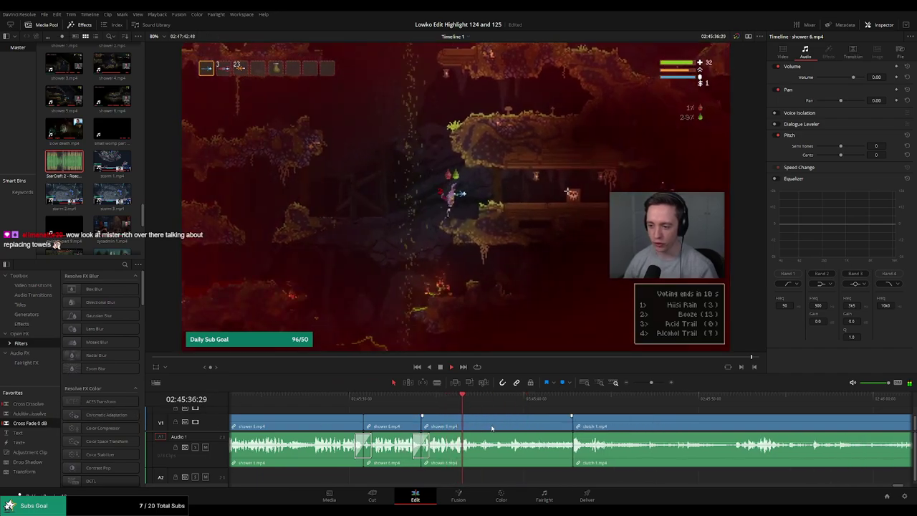
Split off the last shower 6 piece and delete it so clutch 1 follows directly.
scroll(431, 423, down, 3)
key(b)
click(422, 430)
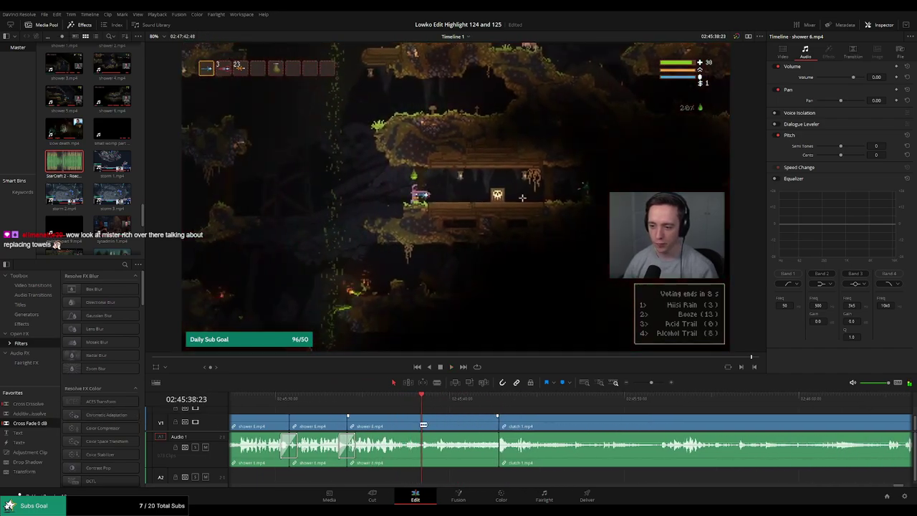
key(a)
click(488, 430)
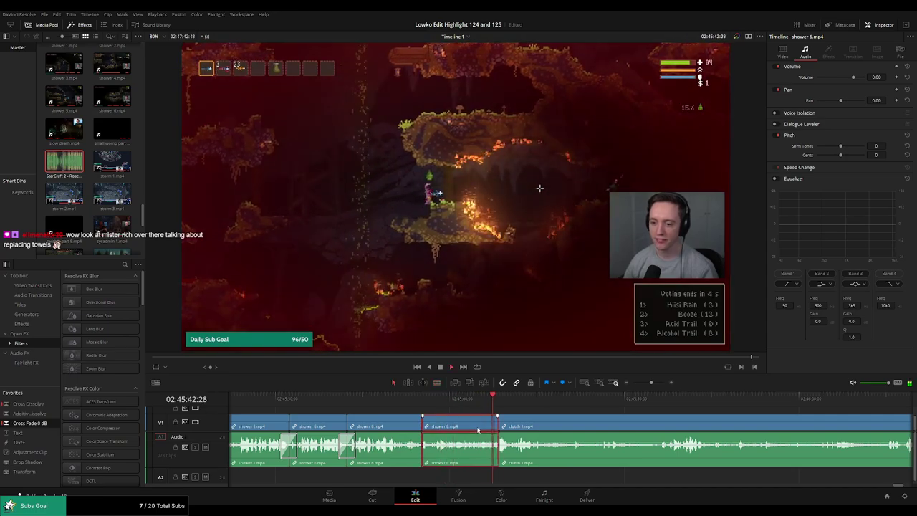
key(Delete)
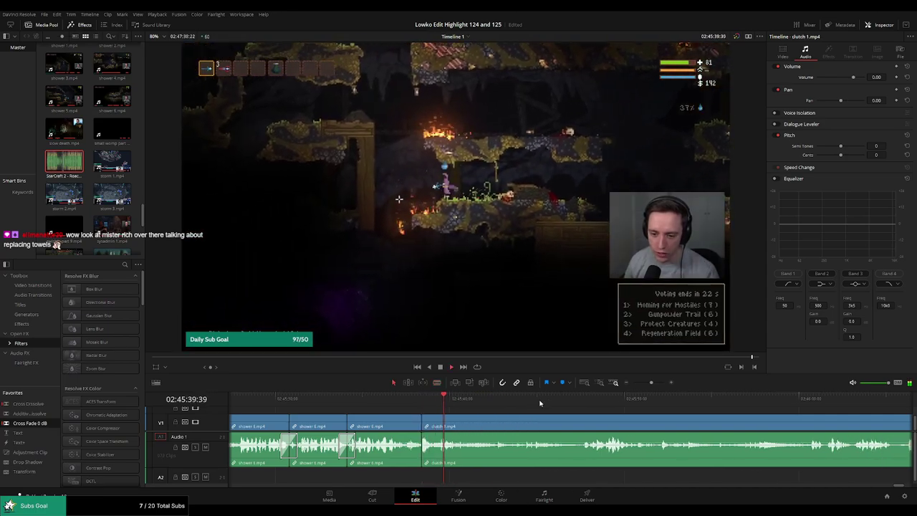
Skim ahead through the clutch 1 footage to find the stretch to remove.
click(573, 399)
scroll(508, 409, right, 3)
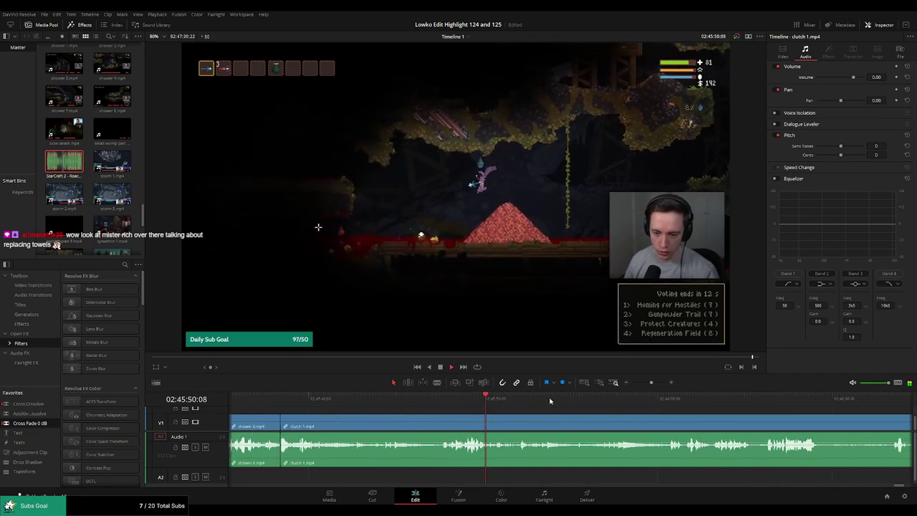
click(658, 404)
scroll(711, 419, right, 3)
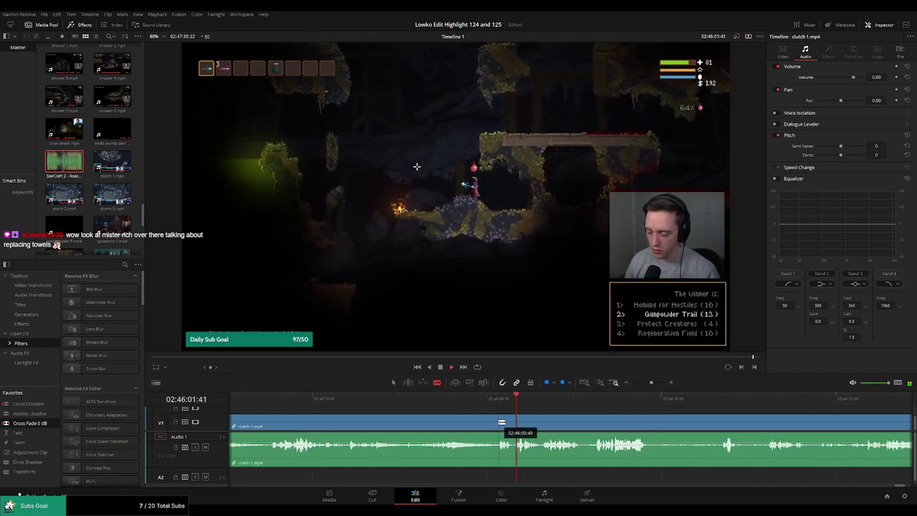
key(space)
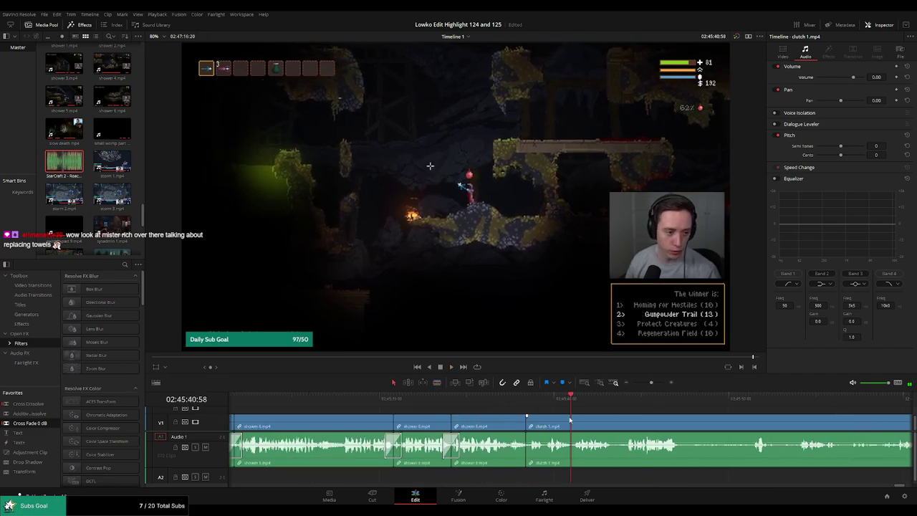
scroll(517, 408, right, 3)
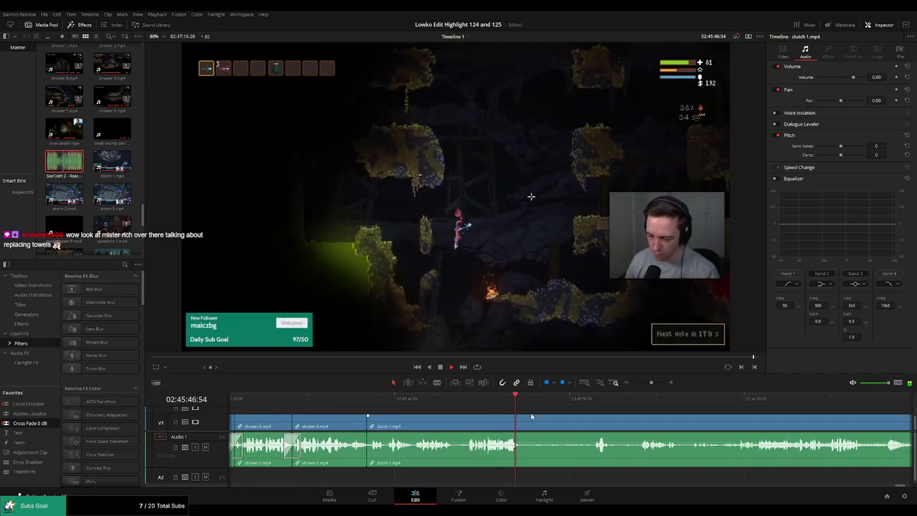
scroll(433, 412, right, 2)
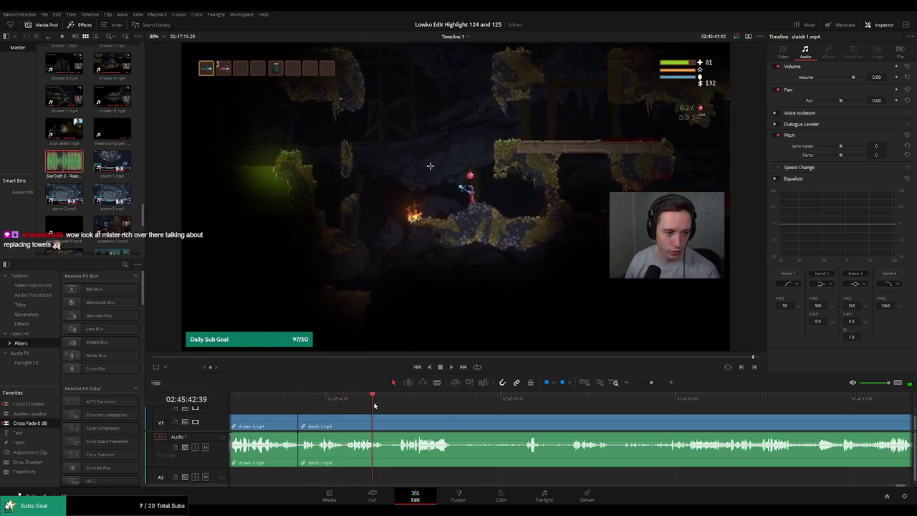
click(396, 400)
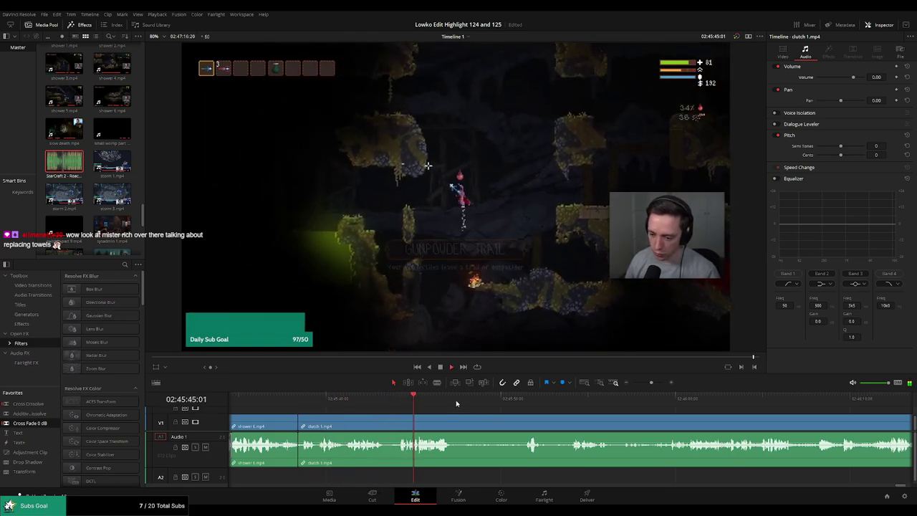
click(490, 403)
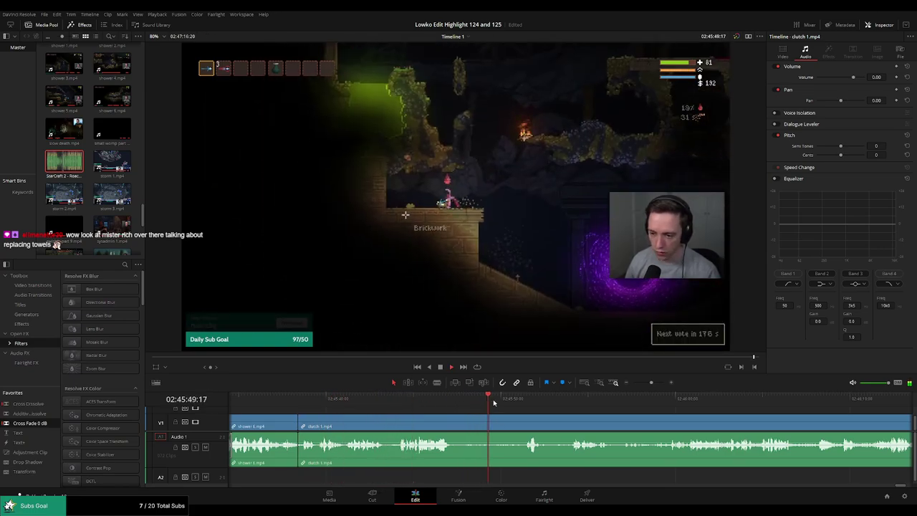
Blade the unwanted clutch 1 stretch at both ends and ripple-delete it.
key(b)
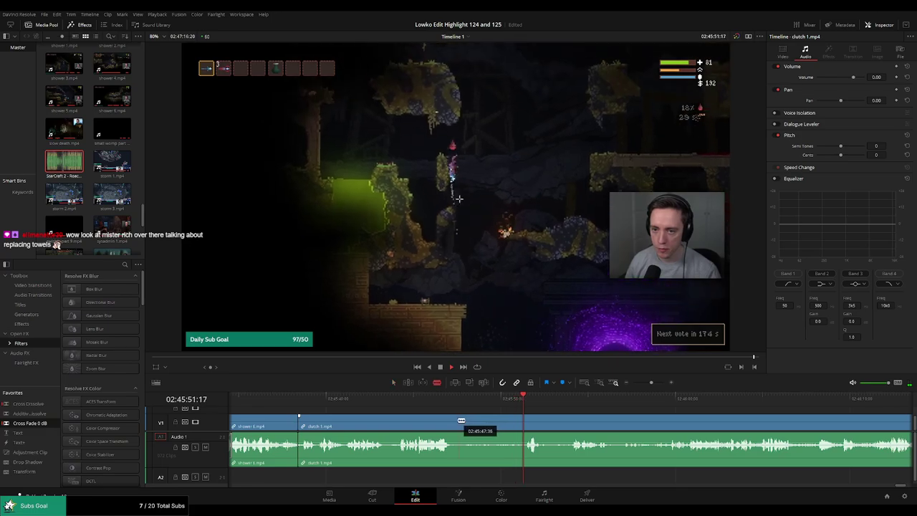
click(461, 421)
click(523, 424)
key(a)
click(502, 424)
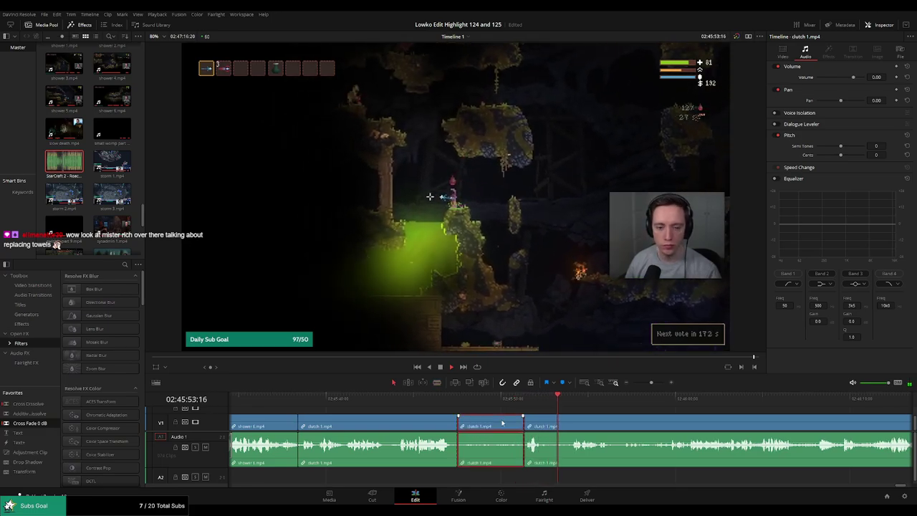
key(Delete)
click(443, 398)
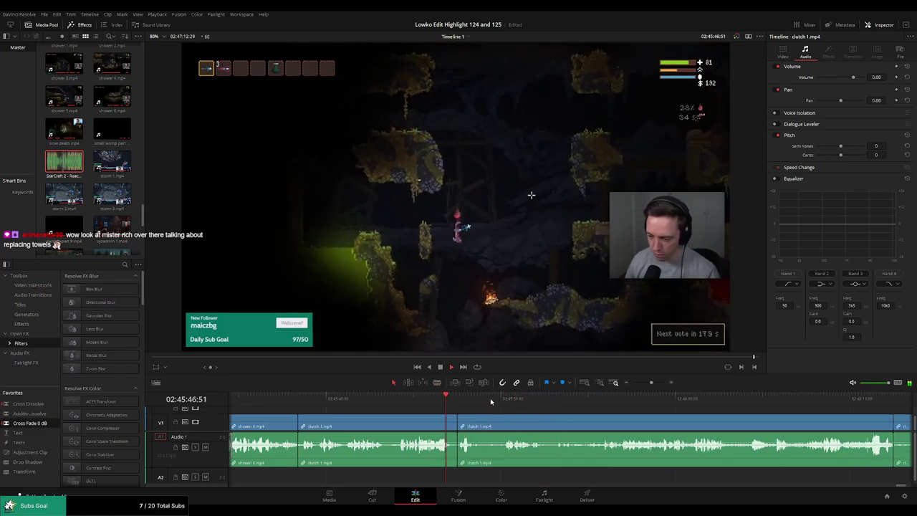
Split clutch 1 at a later moment with Ctrl+B and replay the join.
click(508, 399)
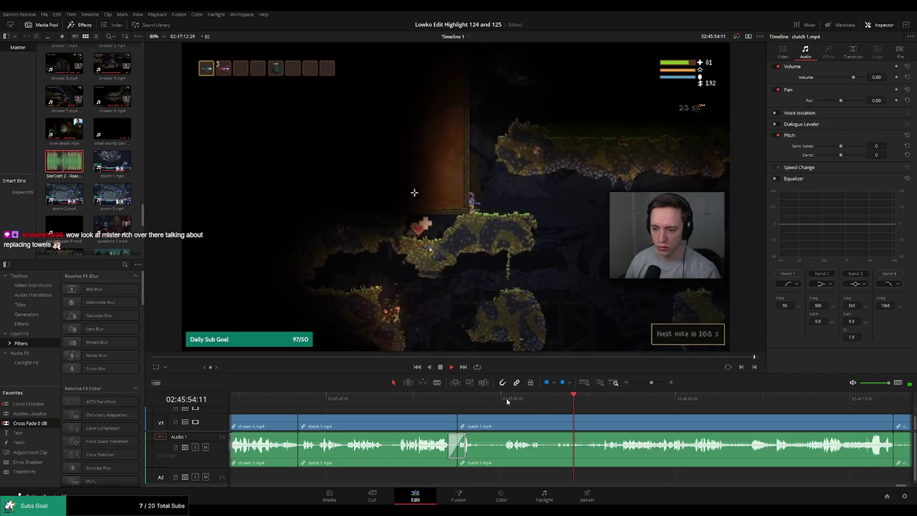
click(501, 403)
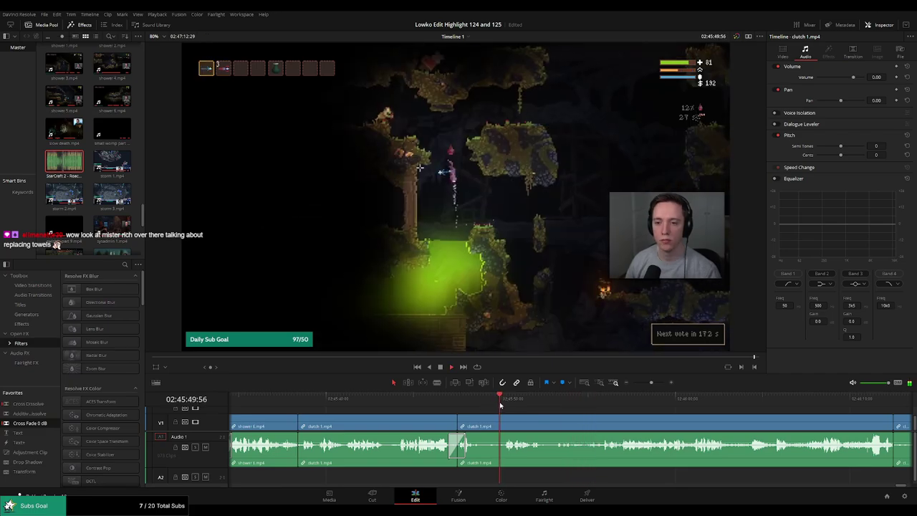
key(ctrl+b)
click(491, 426)
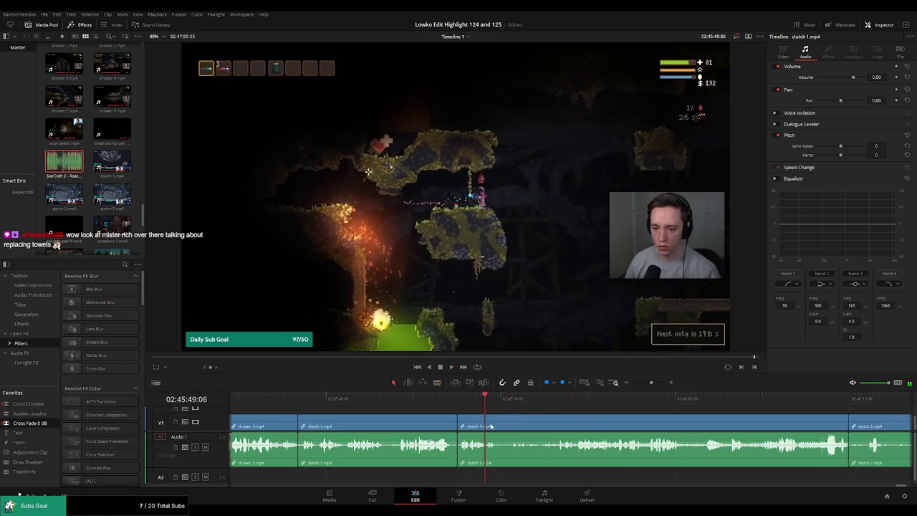
click(458, 405)
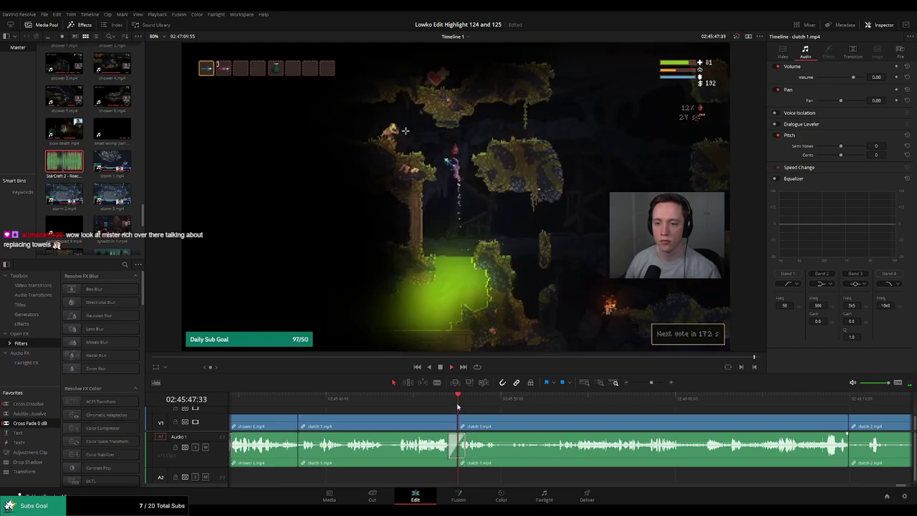
click(537, 407)
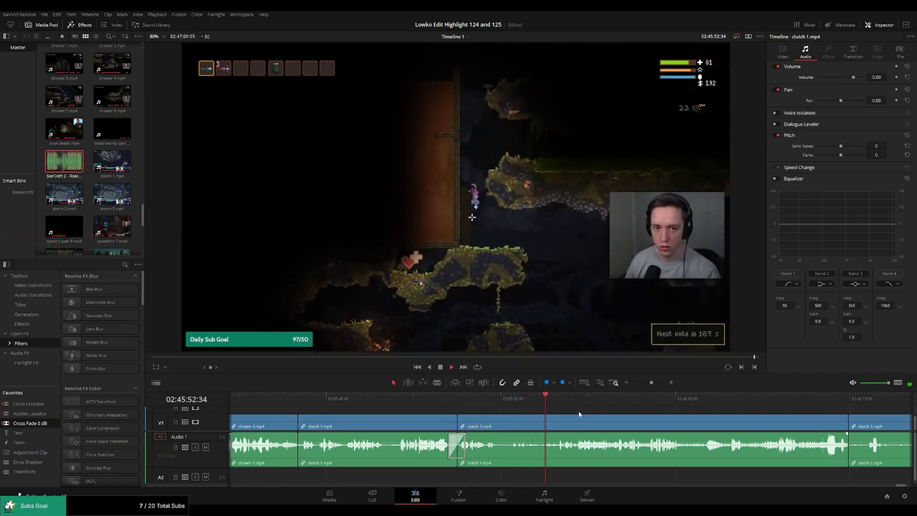
Split clutch 1 near its end and ripple-delete the leftover tail.
scroll(528, 409, right, 2)
scroll(528, 408, right, 2)
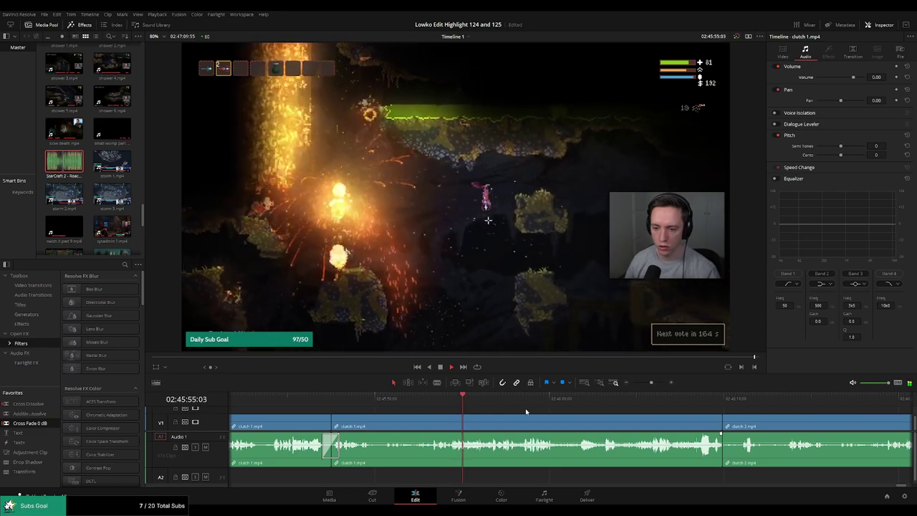
scroll(499, 411, right, 2)
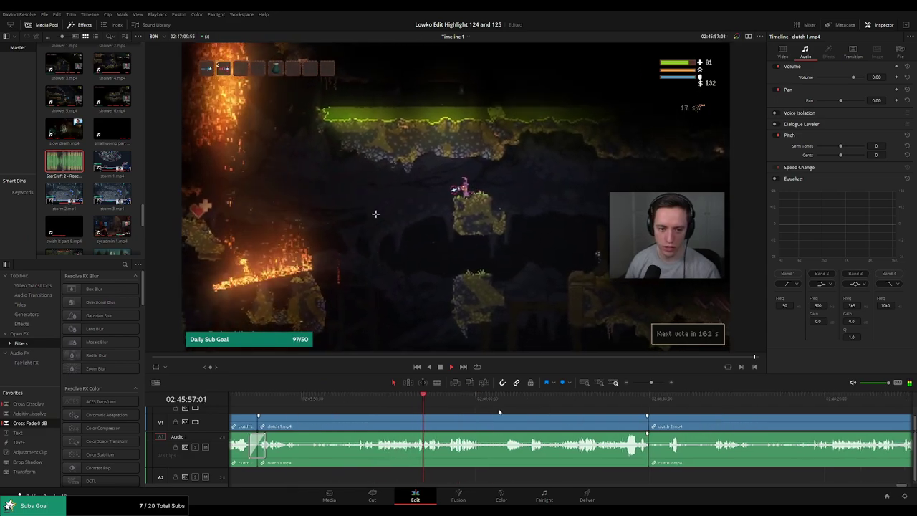
scroll(499, 415, right, 2)
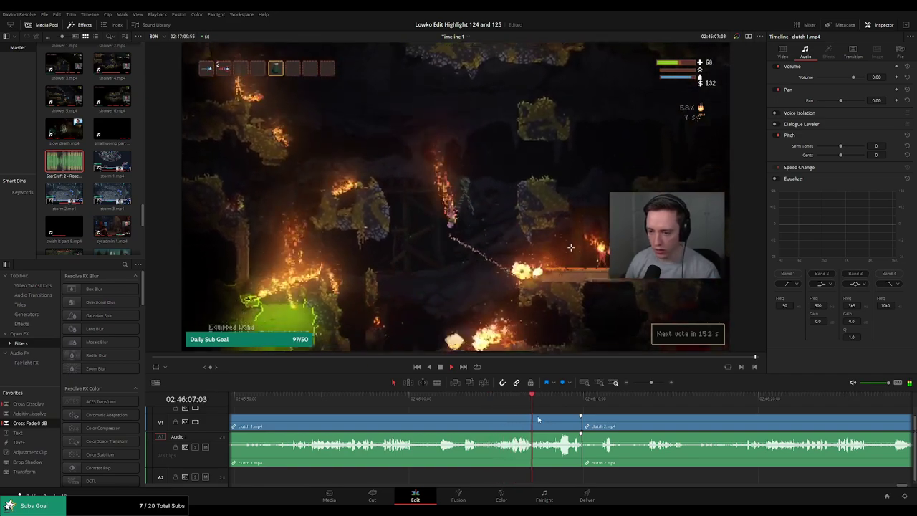
click(466, 400)
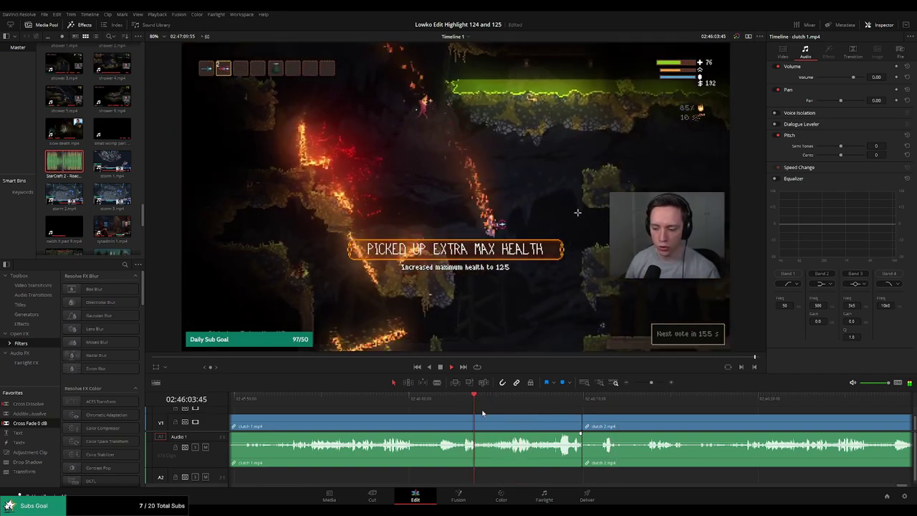
key(ctrl+b)
click(531, 426)
key(BackSpace)
Delete the remaining unwanted piece so clutch 2 follows directly, then review clutch 2.
click(519, 426)
key(BackSpace)
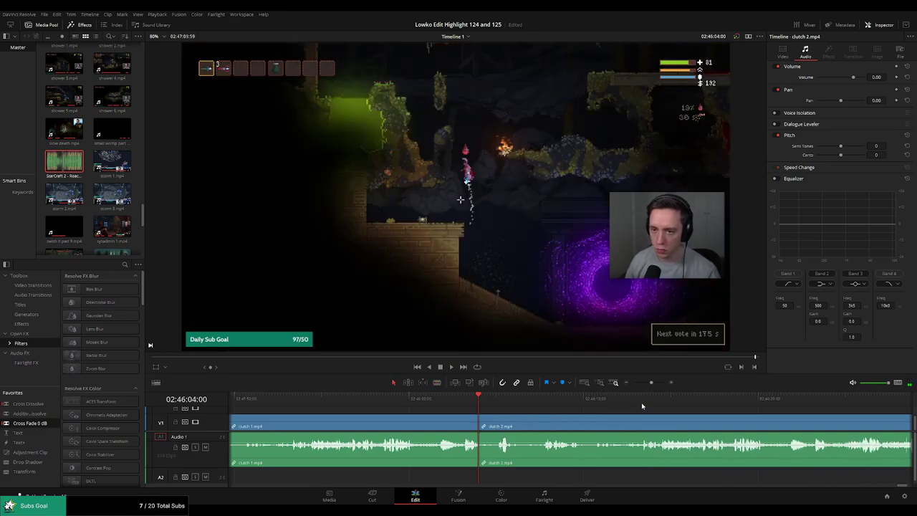
click(712, 398)
key(space)
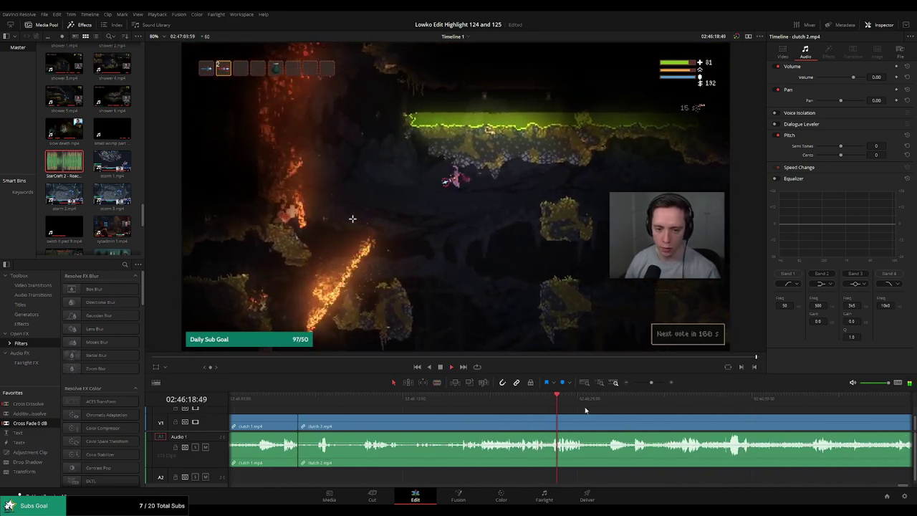
click(580, 404)
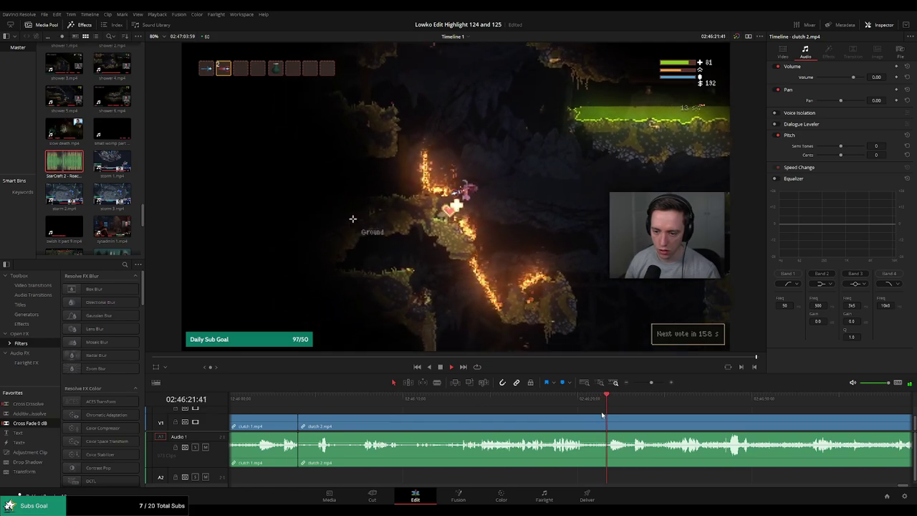
scroll(560, 407, right, 3)
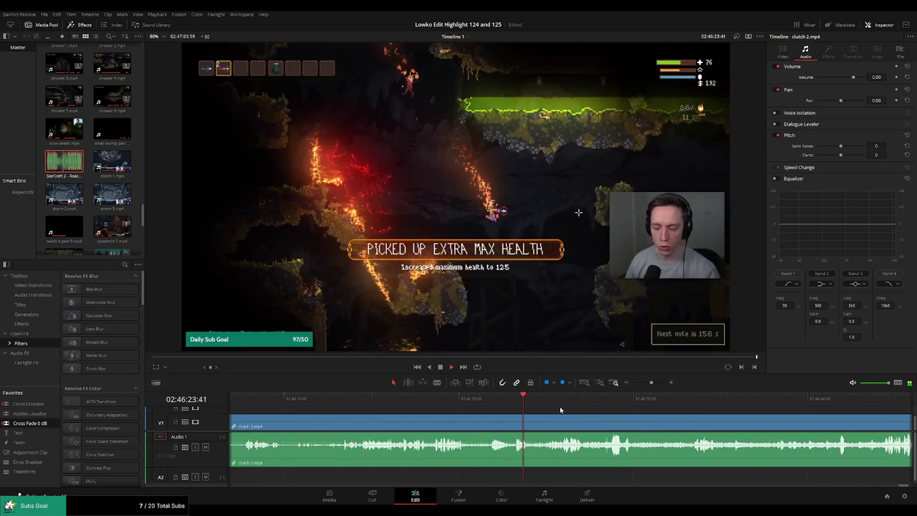
Trim the clutch 1/clutch 2 join earlier and replay it.
drag(531, 425, 511, 427)
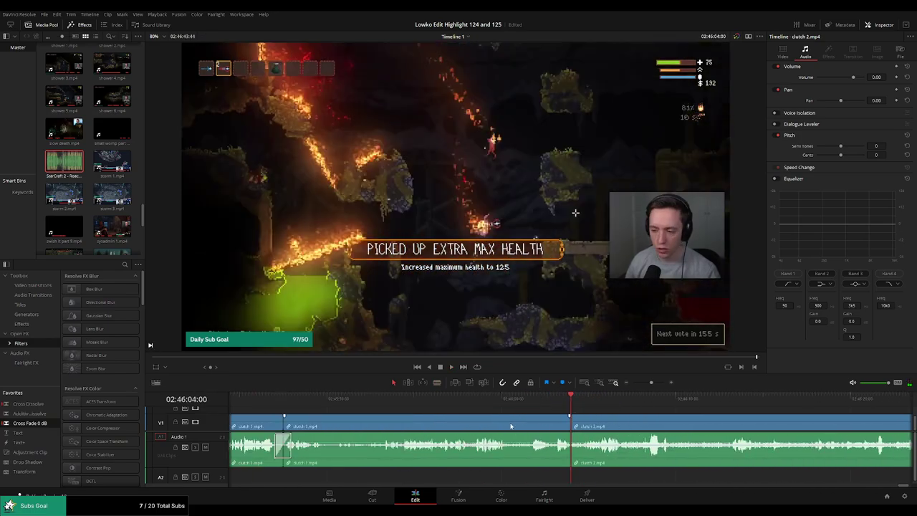
key(space)
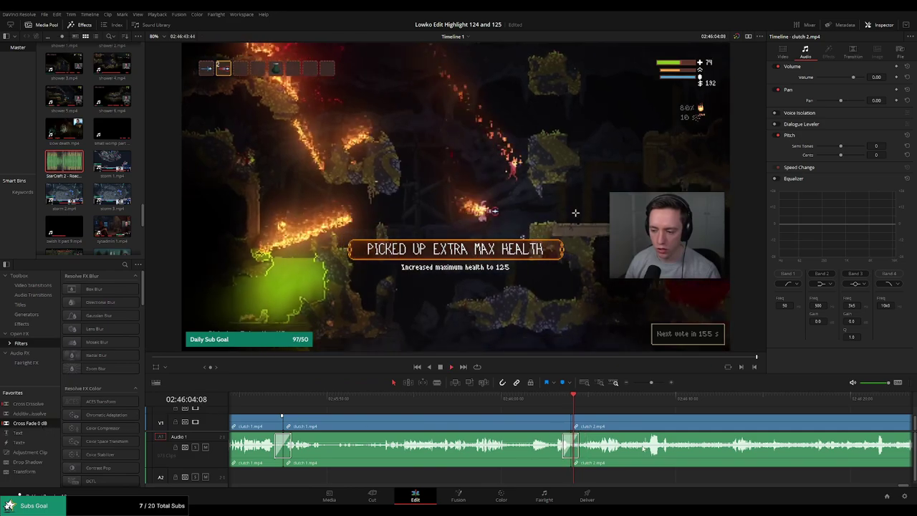
click(566, 403)
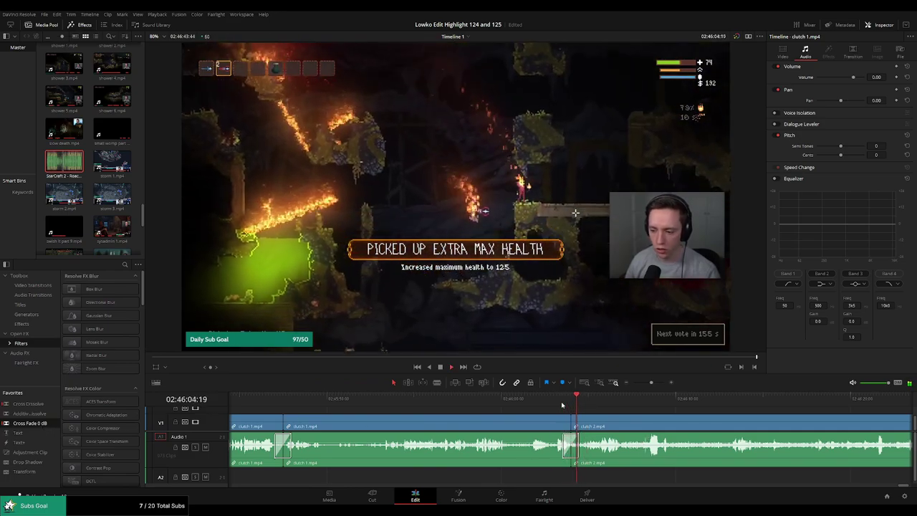
click(565, 403)
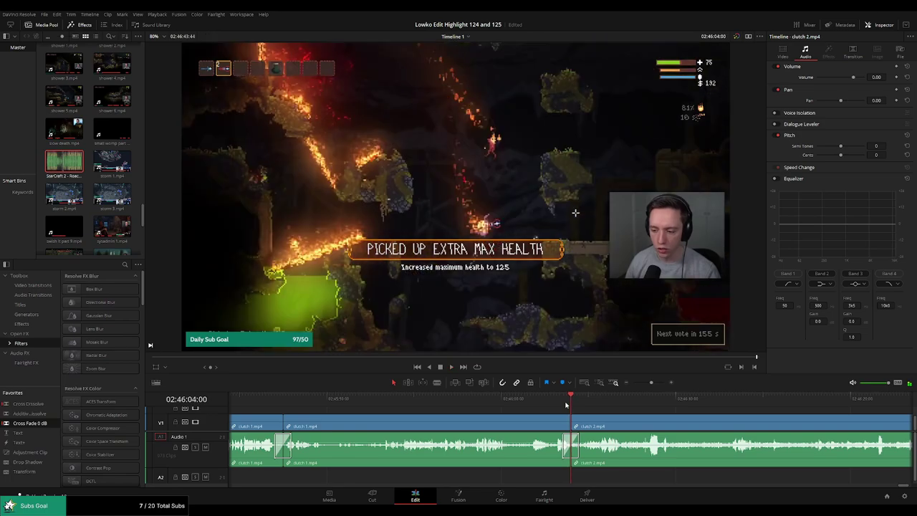
scroll(617, 411, right, 3)
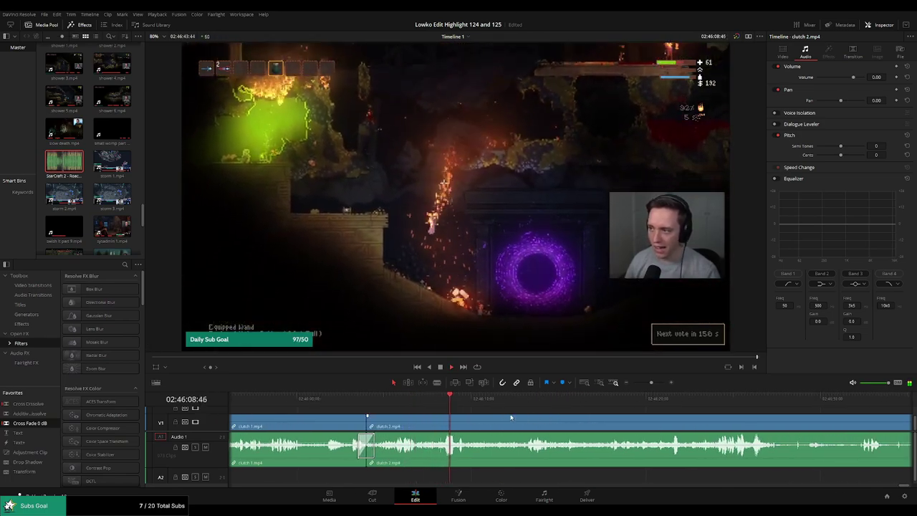
scroll(401, 408, right, 1)
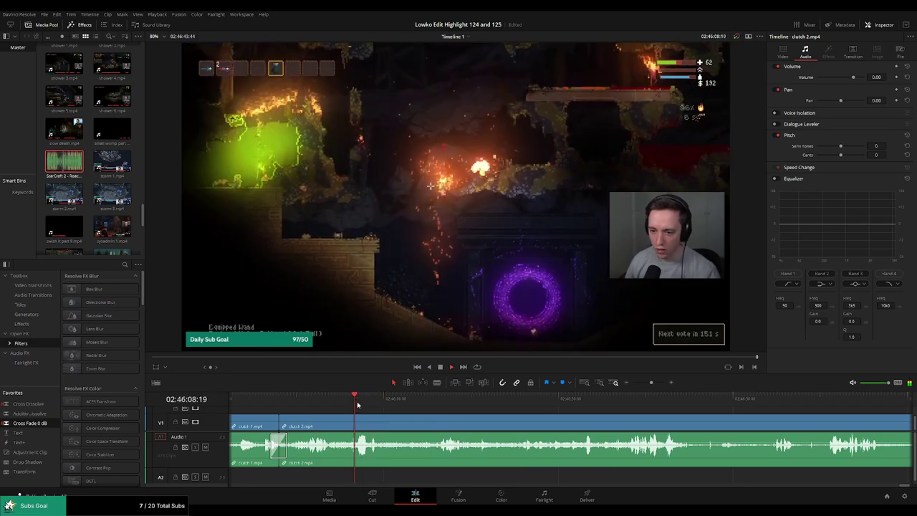
Cut clutch 2 at 02:46:09:32 before the purple portal and preview the Roach Quotes sound.
drag(389, 408, 369, 409)
key(b)
click(370, 426)
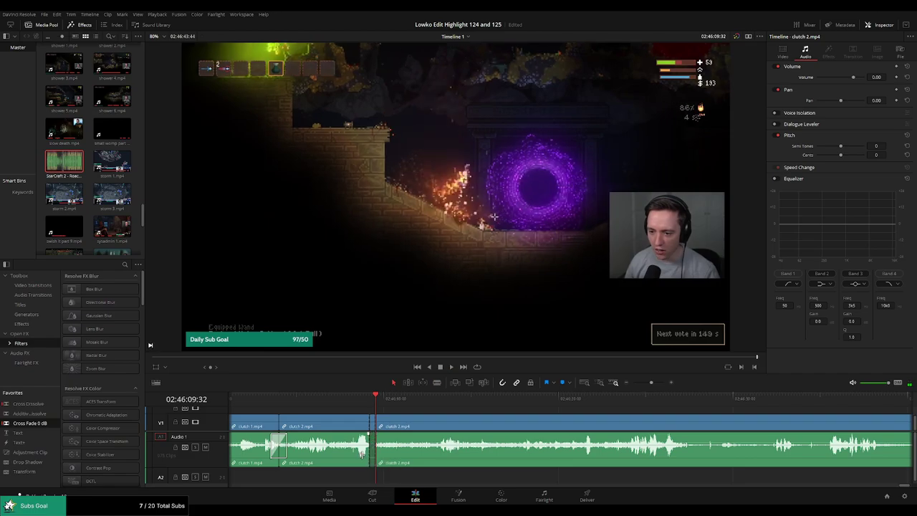
click(101, 221)
Play back the first Roach Quotes sound and extend the V1 edit to match its length.
scroll(362, 487, down, 1)
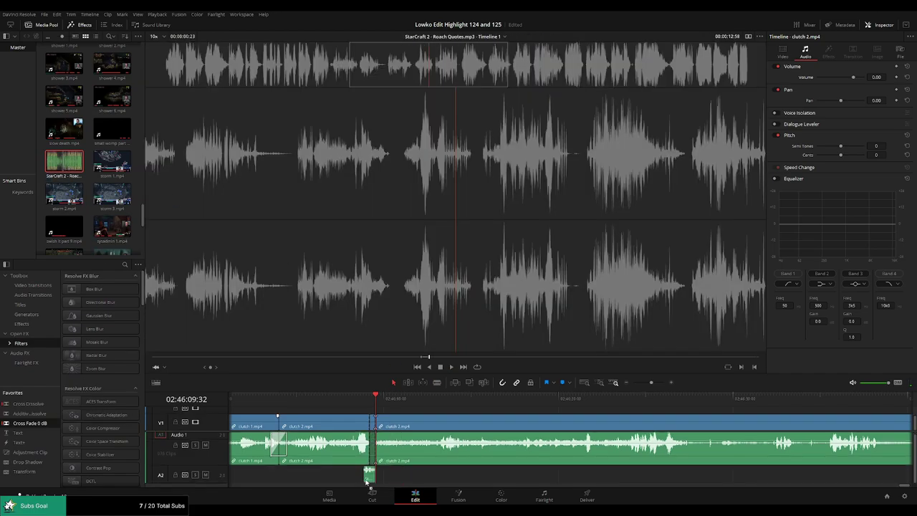
click(370, 484)
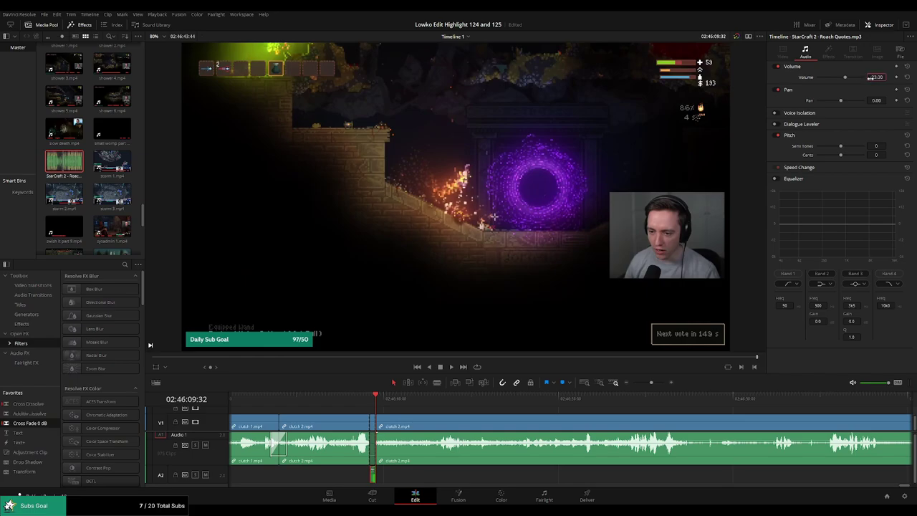
key(space)
click(369, 394)
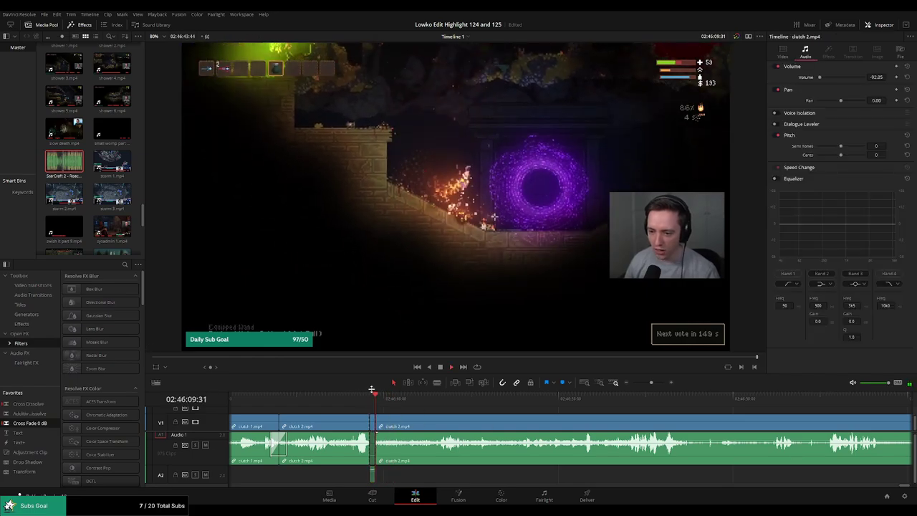
scroll(399, 430, up, 3)
drag(557, 423, 571, 423)
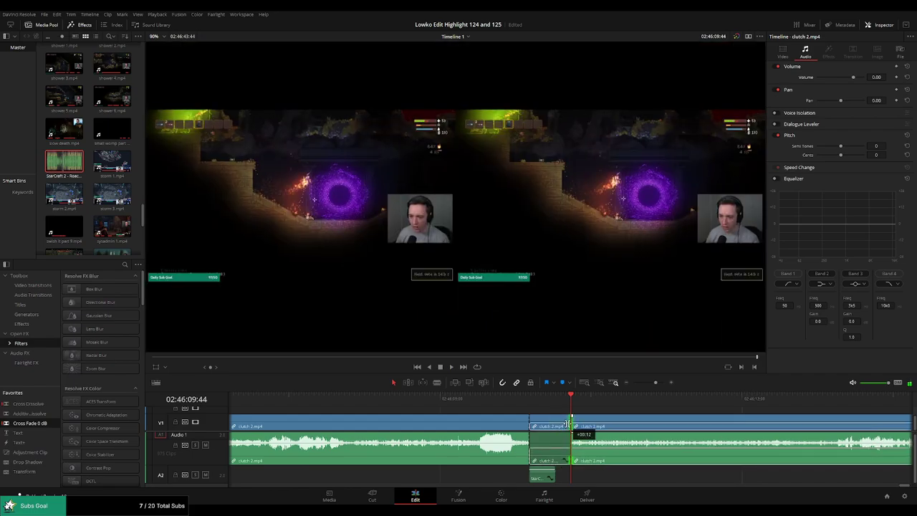
key(space)
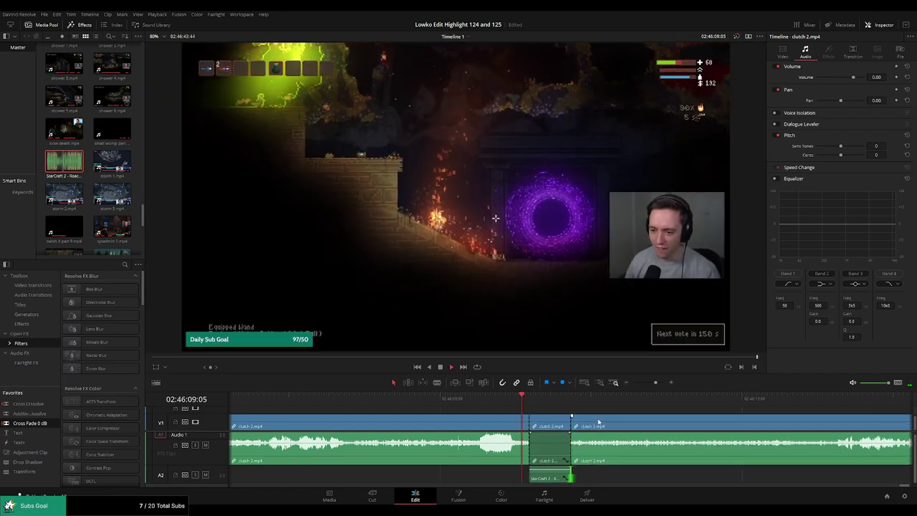
Add a second Roach Quotes sound bite on Audio 2 under clutch 2.mp4 and play it back.
drag(655, 383, 651, 385)
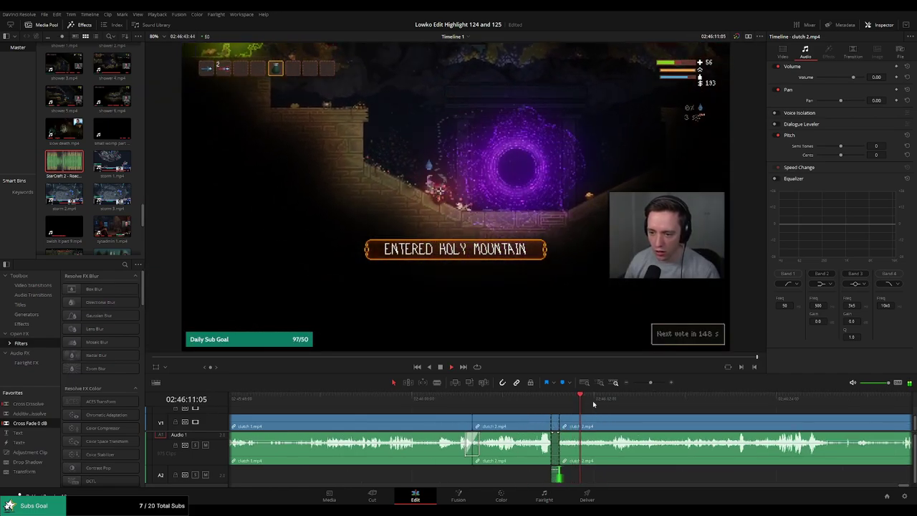
scroll(518, 410, down, 2)
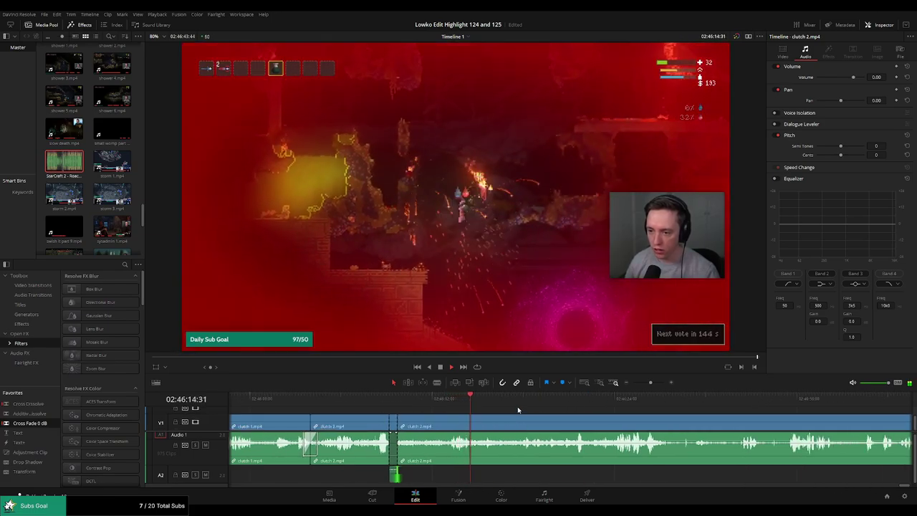
click(527, 399)
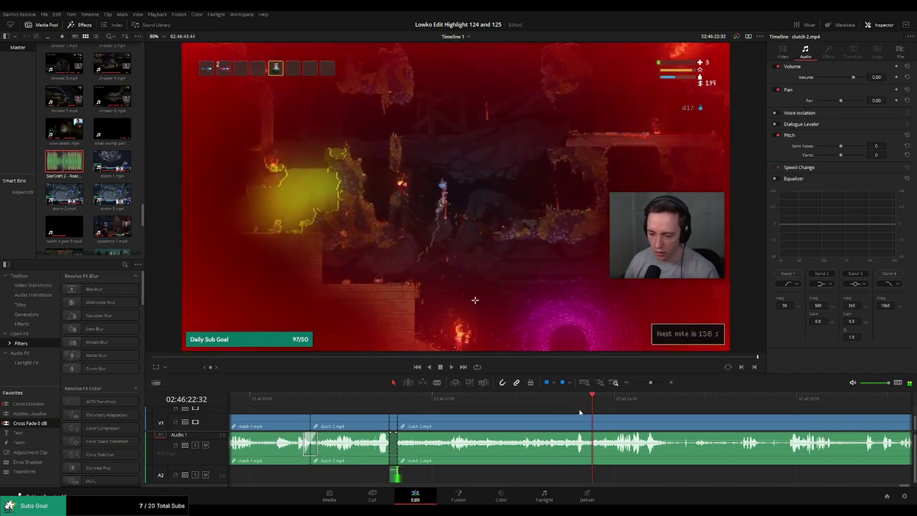
click(576, 399)
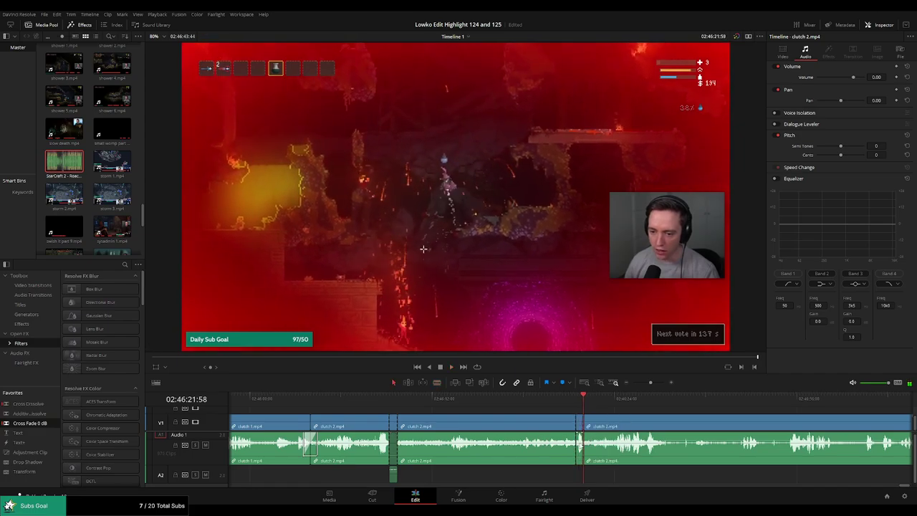
scroll(582, 445, down, 1)
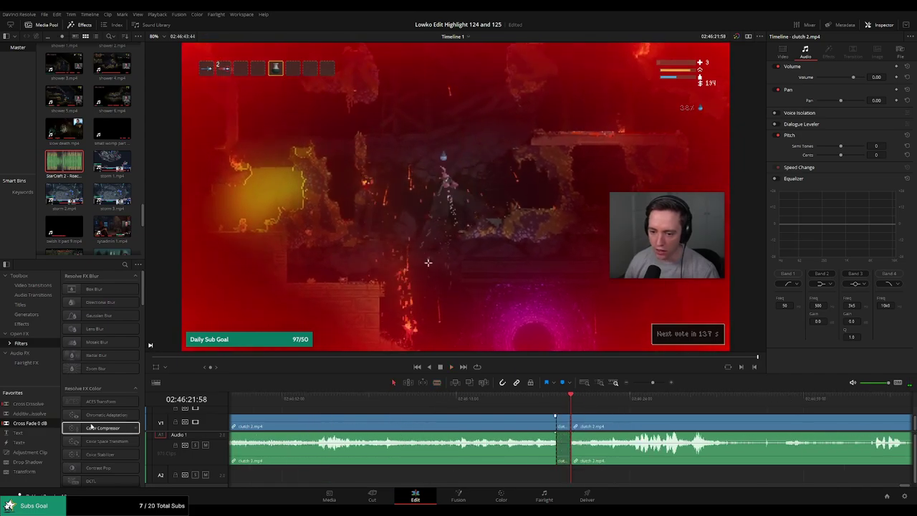
drag(64, 162, 633, 473)
click(549, 475)
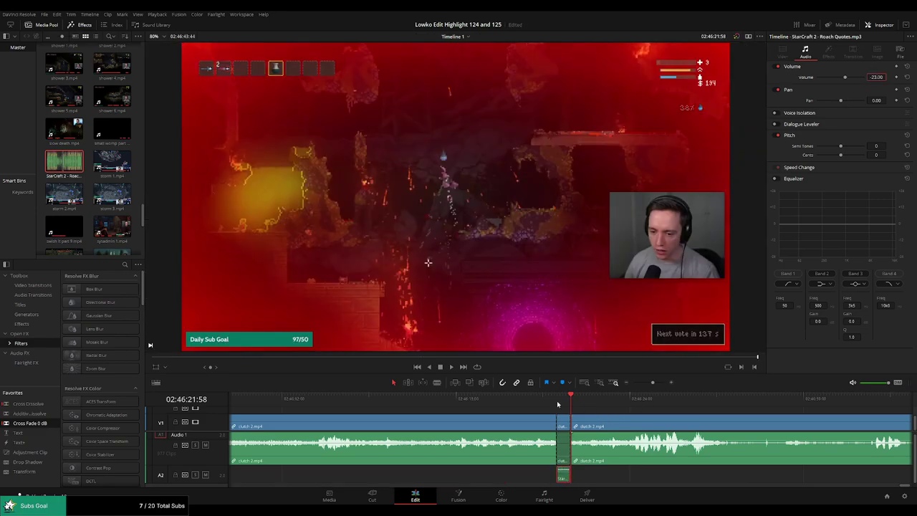
key(space)
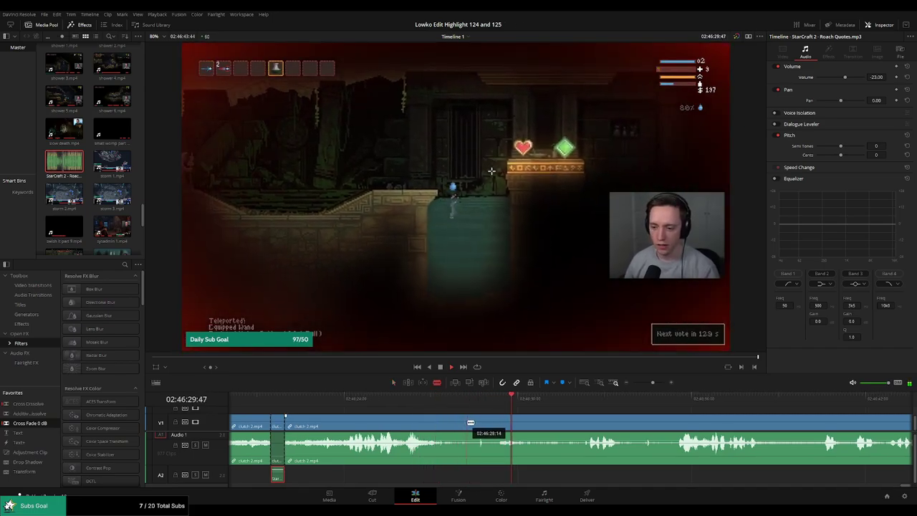
Cut out the first dull stretch of the clutch clip and cross-fade the new audio join.
drag(461, 422, 468, 422)
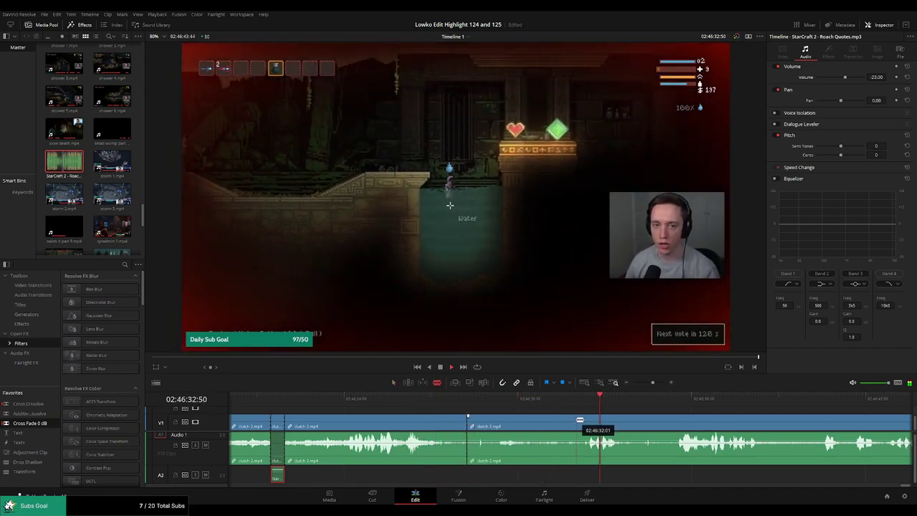
drag(581, 425, 567, 423)
click(545, 426)
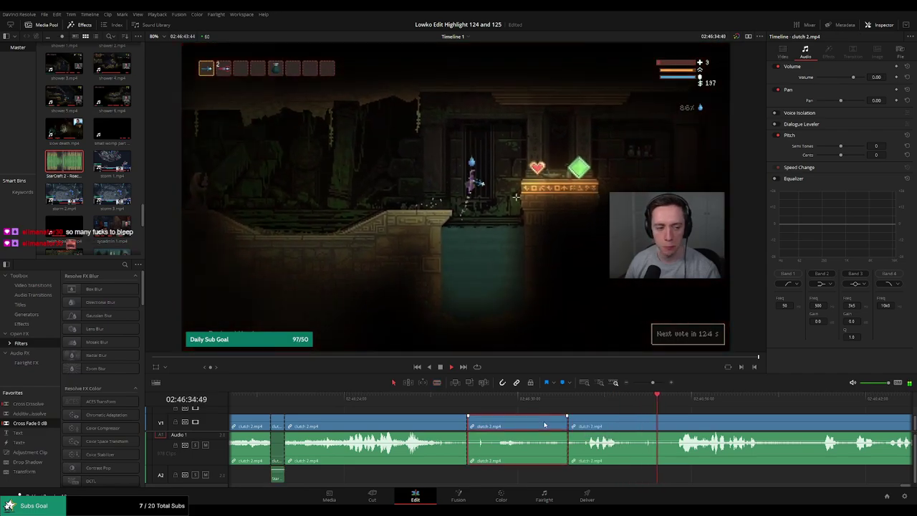
key(Delete)
click(430, 403)
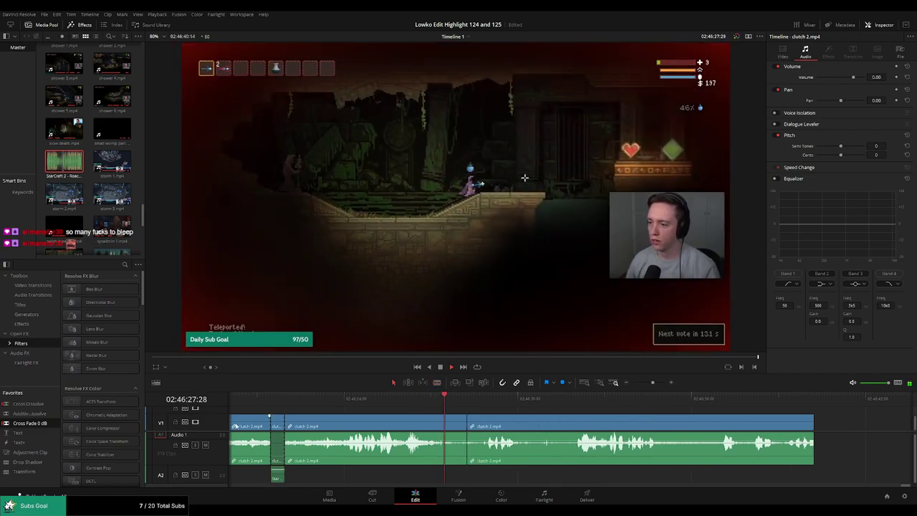
key(space)
drag(31, 423, 473, 445)
key(space)
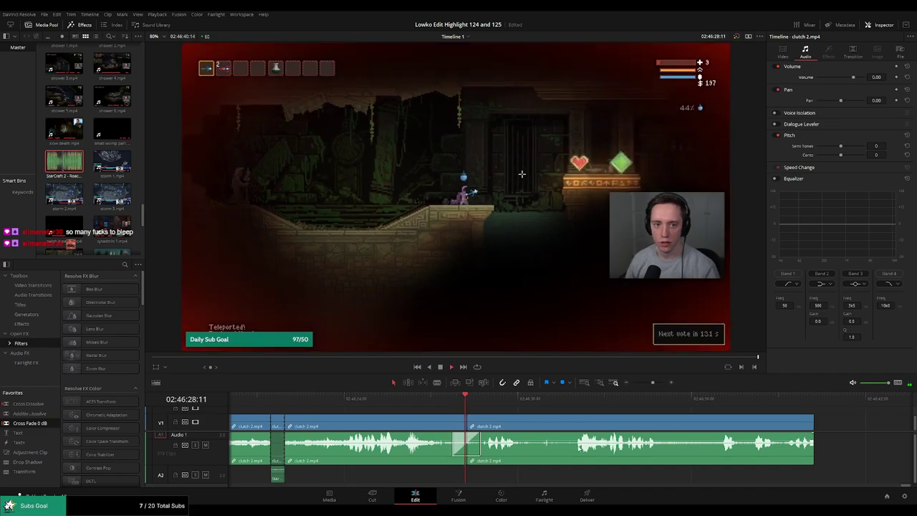
Blade out a second short slow segment and add a Cross Fade 0 dB on its join.
scroll(469, 437, right, 3)
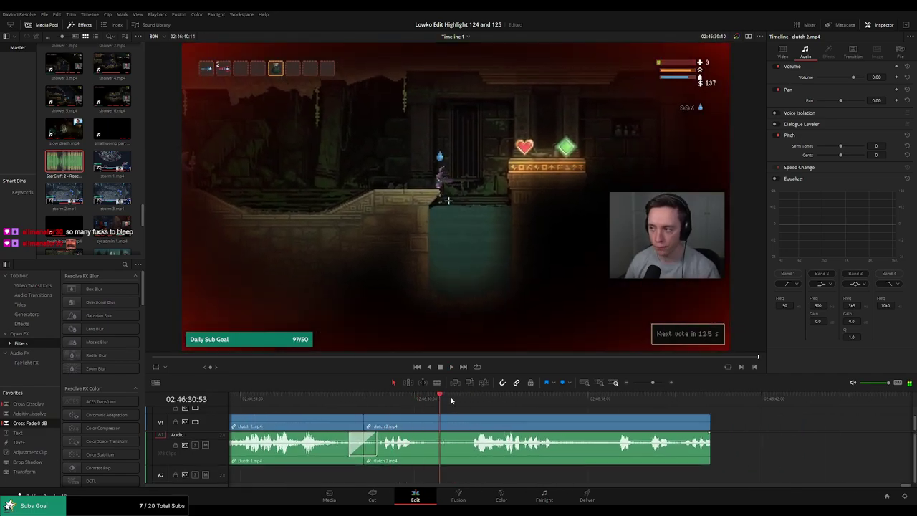
key(b)
click(421, 427)
click(468, 427)
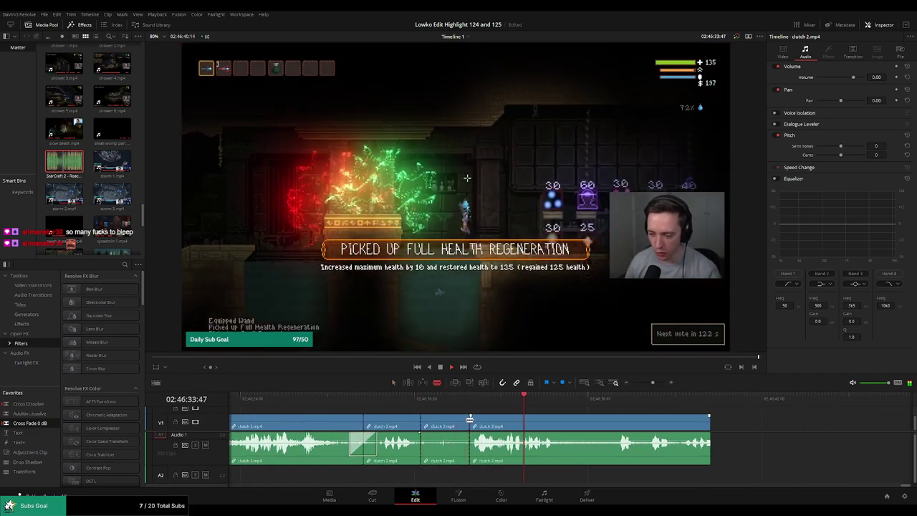
key(a)
click(445, 427)
key(Delete)
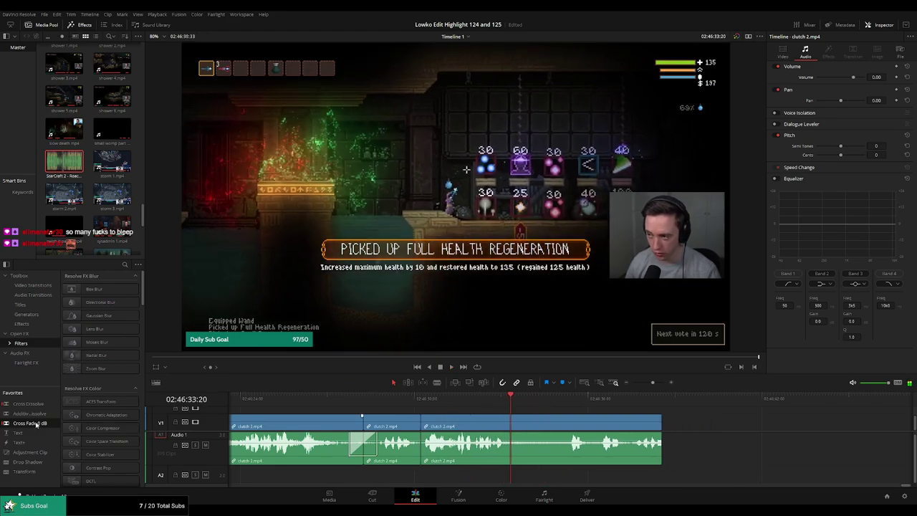
drag(30, 423, 422, 444)
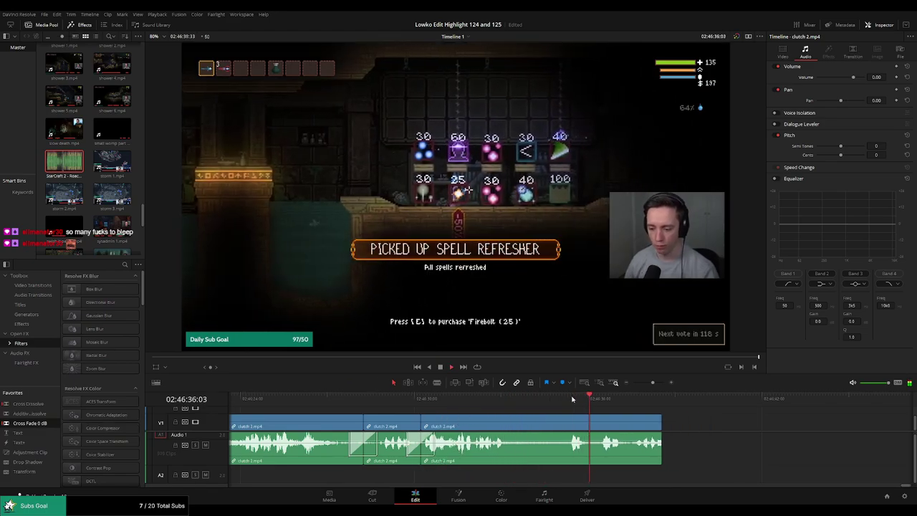
Split off and delete the clip's tail, then trim seven frames to end at the health pickup.
click(485, 405)
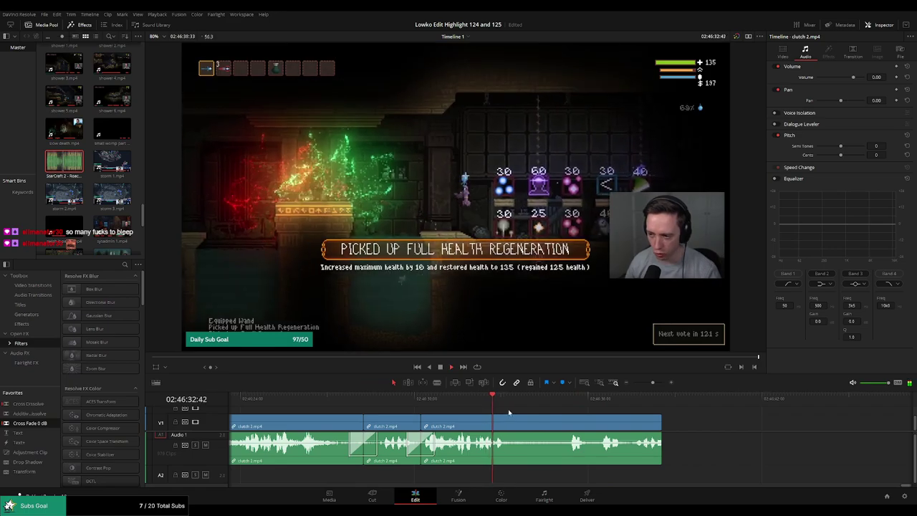
key(ctrl+b)
click(550, 425)
key(Delete)
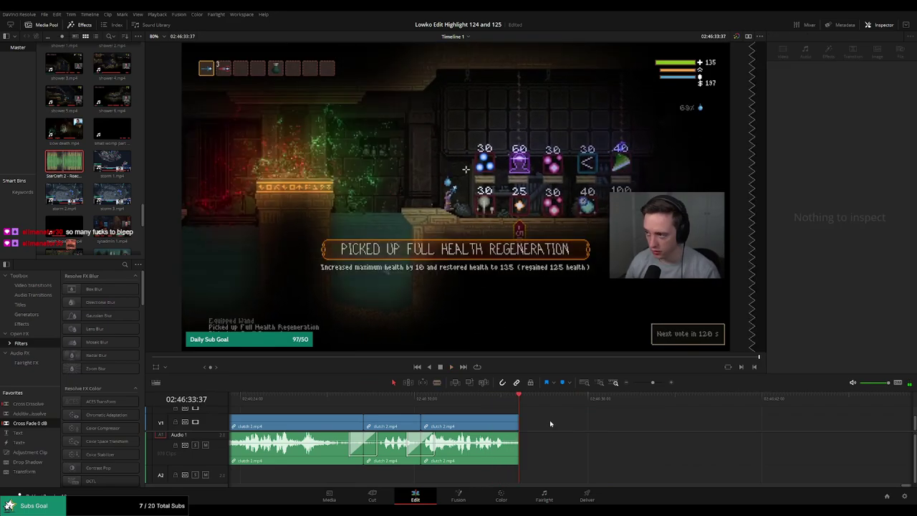
click(519, 428)
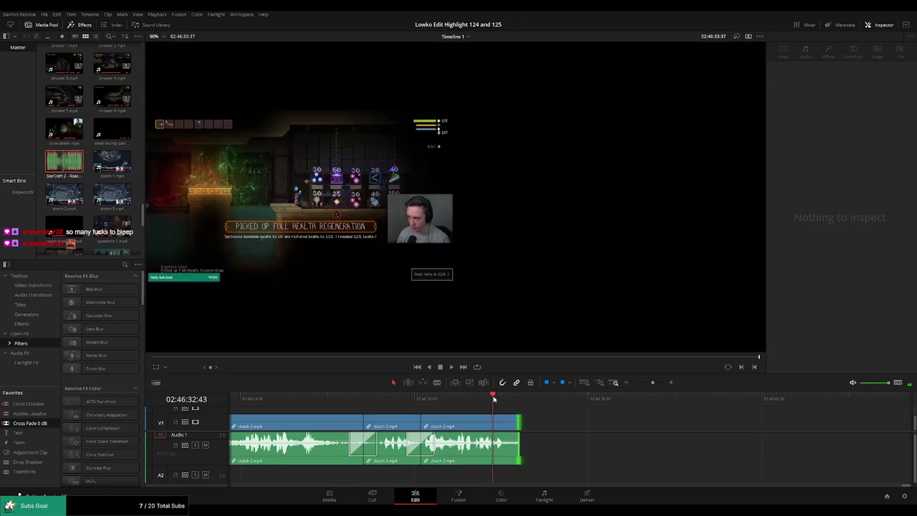
drag(493, 400, 517, 406)
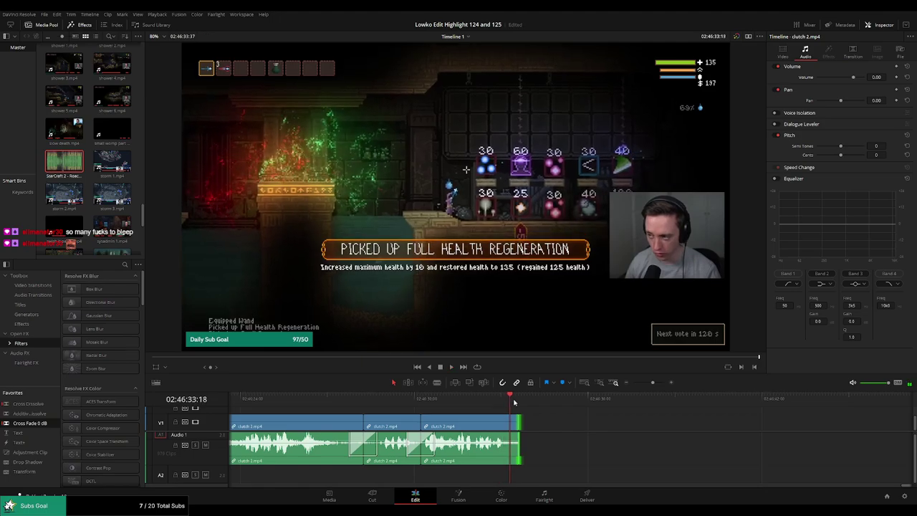
drag(517, 406, 515, 424)
click(536, 427)
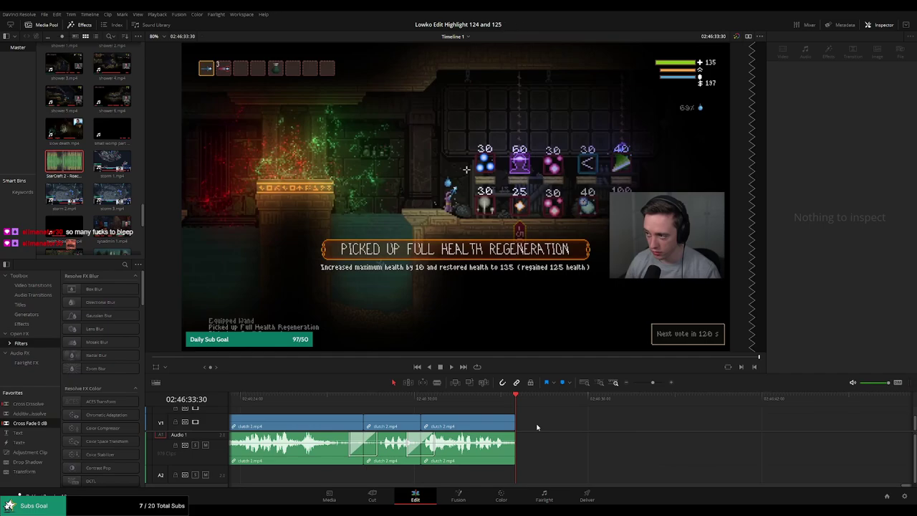
drag(547, 359, 547, 332)
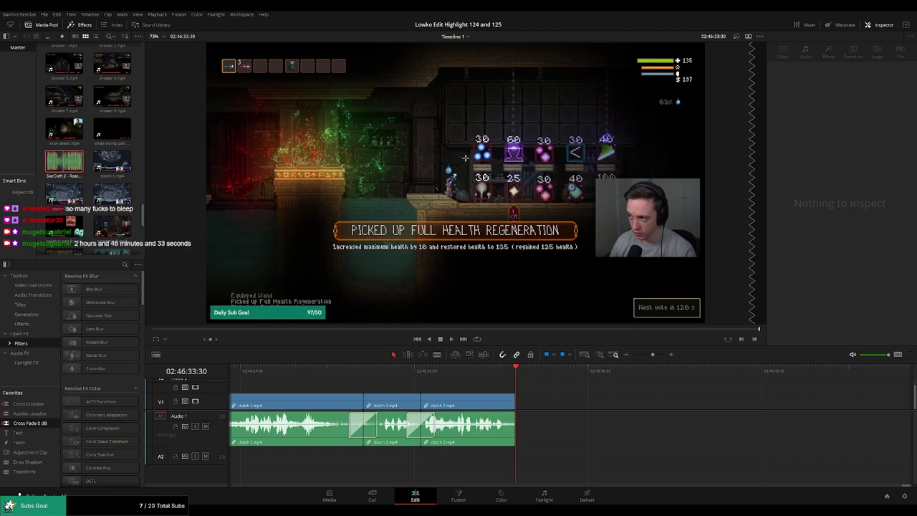
Zoom out and expand the timeline to show Video 2 and Audio 2 near the opening webcam section.
click(627, 354)
click(626, 354)
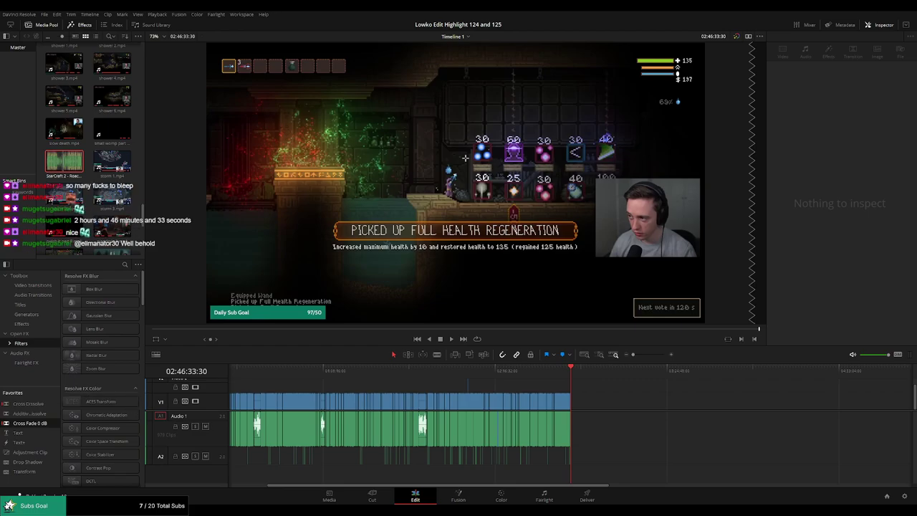
click(238, 369)
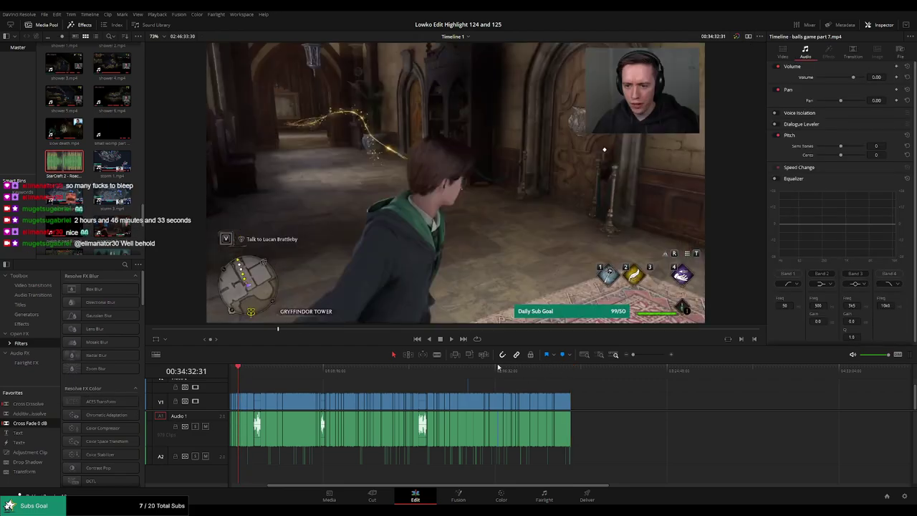
drag(498, 347, 498, 325)
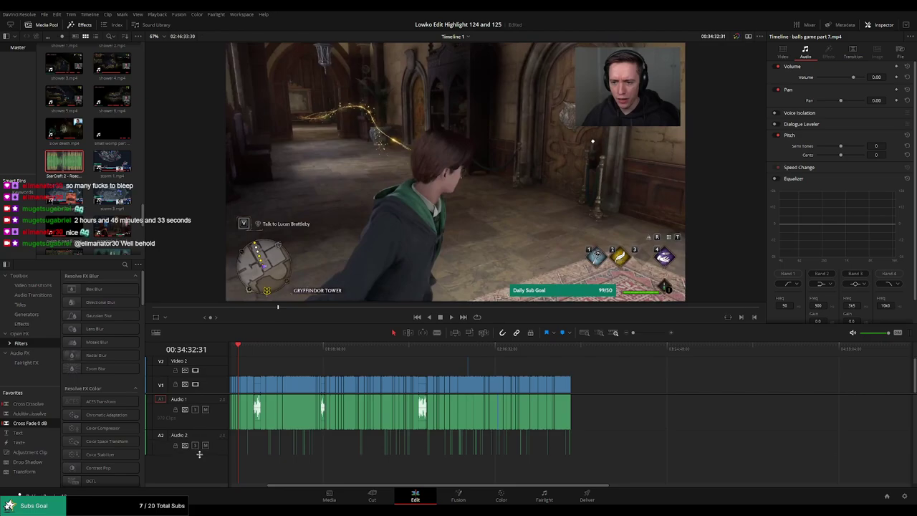
click(639, 333)
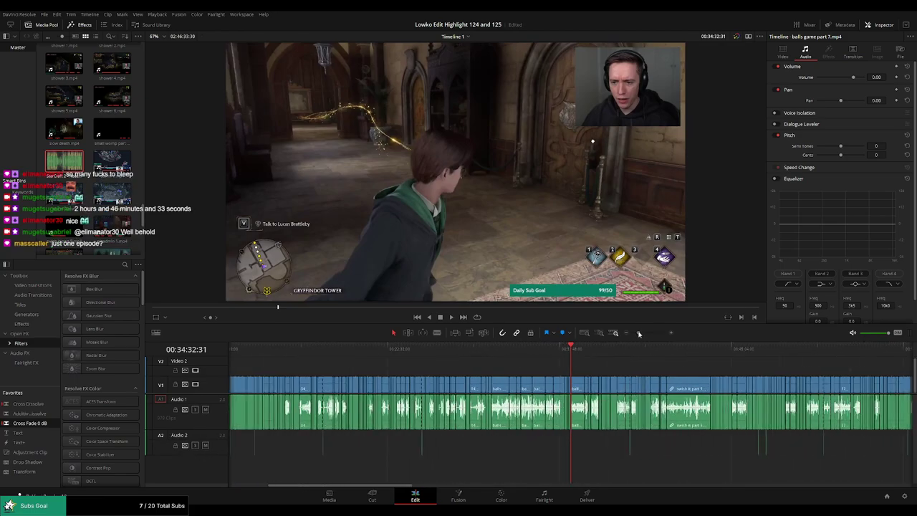
drag(639, 334, 636, 334)
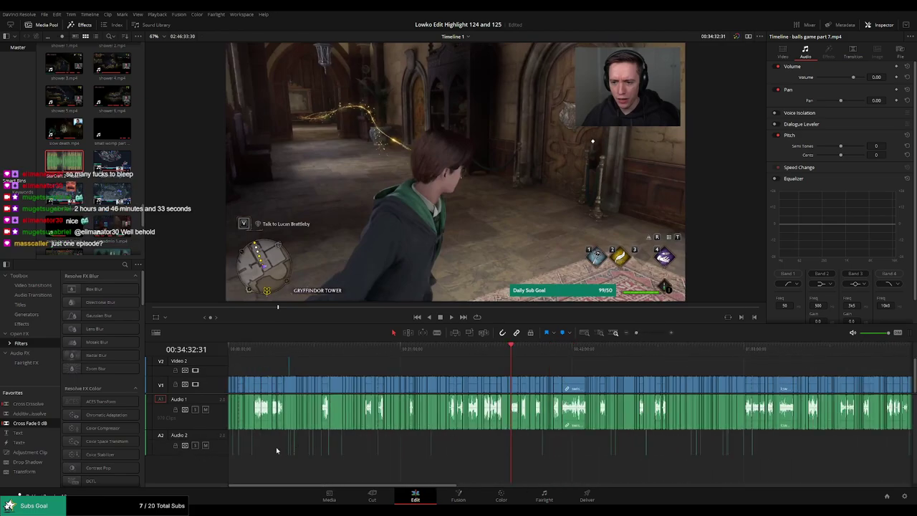
click(240, 351)
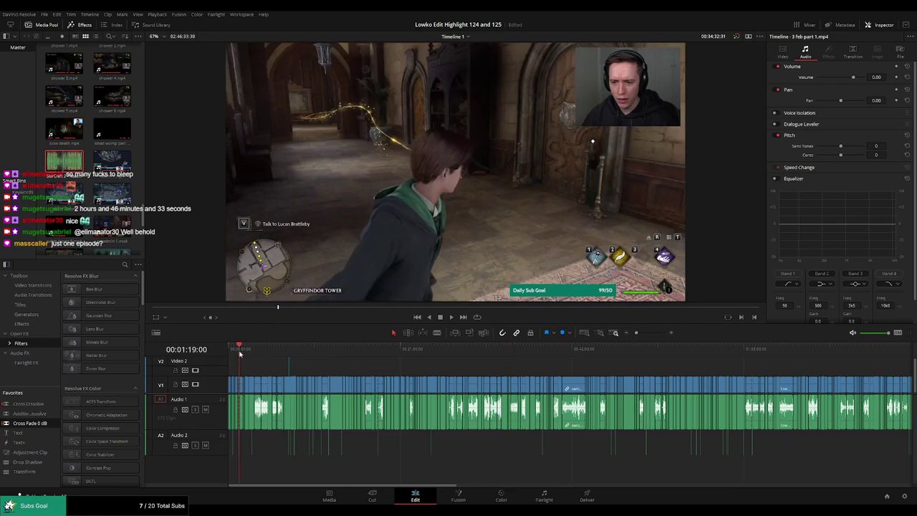
click(235, 354)
drag(661, 335, 647, 333)
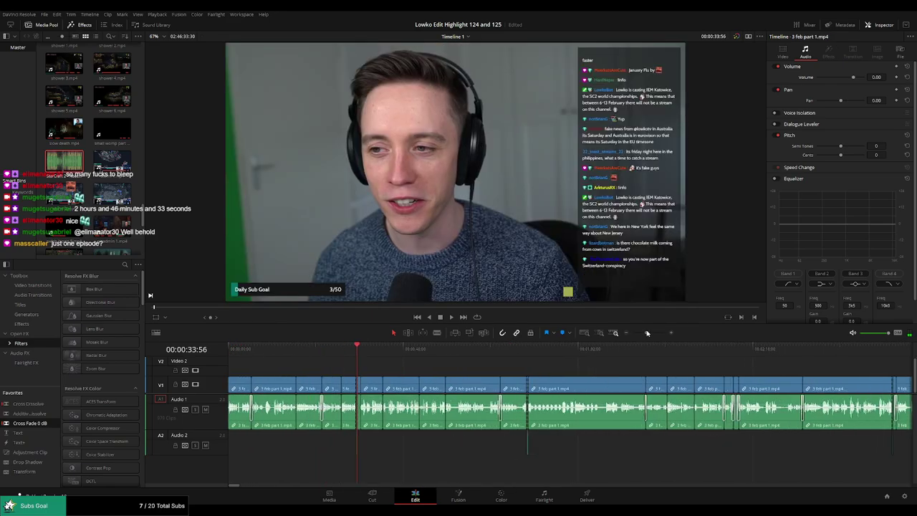
Scroll along the edit from the intro and zoom out to view the whole timeline.
click(342, 351)
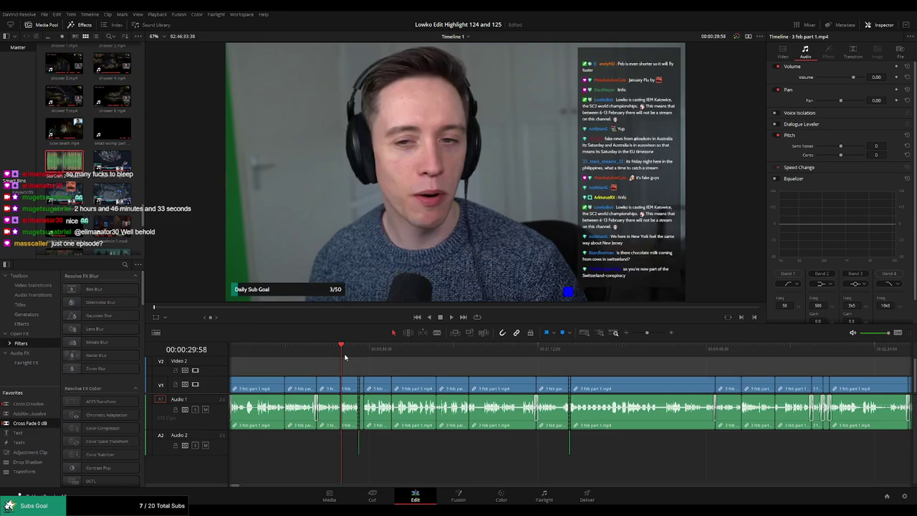
scroll(602, 366, down, 10)
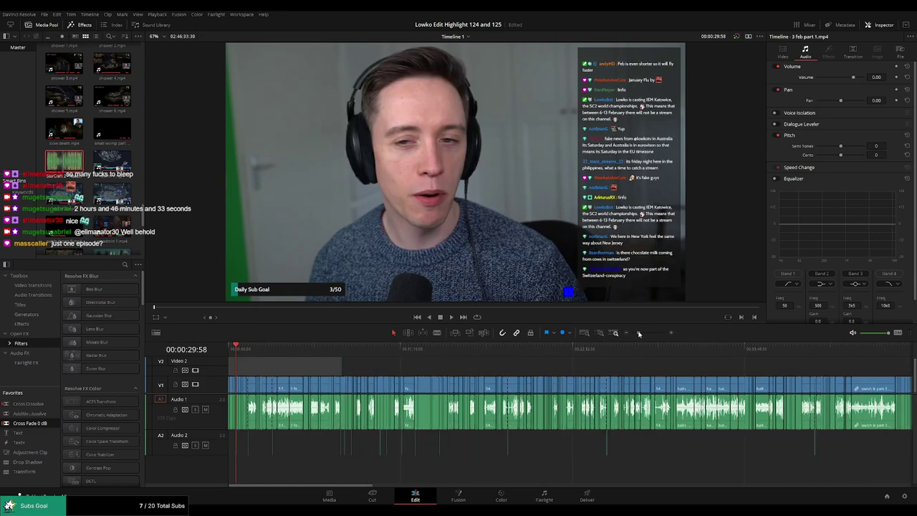
scroll(591, 375, right, 10)
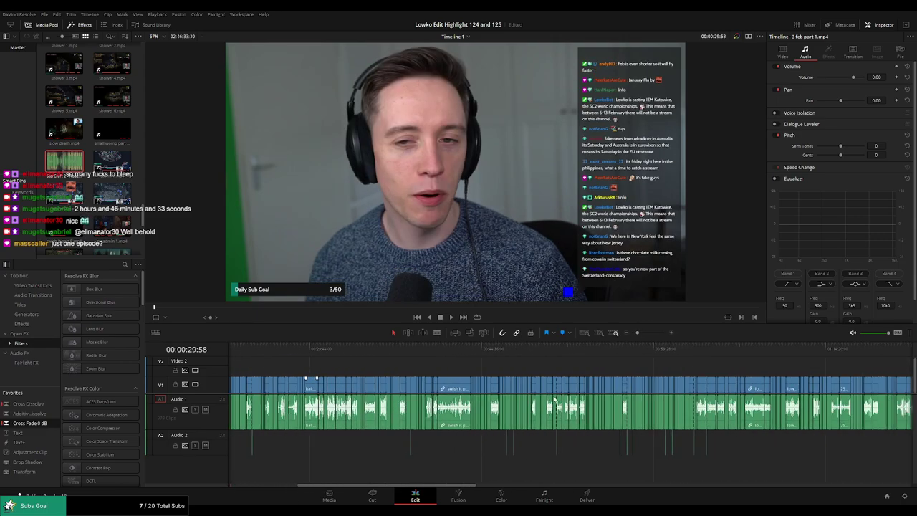
scroll(452, 399, right, 10)
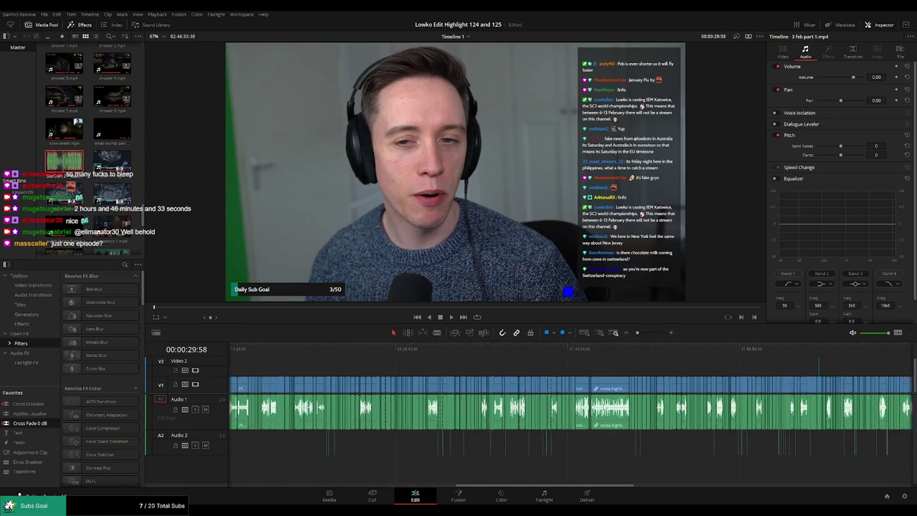
scroll(568, 397, right, 5)
scroll(568, 397, right, 5)
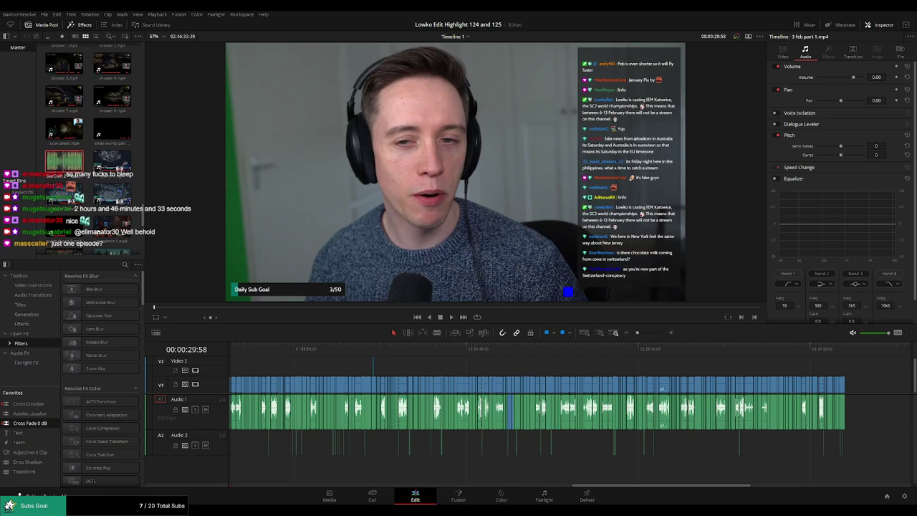
drag(637, 332, 626, 334)
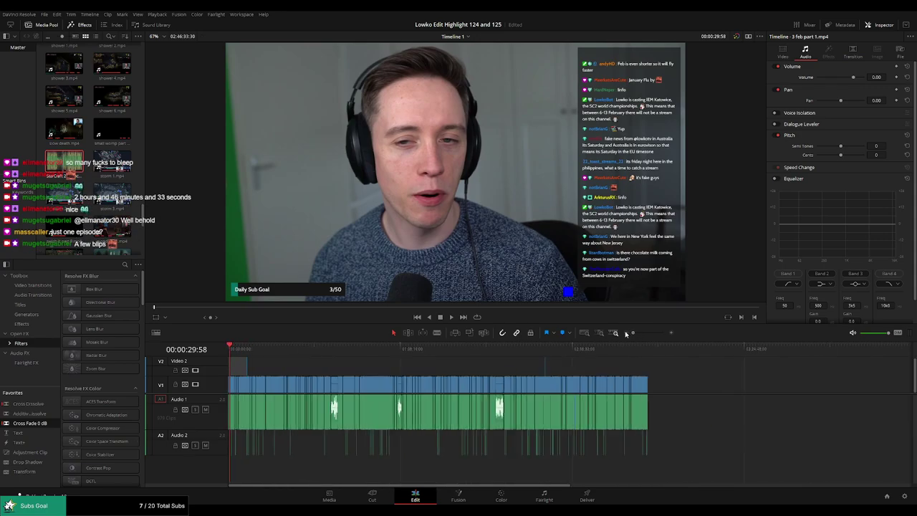
Select all the bleep clips on Audio 2 to review them, then deselect and jump to the end.
click(377, 372)
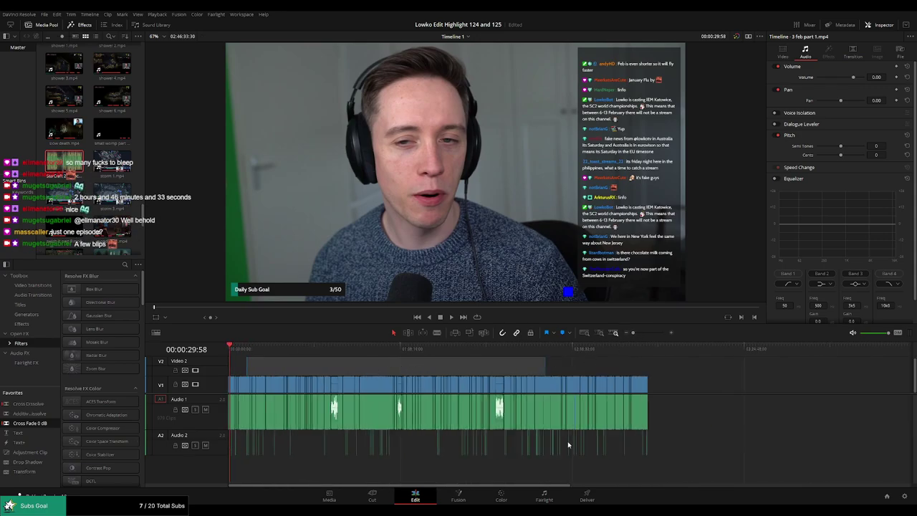
drag(678, 431, 219, 459)
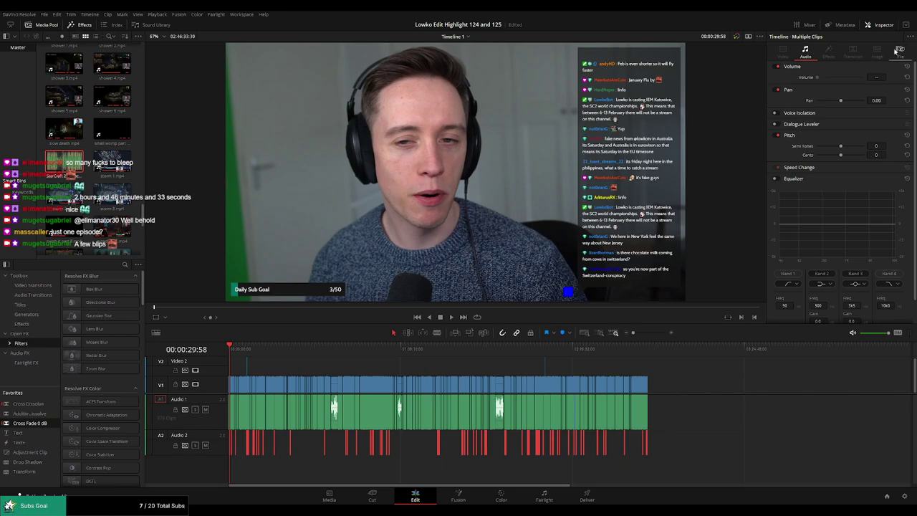
click(717, 420)
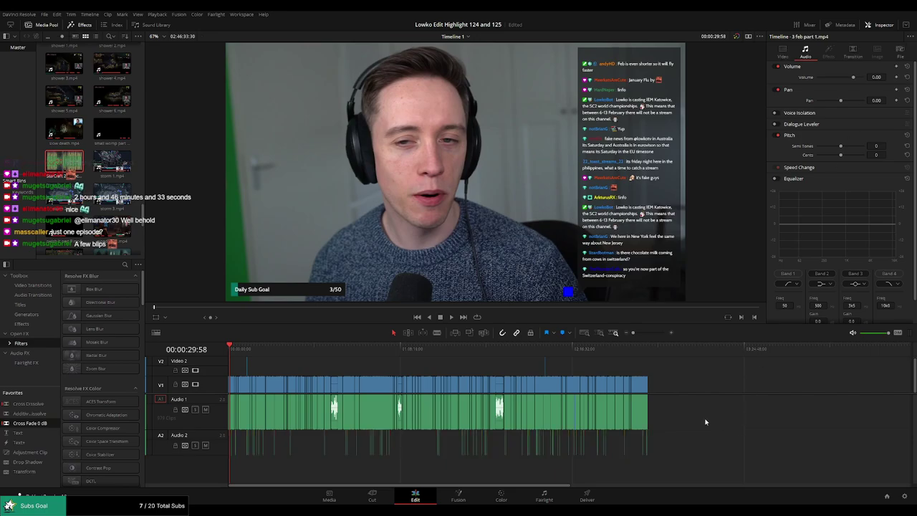
click(653, 350)
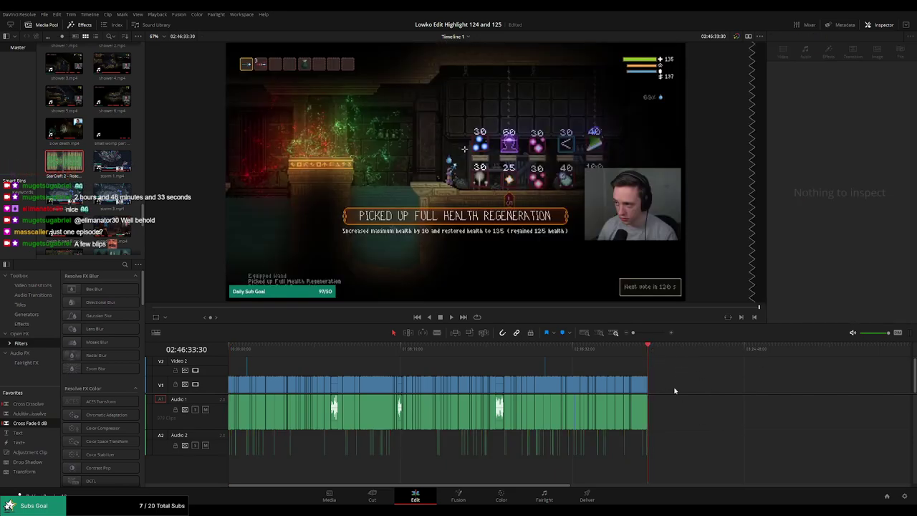
key(ctrl+s)
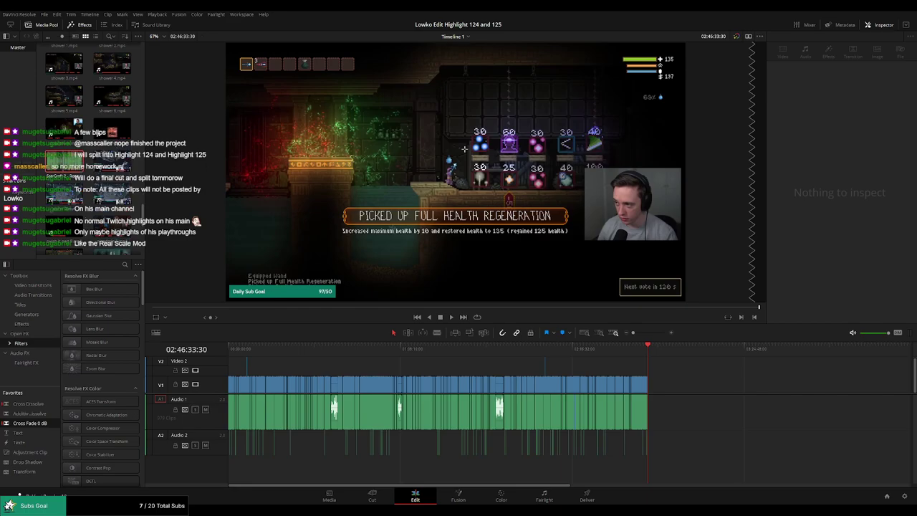
Scrub to the Game Over footage, zoom in, and marquee-select every sound clip on Audio 2.
drag(240, 349, 577, 356)
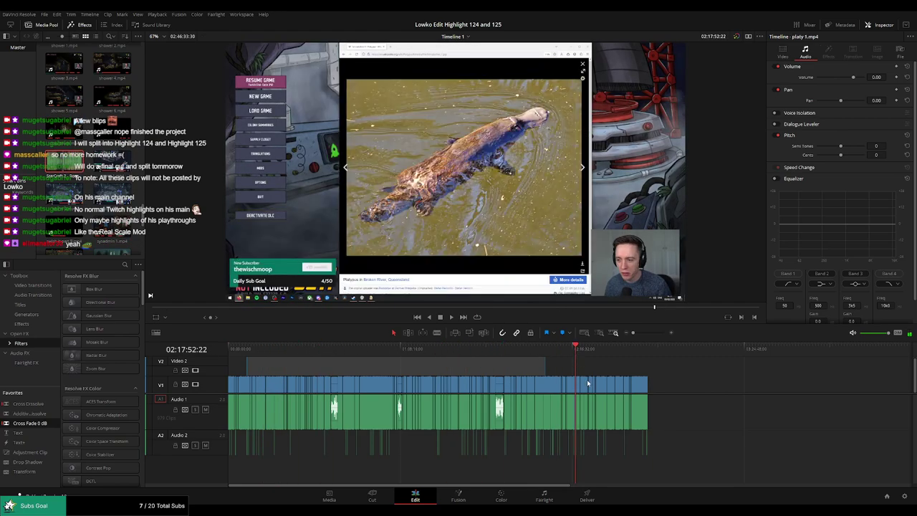
drag(576, 356, 648, 354)
click(692, 394)
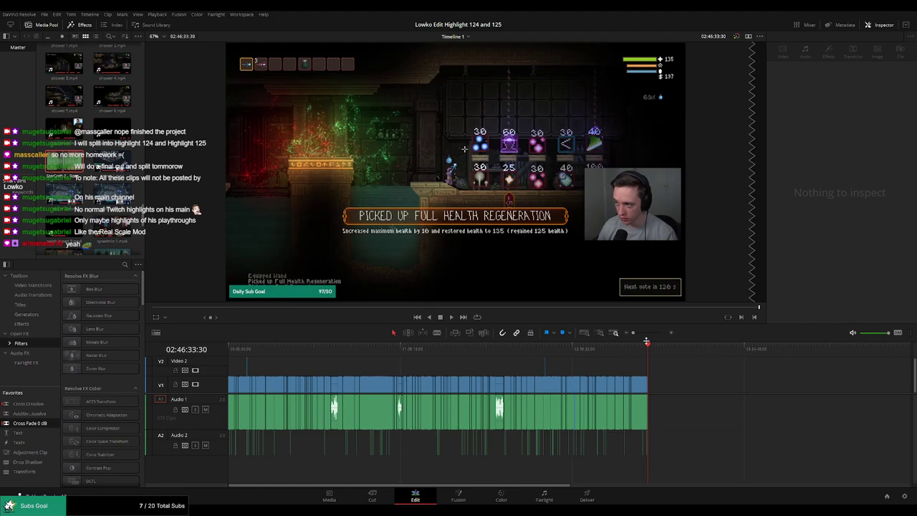
drag(633, 333, 633, 334)
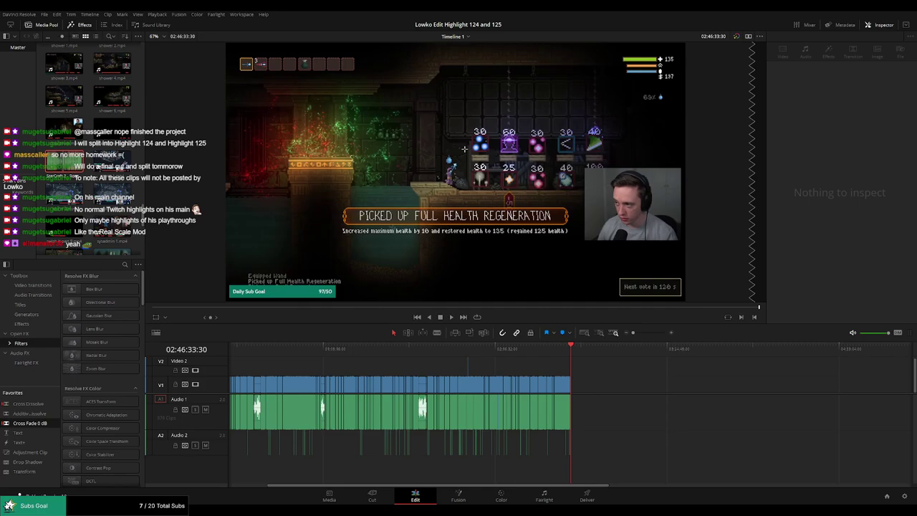
scroll(655, 449, left, 2)
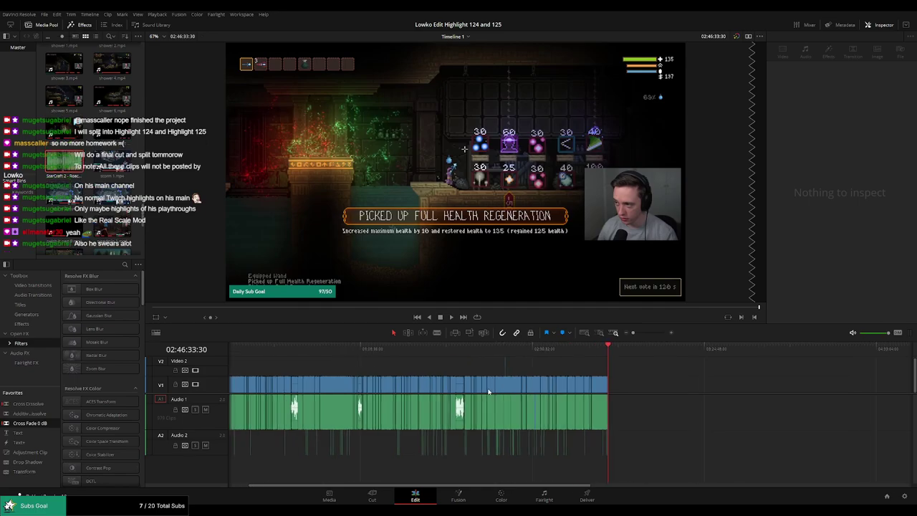
scroll(655, 450, left, 2)
drag(655, 450, 233, 465)
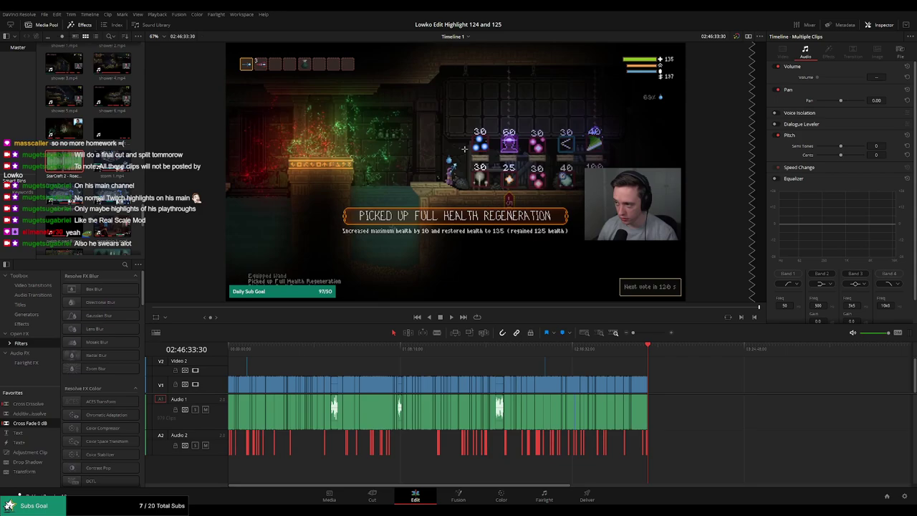
drag(633, 333, 643, 333)
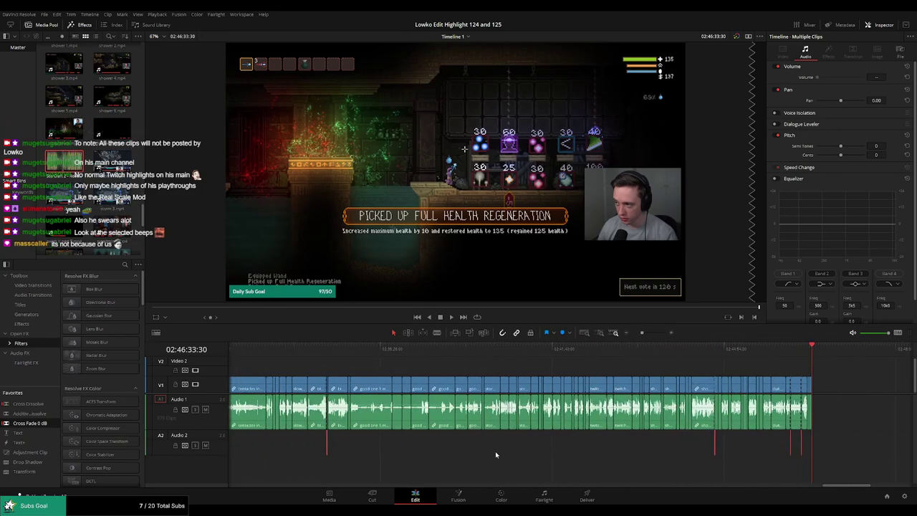
scroll(746, 449, right, 3)
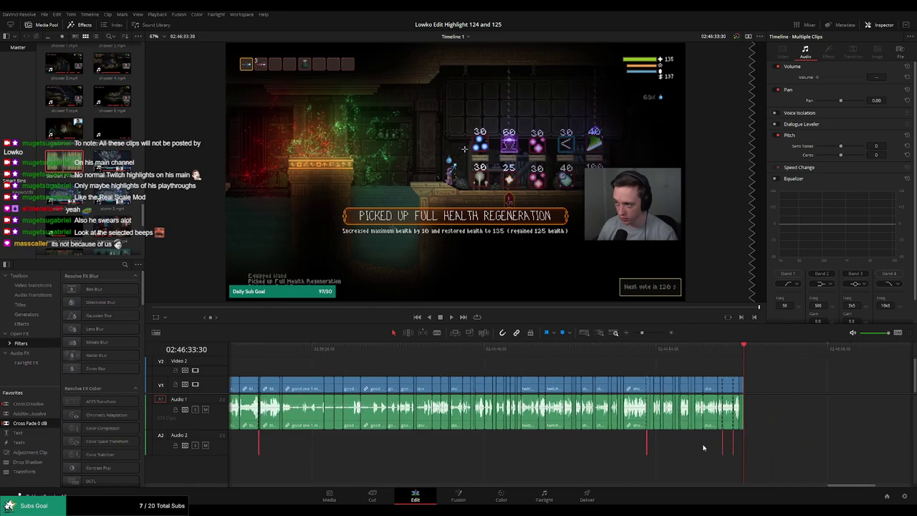
scroll(528, 452, right, 5)
scroll(530, 448, right, 5)
scroll(533, 442, right, 5)
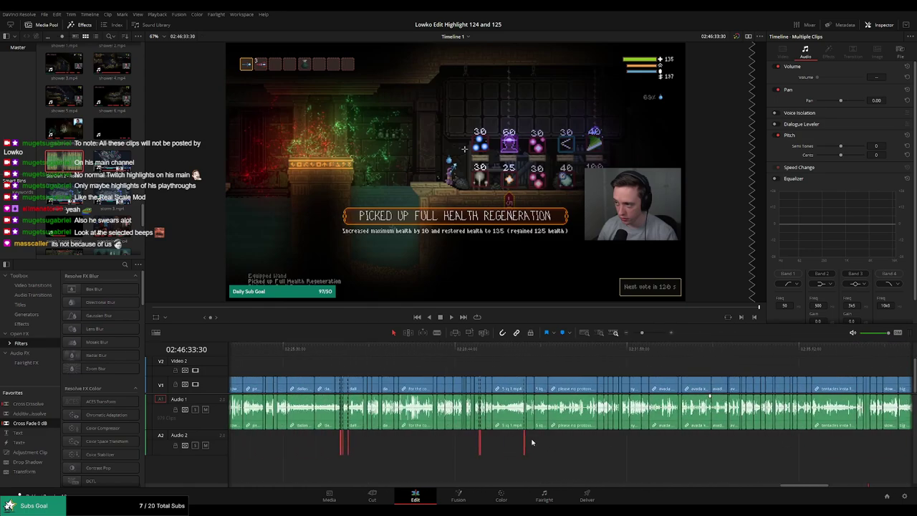
scroll(422, 445, left, 3)
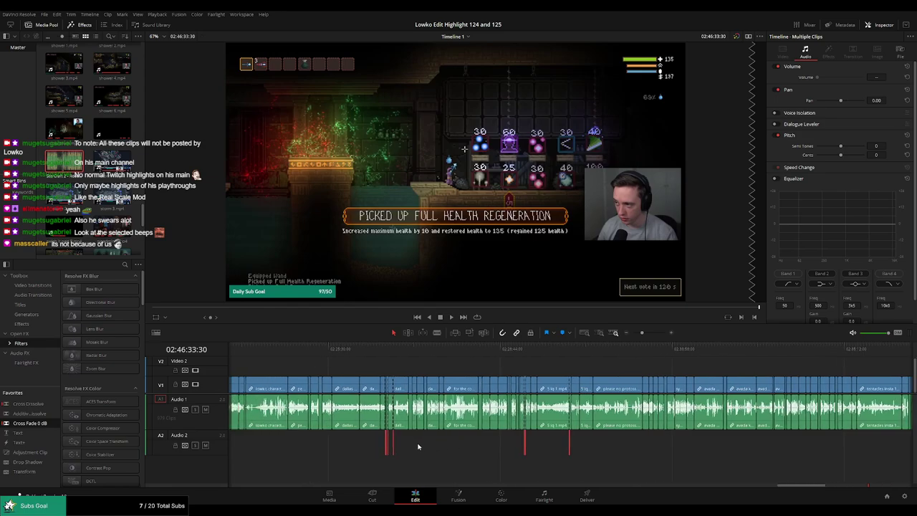
scroll(423, 435, left, 3)
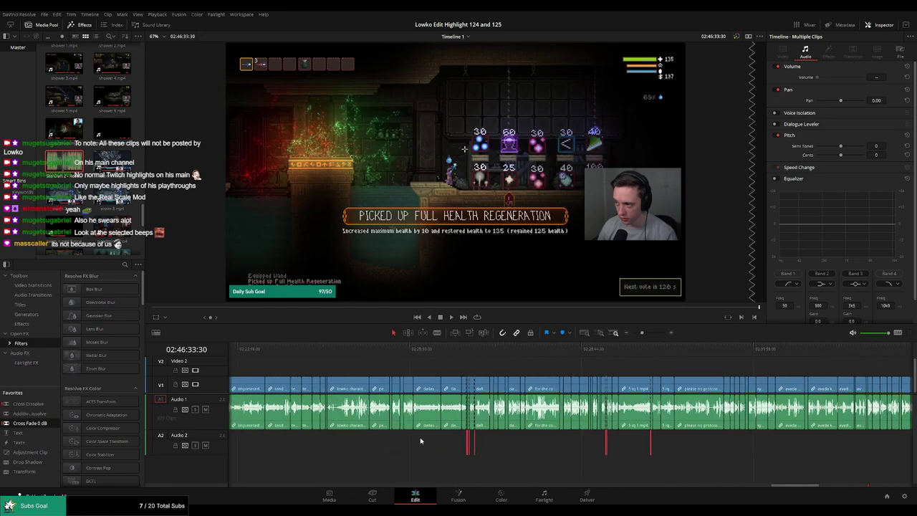
scroll(484, 437, left, 3)
scroll(411, 450, left, 2)
scroll(421, 452, left, 3)
scroll(421, 452, left, 2)
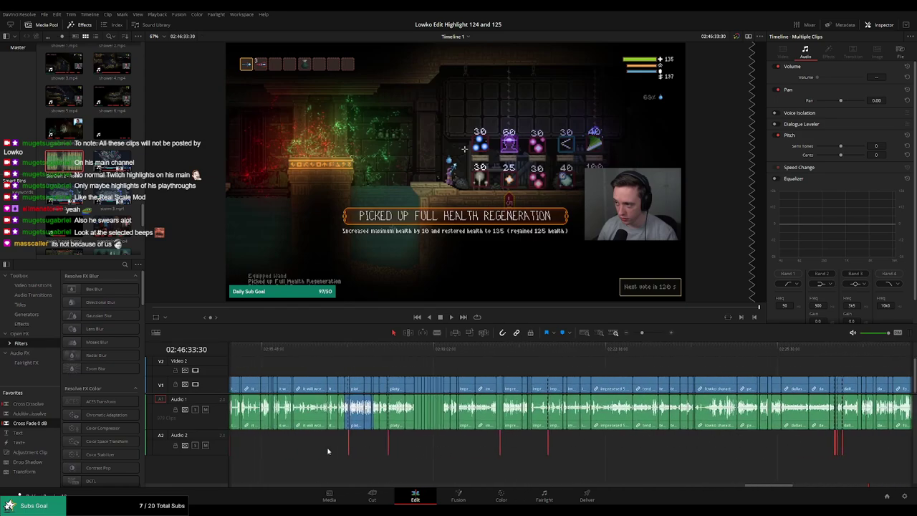
scroll(399, 449, left, 2)
scroll(404, 449, left, 2)
scroll(405, 447, left, 2)
scroll(387, 448, left, 3)
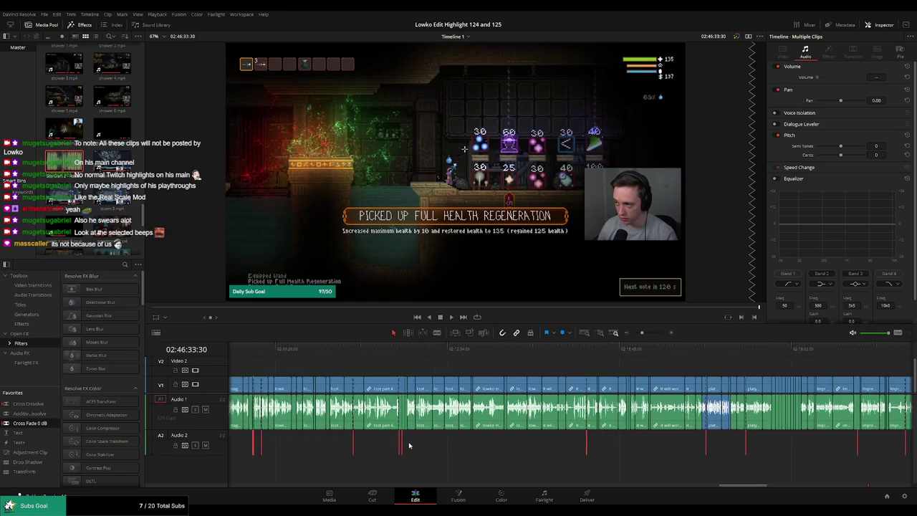
scroll(409, 445, left, 4)
scroll(416, 447, left, 3)
scroll(370, 444, left, 4)
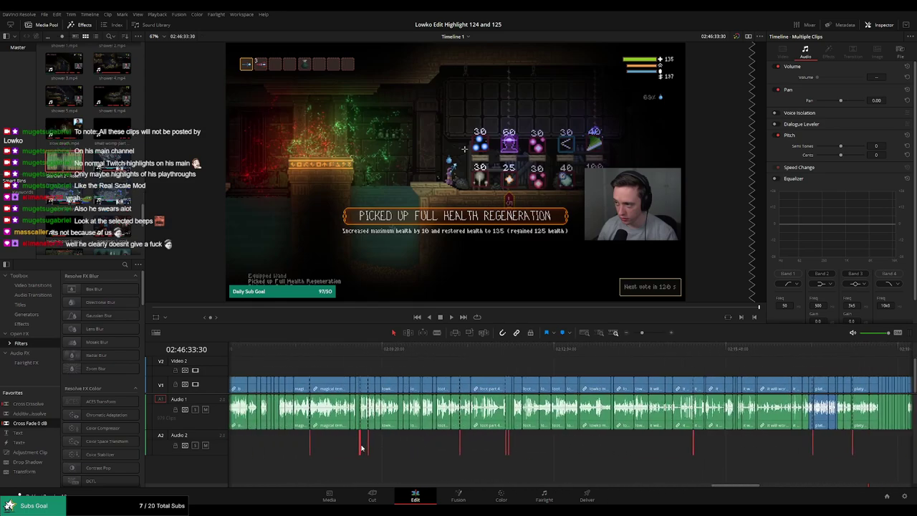
scroll(364, 455, left, 3)
scroll(451, 447, left, 3)
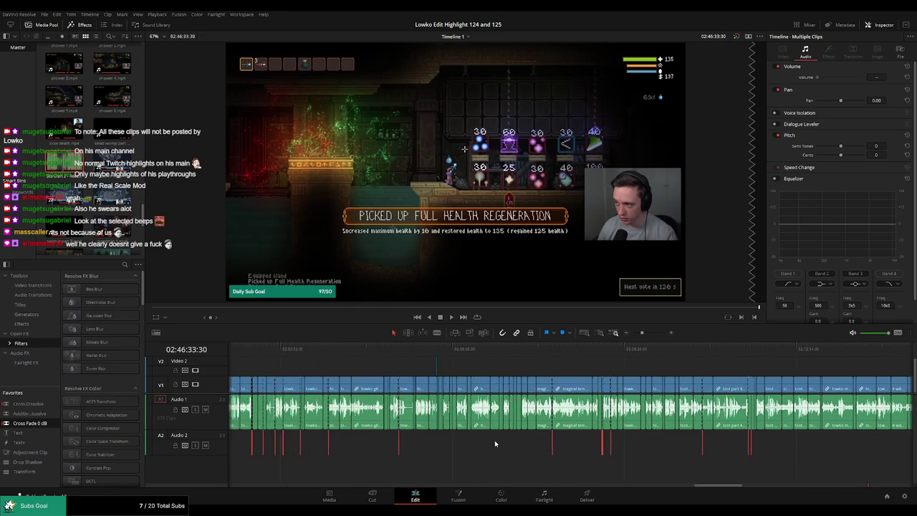
scroll(495, 442, left, 3)
scroll(363, 444, left, 3)
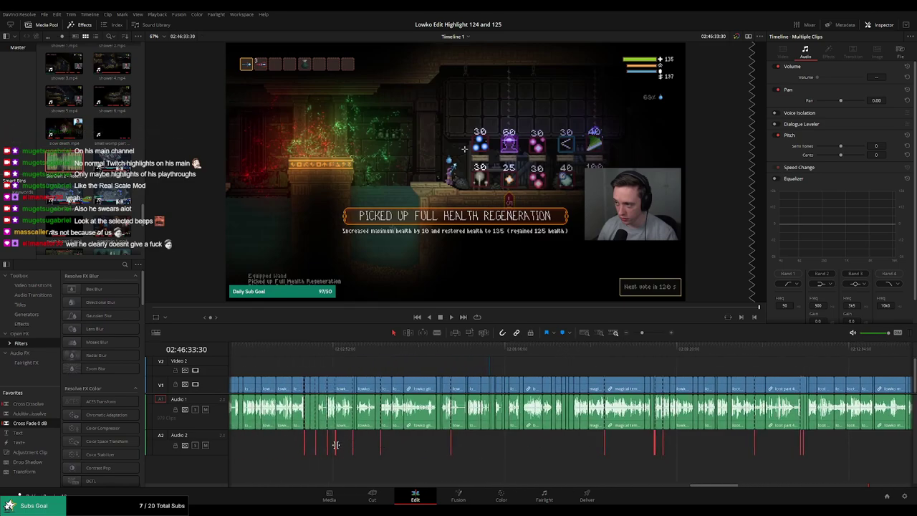
scroll(344, 446, left, 3)
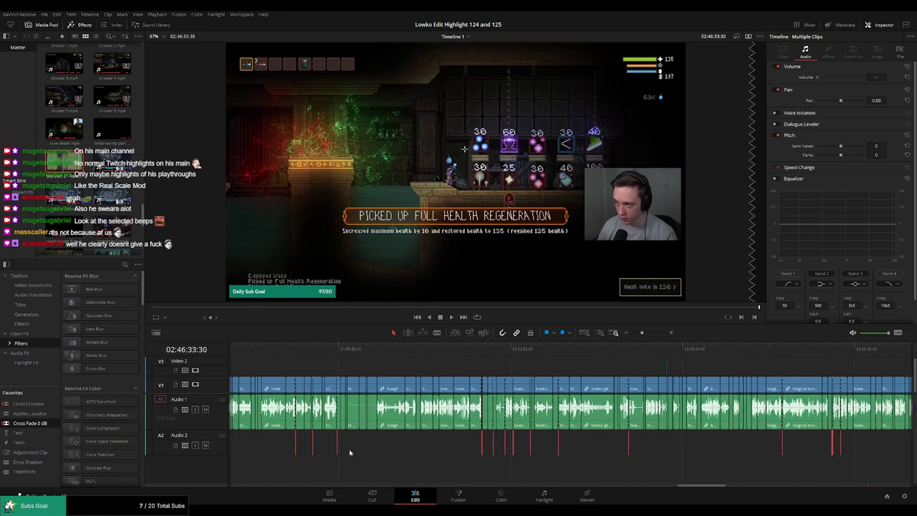
scroll(373, 444, left, 2)
scroll(366, 445, left, 3)
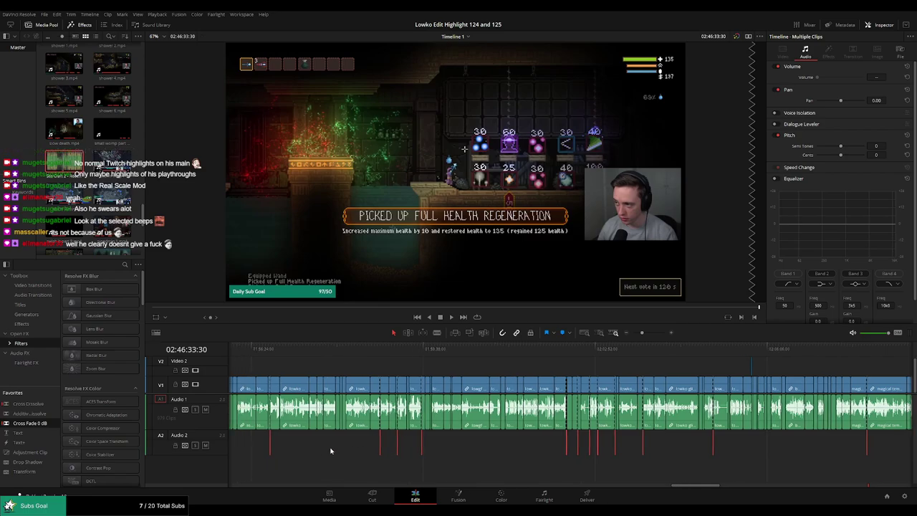
scroll(358, 444, left, 3)
scroll(416, 445, left, 3)
scroll(430, 446, left, 3)
scroll(409, 445, left, 3)
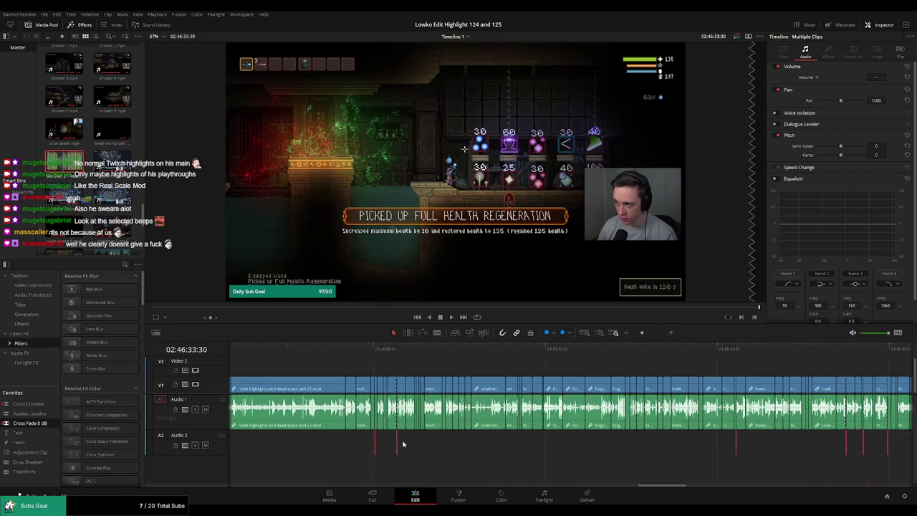
scroll(394, 445, left, 3)
scroll(464, 446, left, 3)
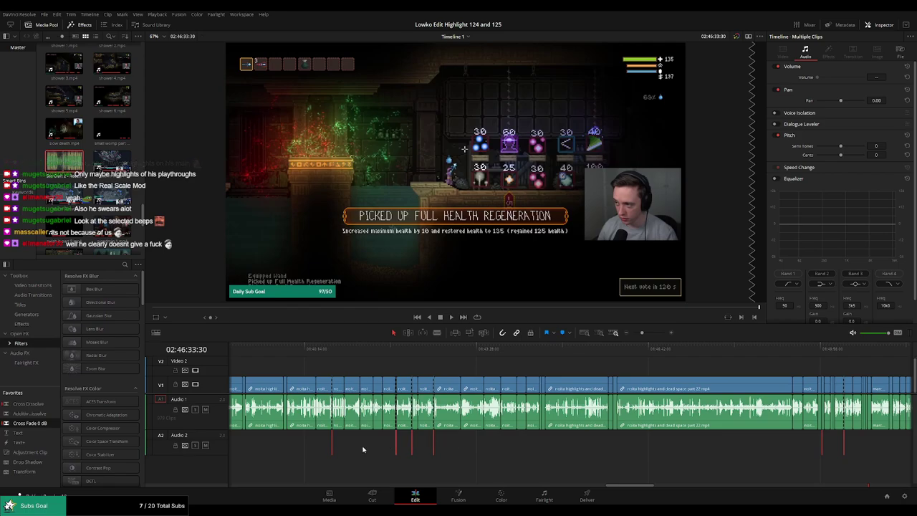
scroll(430, 441, left, 3)
scroll(437, 442, left, 3)
scroll(430, 444, left, 3)
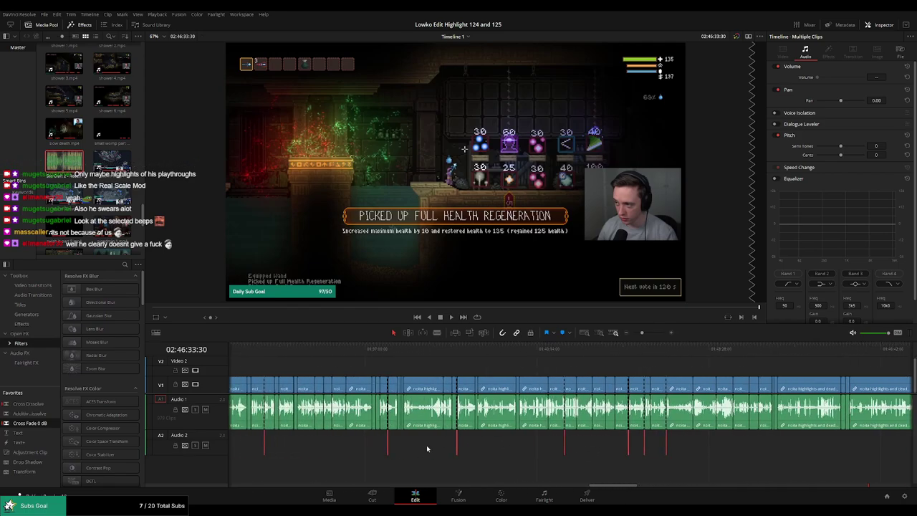
scroll(401, 447, left, 3)
scroll(362, 451, left, 3)
scroll(355, 450, left, 3)
scroll(352, 450, left, 3)
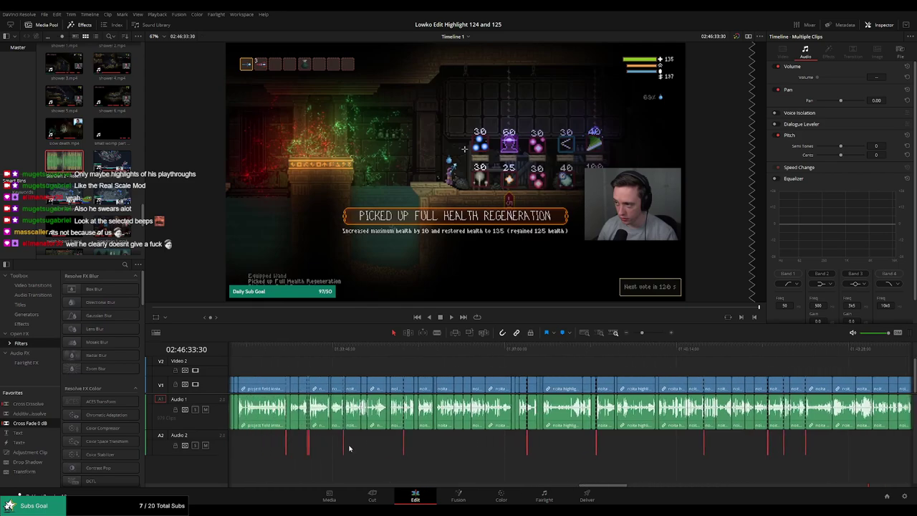
scroll(343, 450, left, 3)
scroll(343, 450, left, 3)
scroll(330, 448, left, 3)
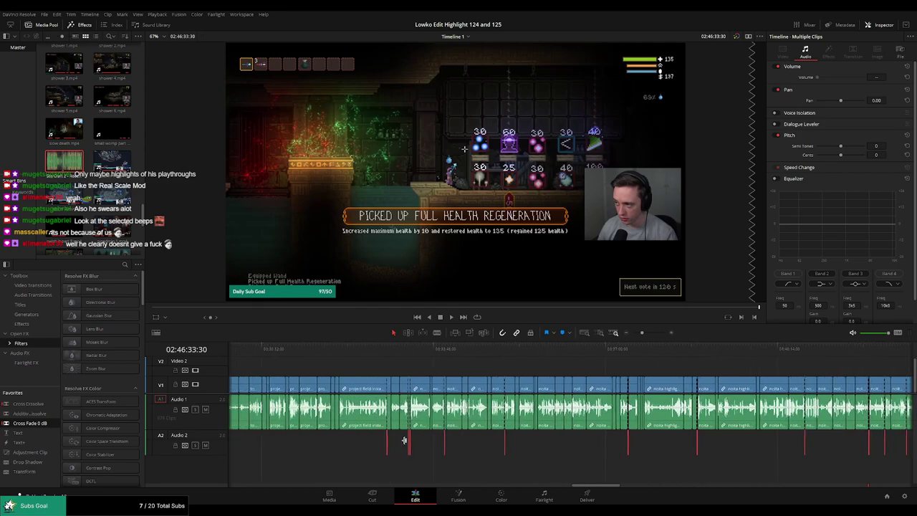
scroll(340, 453, left, 3)
scroll(344, 452, left, 3)
scroll(431, 448, left, 3)
scroll(409, 445, left, 3)
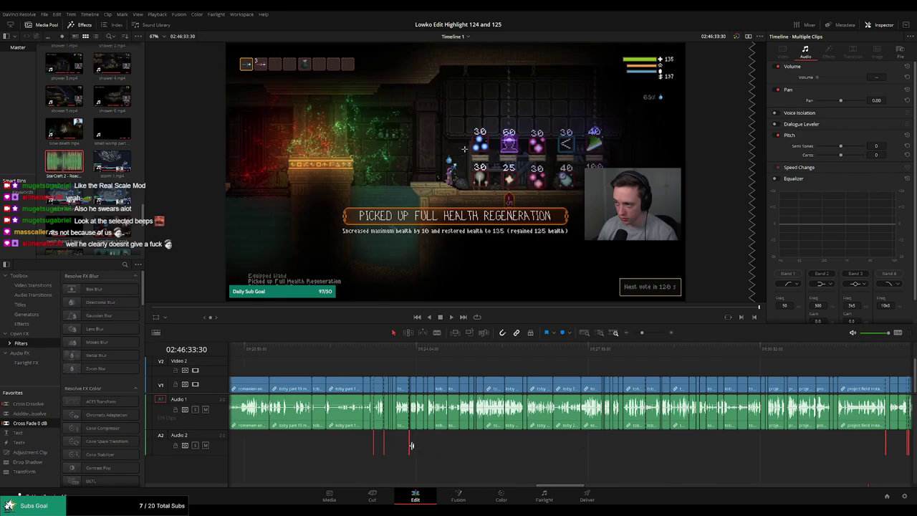
scroll(322, 450, left, 5)
scroll(432, 452, left, 5)
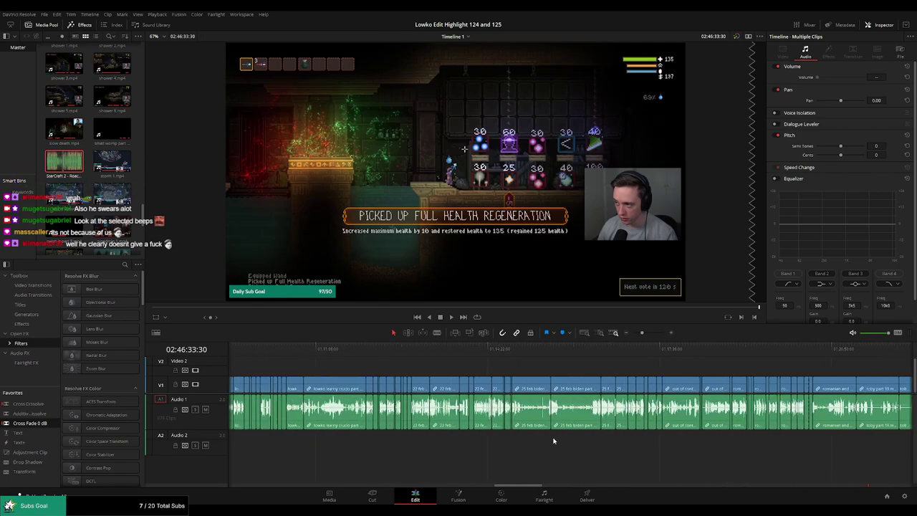
scroll(443, 446, left, 5)
scroll(466, 445, left, 5)
scroll(491, 443, left, 5)
scroll(466, 444, left, 3)
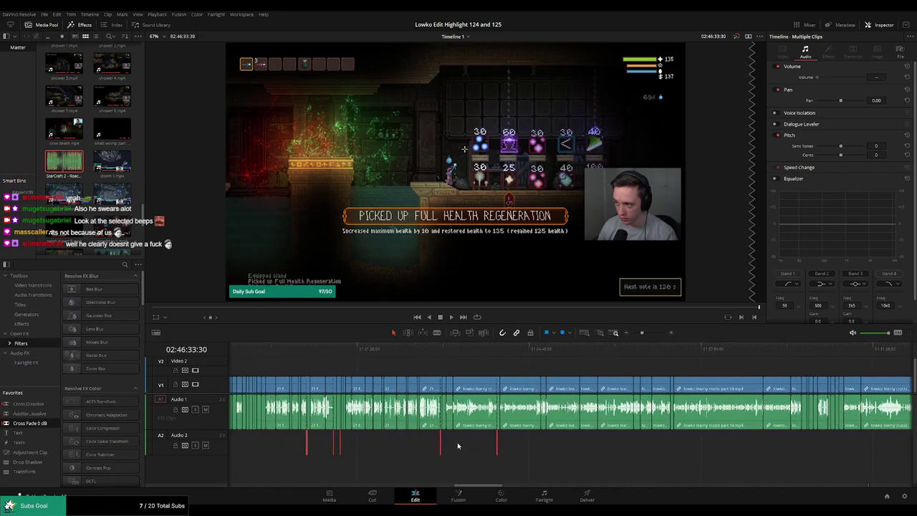
scroll(432, 445, left, 3)
scroll(386, 442, left, 3)
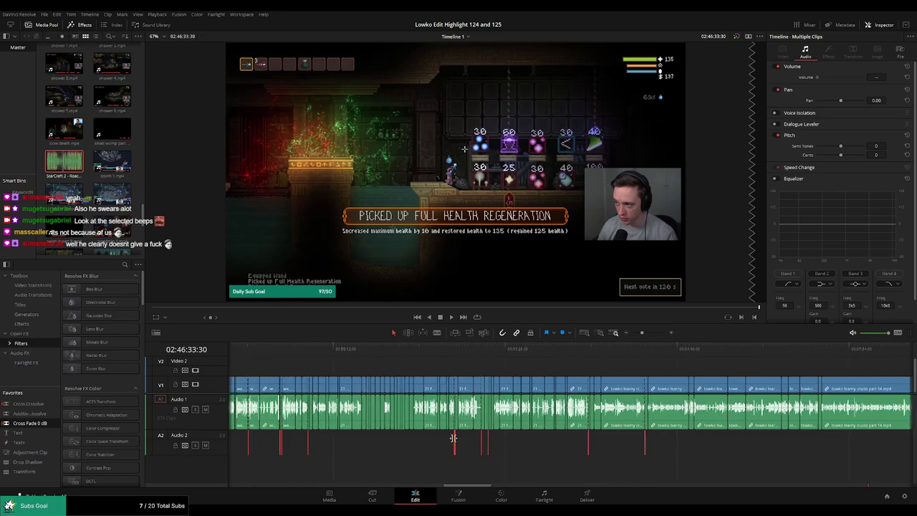
scroll(411, 440, left, 3)
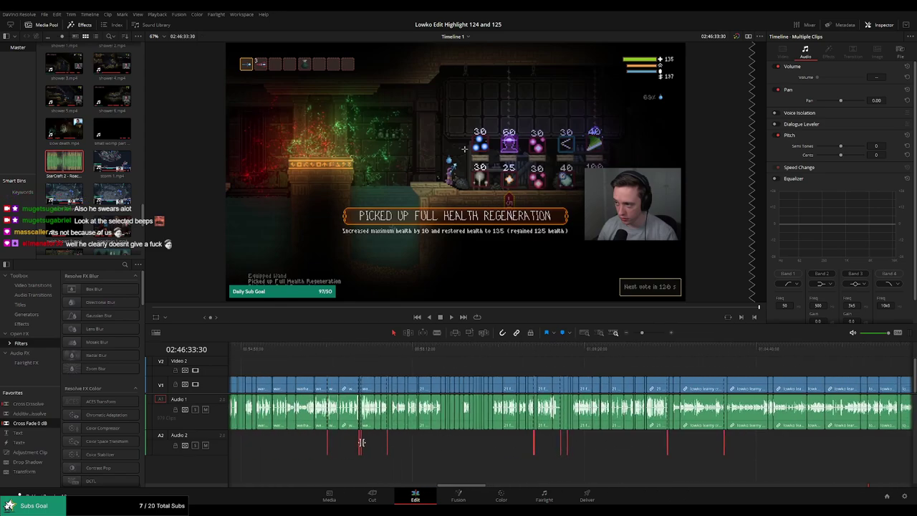
scroll(354, 443, left, 3)
scroll(410, 443, left, 5)
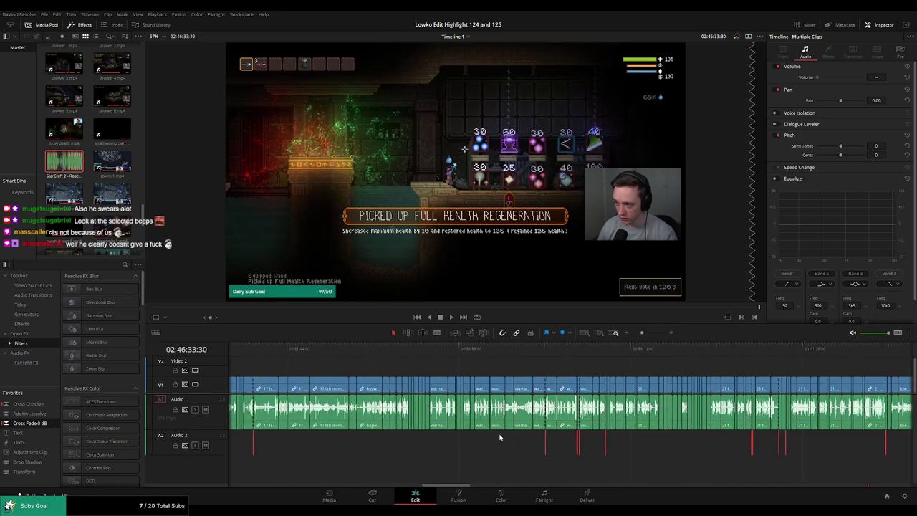
scroll(500, 435, left, 5)
scroll(447, 444, left, 5)
scroll(422, 444, left, 5)
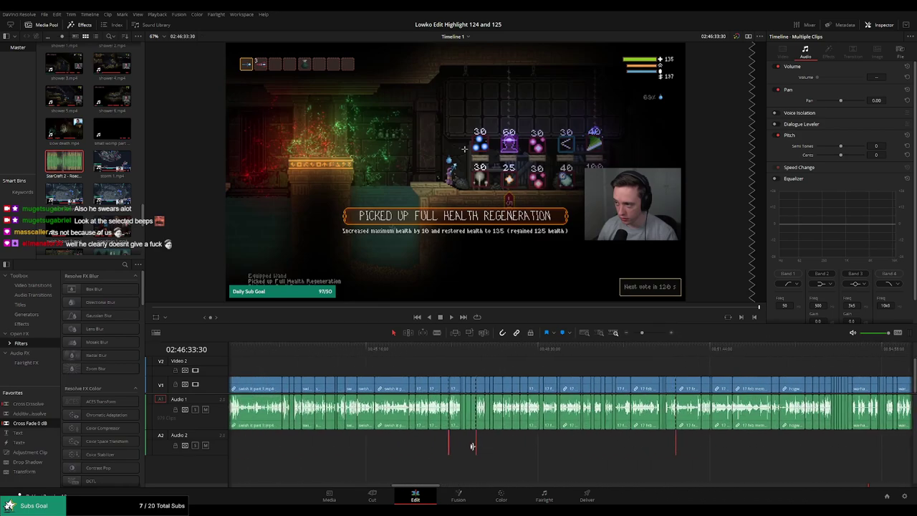
scroll(479, 447, left, 5)
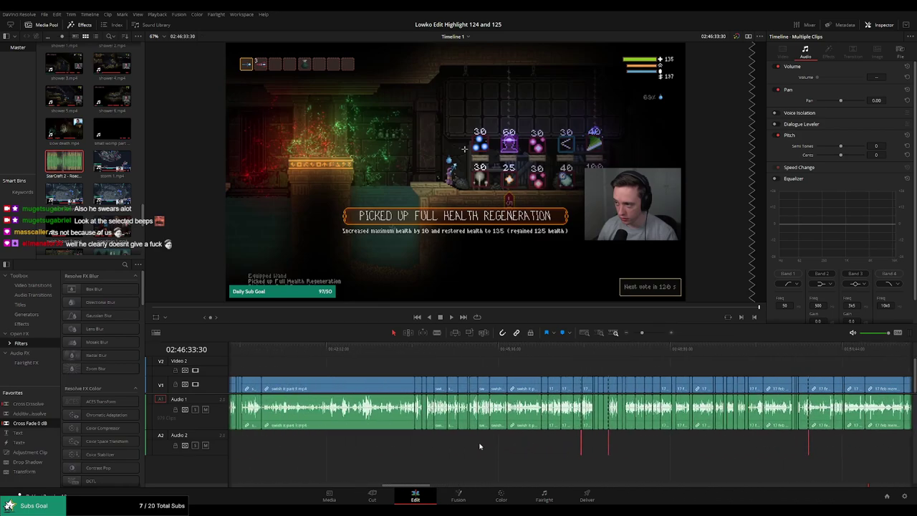
scroll(483, 447, left, 5)
scroll(389, 444, left, 3)
scroll(447, 444, left, 3)
scroll(444, 447, left, 5)
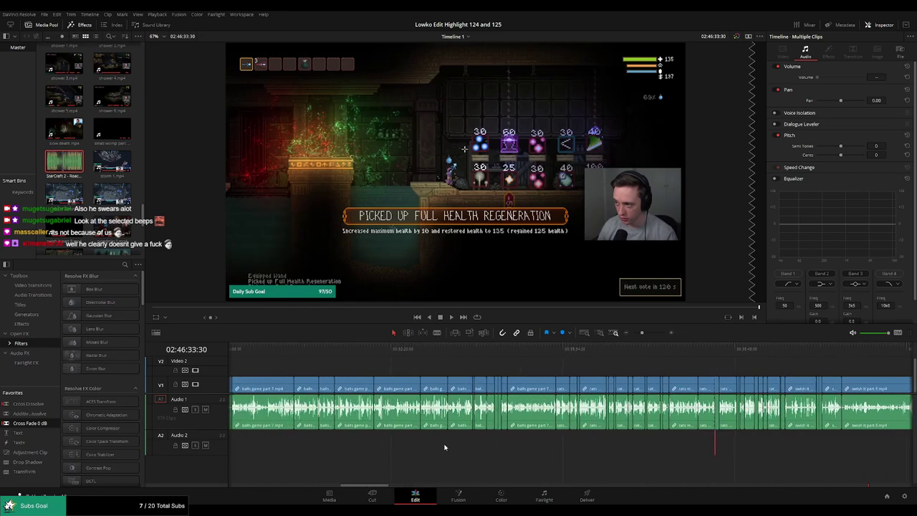
scroll(544, 440, left, 5)
scroll(479, 443, left, 5)
scroll(494, 444, left, 5)
scroll(494, 445, left, 5)
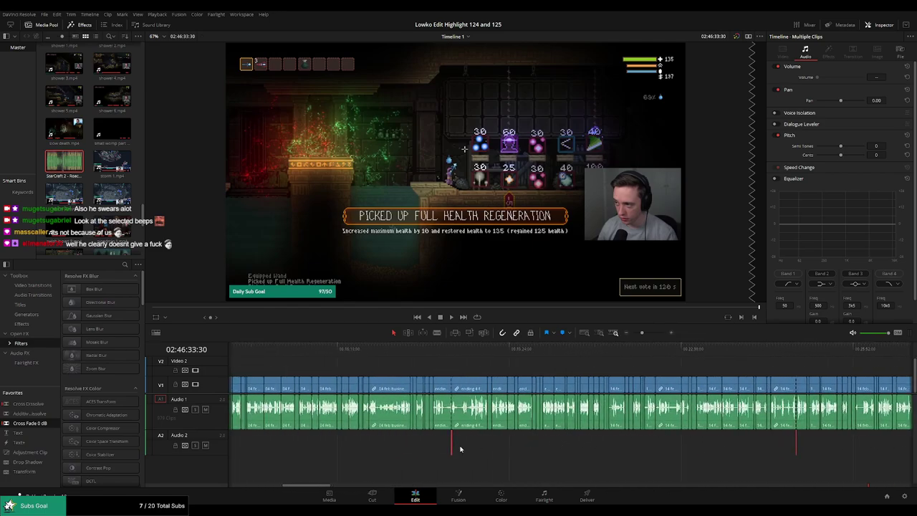
scroll(384, 448, left, 5)
scroll(420, 444, left, 5)
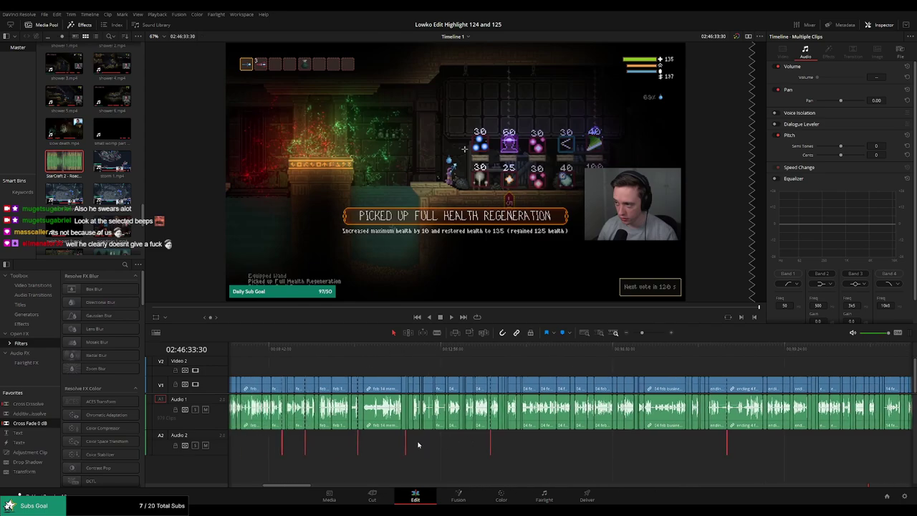
scroll(430, 440, left, 5)
scroll(456, 440, left, 5)
scroll(452, 443, left, 3)
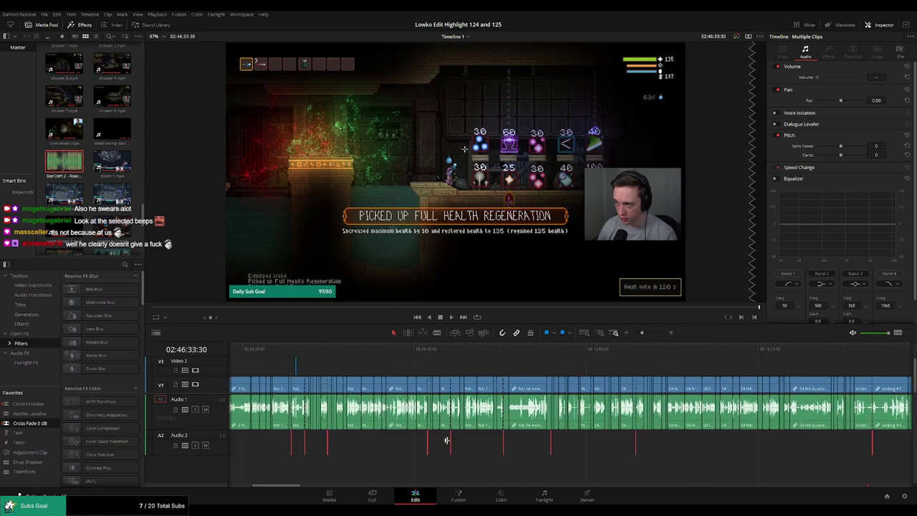
scroll(401, 447, left, 3)
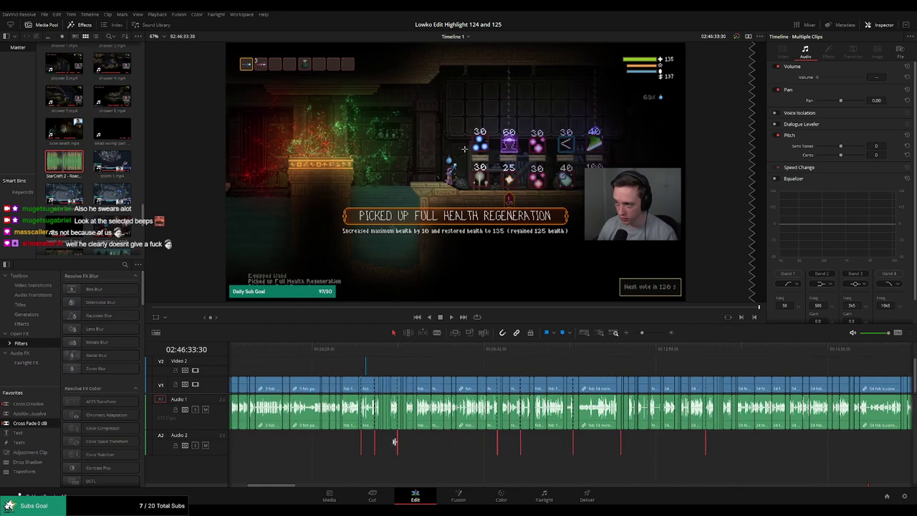
scroll(374, 448, left, 3)
scroll(374, 447, left, 5)
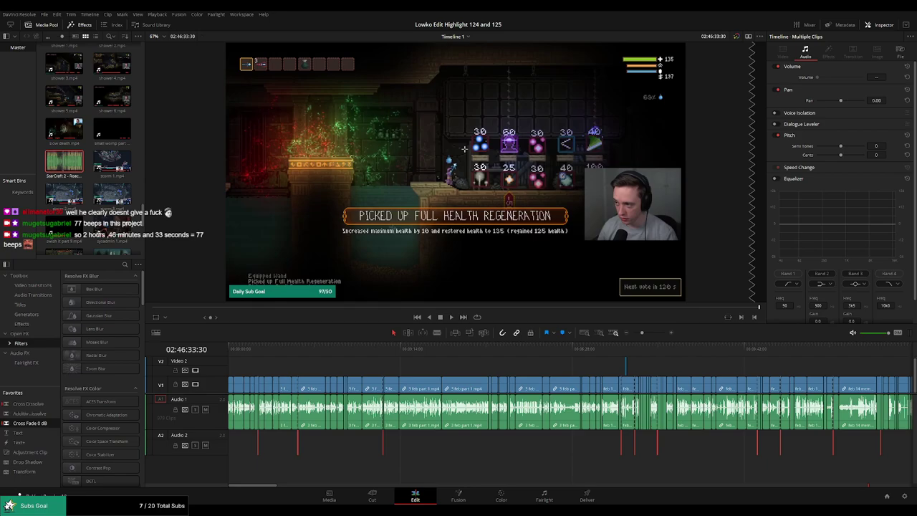
drag(384, 430, 620, 454)
click(628, 333)
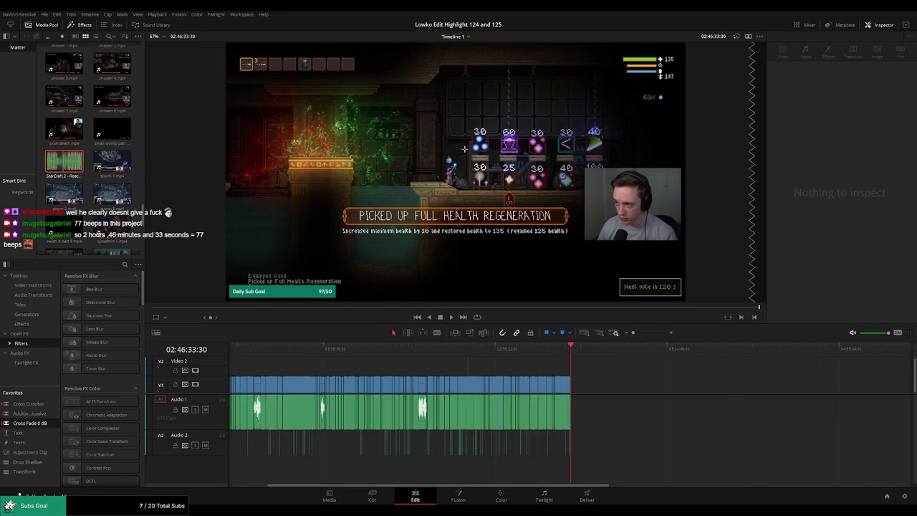
click(507, 351)
drag(633, 332, 651, 333)
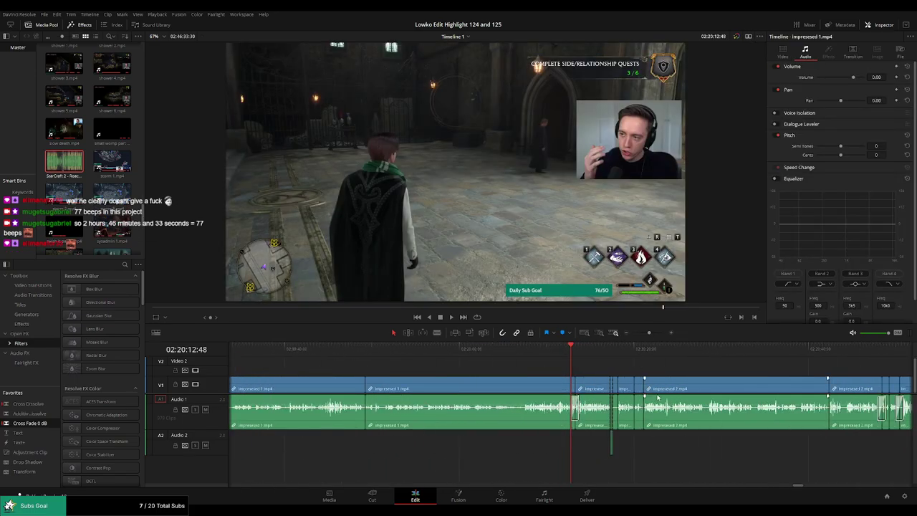
click(693, 351)
key(Down)
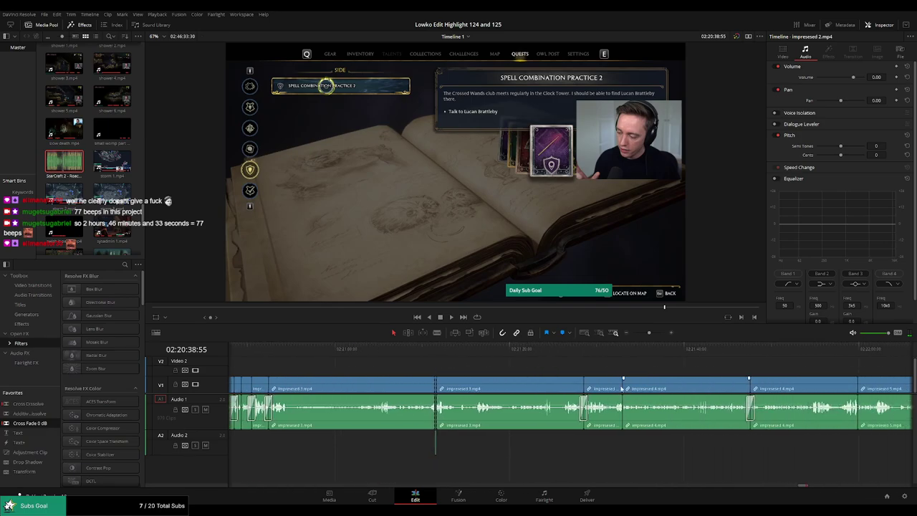
scroll(458, 386, right, 2)
scroll(458, 385, right, 3)
scroll(458, 386, right, 2)
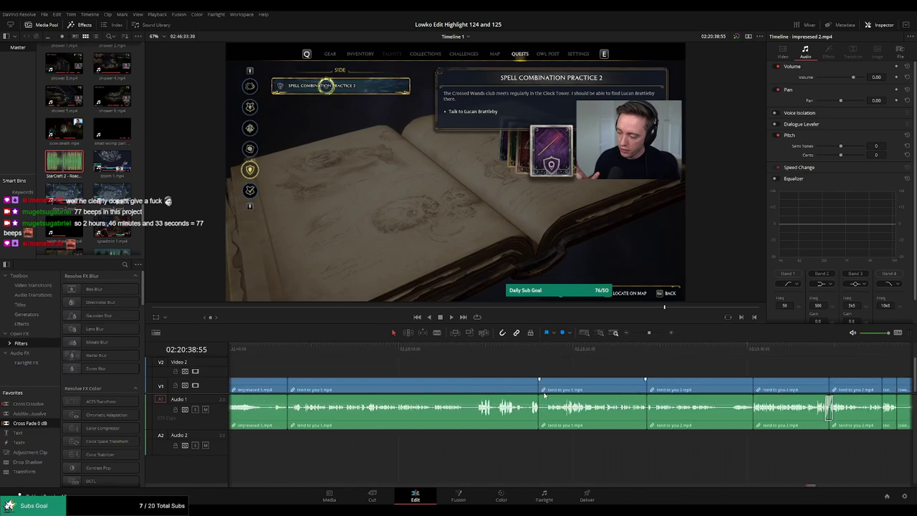
scroll(458, 386, right, 2)
scroll(458, 390, right, 2)
scroll(458, 389, right, 2)
scroll(458, 389, right, 2)
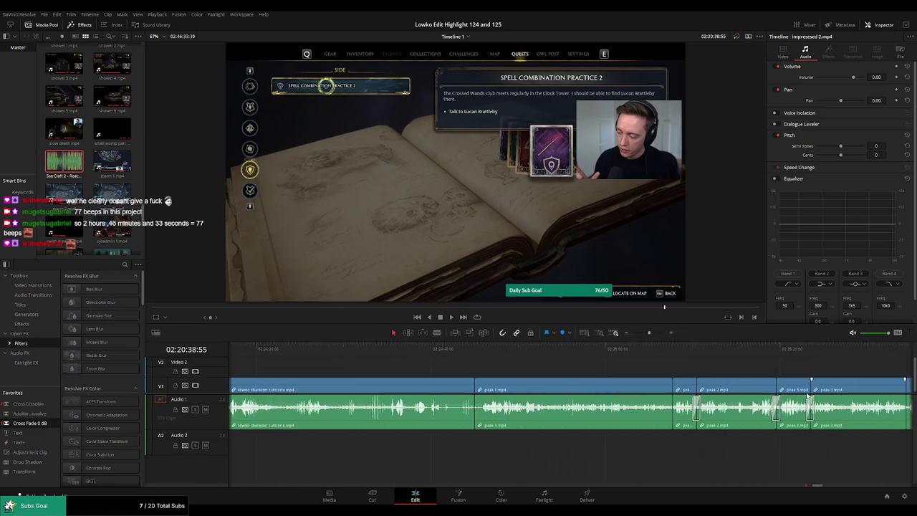
scroll(458, 387, right, 2)
scroll(457, 387, right, 2)
scroll(466, 387, right, 2)
scroll(488, 387, right, 2)
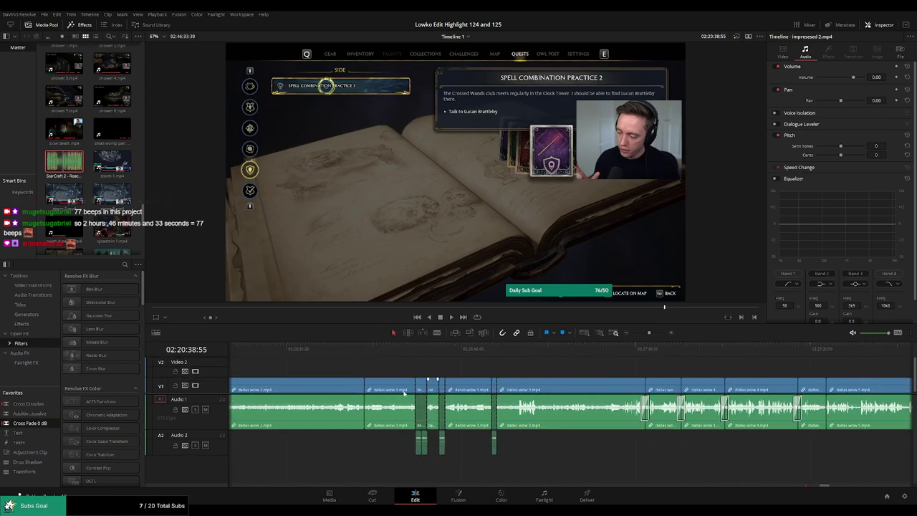
scroll(506, 387, right, 2)
scroll(506, 387, right, 4)
scroll(495, 380, right, 2)
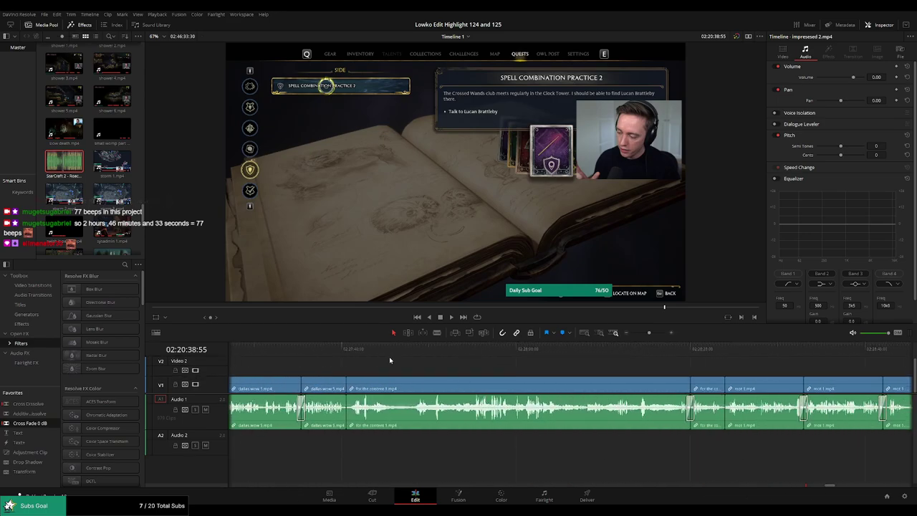
click(390, 360)
click(800, 356)
scroll(800, 373, right, 2)
scroll(800, 373, right, 3)
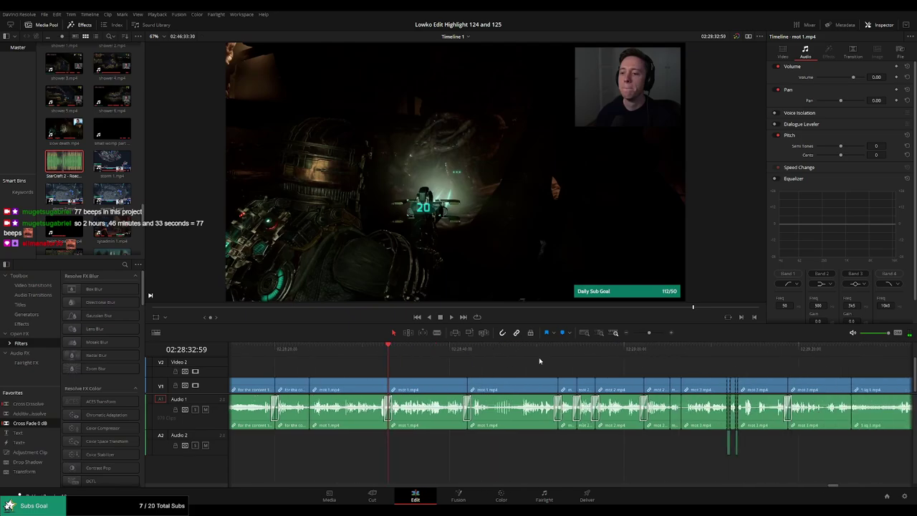
click(844, 357)
click(563, 357)
click(469, 357)
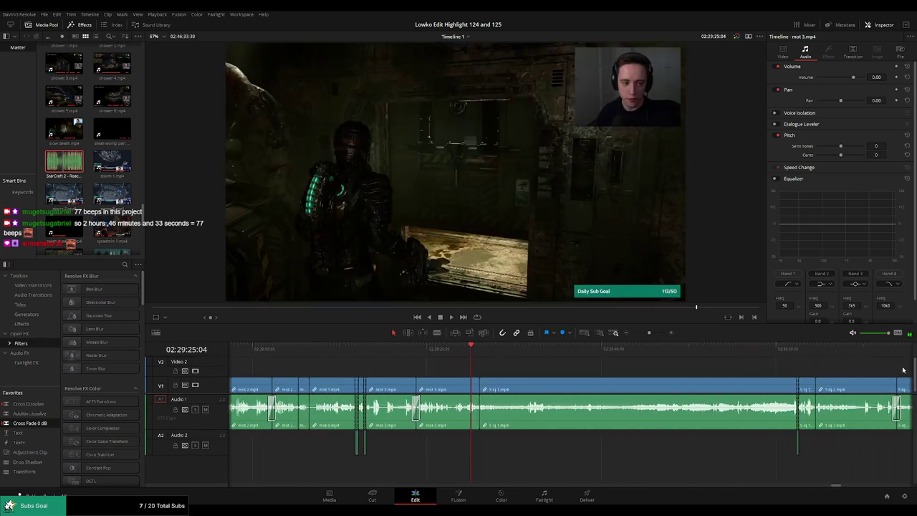
scroll(462, 359, right, 2)
click(714, 356)
scroll(459, 373, right, 3)
click(451, 356)
scroll(459, 372, right, 2)
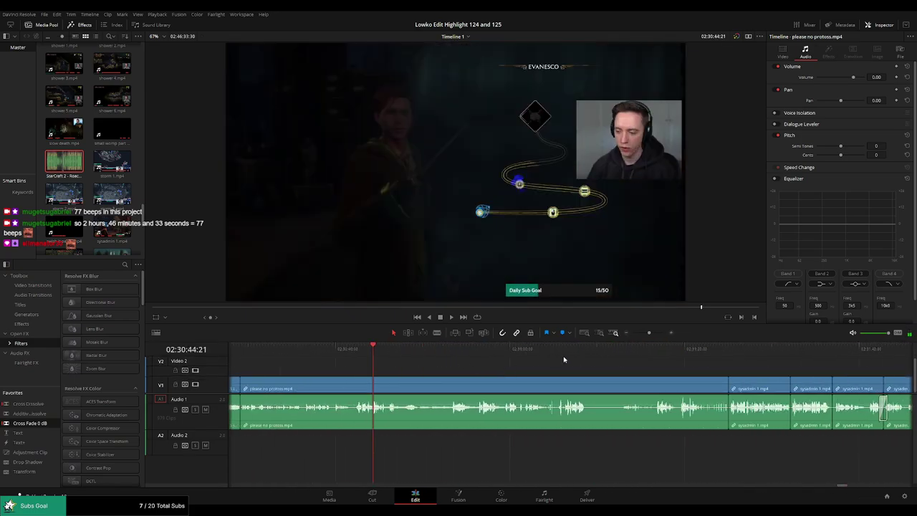
click(770, 356)
scroll(789, 369, right, 6)
scroll(615, 365, right, 1)
click(615, 356)
click(664, 356)
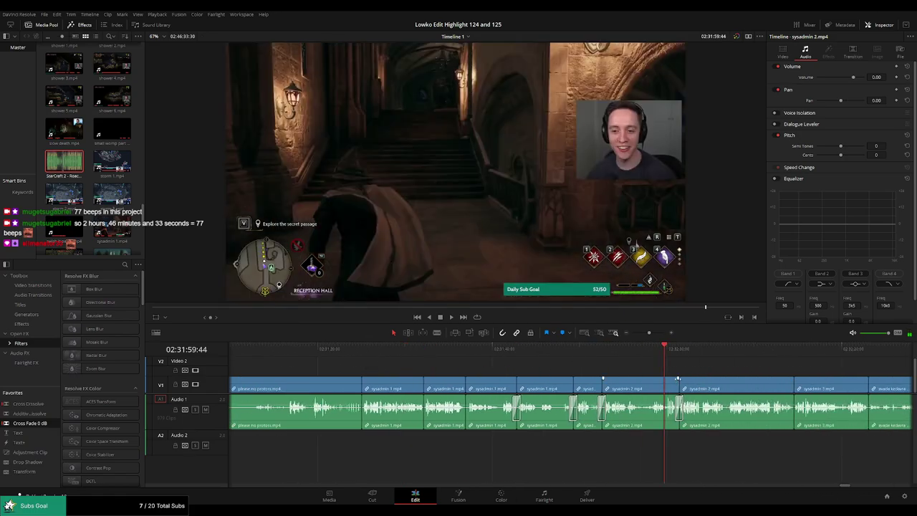
click(886, 357)
scroll(887, 358, right, 5)
click(743, 356)
scroll(724, 373, right, 1)
click(366, 357)
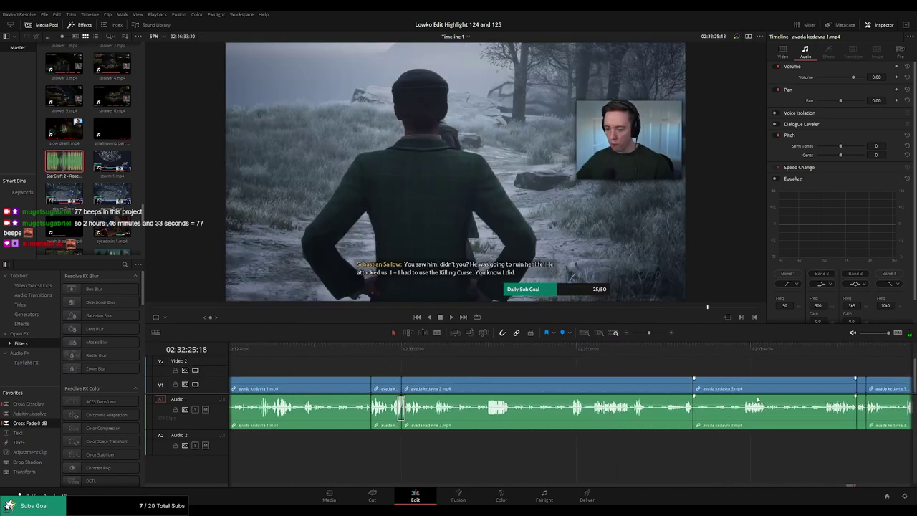
scroll(724, 395, right, 2)
scroll(714, 363, right, 5)
click(605, 356)
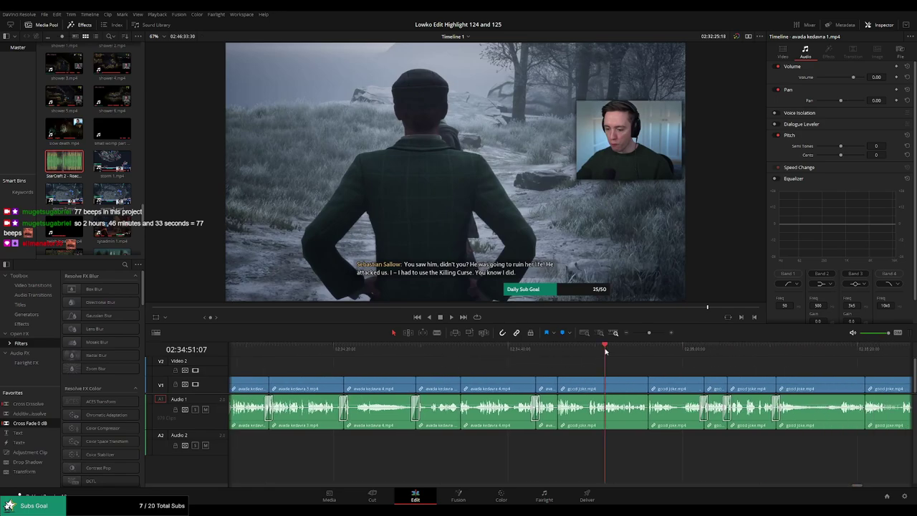
scroll(545, 356, right, 1)
scroll(527, 356, right, 3)
click(536, 358)
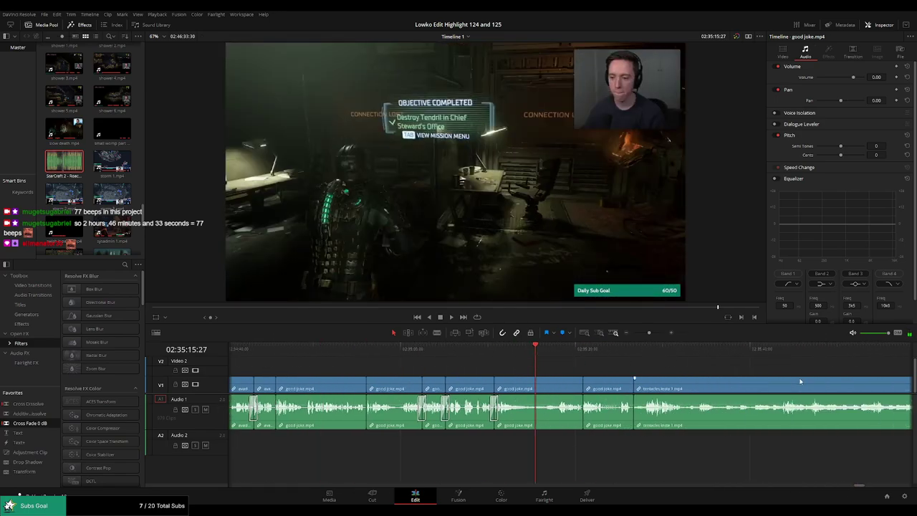
scroll(801, 381, right, 3)
scroll(594, 358, right, 3)
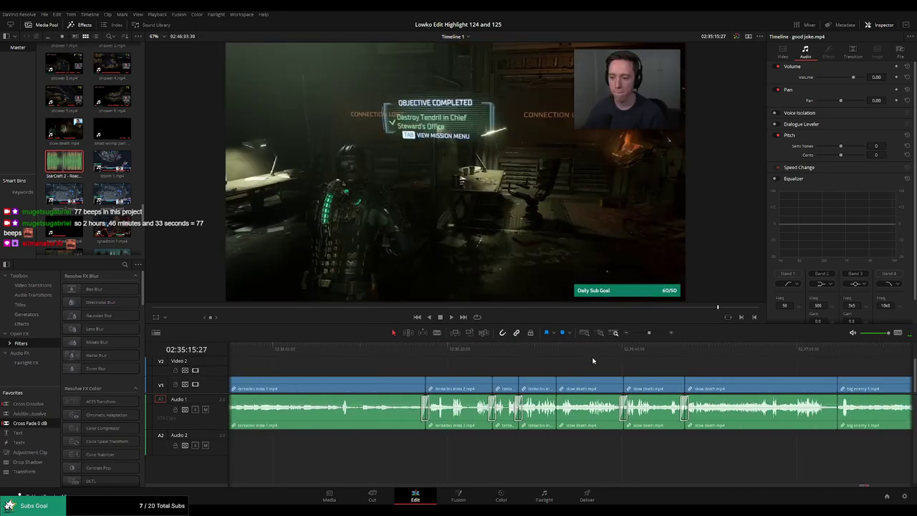
click(594, 357)
scroll(686, 377, right, 3)
scroll(566, 355, right, 2)
Preview the big enemy clip and scrub through the good one clip to 02:38:38:43.
click(567, 356)
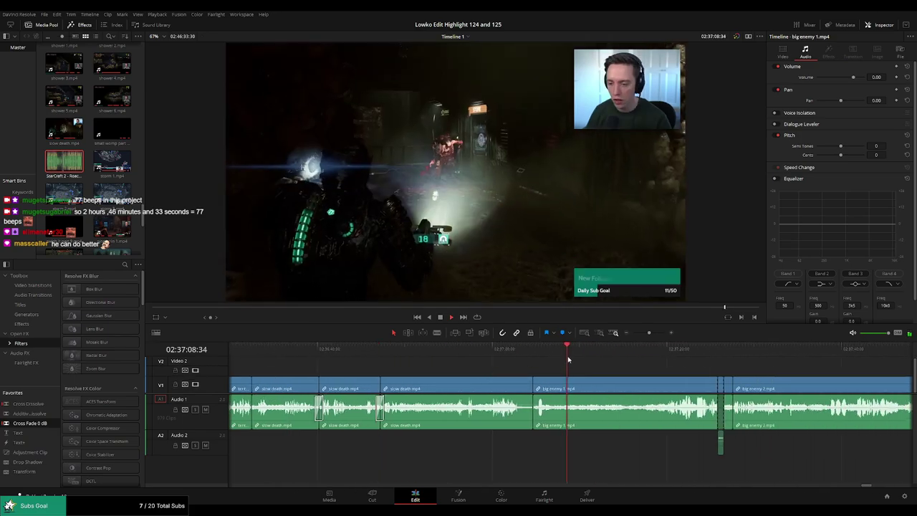
key(space)
scroll(552, 373, right, 5)
click(501, 385)
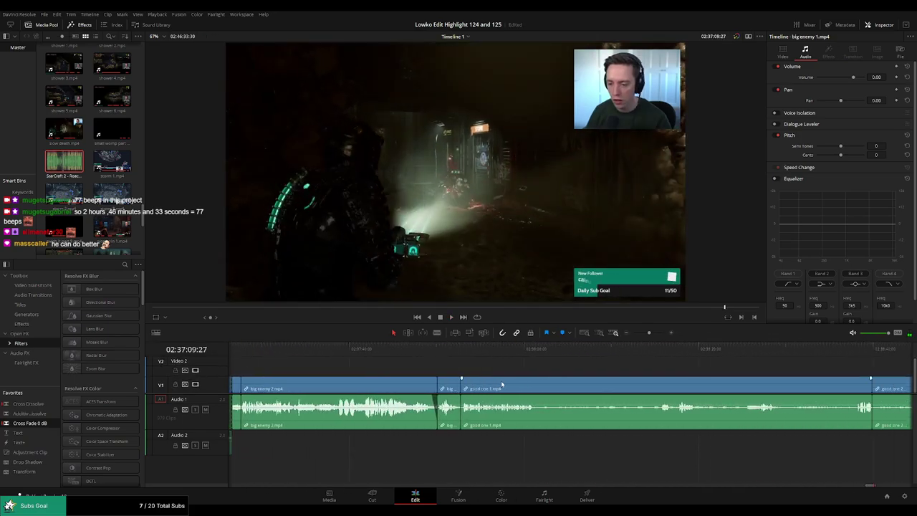
click(511, 351)
key(space)
click(451, 351)
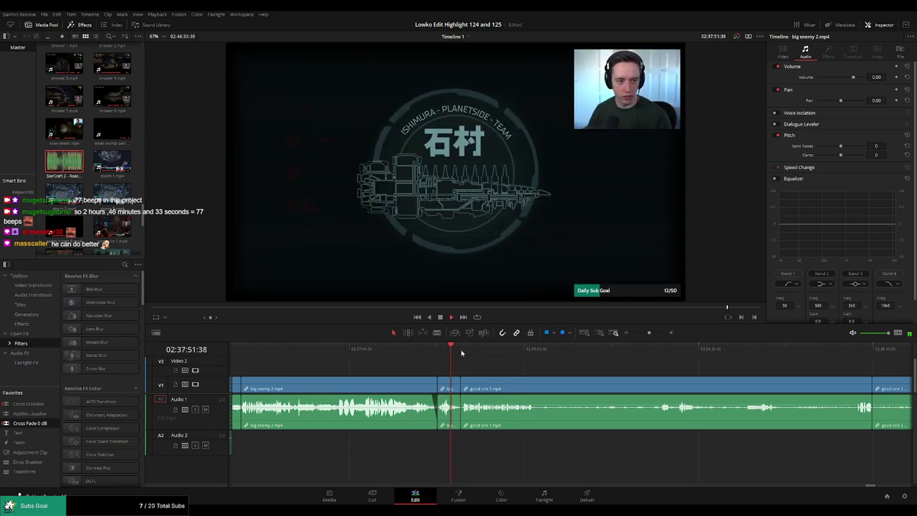
drag(462, 353, 863, 362)
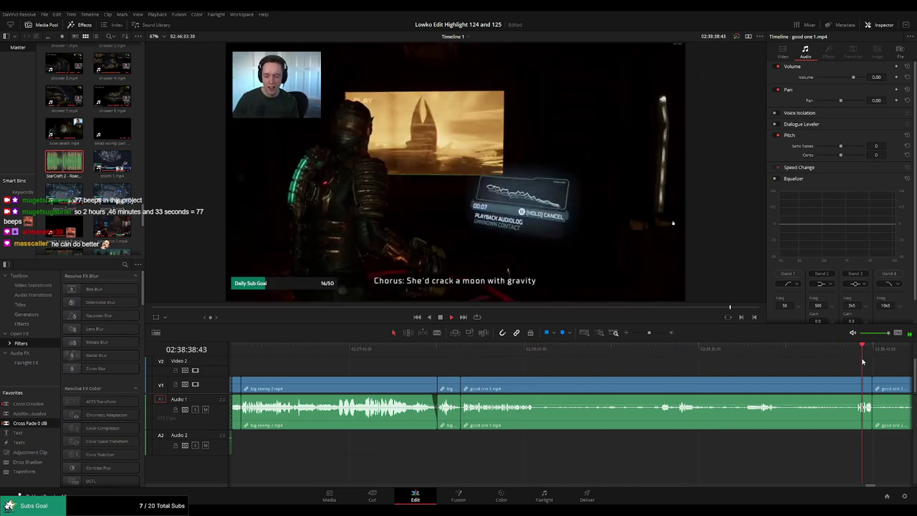
Return the playhead to 02:37:53:38 and save the project with Ctrl+S.
scroll(717, 369, right, 8)
scroll(581, 375, right, 4)
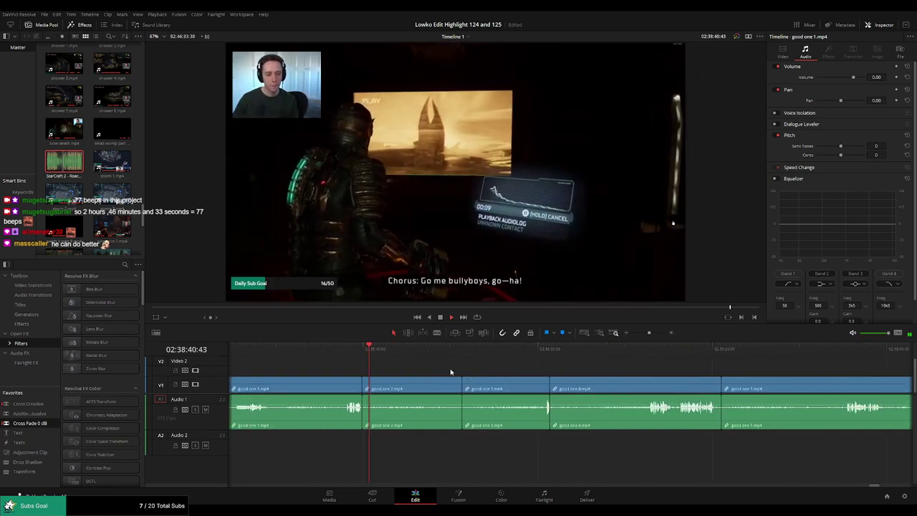
scroll(603, 393, left, 6)
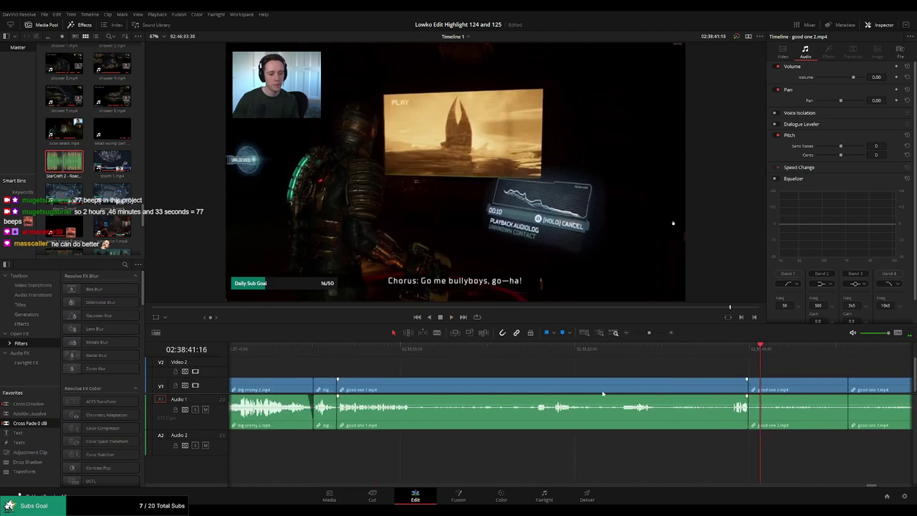
scroll(602, 393, left, 2)
click(475, 364)
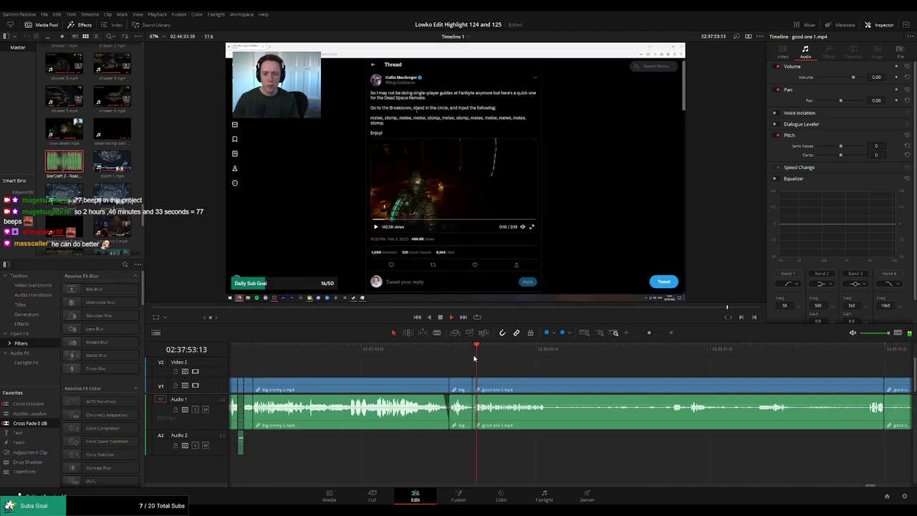
key(ctrl+s)
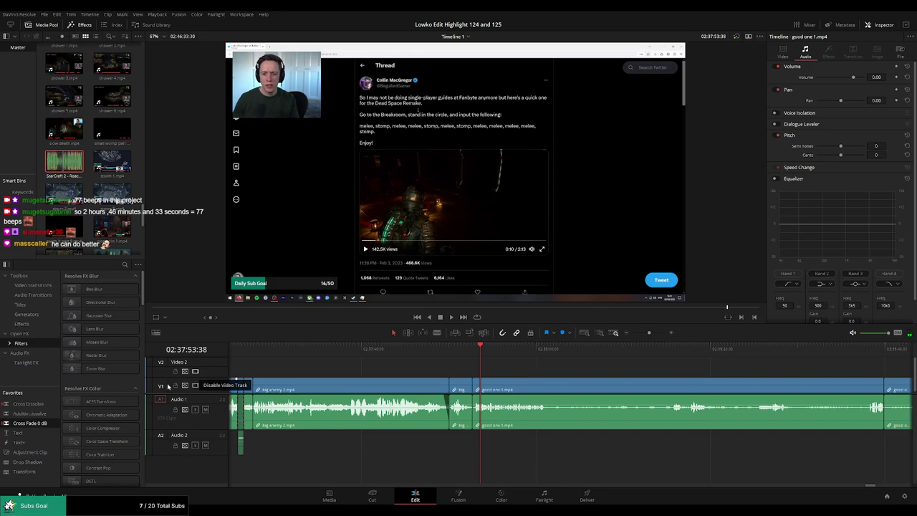